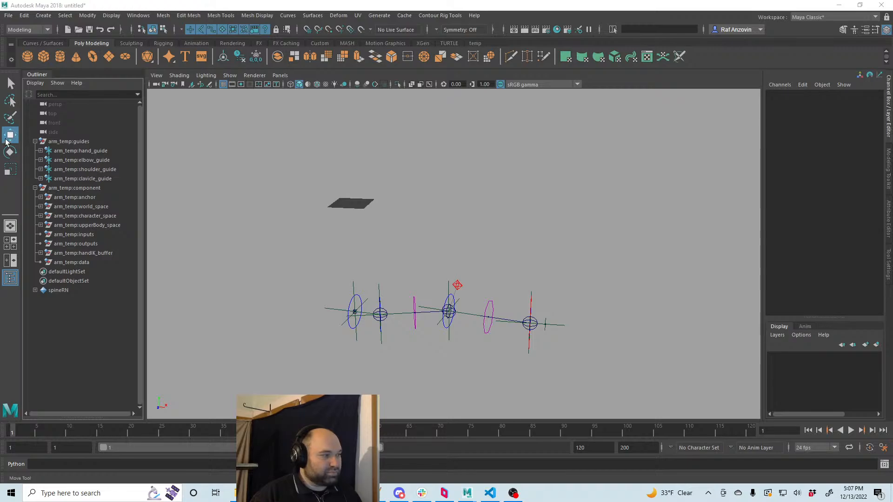
- Switch from the perspective view to a full-size side view and frame it around the grid origin
{"action": "left_click_drag", "start_coordinate": [418, 233], "coordinate": [441, 291], "text": "alt"}
{"action": "key", "text": "space"}
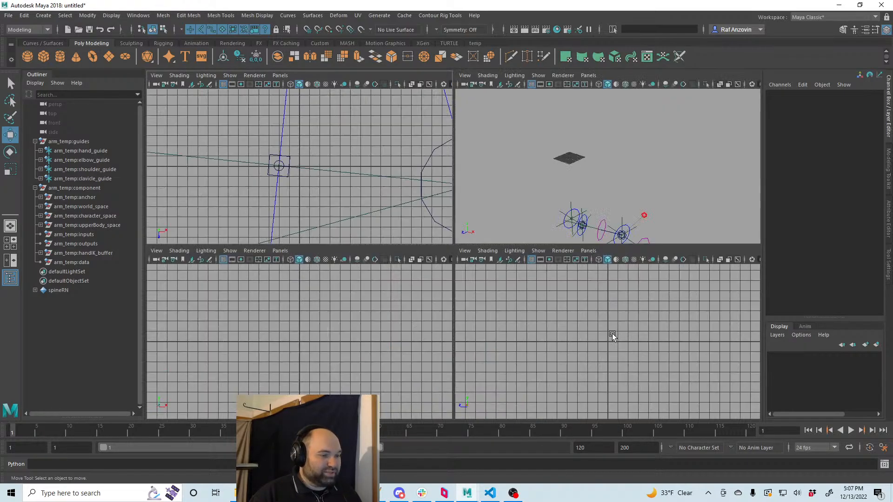
{"action": "key", "text": "space"}
{"action": "middle_click_drag", "start_coordinate": [660, 330], "coordinate": [440, 302], "text": "alt"}
{"action": "right_click_drag", "start_coordinate": [440, 302], "coordinate": [320, 242], "text": "alt"}
{"action": "middle_click_drag", "start_coordinate": [319, 242], "coordinate": [468, 296], "text": "alt"}
{"action": "right_click_drag", "start_coordinate": [468, 295], "coordinate": [466, 217], "text": "alt"}
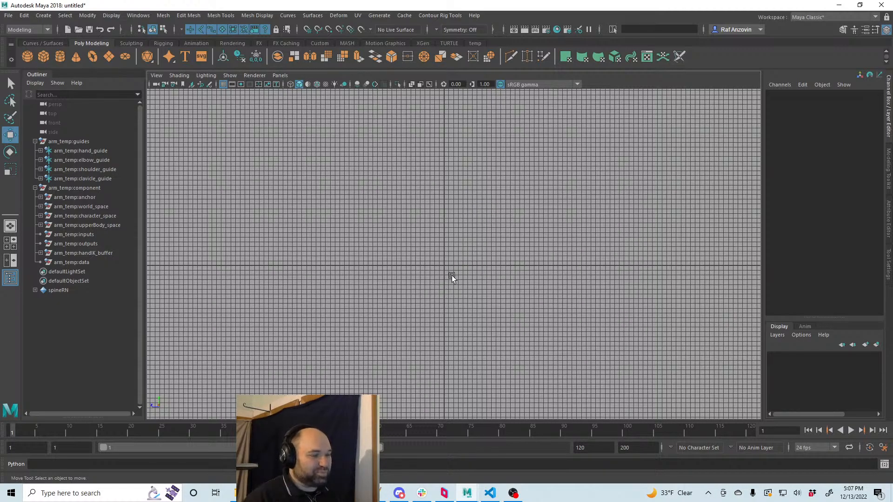
{"action": "middle_click_drag", "start_coordinate": [450, 286], "coordinate": [455, 279], "text": "alt"}
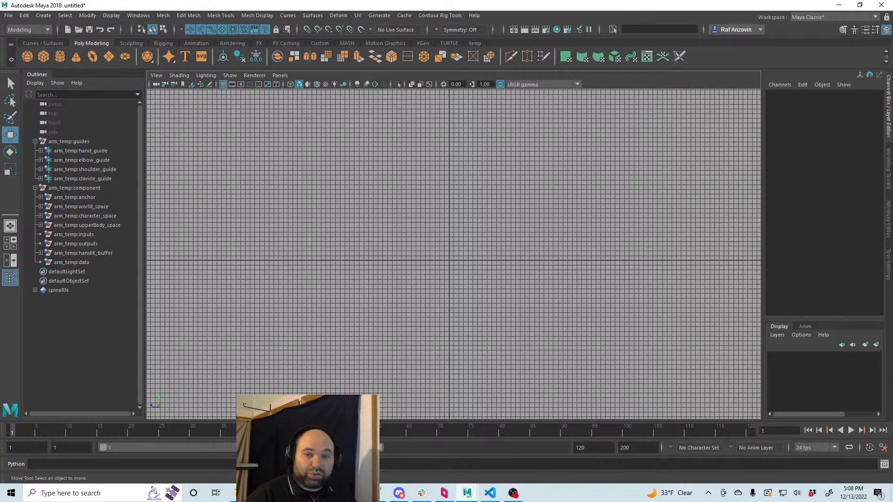
- Switch to Visual Studio Code and look through the matrix, distance and pole vector helper functions in component_utils.py
{"action": "key", "text": "alt+Tab"}
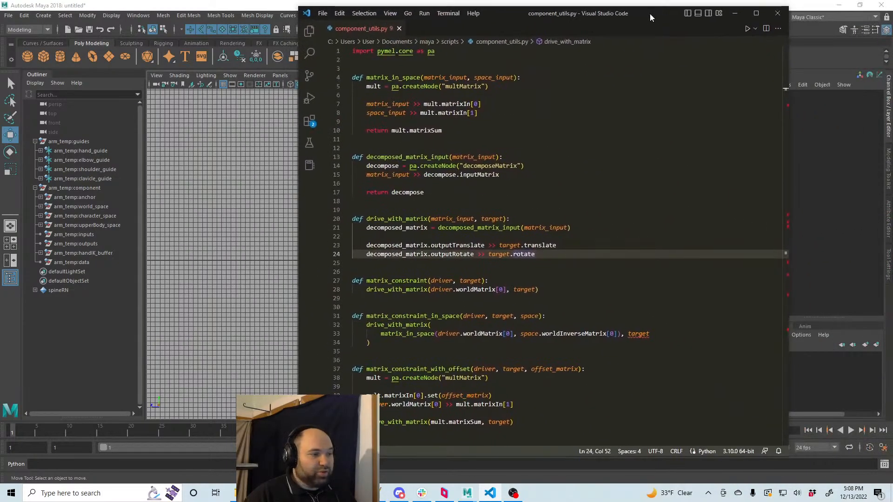
{"action": "left_click", "coordinate": [569, 156]}
{"action": "scroll", "coordinate": [574, 177], "scroll_direction": "down", "scroll_amount": 7}
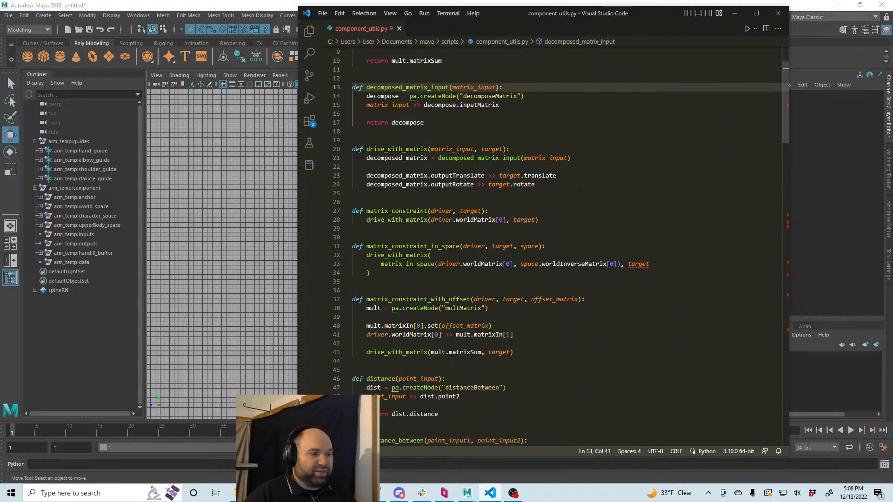
{"action": "scroll", "coordinate": [579, 197], "scroll_direction": "down", "scroll_amount": 8}
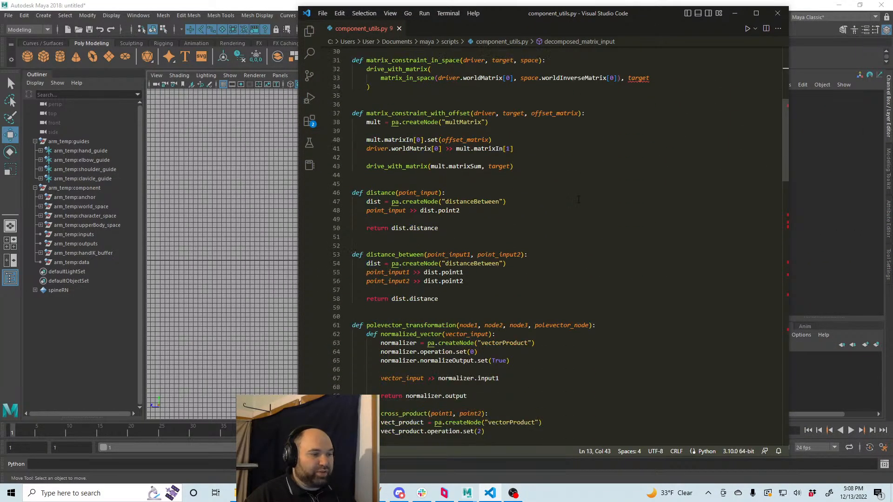
{"action": "left_click", "coordinate": [603, 206]}
{"action": "scroll", "coordinate": [602, 200], "scroll_direction": "up", "scroll_amount": 14}
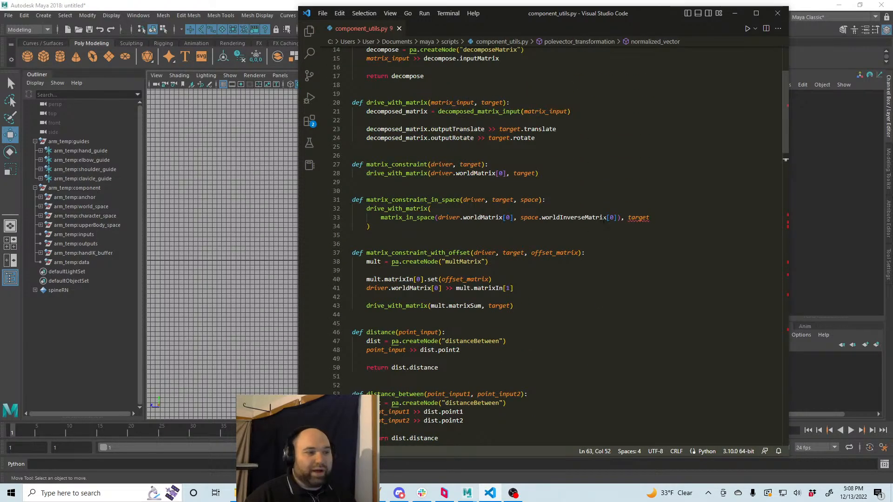
{"action": "left_click", "coordinate": [601, 194]}
{"action": "scroll", "coordinate": [601, 194], "scroll_direction": "up", "scroll_amount": 1}
{"action": "left_click", "coordinate": [574, 175]}
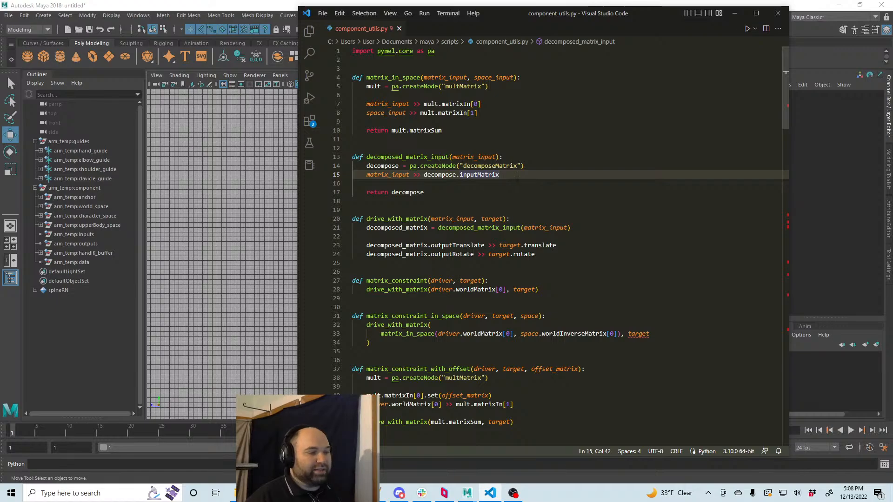
{"action": "scroll", "coordinate": [556, 182], "scroll_direction": "down", "scroll_amount": 5}
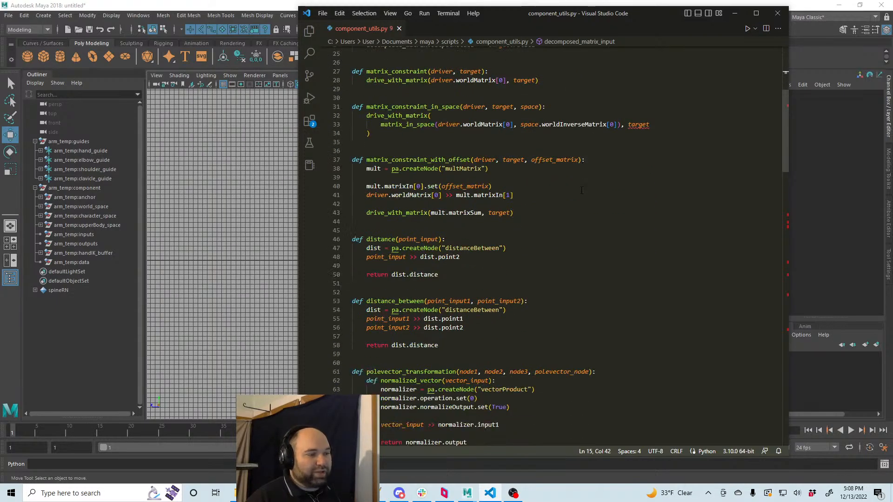
{"action": "scroll", "coordinate": [592, 194], "scroll_direction": "up", "scroll_amount": 5}
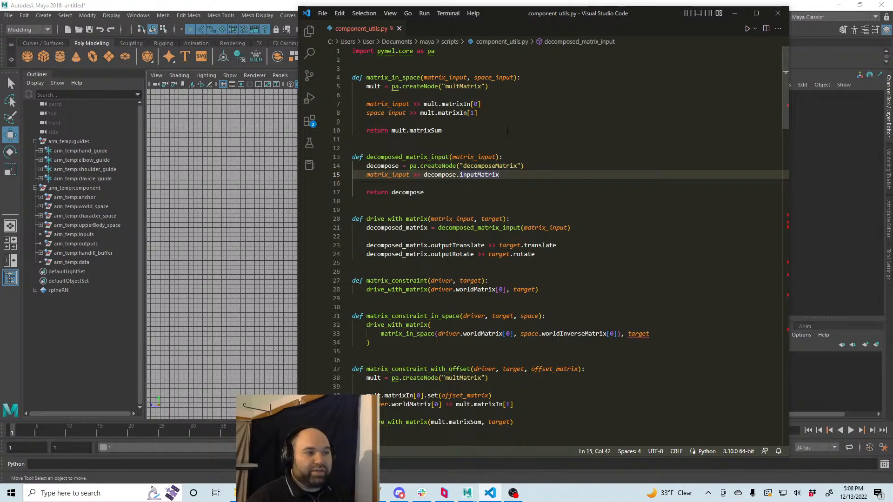
- Examine the multMatrix node creation and the matrixIn connections inside the matrix_in_space function
{"action": "left_click", "coordinate": [463, 87]}
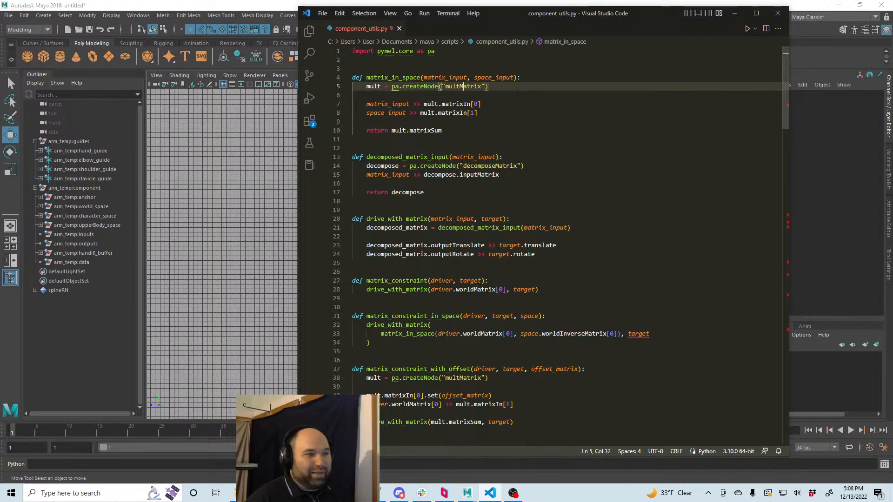
{"action": "key", "text": "Left"}
{"action": "key", "text": "Left"}
{"action": "key", "text": "Left"}
{"action": "key", "text": "Left"}
{"action": "key", "text": "Left"}
{"action": "key", "text": "Left"}
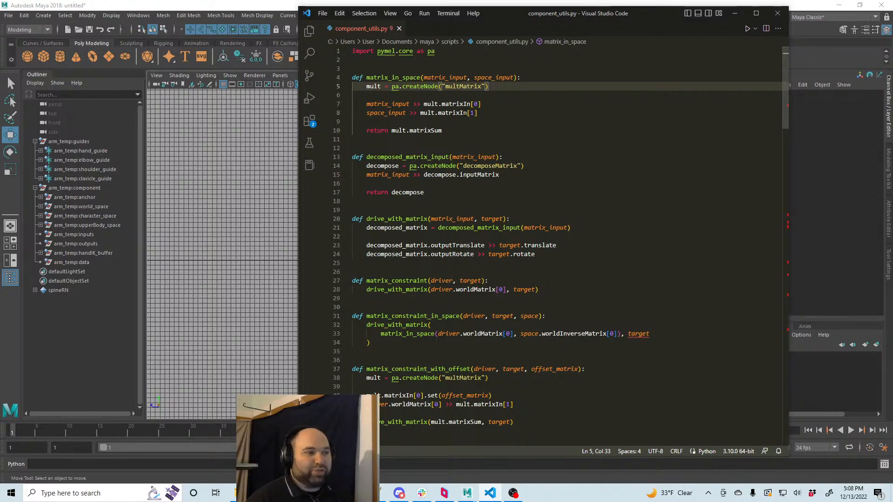
{"action": "key", "text": "Down"}
{"action": "key", "text": "Down"}
{"action": "key", "text": "Left"}
{"action": "key", "text": "Left"}
{"action": "key", "text": "Left"}
{"action": "key", "text": "Left"}
{"action": "key", "text": "Down"}
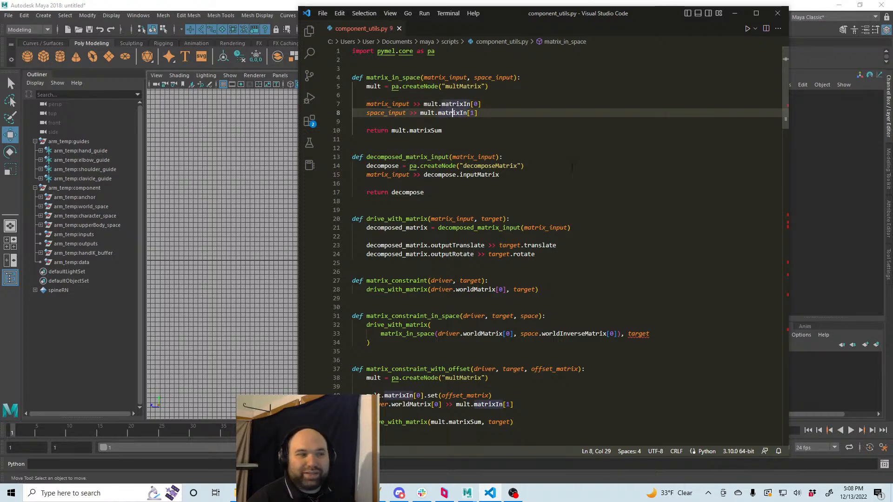
- Highlight the whole matrix_in_space function, from its definition to the return line, then clear the selection
{"action": "left_click", "coordinate": [450, 131]}
{"action": "key", "text": "shift+Up"}
{"action": "key", "text": "shift+Up"}
{"action": "key", "text": "shift+Up"}
{"action": "key", "text": "shift+Up"}
{"action": "key", "text": "shift+Up"}
{"action": "key", "text": "shift+Up"}
{"action": "key", "text": "shift+Home"}
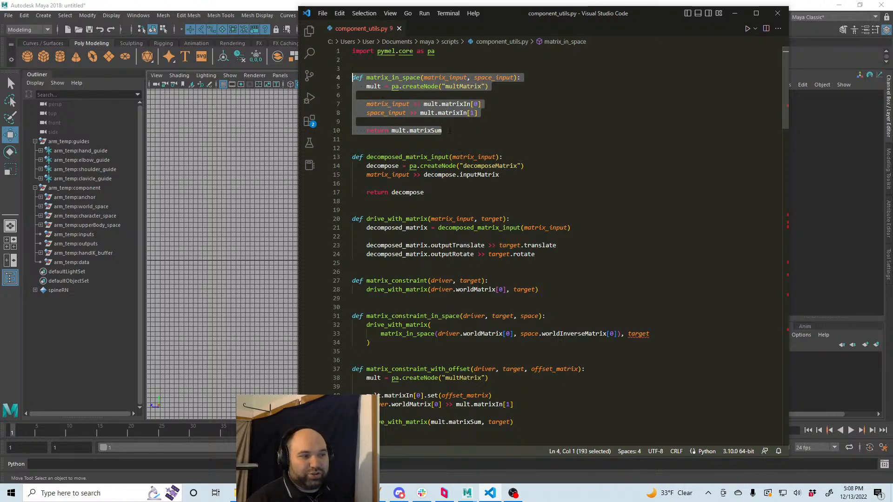
{"action": "left_click", "coordinate": [450, 131]}
- Examine decomposed_matrix_input and how drive_with_matrix uses it to drive the target's translate and rotate
{"action": "scroll", "coordinate": [556, 153], "scroll_direction": "down", "scroll_amount": 2}
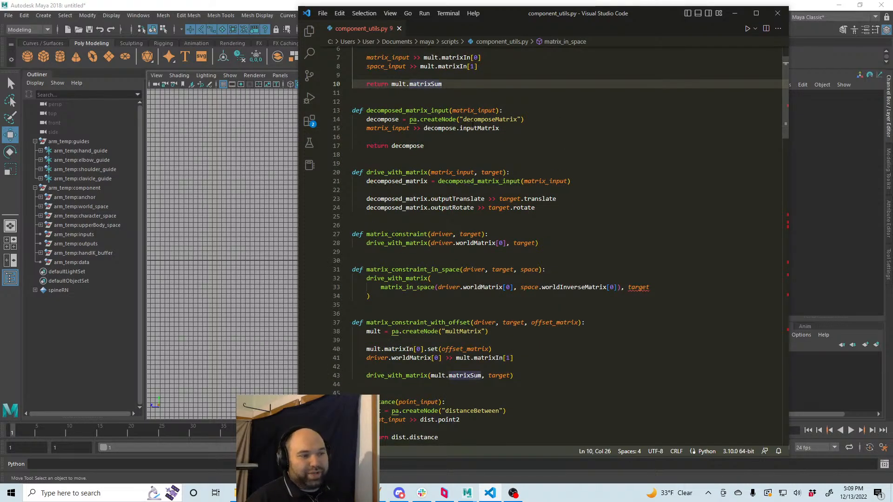
{"action": "left_click", "coordinate": [485, 120]}
{"action": "left_click", "coordinate": [526, 146]}
{"action": "scroll", "coordinate": [536, 175], "scroll_direction": "down", "scroll_amount": 1}
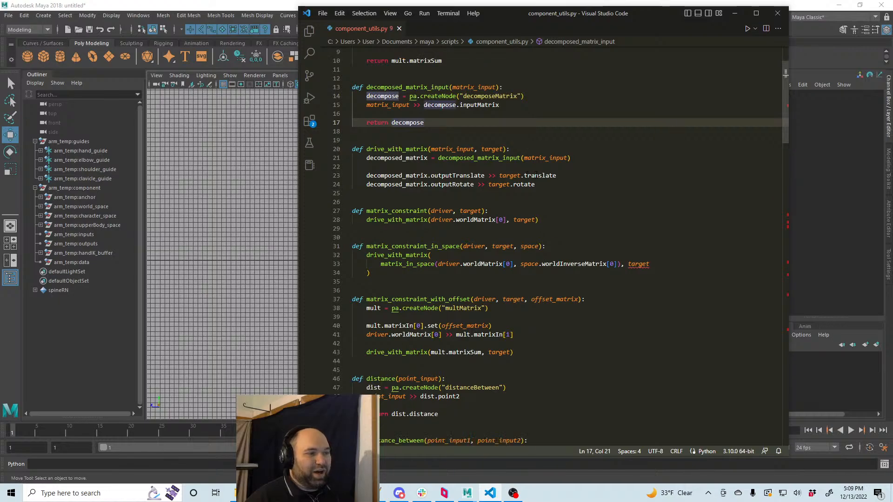
{"action": "left_click", "coordinate": [407, 148]}
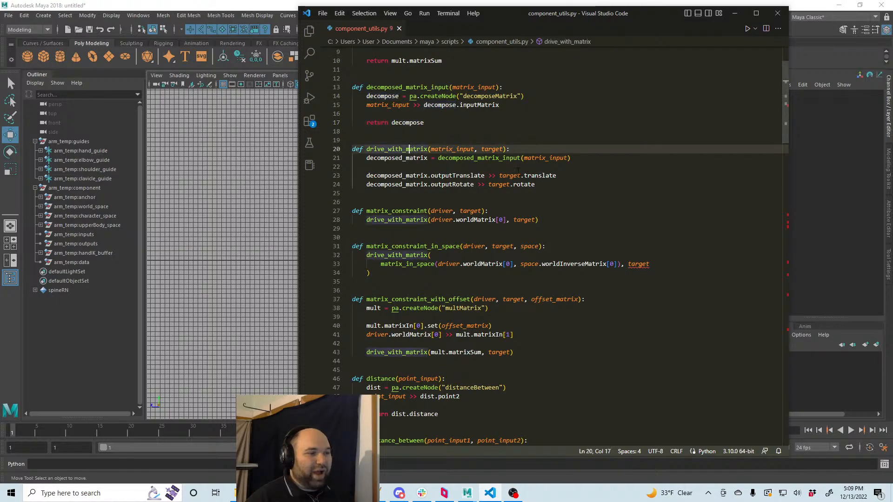
{"action": "left_click", "coordinate": [488, 157]}
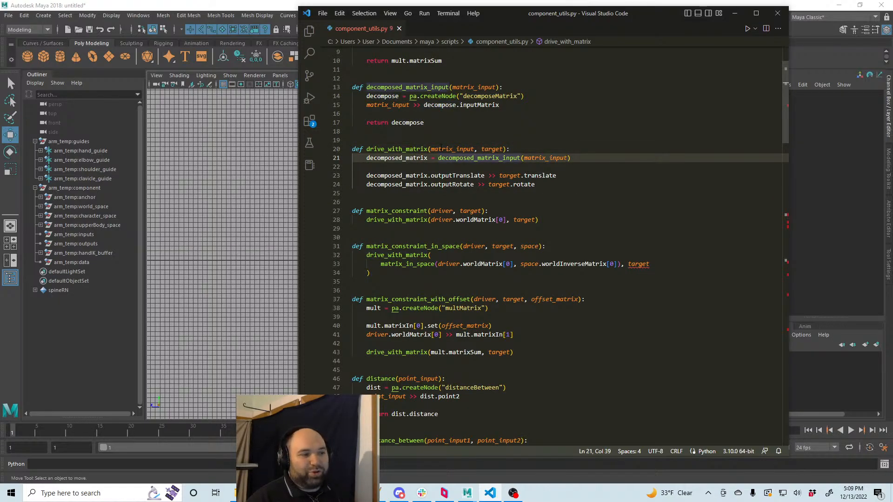
{"action": "left_click_drag", "start_coordinate": [537, 184], "coordinate": [333, 153]}
{"action": "left_click", "coordinate": [636, 186]}
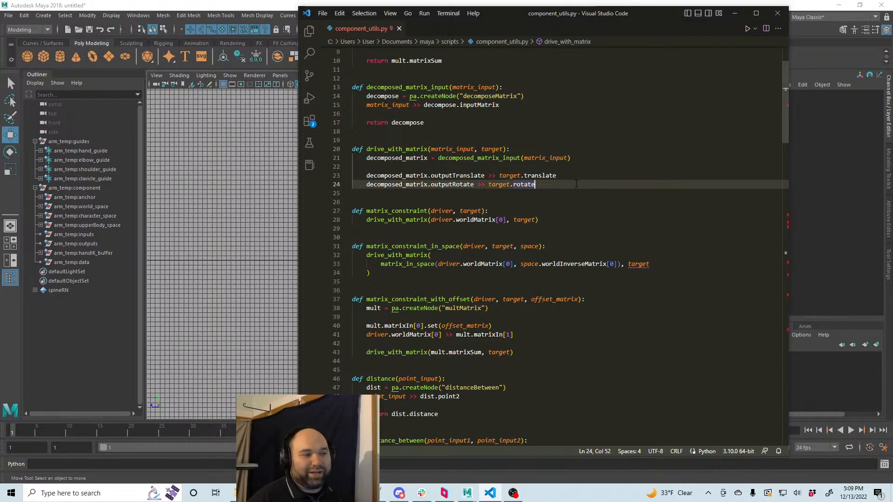
- Go back to matrix_in_space, highlight its full body for review and deselect it
{"action": "scroll", "coordinate": [495, 111], "scroll_direction": "up", "scroll_amount": 3}
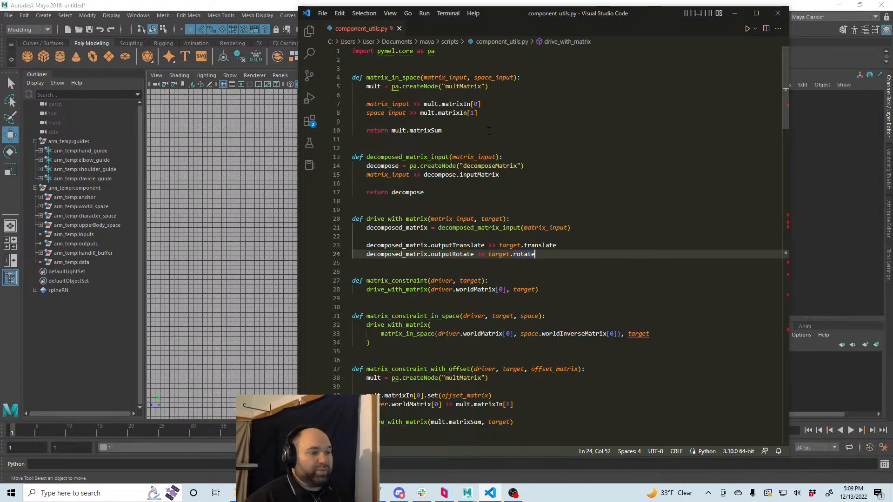
{"action": "left_click", "coordinate": [448, 131]}
{"action": "key", "text": "shift+Up"}
{"action": "key", "text": "shift+Up"}
{"action": "key", "text": "shift+Up"}
{"action": "key", "text": "shift+Up"}
{"action": "key", "text": "shift+Up"}
{"action": "key", "text": "shift+Up"}
{"action": "key", "text": "shift+Home"}
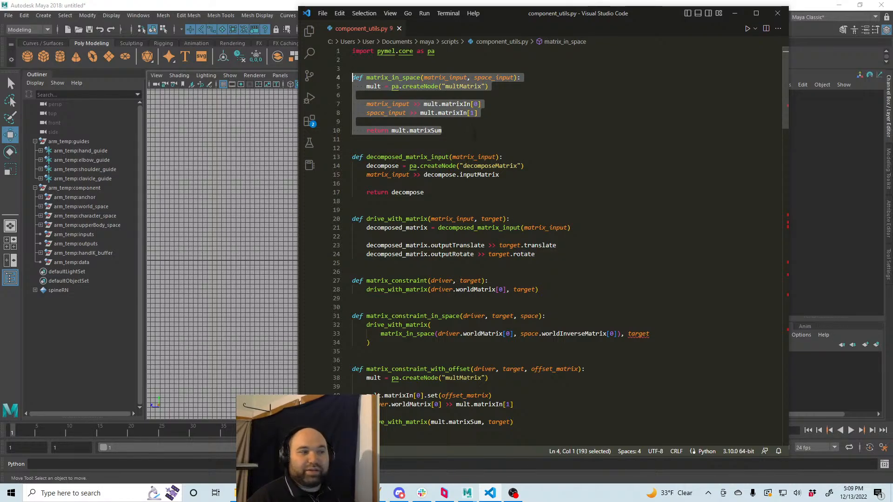
{"action": "left_click", "coordinate": [478, 130]}
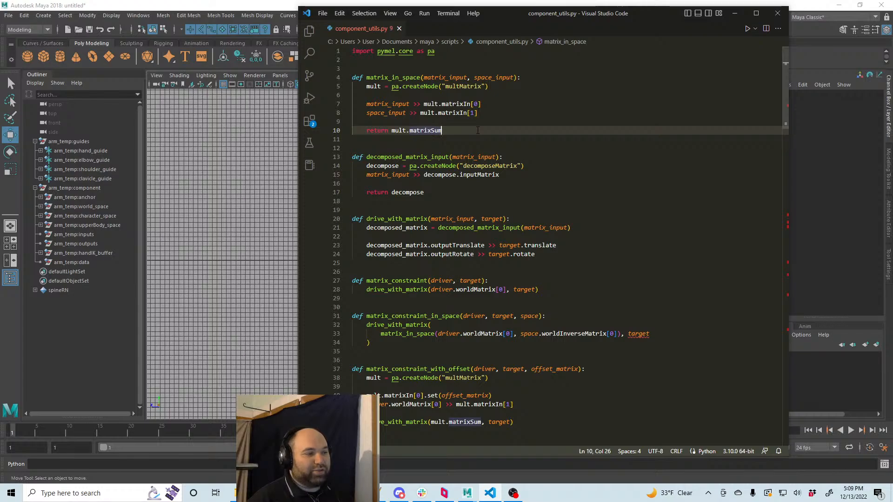
{"action": "scroll", "coordinate": [483, 124], "scroll_direction": "down", "scroll_amount": 1}
{"action": "scroll", "coordinate": [485, 122], "scroll_direction": "up", "scroll_amount": 1}
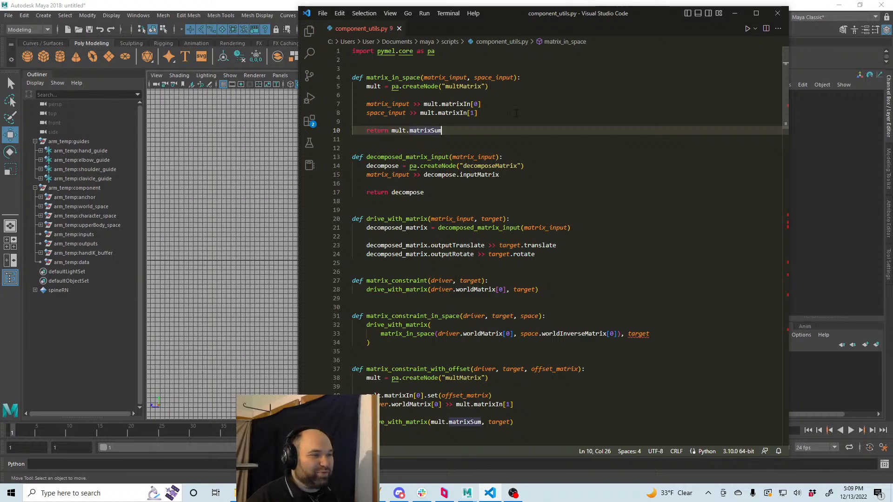
- Compare matrix_in_space with drive_with_matrix, inspecting the latter's name and its matrix_input parameter
{"action": "scroll", "coordinate": [512, 177], "scroll_direction": "down", "scroll_amount": 1}
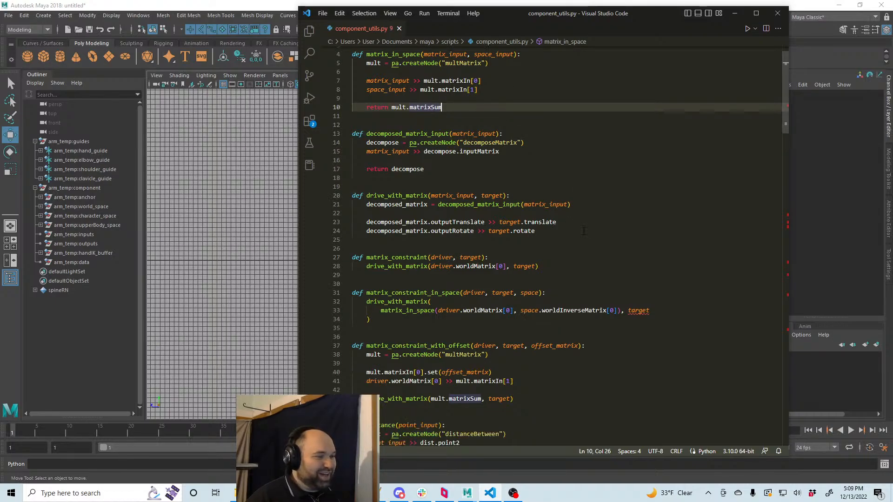
{"action": "left_click", "coordinate": [573, 232]}
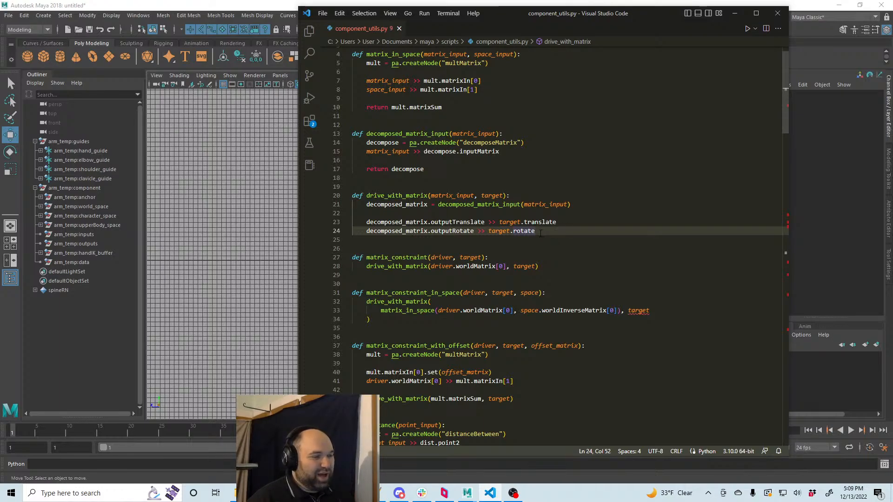
{"action": "left_click", "coordinate": [413, 54]}
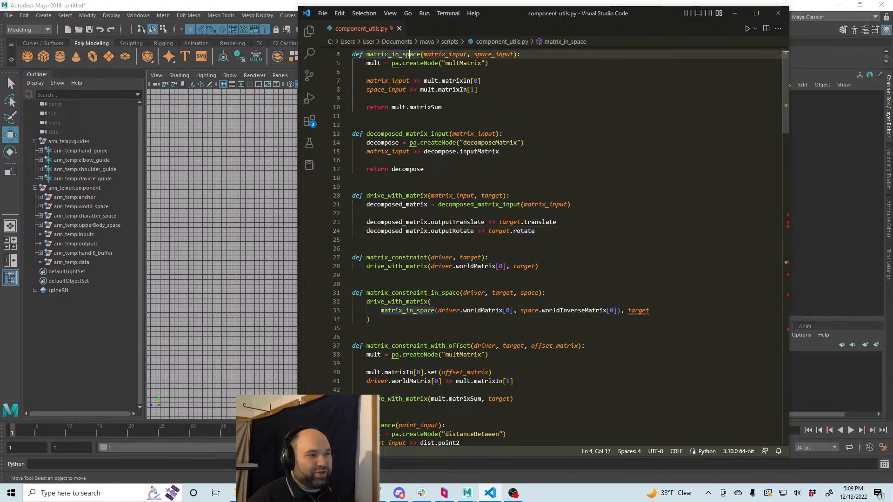
{"action": "left_click_drag", "start_coordinate": [474, 195], "coordinate": [431, 195]}
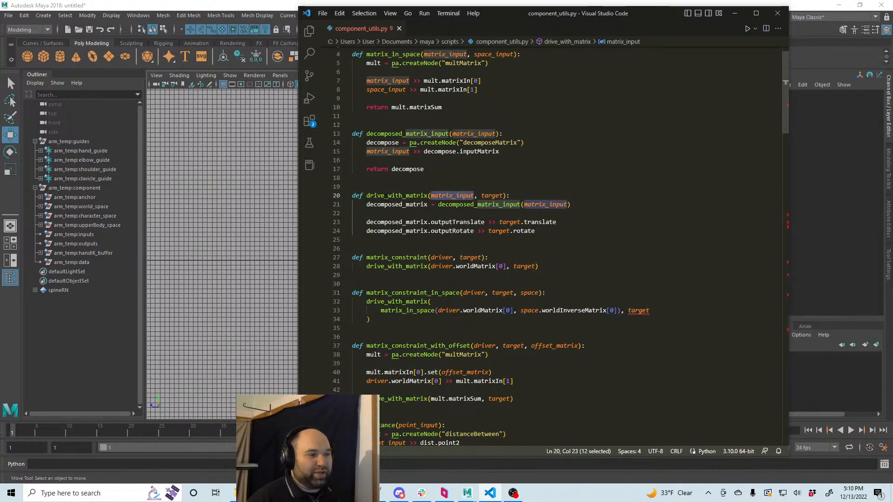
{"action": "left_click", "coordinate": [384, 195]}
{"action": "left_click", "coordinate": [457, 196]}
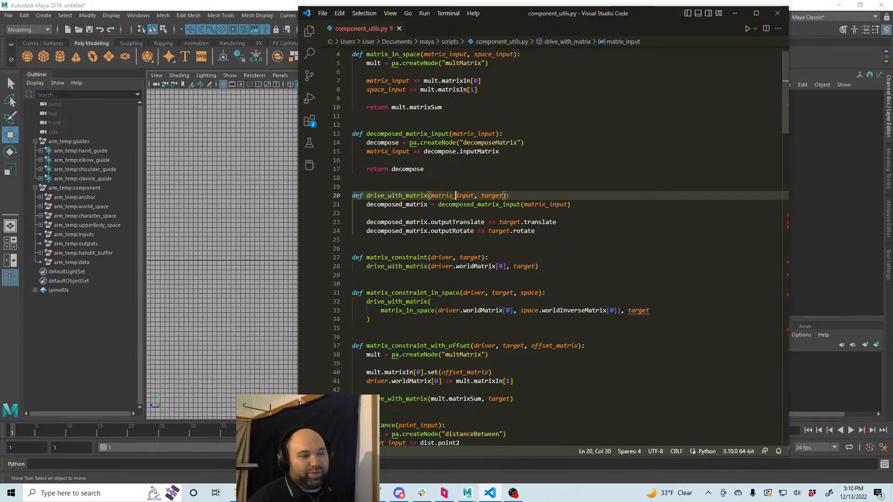
{"action": "double_click", "coordinate": [442, 195]}
{"action": "left_click", "coordinate": [395, 196]}
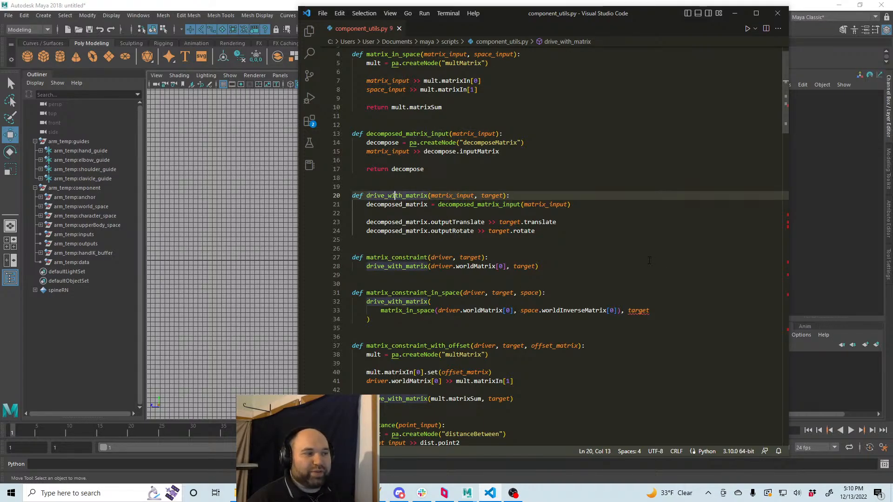
- Inspect the matrix_input and space_input parameters in the matrix_in_space definition
{"action": "scroll", "coordinate": [649, 261], "scroll_direction": "up", "scroll_amount": 1}
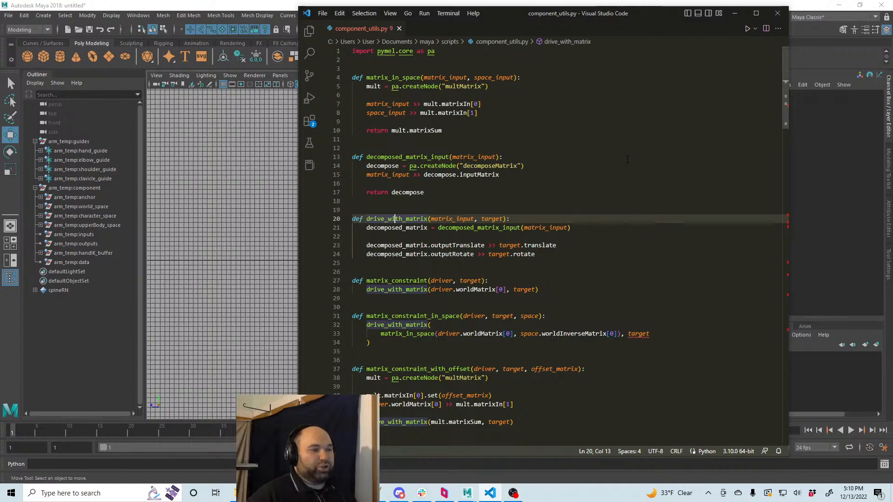
{"action": "left_click_drag", "start_coordinate": [465, 77], "coordinate": [432, 79]}
{"action": "left_click", "coordinate": [488, 78]}
{"action": "key", "text": "End"}
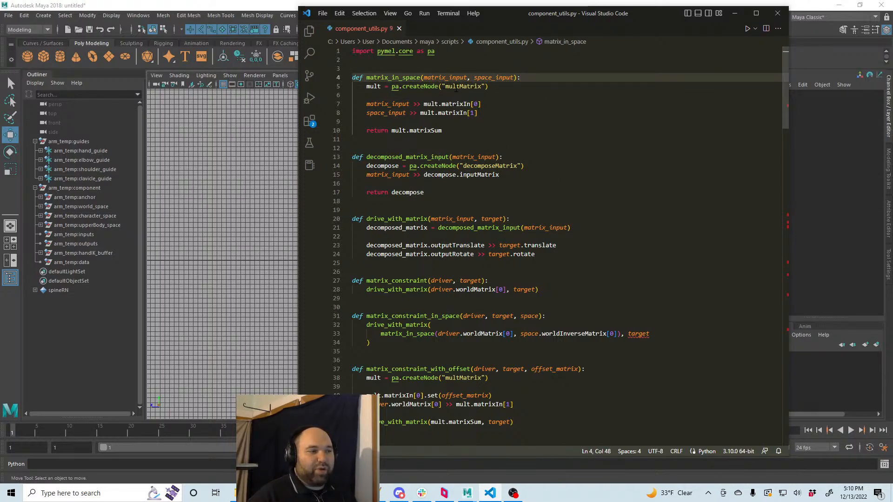
{"action": "left_click", "coordinate": [447, 77]}
{"action": "left_click", "coordinate": [488, 77]}
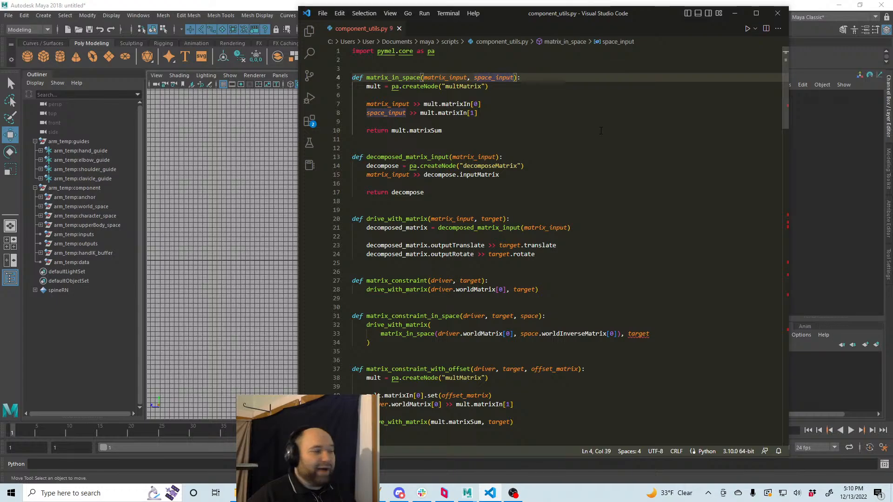
- Move the code window out of the way, switch to Maya and show the extra attributes of arm_temp:inputs
{"action": "left_click_drag", "start_coordinate": [490, 15], "coordinate": [488, 297]}
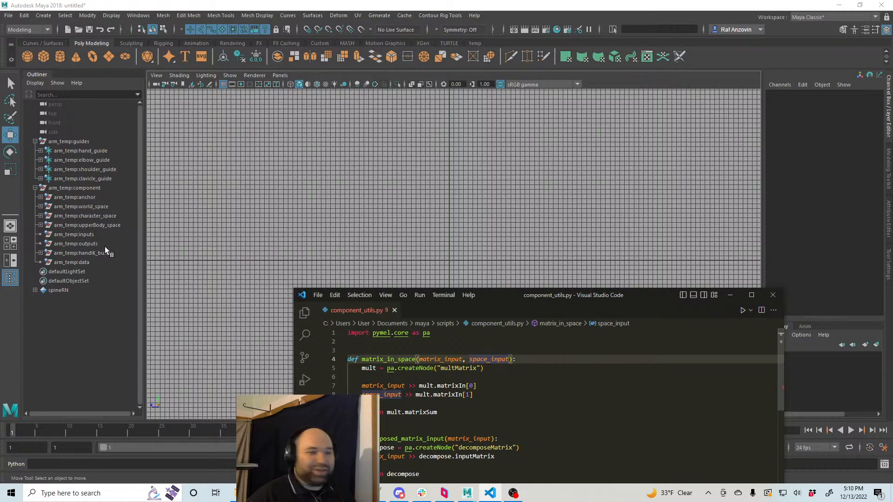
{"action": "left_click", "coordinate": [92, 236]}
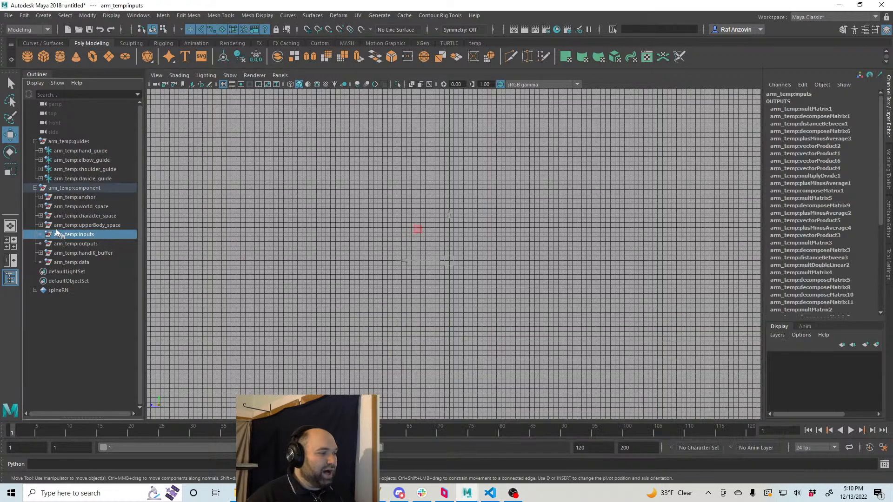
{"action": "left_click", "coordinate": [889, 206]}
{"action": "left_click", "coordinate": [664, 276]}
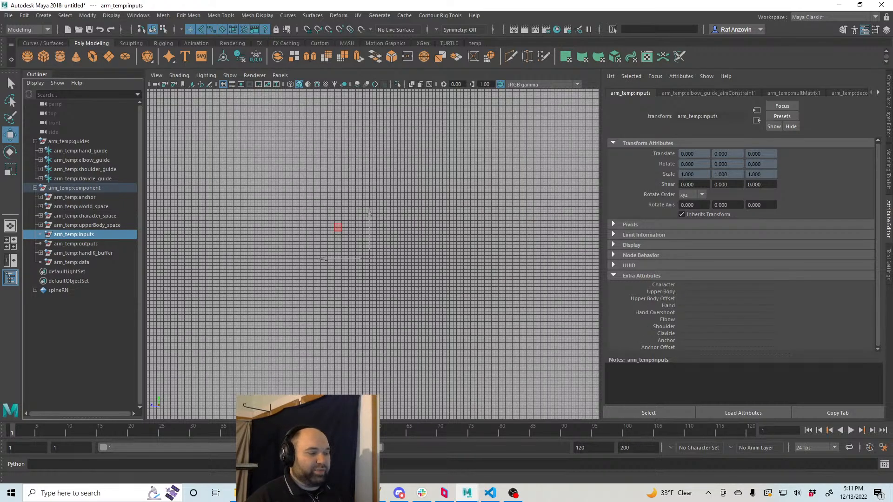
- Switch to Visual Studio Code, raise its window over Maya and go to the polevector_transformation definition in component_utils.py
{"action": "left_click", "coordinate": [490, 493]}
{"action": "left_click_drag", "start_coordinate": [624, 296], "coordinate": [622, 34]}
{"action": "scroll", "coordinate": [668, 278], "scroll_direction": "down", "scroll_amount": 5}
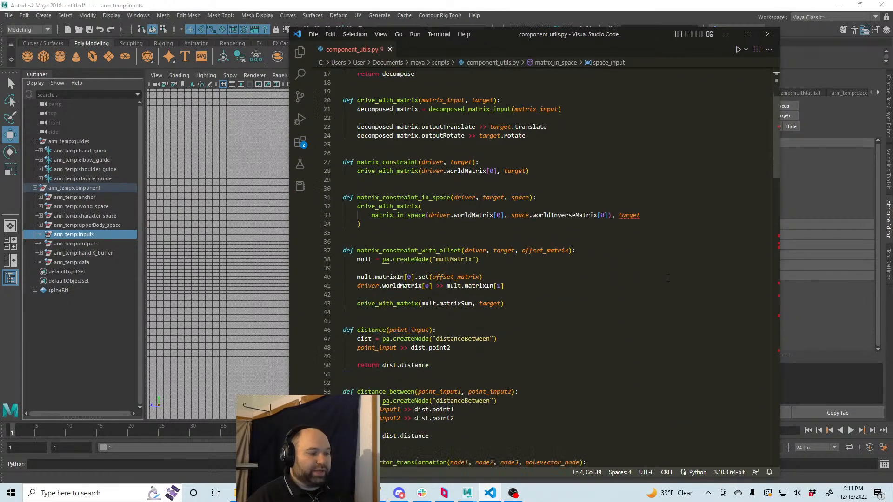
{"action": "scroll", "coordinate": [539, 333], "scroll_direction": "down", "scroll_amount": 4}
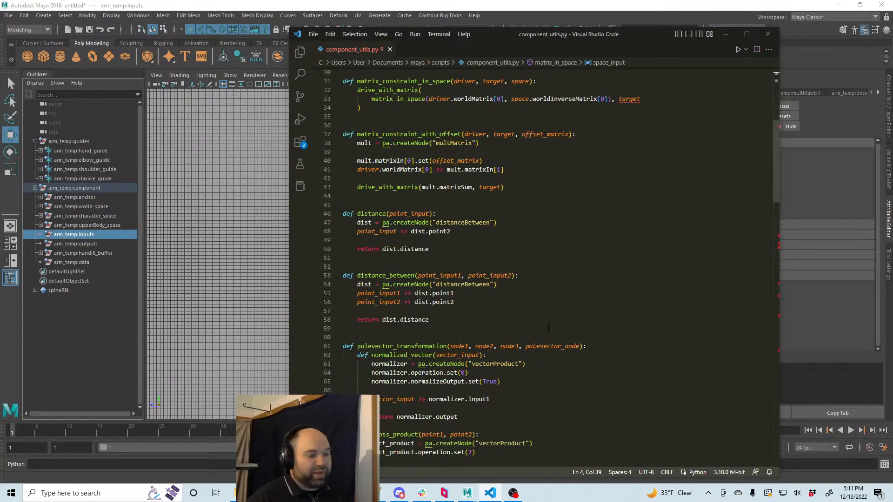
{"action": "scroll", "coordinate": [561, 323], "scroll_direction": "down", "scroll_amount": 9}
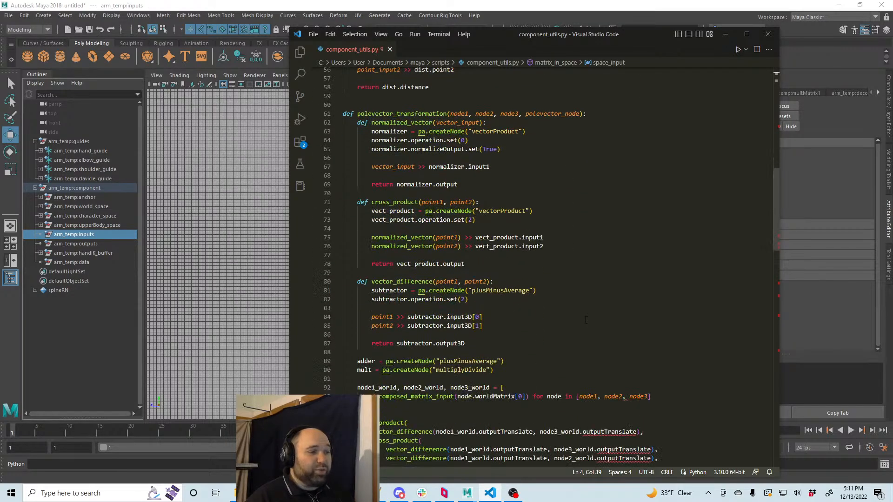
{"action": "scroll", "coordinate": [621, 303], "scroll_direction": "down", "scroll_amount": 1}
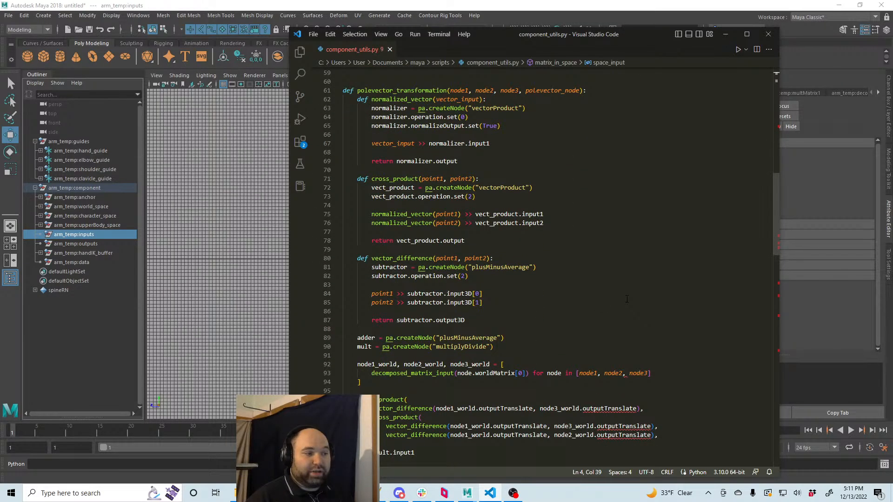
{"action": "left_click", "coordinate": [440, 91]}
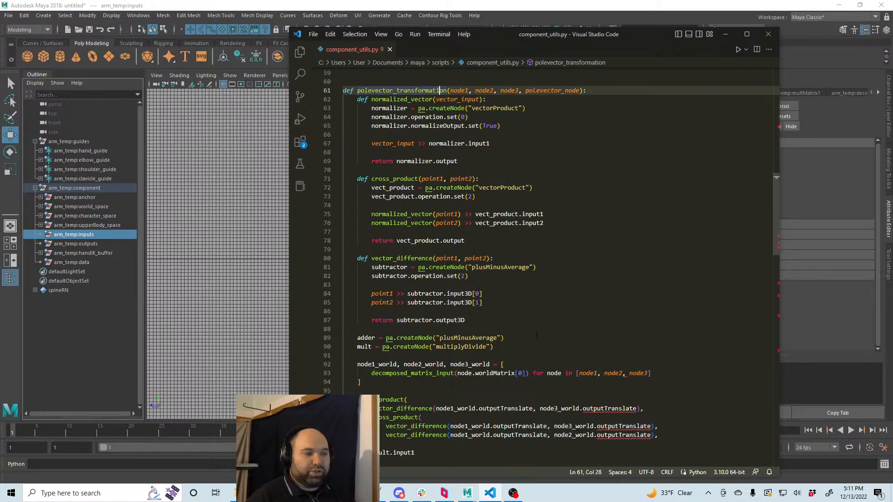
- Look over the matrix and distance helpers above polevector_transformation, then return to that function's nested vector functions
{"action": "scroll", "coordinate": [537, 336], "scroll_direction": "down", "scroll_amount": 2}
{"action": "scroll", "coordinate": [537, 336], "scroll_direction": "up", "scroll_amount": 12}
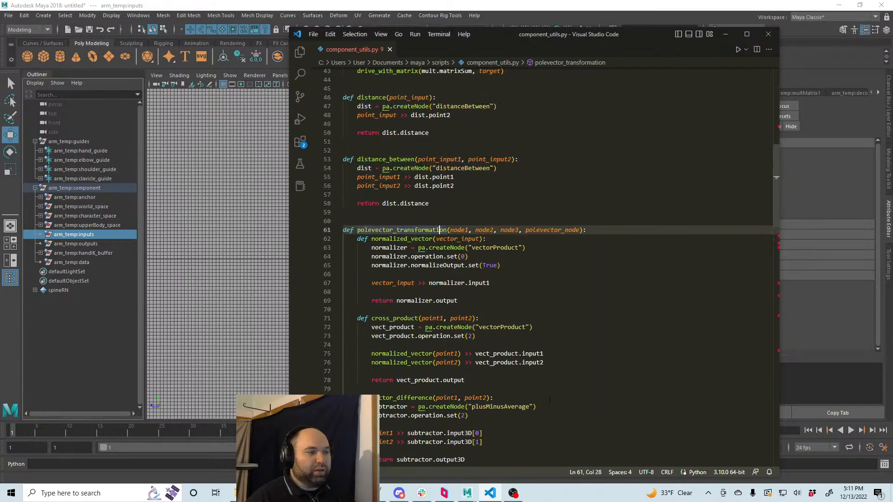
{"action": "scroll", "coordinate": [565, 406], "scroll_direction": "up", "scroll_amount": 9}
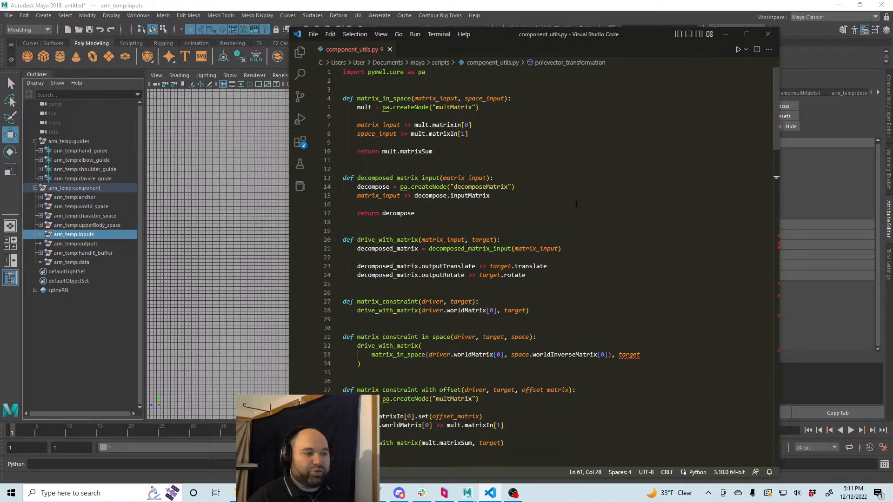
{"action": "scroll", "coordinate": [604, 336], "scroll_direction": "down", "scroll_amount": 13}
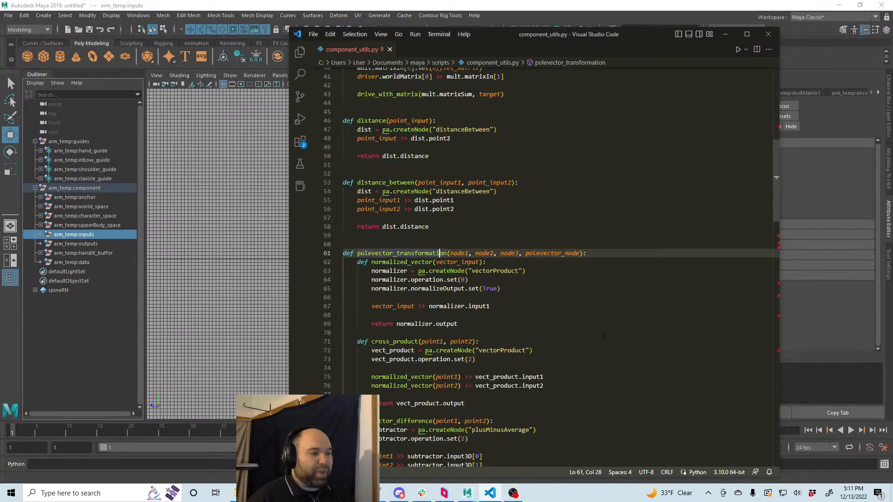
{"action": "scroll", "coordinate": [604, 335], "scroll_direction": "down", "scroll_amount": 7}
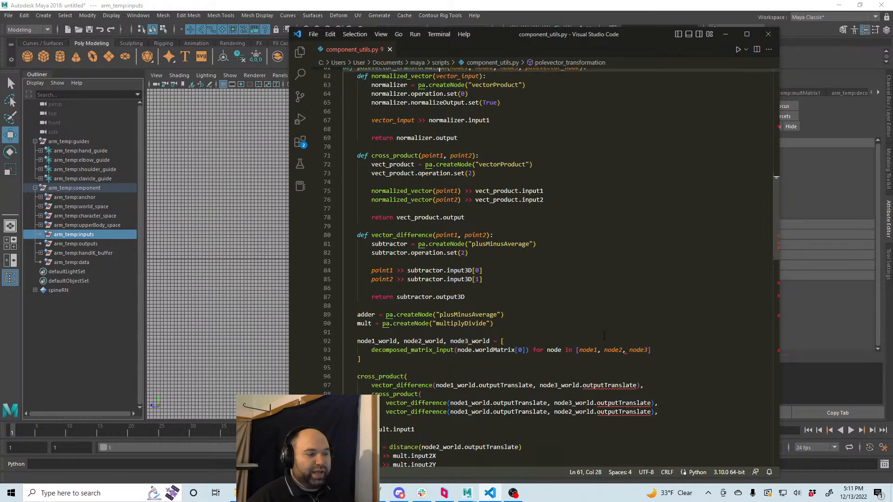
{"action": "scroll", "coordinate": [604, 334], "scroll_direction": "up", "scroll_amount": 1}
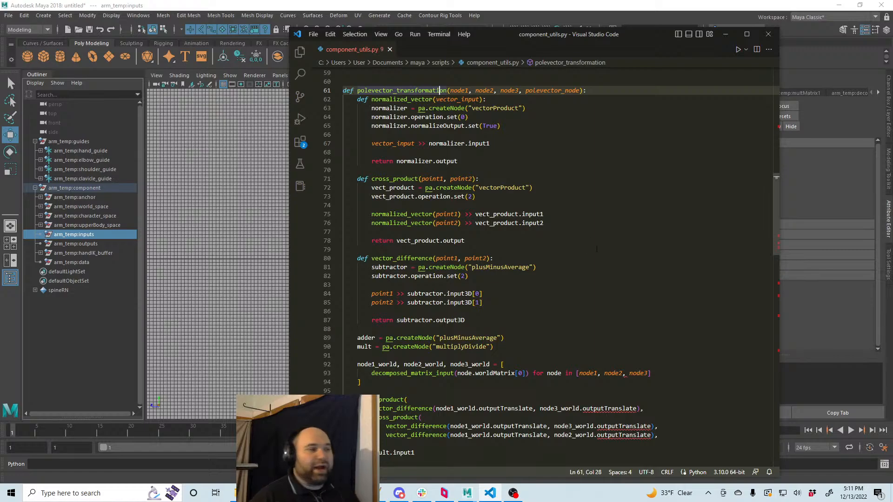
- Move the code window aside, switch to Maya and select the arm's elbow guide in the perspective viewport
{"action": "left_click_drag", "start_coordinate": [522, 37], "coordinate": [579, 425]}
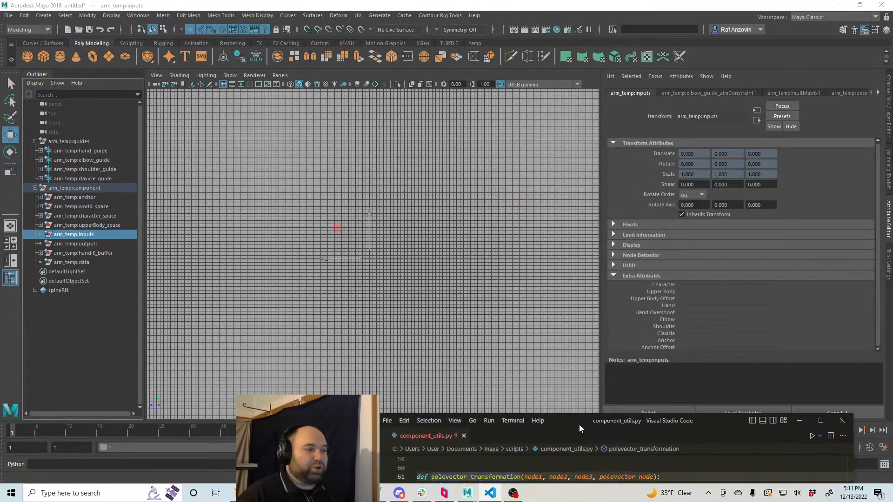
{"action": "left_click", "coordinate": [406, 205]}
{"action": "key", "text": "space"}
{"action": "key", "text": "space"}
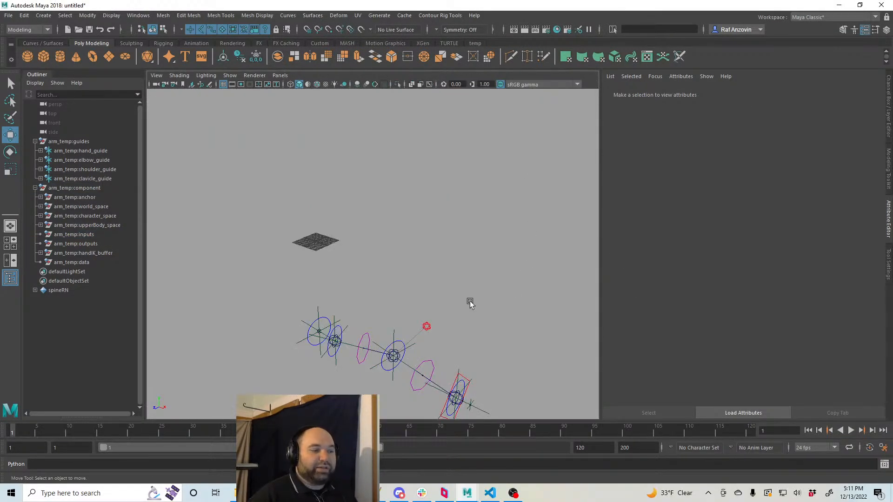
{"action": "middle_click_drag", "start_coordinate": [470, 303], "coordinate": [440, 249], "text": "alt"}
{"action": "right_click_drag", "start_coordinate": [440, 249], "coordinate": [459, 274], "text": "alt"}
{"action": "left_click", "coordinate": [388, 274]}
{"action": "left_click_drag", "start_coordinate": [415, 289], "coordinate": [451, 313], "text": "alt"}
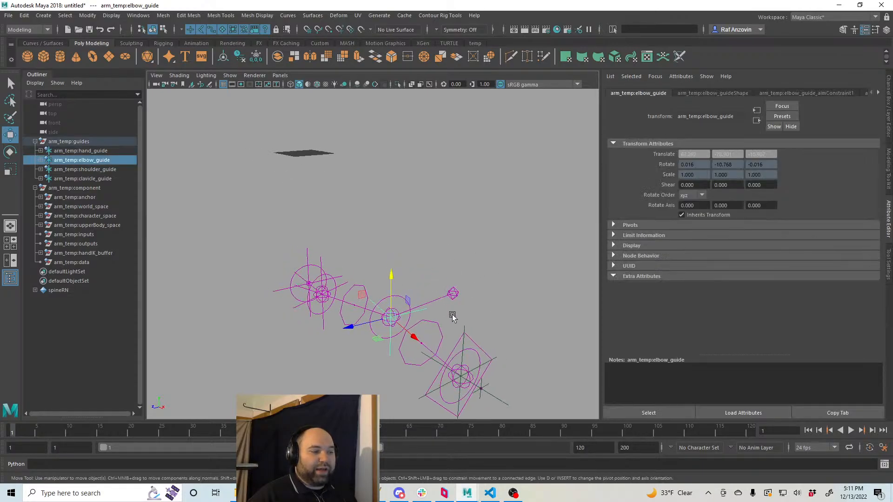
- Try moving the elbow guide and examine the arm guide chain and its pole vector control from several angles
{"action": "mouse_move", "coordinate": [389, 314]}
{"action": "left_mouse_down"}
{"action": "mouse_move", "coordinate": [398, 270]}
{"action": "mouse_move", "coordinate": [413, 272]}
{"action": "mouse_move", "coordinate": [395, 329]}
{"action": "mouse_move", "coordinate": [388, 248]}
{"action": "mouse_move", "coordinate": [410, 316]}
{"action": "mouse_move", "coordinate": [392, 247]}
{"action": "mouse_move", "coordinate": [390, 298]}
{"action": "left_mouse_up"}
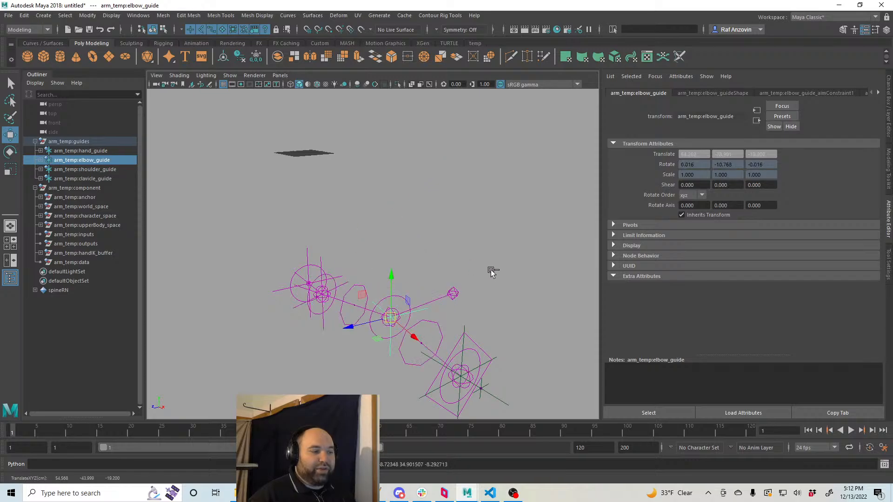
{"action": "left_click_drag", "start_coordinate": [484, 319], "coordinate": [432, 279], "text": "alt"}
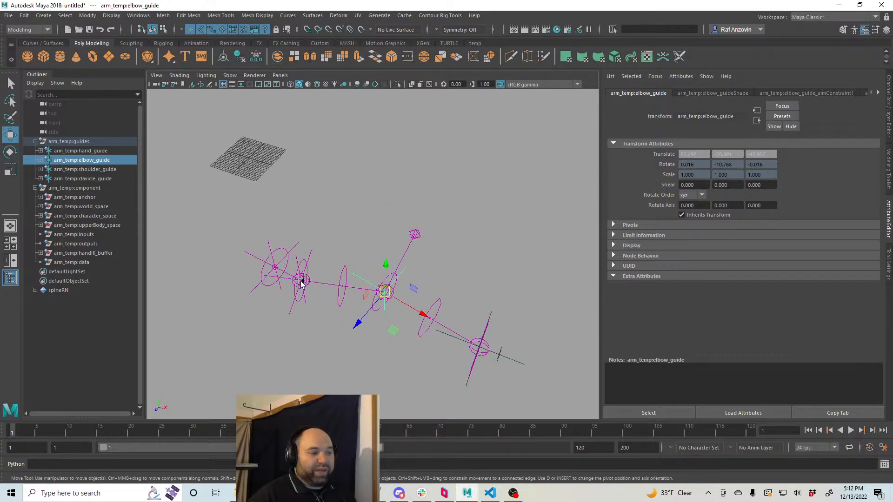
{"action": "left_click_drag", "start_coordinate": [400, 367], "coordinate": [384, 319], "text": "alt"}
{"action": "left_click_drag", "start_coordinate": [378, 264], "coordinate": [448, 239]}
{"action": "right_click_drag", "start_coordinate": [522, 283], "coordinate": [425, 287], "text": "alt"}
{"action": "left_click_drag", "start_coordinate": [424, 287], "coordinate": [457, 325], "text": "alt"}
- Bring the code window partly into view, then try moving the elbow guide in Maya and undo the move
{"action": "left_click", "coordinate": [490, 493]}
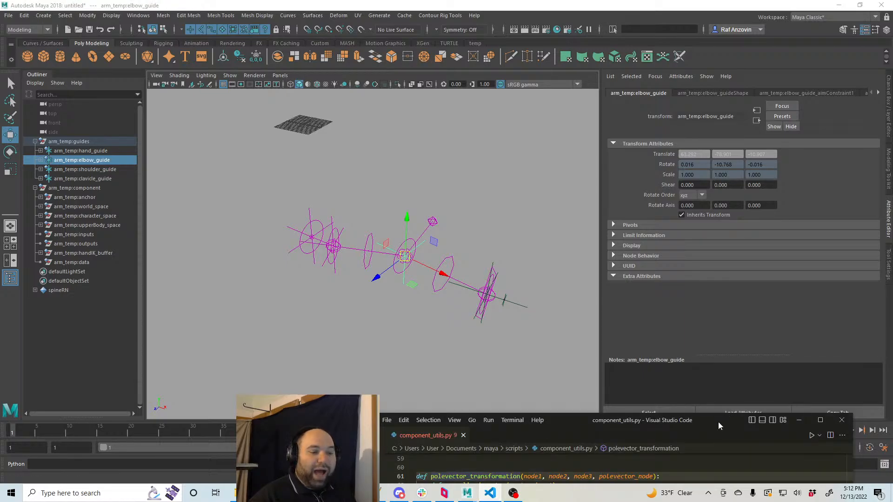
{"action": "left_click_drag", "start_coordinate": [718, 422], "coordinate": [719, 361]}
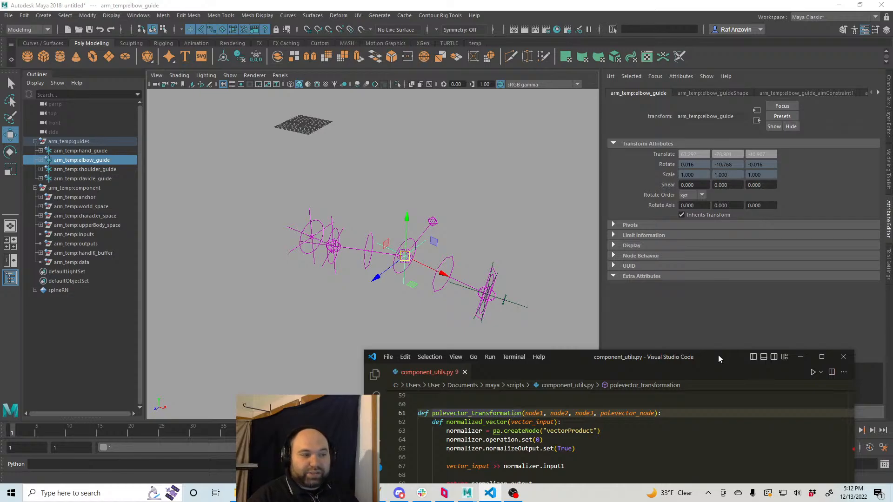
{"action": "mouse_move", "coordinate": [406, 253]}
{"action": "left_mouse_down"}
{"action": "mouse_move", "coordinate": [399, 207]}
{"action": "mouse_move", "coordinate": [403, 239]}
{"action": "left_mouse_up"}
{"action": "key", "text": "ctrl+z"}
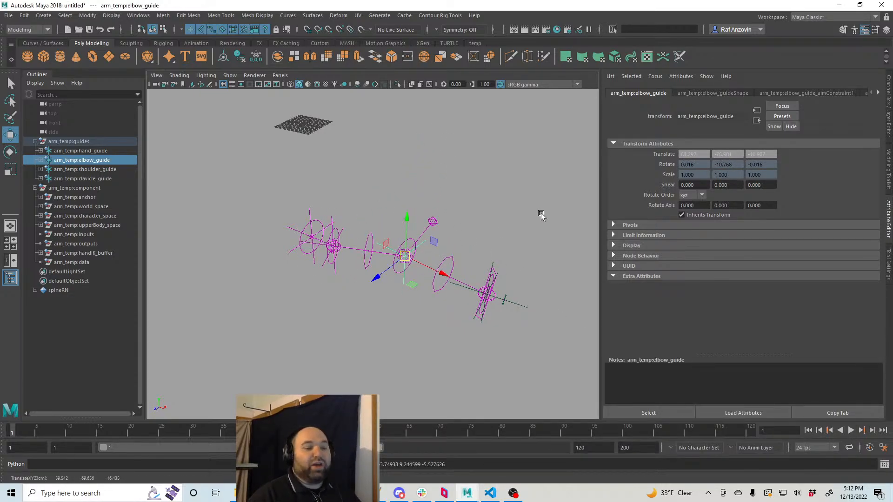
- Return to Visual Studio Code, raise its window over Maya and go to the subtractor.operation.set(2) line in vector_difference
{"action": "left_click", "coordinate": [490, 493]}
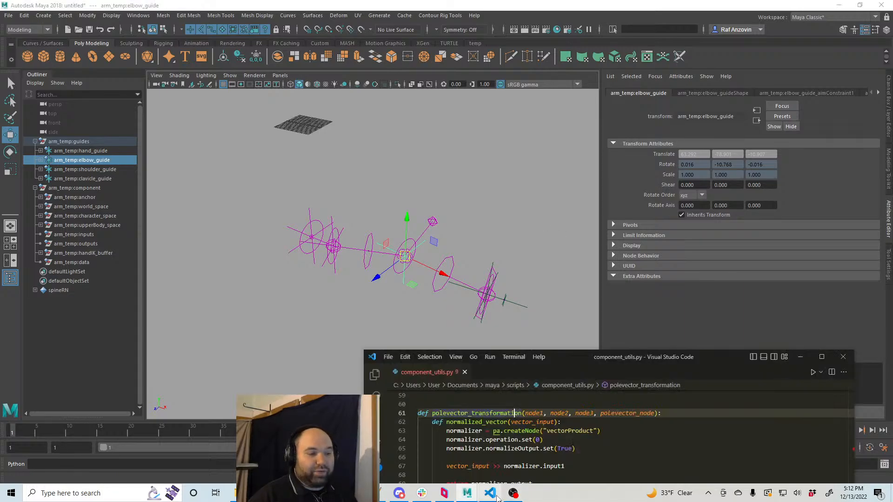
{"action": "left_click_drag", "start_coordinate": [706, 352], "coordinate": [669, 43]}
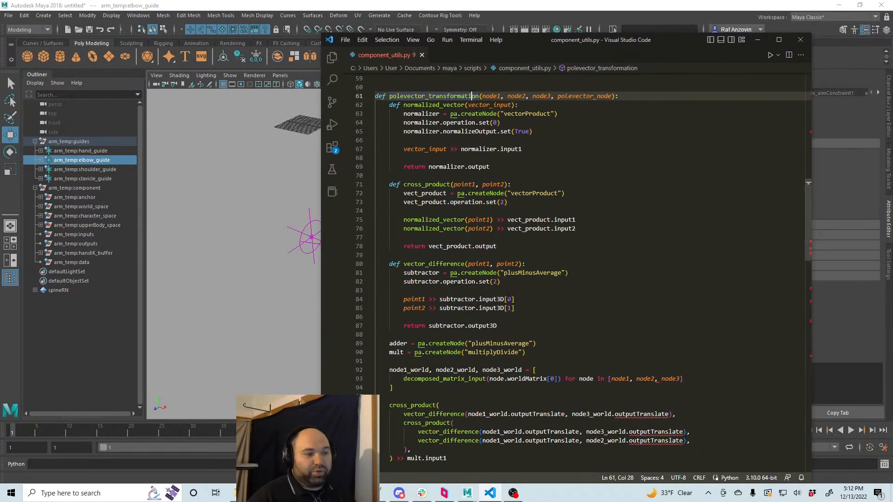
{"action": "left_click", "coordinate": [581, 284]}
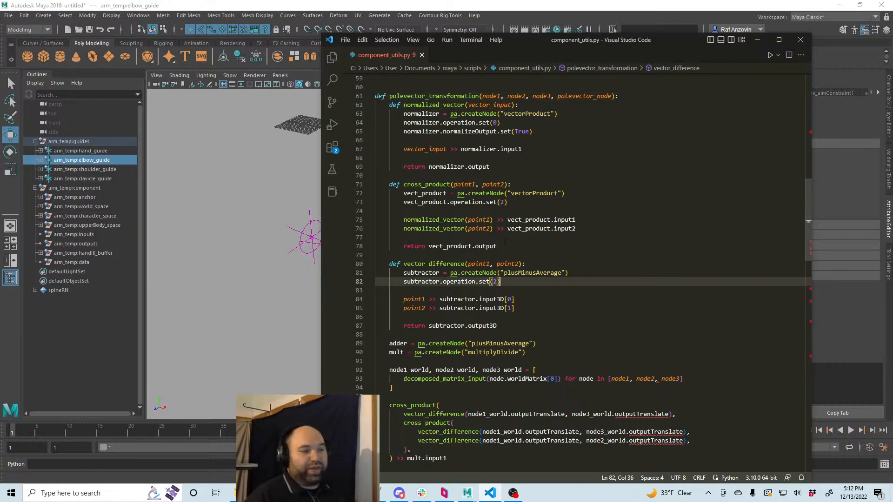
- Inspect the return line of vector_difference and its point1 and point2 connections to the subtractor's input3D
{"action": "left_click", "coordinate": [508, 326]}
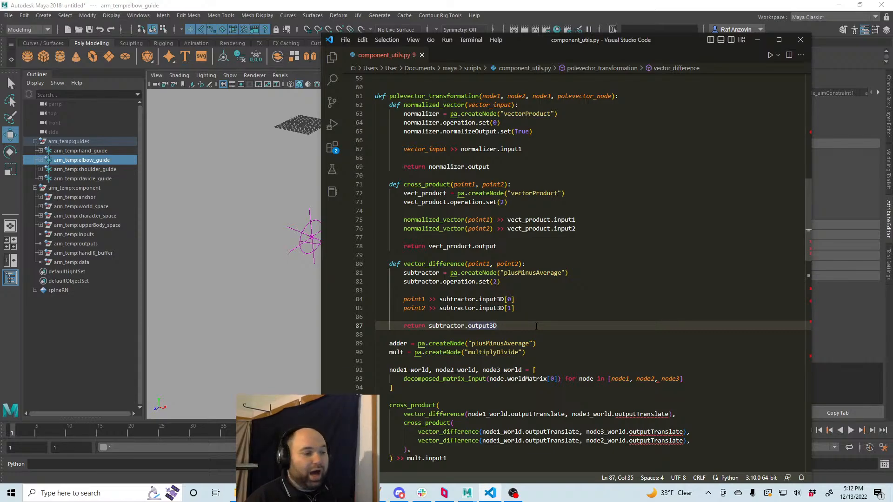
{"action": "key", "text": "Up"}
{"action": "key", "text": "Up"}
{"action": "key", "text": "Up"}
{"action": "key", "text": "Down"}
{"action": "key", "text": "End"}
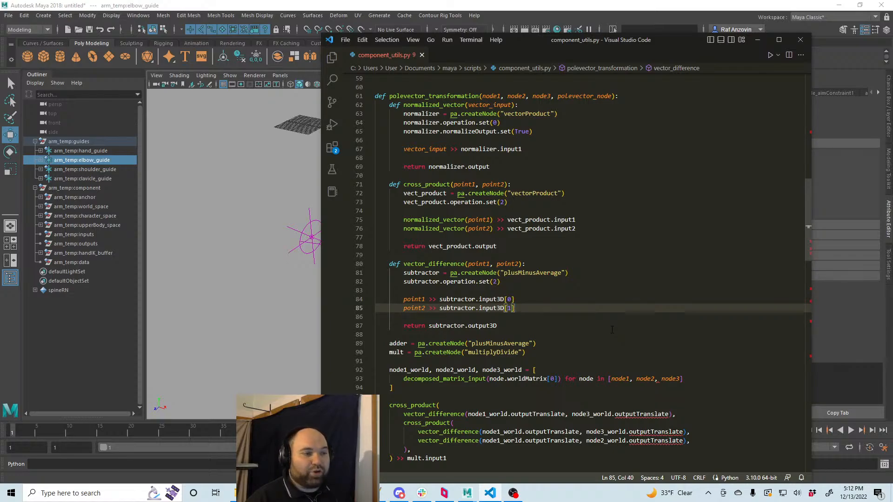
{"action": "left_click", "coordinate": [607, 329]}
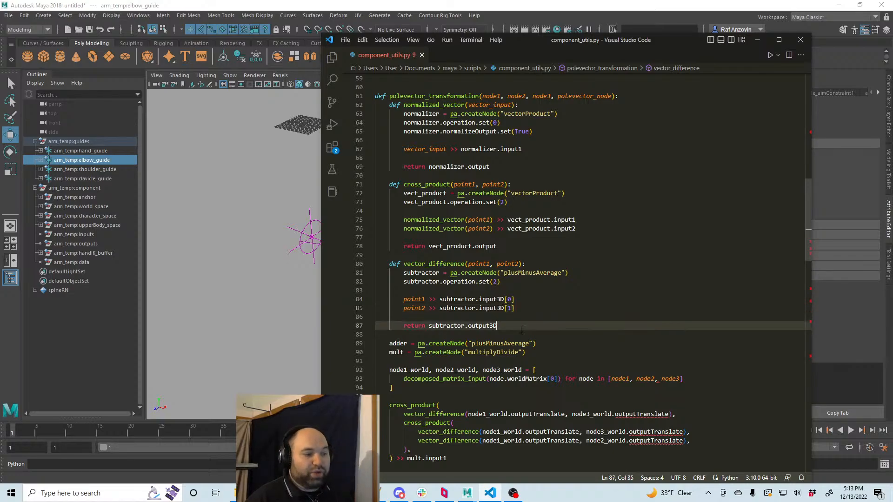
- Read the main body of polevector_transformation from the multiplyDivide node through the length connections to the polevector_node.rotate connection
{"action": "left_click", "coordinate": [553, 353]}
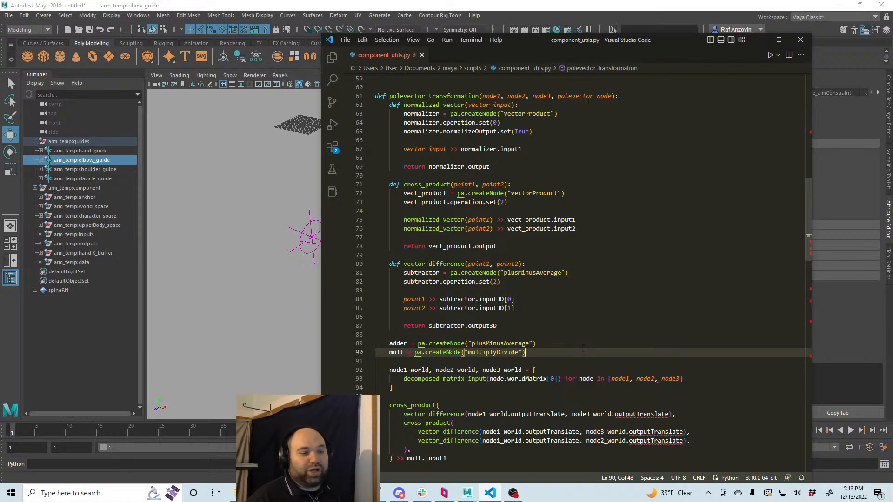
{"action": "scroll", "coordinate": [582, 349], "scroll_direction": "down", "scroll_amount": 2}
{"action": "scroll", "coordinate": [629, 386], "scroll_direction": "down", "scroll_amount": 2}
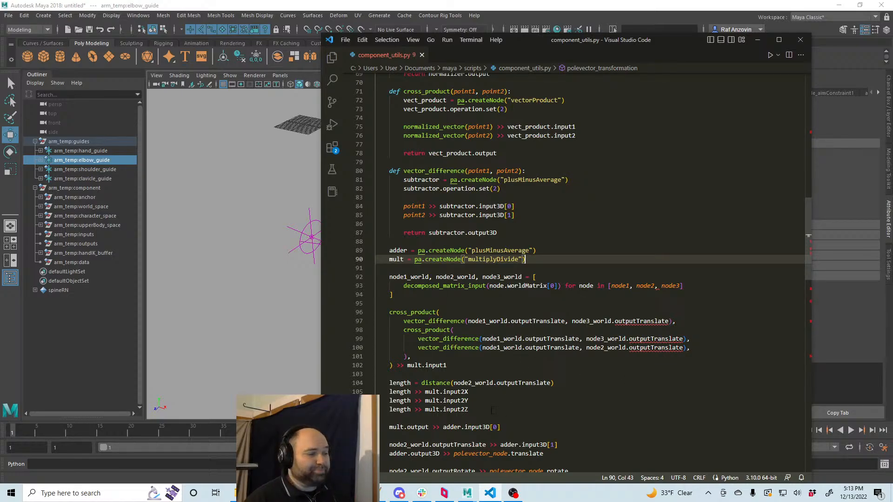
{"action": "left_click", "coordinate": [486, 407]}
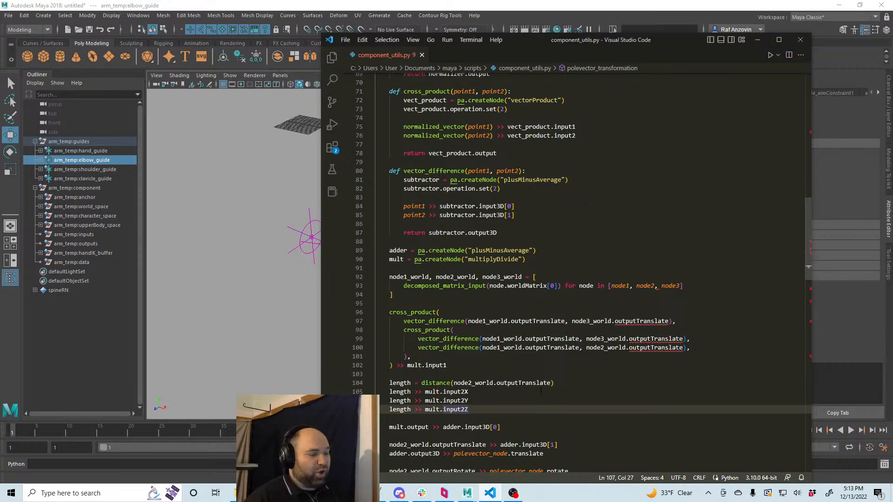
{"action": "scroll", "coordinate": [514, 387], "scroll_direction": "down", "scroll_amount": 3}
{"action": "left_click", "coordinate": [585, 406]}
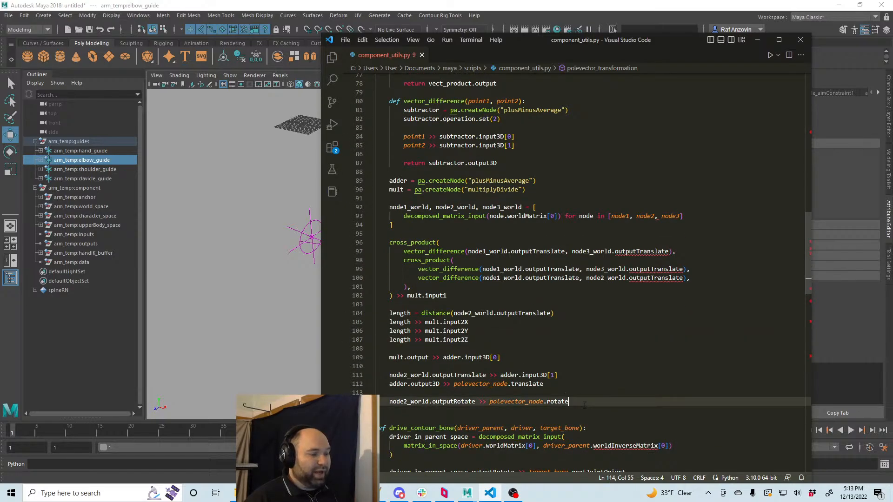
- Go back to the start of polevector_transformation and review its nested functions and the nested cross_product call
{"action": "scroll", "coordinate": [559, 403], "scroll_direction": "up", "scroll_amount": 9}
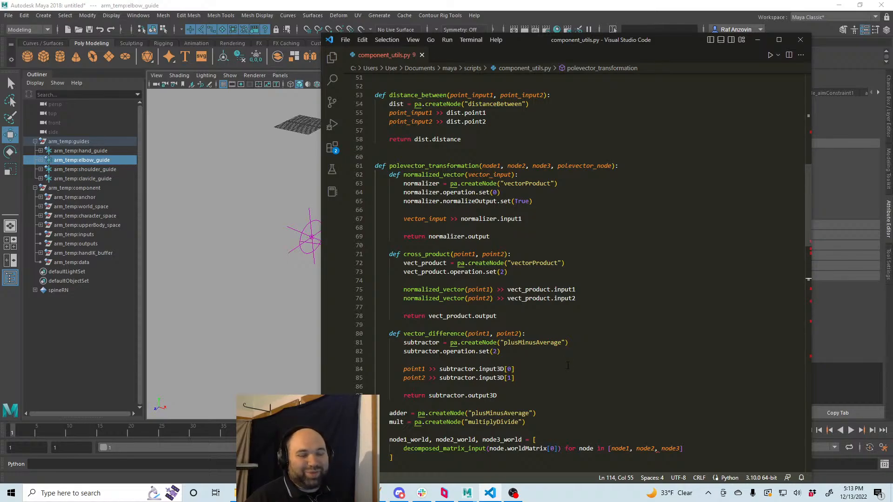
{"action": "scroll", "coordinate": [568, 366], "scroll_direction": "down", "scroll_amount": 5}
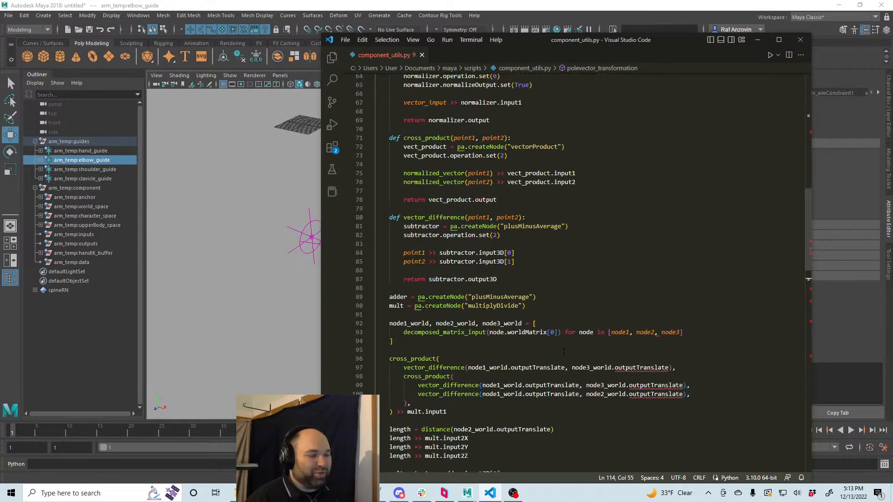
{"action": "scroll", "coordinate": [566, 354], "scroll_direction": "down", "scroll_amount": 1}
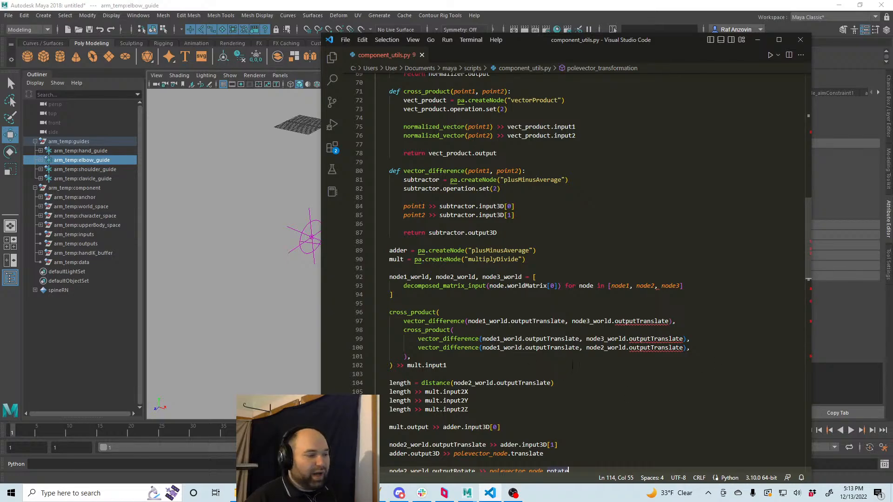
- Skim drive_contour_bone and make_space_switch, then return to the top of component_utils.py
{"action": "scroll", "coordinate": [572, 365], "scroll_direction": "down", "scroll_amount": 11}
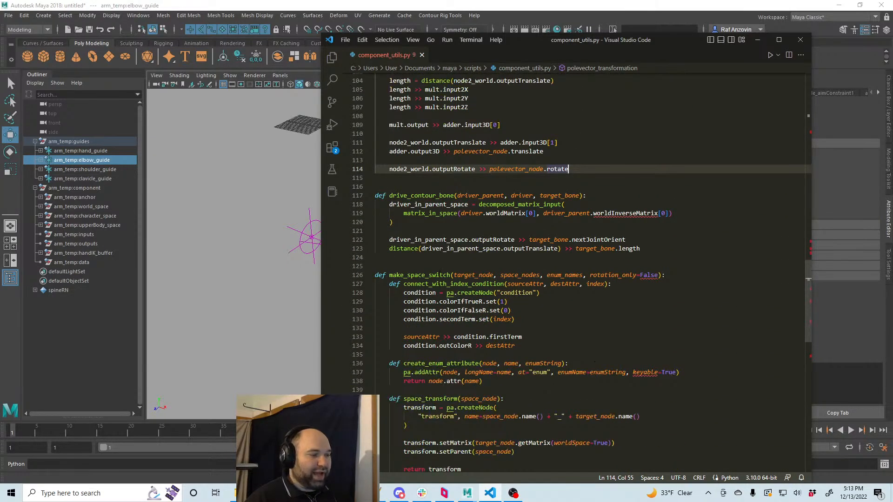
{"action": "scroll", "coordinate": [565, 367], "scroll_direction": "down", "scroll_amount": 3}
{"action": "scroll", "coordinate": [564, 368], "scroll_direction": "up", "scroll_amount": 5}
{"action": "scroll", "coordinate": [570, 386], "scroll_direction": "down", "scroll_amount": 5}
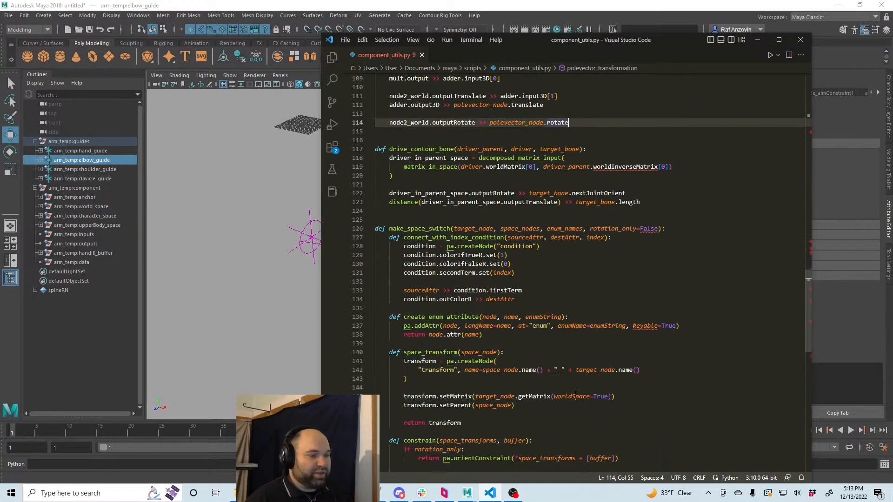
{"action": "scroll", "coordinate": [573, 396], "scroll_direction": "up", "scroll_amount": 20}
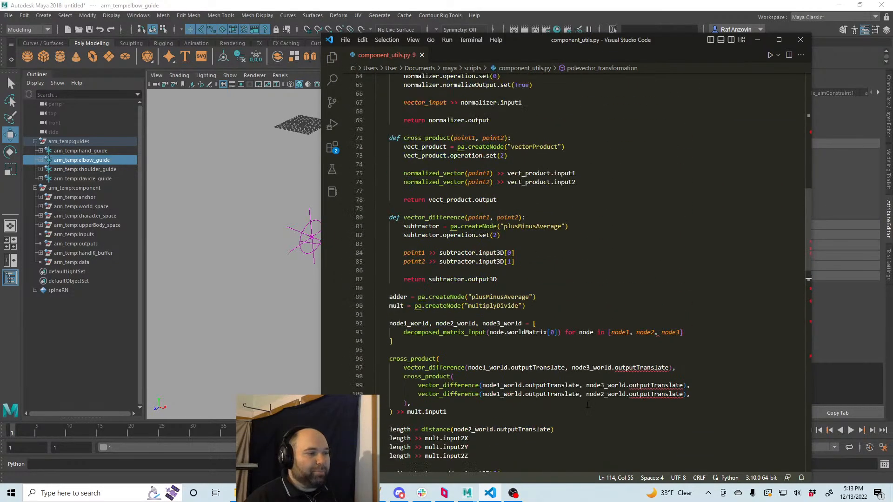
{"action": "scroll", "coordinate": [591, 408], "scroll_direction": "up", "scroll_amount": 15}
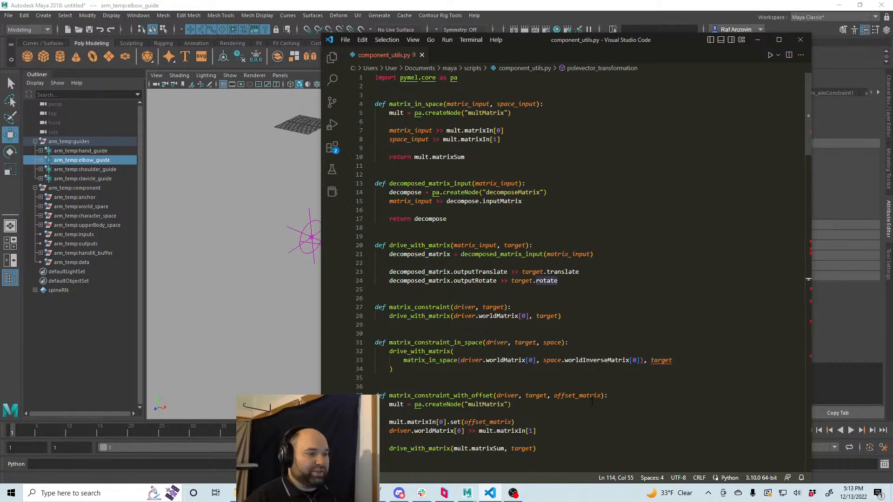
- Move the code editor out of the way, switch to Maya and clear the elbow guide selection
{"action": "left_click_drag", "start_coordinate": [533, 36], "coordinate": [585, 346]}
{"action": "left_click", "coordinate": [279, 155]}
{"action": "left_click", "coordinate": [399, 165]}
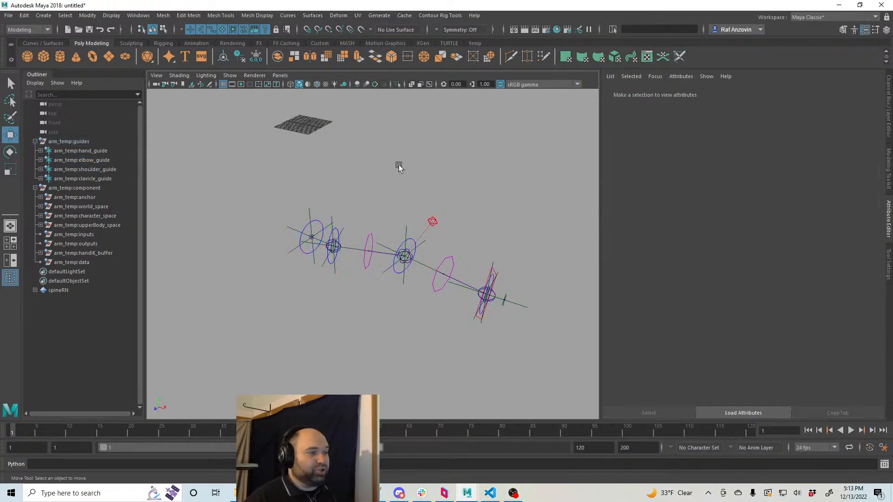
{"action": "left_click_drag", "start_coordinate": [391, 152], "coordinate": [423, 240], "text": "alt"}
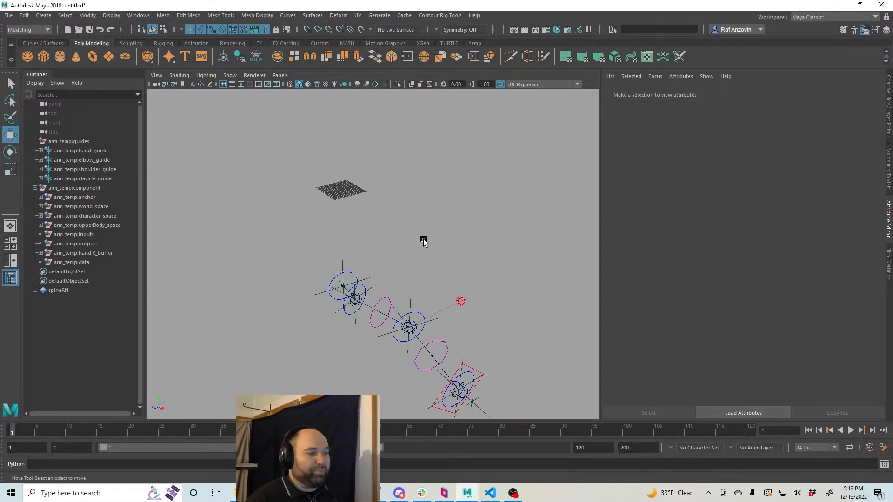
- Start a new chain with the Contour Joint Tool by placing the hip joint in the side view, high above the arm rig
{"action": "key", "text": "space"}
{"action": "key", "text": "space"}
{"action": "key", "text": "space"}
{"action": "right_click_drag", "start_coordinate": [373, 254], "coordinate": [401, 302], "text": "alt"}
{"action": "mouse_move", "coordinate": [401, 302]}
{"action": "left_mouse_down", "text": "alt"}
{"action": "mouse_move", "coordinate": [420, 312]}
{"action": "mouse_move", "coordinate": [407, 308]}
{"action": "left_mouse_up", "text": "alt"}
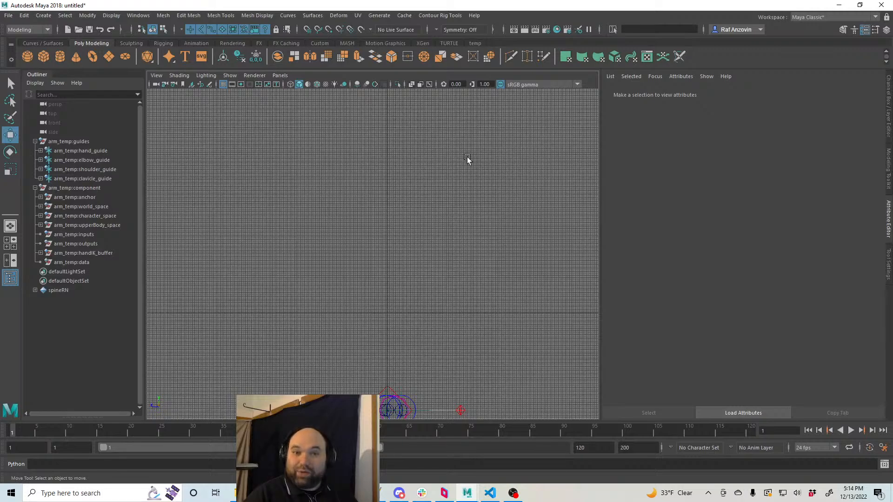
{"action": "scroll", "coordinate": [479, 198], "scroll_direction": "up", "scroll_amount": 5}
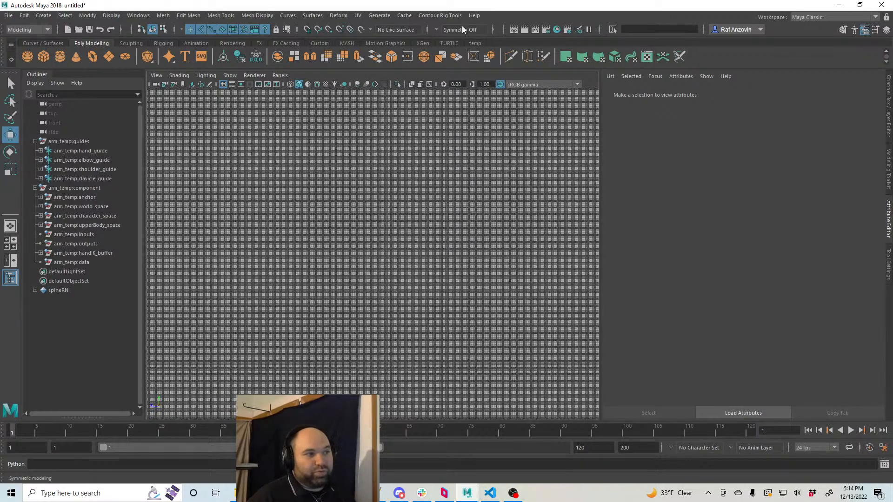
{"action": "left_click", "coordinate": [442, 16]}
{"action": "mouse_move", "coordinate": [450, 34]}
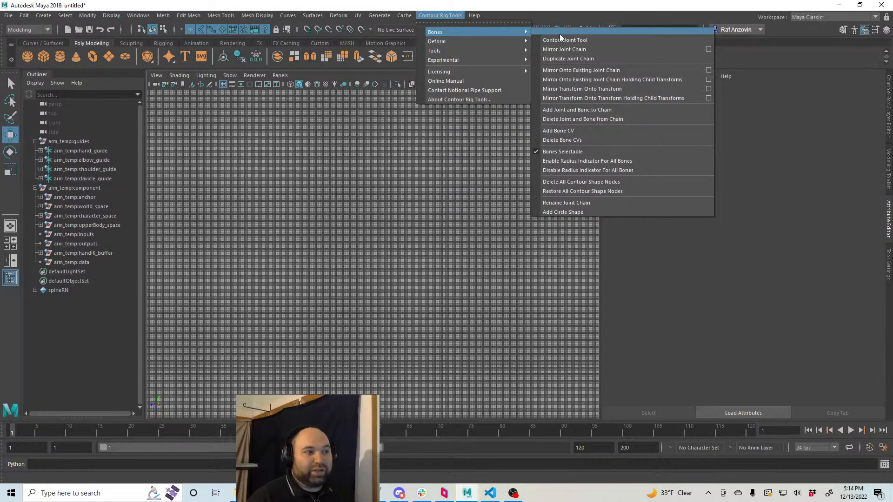
{"action": "left_click", "coordinate": [579, 41]}
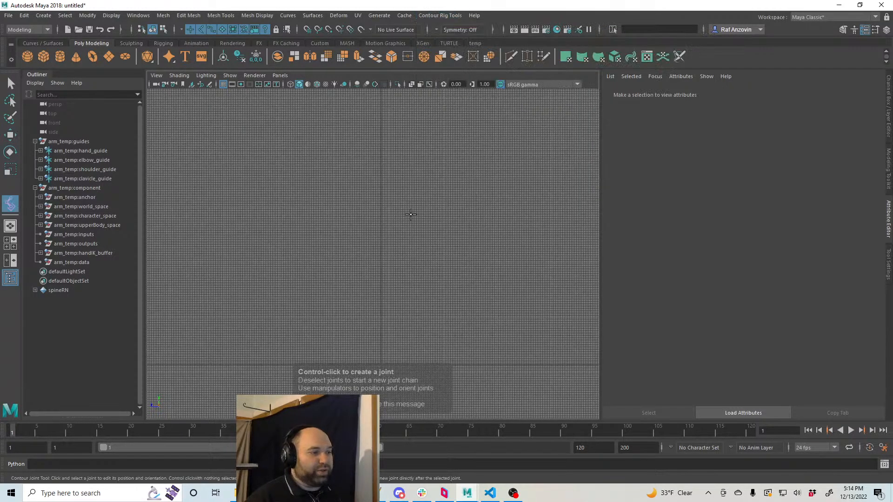
{"action": "left_click", "coordinate": [386, 131], "text": "ctrl"}
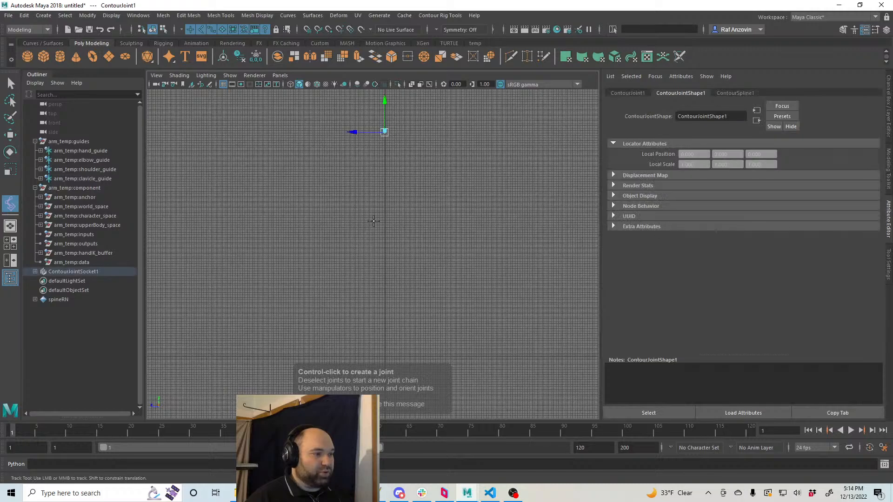
- Extend the contour joint chain with knee, ankle, ball and toe joints, and shift the toe joint slightly closer to the ball
{"action": "left_click", "coordinate": [362, 265], "text": "ctrl"}
{"action": "middle_click_drag", "start_coordinate": [405, 292], "coordinate": [399, 282], "text": "alt"}
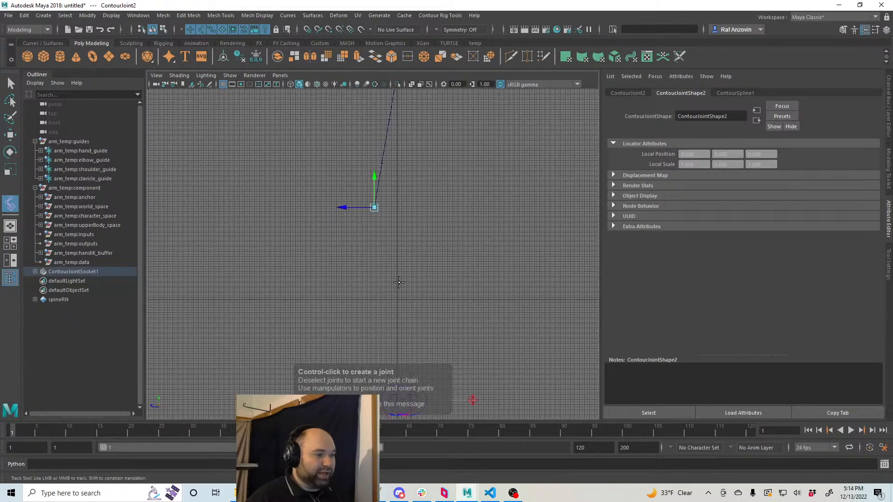
{"action": "left_click", "coordinate": [395, 278], "text": "ctrl"}
{"action": "left_click", "coordinate": [353, 300], "text": "ctrl"}
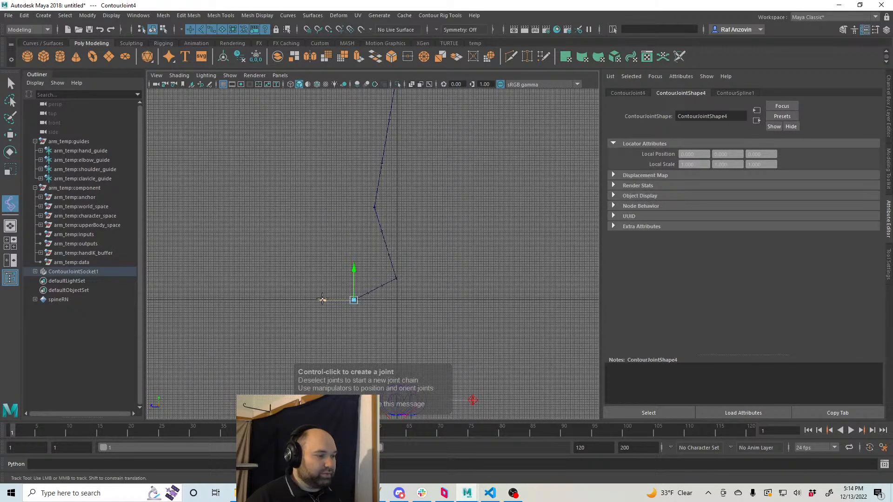
{"action": "left_click", "coordinate": [324, 300], "text": "ctrl"}
{"action": "middle_click_drag", "start_coordinate": [324, 300], "coordinate": [332, 300]}
{"action": "left_click", "coordinate": [10, 135]}
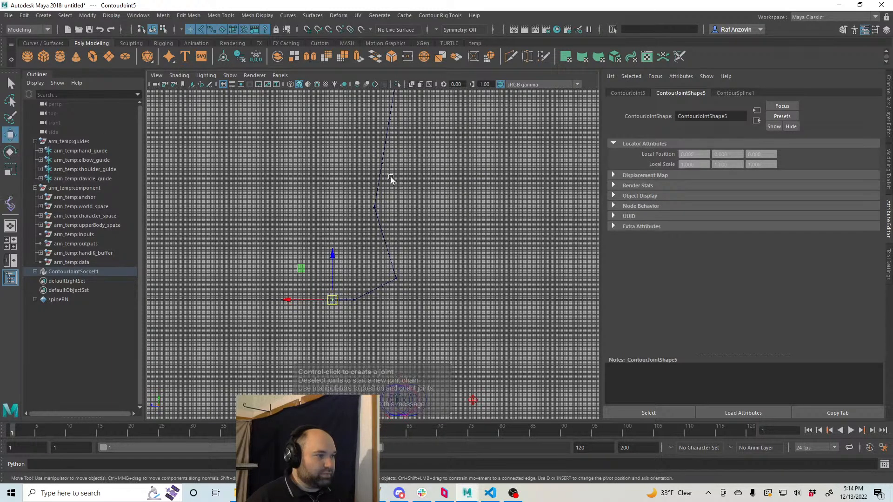
- Detach the contour Bones commands as a floating palette, disable the radius indicator for all bones and clear the selection in the perspective view
{"action": "key", "text": "space"}
{"action": "key", "text": "space"}
{"action": "middle_click_drag", "start_coordinate": [379, 204], "coordinate": [432, 322], "text": "alt"}
{"action": "left_click_drag", "start_coordinate": [431, 321], "coordinate": [416, 200], "text": "alt"}
{"action": "left_click", "coordinate": [440, 15]}
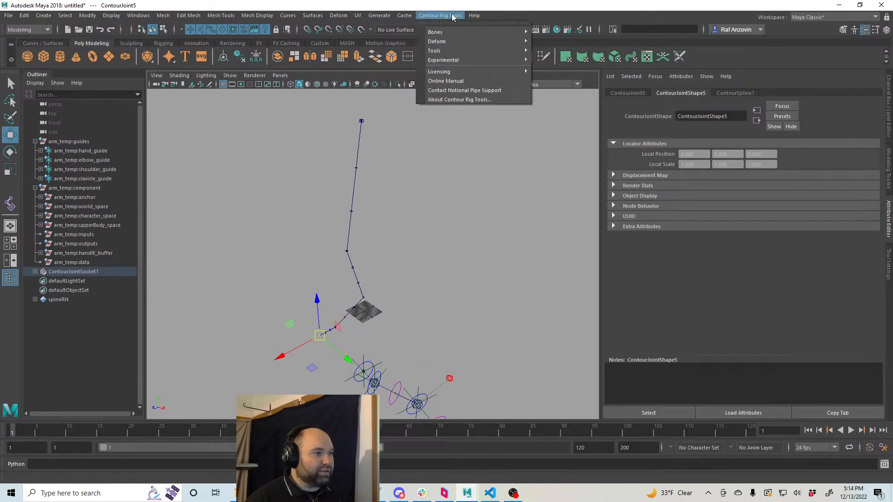
{"action": "mouse_move", "coordinate": [445, 31]}
{"action": "left_click", "coordinate": [565, 30]}
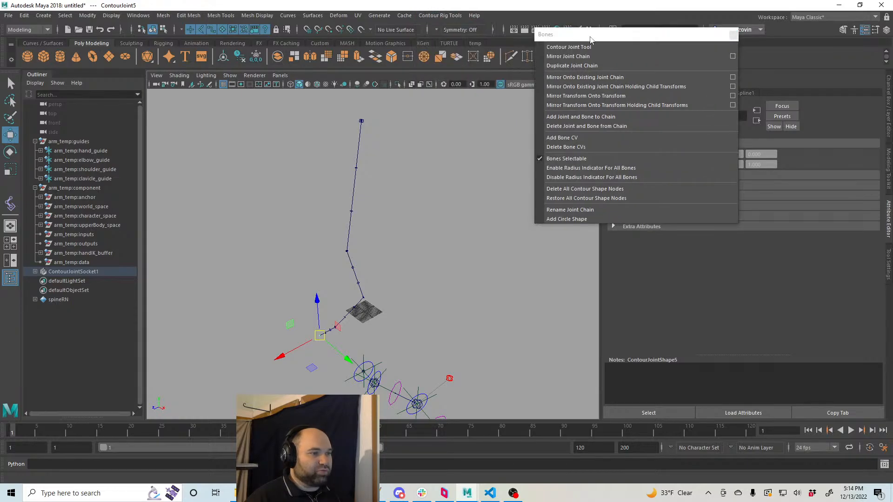
{"action": "left_click", "coordinate": [608, 200]}
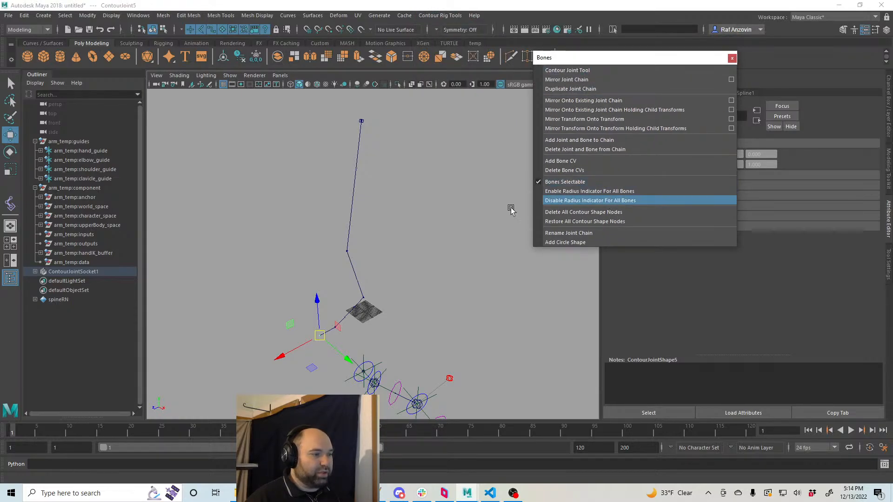
{"action": "left_click", "coordinate": [394, 233]}
- Examine the new leg joint chain from several angles and compare its layout with the arm rig
{"action": "scroll", "coordinate": [390, 205], "scroll_direction": "up", "scroll_amount": 3}
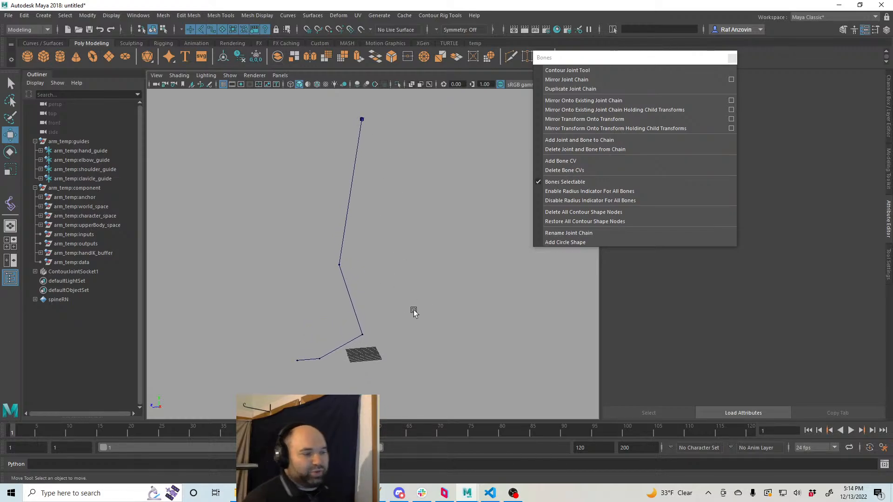
{"action": "scroll", "coordinate": [407, 276], "scroll_direction": "down", "scroll_amount": 4}
{"action": "right_click_drag", "start_coordinate": [407, 275], "coordinate": [429, 279], "text": "alt"}
{"action": "middle_click_drag", "start_coordinate": [380, 221], "coordinate": [424, 308], "text": "alt"}
{"action": "right_click_drag", "start_coordinate": [425, 309], "coordinate": [454, 321], "text": "alt"}
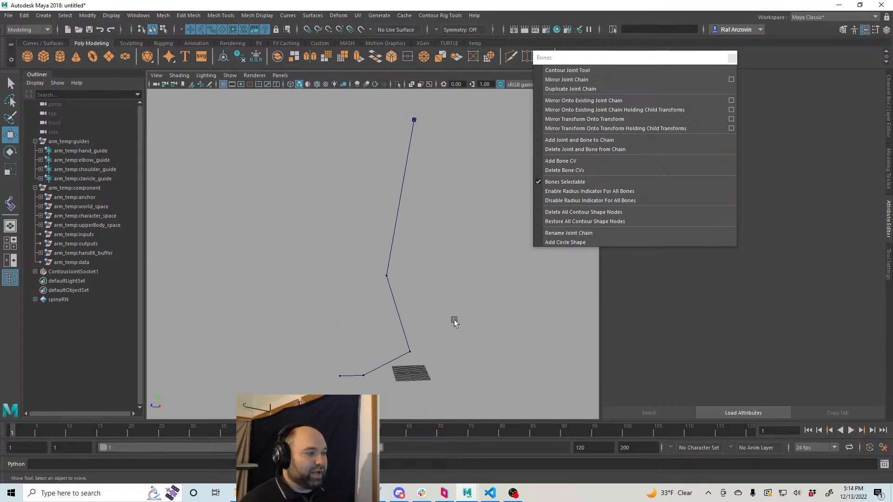
{"action": "middle_click_drag", "start_coordinate": [470, 293], "coordinate": [474, 321], "text": "alt"}
{"action": "right_click_drag", "start_coordinate": [473, 322], "coordinate": [434, 311], "text": "alt"}
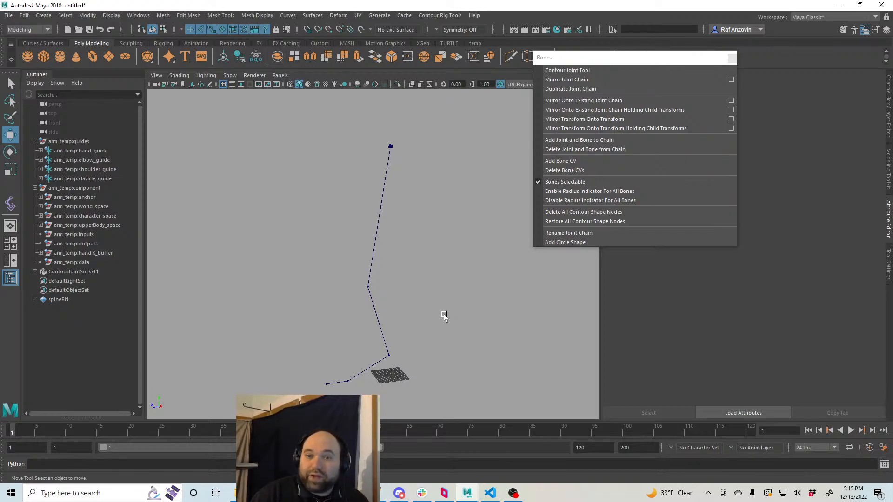
{"action": "middle_click_drag", "start_coordinate": [532, 367], "coordinate": [507, 284], "text": "alt"}
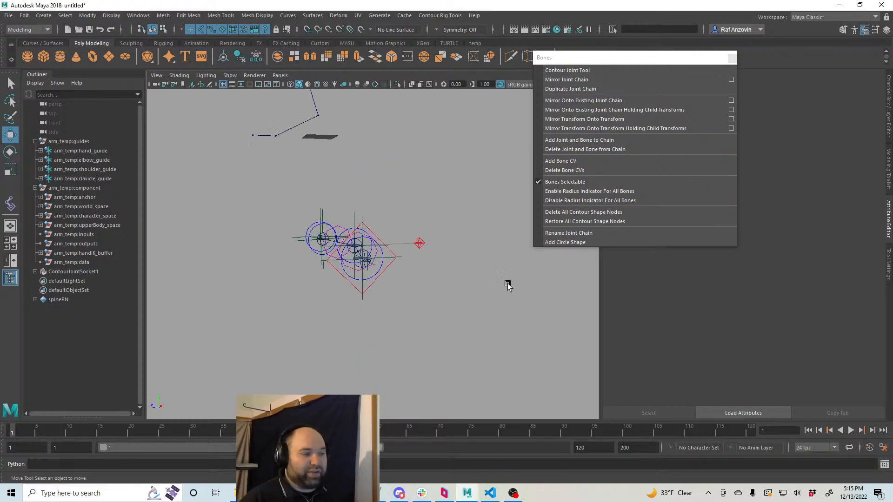
{"action": "left_click_drag", "start_coordinate": [507, 283], "coordinate": [400, 321], "text": "alt"}
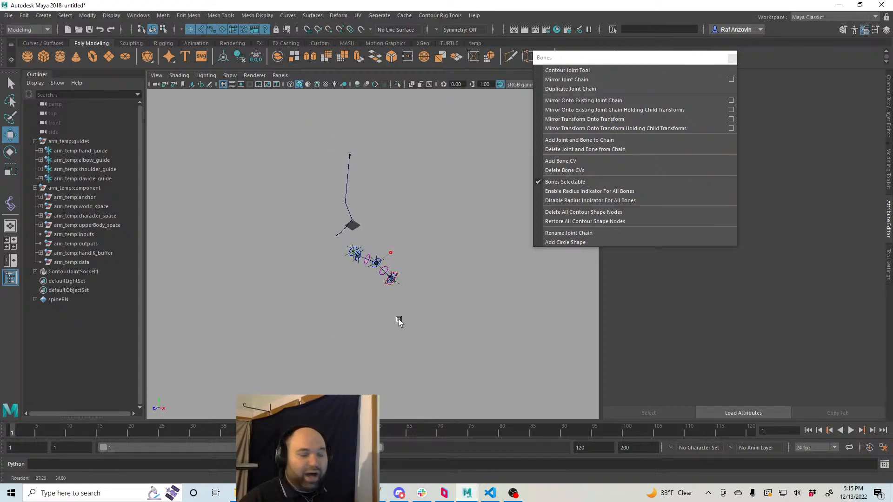
{"action": "middle_click_drag", "start_coordinate": [380, 303], "coordinate": [398, 320], "text": "alt"}
{"action": "right_click_drag", "start_coordinate": [399, 319], "coordinate": [478, 355], "text": "alt"}
{"action": "left_click_drag", "start_coordinate": [479, 355], "coordinate": [490, 364], "text": "alt"}
{"action": "middle_click_drag", "start_coordinate": [477, 316], "coordinate": [486, 355], "text": "alt"}
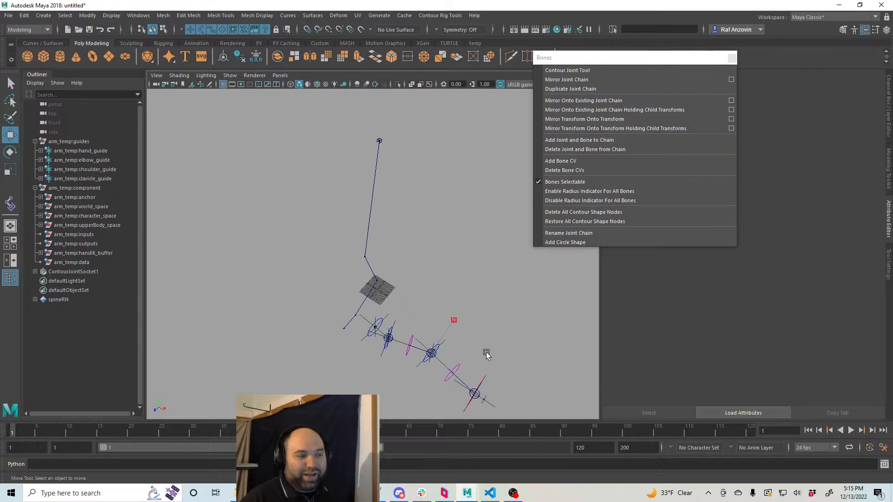
{"action": "mouse_move", "coordinate": [486, 355]}
{"action": "left_mouse_down", "text": "alt"}
{"action": "mouse_move", "coordinate": [339, 270]}
{"action": "mouse_move", "coordinate": [472, 373]}
{"action": "mouse_move", "coordinate": [497, 368]}
{"action": "left_mouse_up", "text": "alt"}
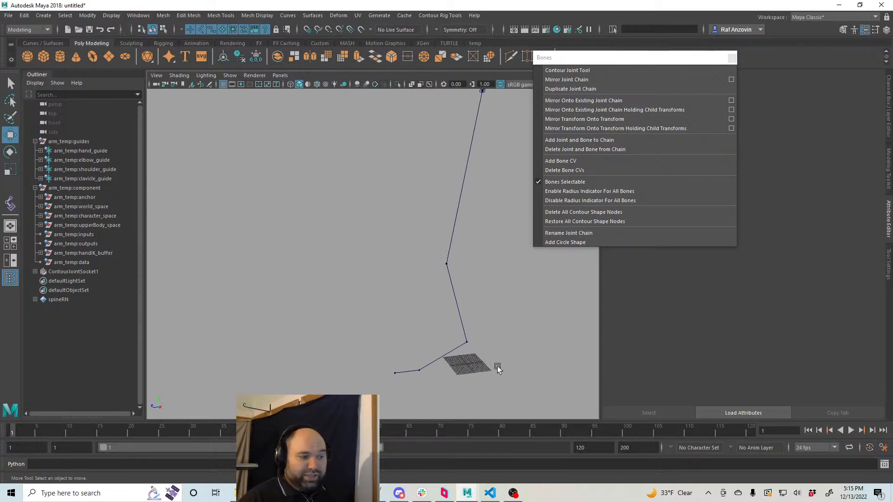
{"action": "middle_click_drag", "start_coordinate": [497, 368], "coordinate": [431, 351], "text": "alt"}
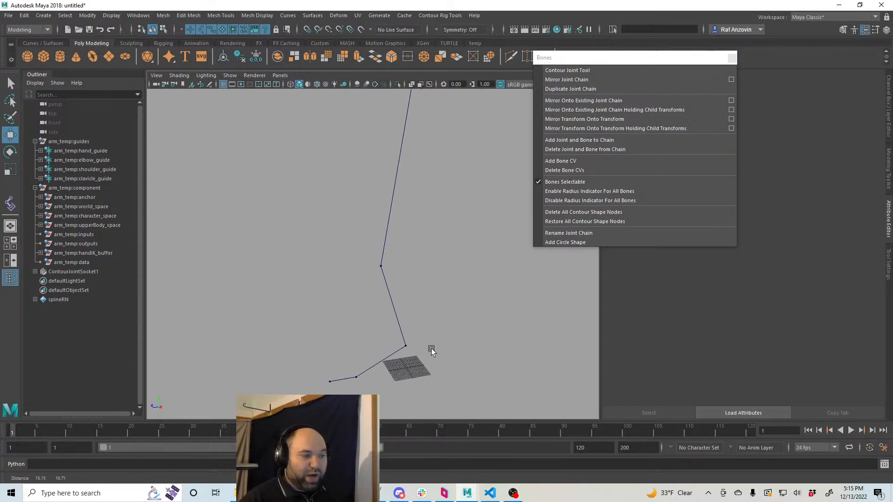
{"action": "left_click_drag", "start_coordinate": [432, 351], "coordinate": [425, 343], "text": "alt"}
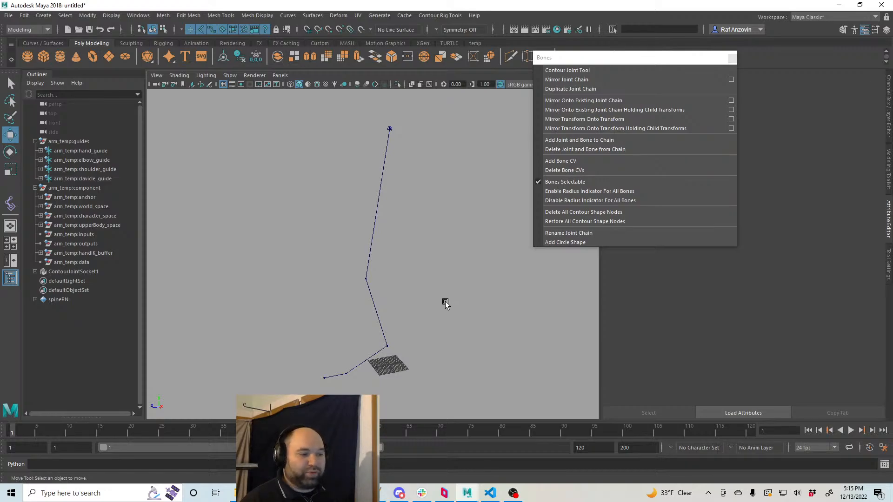
- Select the arm's hand IK control, inspect its attributes in the Channel Box and deselect it
{"action": "left_click_drag", "start_coordinate": [407, 329], "coordinate": [470, 260], "text": "alt"}
{"action": "left_click", "coordinate": [470, 270]}
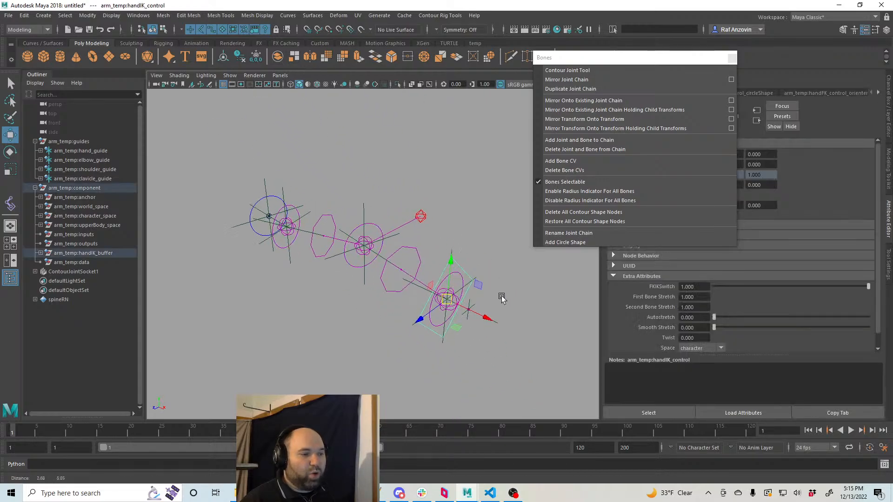
{"action": "left_click", "coordinate": [889, 120]}
{"action": "left_click_drag", "start_coordinate": [658, 59], "coordinate": [621, 52]}
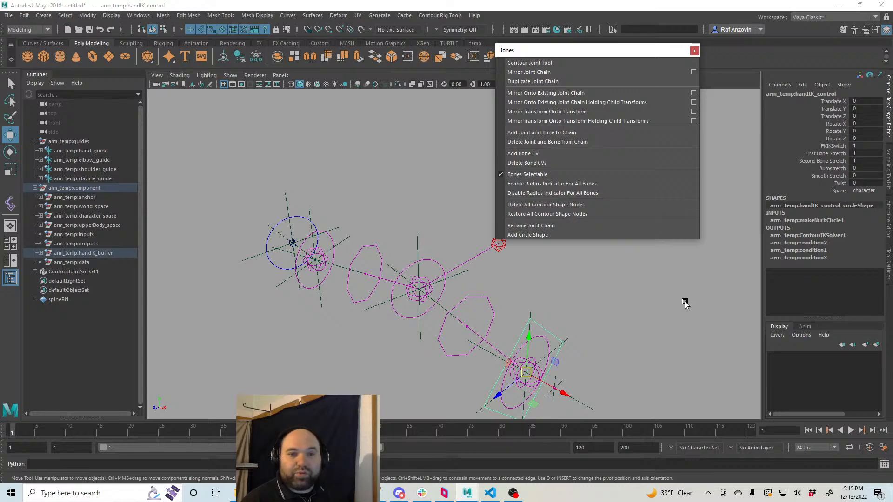
{"action": "left_click", "coordinate": [686, 303]}
- Create a locator and place it in the side view just in front of the hip joint, at about Y 172, Z 12
{"action": "right_click_drag", "start_coordinate": [684, 303], "coordinate": [488, 335], "text": "alt"}
{"action": "left_click_drag", "start_coordinate": [488, 335], "coordinate": [487, 363], "text": "alt"}
{"action": "right_click_drag", "start_coordinate": [487, 363], "coordinate": [461, 308], "text": "alt"}
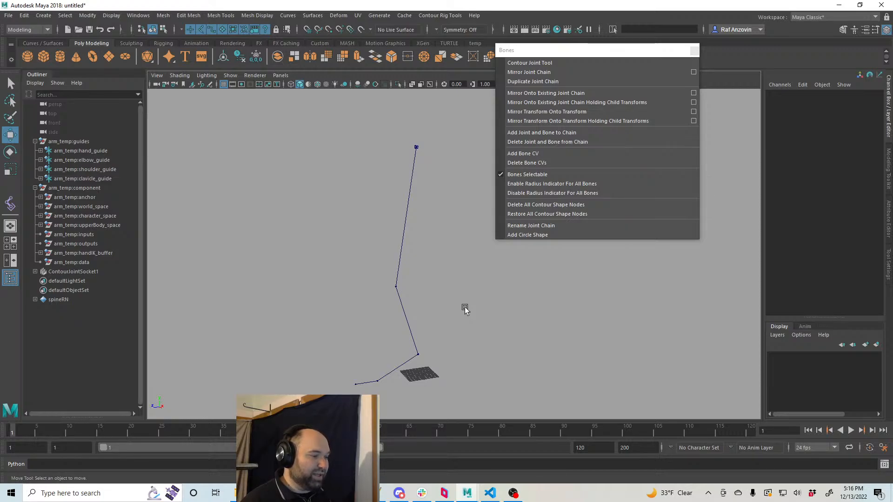
{"action": "mouse_move", "coordinate": [465, 320]}
{"action": "right_mouse_down", "text": "alt"}
{"action": "mouse_move", "coordinate": [449, 303]}
{"action": "mouse_move", "coordinate": [452, 313]}
{"action": "mouse_move", "coordinate": [470, 305]}
{"action": "right_mouse_up", "text": "alt"}
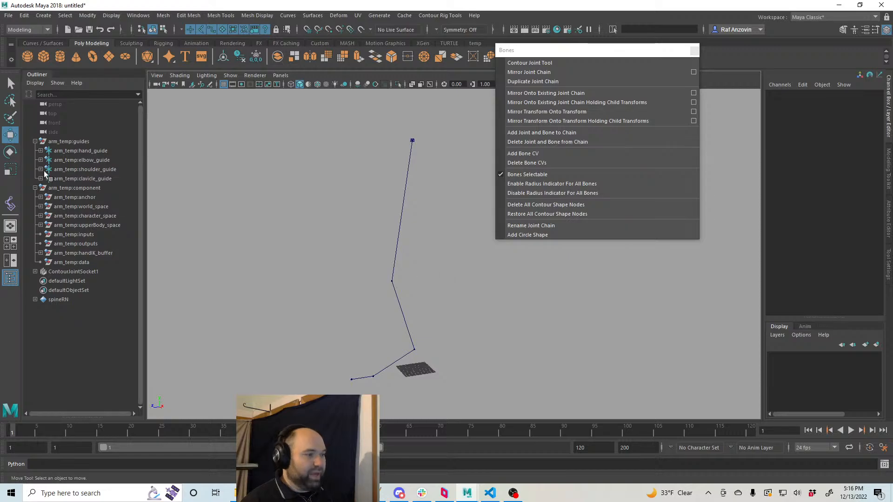
{"action": "key", "text": "space"}
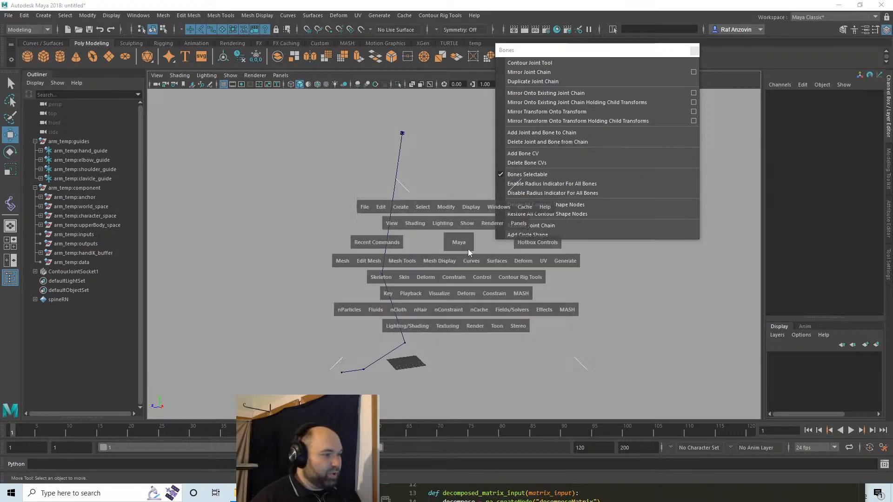
{"action": "key", "text": "space"}
{"action": "middle_click_drag", "start_coordinate": [449, 277], "coordinate": [412, 273], "text": "alt"}
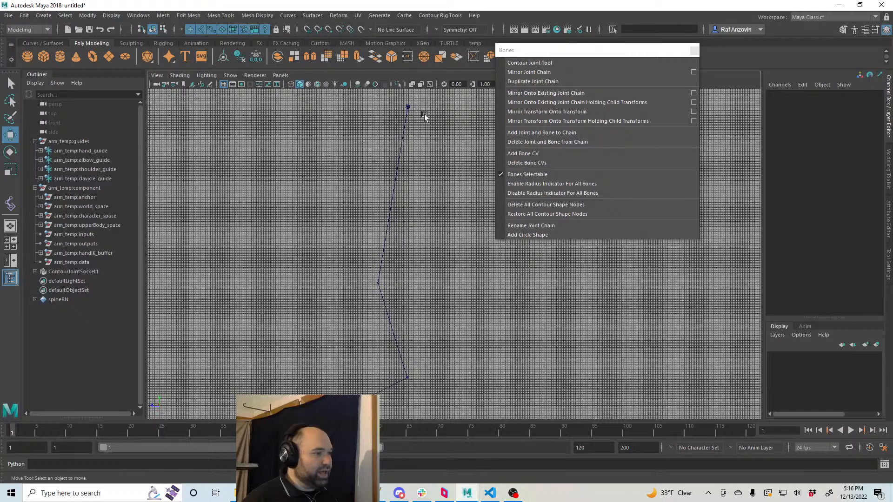
{"action": "left_click", "coordinate": [41, 15]}
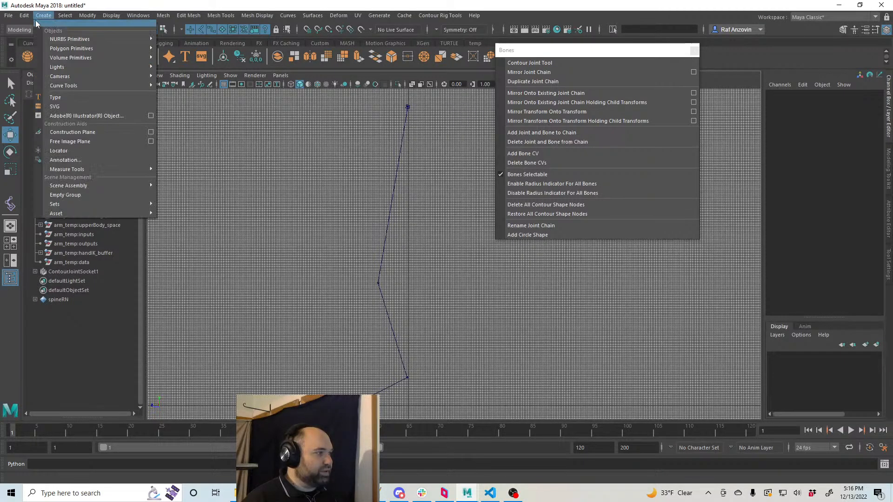
{"action": "left_click", "coordinate": [59, 151]}
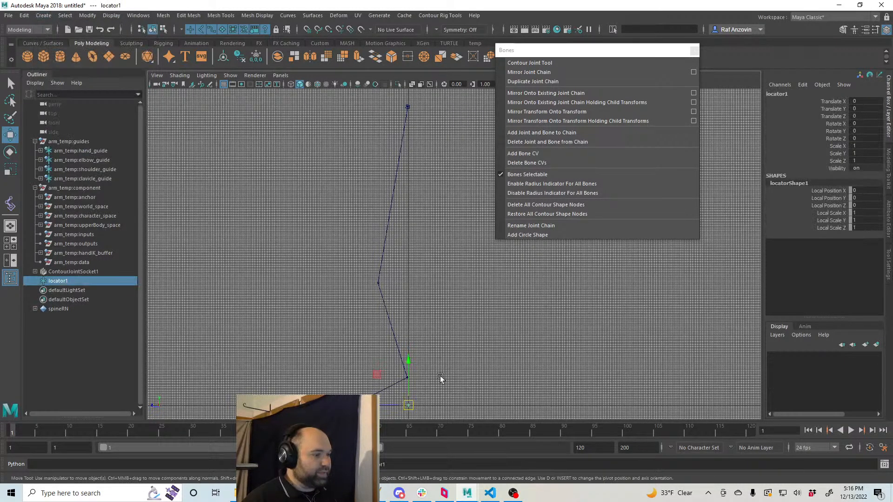
{"action": "mouse_move", "coordinate": [408, 404]}
{"action": "left_mouse_down"}
{"action": "mouse_move", "coordinate": [383, 104]}
{"action": "mouse_move", "coordinate": [409, 123]}
{"action": "mouse_move", "coordinate": [384, 154]}
{"action": "mouse_move", "coordinate": [361, 280]}
{"action": "mouse_move", "coordinate": [417, 389]}
{"action": "mouse_move", "coordinate": [398, 405]}
{"action": "left_mouse_up"}
- Duplicate the locator four times and place the copies beside the knee, ankle, ball and toe joints
{"action": "key", "text": "ctrl+d"}
{"action": "key", "text": "ctrl+d"}
{"action": "key", "text": "ctrl+d"}
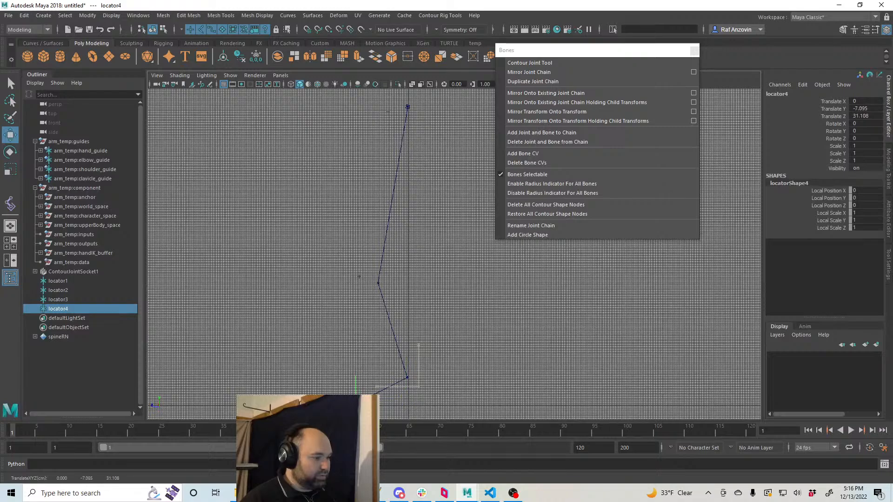
{"action": "middle_click_drag", "start_coordinate": [399, 405], "coordinate": [410, 350], "text": "alt"}
{"action": "key", "text": "ctrl+d"}
{"action": "left_click_drag", "start_coordinate": [365, 370], "coordinate": [333, 372]}
- Rename the locator beside the hip joint as hip_guide
{"action": "left_click", "coordinate": [60, 281]}
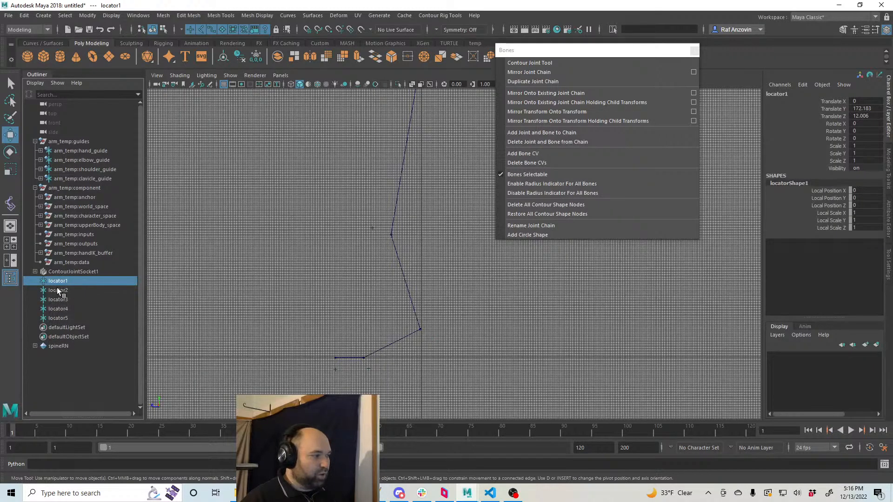
{"action": "double_click", "coordinate": [58, 281]}
{"action": "middle_click_drag", "start_coordinate": [458, 254], "coordinate": [447, 313], "text": "alt"}
{"action": "double_click", "coordinate": [61, 281]}
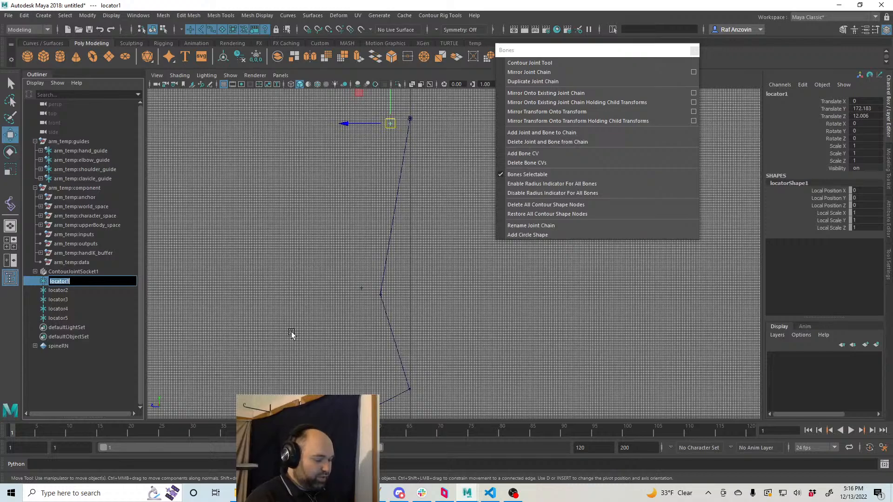
{"action": "type", "text": "hip_guide"}
{"action": "key", "text": "Return"}
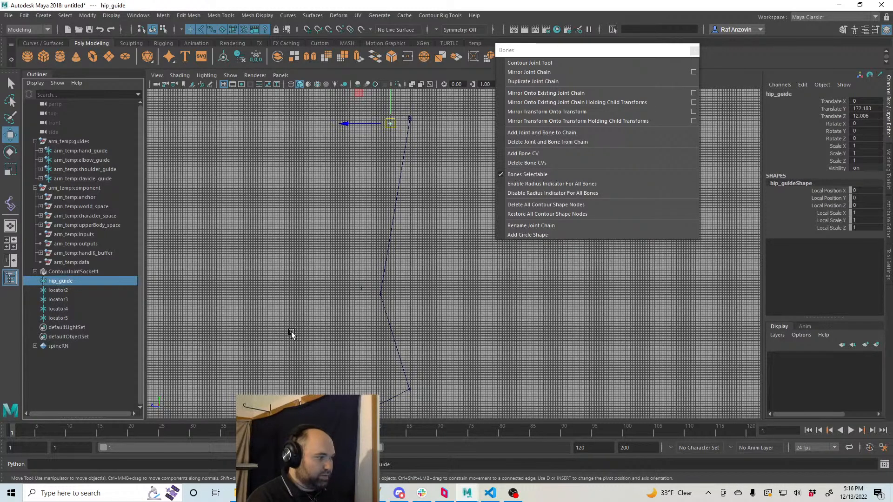
- Rename the locator beside the knee joint as knee_guide
{"action": "left_click", "coordinate": [61, 289]}
{"action": "double_click", "coordinate": [61, 290]}
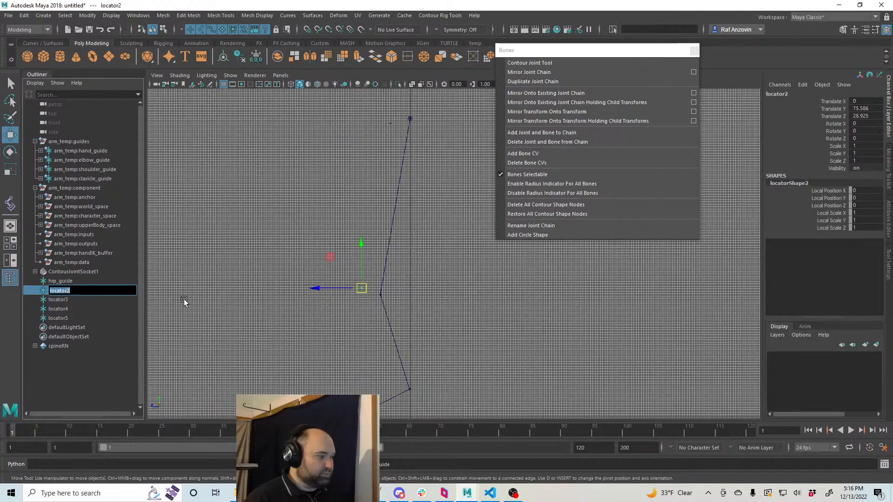
{"action": "type", "text": "knee_guide"}
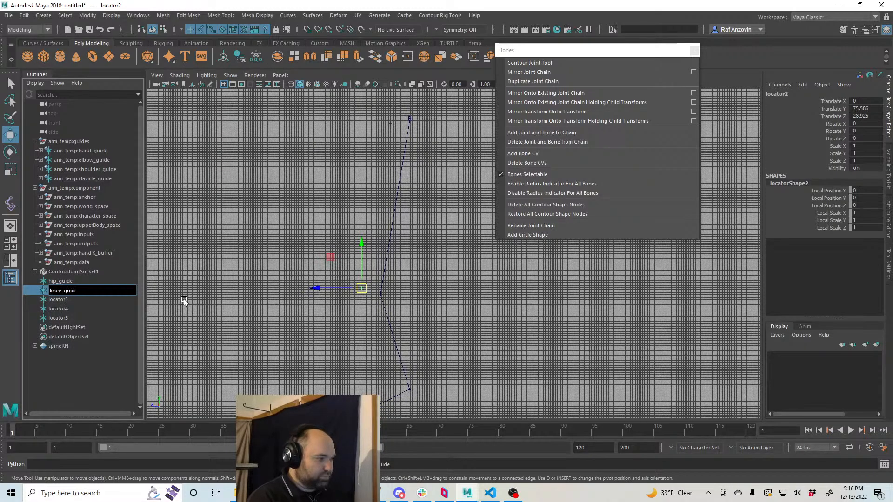
{"action": "key", "text": "Return"}
- Rename the locator beside the ankle joint as ankle_guide
{"action": "left_click", "coordinate": [68, 300]}
{"action": "double_click", "coordinate": [67, 300]}
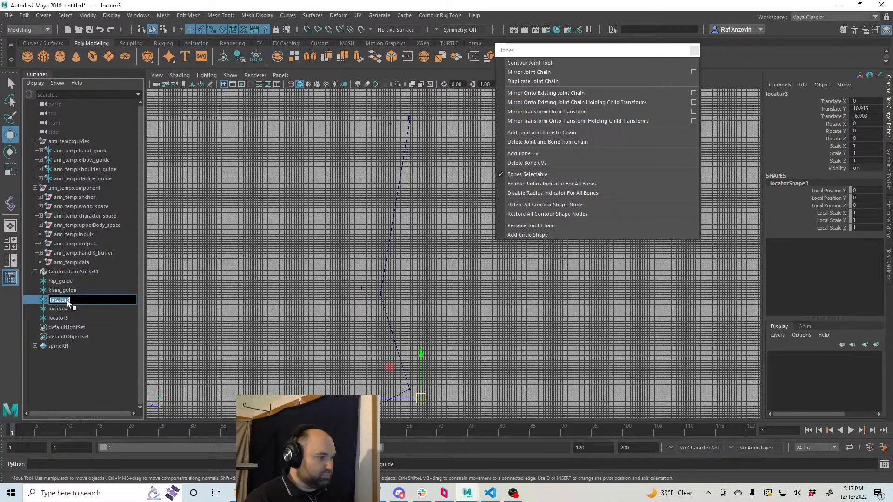
{"action": "type", "text": "fo"}
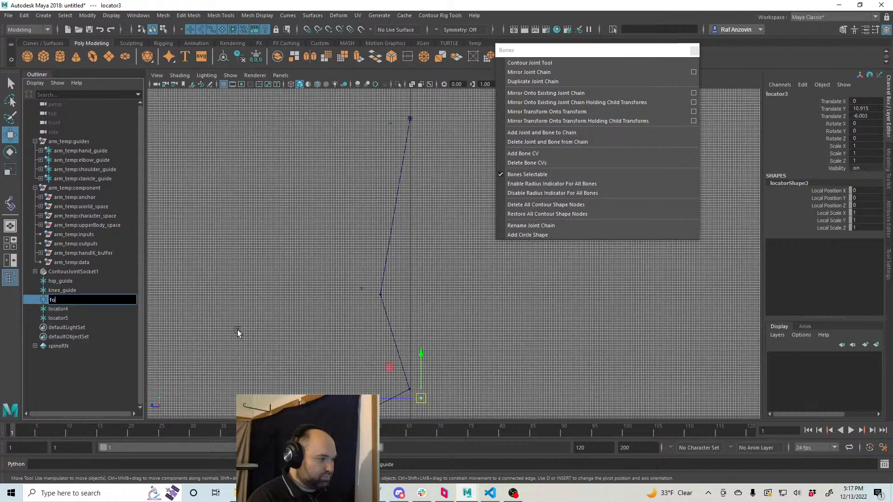
{"action": "type", "text": "ank"}
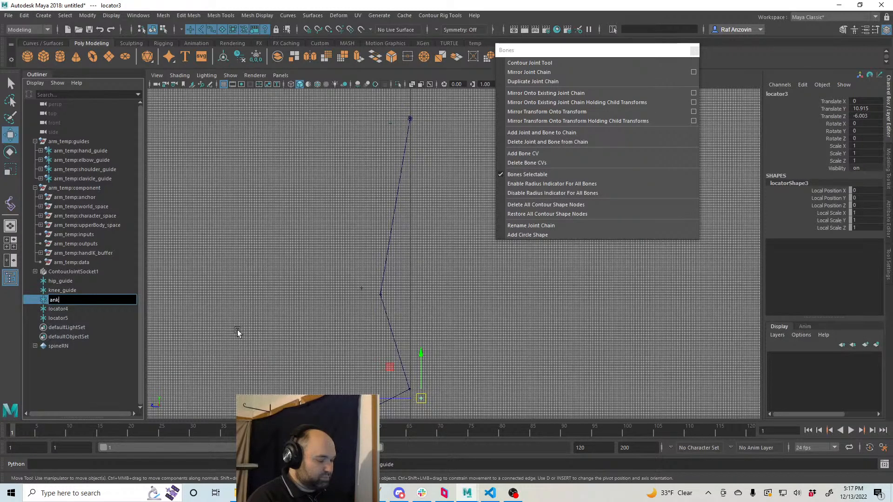
{"action": "type", "text": "le_guide"}
{"action": "key", "text": "Return"}
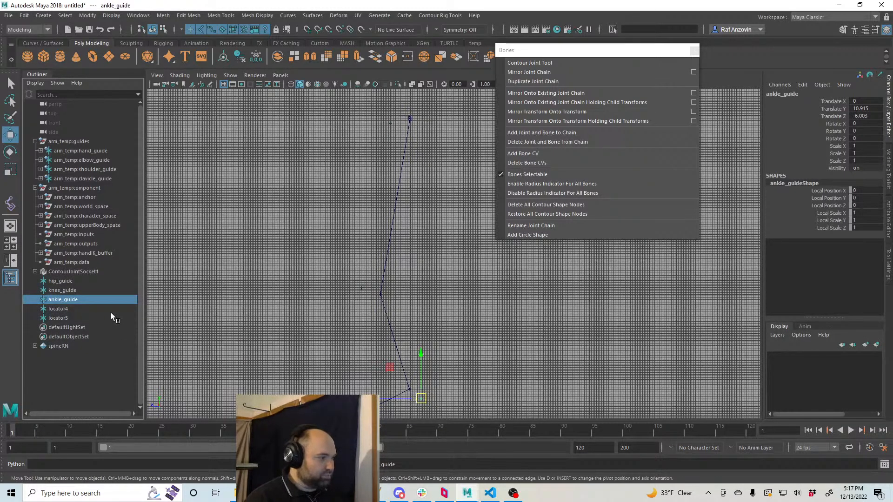
- Rename the locator beside the ball joint as ball_guide
{"action": "left_click", "coordinate": [74, 310]}
{"action": "double_click", "coordinate": [58, 309]}
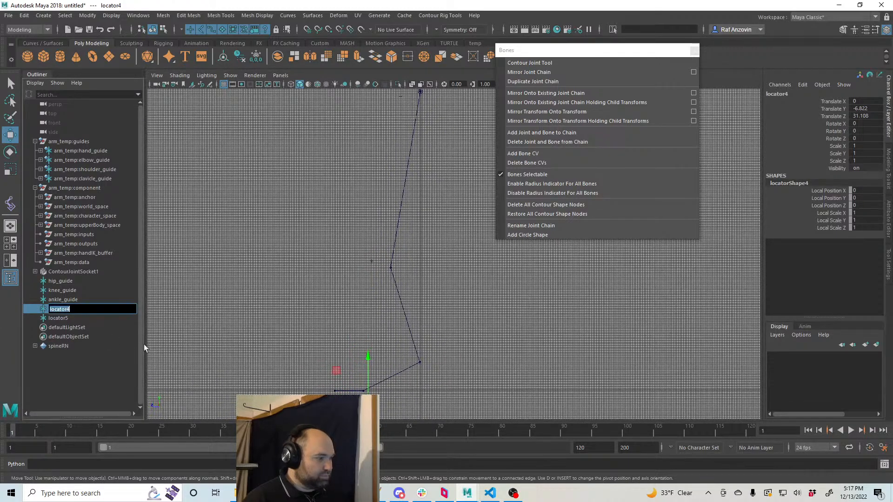
{"action": "type", "text": "ball_guide"}
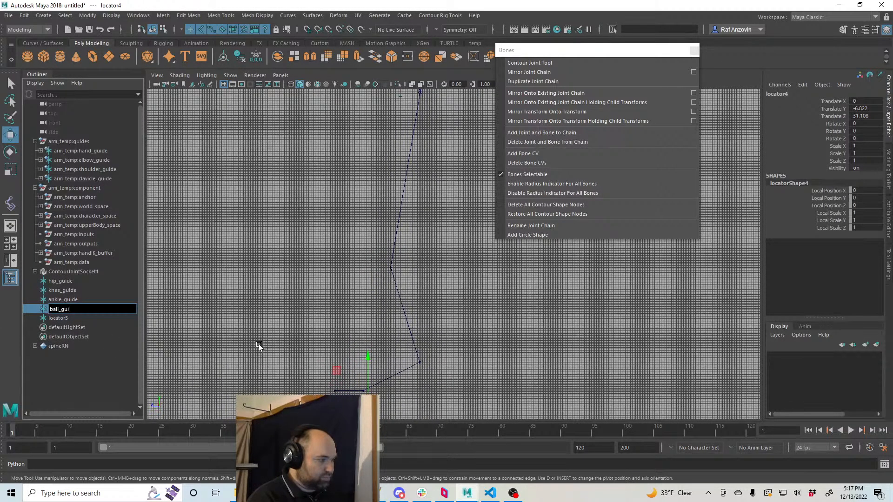
{"action": "key", "text": "Return"}
- Rename the locator beside the toe joint as toe_guide, correcting the misspelling in the name
{"action": "double_click", "coordinate": [81, 318]}
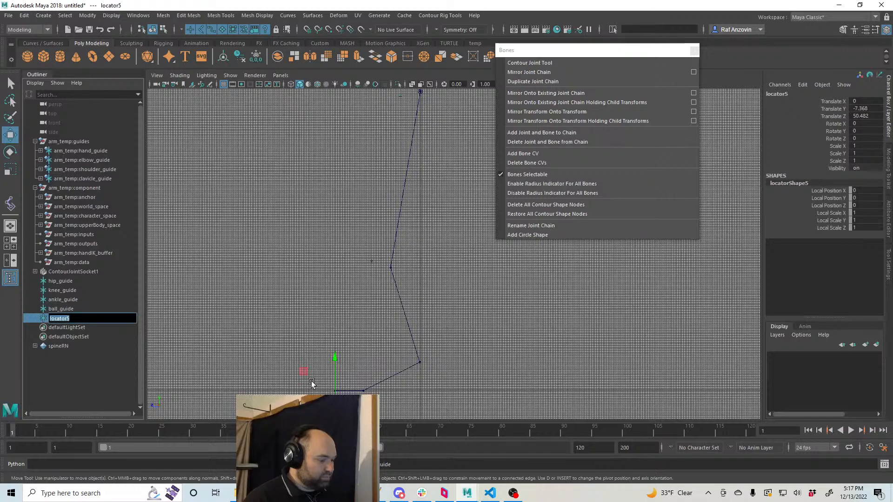
{"action": "type", "text": "toe_guiide"}
{"action": "key", "text": "Return"}
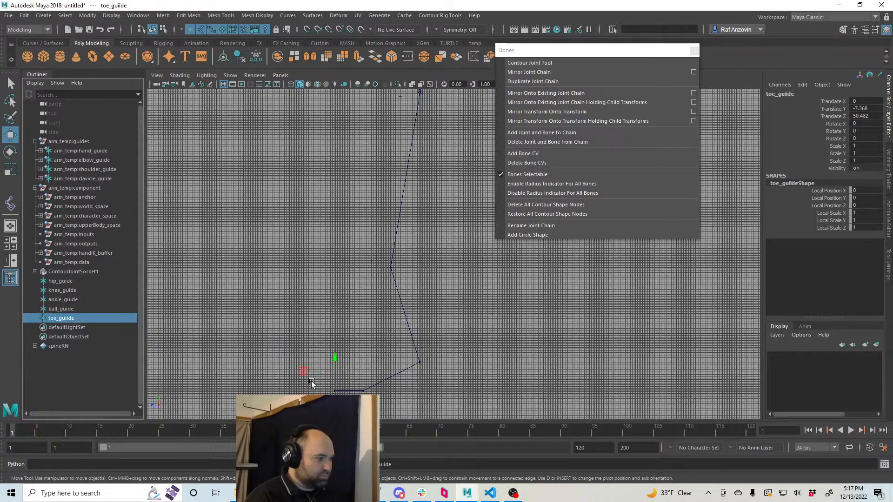
{"action": "double_click", "coordinate": [83, 320]}
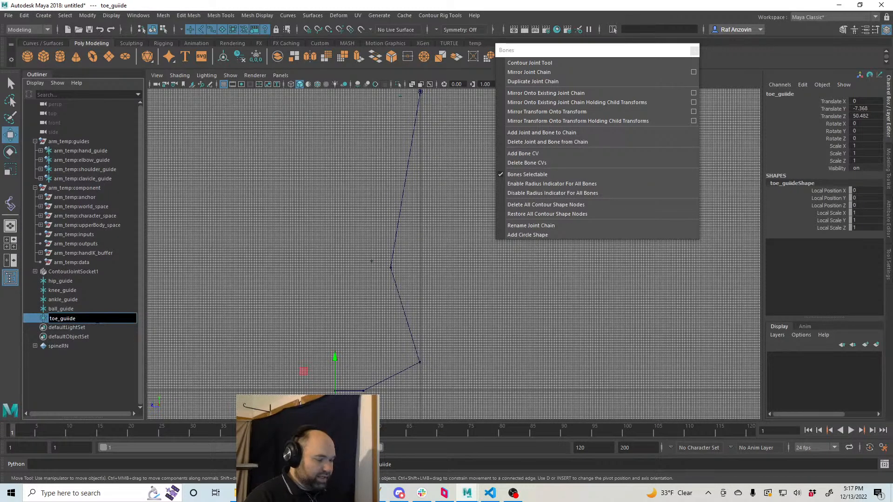
{"action": "type", "text": "de"}
{"action": "key", "text": "Return"}
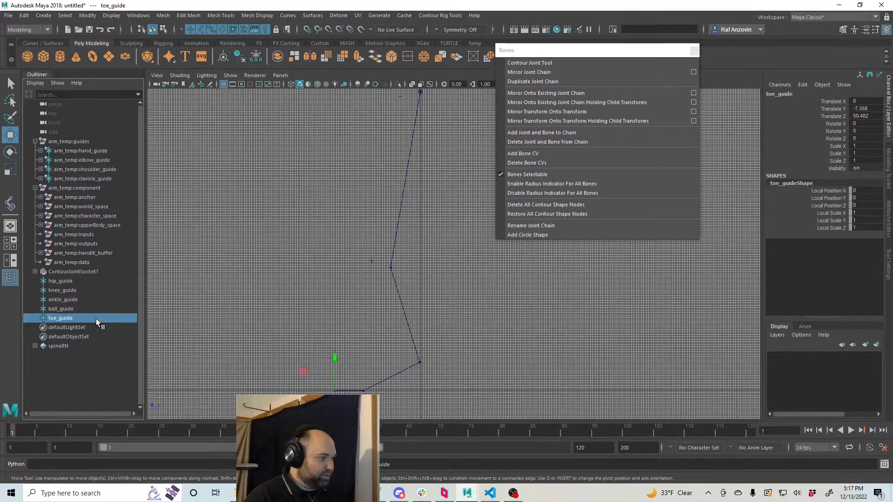
- Match all transforms of hip_guide to the hip joint socket, keeping the Match Transformations commands in a floating window
{"action": "left_click_drag", "start_coordinate": [512, 310], "coordinate": [415, 206], "text": "alt"}
{"action": "right_click_drag", "start_coordinate": [416, 206], "coordinate": [556, 346], "text": "alt"}
{"action": "left_click", "coordinate": [312, 233]}
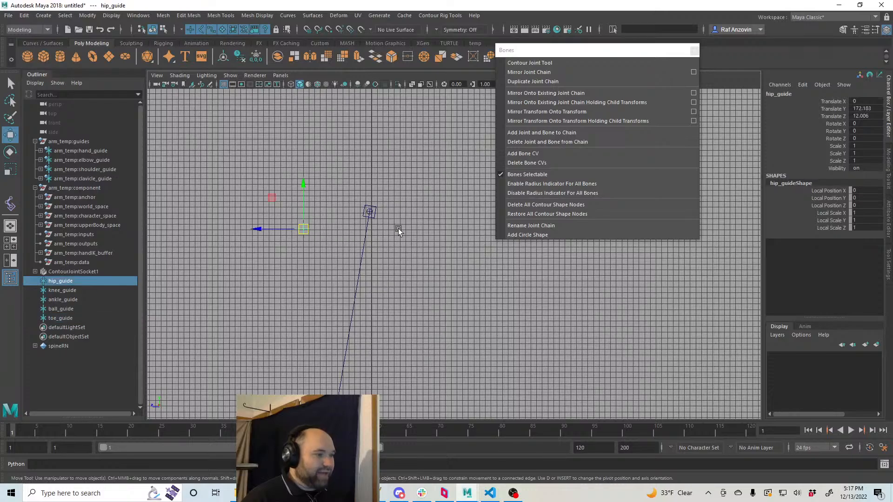
{"action": "middle_click_drag", "start_coordinate": [406, 255], "coordinate": [409, 258], "text": "alt"}
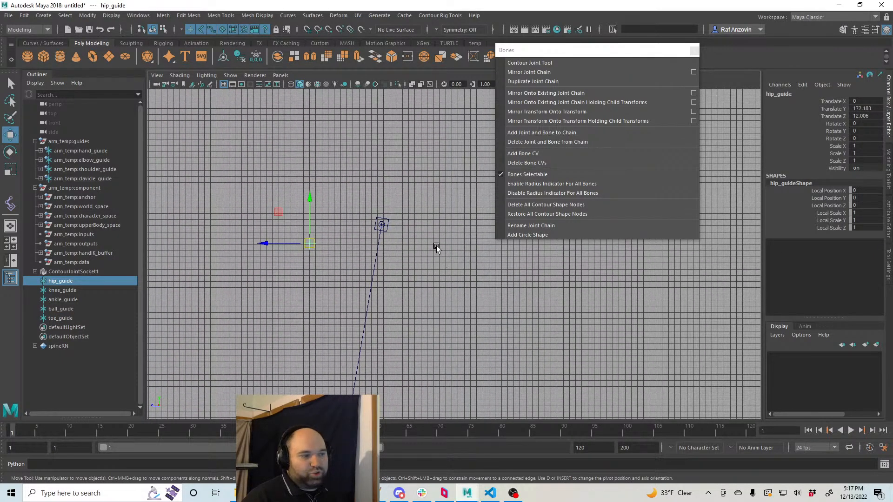
{"action": "left_click", "coordinate": [382, 225], "text": "shift"}
{"action": "middle_click_drag", "start_coordinate": [412, 282], "coordinate": [421, 273], "text": "alt"}
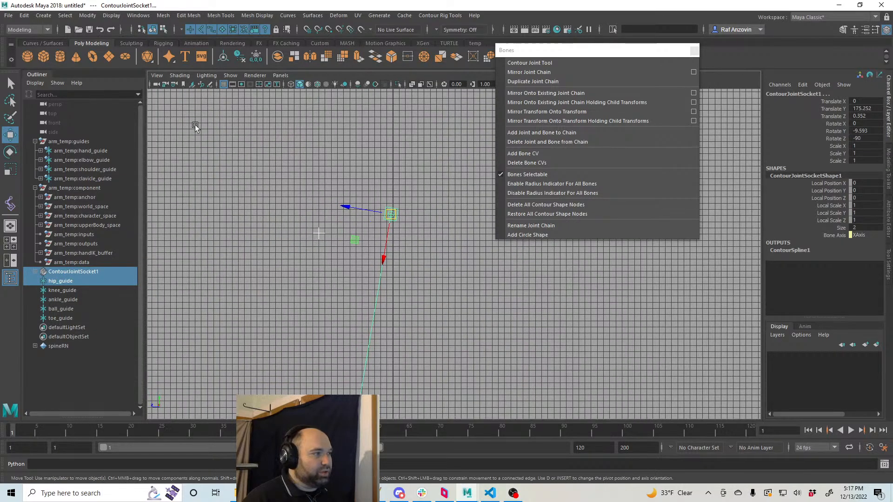
{"action": "left_click", "coordinate": [88, 16]}
{"action": "mouse_move", "coordinate": [182, 66]}
{"action": "left_click", "coordinate": [231, 69]}
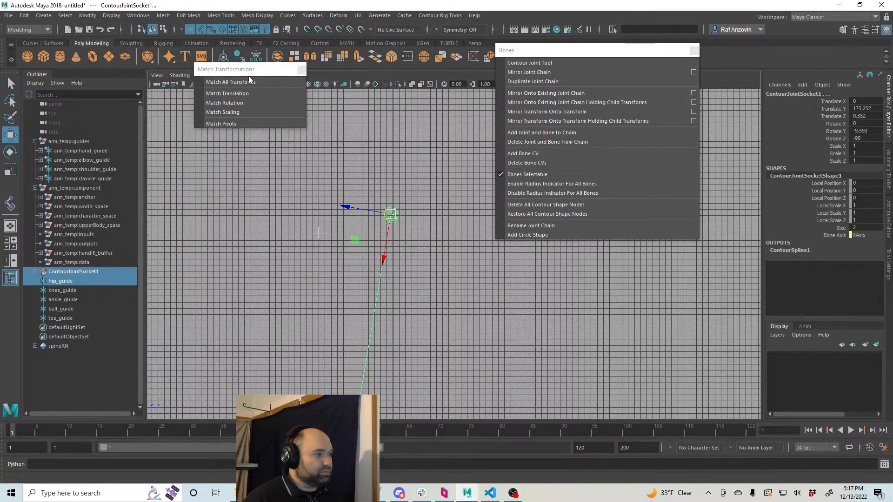
- Match the transforms of knee_guide to the knee joint of the leg chain
{"action": "middle_click_drag", "start_coordinate": [436, 275], "coordinate": [379, 178], "text": "alt"}
{"action": "left_click", "coordinate": [300, 236]}
{"action": "middle_click_drag", "start_coordinate": [301, 236], "coordinate": [306, 250], "text": "alt"}
{"action": "left_click", "coordinate": [306, 250]}
{"action": "left_click_drag", "start_coordinate": [319, 304], "coordinate": [354, 288], "text": "alt"}
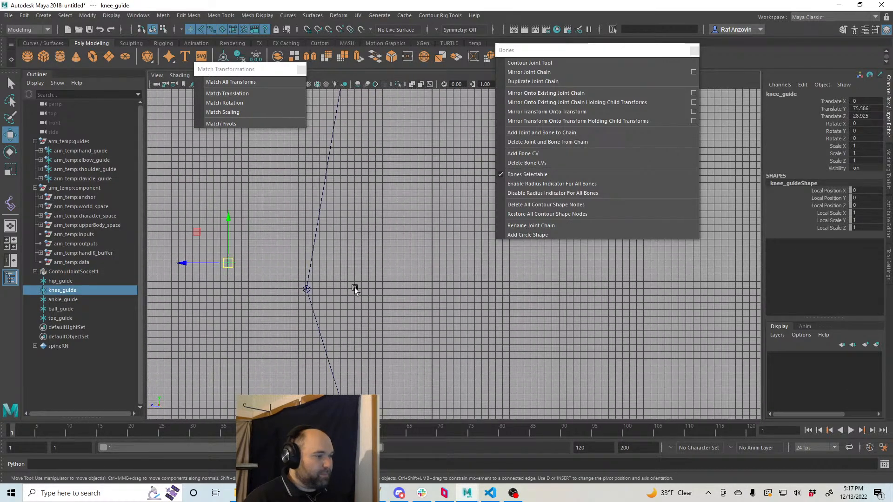
{"action": "left_click", "coordinate": [311, 287], "text": "shift"}
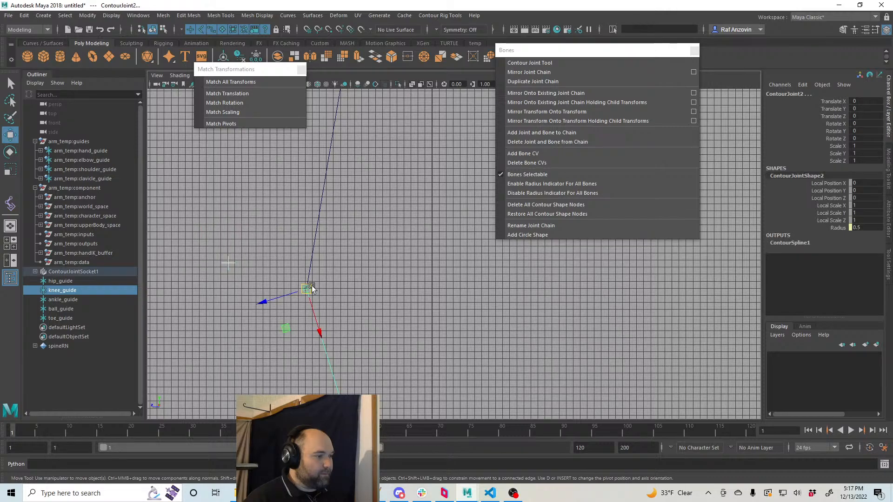
{"action": "left_click", "coordinate": [235, 96]}
- Match all transforms of ankle_guide to the ankle joint
{"action": "middle_click_drag", "start_coordinate": [352, 348], "coordinate": [325, 238], "text": "alt"}
{"action": "left_click", "coordinate": [111, 299]}
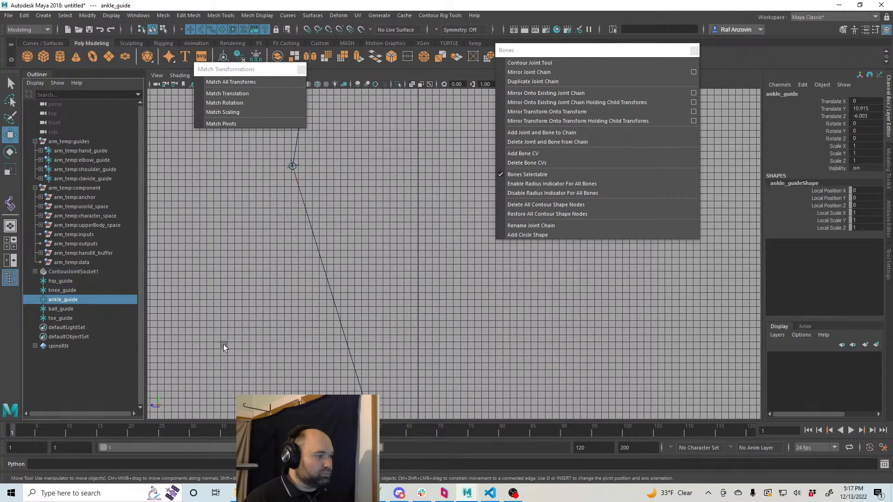
{"action": "left_click_drag", "start_coordinate": [223, 344], "coordinate": [339, 259], "text": "alt"}
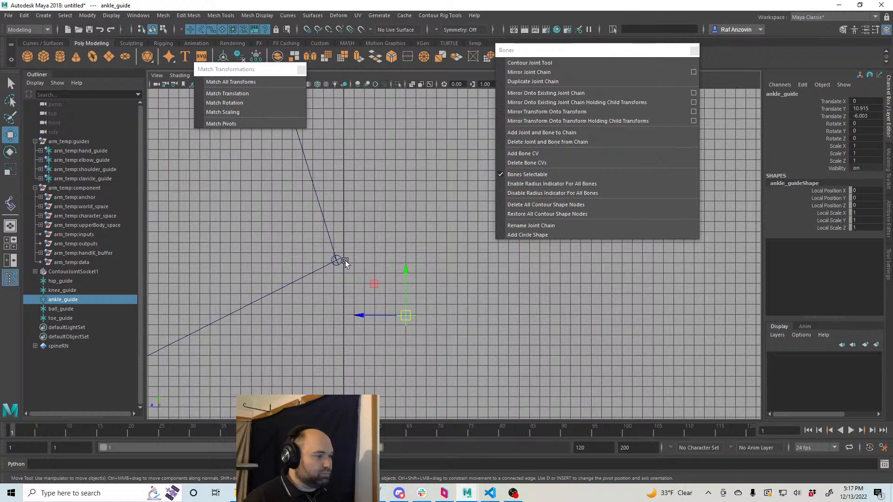
{"action": "left_click", "coordinate": [343, 262]}
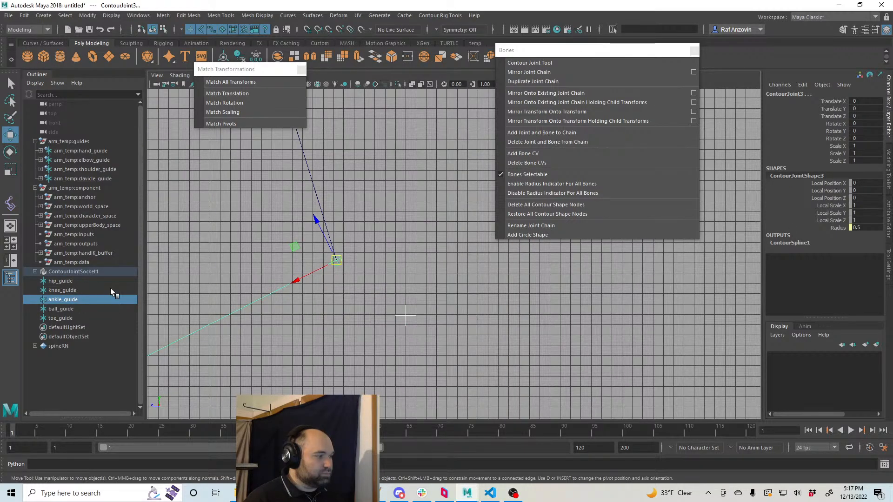
{"action": "left_click", "coordinate": [223, 84]}
- Match all transforms of ball_guide to the ball joint of the foot
{"action": "middle_click_drag", "start_coordinate": [319, 349], "coordinate": [409, 293], "text": "alt"}
{"action": "left_click_drag", "start_coordinate": [327, 322], "coordinate": [365, 343]}
{"action": "left_click", "coordinate": [312, 255]}
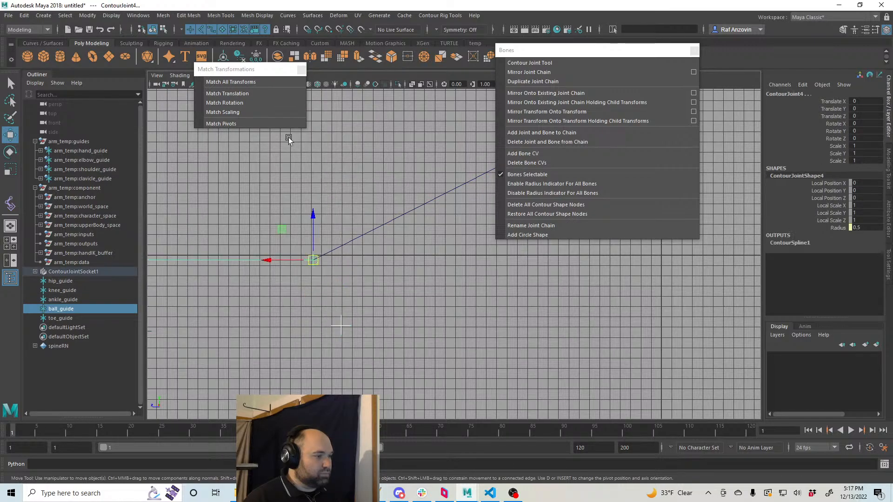
- Match all transforms of toe_guide to the toe joint at the end of the chain
{"action": "middle_click_drag", "start_coordinate": [320, 306], "coordinate": [605, 341], "text": "alt"}
{"action": "left_click", "coordinate": [427, 359]}
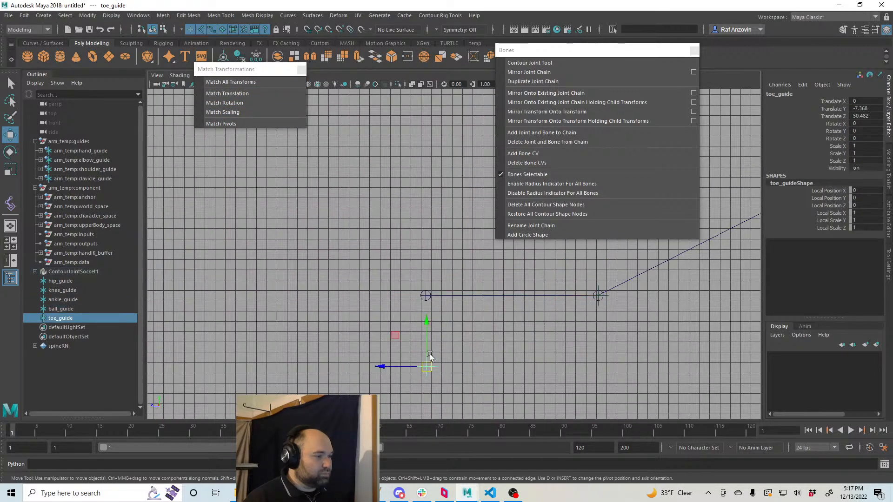
{"action": "left_click", "coordinate": [425, 296], "text": "shift"}
{"action": "left_click", "coordinate": [230, 82]}
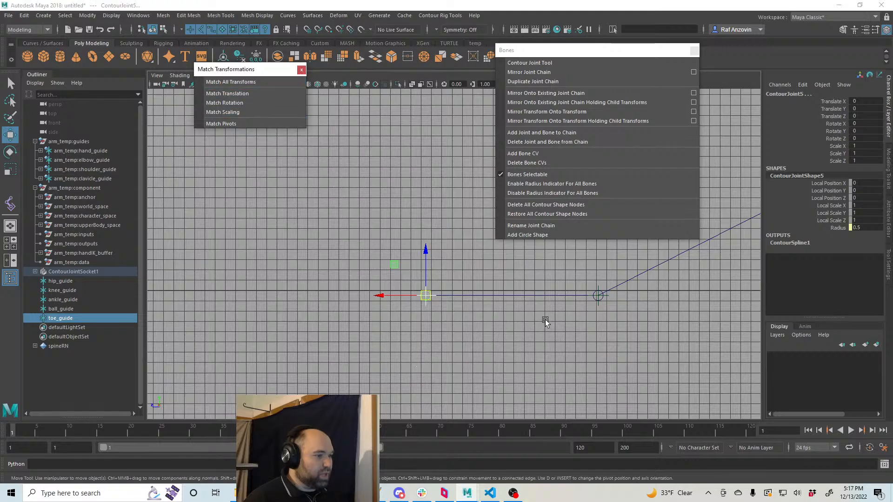
- Switch to the perspective view, move the floating Bones window aside and examine the whole leg chain with its guides
{"action": "scroll", "coordinate": [470, 338], "scroll_direction": "down", "scroll_amount": 5}
{"action": "scroll", "coordinate": [469, 338], "scroll_direction": "up", "scroll_amount": 3}
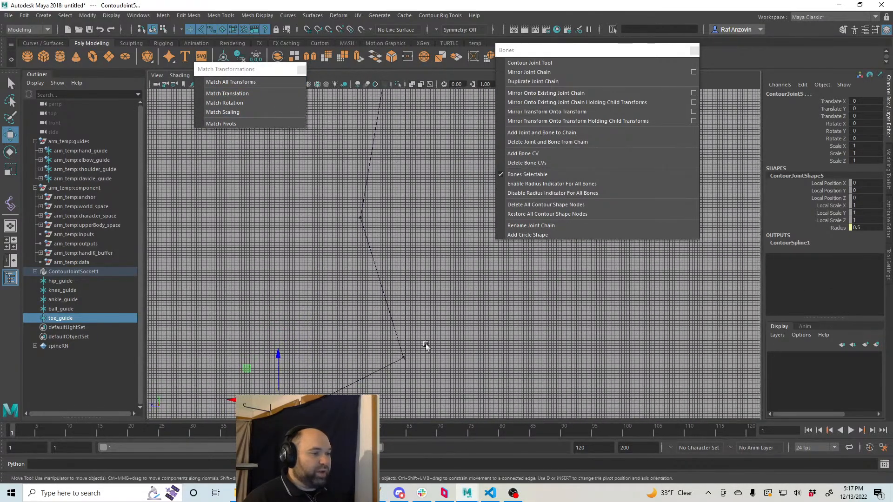
{"action": "key", "text": "space"}
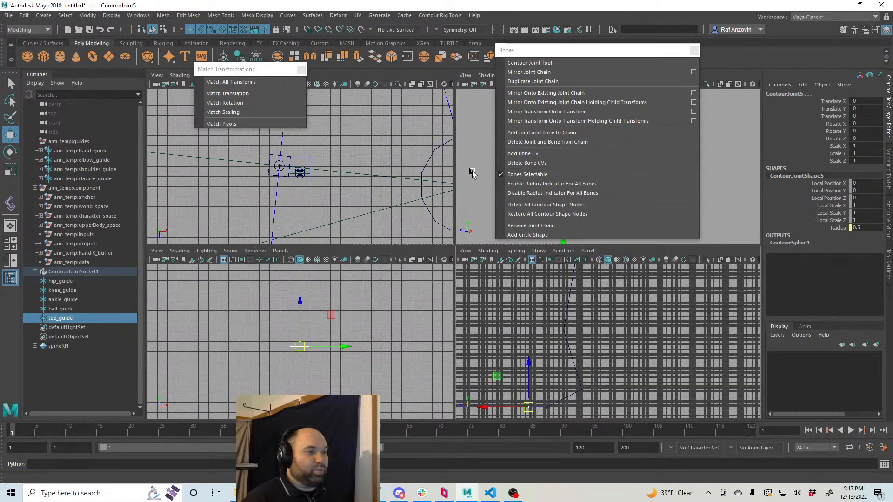
{"action": "key", "text": "space"}
{"action": "left_click_drag", "start_coordinate": [528, 52], "coordinate": [612, 133]}
{"action": "left_click_drag", "start_coordinate": [432, 276], "coordinate": [448, 308], "text": "alt"}
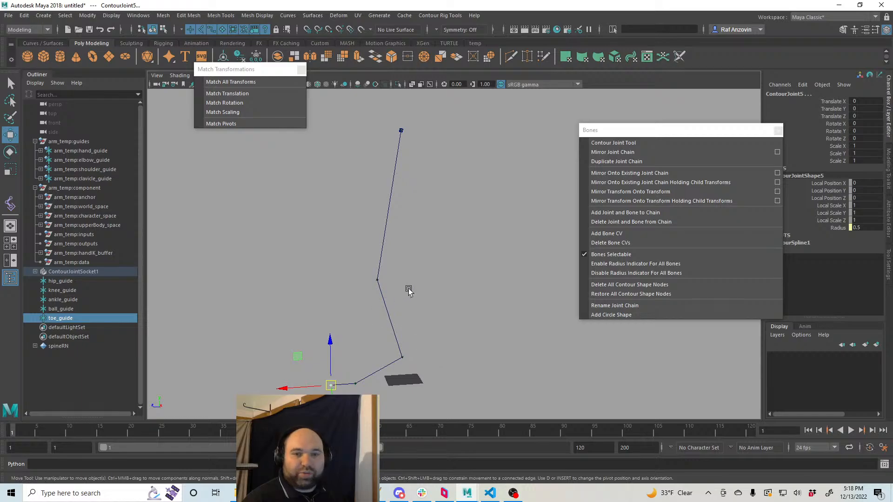
{"action": "scroll", "coordinate": [465, 281], "scroll_direction": "down", "scroll_amount": 1}
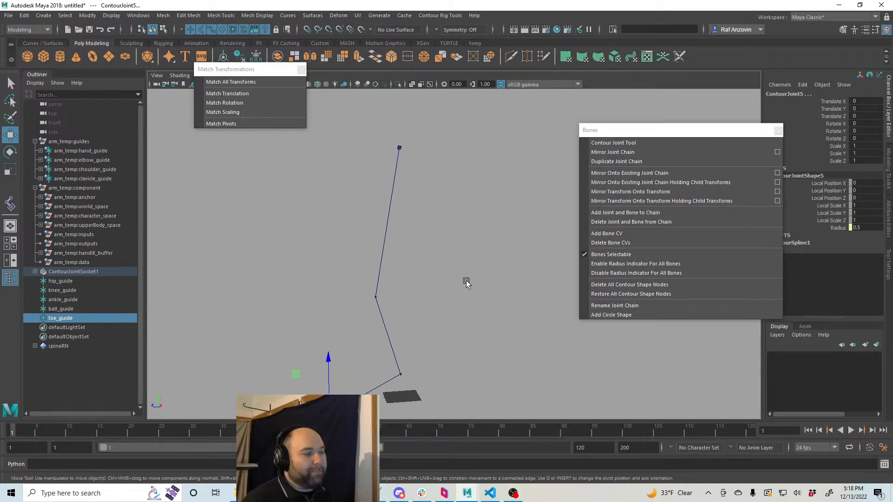
{"action": "scroll", "coordinate": [472, 298], "scroll_direction": "down", "scroll_amount": 1}
{"action": "mouse_move", "coordinate": [472, 298]}
{"action": "left_mouse_down", "text": "alt"}
{"action": "mouse_move", "coordinate": [475, 263]}
{"action": "mouse_move", "coordinate": [467, 289]}
{"action": "mouse_move", "coordinate": [475, 290]}
{"action": "left_mouse_up", "text": "alt"}
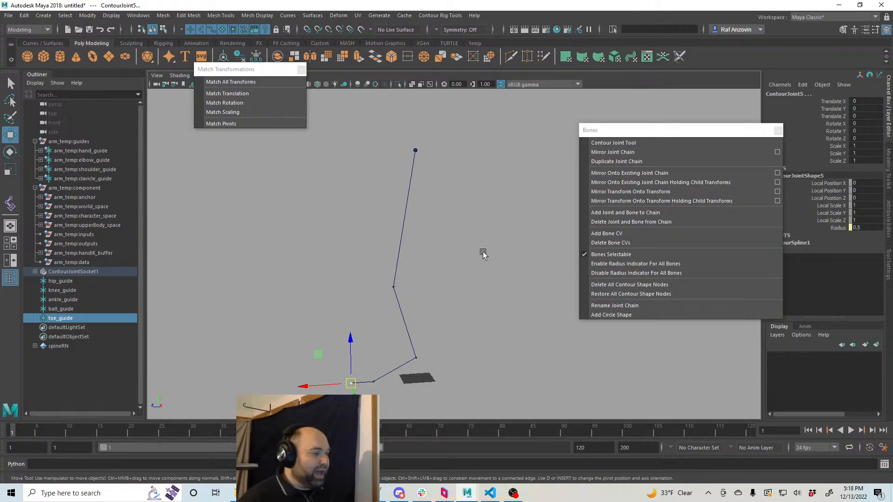
{"action": "mouse_move", "coordinate": [483, 253]}
{"action": "middle_mouse_down", "text": "alt"}
{"action": "mouse_move", "coordinate": [474, 233]}
{"action": "mouse_move", "coordinate": [476, 243]}
{"action": "middle_mouse_up", "text": "alt"}
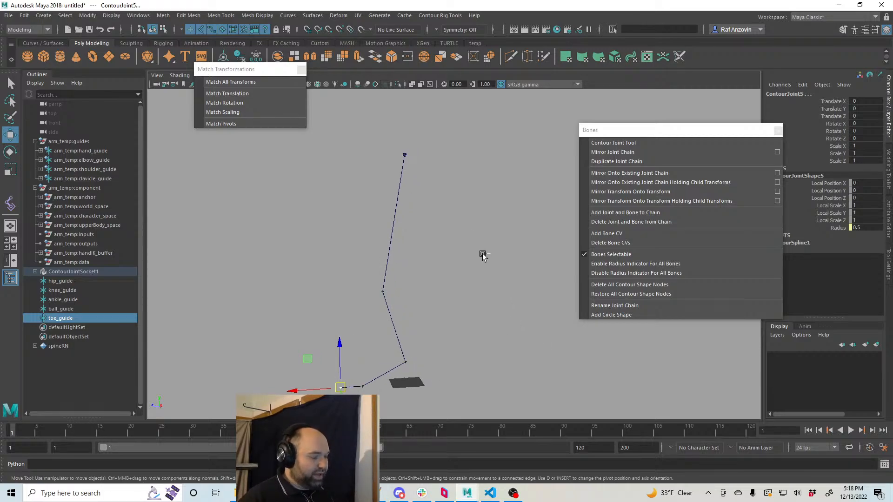
- Save the scene as leg in Maya ASCII format in the component_files folder
{"action": "key", "text": "q"}
{"action": "key", "text": "ctrl+s"}
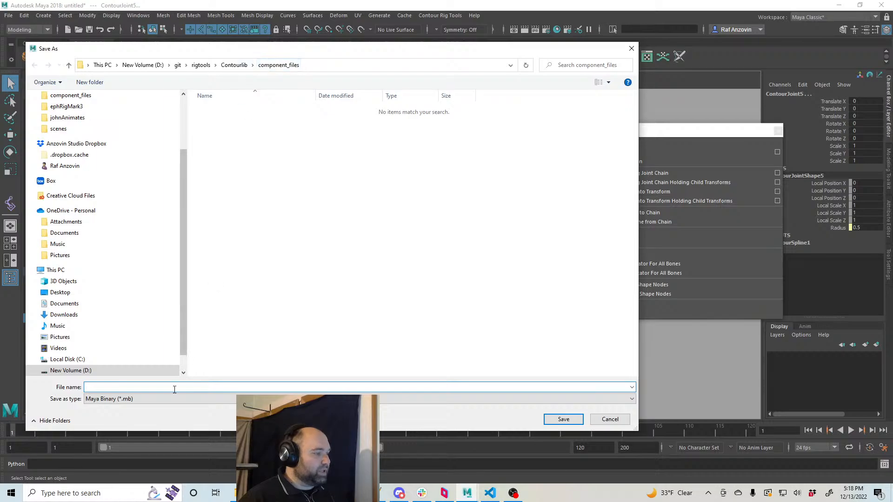
{"action": "left_click", "coordinate": [170, 399]}
{"action": "left_click", "coordinate": [170, 408]}
{"action": "left_click", "coordinate": [165, 387]}
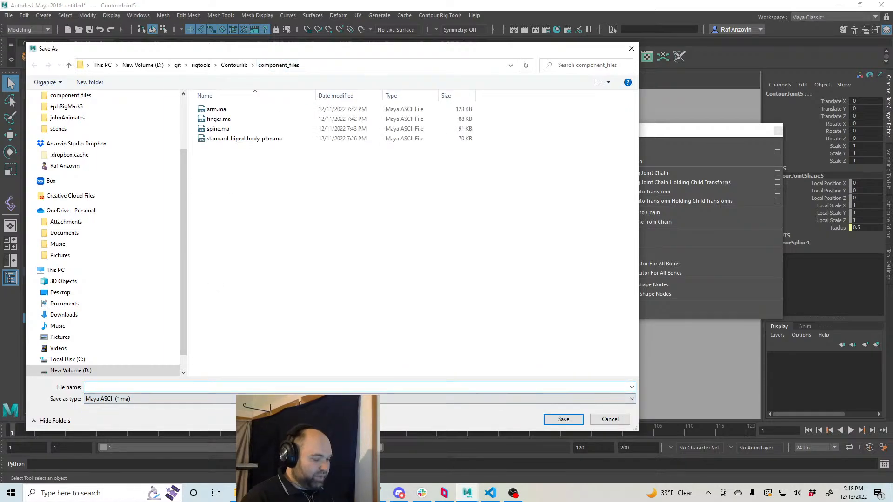
{"action": "type", "text": "leg"}
{"action": "key", "text": "Return"}
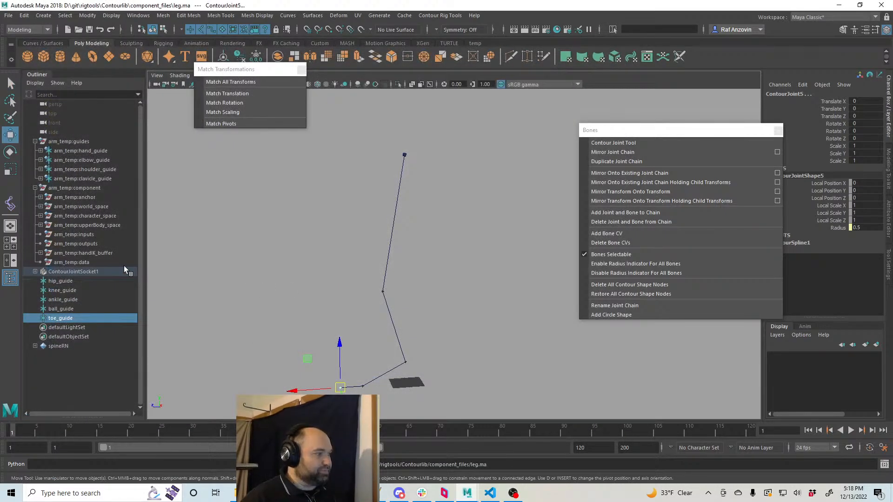
- Parent toe_guide under ball_guide
{"action": "left_click_drag", "start_coordinate": [251, 257], "coordinate": [268, 279], "text": "alt"}
{"action": "left_click", "coordinate": [77, 318]}
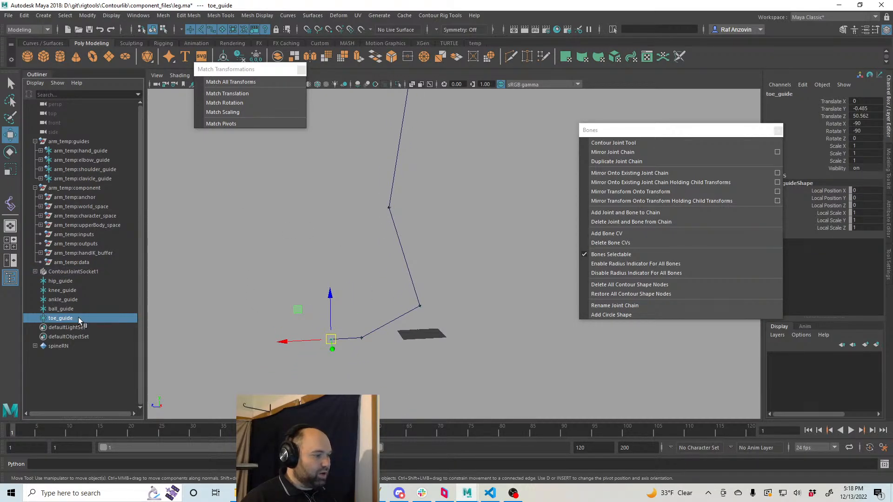
{"action": "left_click_drag", "start_coordinate": [79, 318], "coordinate": [38, 311]}
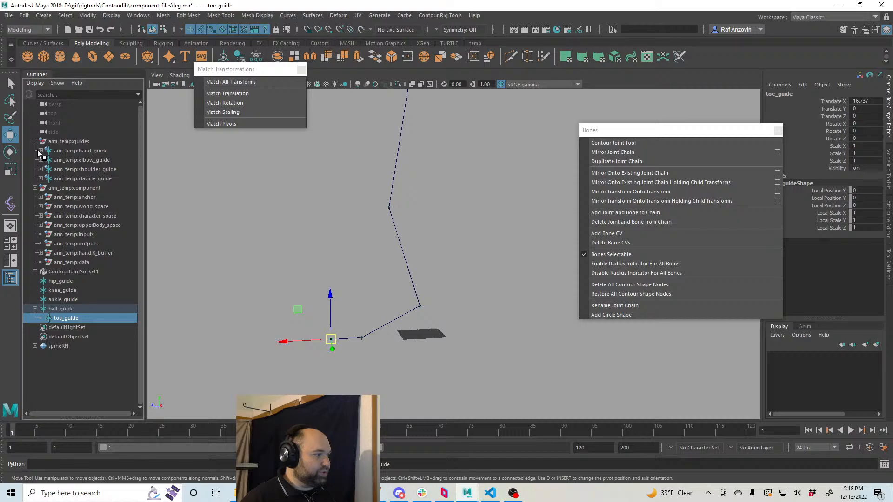
- Rename toe_guide as toeOvershoot_guide
{"action": "double_click", "coordinate": [64, 318]}
{"action": "type", "text": "Over"}
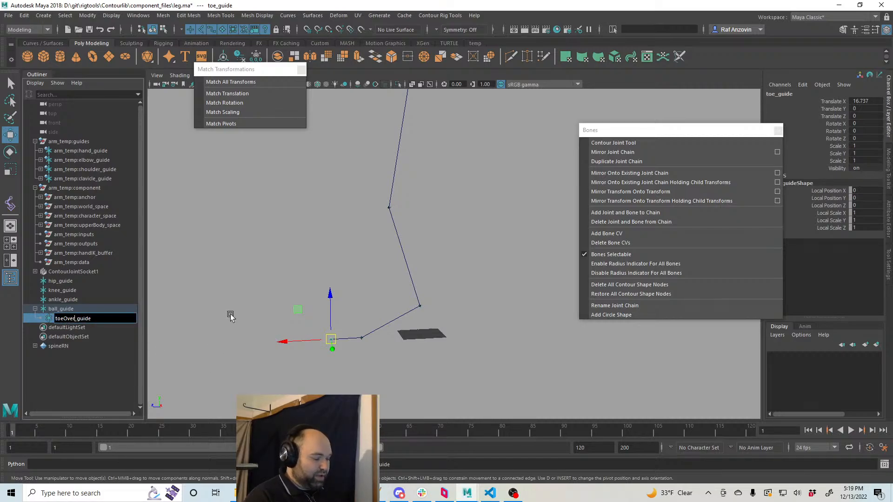
{"action": "type", "text": "shoot"}
{"action": "key", "text": "Return"}
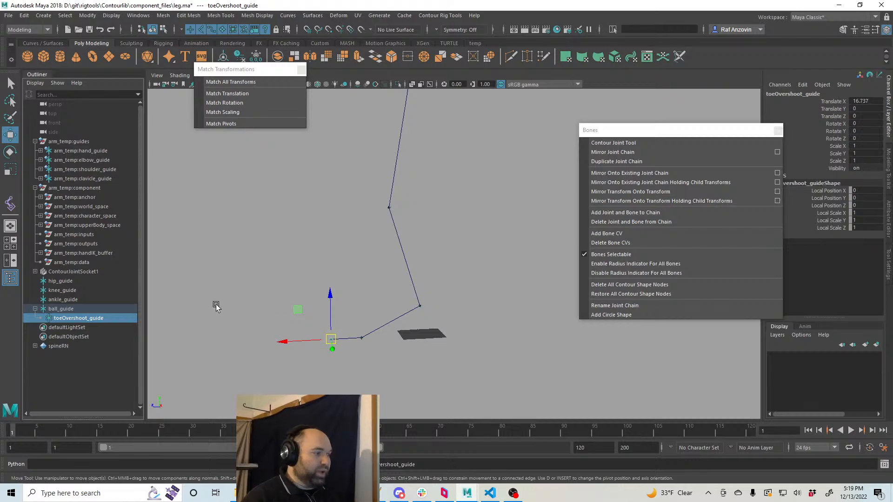
- Examine the foot end of the leg chain and how toeOvershoot_guide sits under ball_guide in the hierarchy
{"action": "left_click_drag", "start_coordinate": [379, 351], "coordinate": [353, 298], "text": "alt"}
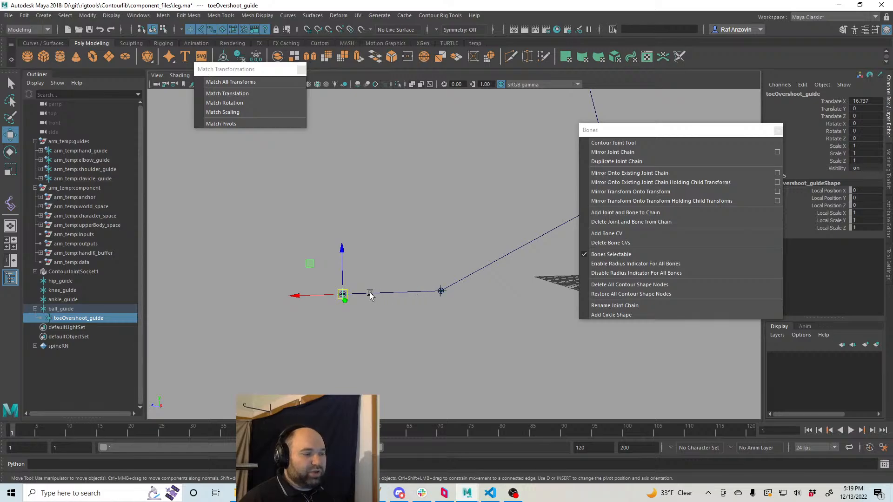
{"action": "middle_click_drag", "start_coordinate": [390, 308], "coordinate": [405, 314], "text": "alt"}
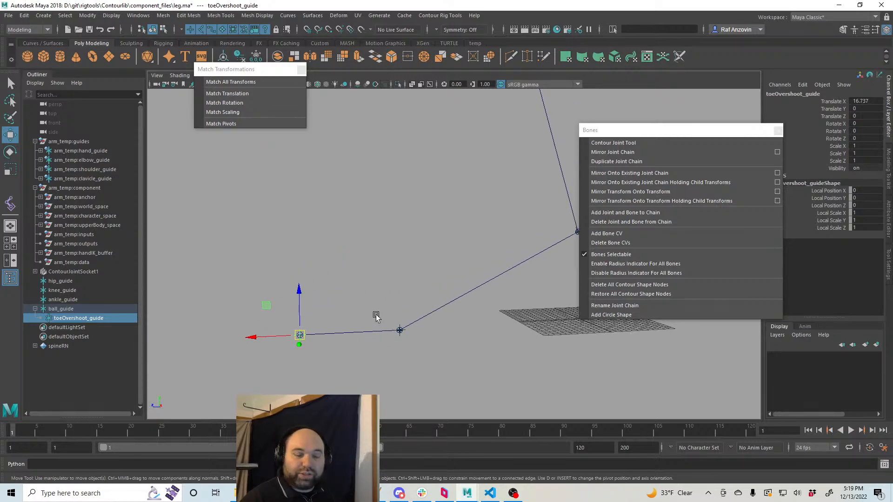
{"action": "left_click_drag", "start_coordinate": [373, 313], "coordinate": [461, 372], "text": "alt"}
{"action": "middle_click_drag", "start_coordinate": [461, 372], "coordinate": [425, 368], "text": "alt"}
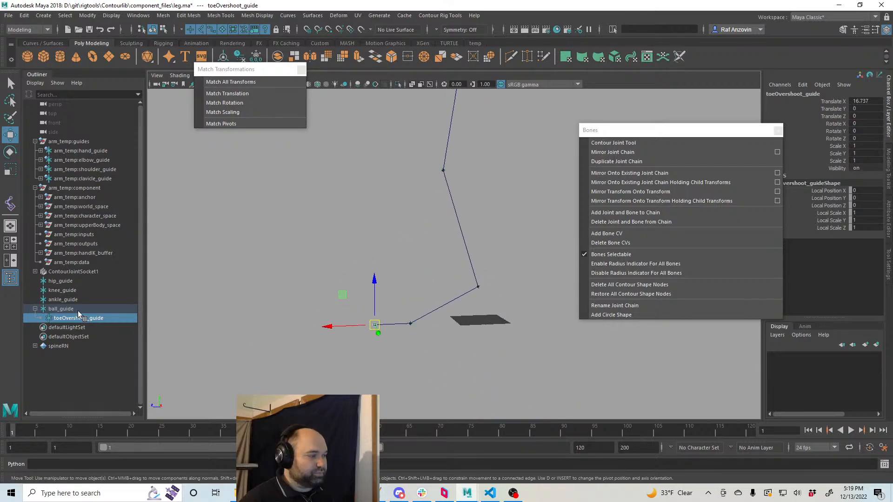
{"action": "left_click", "coordinate": [77, 310]}
{"action": "left_click", "coordinate": [44, 311]}
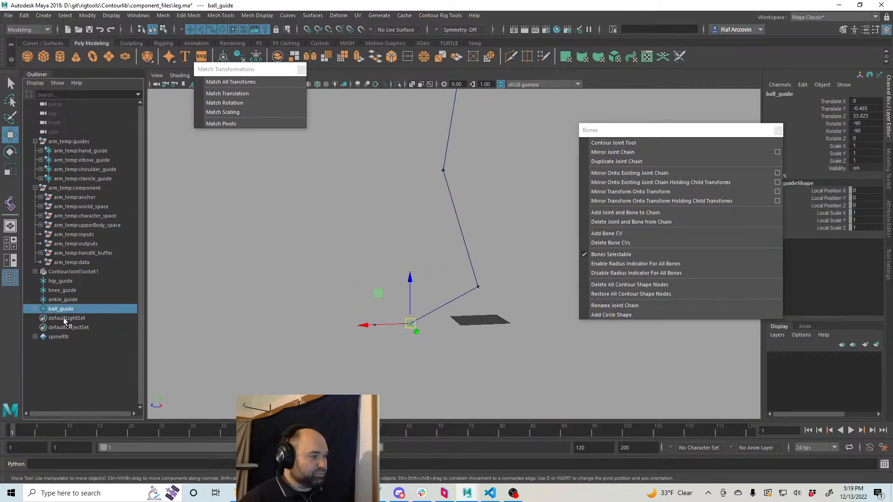
{"action": "left_click", "coordinate": [36, 309]}
{"action": "left_click", "coordinate": [69, 319]}
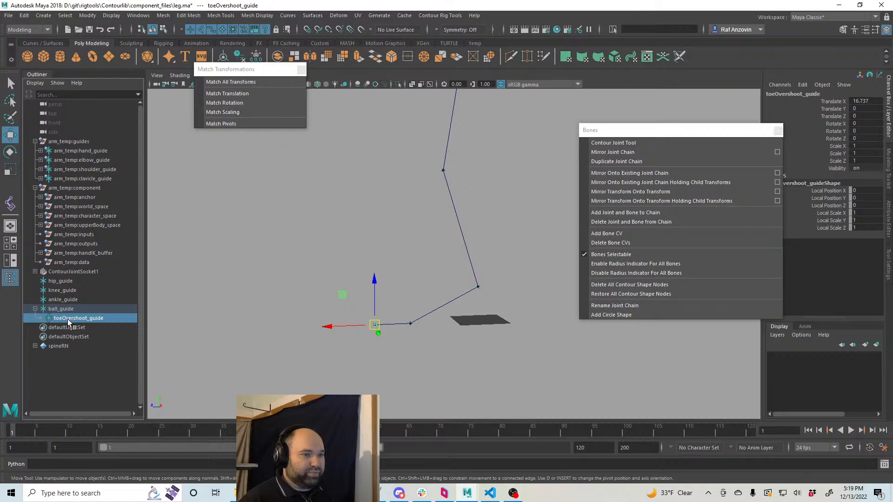
- Move the floating Bones window off the channel list and check which channels arm_temp:handOvershoot_guide exposes under the arm's hand guide
{"action": "left_click_drag", "start_coordinate": [648, 135], "coordinate": [635, 286]}
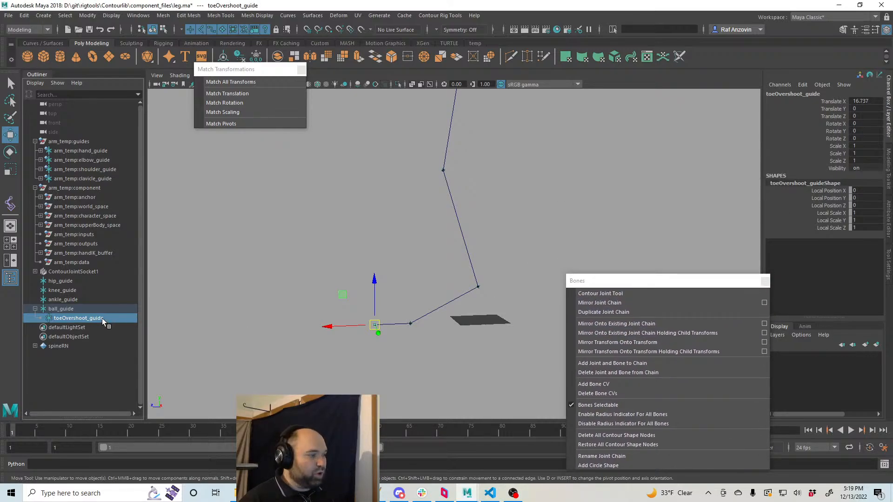
{"action": "left_click", "coordinate": [41, 151]}
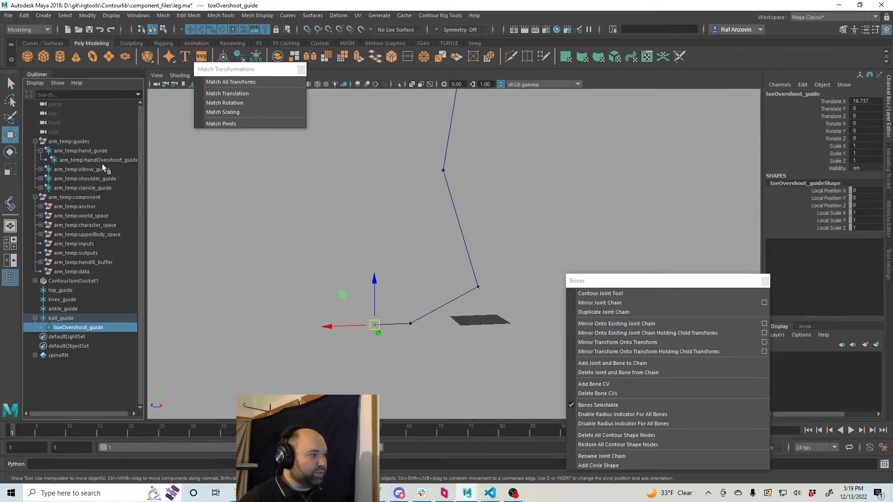
{"action": "left_click", "coordinate": [103, 160]}
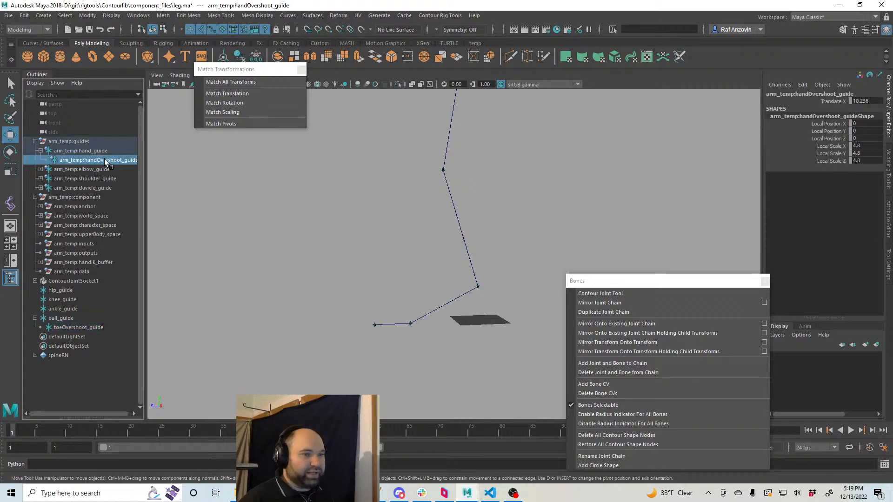
{"action": "left_click", "coordinate": [40, 151]}
- Lock and hide every transform and visibility channel of toeOvershoot_guide except Translate X
{"action": "left_click", "coordinate": [81, 319]}
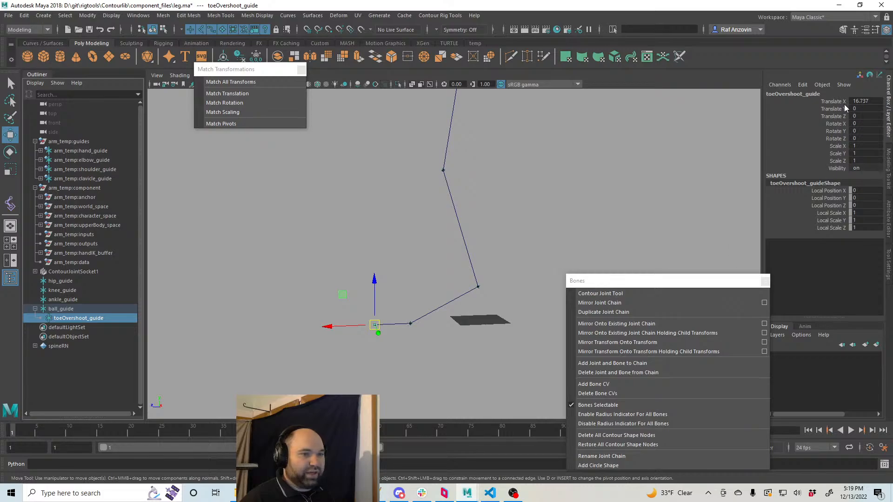
{"action": "left_click_drag", "start_coordinate": [845, 109], "coordinate": [837, 168]}
{"action": "right_click", "coordinate": [834, 160]}
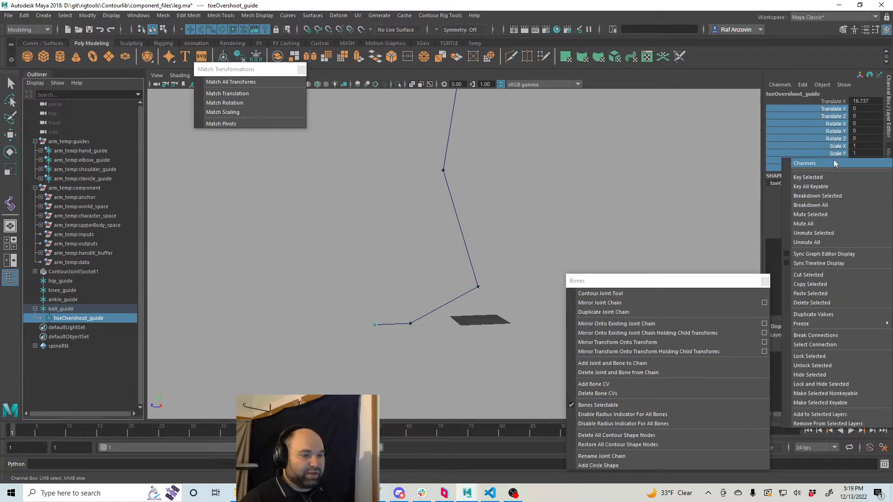
{"action": "left_click", "coordinate": [828, 376]}
{"action": "key", "text": "w"}
{"action": "left_click", "coordinate": [835, 101]}
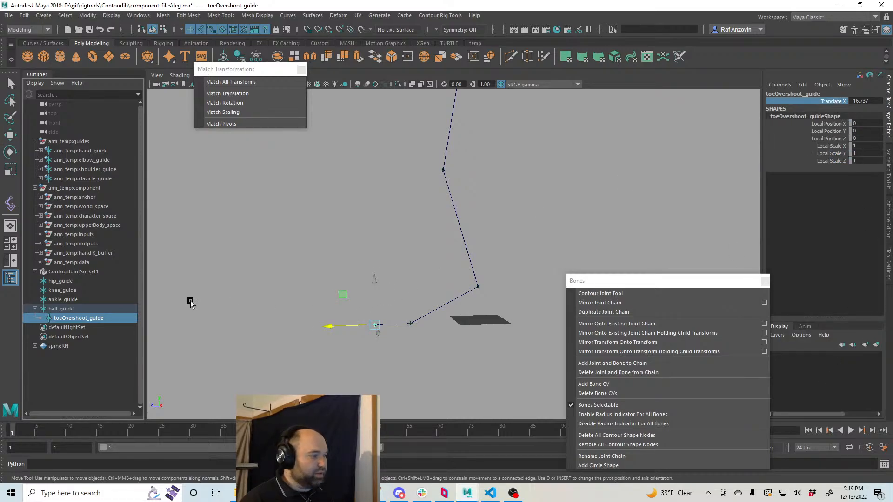
- Try moving ball_guide away from the ball joint, and undo the move
{"action": "left_click", "coordinate": [104, 311]}
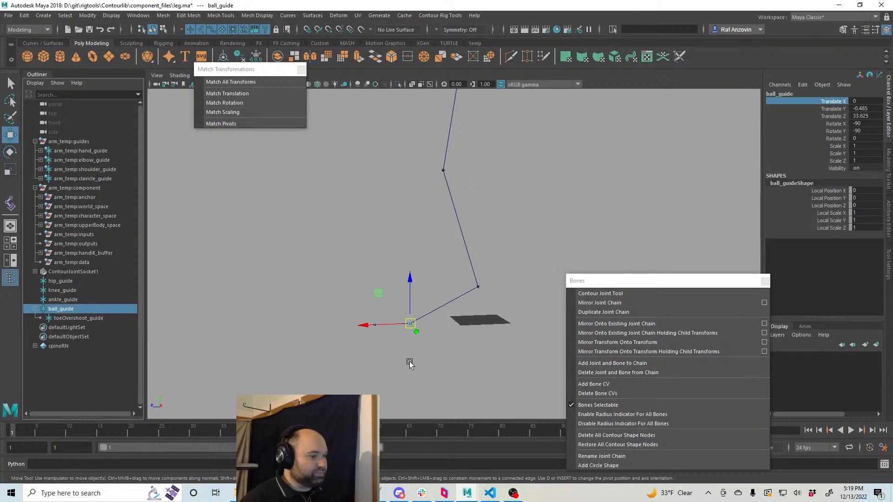
{"action": "left_click_drag", "start_coordinate": [410, 364], "coordinate": [391, 366], "text": "alt"}
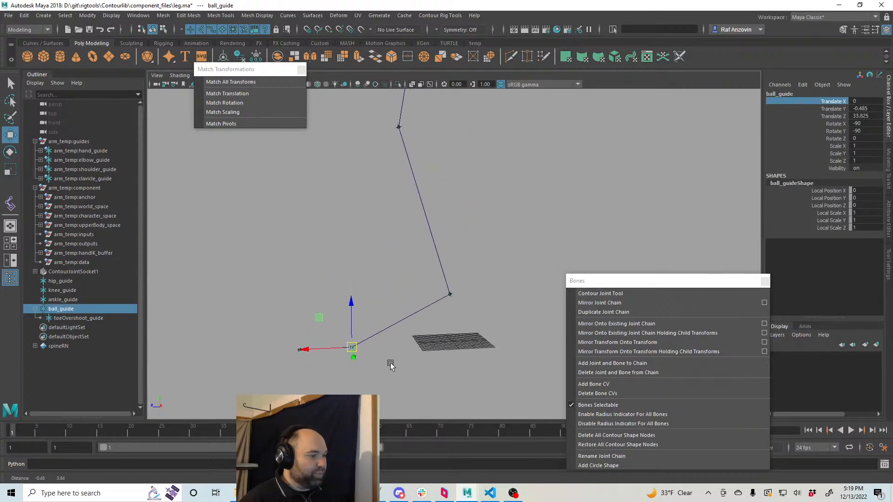
{"action": "middle_click_drag", "start_coordinate": [391, 366], "coordinate": [392, 373], "text": "alt"}
{"action": "left_click_drag", "start_coordinate": [355, 355], "coordinate": [354, 332]}
{"action": "key", "text": "ctrl+z"}
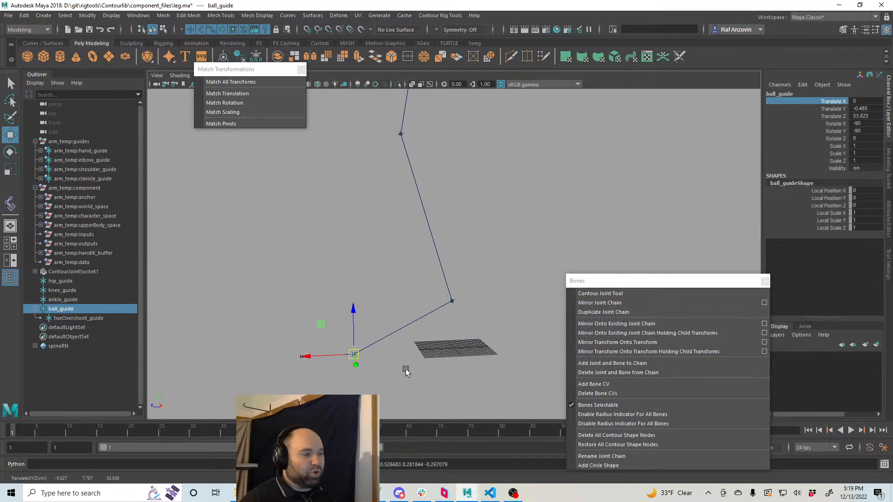
- Examine the lower leg chain and the orientation of ankle_guide at the ankle joint
{"action": "left_click_drag", "start_coordinate": [406, 370], "coordinate": [368, 313], "text": "alt"}
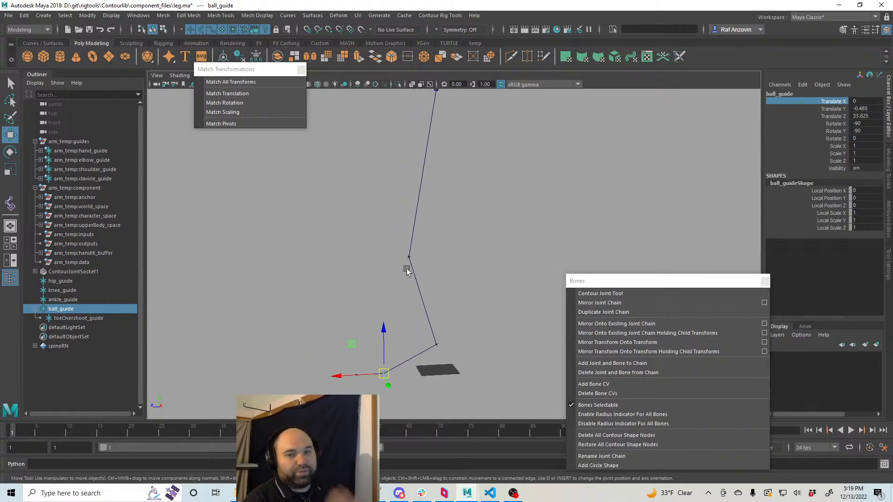
{"action": "left_click", "coordinate": [482, 291]}
{"action": "left_click_drag", "start_coordinate": [482, 291], "coordinate": [497, 268], "text": "alt"}
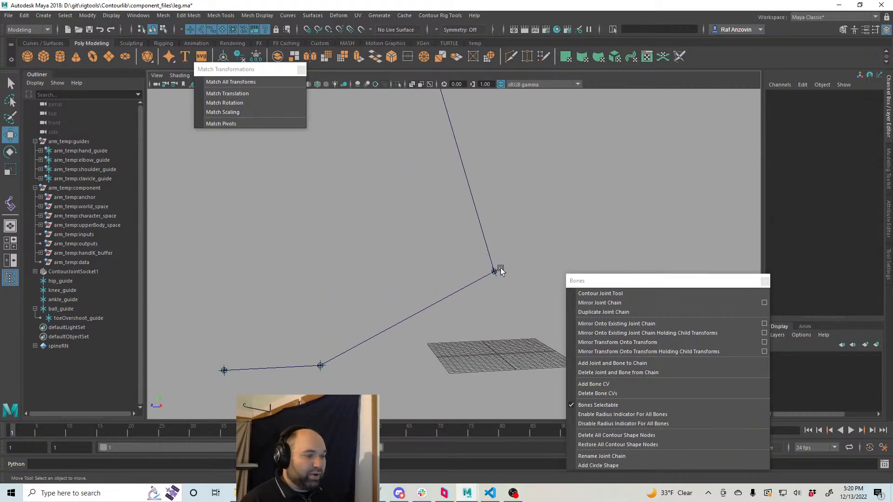
{"action": "left_click", "coordinate": [496, 269]}
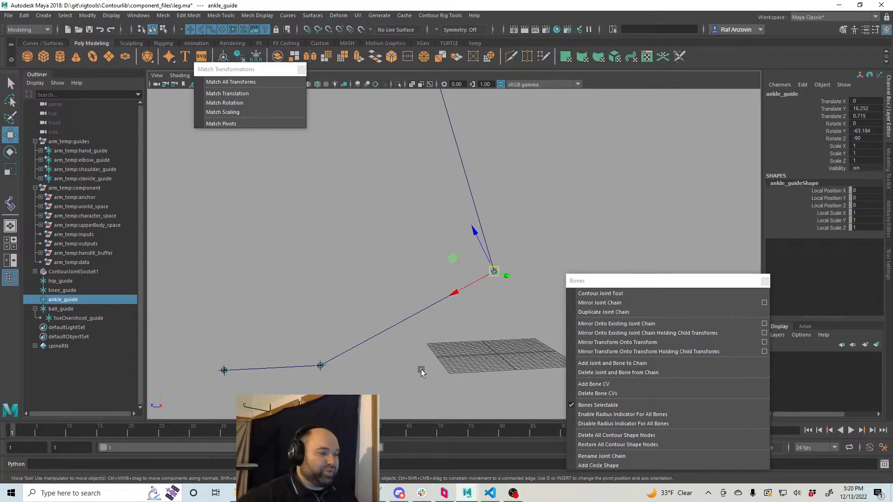
{"action": "left_click", "coordinate": [418, 371]}
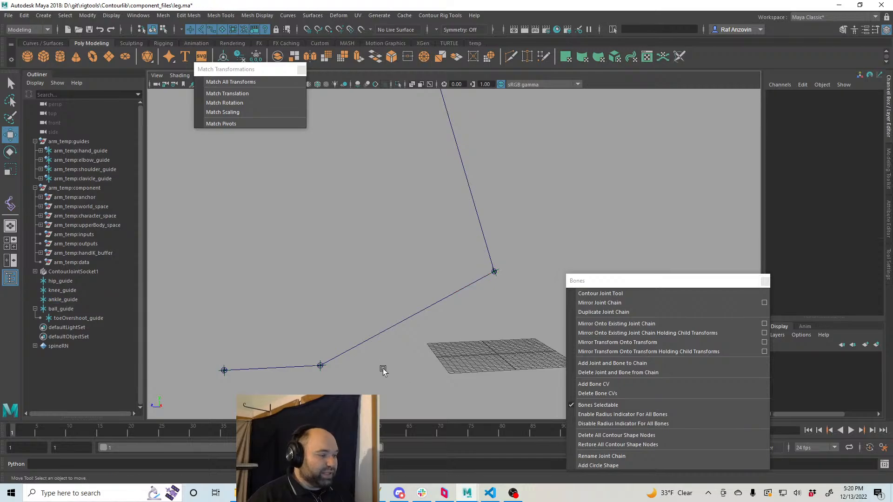
- Select ball_guide and ankle_guide, and open the Aim constraint options from the Rigging menu set
{"action": "left_click", "coordinate": [325, 363]}
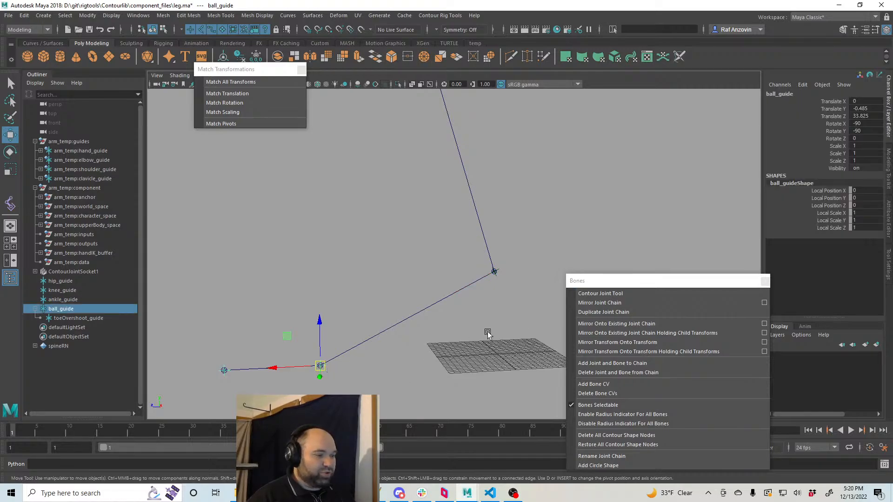
{"action": "middle_click_drag", "start_coordinate": [485, 334], "coordinate": [479, 341], "text": "alt"}
{"action": "left_click_drag", "start_coordinate": [527, 361], "coordinate": [447, 339], "text": "alt"}
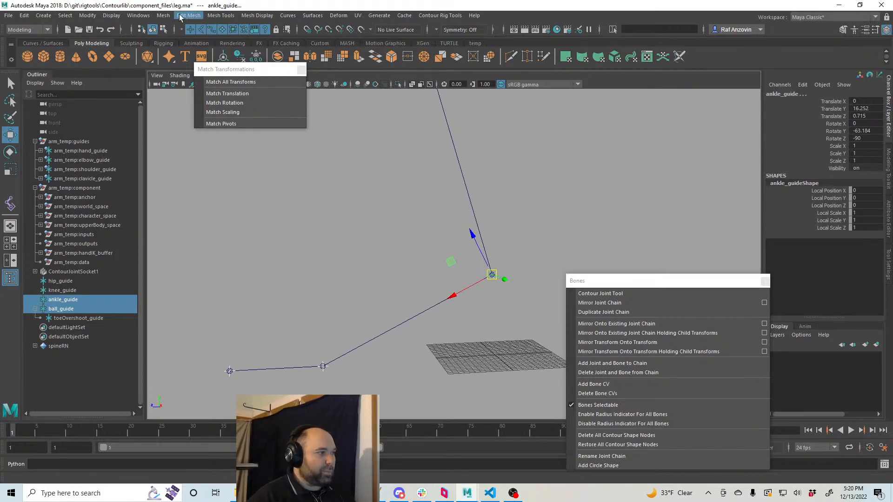
{"action": "left_click", "coordinate": [41, 29]}
{"action": "left_click", "coordinate": [32, 49]}
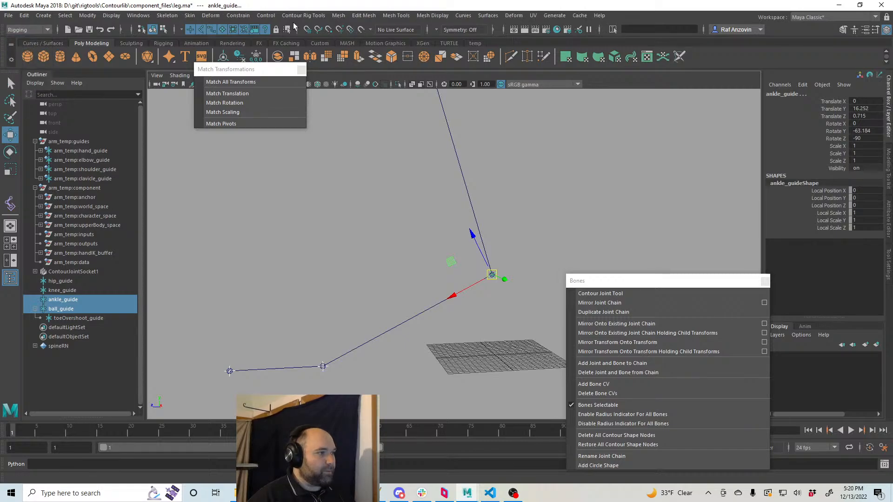
{"action": "left_click", "coordinate": [244, 16]}
{"action": "left_click", "coordinate": [328, 77]}
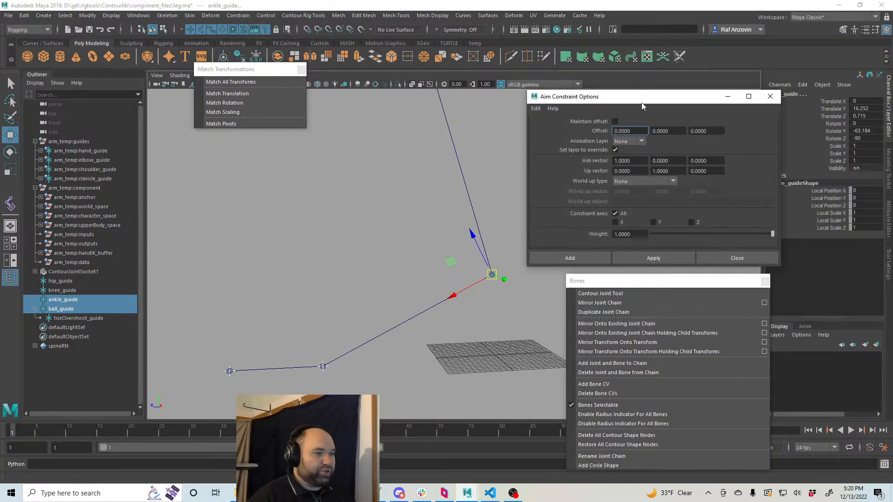
- Try aim-constraining ankle_guide to ball_guide with aim vector 1, 0, 0 and world up type None, and undo the constraint
{"action": "left_click_drag", "start_coordinate": [642, 103], "coordinate": [666, 97]}
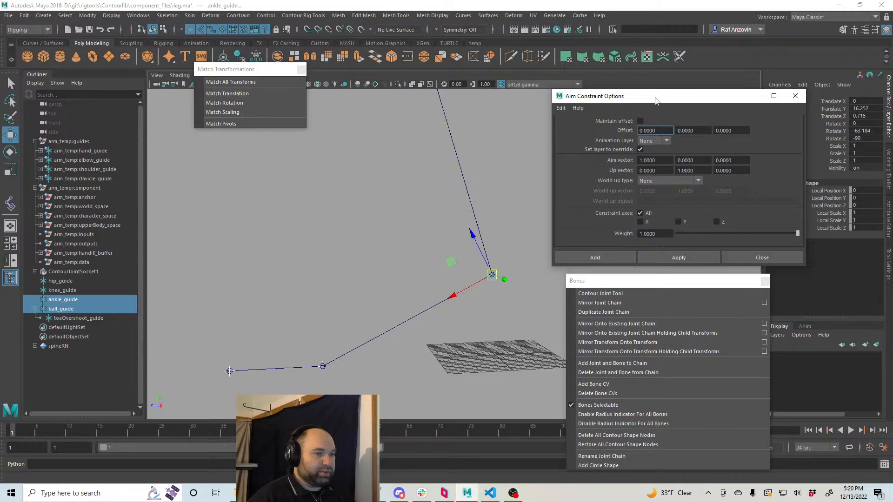
{"action": "left_click", "coordinate": [697, 182]}
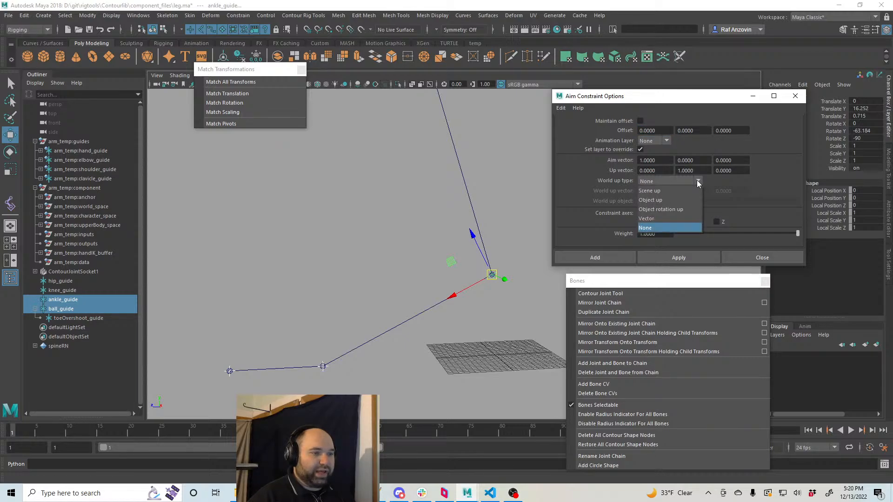
{"action": "left_click", "coordinate": [682, 227]}
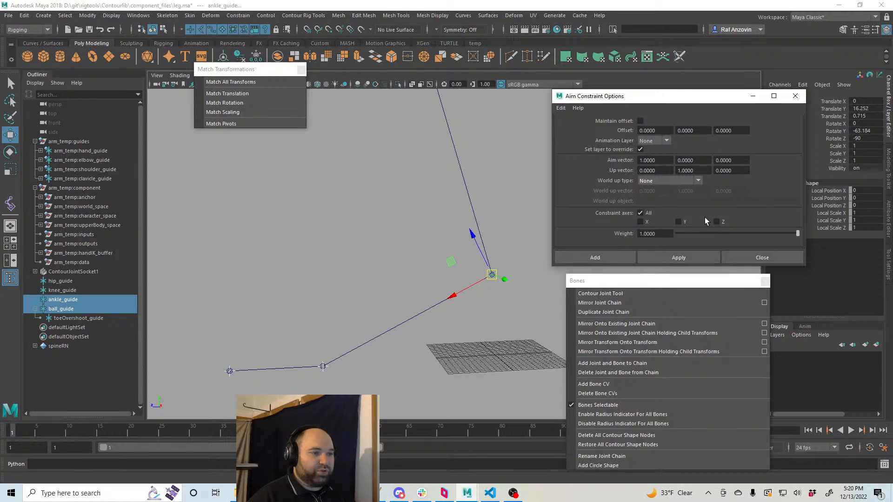
{"action": "left_click", "coordinate": [697, 257]}
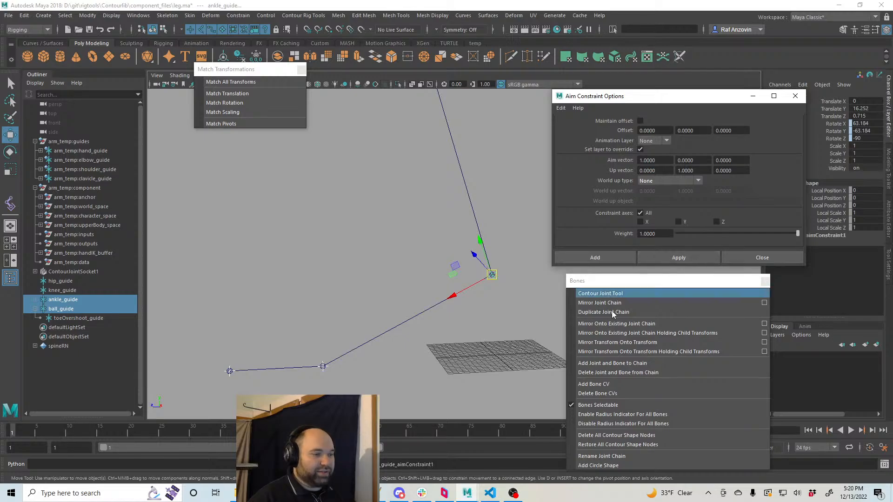
{"action": "left_click_drag", "start_coordinate": [539, 307], "coordinate": [392, 260], "text": "alt"}
{"action": "scroll", "coordinate": [459, 315], "scroll_direction": "up", "scroll_amount": 2}
{"action": "key", "text": "ctrl+z"}
- Select the knee's contour joint on the leg chain and examine its axis orientation
{"action": "left_click", "coordinate": [505, 288]}
{"action": "left_click", "coordinate": [355, 234]}
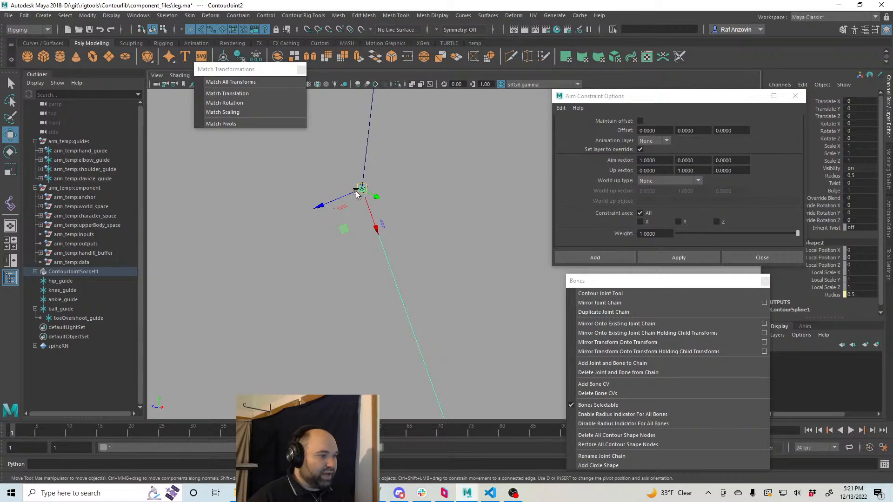
{"action": "left_click_drag", "start_coordinate": [497, 308], "coordinate": [359, 185], "text": "alt"}
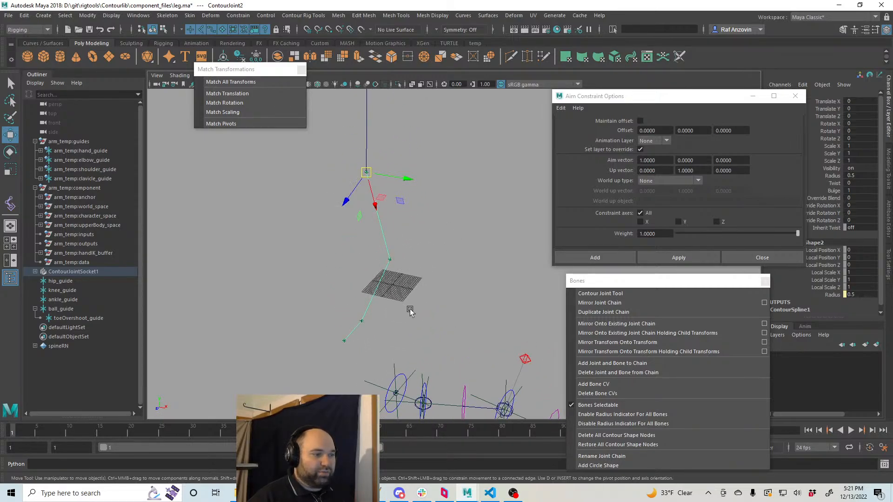
- Inspect the axis orientations of the arm's elbow, shoulder and hand FK controls for comparison with the leg chain
{"action": "middle_click_drag", "start_coordinate": [402, 287], "coordinate": [356, 160], "text": "alt"}
{"action": "right_click_drag", "start_coordinate": [356, 160], "coordinate": [484, 286], "text": "alt"}
{"action": "left_click_drag", "start_coordinate": [484, 285], "coordinate": [467, 294], "text": "alt"}
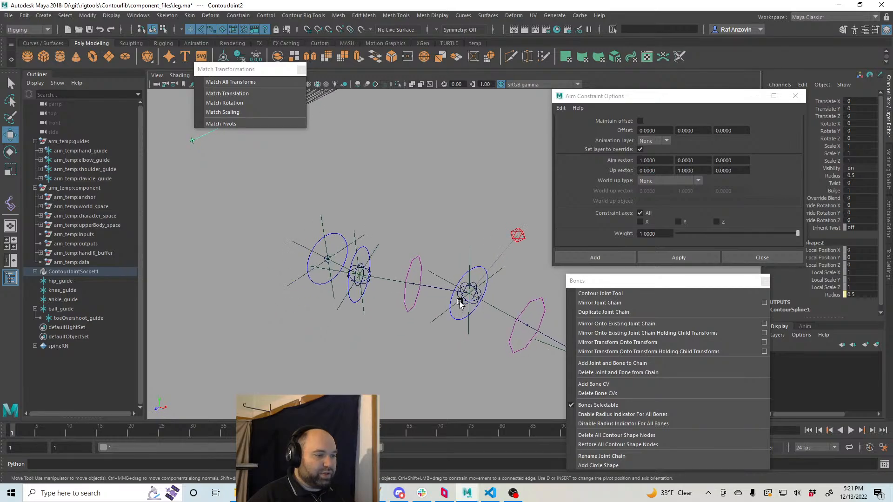
{"action": "middle_click_drag", "start_coordinate": [466, 294], "coordinate": [448, 300], "text": "alt"}
{"action": "left_click", "coordinate": [452, 288]}
{"action": "left_click_drag", "start_coordinate": [478, 303], "coordinate": [332, 314], "text": "alt"}
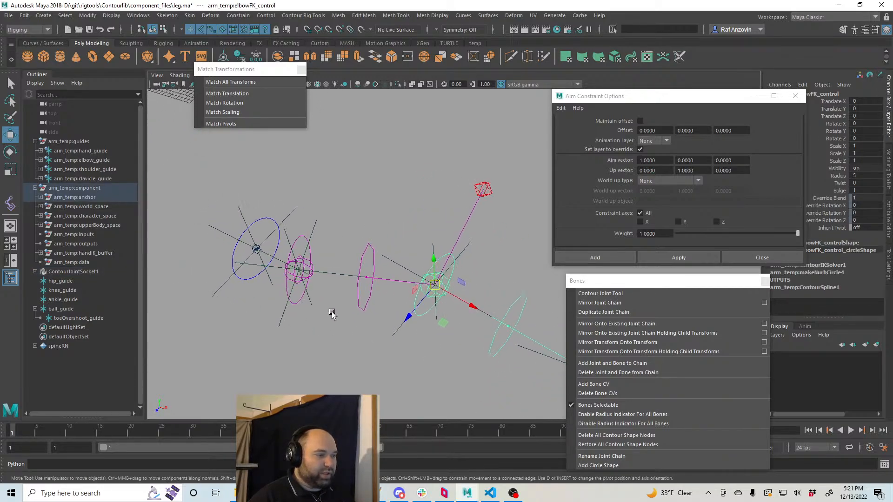
{"action": "left_click", "coordinate": [309, 260]}
{"action": "left_click_drag", "start_coordinate": [309, 259], "coordinate": [219, 259], "text": "alt"}
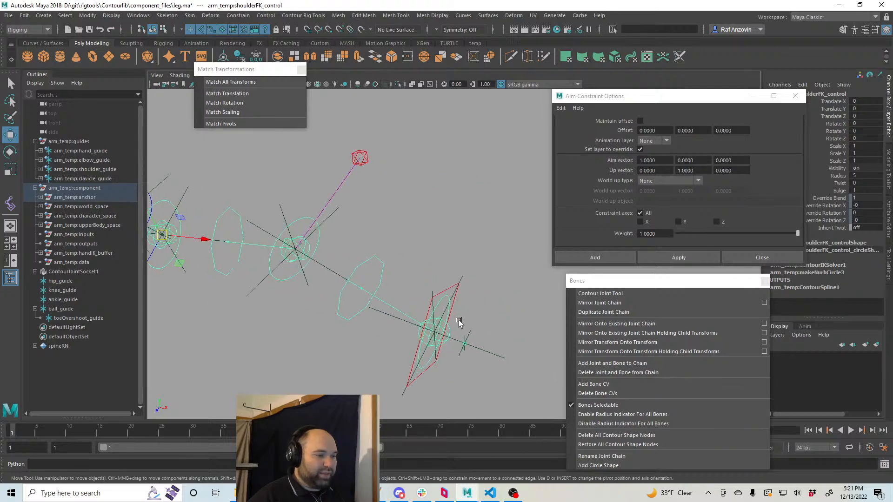
{"action": "left_click", "coordinate": [444, 324]}
{"action": "left_click_drag", "start_coordinate": [443, 324], "coordinate": [431, 346], "text": "alt"}
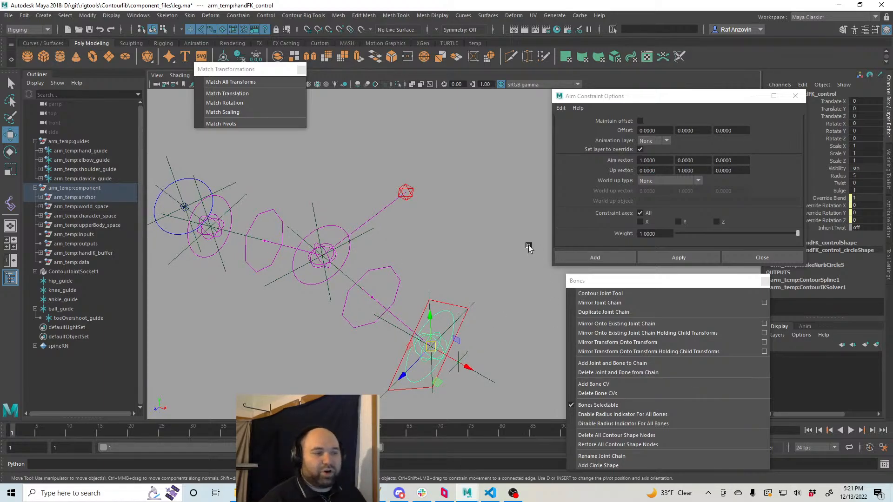
{"action": "left_click_drag", "start_coordinate": [430, 251], "coordinate": [350, 330], "text": "alt"}
{"action": "left_click_drag", "start_coordinate": [397, 188], "coordinate": [390, 194], "text": "alt"}
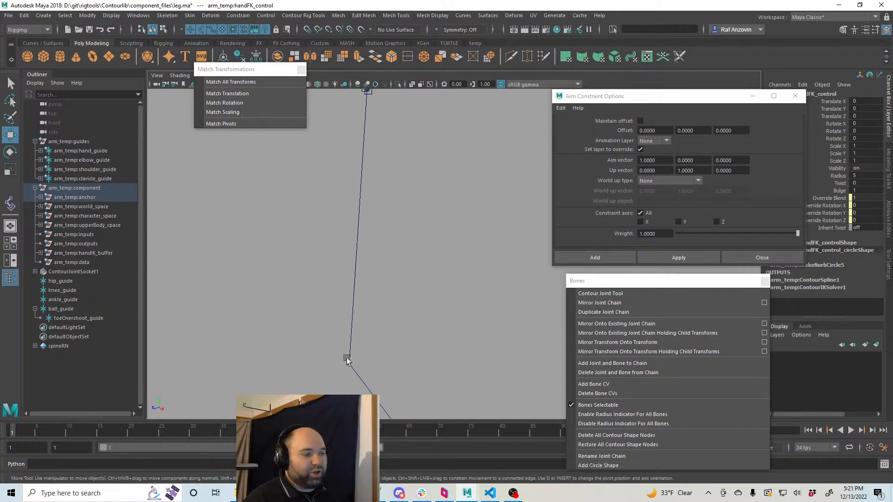
- Select the leg chain's root socket, ContourJointSocket1, and set its Rotate X to 180
{"action": "left_click_drag", "start_coordinate": [333, 375], "coordinate": [371, 273], "text": "alt"}
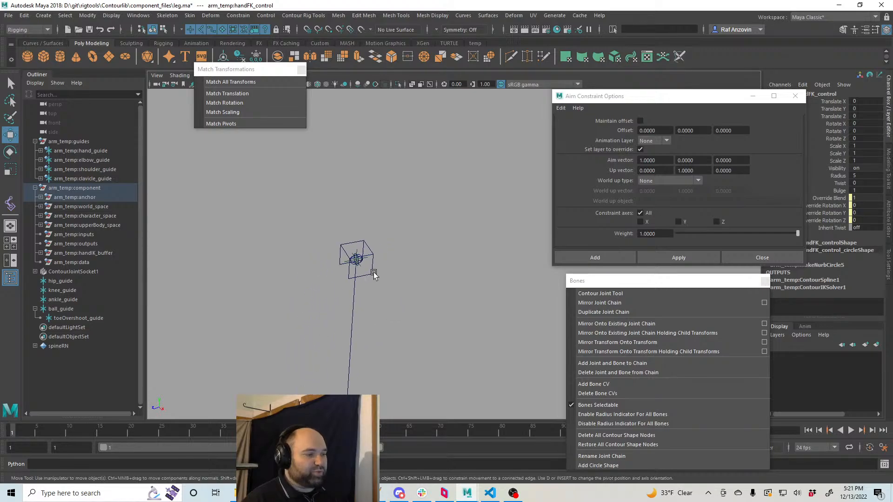
{"action": "left_click", "coordinate": [357, 260]}
{"action": "left_click", "coordinate": [619, 99]}
{"action": "left_click_drag", "start_coordinate": [619, 99], "coordinate": [637, 237]}
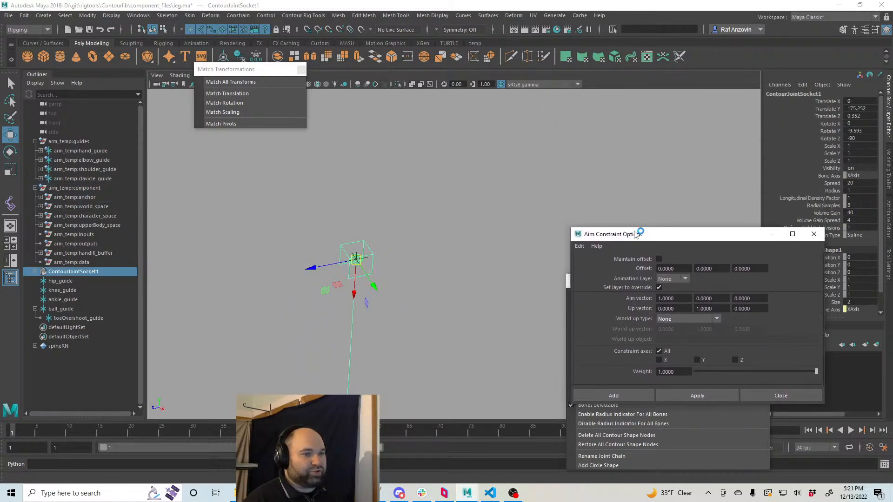
{"action": "left_click_drag", "start_coordinate": [535, 209], "coordinate": [466, 247], "text": "alt"}
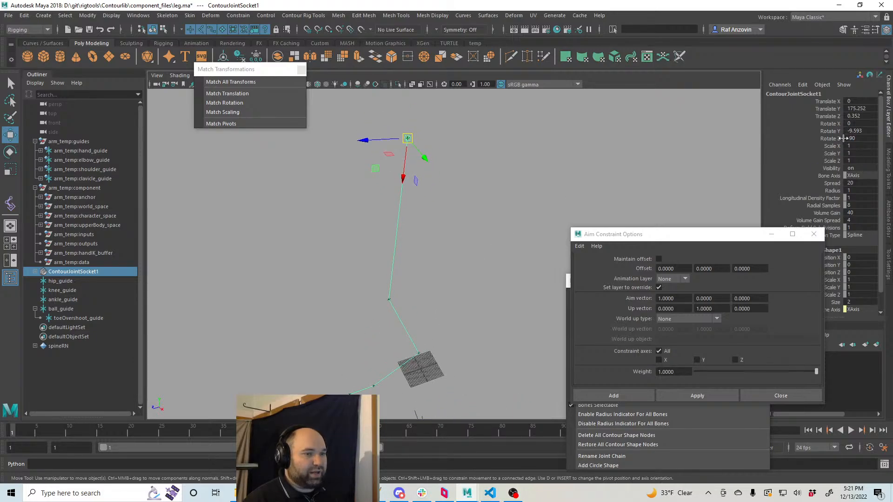
{"action": "type", "text": "180"}
{"action": "key", "text": "Return"}
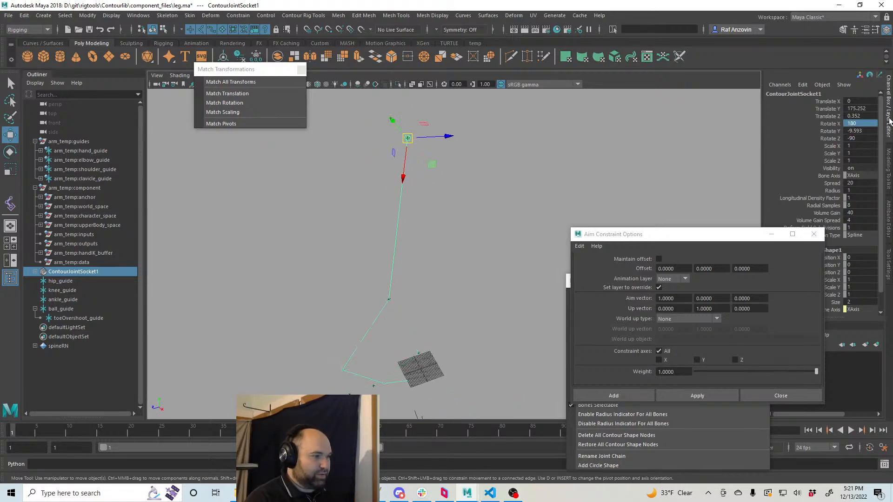
- Set the Next Joint Orient Y of ContourBone1, the thigh bone, to -26.67
{"action": "left_click", "coordinate": [408, 279]}
{"action": "middle_click_drag", "start_coordinate": [404, 305], "coordinate": [439, 209], "text": "alt"}
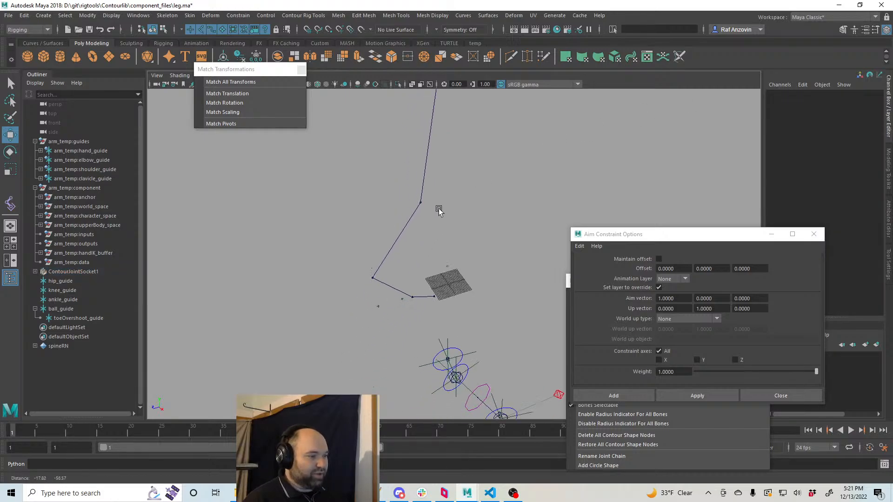
{"action": "right_click_drag", "start_coordinate": [438, 210], "coordinate": [458, 245], "text": "alt"}
{"action": "middle_click_drag", "start_coordinate": [459, 245], "coordinate": [411, 279], "text": "alt"}
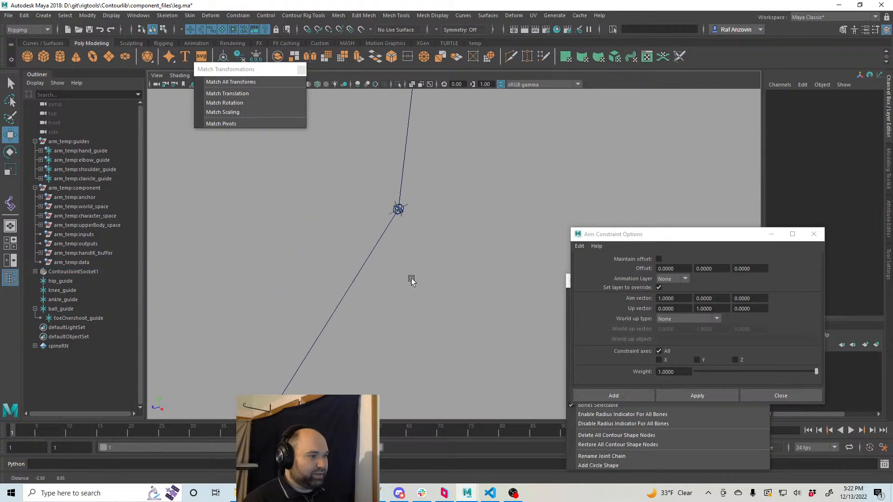
{"action": "left_click", "coordinate": [406, 211]}
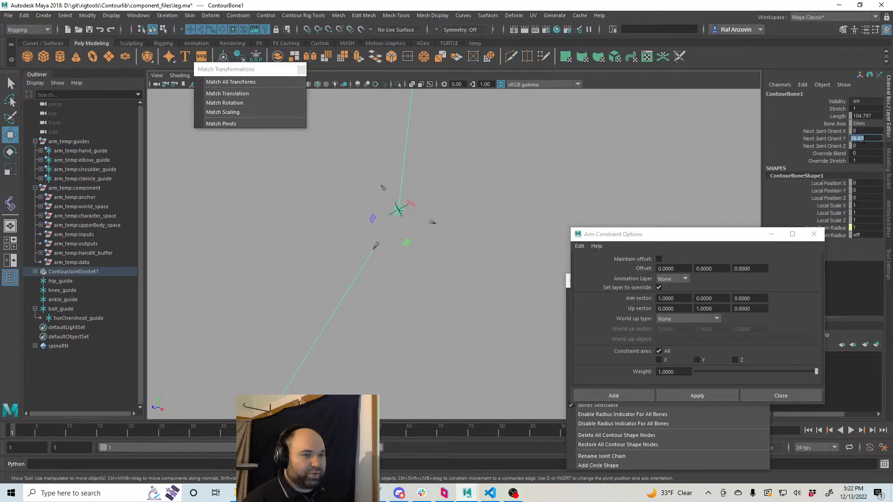
{"action": "key", "text": "Return"}
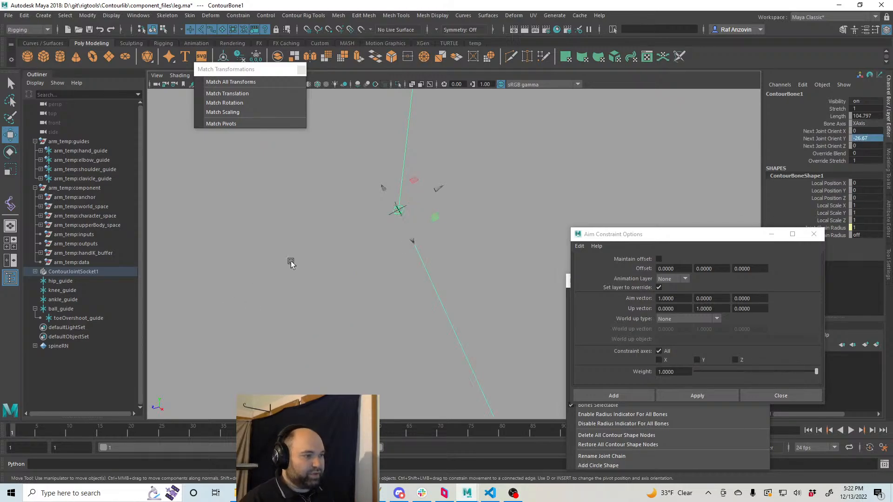
- Set the Next Joint Orient Y of ContourBone2, the shin bone, to 80.26
{"action": "left_click_drag", "start_coordinate": [289, 261], "coordinate": [409, 255], "text": "alt"}
{"action": "left_click", "coordinate": [383, 279]}
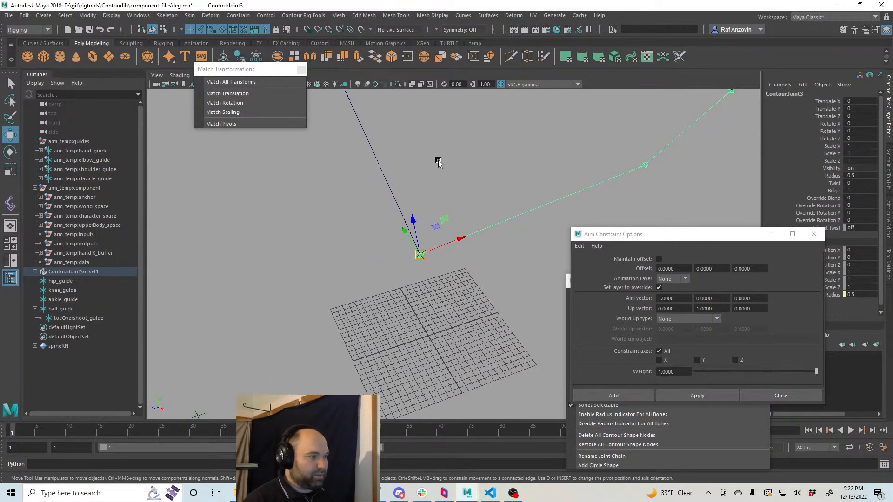
{"action": "left_click", "coordinate": [395, 198]}
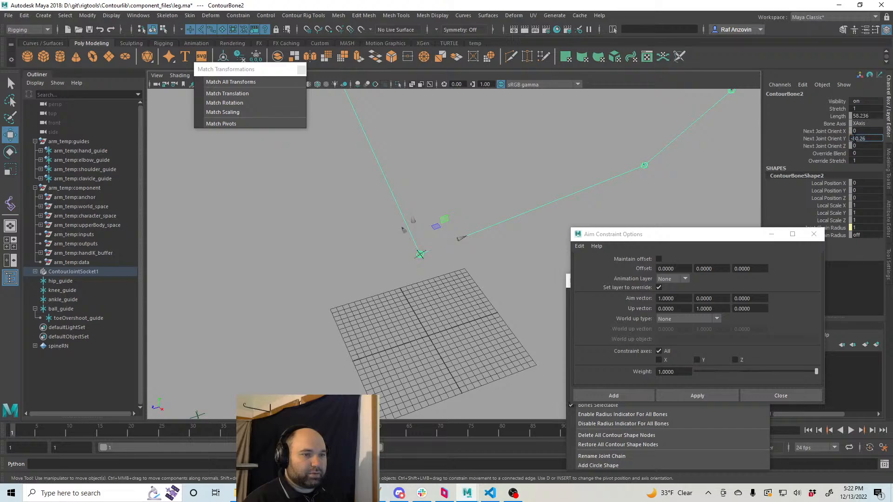
{"action": "key", "text": "BackSpace"}
{"action": "key", "text": "Return"}
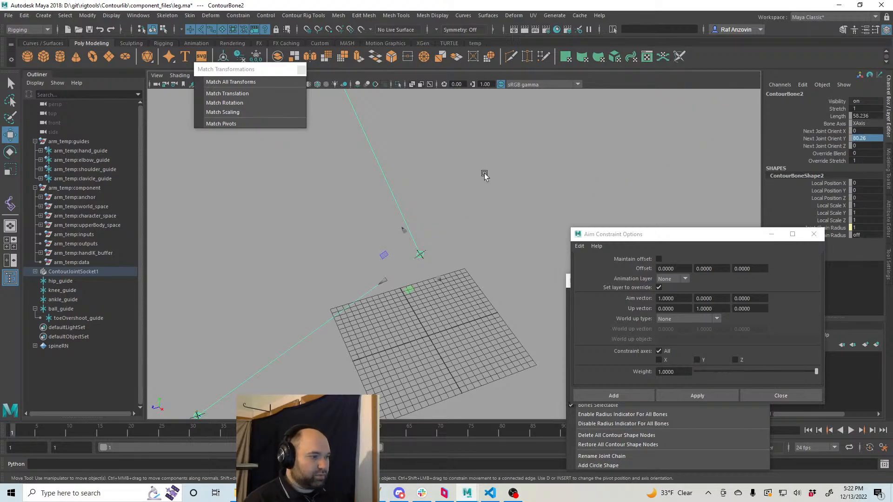
- Set the Next Joint Orient Y of ContourBone3, the bone between ankle and ball, to 26.816
{"action": "left_click_drag", "start_coordinate": [317, 340], "coordinate": [356, 304], "text": "alt"}
{"action": "left_click", "coordinate": [352, 285]}
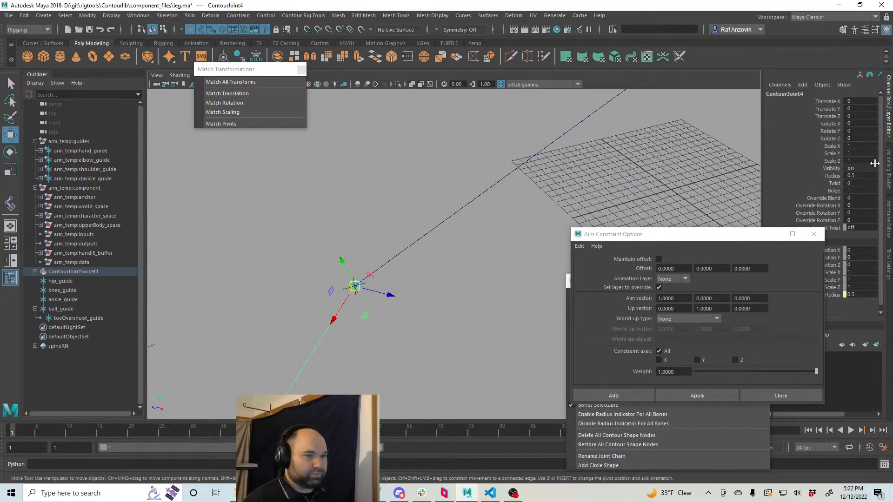
{"action": "key", "text": "Up"}
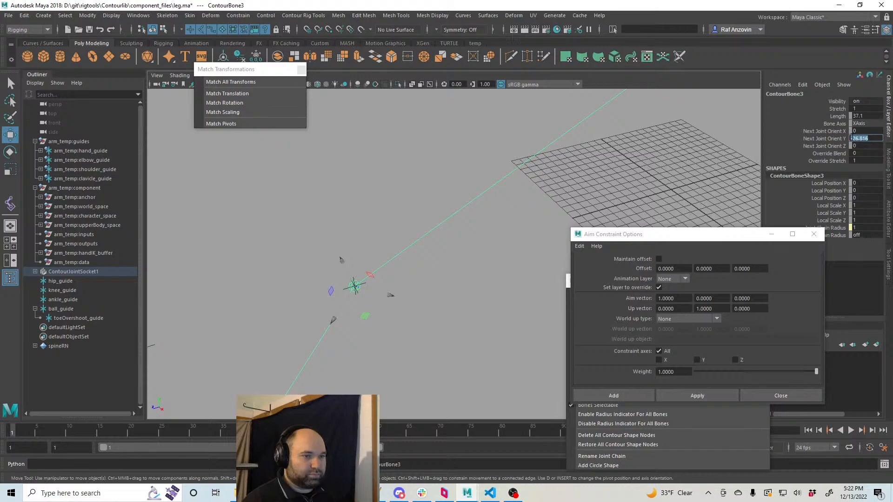
{"action": "key", "text": "Delete"}
{"action": "key", "text": "Return"}
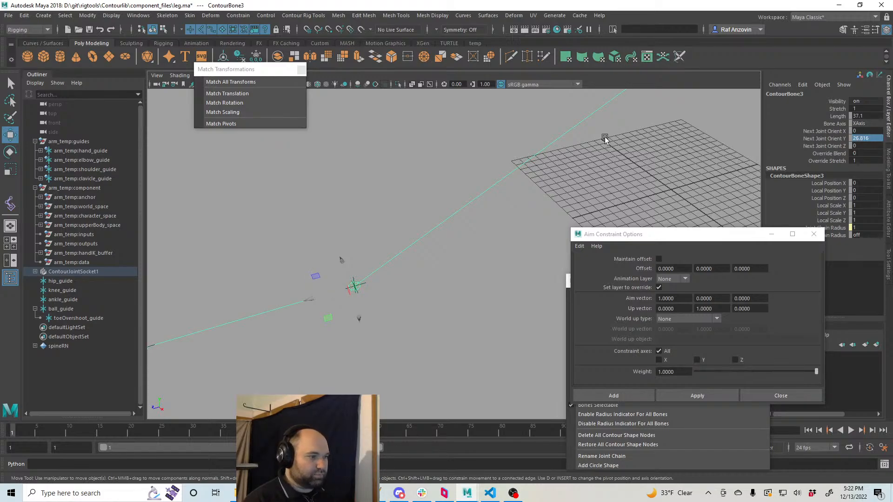
- Compare the axis orientation of the arm's elbow FK control with the knee's contour joint on the leg chain
{"action": "left_click", "coordinate": [457, 274]}
{"action": "left_click_drag", "start_coordinate": [457, 275], "coordinate": [426, 304], "text": "alt"}
{"action": "left_click", "coordinate": [398, 352]}
{"action": "left_click_drag", "start_coordinate": [430, 245], "coordinate": [434, 320], "text": "alt"}
{"action": "scroll", "coordinate": [423, 307], "scroll_direction": "up", "scroll_amount": 5}
{"action": "left_click", "coordinate": [433, 303]}
{"action": "mouse_move", "coordinate": [434, 320]}
{"action": "right_mouse_down", "text": "alt"}
{"action": "mouse_move", "coordinate": [349, 295]}
{"action": "mouse_move", "coordinate": [392, 303]}
{"action": "mouse_move", "coordinate": [427, 330]}
{"action": "right_mouse_up", "text": "alt"}
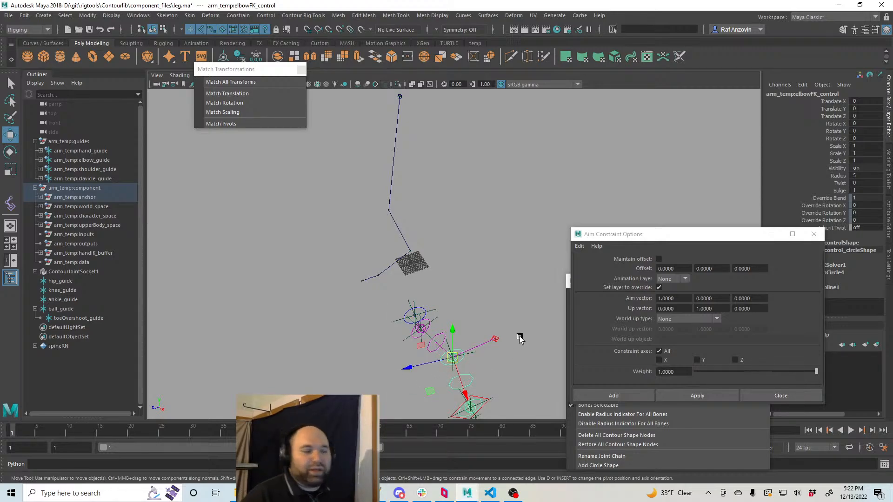
{"action": "scroll", "coordinate": [404, 285], "scroll_direction": "up", "scroll_amount": 5}
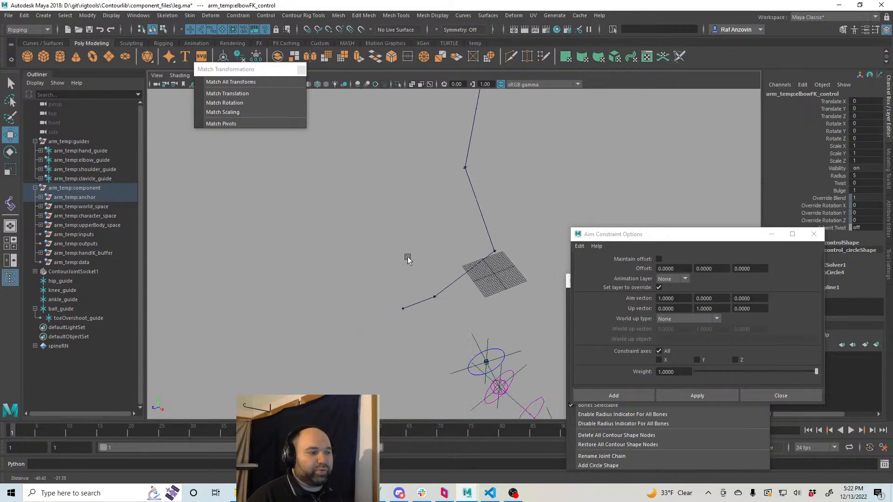
{"action": "scroll", "coordinate": [441, 289], "scroll_direction": "up", "scroll_amount": 8}
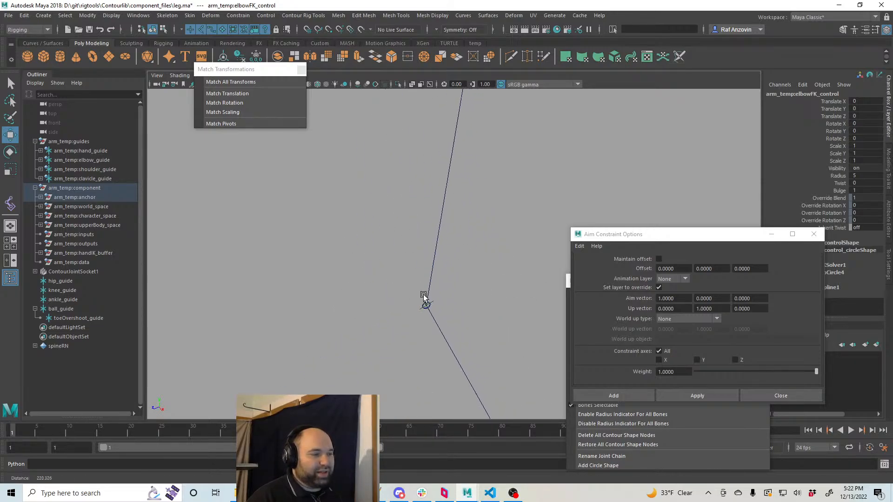
{"action": "scroll", "coordinate": [436, 310], "scroll_direction": "up", "scroll_amount": 4}
{"action": "scroll", "coordinate": [435, 313], "scroll_direction": "down", "scroll_amount": 5}
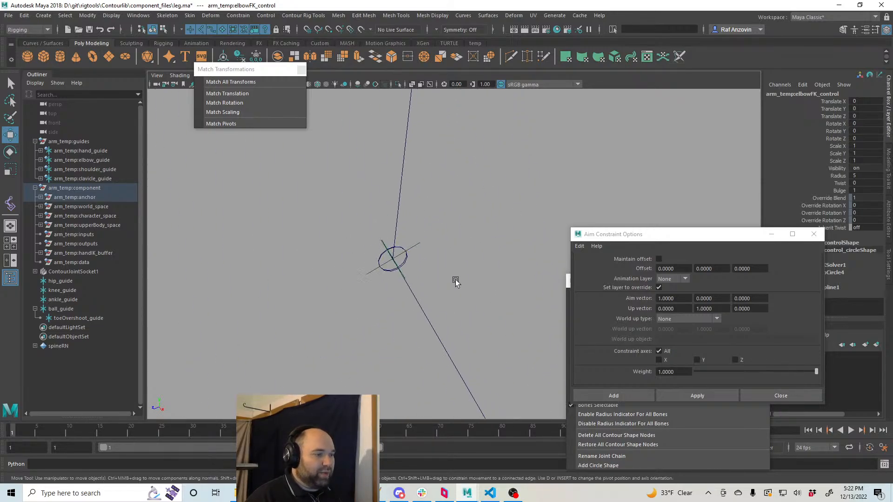
{"action": "left_click", "coordinate": [422, 262]}
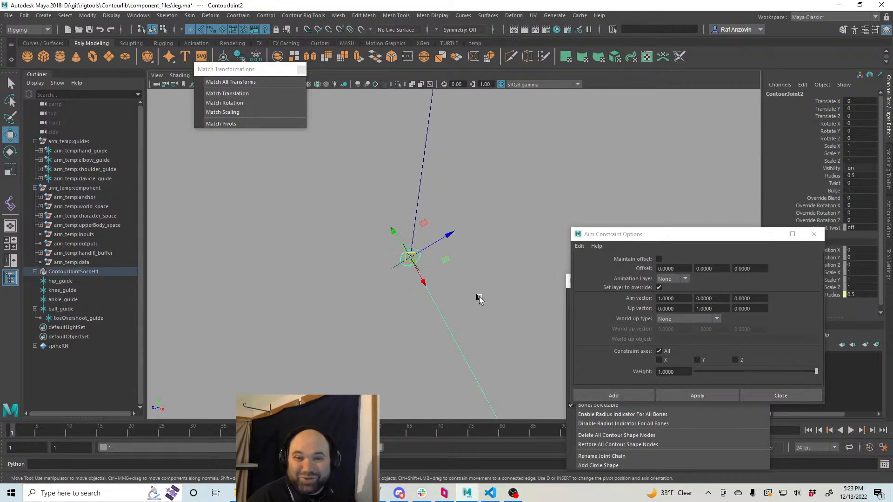
- Match all transforms of hip_guide to ContourJoint1 at the hip
{"action": "left_click_drag", "start_coordinate": [481, 297], "coordinate": [435, 250], "text": "alt"}
{"action": "scroll", "coordinate": [431, 275], "scroll_direction": "up", "scroll_amount": 3}
{"action": "middle_click_drag", "start_coordinate": [432, 274], "coordinate": [430, 259], "text": "alt"}
{"action": "left_click", "coordinate": [414, 324]}
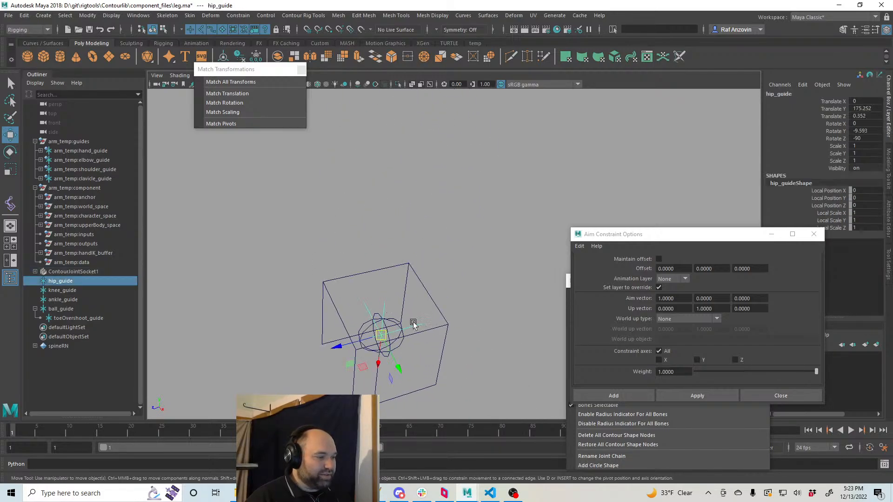
{"action": "left_click", "coordinate": [398, 345]}
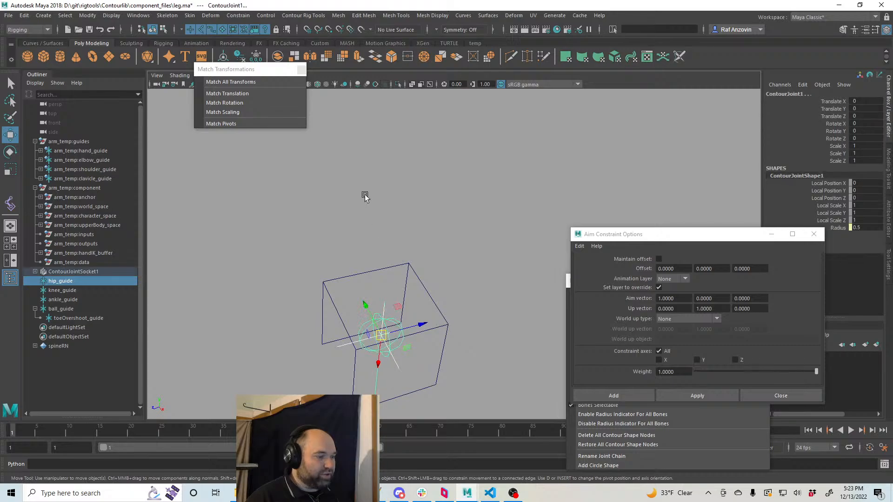
{"action": "left_click", "coordinate": [232, 84]}
- Match all transforms of knee_guide to ContourJoint2 at the knee
{"action": "key", "text": "f"}
{"action": "middle_click_drag", "start_coordinate": [416, 395], "coordinate": [413, 233], "text": "alt"}
{"action": "right_click_drag", "start_coordinate": [413, 233], "coordinate": [491, 280], "text": "alt"}
{"action": "middle_click_drag", "start_coordinate": [414, 210], "coordinate": [411, 269], "text": "alt"}
{"action": "right_click_drag", "start_coordinate": [411, 270], "coordinate": [565, 340], "text": "alt"}
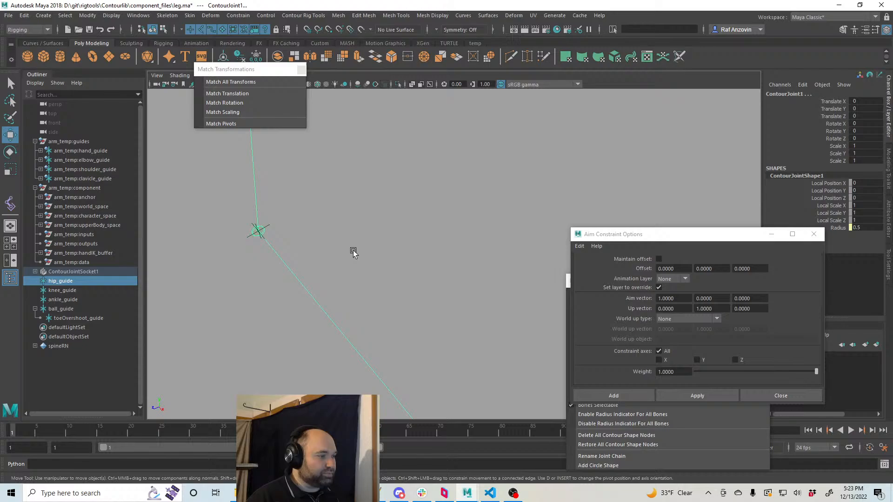
{"action": "left_click", "coordinate": [269, 226]}
{"action": "middle_click_drag", "start_coordinate": [297, 263], "coordinate": [311, 277], "text": "alt"}
{"action": "right_click_drag", "start_coordinate": [311, 278], "coordinate": [355, 289], "text": "alt"}
{"action": "middle_click_drag", "start_coordinate": [417, 383], "coordinate": [416, 352], "text": "alt"}
{"action": "left_click", "coordinate": [425, 238], "text": "shift"}
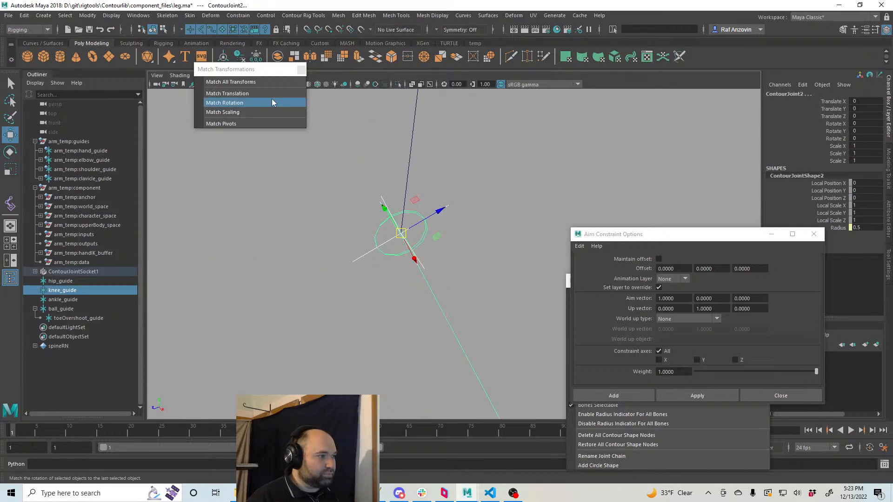
{"action": "left_click", "coordinate": [247, 85]}
- Match all transforms of ankle_guide to ContourJoint3 at the ankle
{"action": "right_click_drag", "start_coordinate": [335, 279], "coordinate": [209, 246], "text": "alt"}
{"action": "middle_click_drag", "start_coordinate": [404, 351], "coordinate": [375, 263], "text": "alt"}
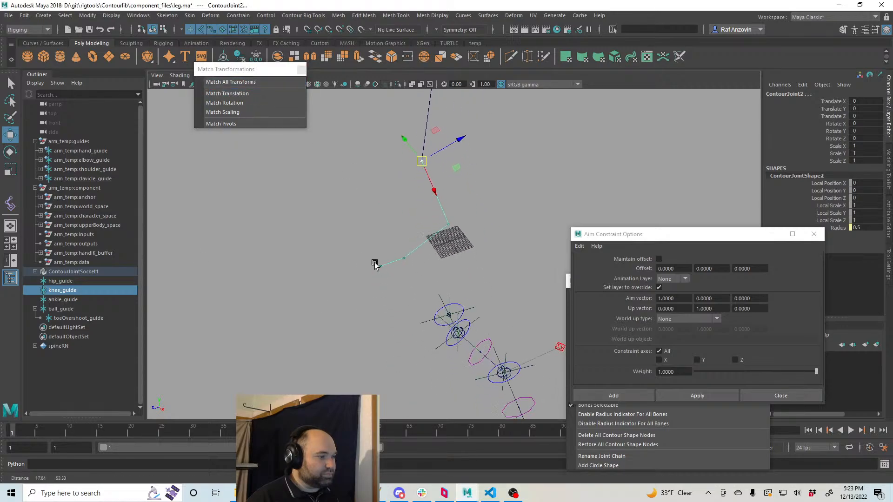
{"action": "right_click_drag", "start_coordinate": [400, 302], "coordinate": [565, 396], "text": "alt"}
{"action": "middle_click_drag", "start_coordinate": [437, 172], "coordinate": [440, 321], "text": "alt"}
{"action": "right_click_drag", "start_coordinate": [410, 298], "coordinate": [428, 309], "text": "alt"}
{"action": "left_click", "coordinate": [427, 275]}
{"action": "middle_click_drag", "start_coordinate": [428, 309], "coordinate": [391, 271], "text": "alt"}
{"action": "key", "text": "q"}
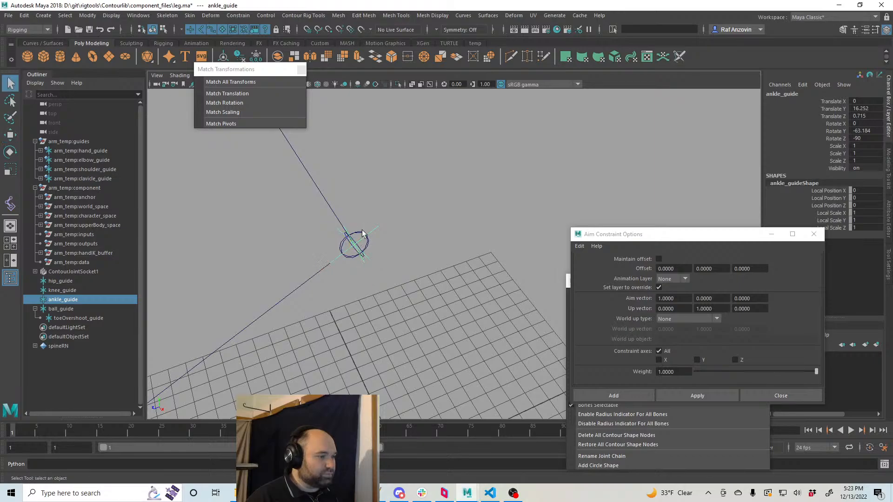
{"action": "left_click", "coordinate": [362, 234]}
{"action": "left_click", "coordinate": [249, 84]}
- Match all transforms of ball_guide to ContourJoint4 at the ball of the foot
{"action": "right_click_drag", "start_coordinate": [428, 297], "coordinate": [345, 283], "text": "alt"}
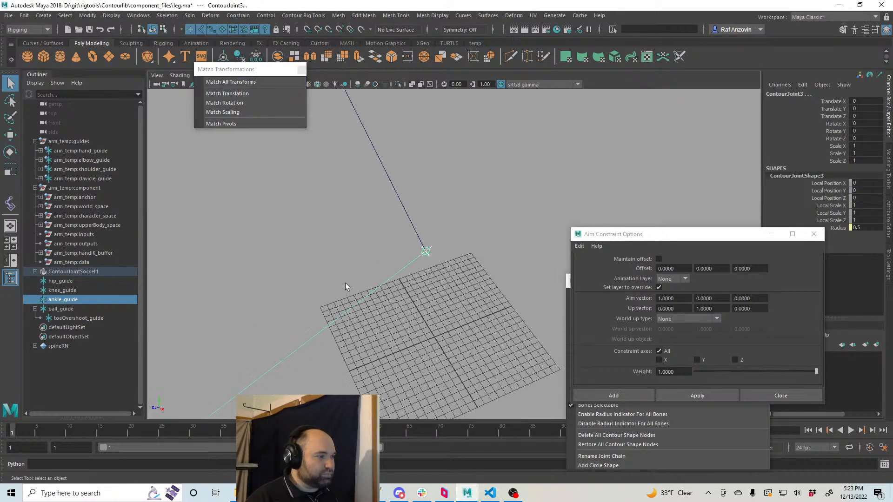
{"action": "middle_click_drag", "start_coordinate": [335, 372], "coordinate": [502, 212], "text": "alt"}
{"action": "right_click_drag", "start_coordinate": [442, 259], "coordinate": [488, 275], "text": "alt"}
{"action": "left_click", "coordinate": [481, 225]}
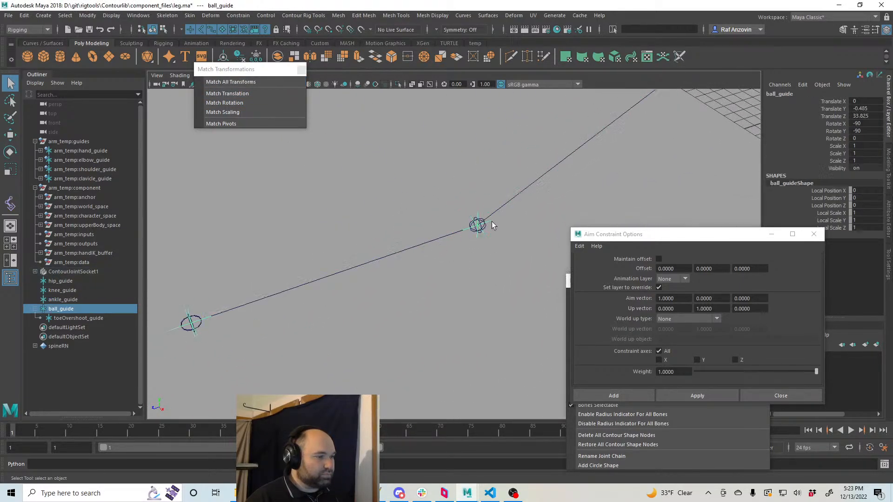
{"action": "left_click", "coordinate": [483, 226], "text": "shift"}
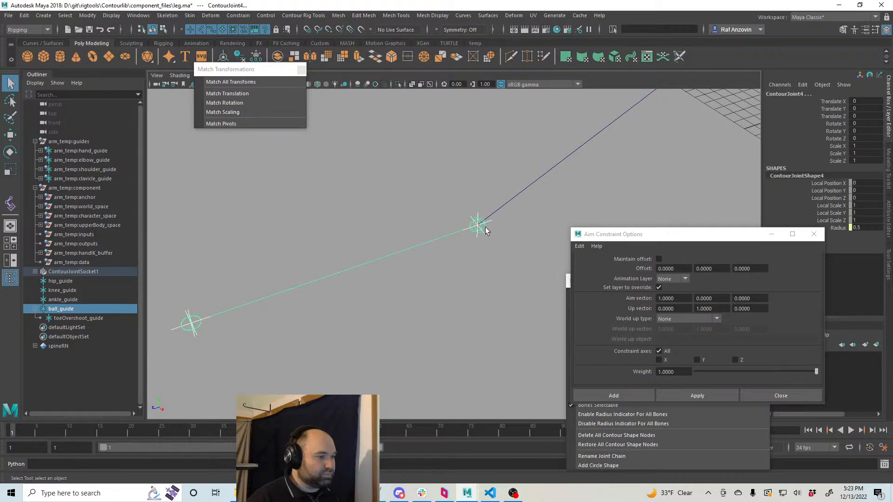
{"action": "left_click", "coordinate": [245, 85]}
- Match all transforms of toeOvershoot_guide to the contour joint at the tip of the toe
{"action": "middle_click_drag", "start_coordinate": [271, 313], "coordinate": [336, 303], "text": "alt"}
{"action": "right_click_drag", "start_coordinate": [336, 303], "coordinate": [395, 326], "text": "alt"}
{"action": "left_click", "coordinate": [466, 348]}
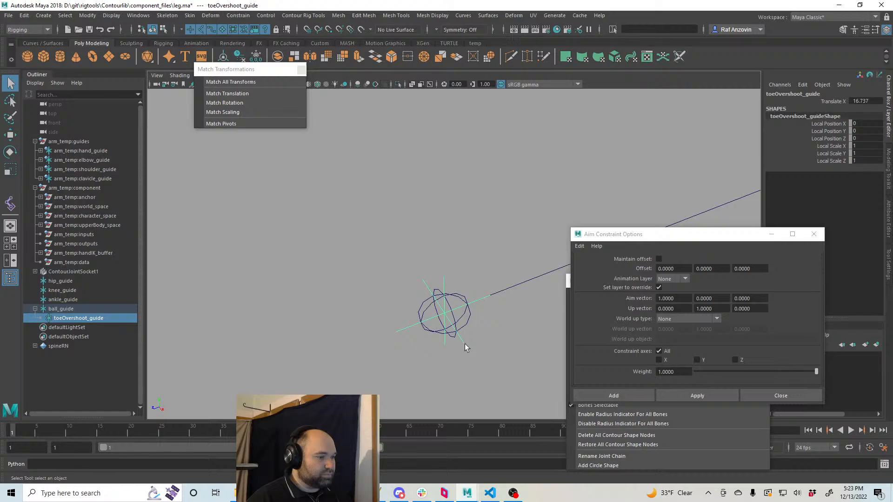
{"action": "left_click", "coordinate": [456, 294], "text": "shift"}
{"action": "left_click", "coordinate": [228, 85]}
- Aim-constrain ball_guide to ankle_guide with aim vector 1, 0, 0, up vector 0, 1, 0 and world up type None
{"action": "scroll", "coordinate": [378, 279], "scroll_direction": "down", "scroll_amount": 5}
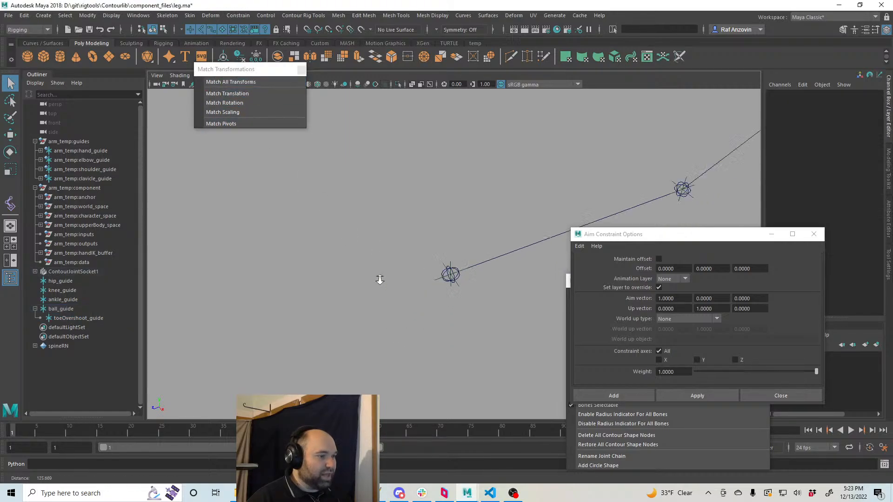
{"action": "left_click_drag", "start_coordinate": [379, 279], "coordinate": [295, 320], "text": "alt"}
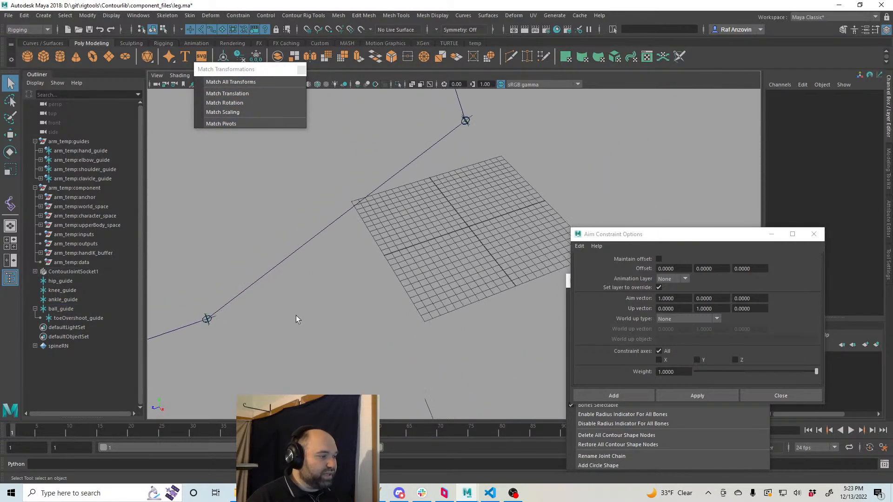
{"action": "scroll", "coordinate": [288, 321], "scroll_direction": "up", "scroll_amount": 3}
{"action": "left_click", "coordinate": [297, 319]}
{"action": "left_click_drag", "start_coordinate": [389, 276], "coordinate": [432, 298], "text": "alt"}
{"action": "left_click", "coordinate": [379, 244], "text": "shift"}
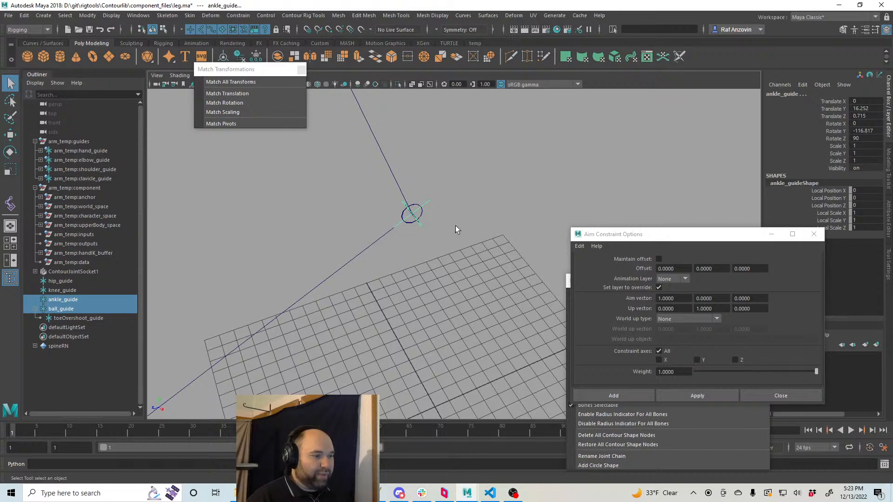
{"action": "left_click", "coordinate": [427, 205]}
{"action": "key", "text": "w"}
{"action": "left_click_drag", "start_coordinate": [455, 249], "coordinate": [341, 247], "text": "alt"}
{"action": "left_click_drag", "start_coordinate": [294, 186], "coordinate": [282, 335], "text": "alt"}
{"action": "left_click", "coordinate": [255, 321], "text": "shift"}
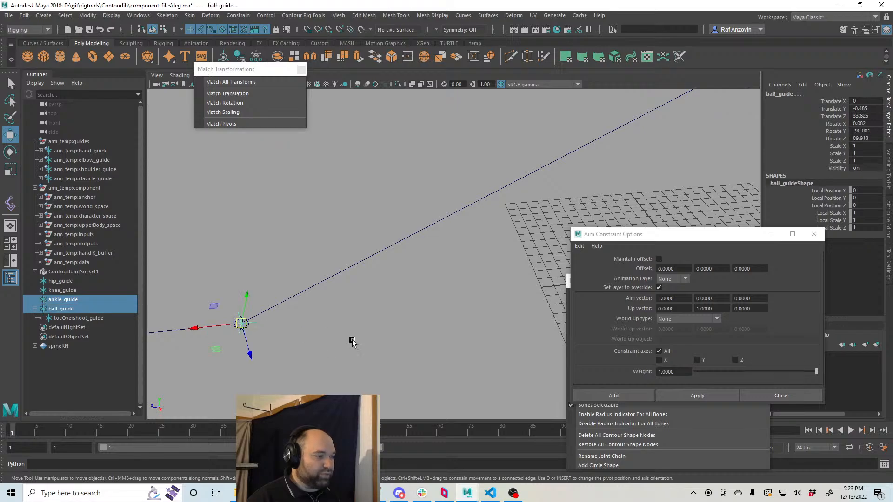
{"action": "left_click_drag", "start_coordinate": [351, 339], "coordinate": [379, 318], "text": "alt"}
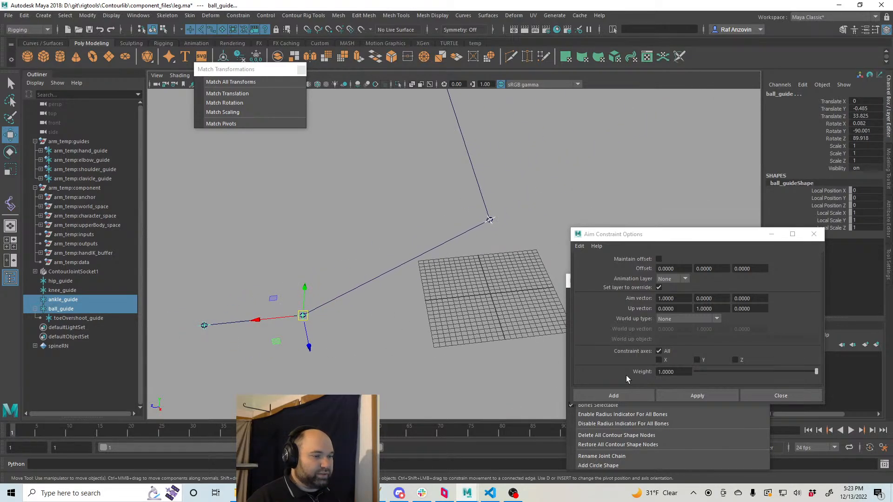
{"action": "left_click", "coordinate": [714, 396]}
{"action": "left_click", "coordinate": [716, 395]}
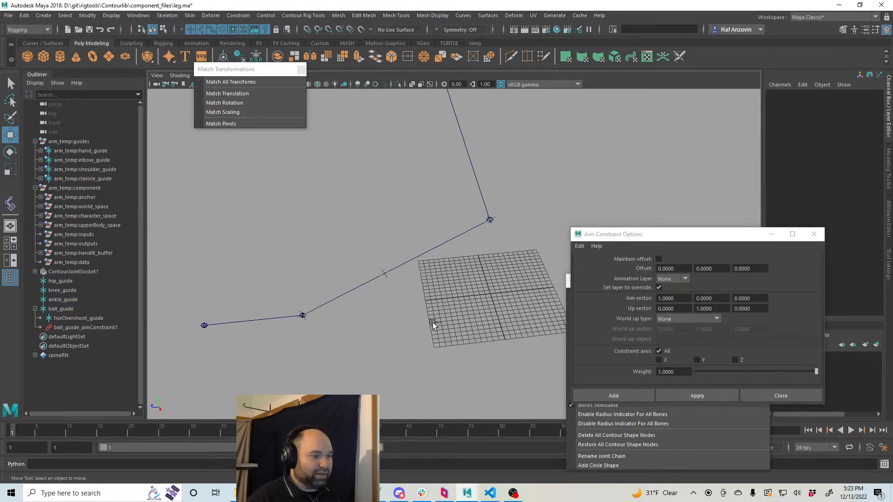
- Aim-constrain ankle_guide to ball_guide with aim vector 1, 0, 0, up vector 0, 1, 0 and world up type None
{"action": "left_click", "coordinate": [443, 298]}
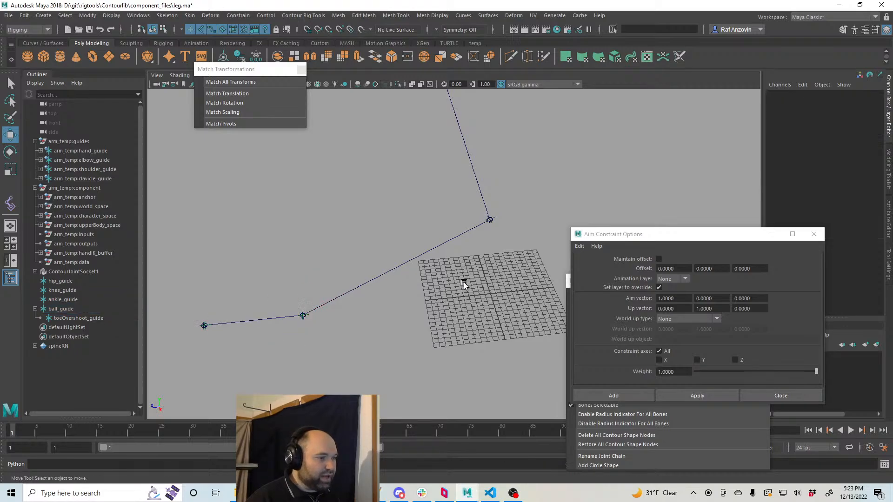
{"action": "left_click", "coordinate": [313, 318]}
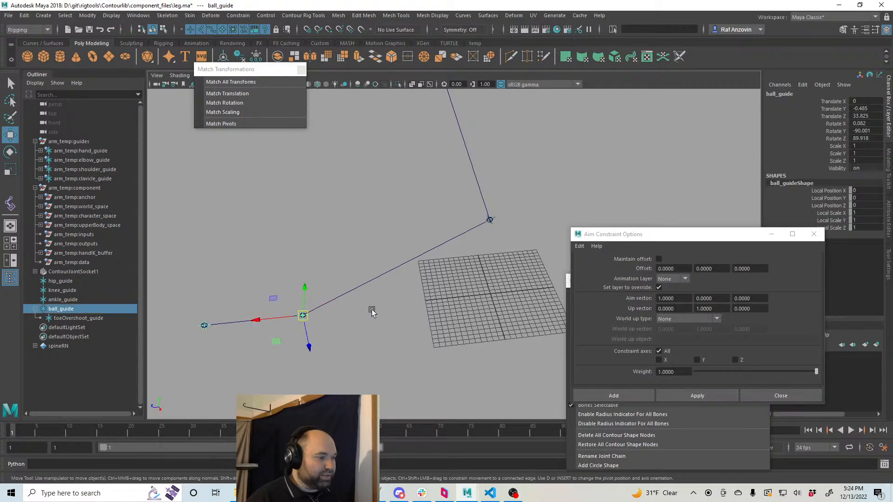
{"action": "left_click", "coordinate": [493, 218], "text": "shift"}
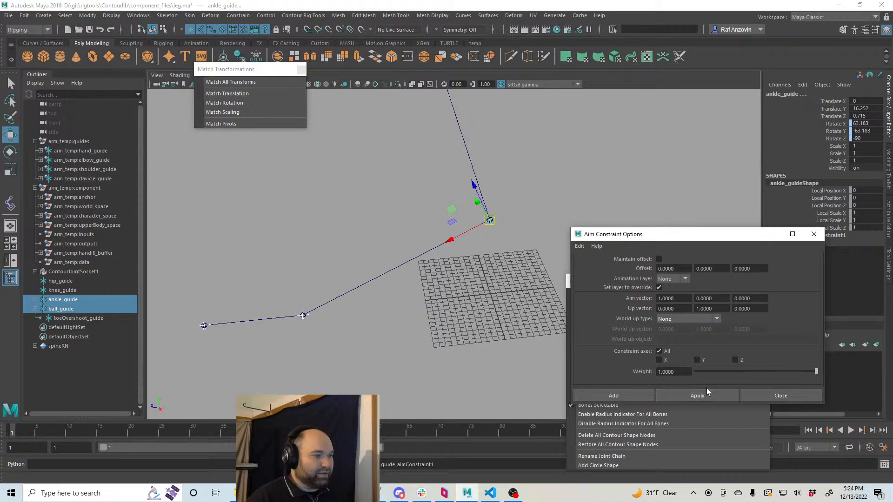
- Examine ankle_guide's axis orientation along the leg chain from several angles
{"action": "left_click_drag", "start_coordinate": [484, 321], "coordinate": [461, 321], "text": "alt"}
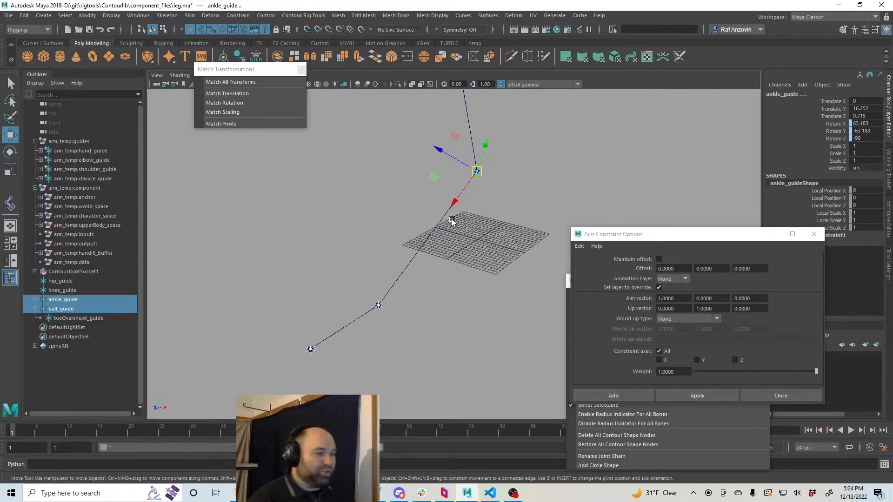
{"action": "left_click_drag", "start_coordinate": [454, 222], "coordinate": [441, 291], "text": "alt"}
{"action": "mouse_move", "coordinate": [441, 291]}
{"action": "right_mouse_down", "text": "alt"}
{"action": "mouse_move", "coordinate": [437, 297]}
{"action": "mouse_move", "coordinate": [453, 293]}
{"action": "right_mouse_up", "text": "alt"}
{"action": "left_click_drag", "start_coordinate": [452, 293], "coordinate": [432, 299], "text": "alt"}
{"action": "middle_click_drag", "start_coordinate": [384, 270], "coordinate": [411, 285], "text": "alt"}
{"action": "left_click_drag", "start_coordinate": [410, 284], "coordinate": [393, 278], "text": "alt"}
{"action": "middle_click_drag", "start_coordinate": [393, 278], "coordinate": [405, 281], "text": "alt"}
{"action": "right_click_drag", "start_coordinate": [405, 281], "coordinate": [409, 282], "text": "alt"}
{"action": "middle_click_drag", "start_coordinate": [409, 281], "coordinate": [417, 283], "text": "alt"}
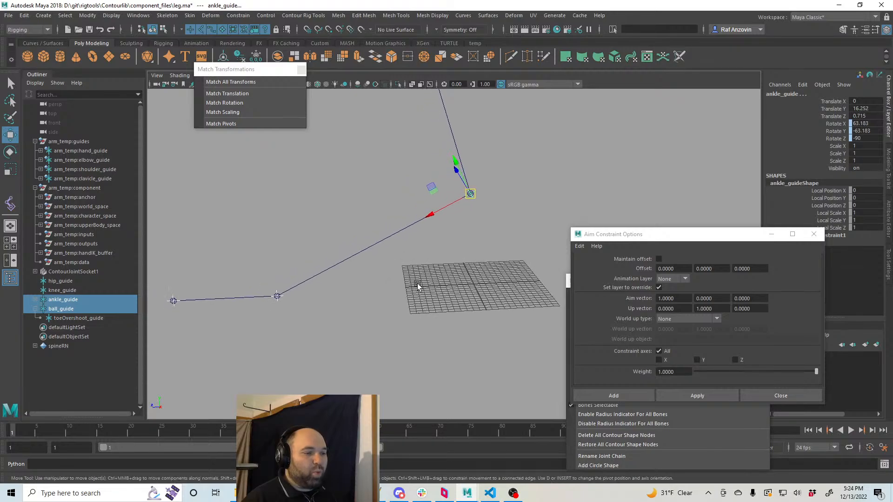
{"action": "left_click_drag", "start_coordinate": [417, 283], "coordinate": [402, 283], "text": "alt"}
{"action": "middle_click_drag", "start_coordinate": [403, 283], "coordinate": [404, 265], "text": "alt"}
{"action": "right_click_drag", "start_coordinate": [405, 265], "coordinate": [417, 273], "text": "alt"}
{"action": "middle_click_drag", "start_coordinate": [417, 274], "coordinate": [417, 282], "text": "alt"}
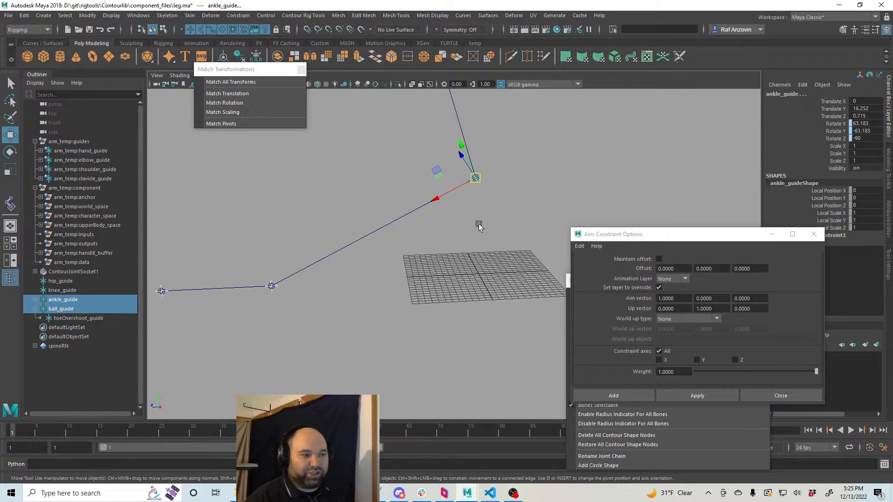
{"action": "left_click_drag", "start_coordinate": [479, 223], "coordinate": [463, 268], "text": "alt"}
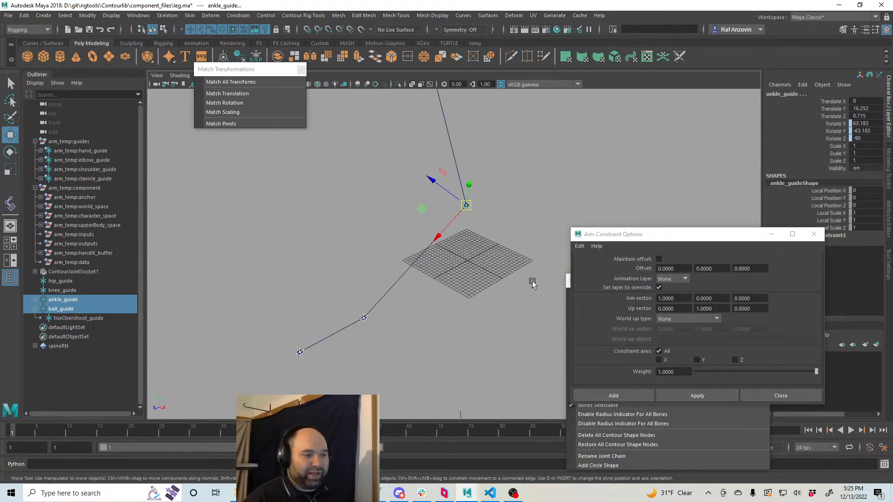
{"action": "left_click_drag", "start_coordinate": [518, 301], "coordinate": [425, 295], "text": "alt"}
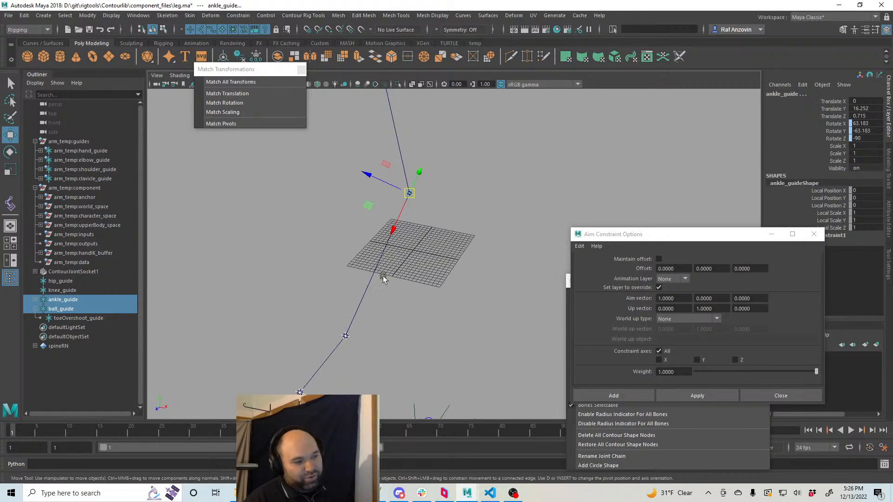
{"action": "left_click_drag", "start_coordinate": [488, 273], "coordinate": [401, 261], "text": "alt"}
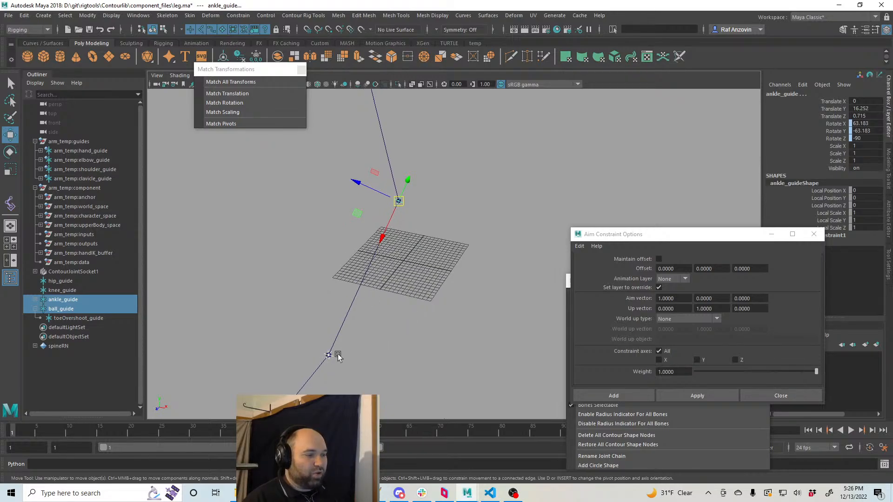
{"action": "middle_click_drag", "start_coordinate": [441, 302], "coordinate": [446, 307], "text": "alt"}
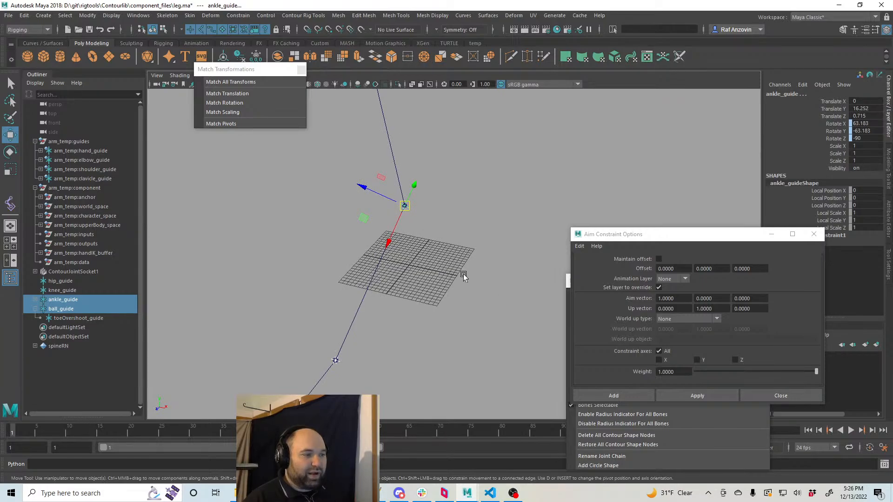
{"action": "middle_click_drag", "start_coordinate": [468, 278], "coordinate": [481, 271], "text": "alt"}
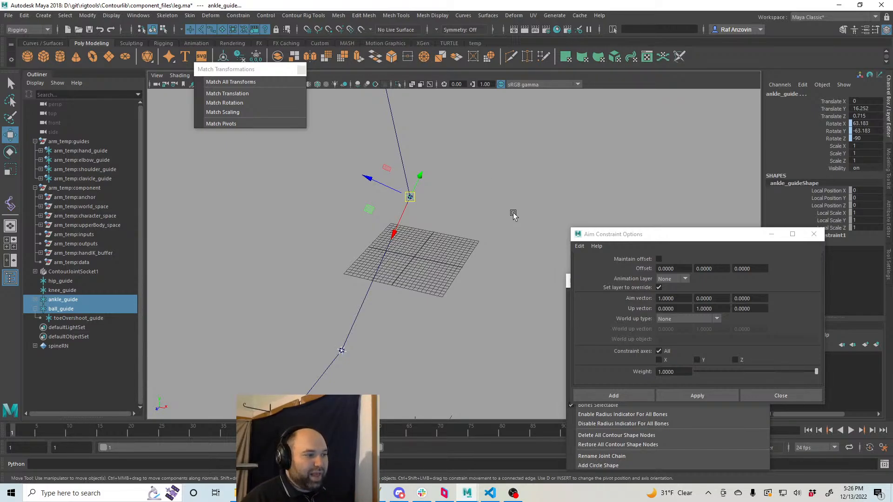
{"action": "right_click_drag", "start_coordinate": [514, 214], "coordinate": [475, 242], "text": "alt"}
{"action": "left_click_drag", "start_coordinate": [474, 242], "coordinate": [477, 278], "text": "alt"}
{"action": "middle_click_drag", "start_coordinate": [474, 269], "coordinate": [477, 282], "text": "alt"}
{"action": "right_click_drag", "start_coordinate": [477, 282], "coordinate": [453, 275], "text": "alt"}
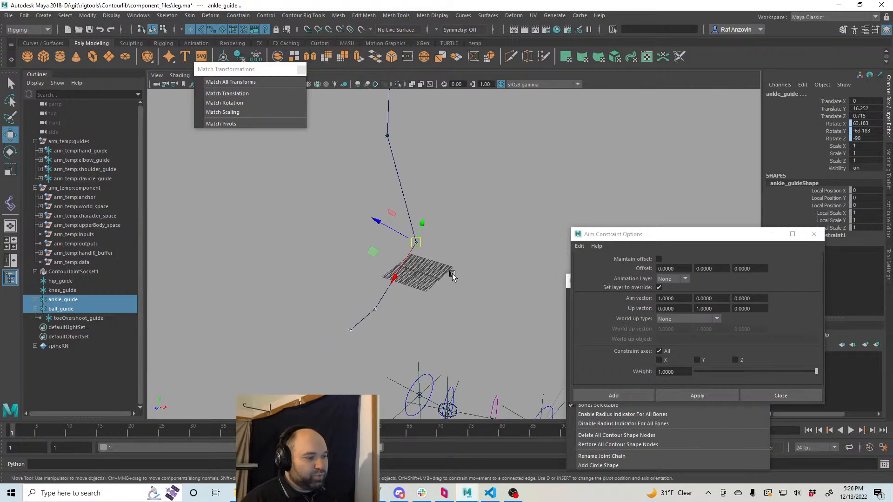
{"action": "left_click_drag", "start_coordinate": [453, 275], "coordinate": [465, 247], "text": "alt"}
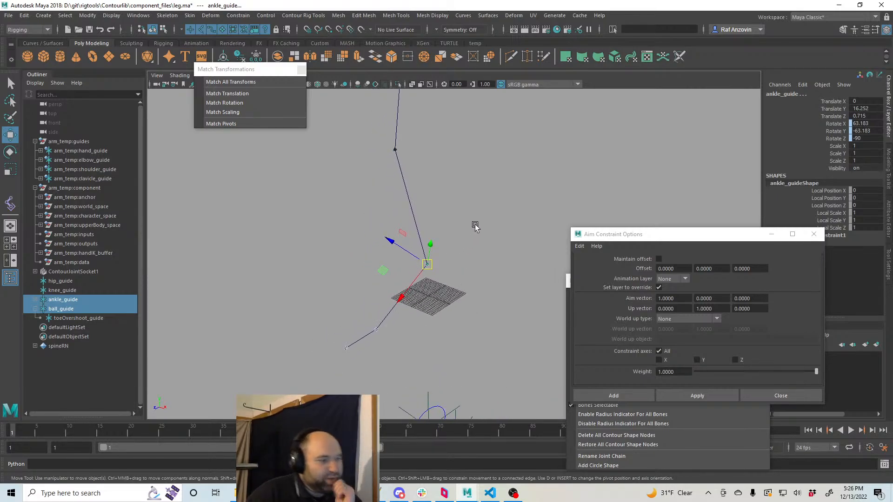
- Inspect the axis orientation of ContourJoint2 at the knee
{"action": "left_click", "coordinate": [395, 147]}
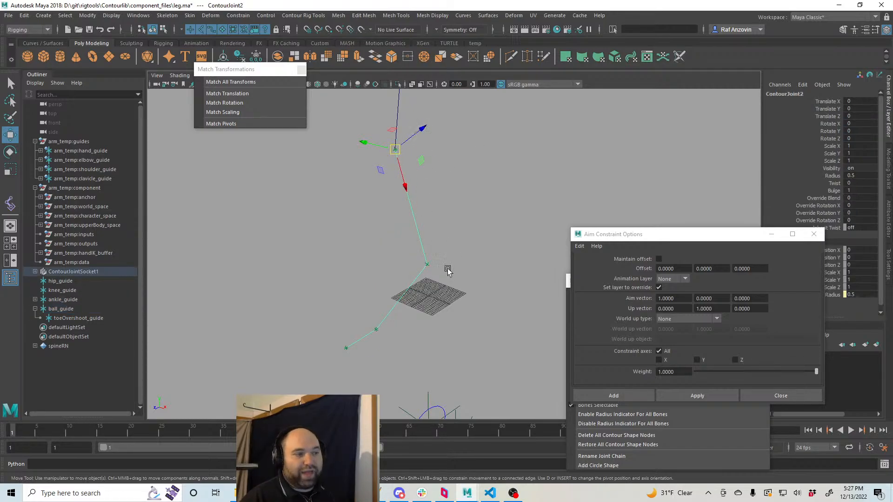
{"action": "left_click_drag", "start_coordinate": [439, 301], "coordinate": [465, 331], "text": "alt"}
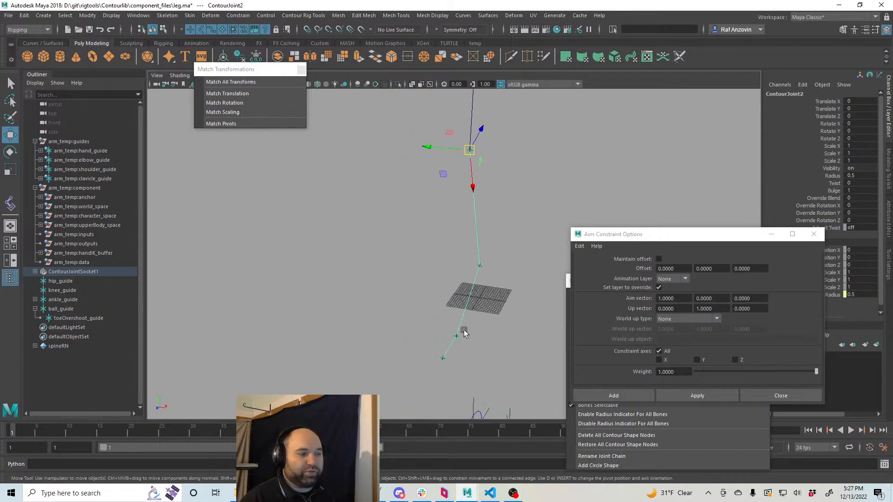
{"action": "left_click_drag", "start_coordinate": [508, 299], "coordinate": [488, 308], "text": "alt"}
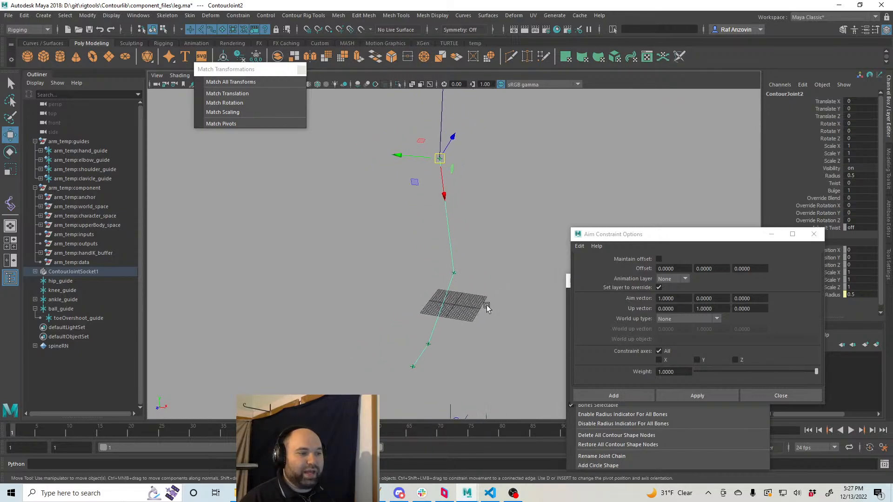
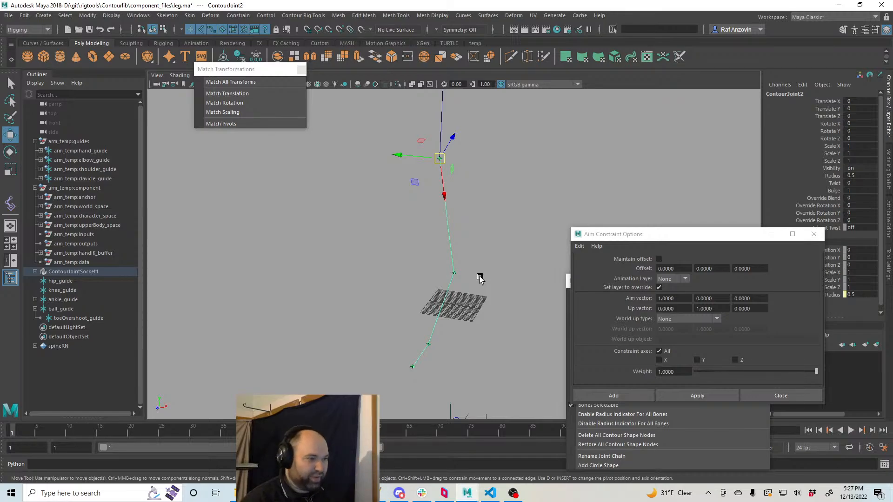
- Create an empty group at the origin and parent ankle_guide under it
{"action": "left_click", "coordinate": [479, 278]}
{"action": "right_click_drag", "start_coordinate": [491, 295], "coordinate": [527, 321], "text": "alt"}
{"action": "left_click_drag", "start_coordinate": [527, 322], "coordinate": [488, 279], "text": "alt"}
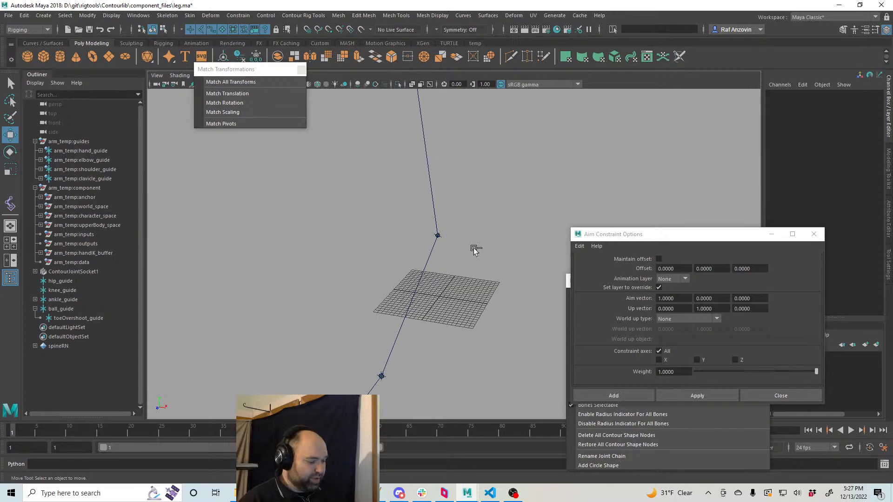
{"action": "key", "text": "ctrl+g"}
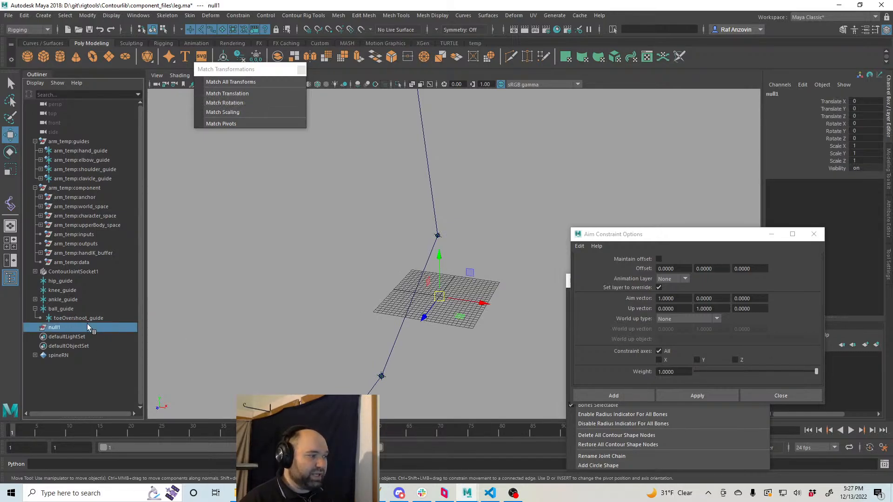
{"action": "left_click", "coordinate": [35, 309]}
{"action": "left_click", "coordinate": [60, 300]}
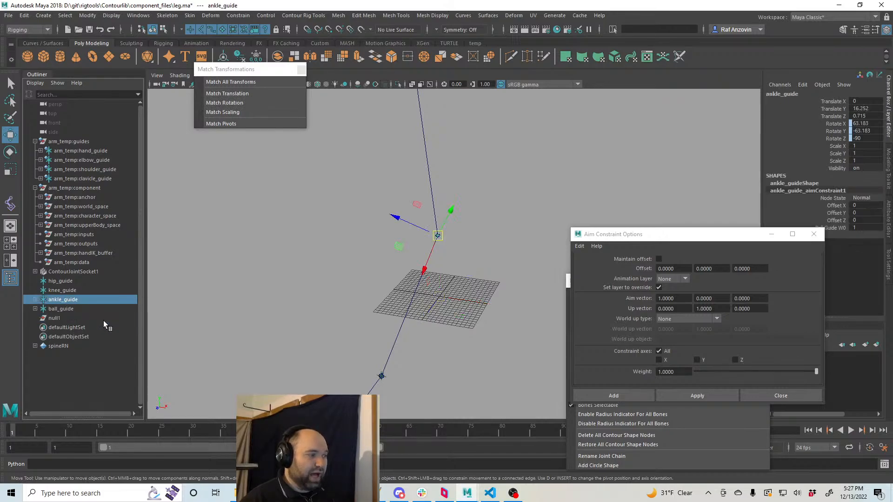
{"action": "middle_click_drag", "start_coordinate": [76, 303], "coordinate": [75, 318]}
- Rotate ankle_guide's parent group null1 to -90 degrees in Y
{"action": "left_click", "coordinate": [62, 311]}
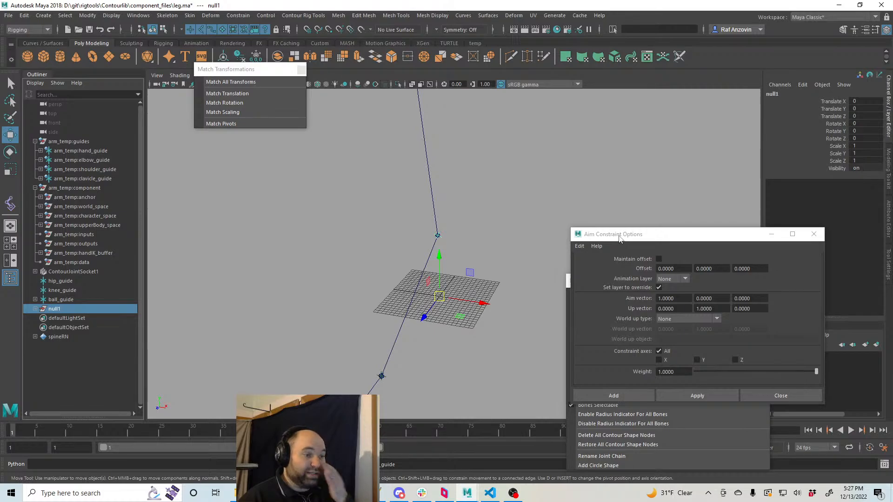
{"action": "left_click_drag", "start_coordinate": [619, 237], "coordinate": [646, 261]}
{"action": "key", "text": "e"}
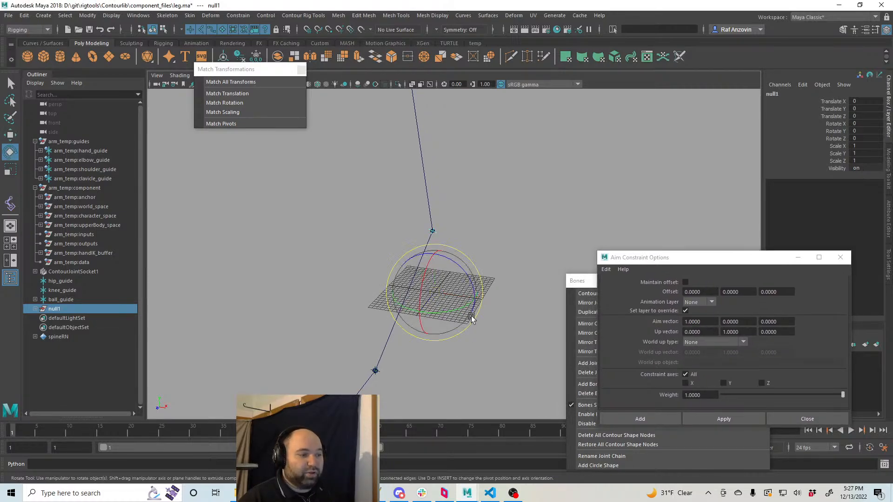
{"action": "left_click_drag", "start_coordinate": [465, 306], "coordinate": [410, 313]}
{"action": "left_click", "coordinate": [865, 131]}
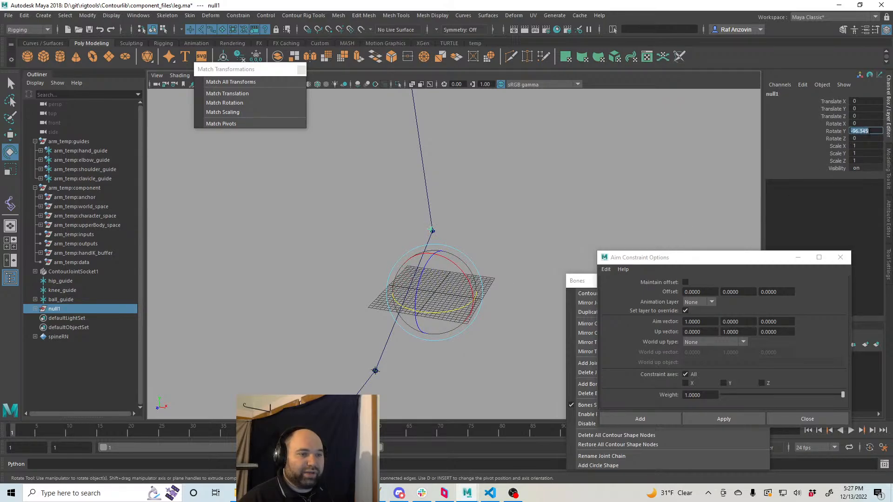
{"action": "type", "text": "-90"}
{"action": "key", "text": "Return"}
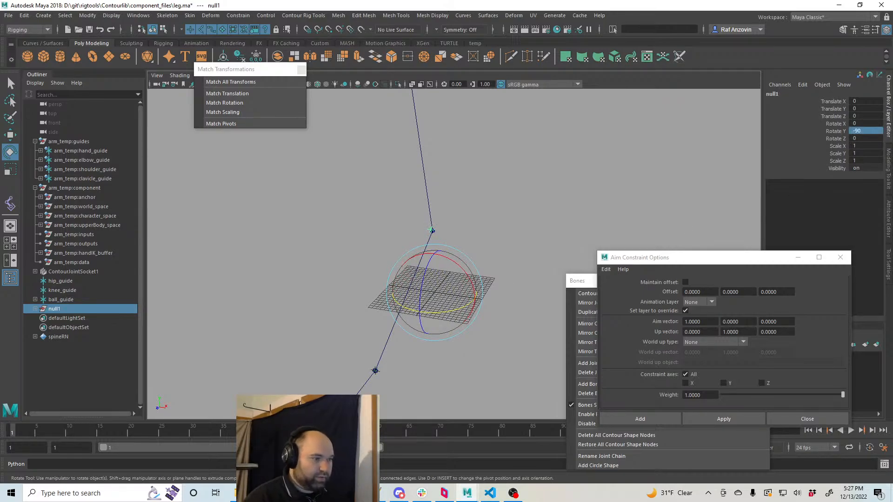
- Inspect the axis orientation of ContourJoint3 at the ankle for comparison with the rotated group
{"action": "middle_click_drag", "start_coordinate": [471, 326], "coordinate": [475, 286], "text": "alt"}
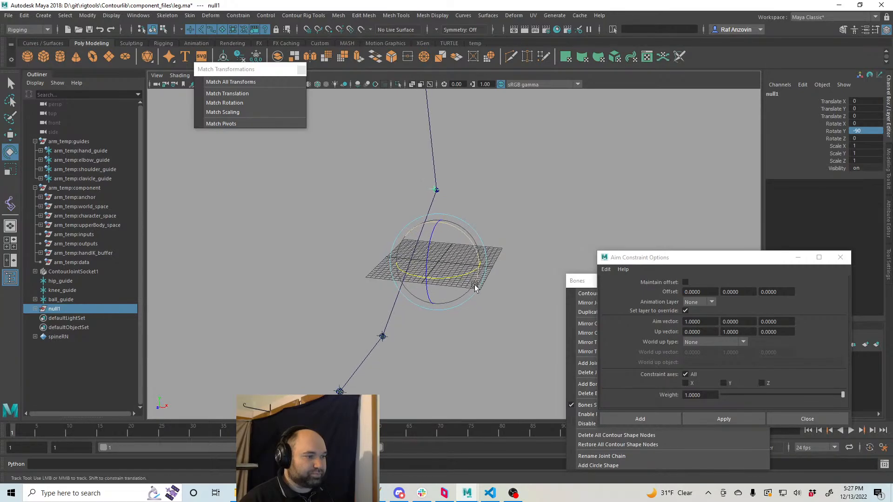
{"action": "left_click_drag", "start_coordinate": [475, 286], "coordinate": [469, 278], "text": "alt"}
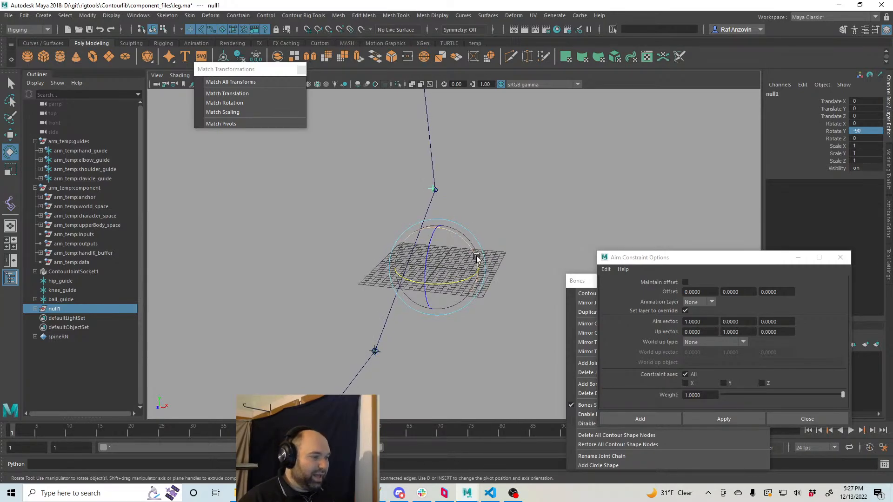
{"action": "left_click", "coordinate": [450, 199]}
{"action": "left_click_drag", "start_coordinate": [449, 196], "coordinate": [461, 219], "text": "alt"}
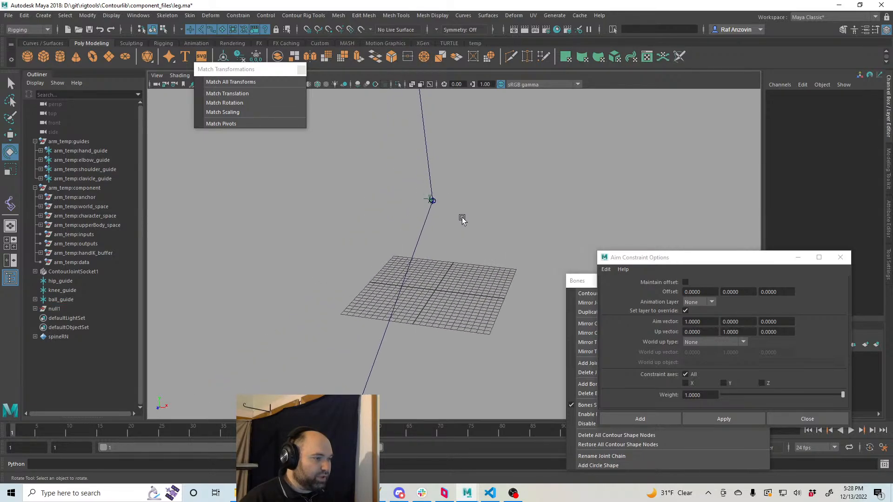
{"action": "left_click", "coordinate": [434, 205]}
{"action": "key", "text": "w"}
{"action": "left_click_drag", "start_coordinate": [465, 219], "coordinate": [465, 217], "text": "alt"}
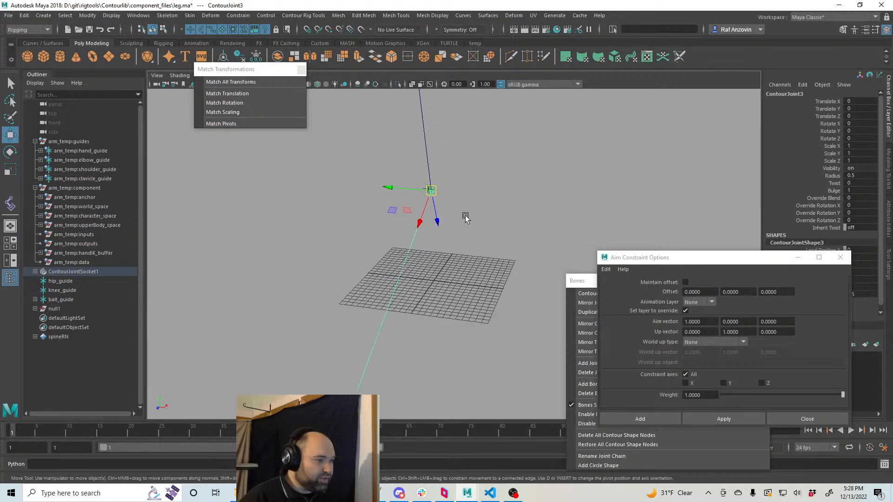
- Set null1's Rotate X to 90 and check ContourJoint3's axes against it
{"action": "left_click", "coordinate": [74, 308]}
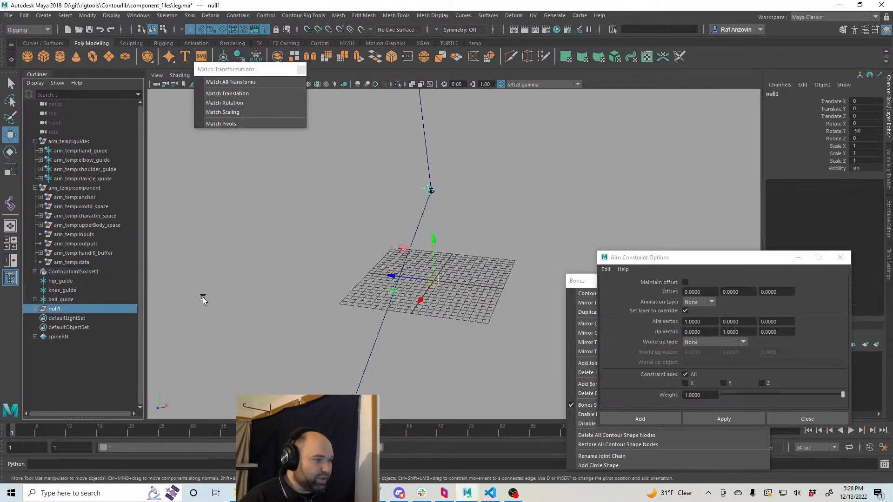
{"action": "key", "text": "e"}
{"action": "left_click_drag", "start_coordinate": [461, 255], "coordinate": [406, 241]}
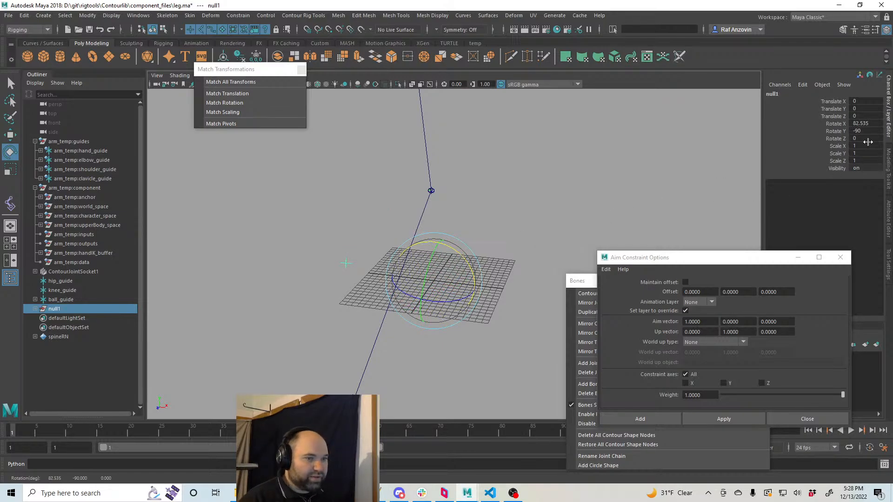
{"action": "double_click", "coordinate": [867, 123]}
{"action": "type", "text": "90"}
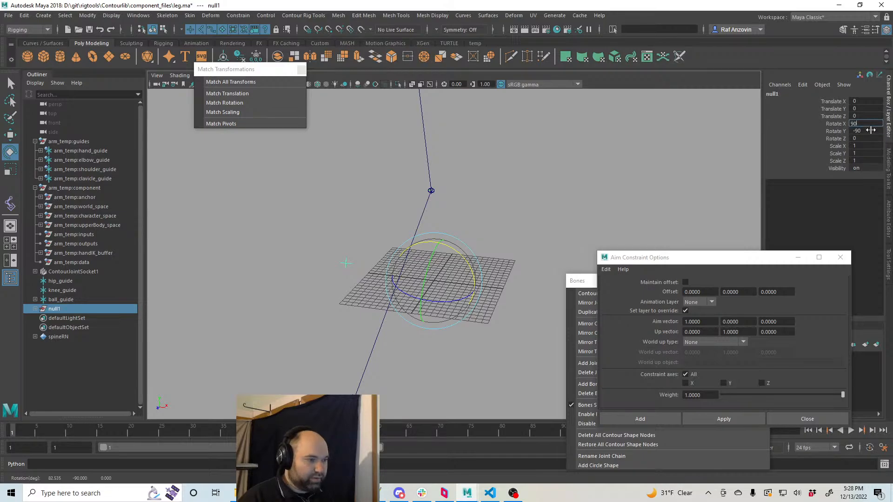
{"action": "key", "text": "Return"}
{"action": "key", "text": "w"}
{"action": "left_click_drag", "start_coordinate": [447, 260], "coordinate": [407, 159], "text": "alt"}
{"action": "left_click", "coordinate": [405, 159]}
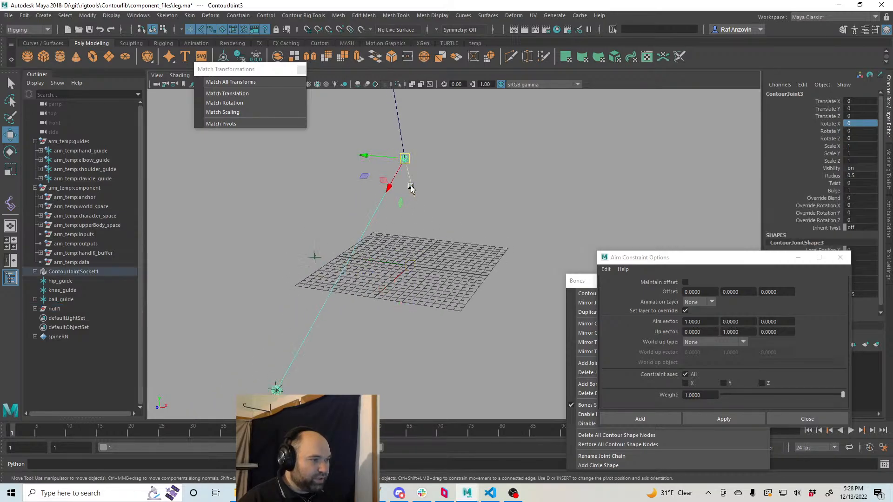
{"action": "left_click", "coordinate": [476, 179]}
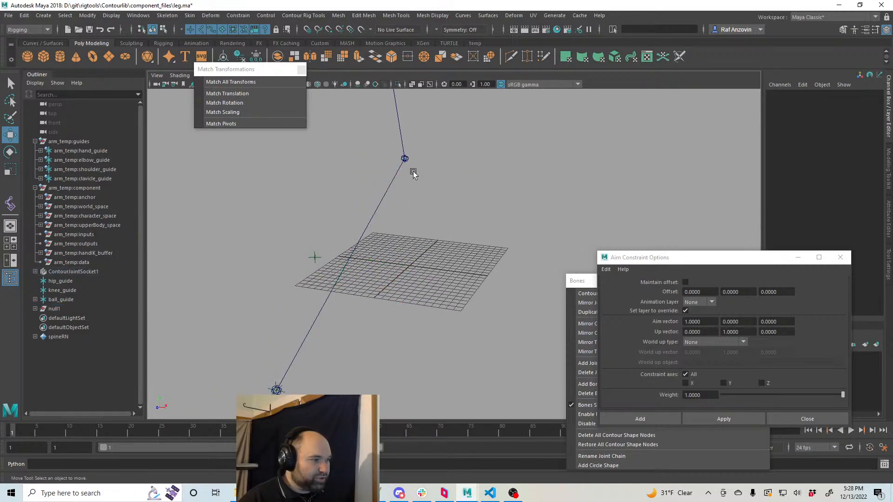
- Match ankle_guide's translation to ContourJoint3 and check the guide's rotation
{"action": "left_click", "coordinate": [318, 256]}
{"action": "left_click", "coordinate": [406, 157], "text": "shift"}
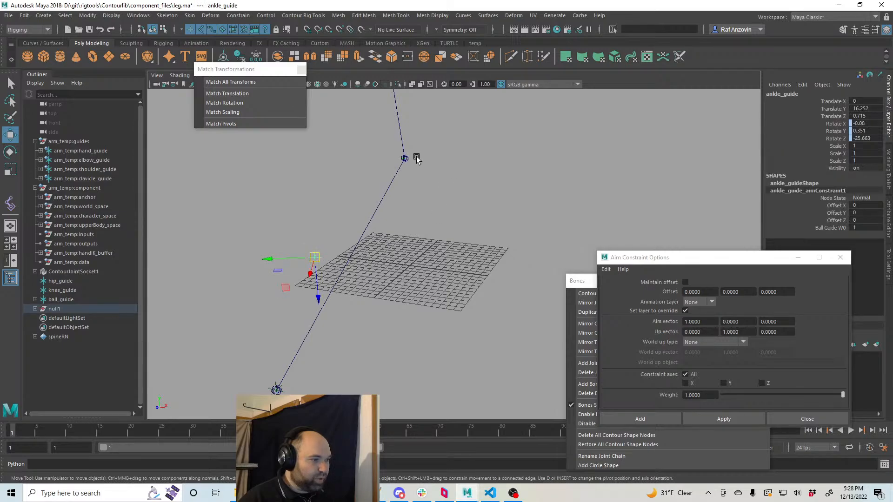
{"action": "left_click", "coordinate": [407, 158], "text": "shift"}
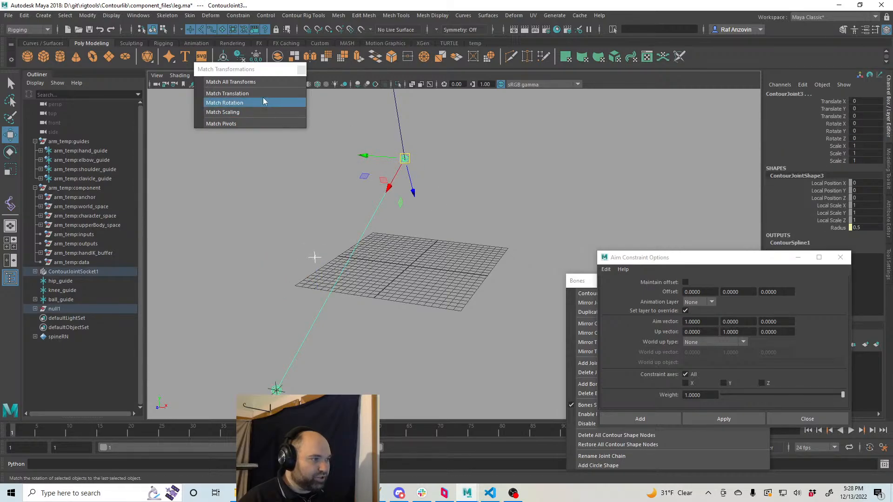
{"action": "left_click", "coordinate": [252, 93]}
{"action": "left_click", "coordinate": [569, 159]}
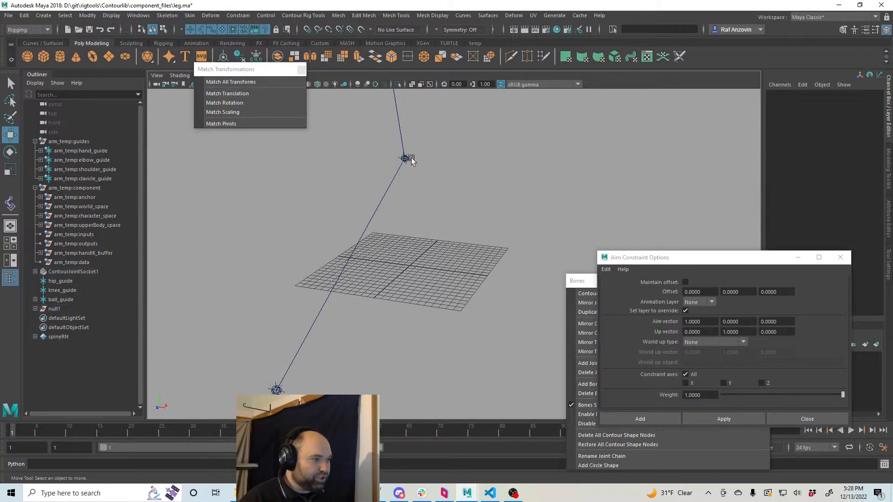
{"action": "left_click", "coordinate": [408, 158]}
{"action": "key", "text": "e"}
{"action": "left_click_drag", "start_coordinate": [544, 159], "coordinate": [556, 185], "text": "alt"}
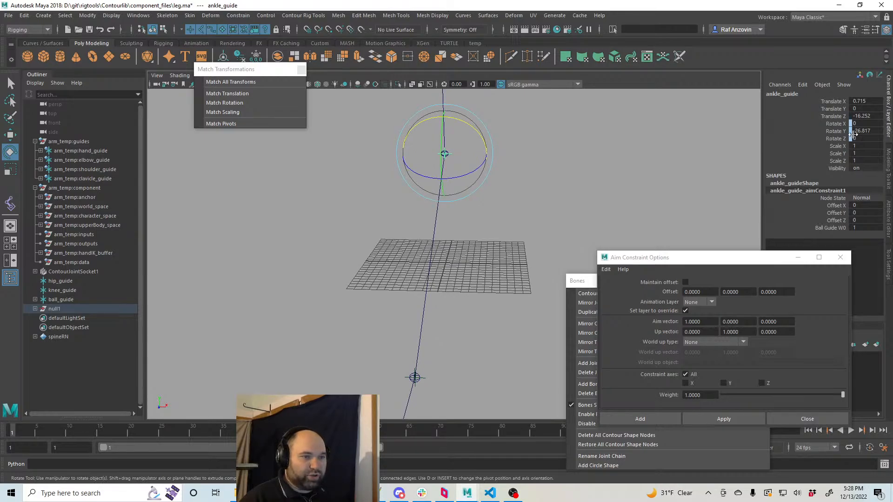
- Move ankle_guide freely away from ContourJoint3 to test how its aim constraint changes its rotation
{"action": "left_click", "coordinate": [564, 163]}
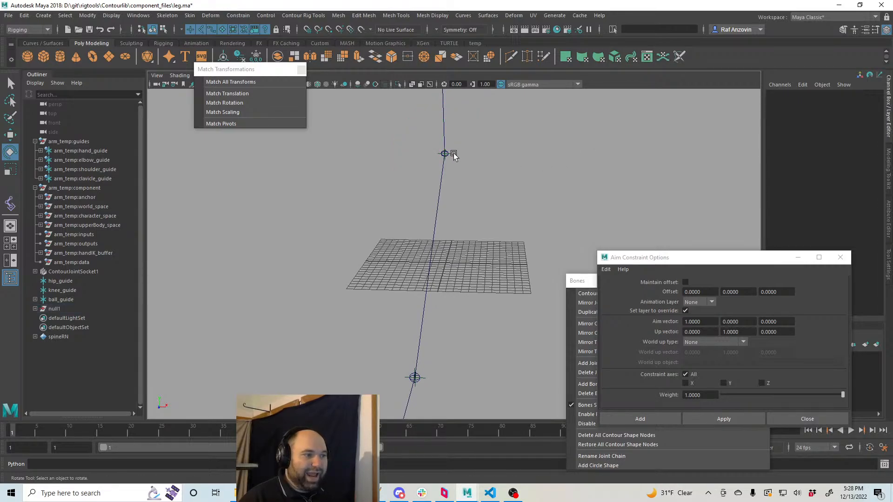
{"action": "left_click", "coordinate": [454, 154]}
{"action": "key", "text": "w"}
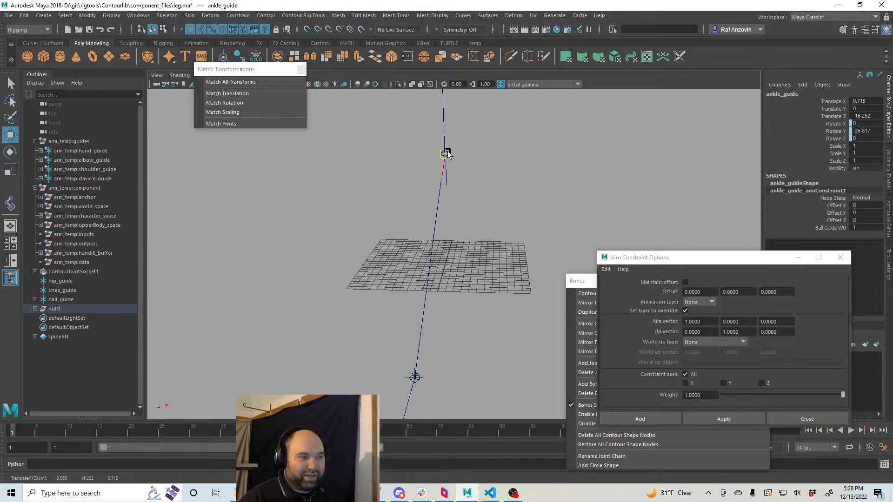
{"action": "left_click_drag", "start_coordinate": [446, 154], "coordinate": [482, 157]}
{"action": "key", "text": "e"}
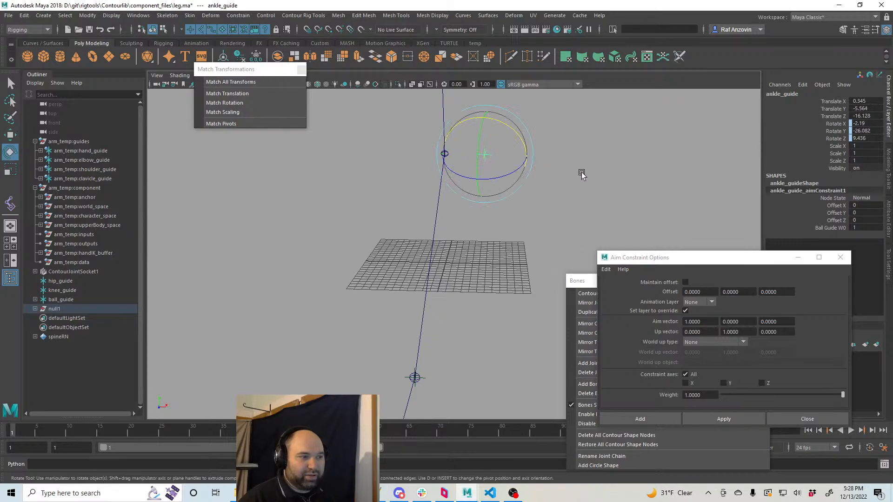
{"action": "left_click_drag", "start_coordinate": [596, 181], "coordinate": [626, 179], "text": "alt"}
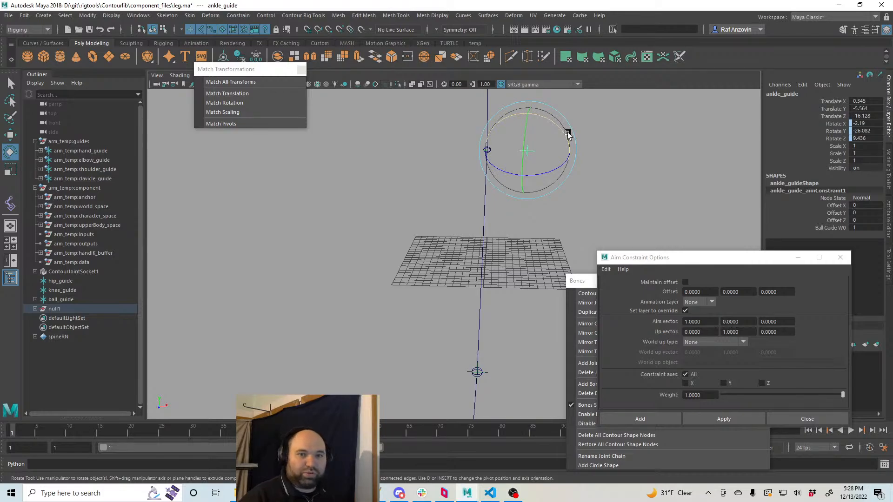
{"action": "key", "text": "w"}
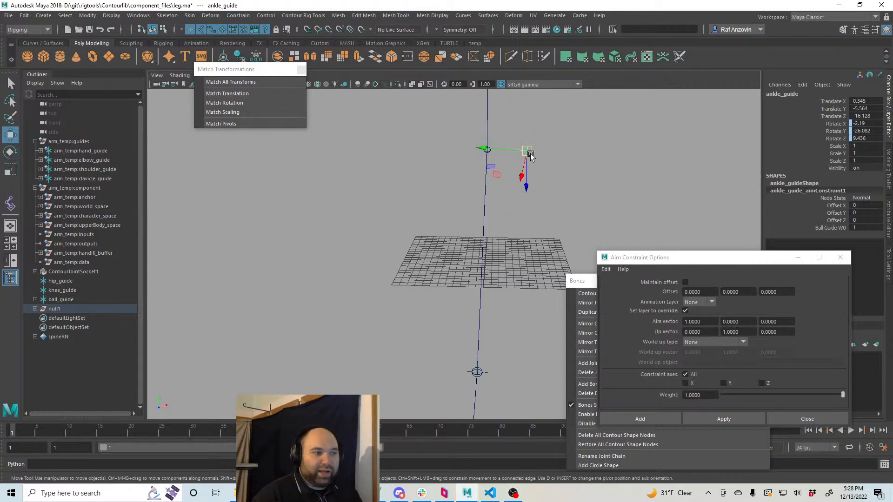
{"action": "left_click_drag", "start_coordinate": [529, 152], "coordinate": [594, 218]}
{"action": "key", "text": "e"}
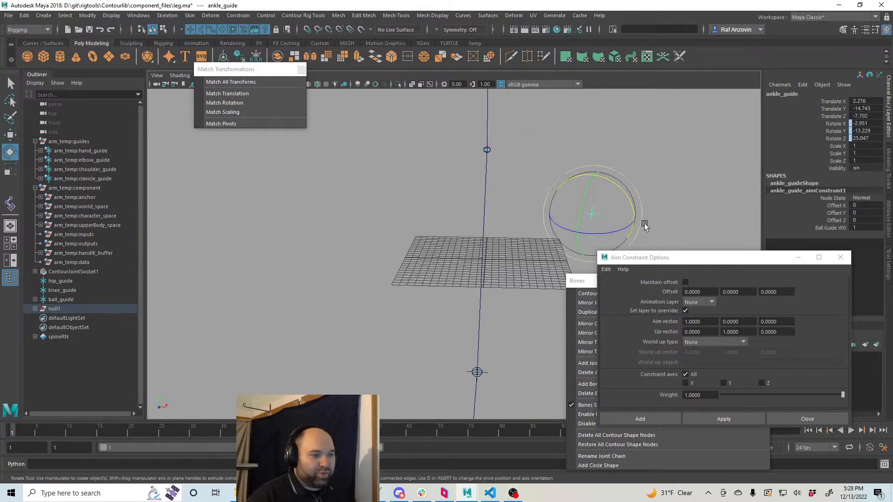
{"action": "middle_click_drag", "start_coordinate": [680, 216], "coordinate": [683, 197], "text": "alt"}
{"action": "left_click_drag", "start_coordinate": [683, 196], "coordinate": [637, 119], "text": "alt"}
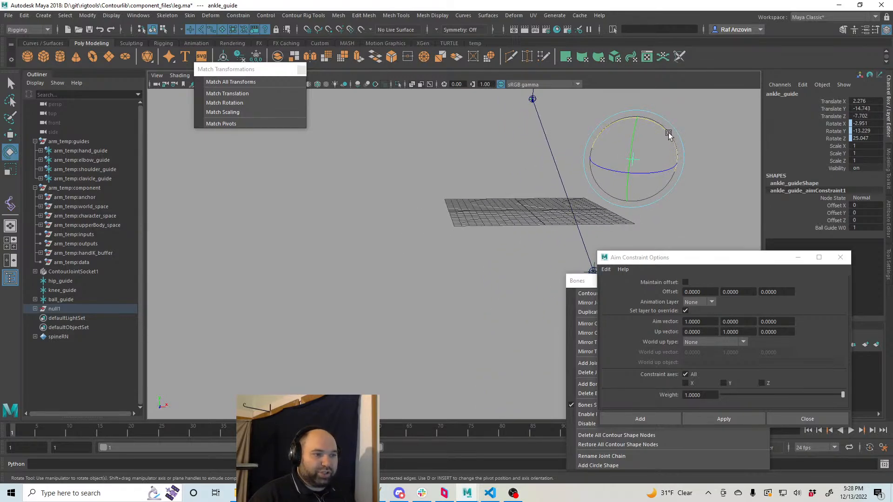
{"action": "left_click_drag", "start_coordinate": [601, 197], "coordinate": [571, 213], "text": "alt"}
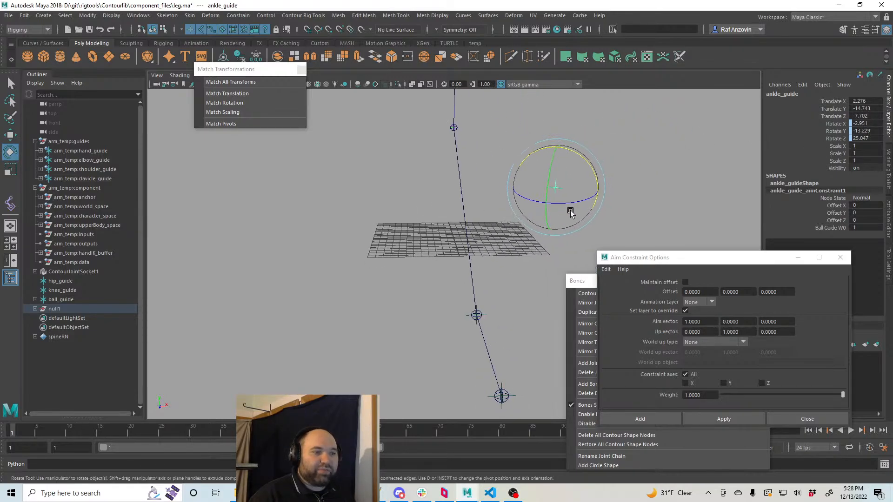
- Undo the test moves of ankle_guide and review its axes along the leg chain
{"action": "key", "text": "ctrl+z"}
{"action": "key", "text": "ctrl+z"}
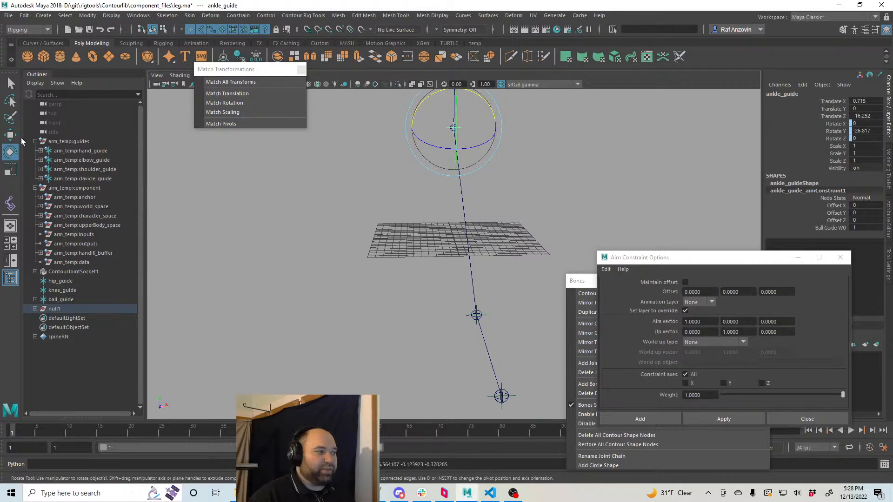
{"action": "key", "text": "w"}
{"action": "left_click_drag", "start_coordinate": [532, 181], "coordinate": [484, 257], "text": "alt"}
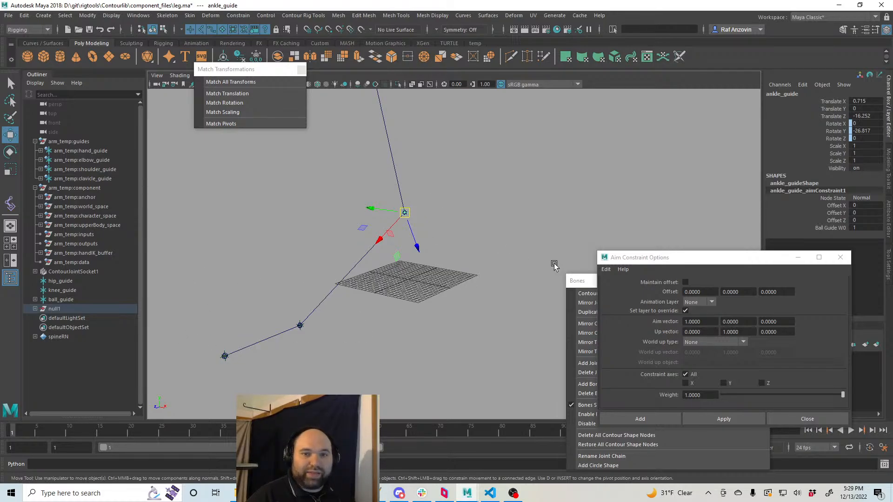
{"action": "mouse_move", "coordinate": [495, 247]}
{"action": "left_mouse_down", "text": "alt"}
{"action": "mouse_move", "coordinate": [512, 293]}
{"action": "mouse_move", "coordinate": [470, 327]}
{"action": "mouse_move", "coordinate": [492, 262]}
{"action": "left_mouse_up", "text": "alt"}
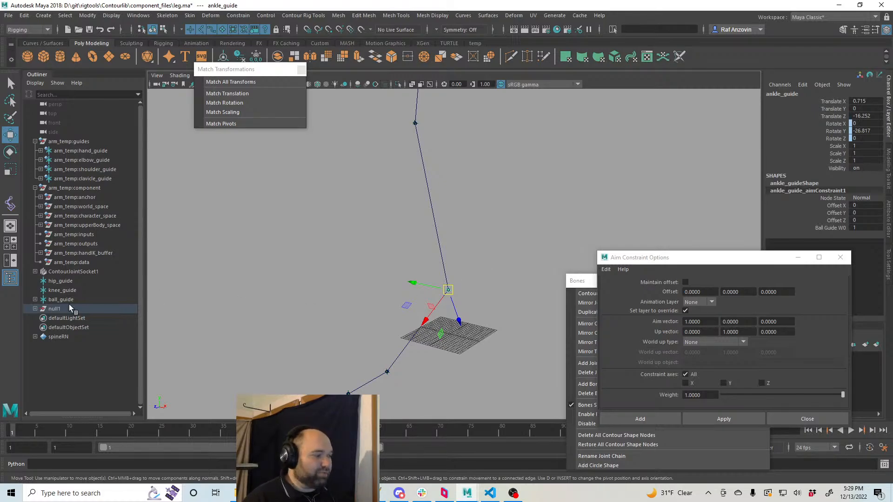
- Rename the group null1 to ankle_guideOrienter
{"action": "left_click", "coordinate": [35, 309]}
{"action": "double_click", "coordinate": [56, 309]}
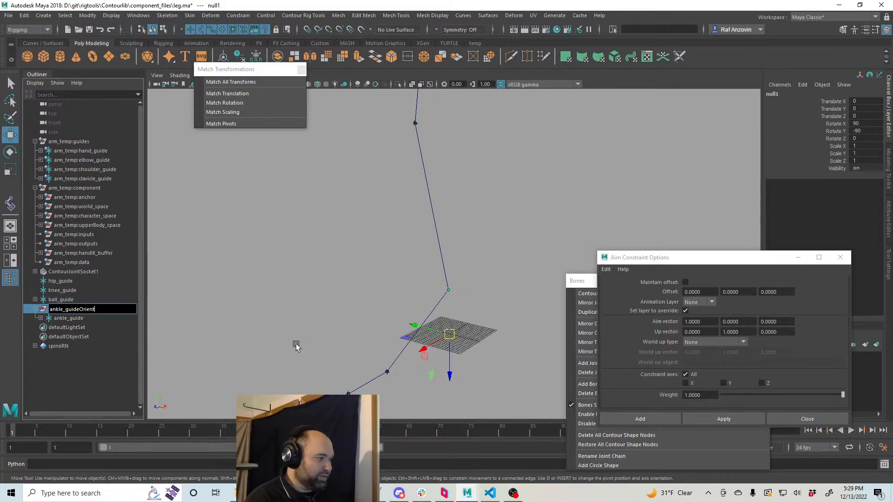
{"action": "type", "text": "er"}
{"action": "key", "text": "Return"}
{"action": "left_click", "coordinate": [36, 309]}
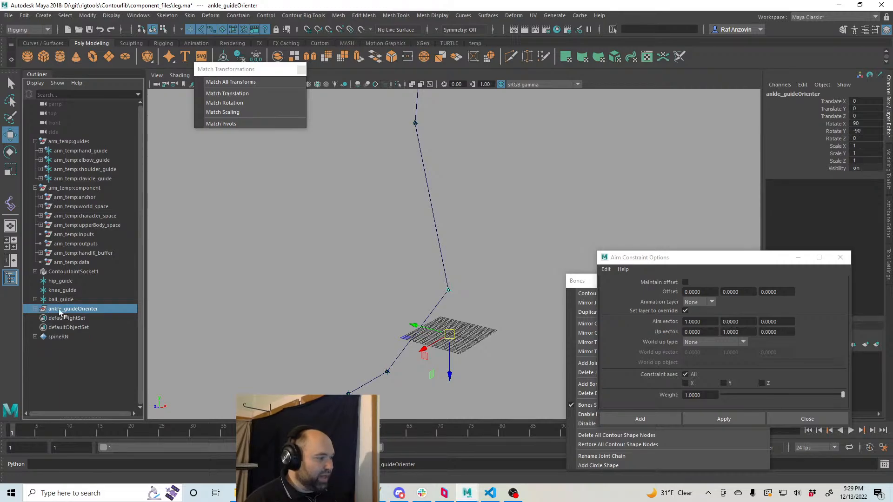
- Select knee_guide and examine its axis orientation relative to the hip, knee and ankle joints
{"action": "left_click", "coordinate": [74, 292]}
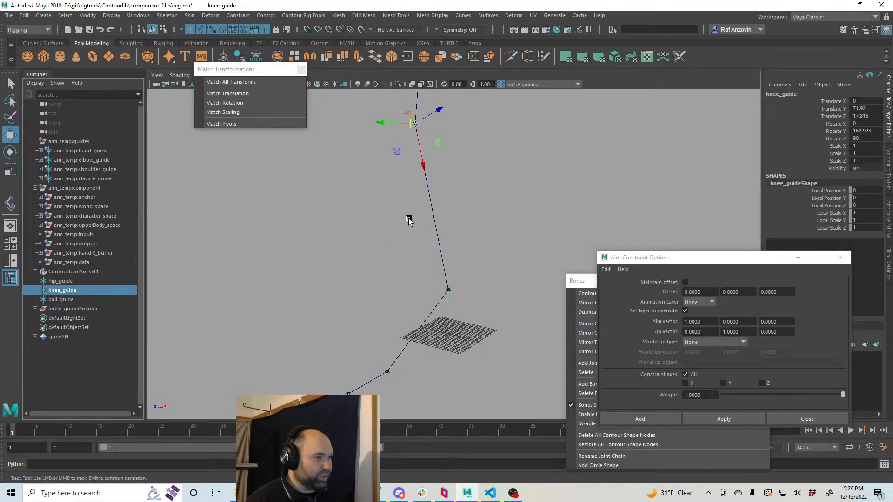
{"action": "left_click_drag", "start_coordinate": [409, 216], "coordinate": [421, 239], "text": "alt"}
{"action": "middle_click_drag", "start_coordinate": [420, 230], "coordinate": [415, 267], "text": "alt"}
{"action": "right_click_drag", "start_coordinate": [415, 267], "coordinate": [409, 234], "text": "alt"}
{"action": "middle_click_drag", "start_coordinate": [406, 271], "coordinate": [409, 287], "text": "alt"}
{"action": "right_click_drag", "start_coordinate": [451, 290], "coordinate": [428, 297], "text": "alt"}
{"action": "middle_click_drag", "start_coordinate": [464, 281], "coordinate": [452, 302], "text": "alt"}
{"action": "mouse_move", "coordinate": [451, 303]}
{"action": "left_mouse_down", "text": "alt"}
{"action": "mouse_move", "coordinate": [411, 302]}
{"action": "mouse_move", "coordinate": [457, 302]}
{"action": "mouse_move", "coordinate": [446, 300]}
{"action": "left_mouse_up", "text": "alt"}
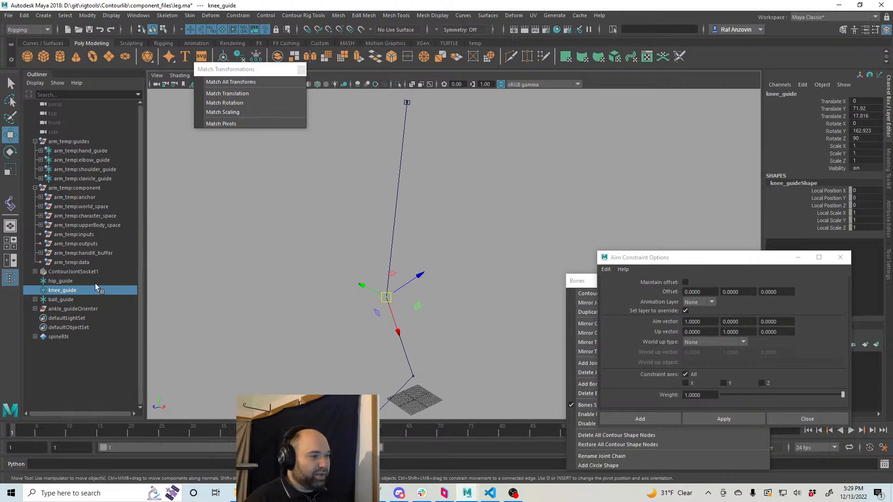
{"action": "left_click_drag", "start_coordinate": [493, 317], "coordinate": [450, 294], "text": "alt"}
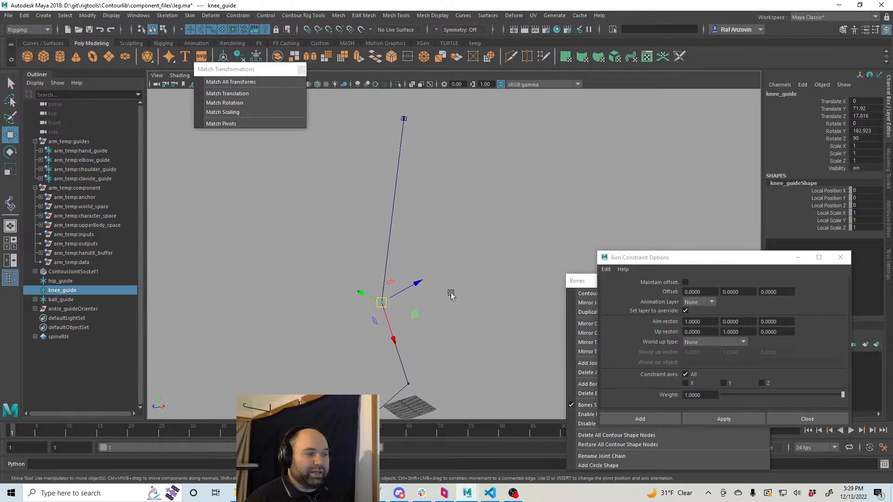
{"action": "key", "text": "alt"}
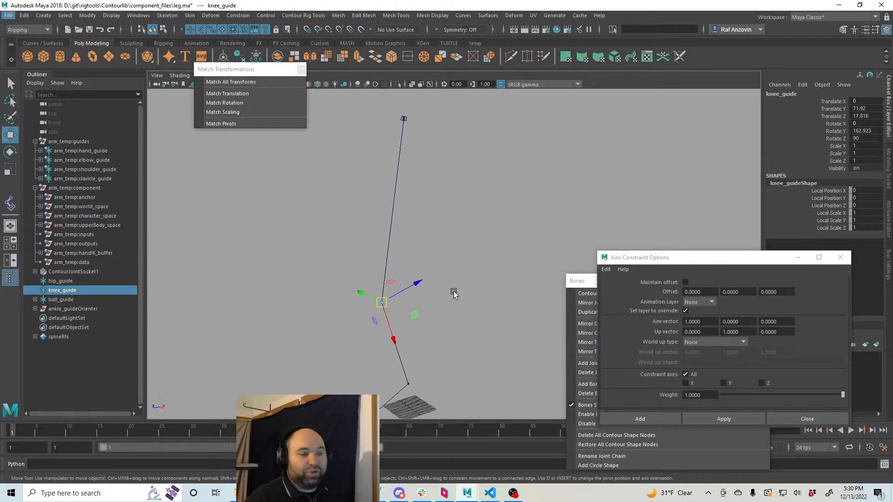
{"action": "middle_click_drag", "start_coordinate": [454, 292], "coordinate": [459, 279], "text": "alt"}
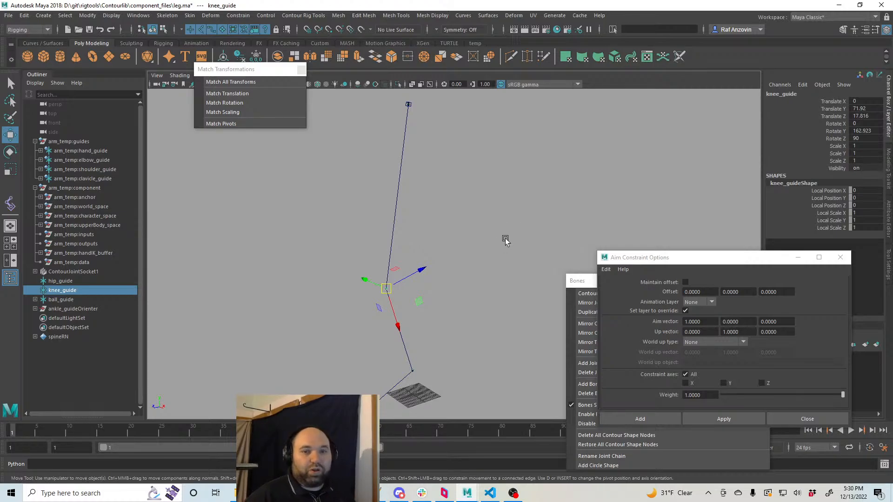
- Raise arm_temp:elbow_guide freely to test how the arm component's guides and controls re-aim
{"action": "left_click", "coordinate": [525, 270]}
{"action": "middle_click_drag", "start_coordinate": [517, 326], "coordinate": [458, 144], "text": "alt"}
{"action": "middle_click_drag", "start_coordinate": [512, 356], "coordinate": [501, 297], "text": "alt"}
{"action": "left_click", "coordinate": [433, 328]}
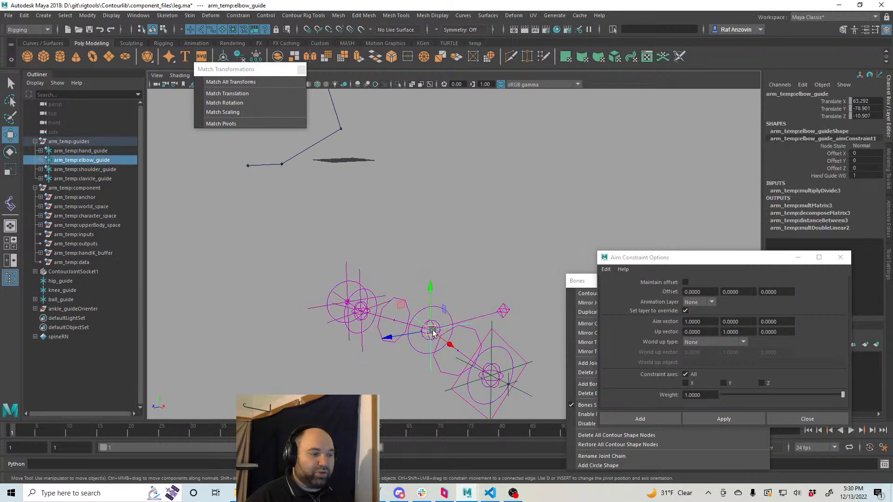
{"action": "left_click_drag", "start_coordinate": [432, 328], "coordinate": [435, 253]}
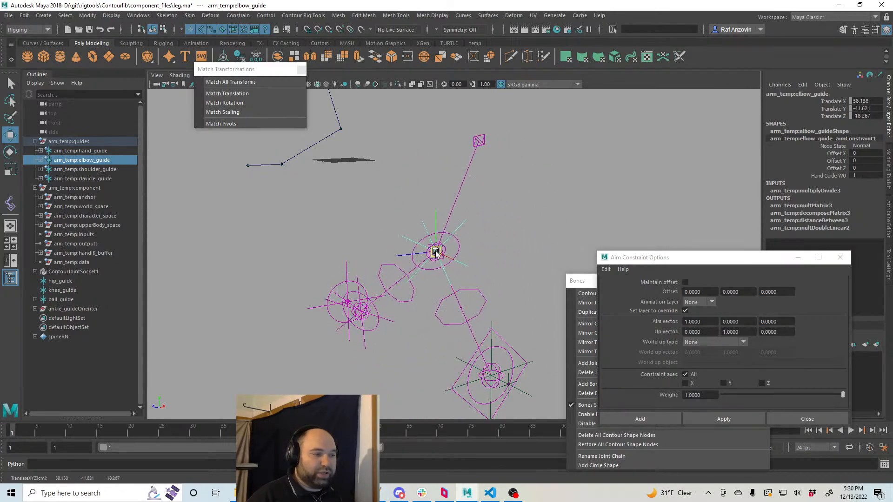
{"action": "middle_click_drag", "start_coordinate": [440, 358], "coordinate": [349, 321], "text": "alt"}
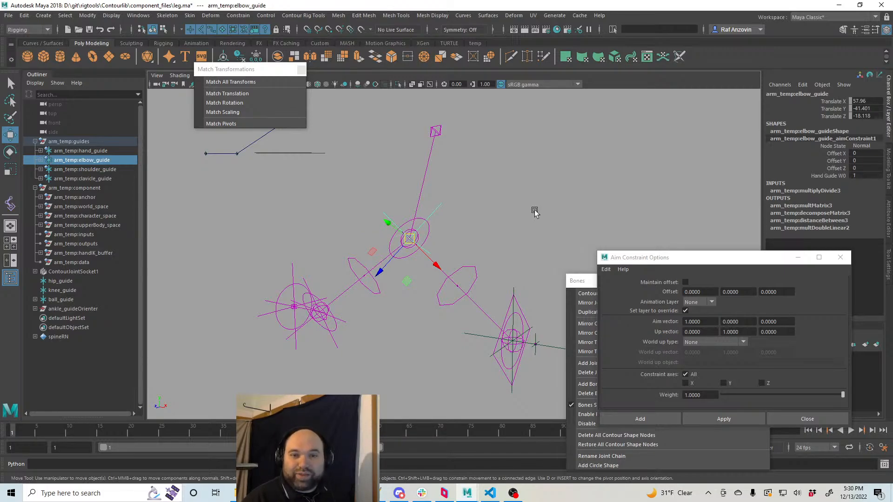
{"action": "middle_click_drag", "start_coordinate": [528, 210], "coordinate": [515, 213], "text": "alt"}
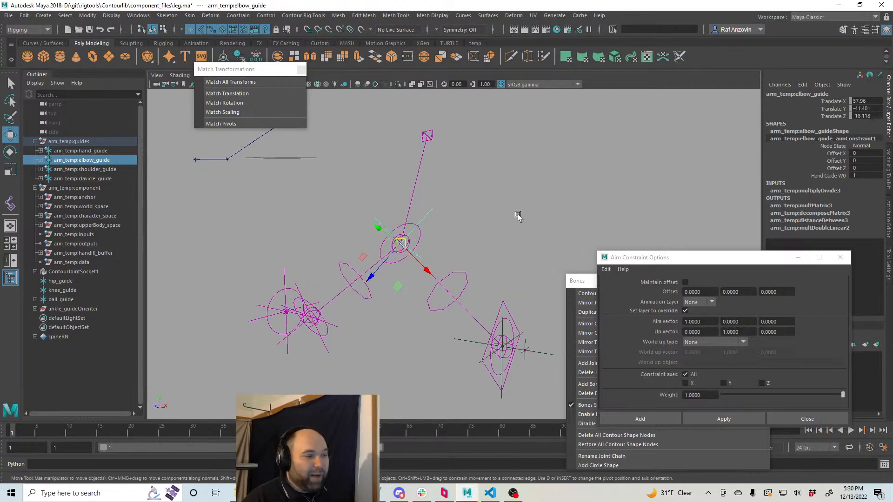
- Move arm_temp:elbow_guide farther up and examine the orientation of the arm controls from several angles
{"action": "left_click_drag", "start_coordinate": [403, 235], "coordinate": [411, 214]}
{"action": "left_click_drag", "start_coordinate": [438, 252], "coordinate": [299, 290], "text": "alt"}
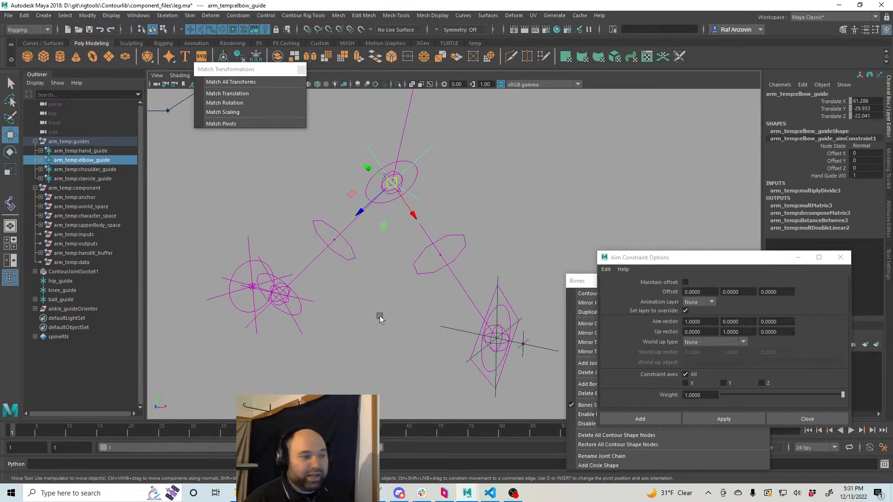
{"action": "left_click_drag", "start_coordinate": [380, 318], "coordinate": [383, 320], "text": "alt"}
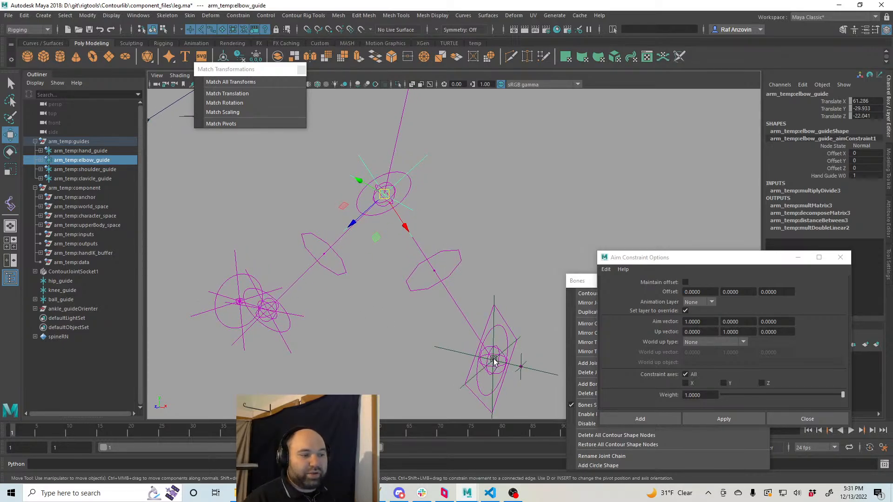
{"action": "scroll", "coordinate": [482, 368], "scroll_direction": "down", "scroll_amount": 3}
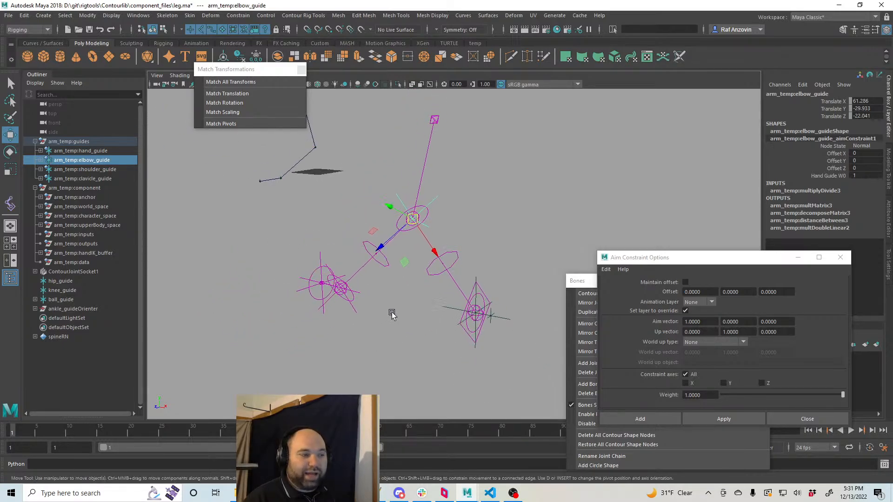
{"action": "left_click_drag", "start_coordinate": [390, 309], "coordinate": [399, 242], "text": "alt"}
{"action": "middle_click_drag", "start_coordinate": [399, 241], "coordinate": [390, 257], "text": "alt"}
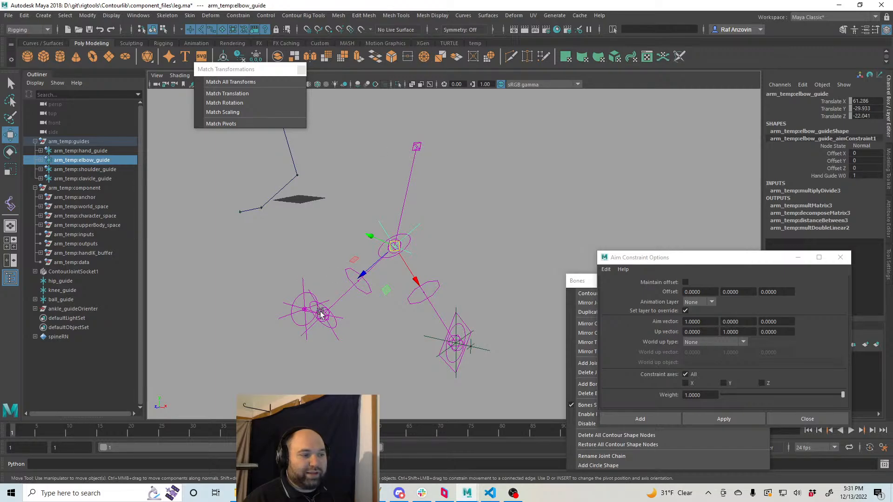
{"action": "scroll", "coordinate": [478, 265], "scroll_direction": "up", "scroll_amount": 4}
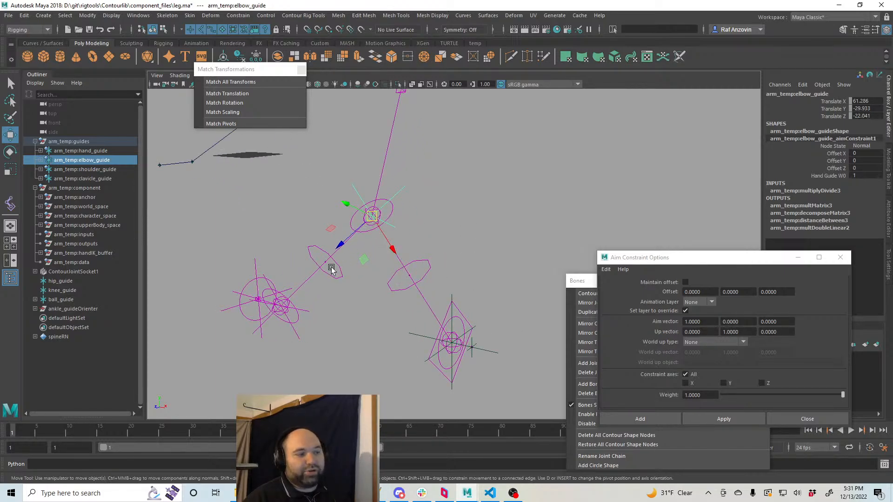
- Undo the test moves of arm_temp:elbow_guide
{"action": "key", "text": "ctrl+z"}
{"action": "key", "text": "ctrl+z"}
{"action": "key", "text": "ctrl+z"}
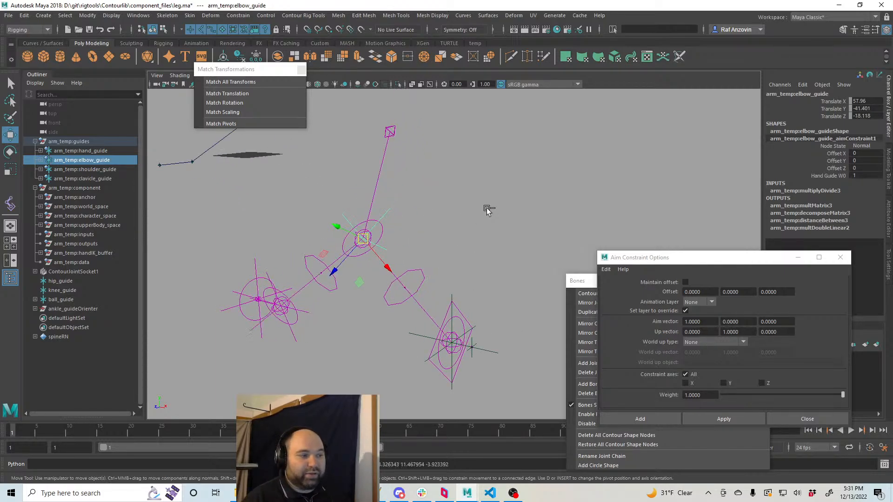
- Enlarge the ankle_guide, ball_guide, knee_guide and hip_guide locators by setting their local scale to 7.7 in X, Y and Z
{"action": "scroll", "coordinate": [465, 252], "scroll_direction": "down", "scroll_amount": 4}
{"action": "left_click_drag", "start_coordinate": [410, 269], "coordinate": [395, 351], "text": "alt"}
{"action": "left_click", "coordinate": [361, 374]}
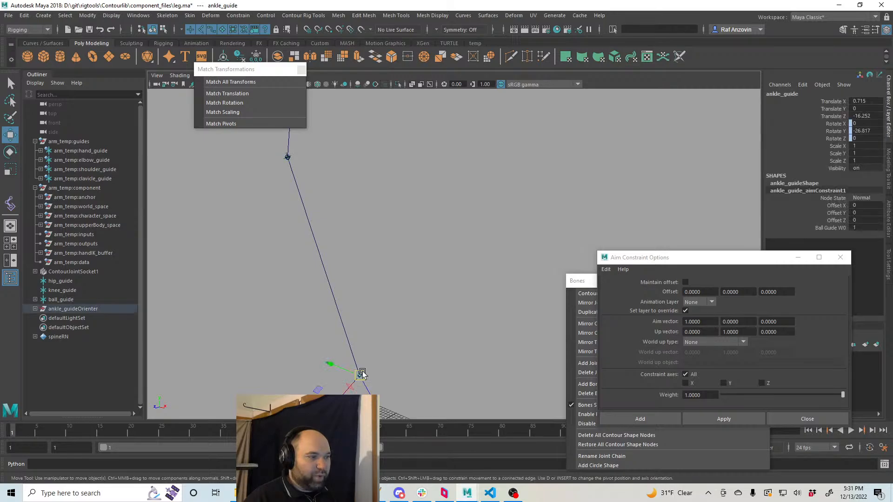
{"action": "left_click", "coordinate": [35, 309]}
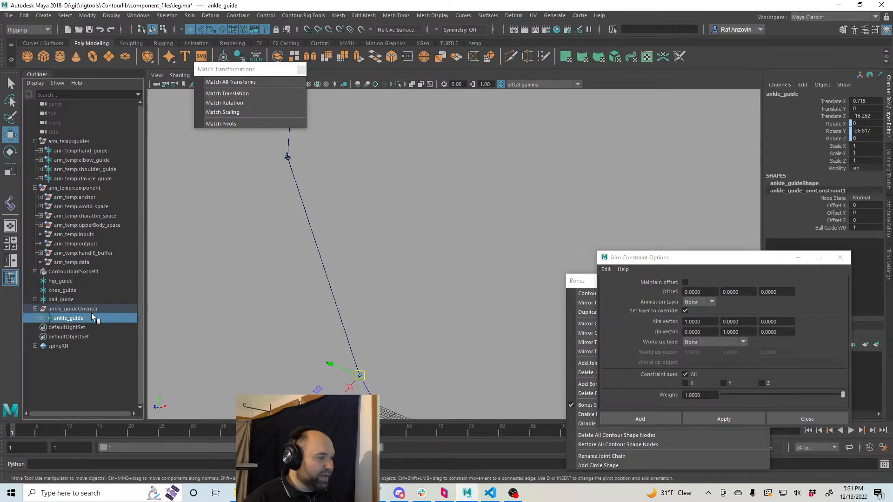
{"action": "left_click", "coordinate": [69, 299], "text": "ctrl"}
{"action": "left_click", "coordinate": [70, 290], "text": "ctrl"}
{"action": "left_click", "coordinate": [67, 281], "text": "ctrl"}
{"action": "left_click_drag", "start_coordinate": [704, 259], "coordinate": [692, 335]}
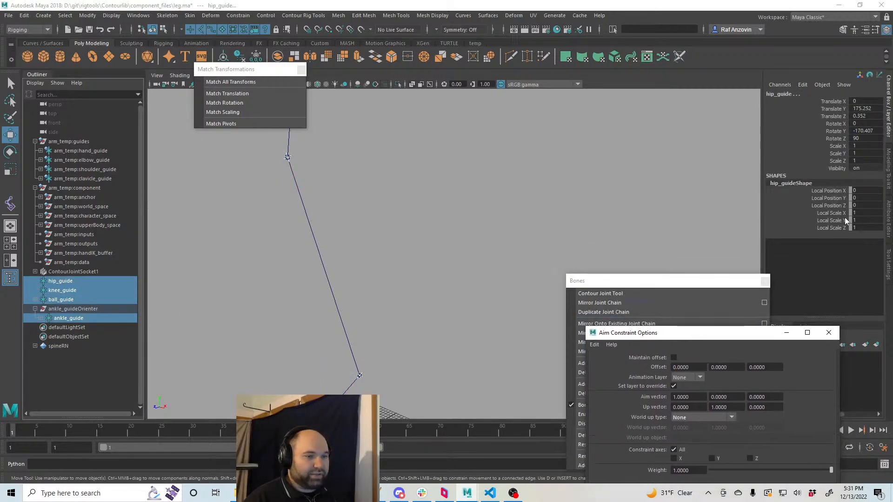
{"action": "left_click_drag", "start_coordinate": [843, 214], "coordinate": [841, 228]}
{"action": "middle_click_drag", "start_coordinate": [513, 197], "coordinate": [545, 201]}
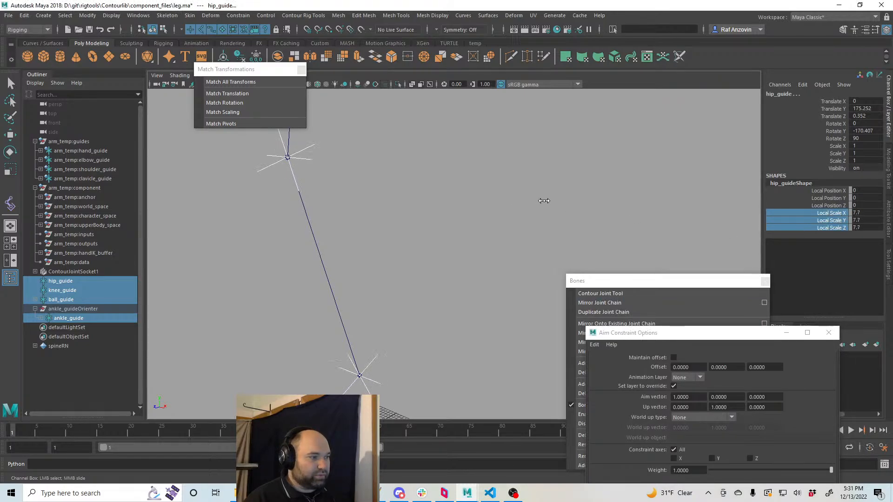
{"action": "right_click_drag", "start_coordinate": [545, 207], "coordinate": [408, 202], "text": "alt"}
{"action": "middle_click_drag", "start_coordinate": [425, 202], "coordinate": [432, 249], "text": "alt"}
{"action": "key", "text": "w"}
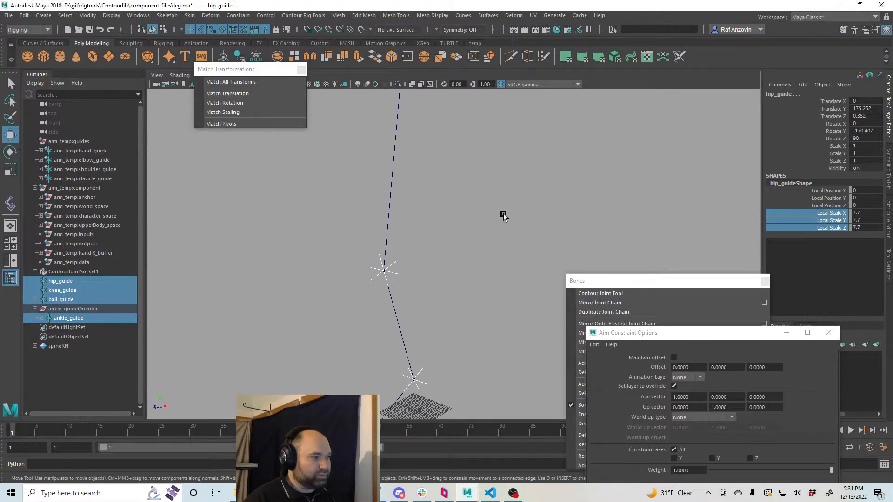
{"action": "left_click", "coordinate": [505, 218]}
- Examine the axis orientations of hip_guide, knee_guide and ankle_guide along the leg chain from several angles
{"action": "left_click_drag", "start_coordinate": [508, 230], "coordinate": [425, 252], "text": "alt"}
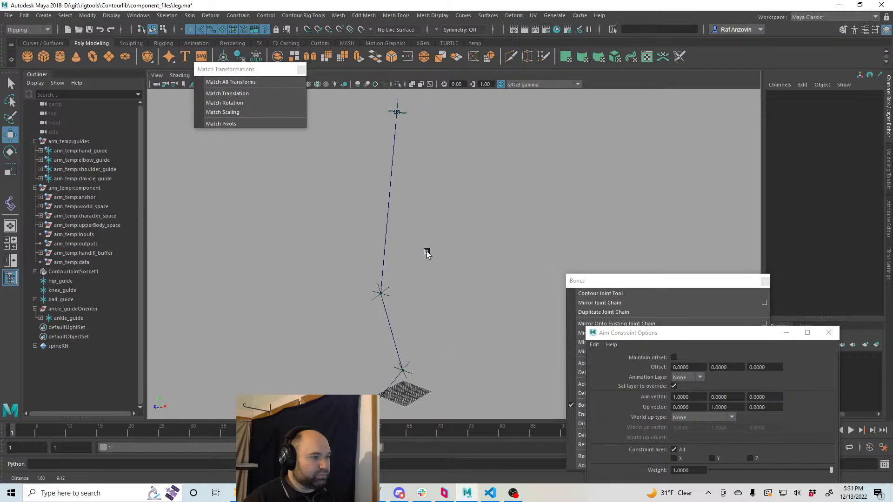
{"action": "left_click", "coordinate": [405, 112]}
{"action": "left_click_drag", "start_coordinate": [405, 113], "coordinate": [405, 149], "text": "alt"}
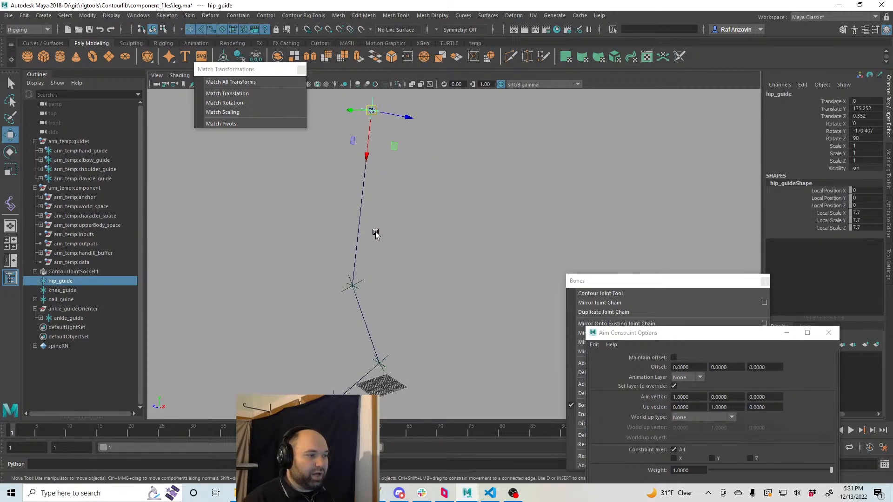
{"action": "left_click", "coordinate": [361, 281]}
{"action": "left_click_drag", "start_coordinate": [405, 231], "coordinate": [398, 196], "text": "alt"}
{"action": "left_click", "coordinate": [372, 116]}
{"action": "mouse_move", "coordinate": [389, 164]}
{"action": "left_mouse_down", "text": "alt"}
{"action": "mouse_move", "coordinate": [401, 184]}
{"action": "mouse_move", "coordinate": [395, 178]}
{"action": "left_mouse_up", "text": "alt"}
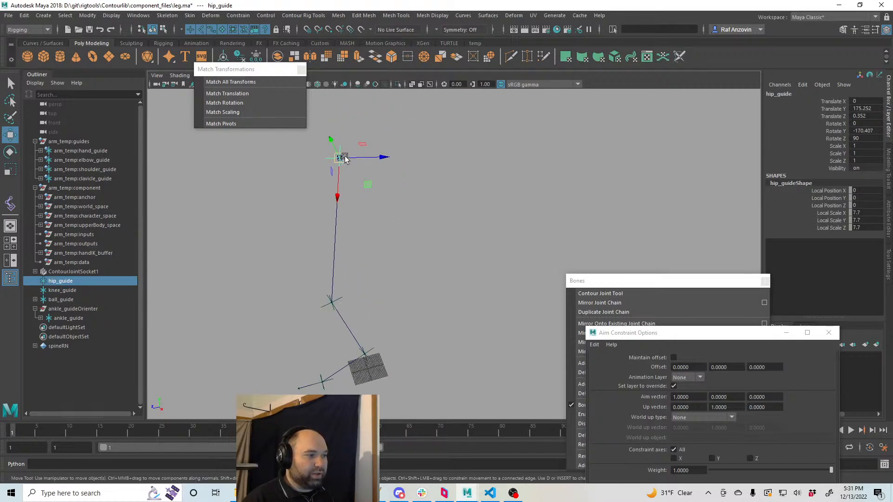
{"action": "left_click_drag", "start_coordinate": [399, 295], "coordinate": [440, 293], "text": "alt"}
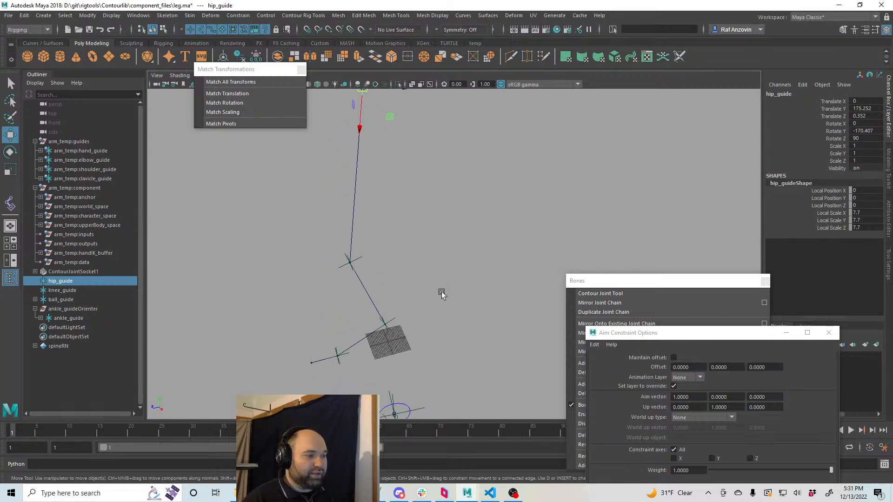
{"action": "left_click", "coordinate": [391, 321]}
{"action": "left_click_drag", "start_coordinate": [432, 339], "coordinate": [395, 358], "text": "alt"}
{"action": "left_click_drag", "start_coordinate": [438, 328], "coordinate": [404, 300], "text": "alt"}
- Copy ankle_guide's name and, with knee_guide and hip_guide selected in that order, set the aim constraint's up vector to 0, 0, 1
{"action": "left_click", "coordinate": [808, 95]}
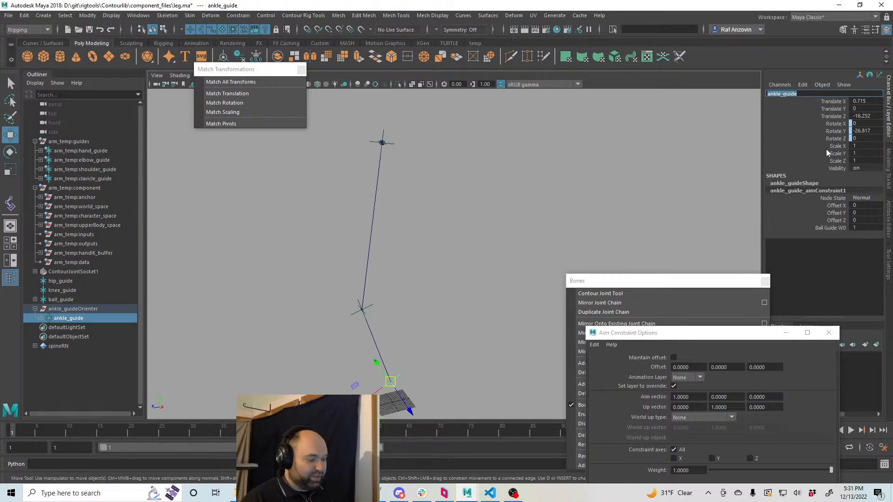
{"action": "left_click", "coordinate": [452, 200]}
{"action": "left_click", "coordinate": [363, 309]}
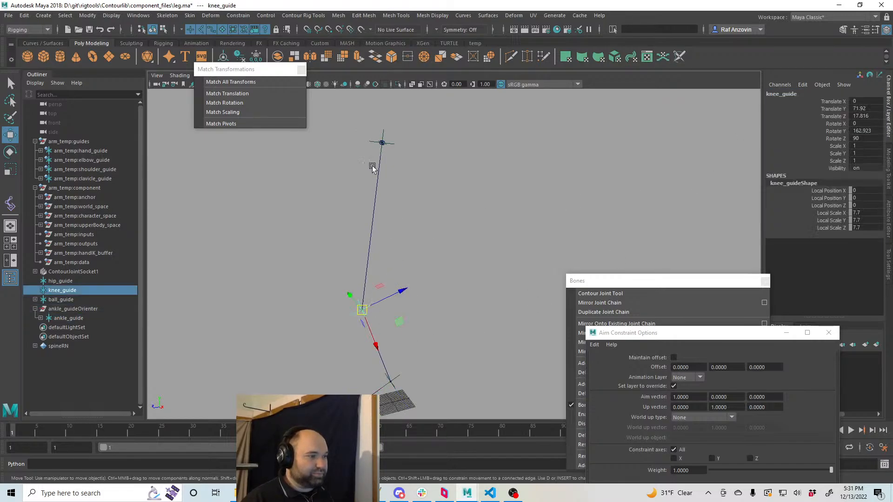
{"action": "left_click", "coordinate": [395, 143], "text": "shift"}
{"action": "left_click_drag", "start_coordinate": [677, 333], "coordinate": [618, 182]}
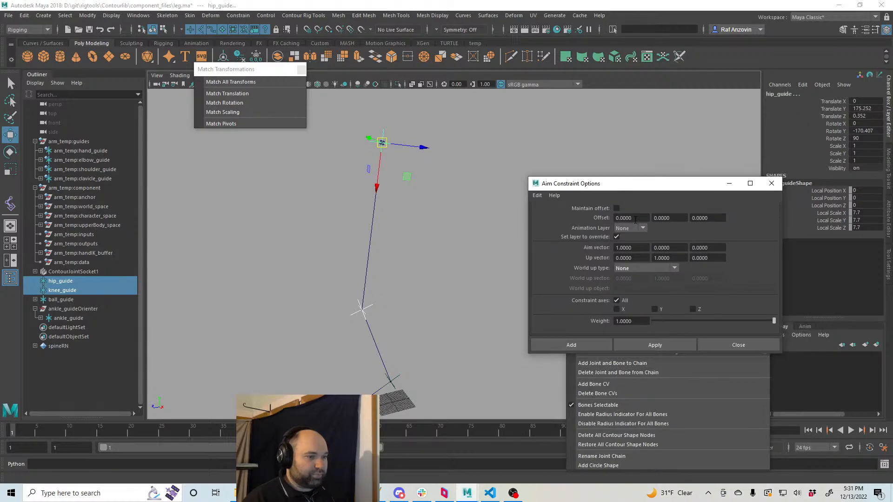
{"action": "double_click", "coordinate": [665, 258]}
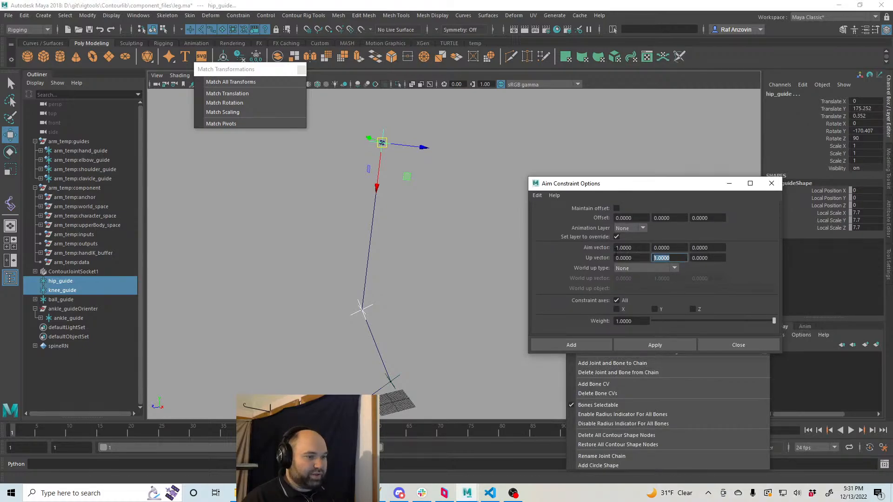
{"action": "type", "text": "0"}
{"action": "double_click", "coordinate": [698, 258]}
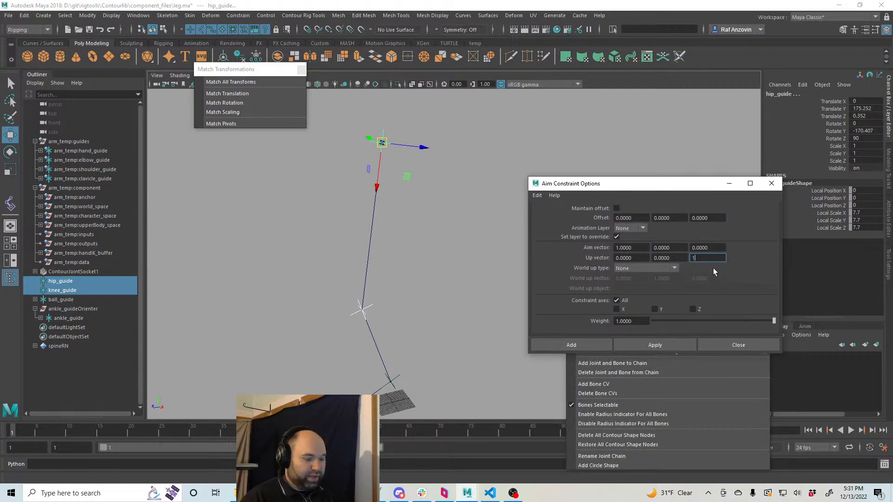
- Set the aim constraint's world up type to Object up with ankle_guide as the world up object
{"action": "left_click", "coordinate": [662, 267]}
{"action": "left_click", "coordinate": [662, 268]}
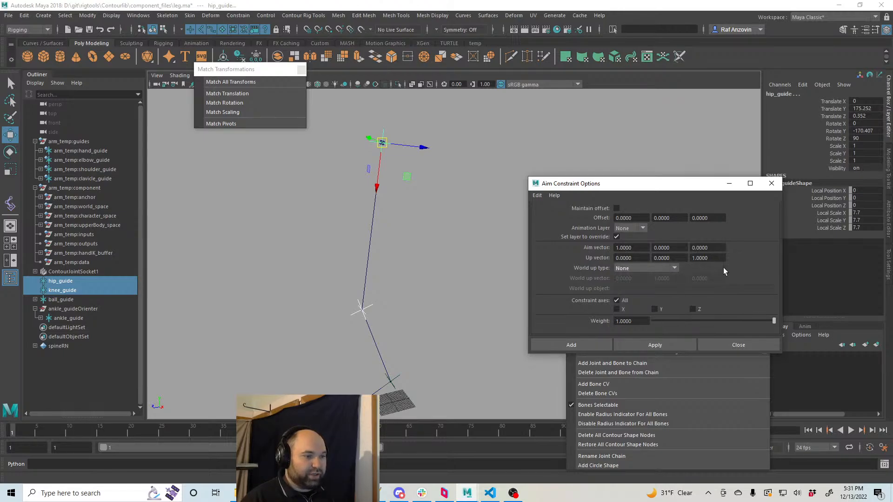
{"action": "left_click", "coordinate": [652, 268]}
{"action": "left_click", "coordinate": [641, 287]}
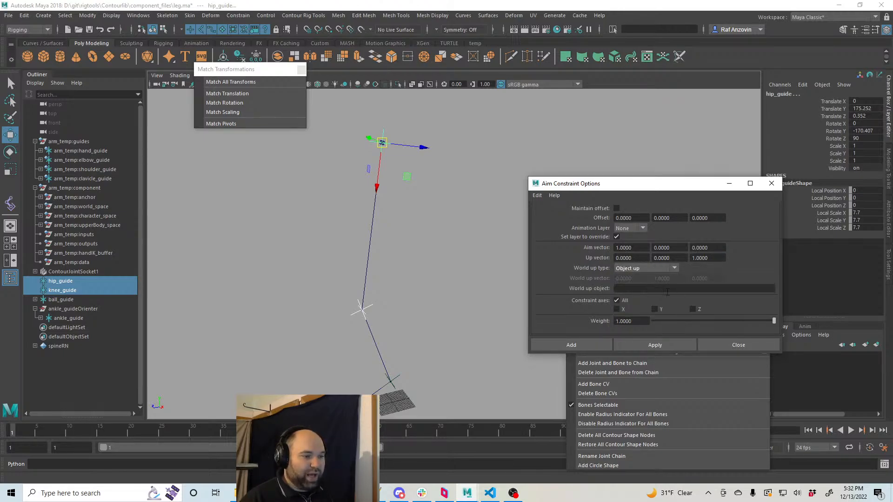
{"action": "left_click", "coordinate": [633, 290]}
{"action": "type", "text": "ankle_guide"}
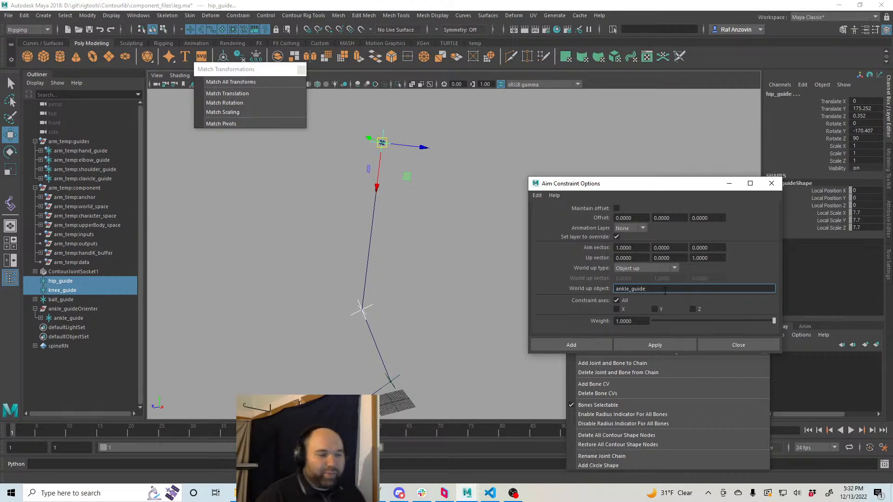
{"action": "left_click", "coordinate": [677, 257]}
{"action": "left_click", "coordinate": [669, 288]}
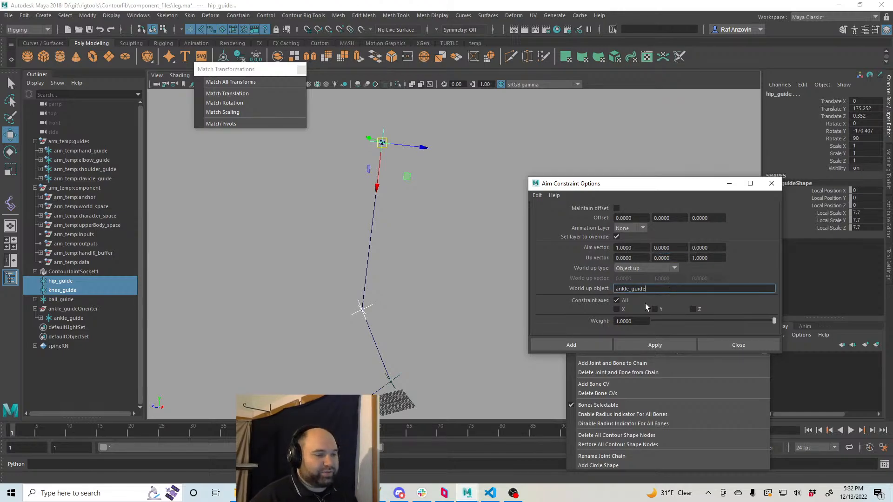
- Try aim-constraining hip_guide to knee_guide with ankle_guide as the up object, and undo the constraint
{"action": "left_click", "coordinate": [680, 346]}
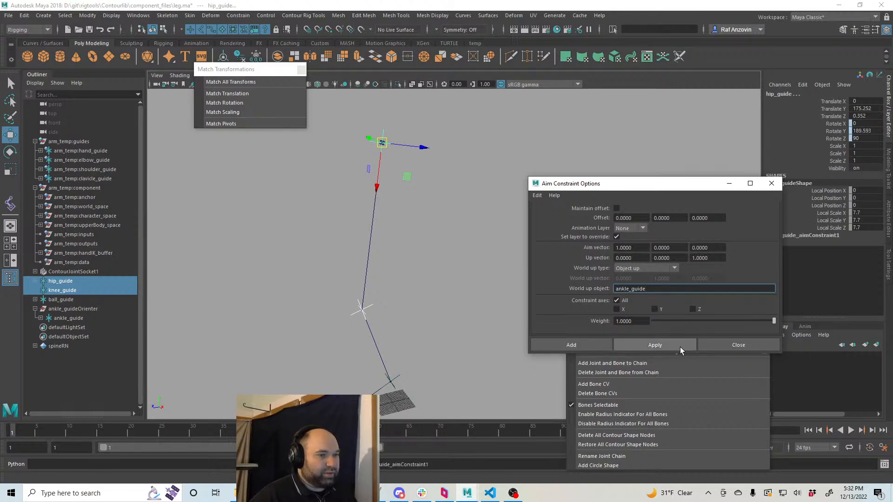
{"action": "left_click", "coordinate": [486, 233]}
{"action": "key", "text": "ctrl+z"}
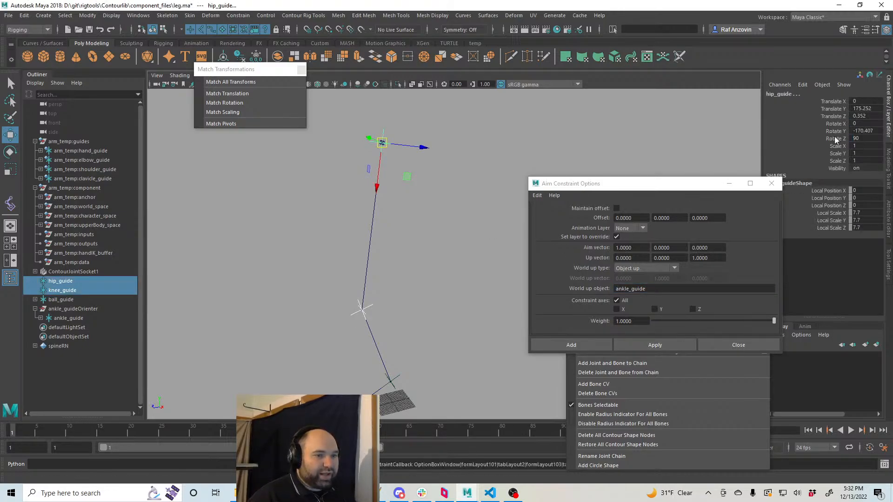
- Compare the Z-axis directions of hip_guide, knee_guide and ankle_guide to check which way the up vector should point
{"action": "left_click_drag", "start_coordinate": [516, 261], "coordinate": [446, 225], "text": "alt"}
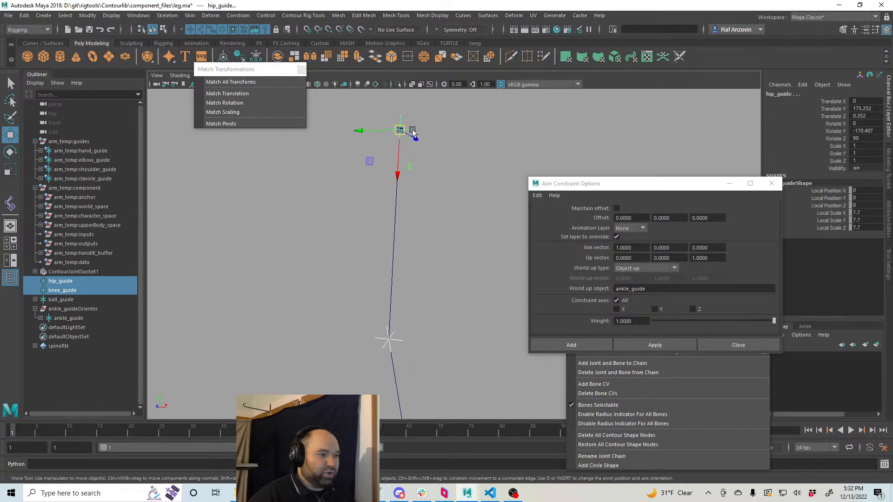
{"action": "left_click_drag", "start_coordinate": [413, 133], "coordinate": [456, 306], "text": "alt"}
{"action": "left_click", "coordinate": [440, 328]}
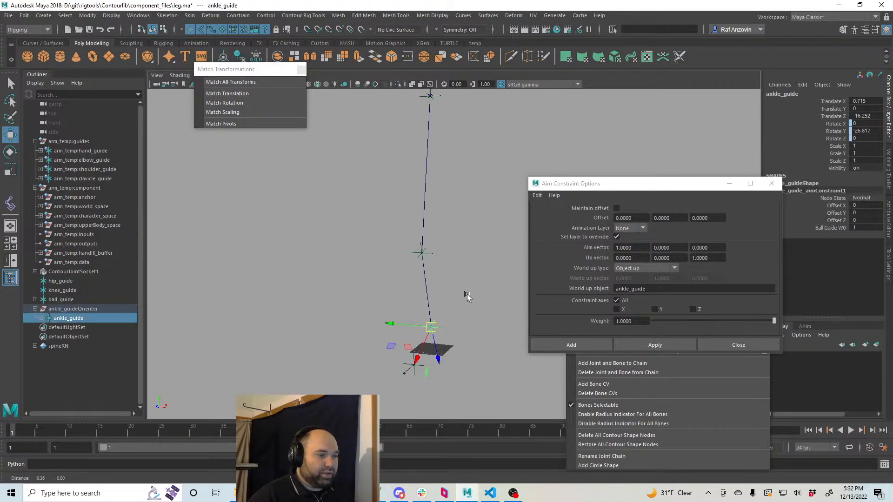
{"action": "middle_click_drag", "start_coordinate": [431, 255], "coordinate": [428, 286], "text": "alt"}
{"action": "left_click", "coordinate": [433, 268]}
{"action": "left_click", "coordinate": [423, 267]}
{"action": "left_click", "coordinate": [438, 158]}
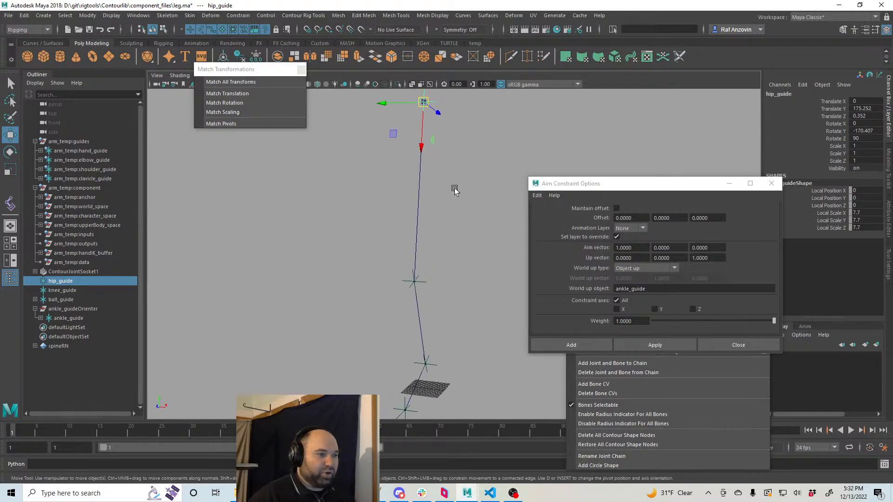
{"action": "left_click", "coordinate": [423, 282]}
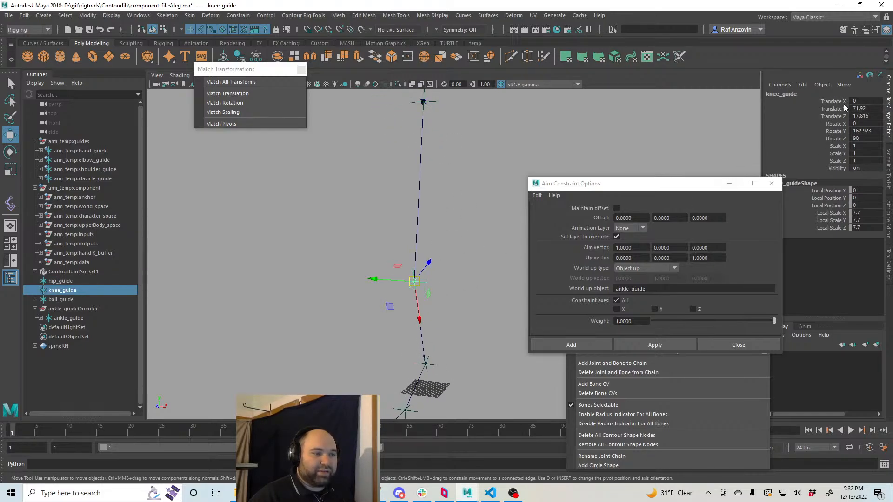
{"action": "middle_click_drag", "start_coordinate": [477, 292], "coordinate": [479, 323], "text": "alt"}
{"action": "left_click", "coordinate": [429, 395]}
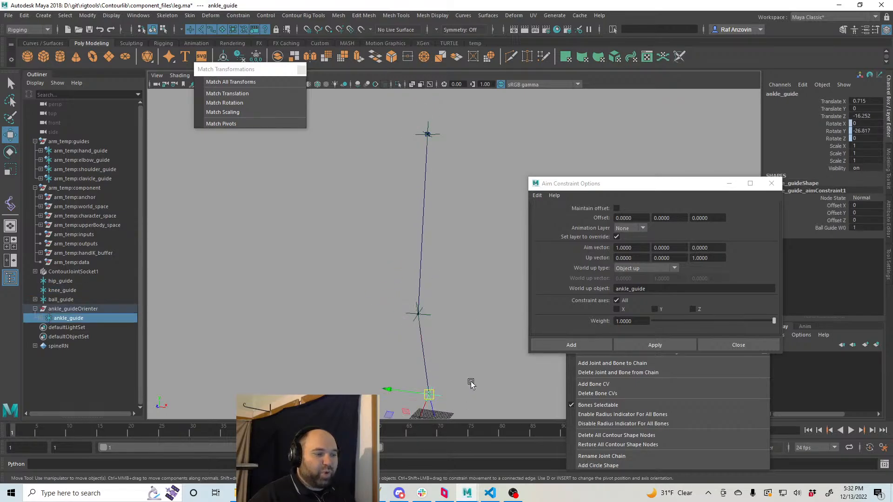
{"action": "middle_click_drag", "start_coordinate": [471, 383], "coordinate": [445, 355], "text": "alt"}
{"action": "right_click_drag", "start_coordinate": [479, 355], "coordinate": [449, 339], "text": "alt"}
{"action": "mouse_move", "coordinate": [448, 339]}
{"action": "middle_mouse_down", "text": "alt"}
{"action": "mouse_move", "coordinate": [446, 349]}
{"action": "mouse_move", "coordinate": [456, 333]}
{"action": "middle_mouse_up", "text": "alt"}
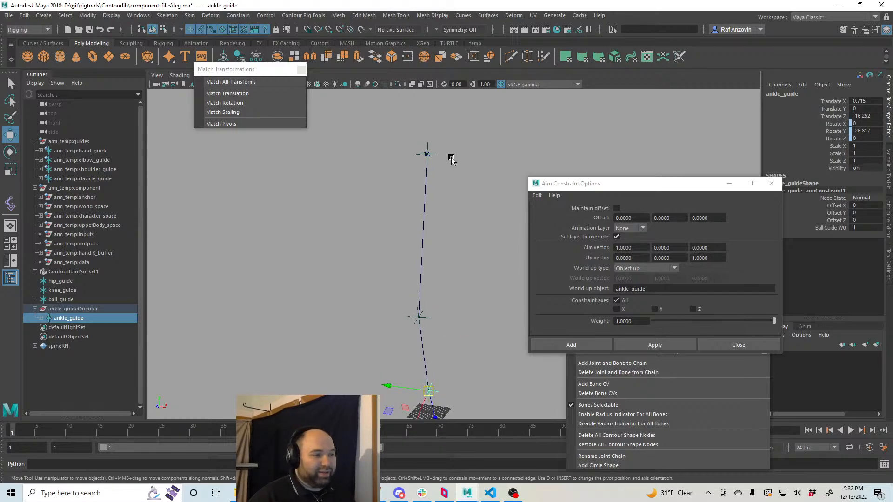
{"action": "left_click", "coordinate": [427, 154]}
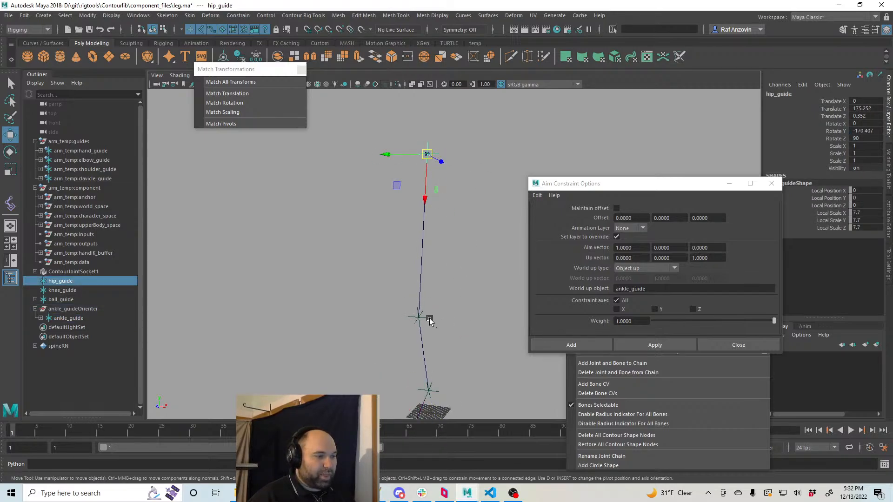
- Aim-constrain hip_guide to knee_guide using up vector 0, 0, 1 and ankle_guide as the up object, and select its rotation channels
{"action": "left_click", "coordinate": [429, 319]}
{"action": "left_click", "coordinate": [434, 155], "text": "shift"}
{"action": "middle_click_drag", "start_coordinate": [475, 313], "coordinate": [473, 288], "text": "alt"}
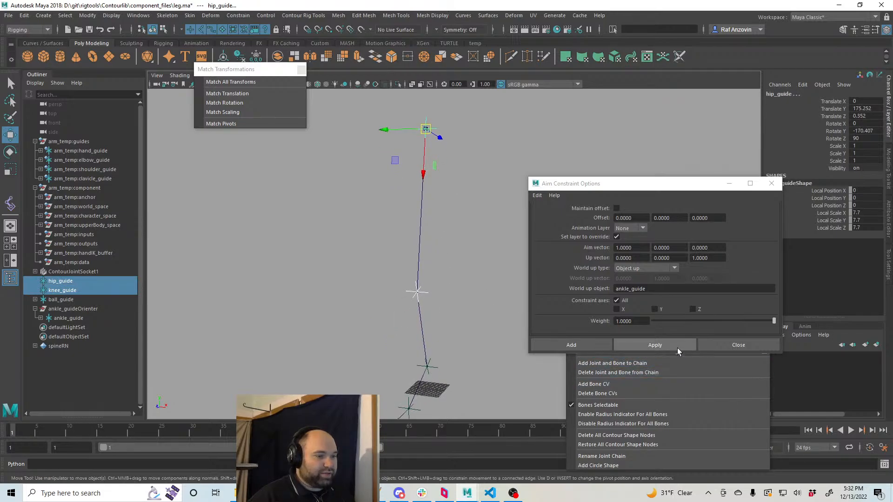
{"action": "left_click", "coordinate": [675, 344]}
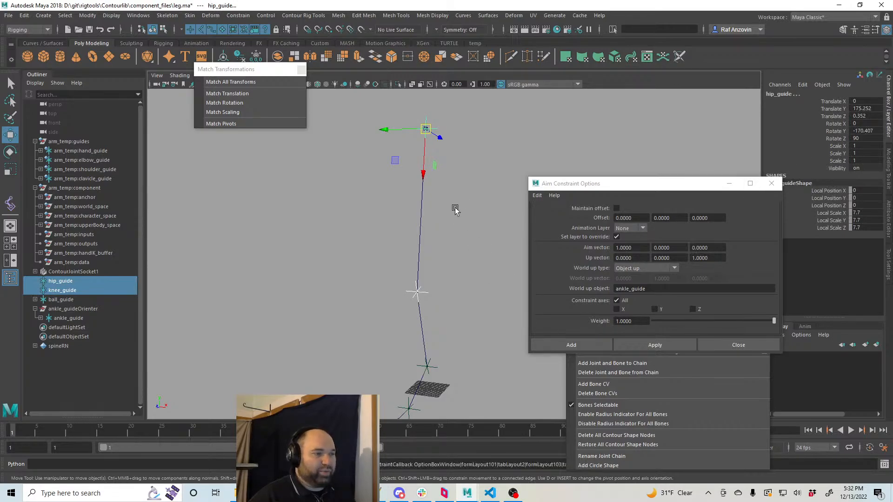
{"action": "left_click", "coordinate": [657, 344]}
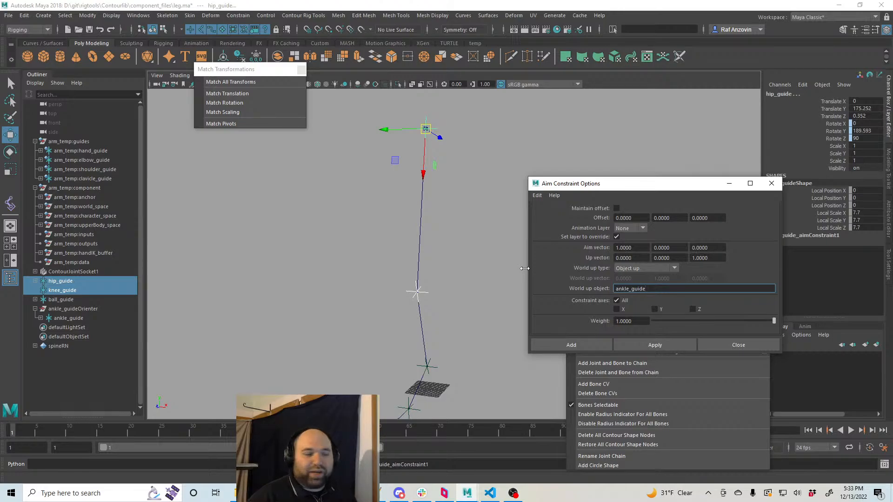
{"action": "left_click_drag", "start_coordinate": [835, 116], "coordinate": [841, 141]}
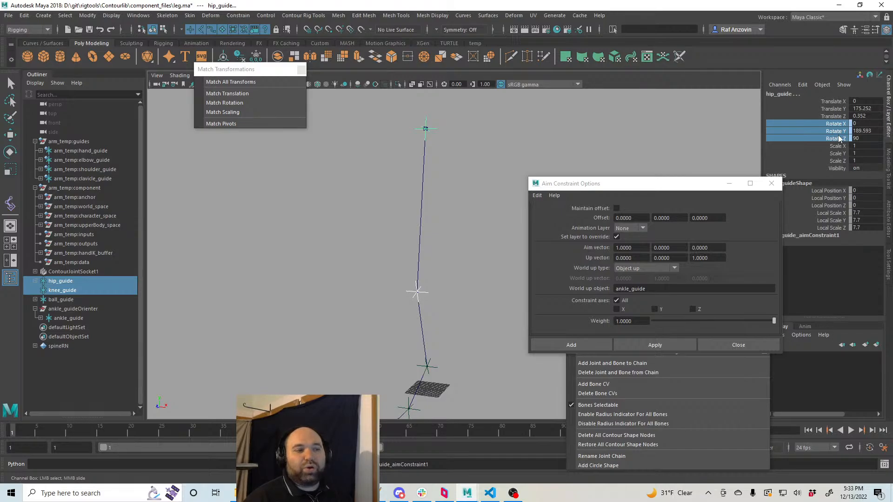
- Select hip_guide and move the Aim Constraint Options window clear of the leg guides
{"action": "left_click", "coordinate": [427, 130]}
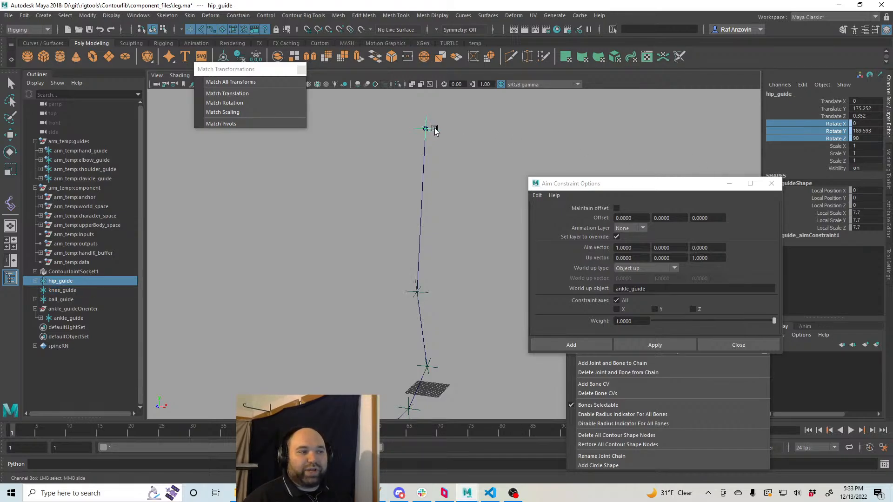
{"action": "left_click_drag", "start_coordinate": [477, 177], "coordinate": [469, 201], "text": "alt"}
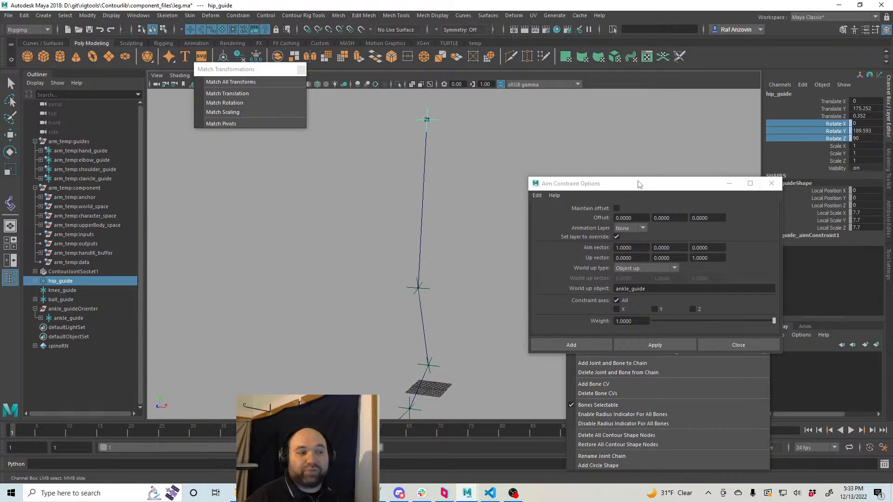
{"action": "left_click_drag", "start_coordinate": [639, 185], "coordinate": [697, 175]}
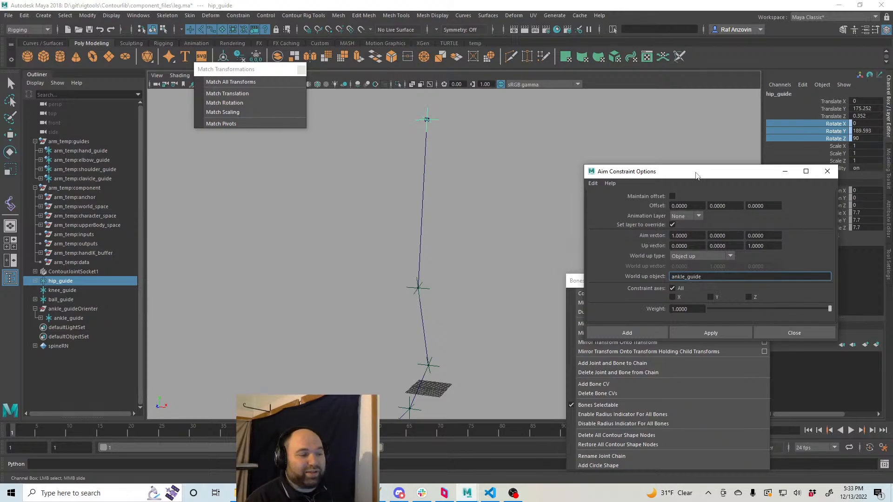
- Move knee_guide sideways off the leg line and inspect how hip_guide's axes orient toward it
{"action": "left_click", "coordinate": [467, 192]}
{"action": "left_click", "coordinate": [427, 289]}
{"action": "key", "text": "w"}
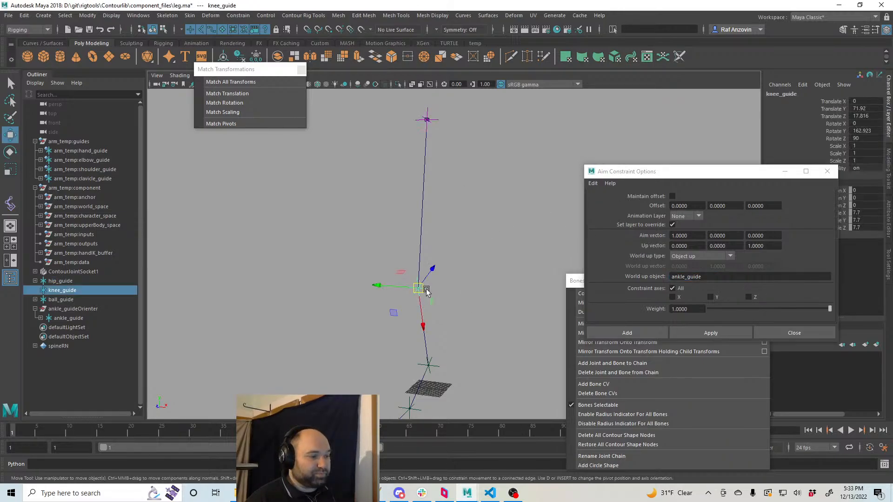
{"action": "mouse_move", "coordinate": [456, 330]}
{"action": "left_mouse_down", "text": "alt"}
{"action": "mouse_move", "coordinate": [459, 353]}
{"action": "mouse_move", "coordinate": [389, 295]}
{"action": "mouse_move", "coordinate": [399, 329]}
{"action": "mouse_move", "coordinate": [414, 343]}
{"action": "mouse_move", "coordinate": [436, 312]}
{"action": "mouse_move", "coordinate": [417, 334]}
{"action": "mouse_move", "coordinate": [412, 309]}
{"action": "mouse_move", "coordinate": [477, 314]}
{"action": "mouse_move", "coordinate": [461, 313]}
{"action": "left_mouse_up", "text": "alt"}
{"action": "left_click", "coordinate": [428, 132]}
{"action": "key", "text": "e"}
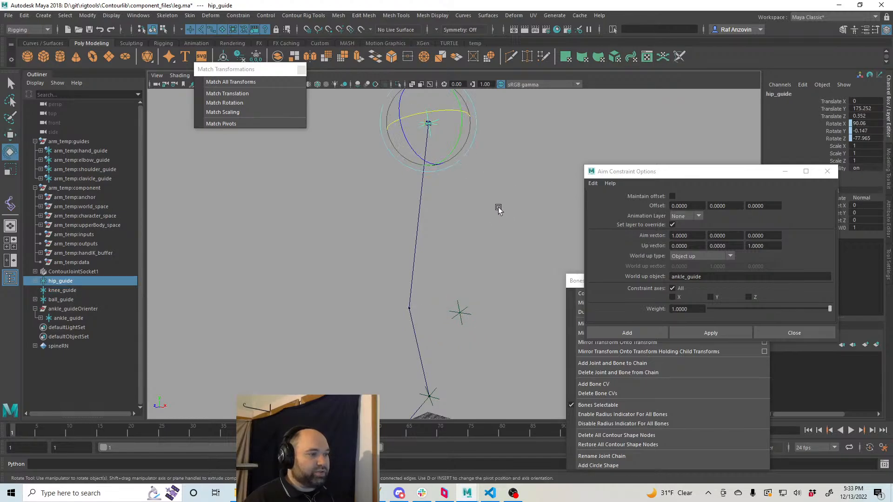
{"action": "left_click_drag", "start_coordinate": [498, 207], "coordinate": [541, 209], "text": "alt"}
{"action": "key", "text": "w"}
{"action": "left_click_drag", "start_coordinate": [516, 208], "coordinate": [524, 208], "text": "alt"}
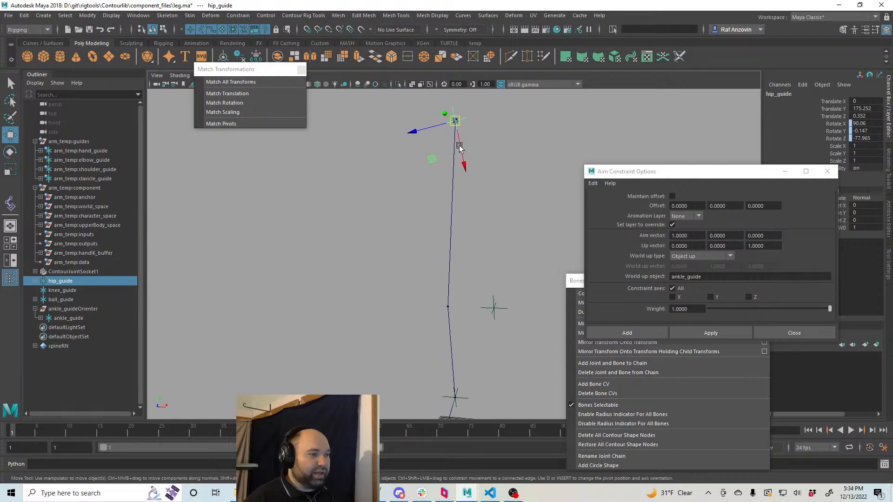
{"action": "left_click_drag", "start_coordinate": [490, 312], "coordinate": [536, 234], "text": "alt"}
{"action": "mouse_move", "coordinate": [536, 234]}
{"action": "middle_mouse_down", "text": "alt"}
{"action": "mouse_move", "coordinate": [522, 230]}
{"action": "mouse_move", "coordinate": [528, 225]}
{"action": "middle_mouse_up", "text": "alt"}
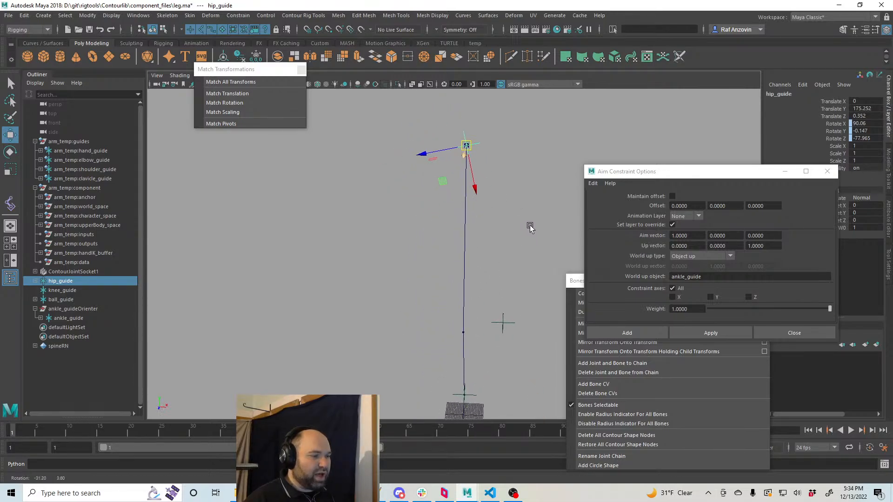
{"action": "left_click_drag", "start_coordinate": [524, 251], "coordinate": [503, 279], "text": "alt"}
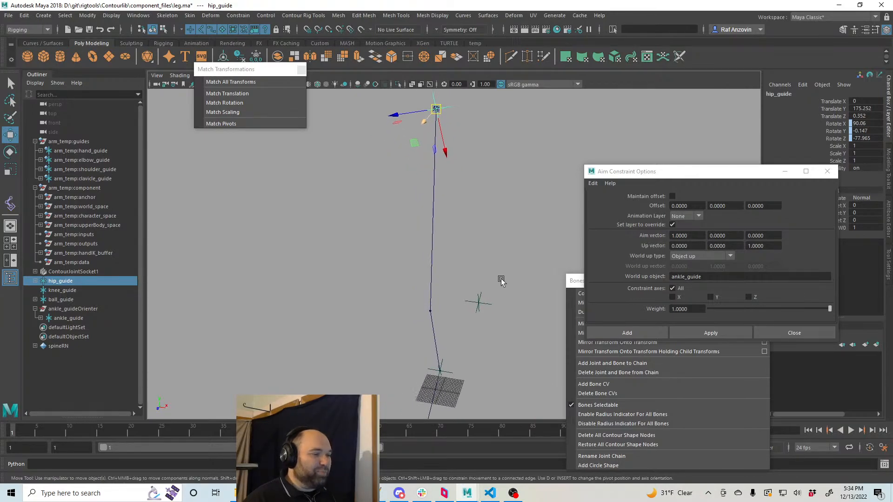
- Reposition the displaced knee_guide in the viewport and check hip_guide's axis orientation again
{"action": "left_click", "coordinate": [482, 307]}
{"action": "right_click_drag", "start_coordinate": [484, 317], "coordinate": [502, 316], "text": "alt"}
{"action": "middle_click_drag", "start_coordinate": [502, 313], "coordinate": [498, 318], "text": "alt"}
{"action": "left_click_drag", "start_coordinate": [482, 315], "coordinate": [492, 347]}
{"action": "left_click", "coordinate": [444, 164]}
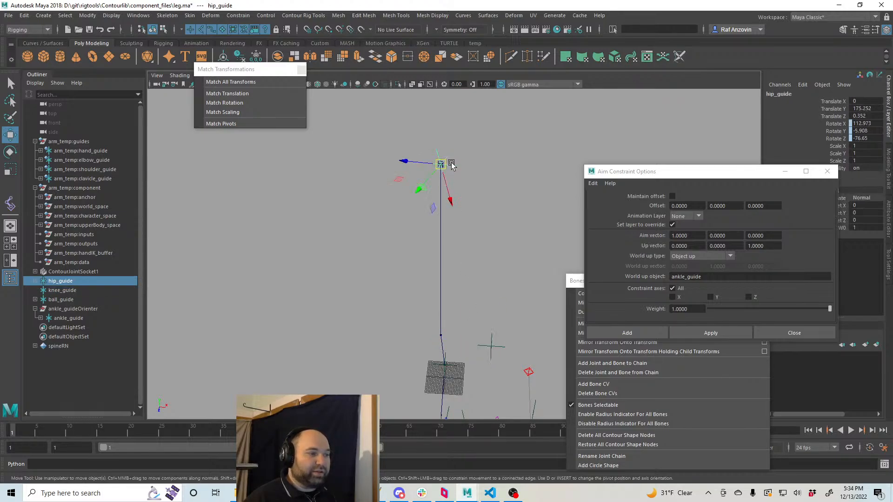
{"action": "mouse_move", "coordinate": [495, 229]}
{"action": "left_mouse_down", "text": "alt"}
{"action": "mouse_move", "coordinate": [512, 232]}
{"action": "mouse_move", "coordinate": [487, 230]}
{"action": "left_mouse_up", "text": "alt"}
- Undo the test moves of knee_guide back to its original place on the leg
{"action": "key", "text": "ctrl+z"}
{"action": "key", "text": "ctrl+z"}
{"action": "key", "text": "ctrl+z"}
{"action": "key", "text": "ctrl+z"}
{"action": "key", "text": "ctrl+z"}
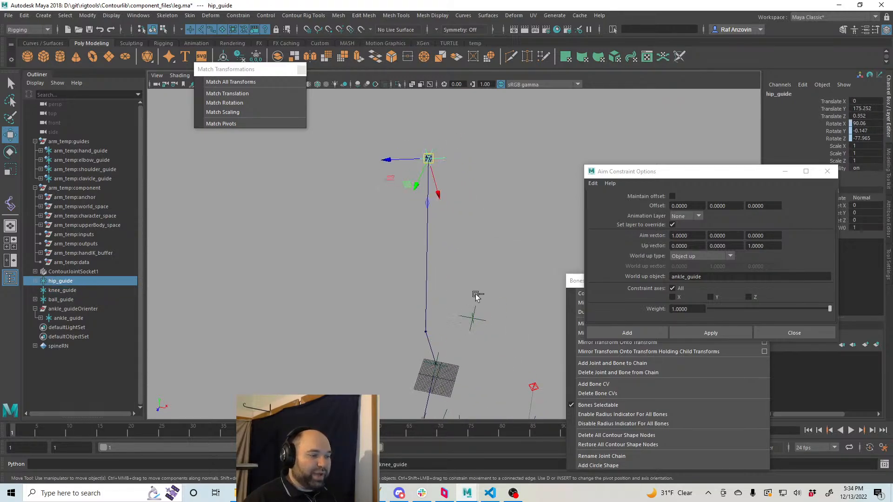
{"action": "key", "text": "ctrl+z"}
{"action": "key", "text": "ctrl+z"}
{"action": "key", "text": "ctrl+z"}
{"action": "key", "text": "ctrl+z"}
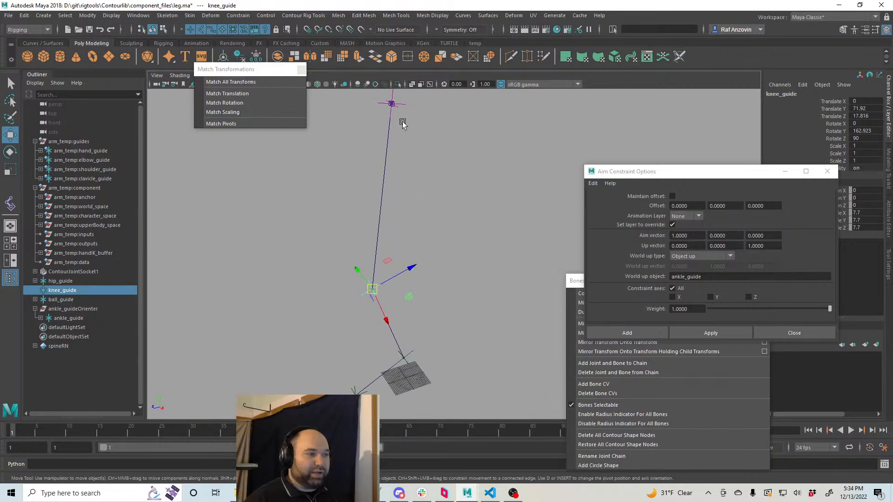
- Move knee_guide to about X 10.7, Y 68.6, Z -8.1 and examine hip_guide's axes from several angles
{"action": "left_click_drag", "start_coordinate": [436, 193], "coordinate": [415, 228], "text": "alt"}
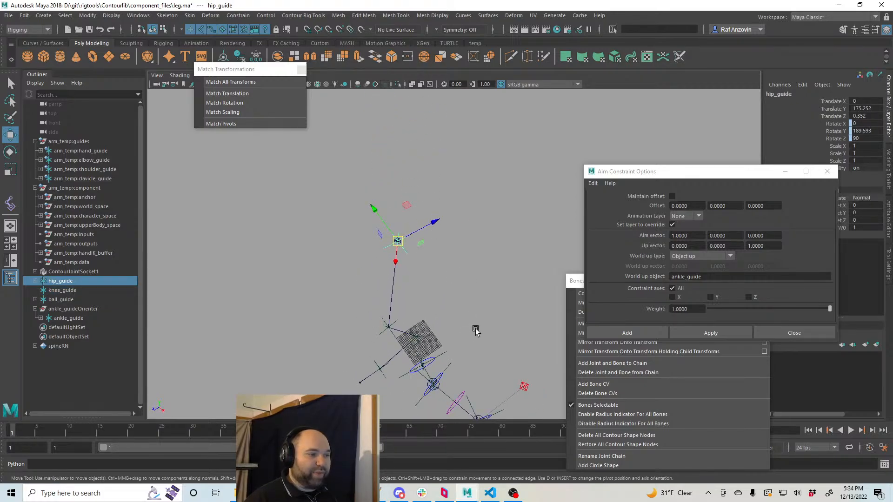
{"action": "left_click_drag", "start_coordinate": [475, 330], "coordinate": [421, 275], "text": "alt"}
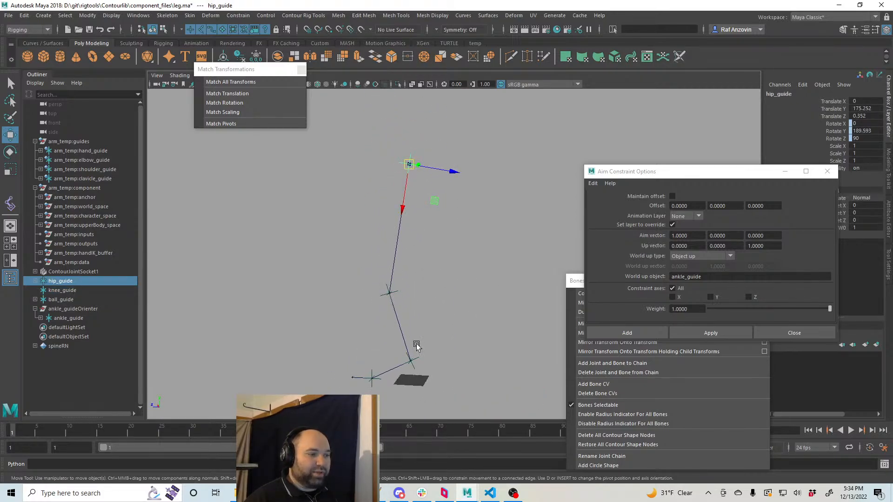
{"action": "left_click", "coordinate": [399, 296]}
{"action": "mouse_move", "coordinate": [423, 320]}
{"action": "left_mouse_down", "text": "alt"}
{"action": "mouse_move", "coordinate": [410, 302]}
{"action": "mouse_move", "coordinate": [416, 314]}
{"action": "left_mouse_up", "text": "alt"}
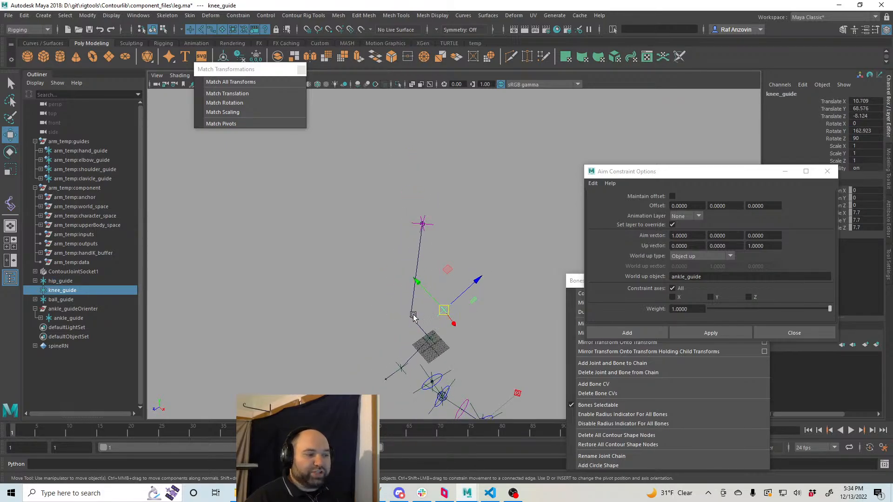
{"action": "left_click", "coordinate": [430, 227]}
{"action": "mouse_move", "coordinate": [485, 303]}
{"action": "left_mouse_down", "text": "alt"}
{"action": "mouse_move", "coordinate": [503, 319]}
{"action": "mouse_move", "coordinate": [478, 315]}
{"action": "left_mouse_up", "text": "alt"}
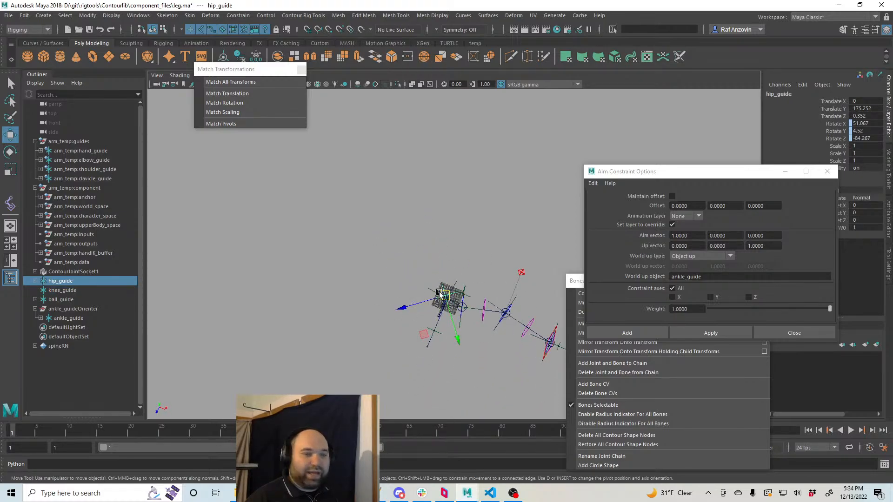
{"action": "left_click_drag", "start_coordinate": [384, 316], "coordinate": [407, 195], "text": "alt"}
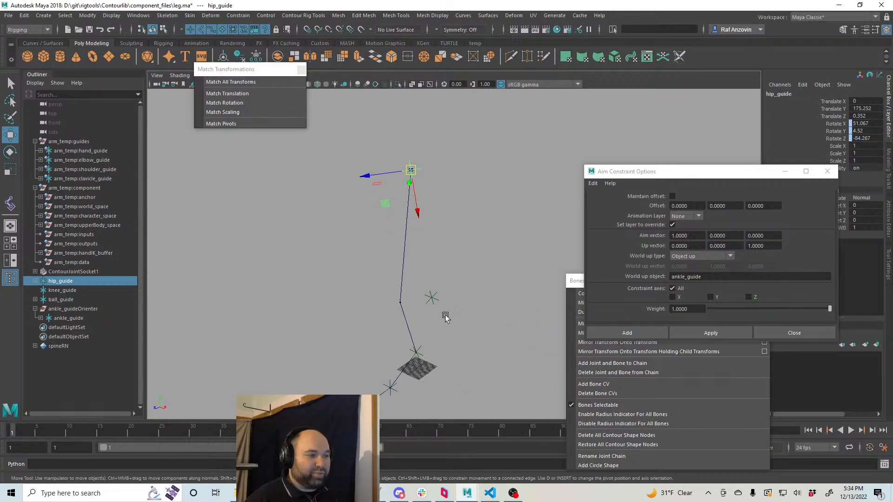
{"action": "mouse_move", "coordinate": [486, 299]}
{"action": "left_mouse_down", "text": "alt"}
{"action": "mouse_move", "coordinate": [479, 302]}
{"action": "mouse_move", "coordinate": [488, 309]}
{"action": "left_mouse_up", "text": "alt"}
- Undo the latest knee_guide move, keeping the guide in line with the leg chain
{"action": "key", "text": "ctrl+z"}
{"action": "key", "text": "ctrl+z"}
{"action": "key", "text": "ctrl+z"}
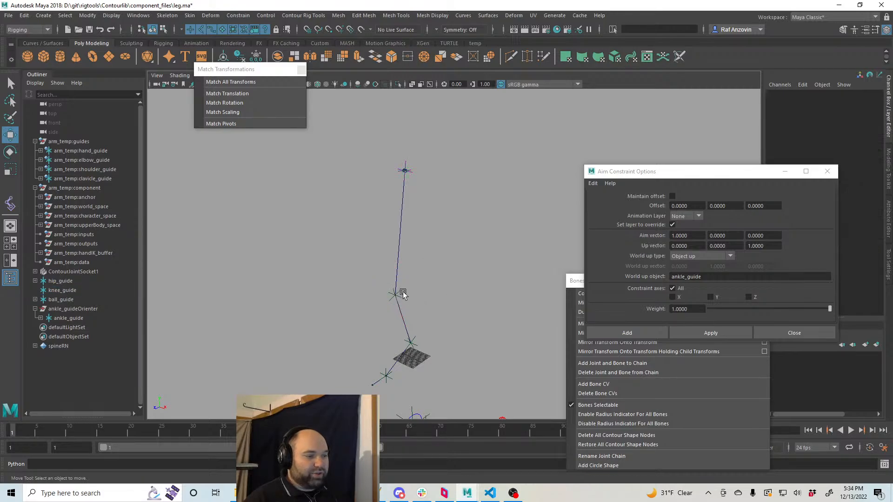
{"action": "key", "text": "shift+z"}
- Aim-constrain knee_guide to ankle_guide with hip_guide as the world up object
{"action": "left_click_drag", "start_coordinate": [474, 239], "coordinate": [444, 305], "text": "alt"}
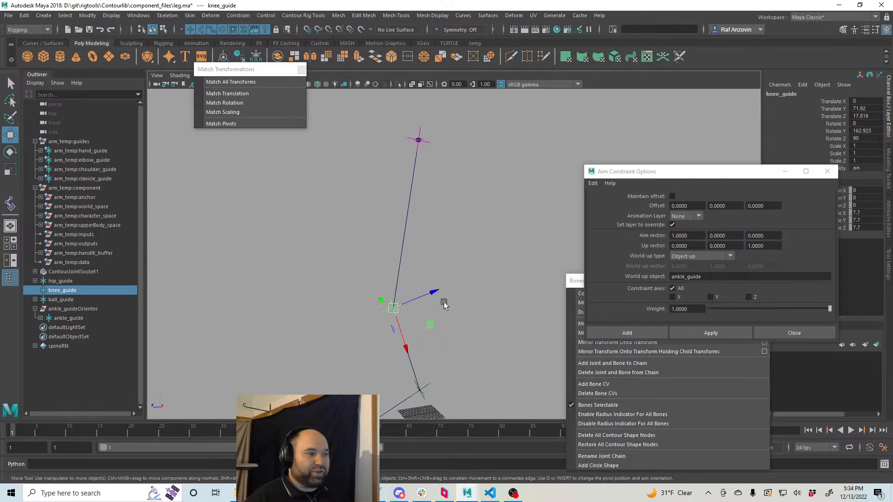
{"action": "left_click", "coordinate": [429, 141]}
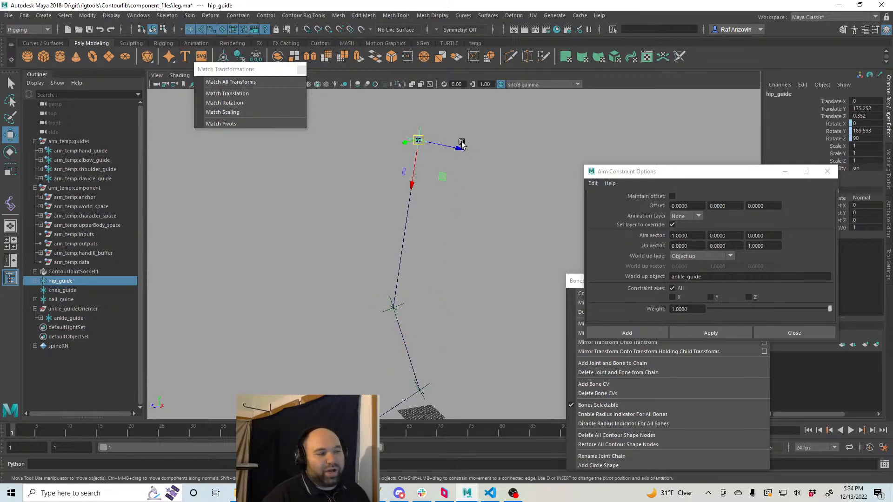
{"action": "double_click", "coordinate": [791, 95]}
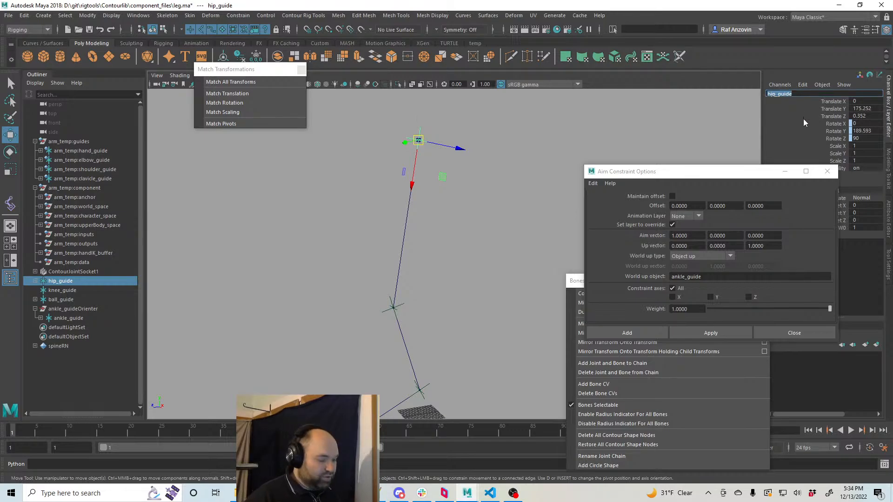
{"action": "left_click", "coordinate": [489, 256]}
{"action": "left_click", "coordinate": [425, 388]}
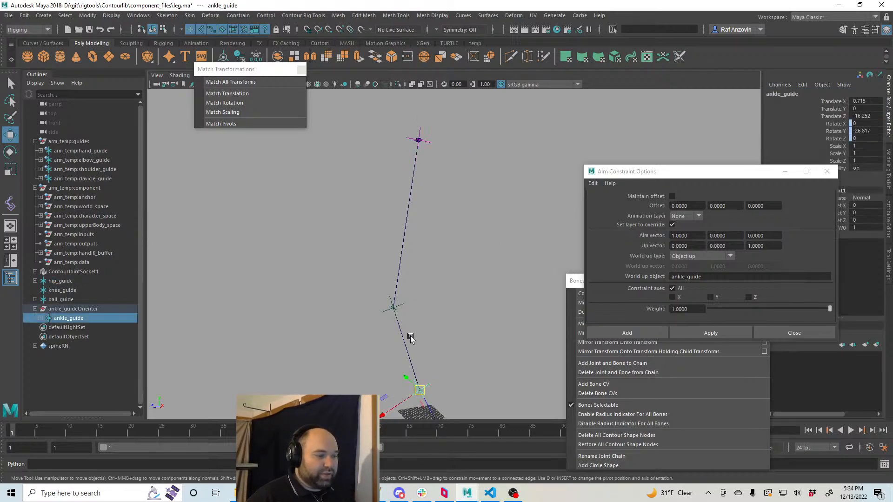
{"action": "left_click", "coordinate": [401, 309], "text": "shift"}
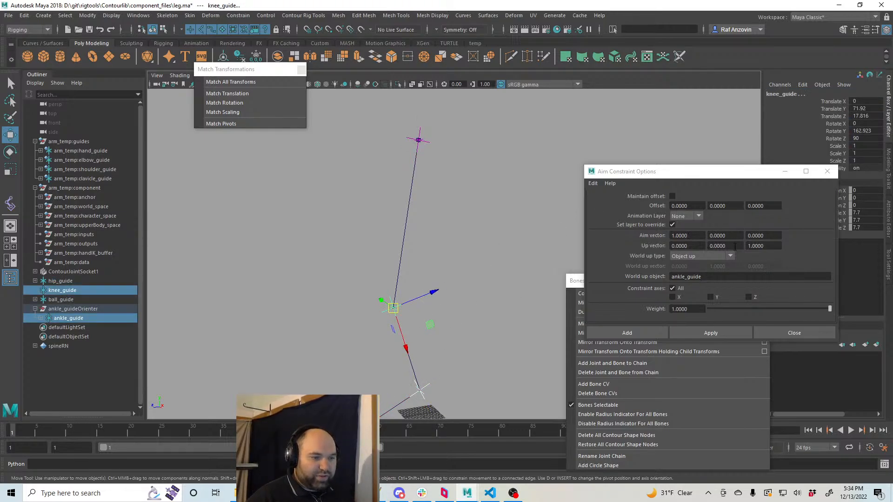
{"action": "double_click", "coordinate": [713, 278]}
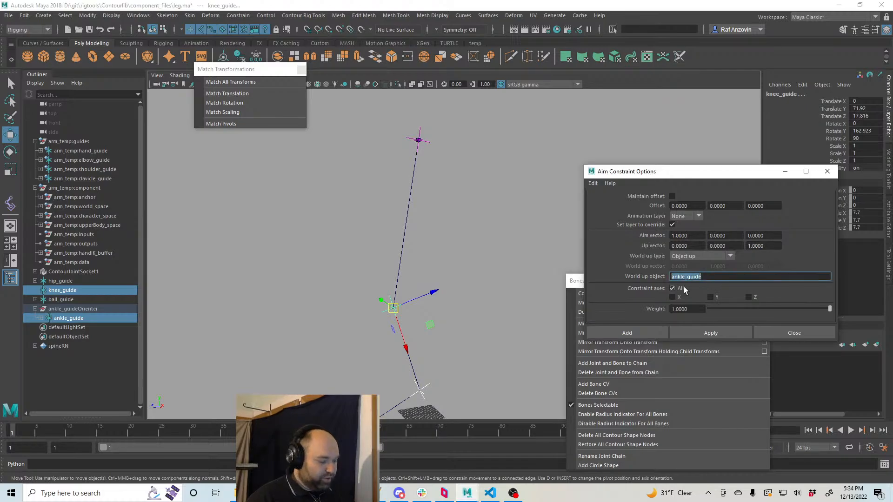
{"action": "left_click", "coordinate": [715, 333]}
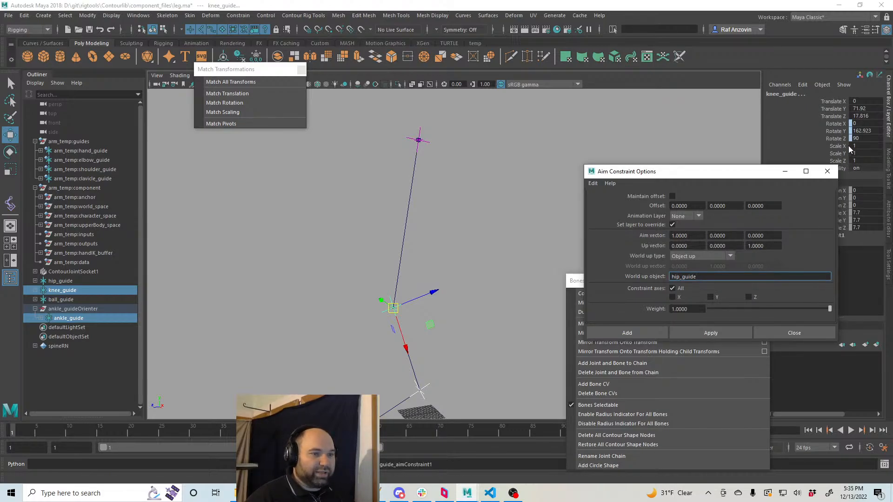
- Test the knee constraint by moving knee_guide to about X 26.9, Y 66.5, Z 3.7 and compare the hip and knee axes
{"action": "left_click", "coordinate": [493, 285]}
{"action": "left_click", "coordinate": [402, 307]}
{"action": "mouse_move", "coordinate": [468, 343]}
{"action": "left_mouse_down", "text": "alt"}
{"action": "mouse_move", "coordinate": [508, 350]}
{"action": "mouse_move", "coordinate": [455, 351]}
{"action": "mouse_move", "coordinate": [475, 347]}
{"action": "left_mouse_up", "text": "alt"}
{"action": "left_click_drag", "start_coordinate": [398, 308], "coordinate": [446, 208]}
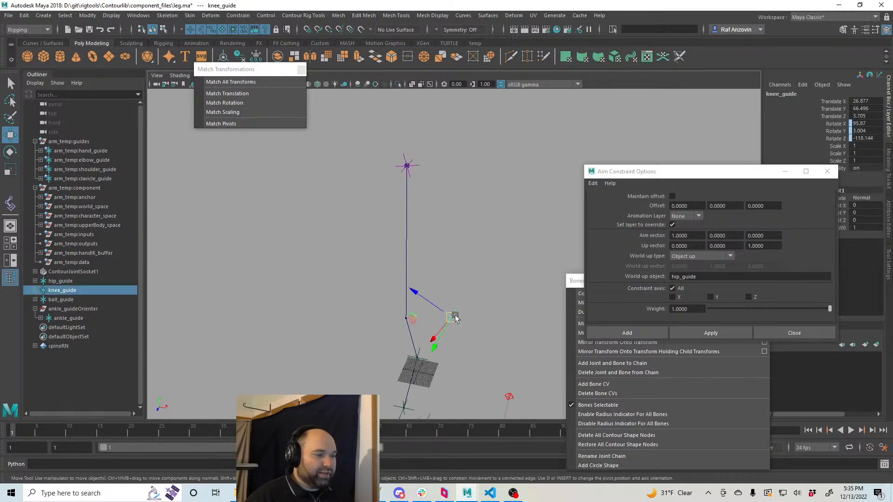
{"action": "left_click_drag", "start_coordinate": [485, 328], "coordinate": [476, 335], "text": "alt"}
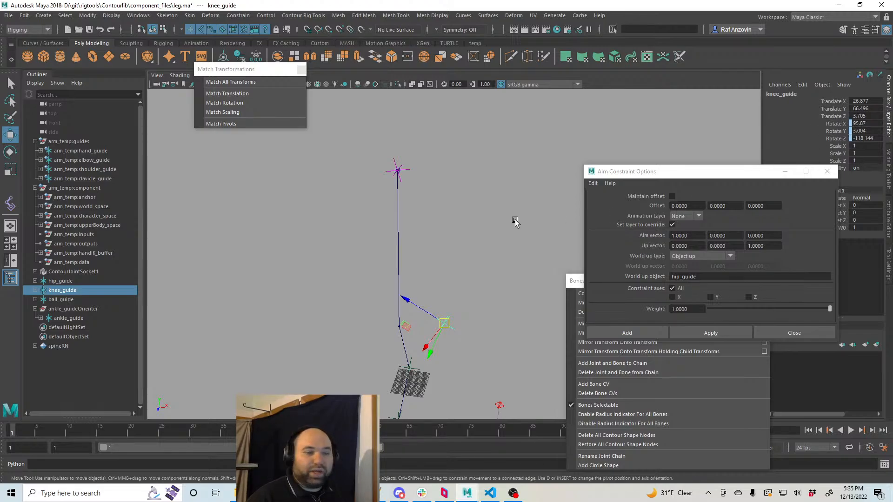
{"action": "left_click_drag", "start_coordinate": [486, 258], "coordinate": [455, 264], "text": "alt"}
{"action": "left_click", "coordinate": [396, 219]}
{"action": "left_click", "coordinate": [393, 216]}
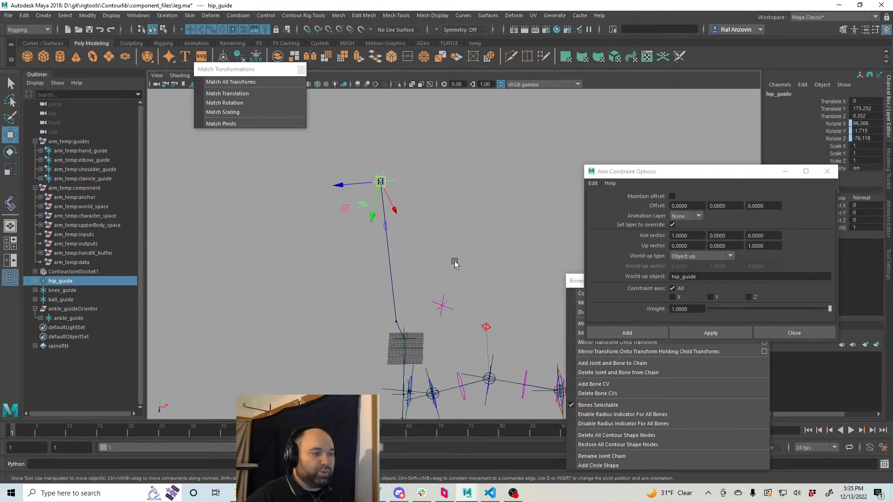
{"action": "left_click", "coordinate": [445, 310], "text": "shift"}
{"action": "mouse_move", "coordinate": [445, 310]}
{"action": "left_mouse_down", "text": "alt"}
{"action": "mouse_move", "coordinate": [468, 313]}
{"action": "mouse_move", "coordinate": [455, 309]}
{"action": "mouse_move", "coordinate": [456, 321]}
{"action": "mouse_move", "coordinate": [463, 315]}
{"action": "mouse_move", "coordinate": [454, 307]}
{"action": "left_mouse_up", "text": "alt"}
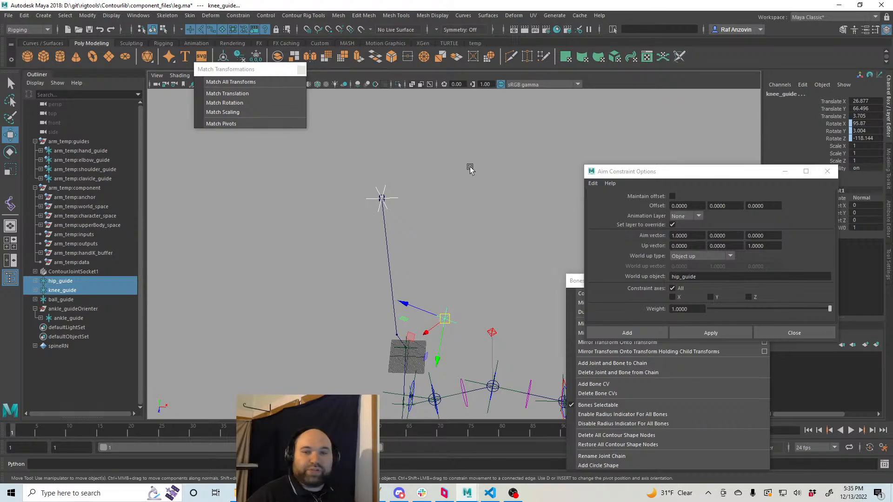
{"action": "left_click_drag", "start_coordinate": [479, 215], "coordinate": [420, 188], "text": "alt"}
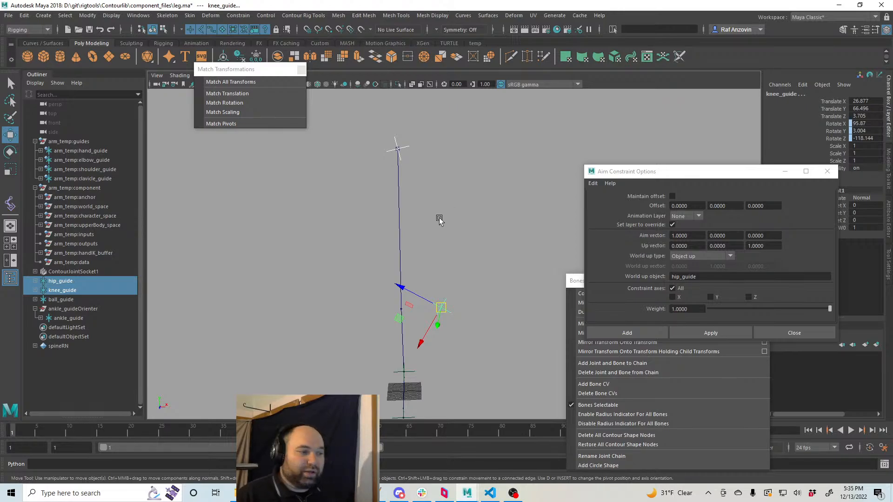
- Undo the knee_guide test move made after applying its aim constraint
{"action": "key", "text": "ctrl+z"}
{"action": "key", "text": "ctrl+z"}
{"action": "key", "text": "ctrl+z"}
{"action": "key", "text": "ctrl+z"}
{"action": "key", "text": "ctrl+z"}
{"action": "key", "text": "ctrl+z"}
{"action": "key", "text": "ctrl+z"}
{"action": "key", "text": "ctrl+z"}
{"action": "key", "text": "ctrl+z"}
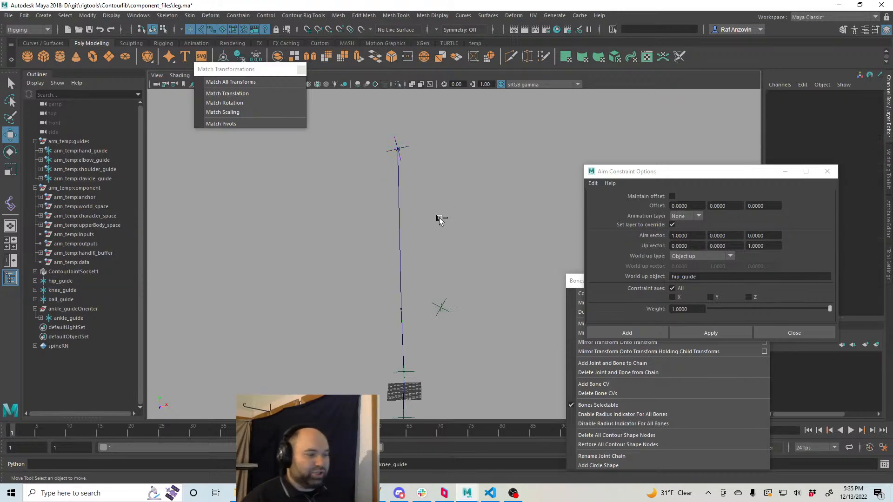
{"action": "key", "text": "ctrl+z"}
{"action": "key", "text": "ctrl+z"}
{"action": "key", "text": "ctrl+z"}
{"action": "key", "text": "ctrl+z"}
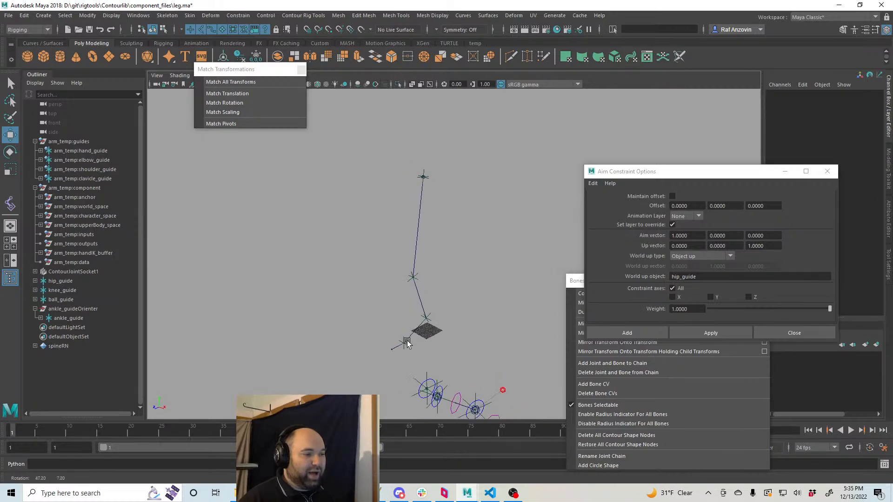
{"action": "key", "text": "ctrl+z"}
{"action": "key", "text": "ctrl+z"}
{"action": "key", "text": "ctrl+z"}
{"action": "key", "text": "ctrl+z"}
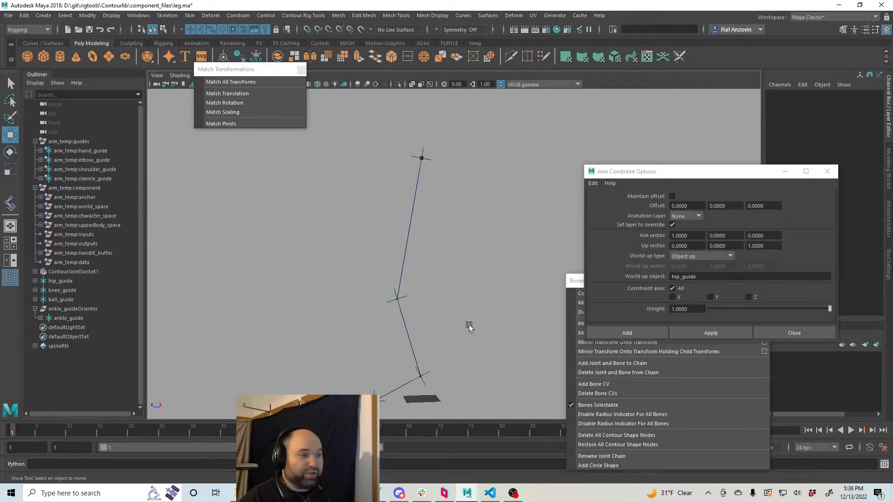
- Move the floating windows aside and turn on Display Local Axis for hip_guide
{"action": "left_click", "coordinate": [428, 159]}
{"action": "left_click_drag", "start_coordinate": [651, 171], "coordinate": [469, 363]}
{"action": "left_click", "coordinate": [889, 211]}
{"action": "left_click_drag", "start_coordinate": [675, 279], "coordinate": [459, 373]}
{"action": "left_click", "coordinate": [641, 246]}
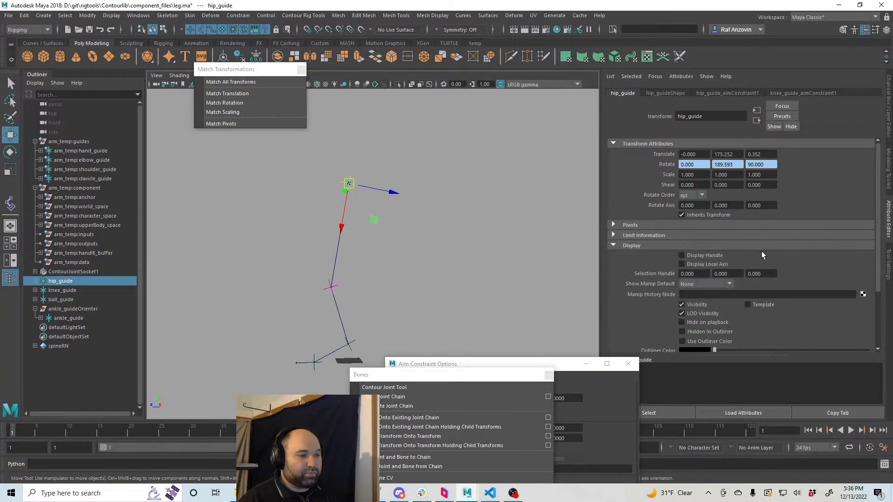
{"action": "scroll", "coordinate": [791, 258], "scroll_direction": "down", "scroll_amount": 2}
- Turn on Display Local Axis for knee_guide and compare its axes with those of hip_guide
{"action": "left_click", "coordinate": [396, 275]}
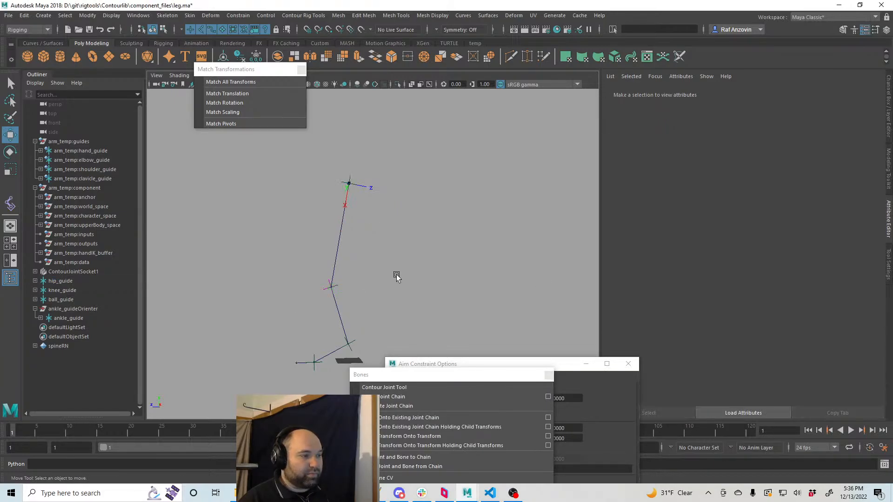
{"action": "left_click", "coordinate": [345, 279]}
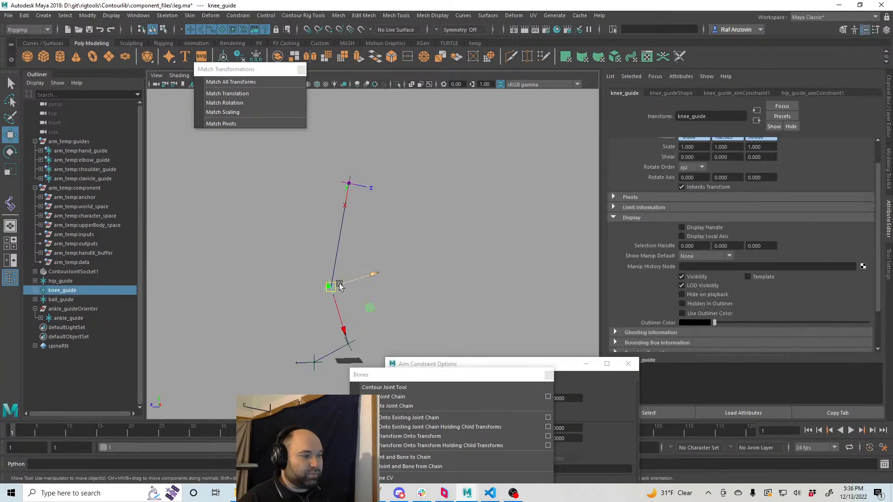
{"action": "left_click", "coordinate": [703, 237]}
{"action": "left_click", "coordinate": [456, 263]}
{"action": "left_click_drag", "start_coordinate": [398, 285], "coordinate": [418, 308], "text": "alt"}
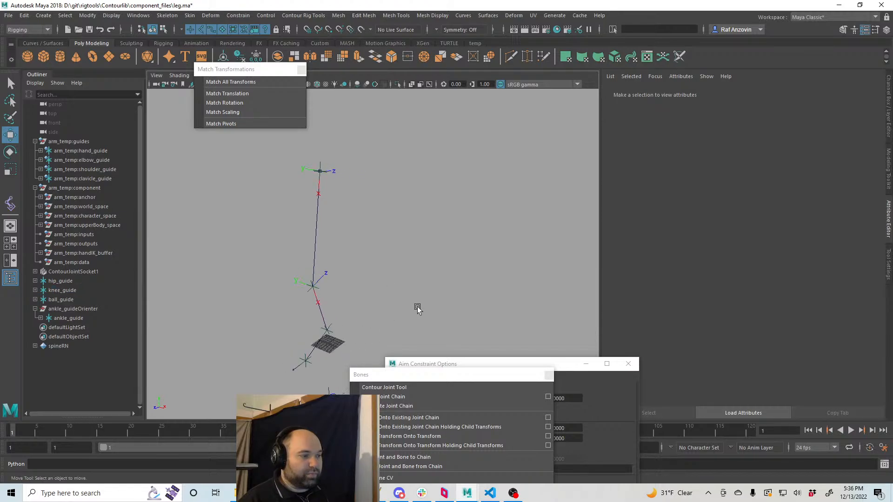
- Test the hip and knee aim constraints by moving knee_guide freely, and undo the move
{"action": "left_click", "coordinate": [312, 286]}
{"action": "middle_click_drag", "start_coordinate": [358, 287], "coordinate": [373, 303], "text": "alt"}
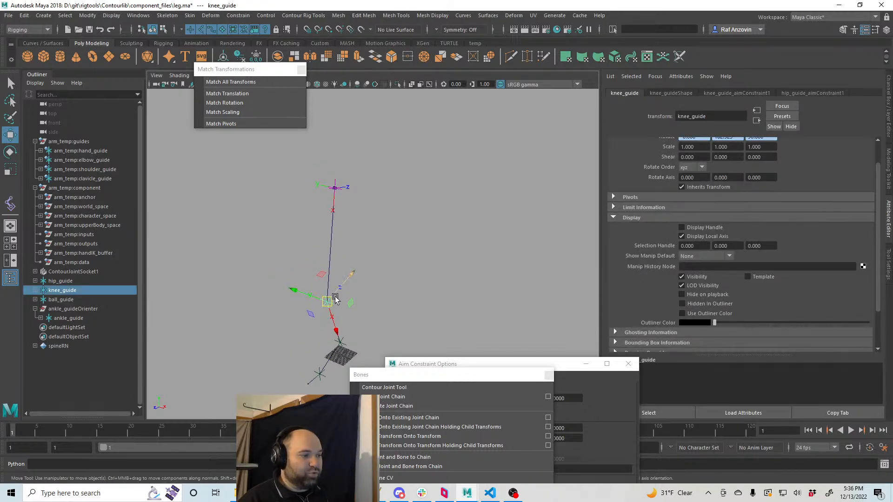
{"action": "left_click_drag", "start_coordinate": [338, 316], "coordinate": [455, 212]}
{"action": "key", "text": "ctrl+z"}
{"action": "left_click", "coordinate": [449, 291]}
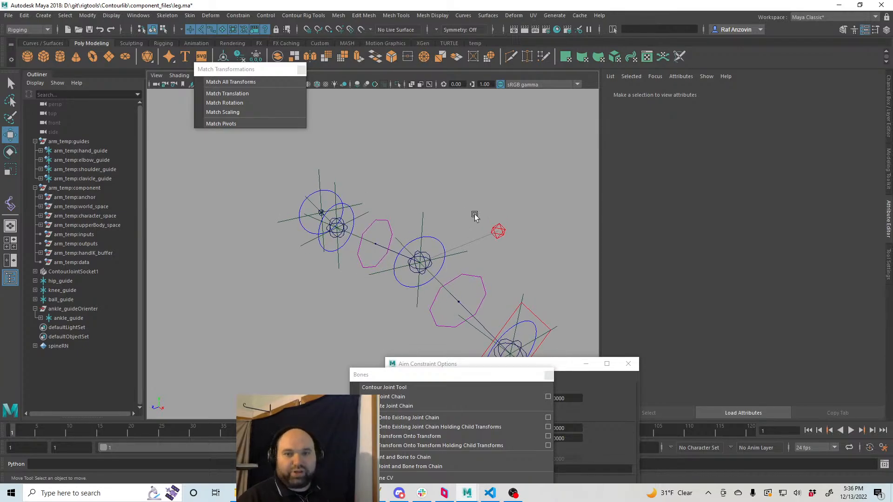
- Examine the orientation of arm_temp:elbow_guide relative to the arm chain and its pole vector control from several angles
{"action": "left_click", "coordinate": [451, 226]}
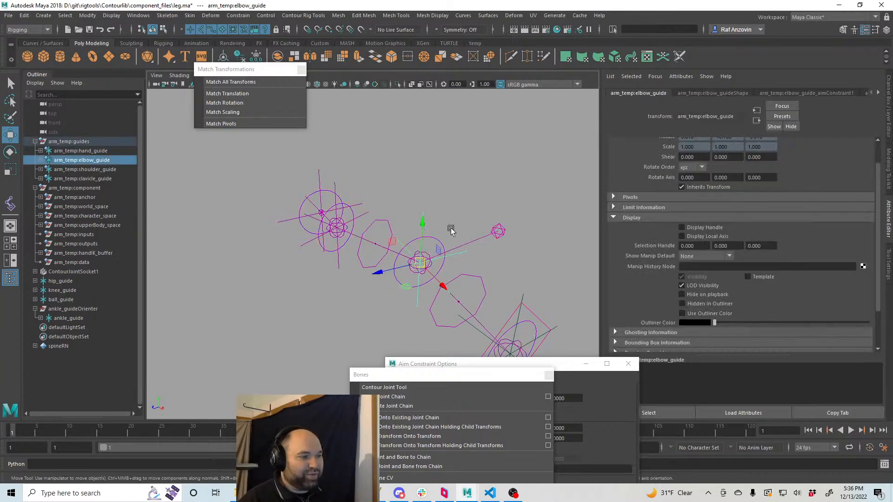
{"action": "left_click_drag", "start_coordinate": [488, 266], "coordinate": [325, 235], "text": "alt"}
{"action": "middle_click_drag", "start_coordinate": [325, 235], "coordinate": [344, 254], "text": "alt"}
{"action": "left_click_drag", "start_coordinate": [371, 260], "coordinate": [409, 175]}
{"action": "left_click_drag", "start_coordinate": [432, 218], "coordinate": [438, 145], "text": "alt"}
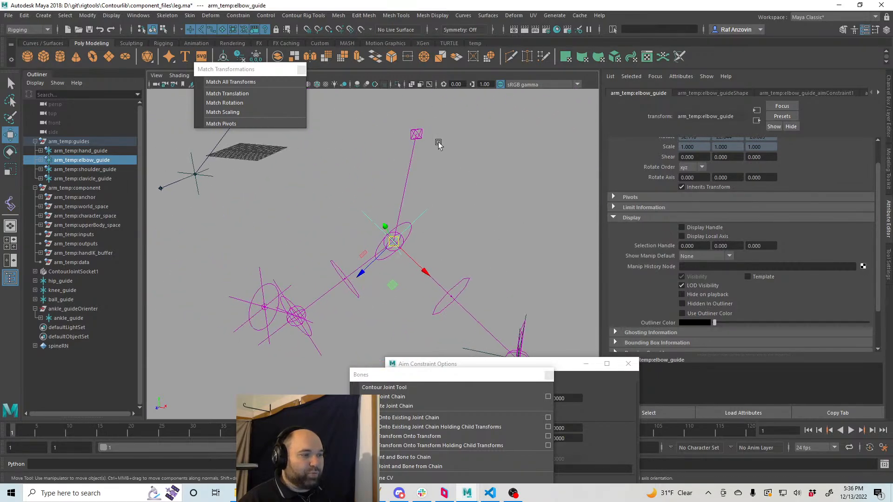
{"action": "left_click_drag", "start_coordinate": [401, 249], "coordinate": [308, 286], "text": "alt"}
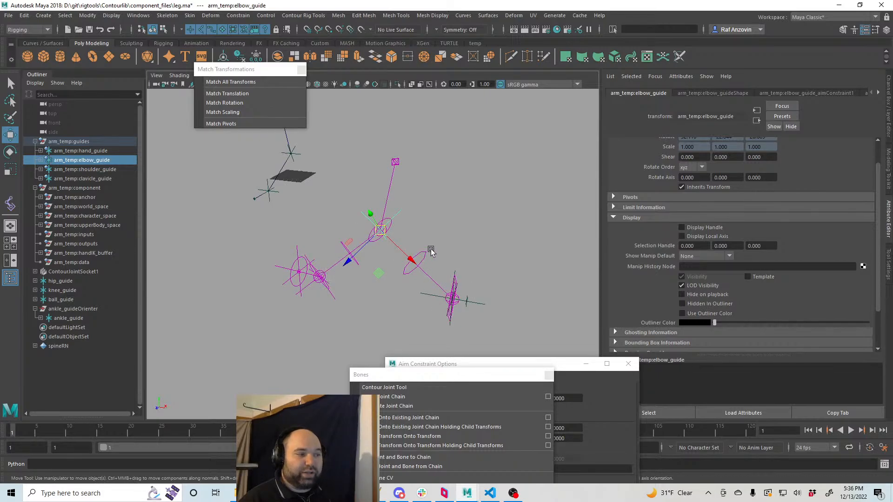
{"action": "left_click_drag", "start_coordinate": [410, 255], "coordinate": [321, 263], "text": "alt"}
{"action": "left_click_drag", "start_coordinate": [472, 225], "coordinate": [437, 289], "text": "alt"}
{"action": "left_click", "coordinate": [484, 211]}
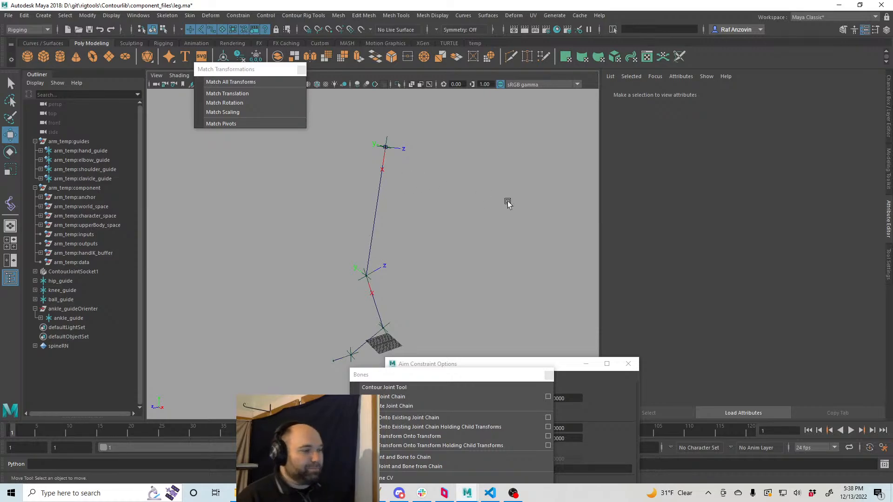
- Collapse the ankle_guideOrienter hierarchy and save the leg scene
{"action": "middle_click_drag", "start_coordinate": [501, 223], "coordinate": [379, 227], "text": "alt"}
{"action": "right_click_drag", "start_coordinate": [379, 227], "coordinate": [401, 271], "text": "alt"}
{"action": "middle_click_drag", "start_coordinate": [401, 270], "coordinate": [418, 229], "text": "alt"}
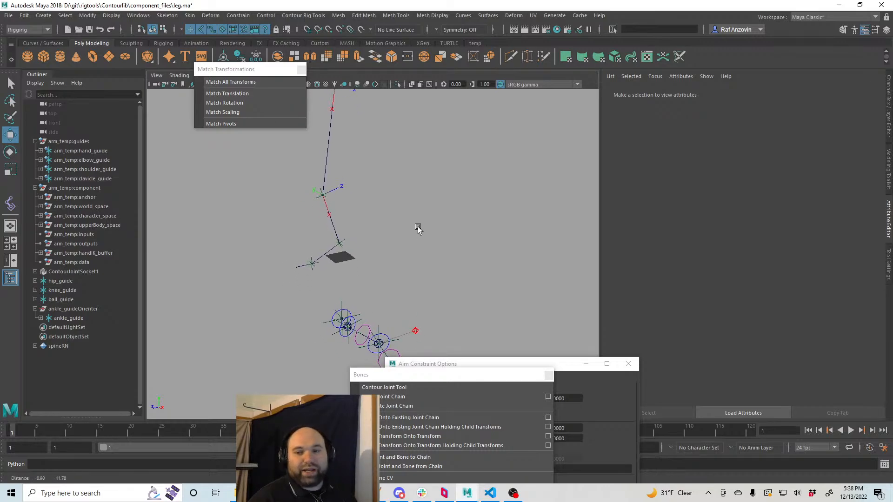
{"action": "right_click_drag", "start_coordinate": [417, 231], "coordinate": [411, 274], "text": "alt"}
{"action": "left_click", "coordinate": [35, 309]}
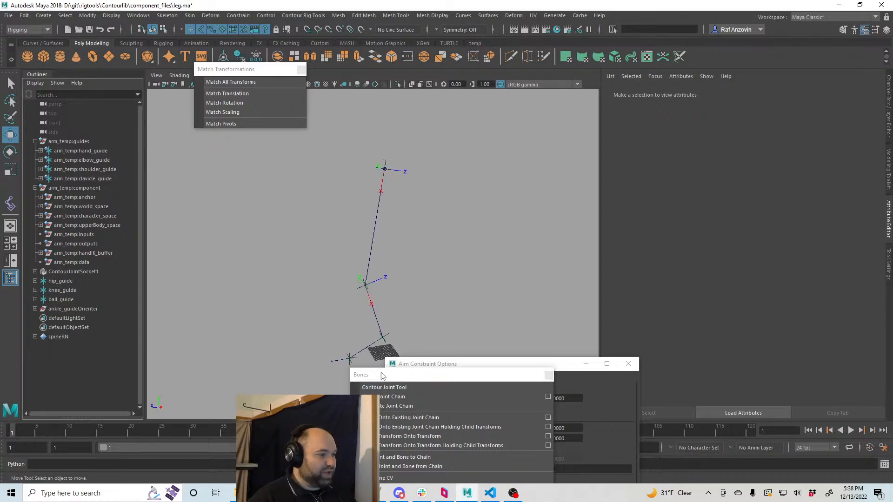
{"action": "middle_click_drag", "start_coordinate": [444, 286], "coordinate": [404, 270], "text": "alt"}
{"action": "left_click_drag", "start_coordinate": [404, 270], "coordinate": [397, 219], "text": "alt"}
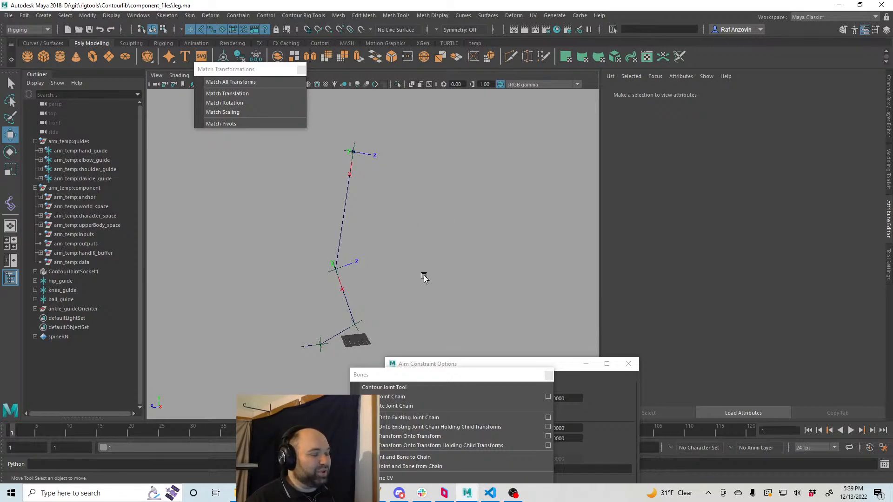
- Test the leg constraints by moving knee_guide to about Y 83.6, Z 18.4, and restore its position
{"action": "scroll", "coordinate": [432, 279], "scroll_direction": "up", "scroll_amount": 2}
{"action": "scroll", "coordinate": [405, 279], "scroll_direction": "up", "scroll_amount": 1}
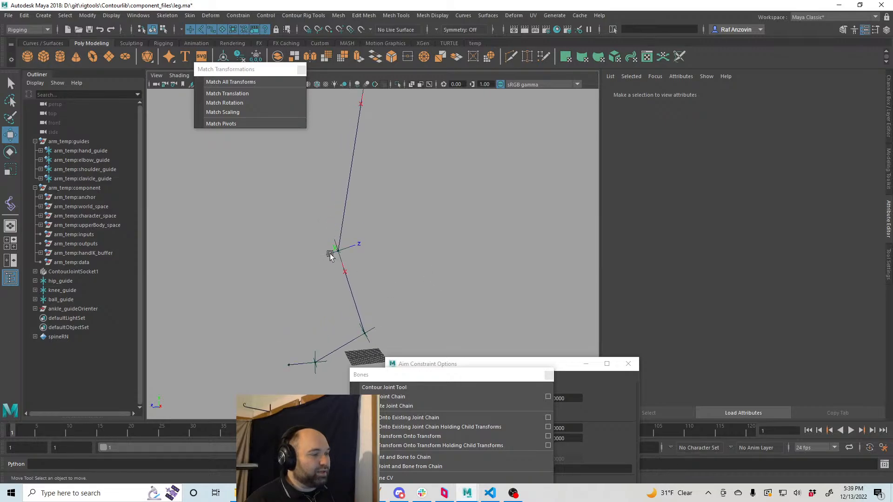
{"action": "left_click", "coordinate": [330, 255]}
{"action": "middle_click_drag", "start_coordinate": [375, 265], "coordinate": [375, 254]}
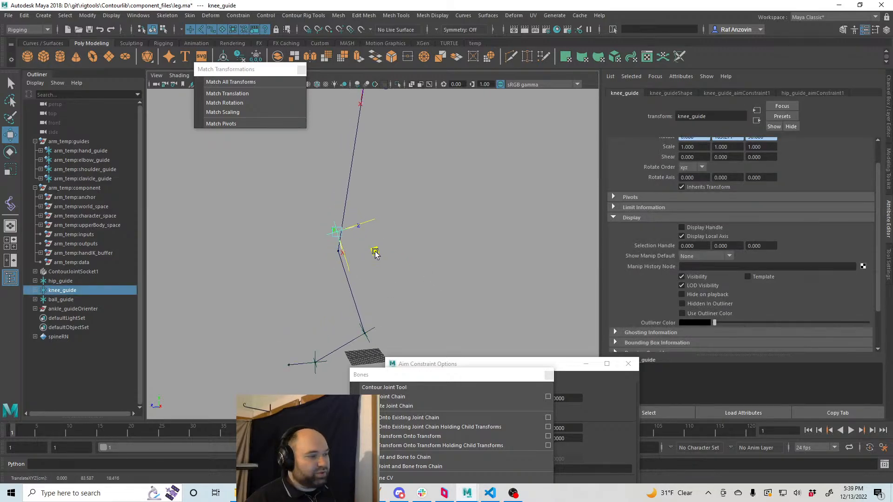
{"action": "scroll", "coordinate": [447, 241], "scroll_direction": "down", "scroll_amount": 2}
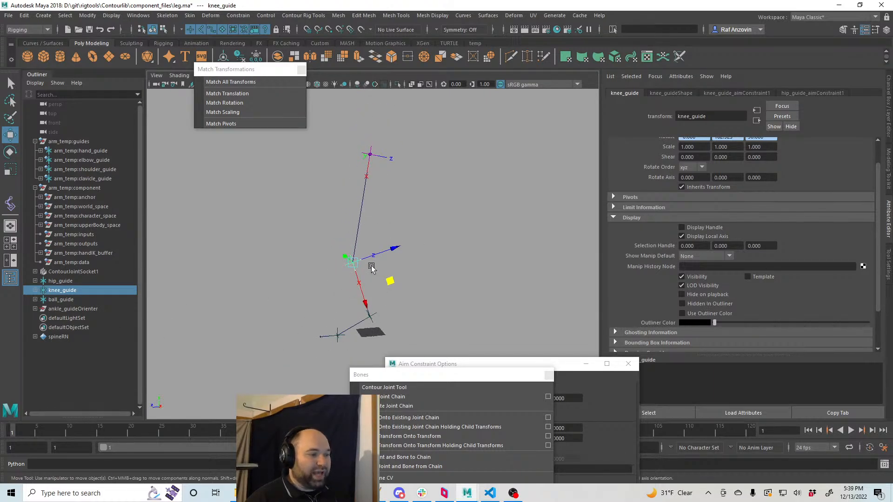
{"action": "left_click", "coordinate": [467, 210]}
- Create an empty group with nothing selected and rename it inputs
{"action": "scroll", "coordinate": [466, 210], "scroll_direction": "up", "scroll_amount": 2}
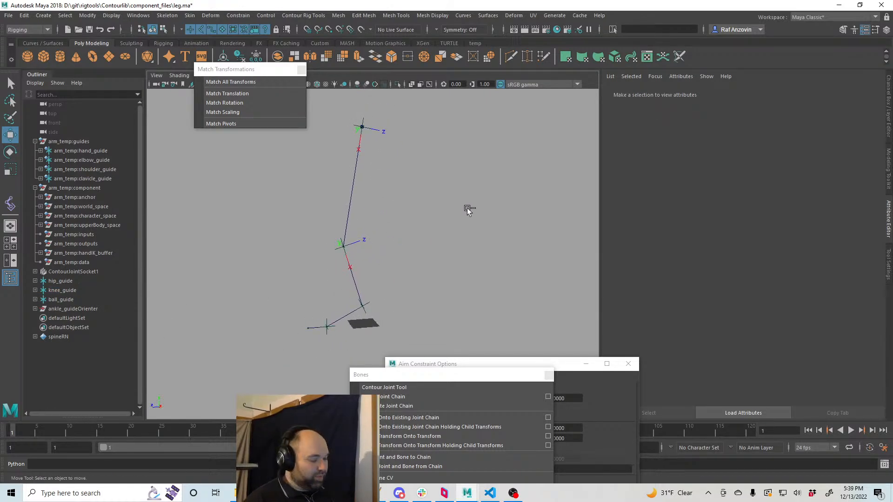
{"action": "key", "text": "ctrl+g"}
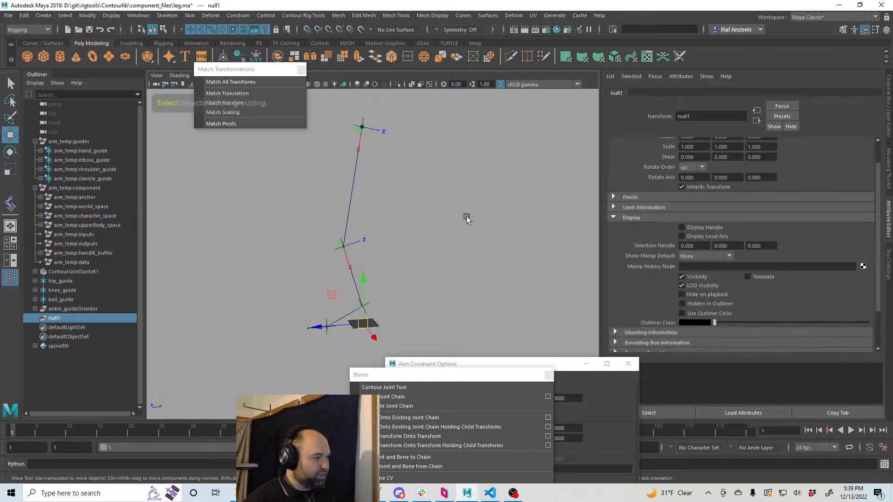
{"action": "double_click", "coordinate": [77, 321]}
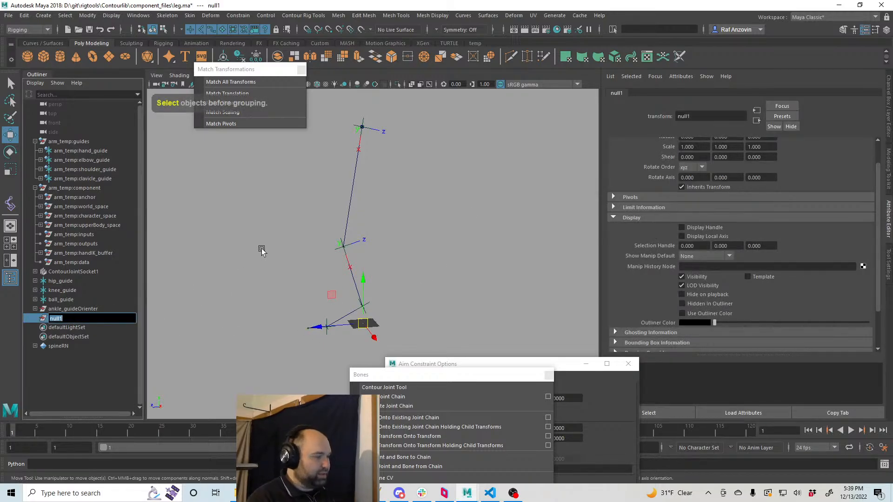
{"action": "type", "text": "inputs"}
{"action": "key", "text": "Return"}
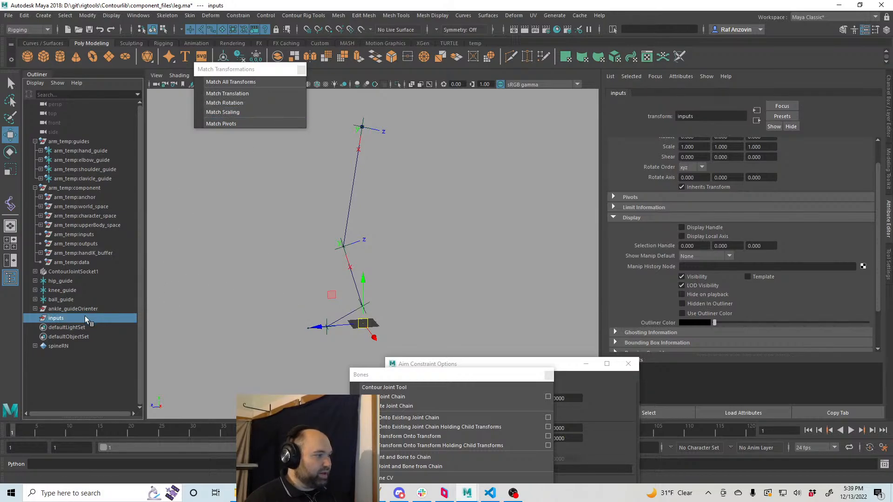
- Group the inputs node under a new parent group and rename the parent component
{"action": "key", "text": "ctrl+g"}
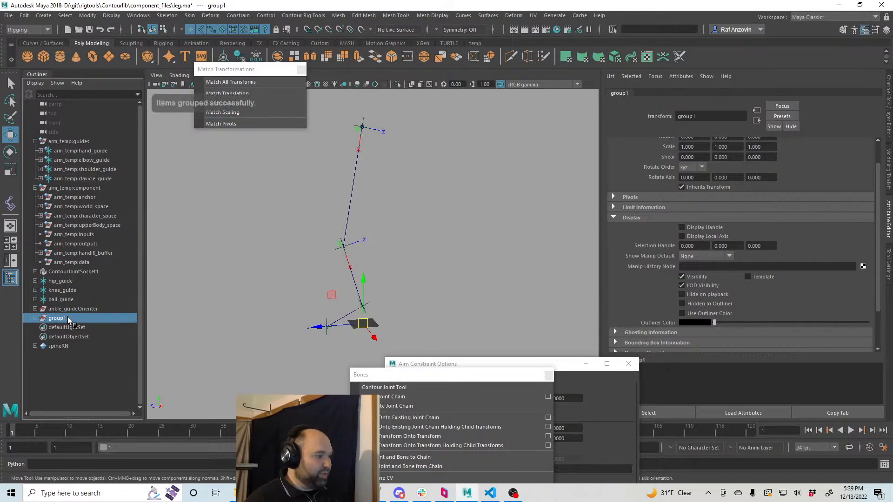
{"action": "double_click", "coordinate": [90, 318]}
{"action": "type", "text": "compon"}
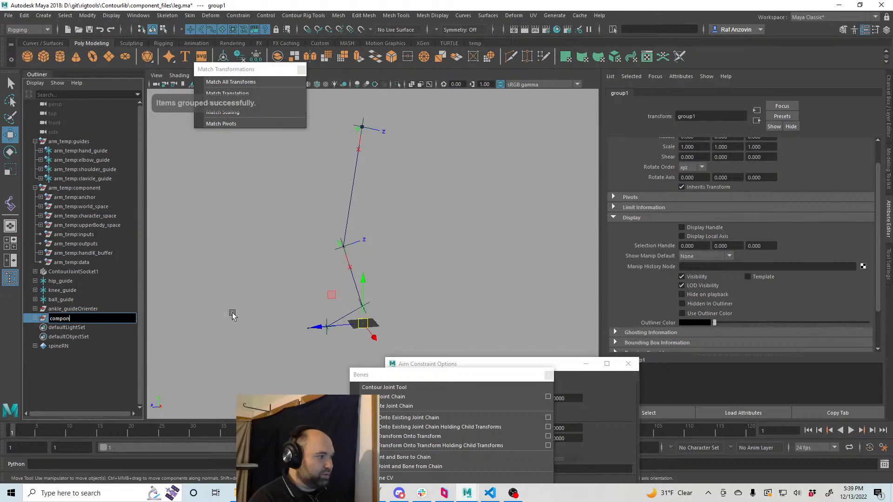
{"action": "type", "text": "ent"}
{"action": "key", "text": "Return"}
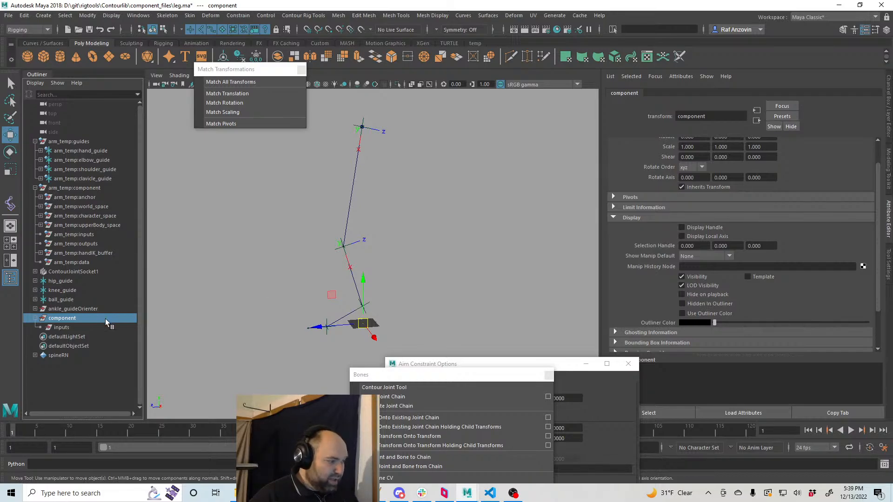
- Examine the extra attributes on arm_temp:component, arm_temp:data and arm_temp:inputs as a reference for the new leg groups
{"action": "left_click", "coordinate": [85, 328]}
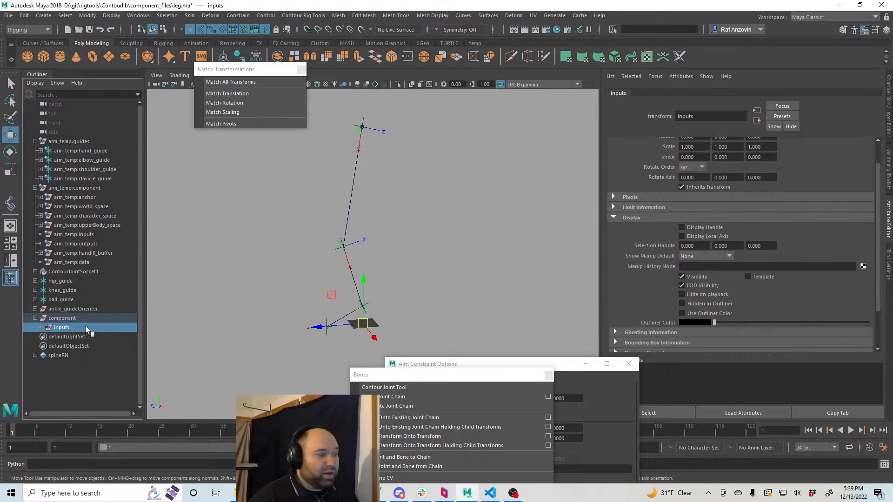
{"action": "left_click", "coordinate": [84, 320]}
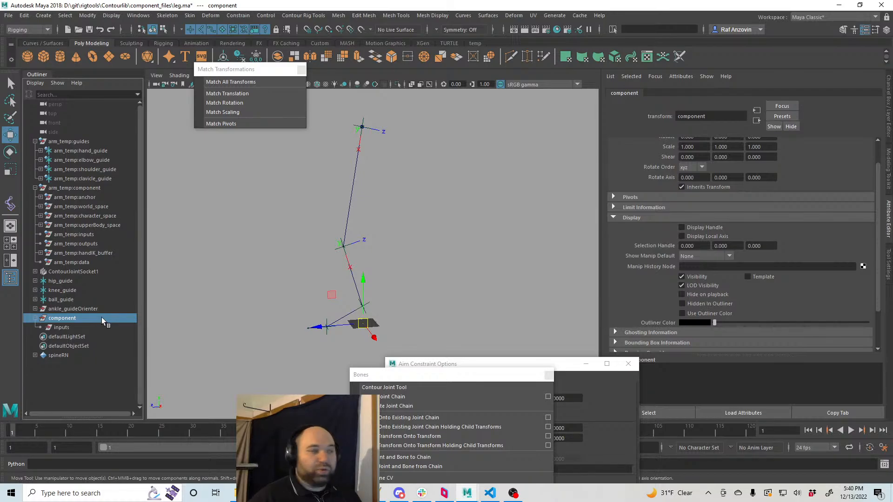
{"action": "left_click", "coordinate": [75, 188]}
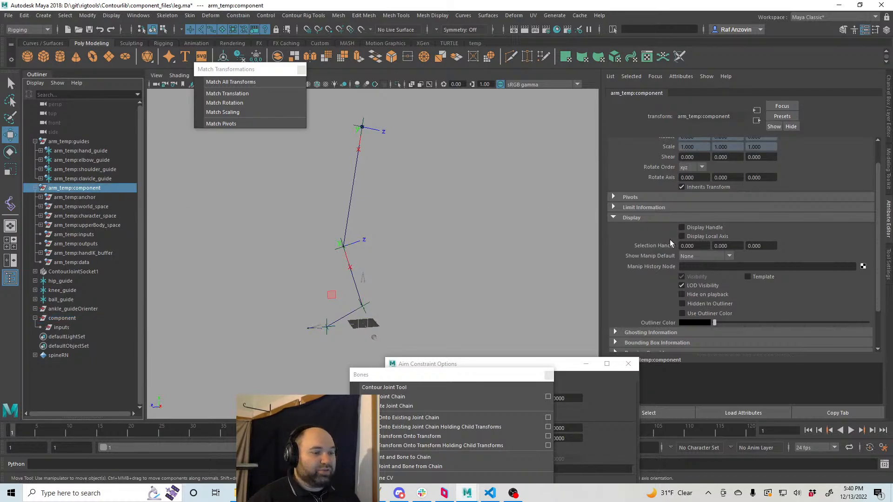
{"action": "scroll", "coordinate": [628, 239], "scroll_direction": "down", "scroll_amount": 2}
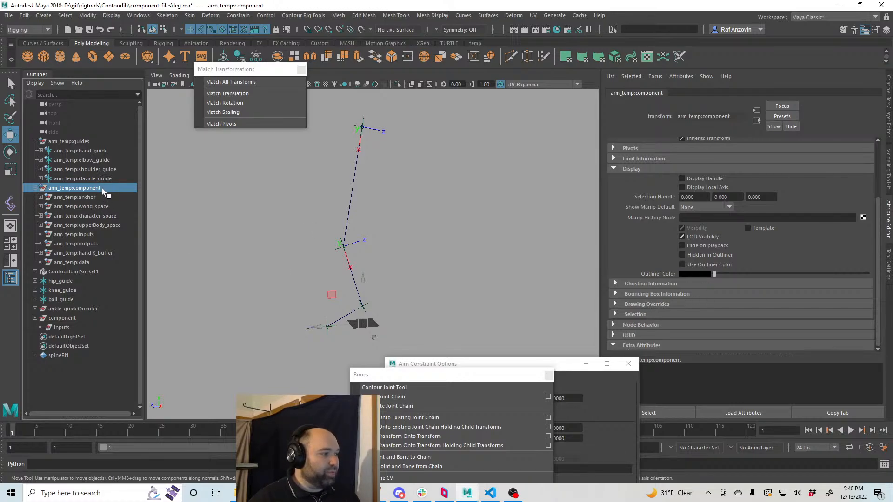
{"action": "left_click", "coordinate": [101, 261]}
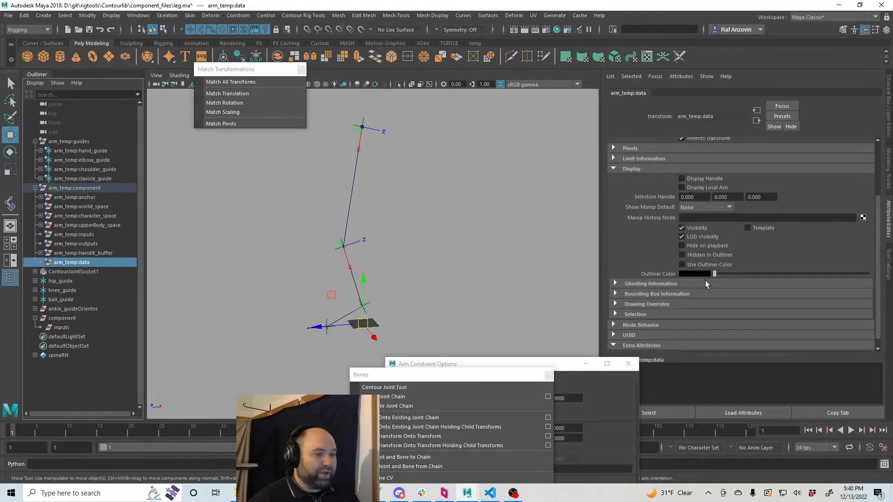
{"action": "scroll", "coordinate": [646, 301], "scroll_direction": "down", "scroll_amount": 1}
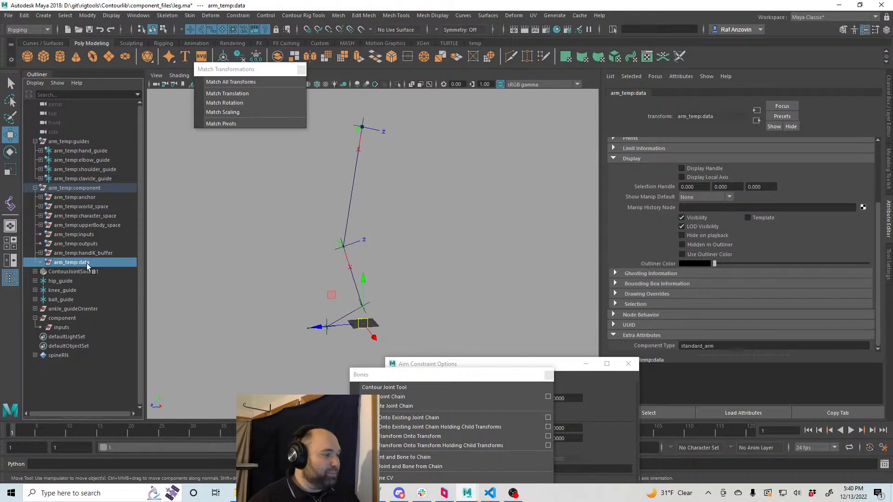
{"action": "left_click", "coordinate": [93, 235]}
{"action": "scroll", "coordinate": [643, 283], "scroll_direction": "down", "scroll_amount": 1}
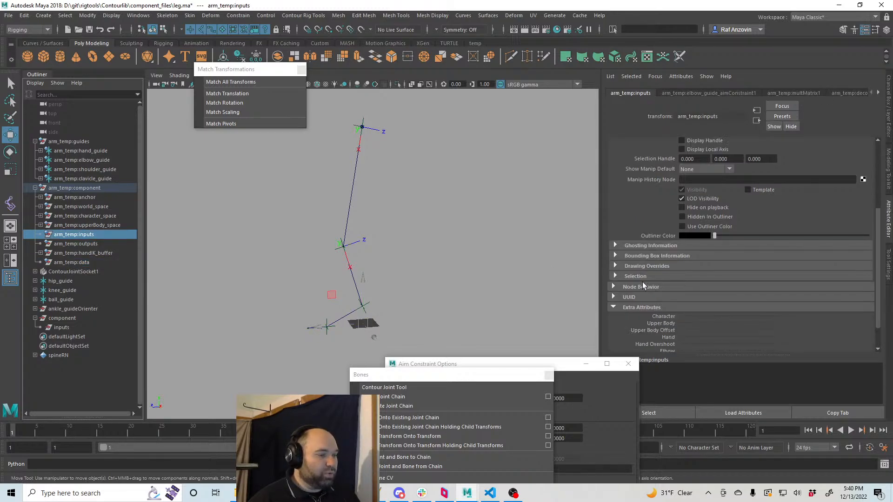
{"action": "scroll", "coordinate": [659, 276], "scroll_direction": "down", "scroll_amount": 1}
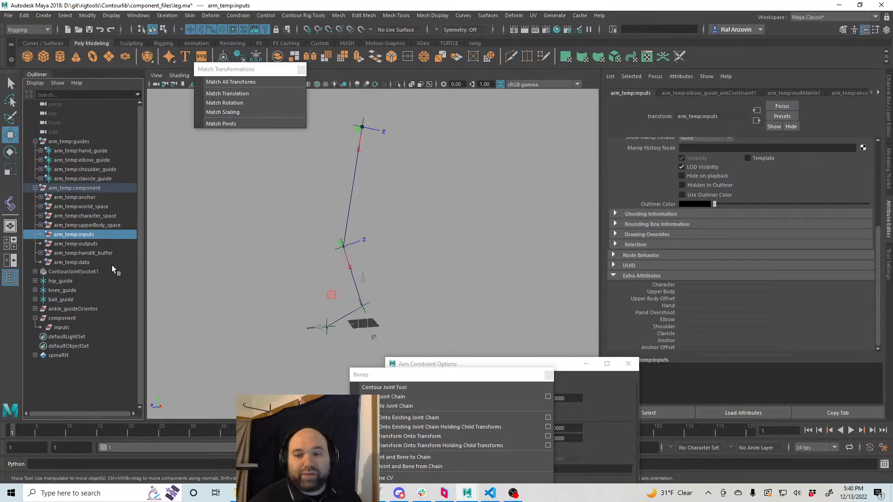
- Select the leg's inputs group, close the Bones and Aim Constraint Options windows, and collapse its Display attributes
{"action": "left_click", "coordinate": [79, 318]}
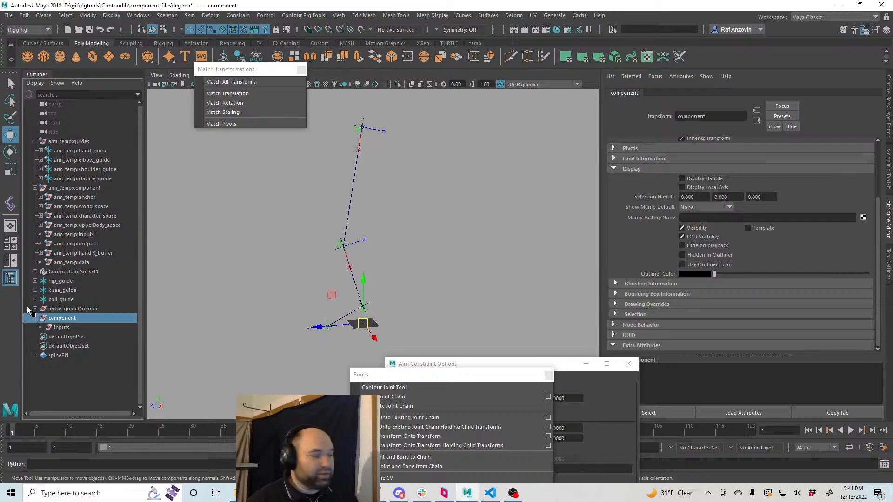
{"action": "left_click", "coordinate": [74, 328]}
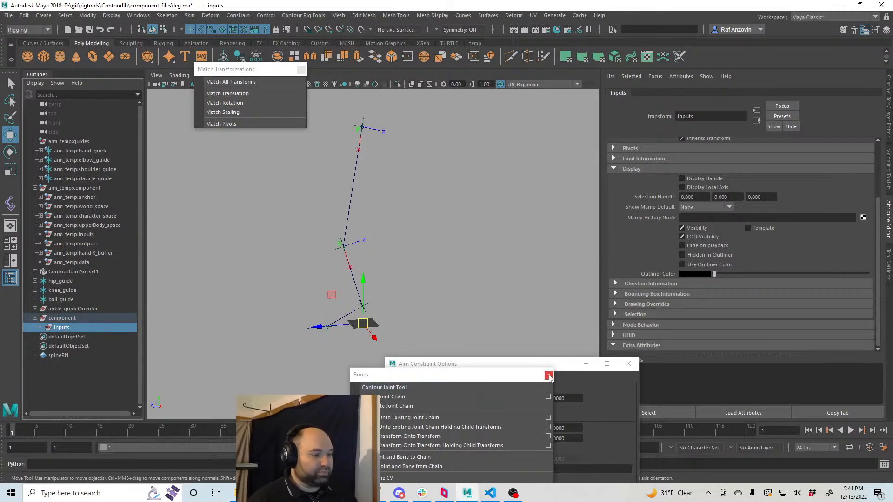
{"action": "left_click_drag", "start_coordinate": [552, 369], "coordinate": [491, 270]}
{"action": "left_click", "coordinate": [568, 266]}
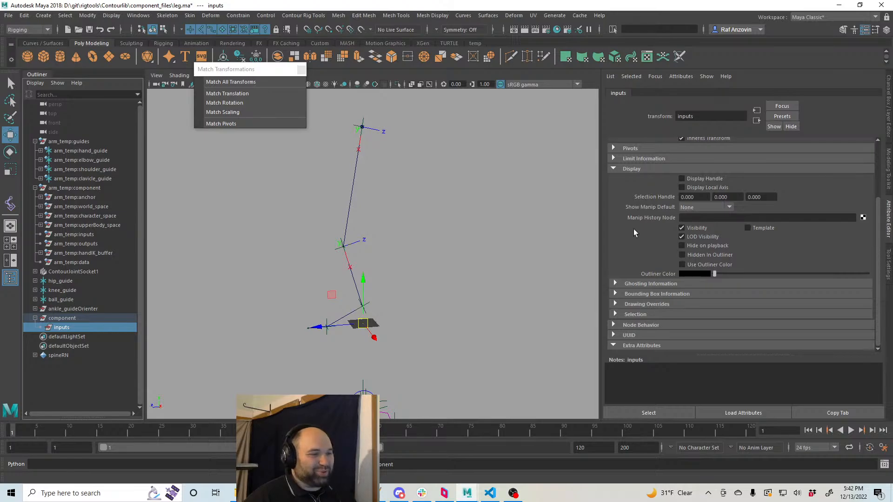
{"action": "left_click", "coordinate": [613, 170]}
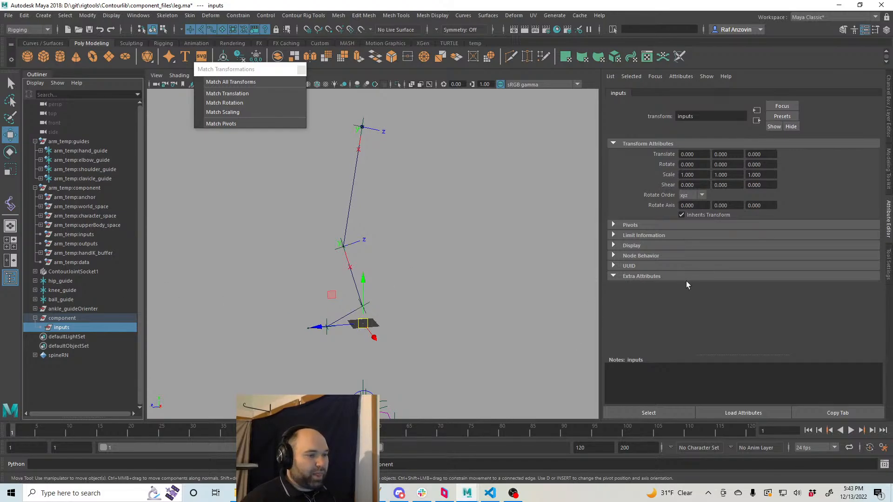
{"action": "right_click_drag", "start_coordinate": [431, 292], "coordinate": [493, 300], "text": "alt"}
{"action": "middle_click_drag", "start_coordinate": [493, 300], "coordinate": [484, 294], "text": "alt"}
{"action": "left_click_drag", "start_coordinate": [484, 294], "coordinate": [470, 256], "text": "alt"}
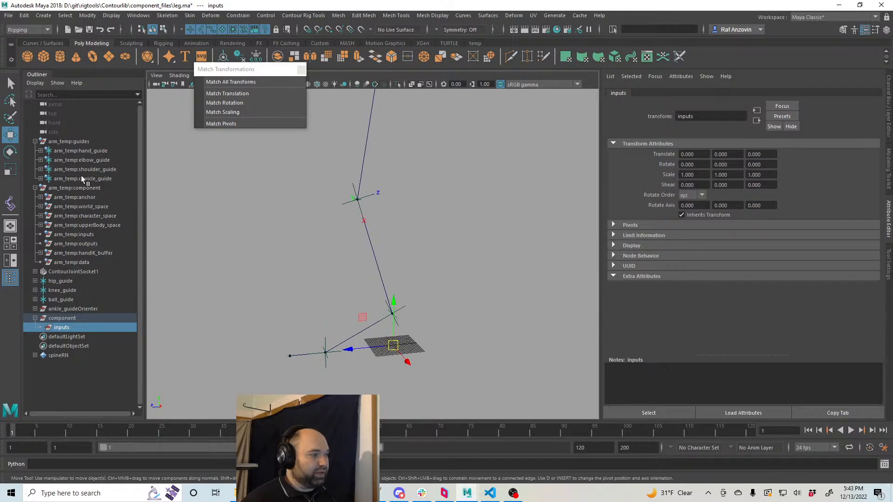
- Check arm_temp:inputs for its extra attributes, reselect the leg's inputs group, and query the selection in Python with pa.selected()
{"action": "left_click", "coordinate": [85, 234]}
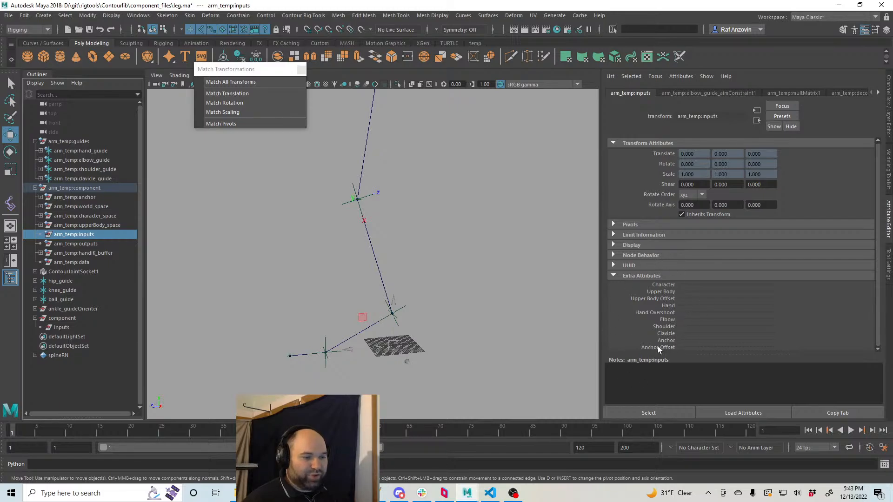
{"action": "left_click", "coordinate": [61, 328]}
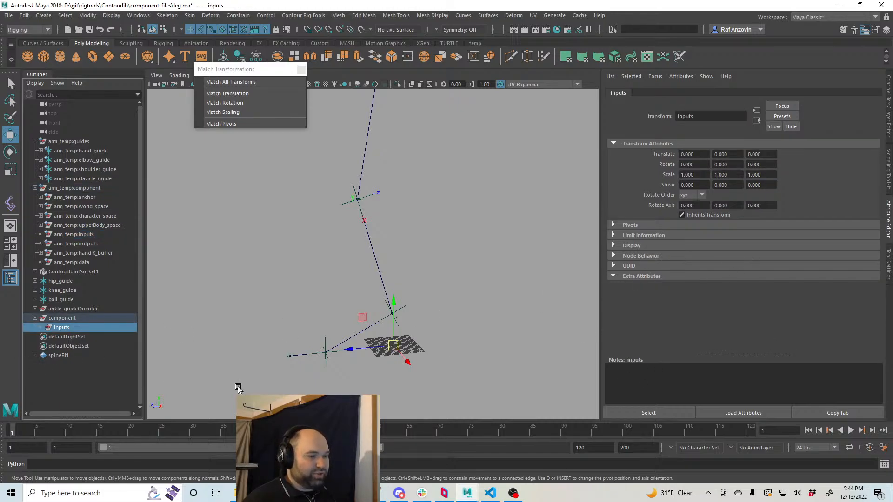
{"action": "left_click", "coordinate": [231, 464]}
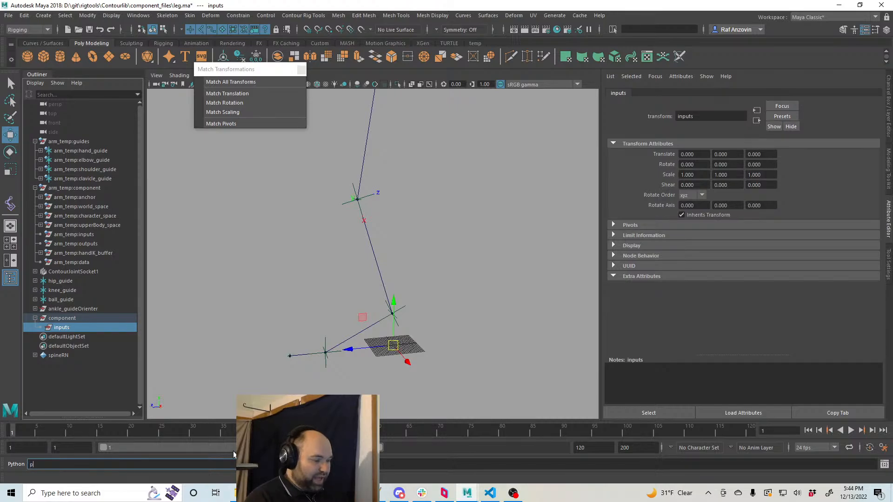
{"action": "type", "text": "pa."}
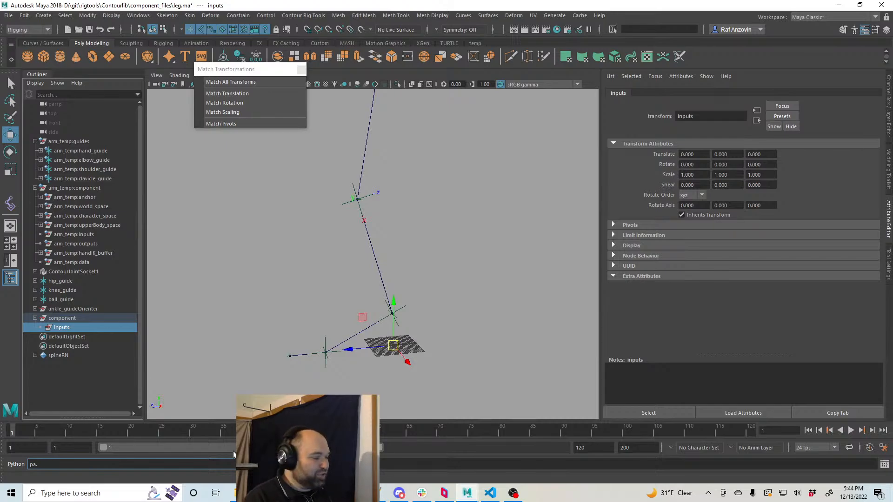
{"action": "key", "text": "BackSpace"}
{"action": "key", "text": "BackSpace"}
{"action": "key", "text": "BackSpace"}
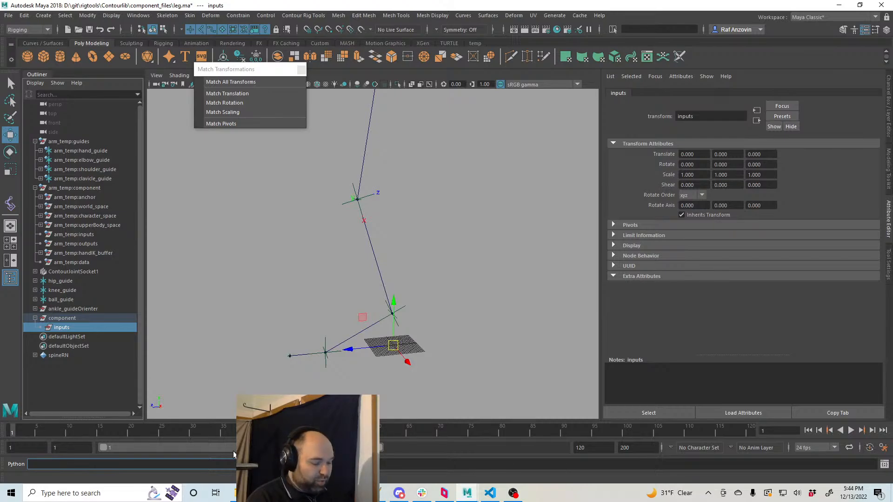
{"action": "type", "text": "a.selected("}
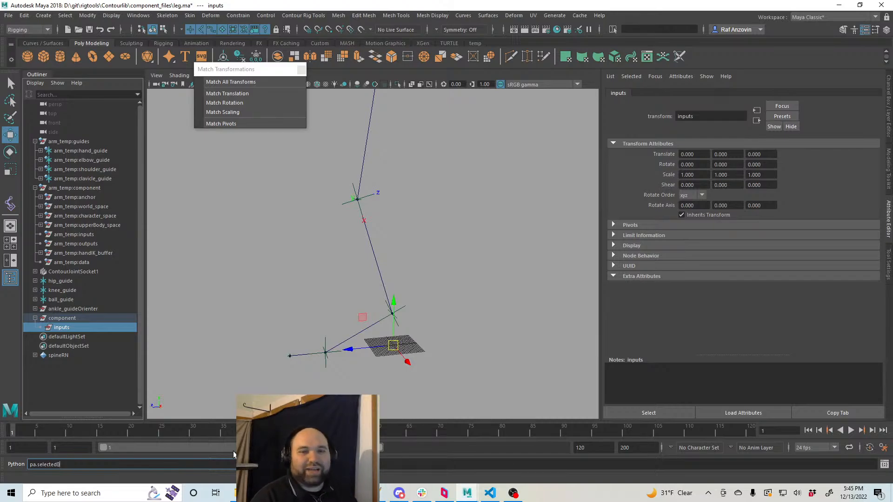
{"action": "key", "text": "Return"}
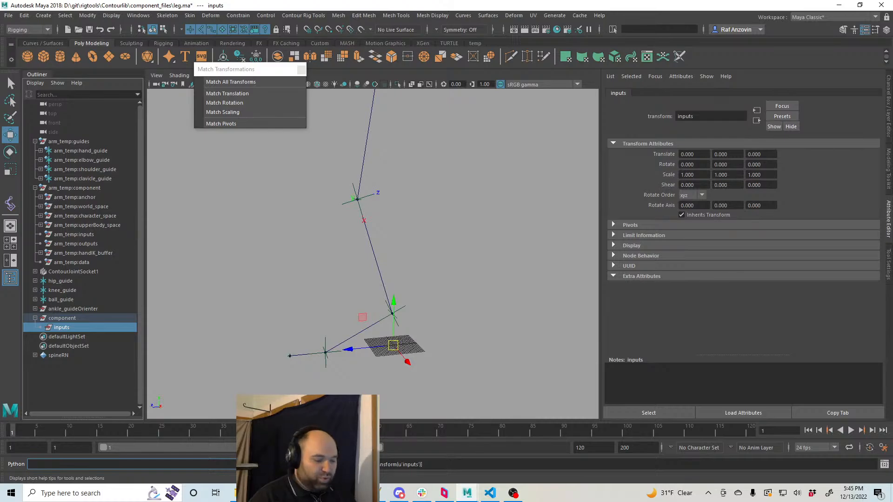
- Run the Python selection shortcuts s(), s1() and s2() on the selected inputs group to compare what they return
{"action": "type", "text": "s("}
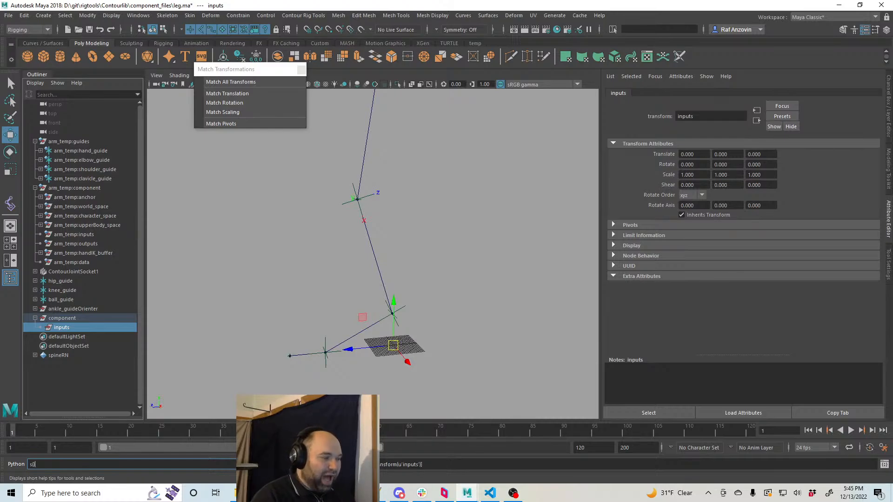
{"action": "type", "text": "0"}
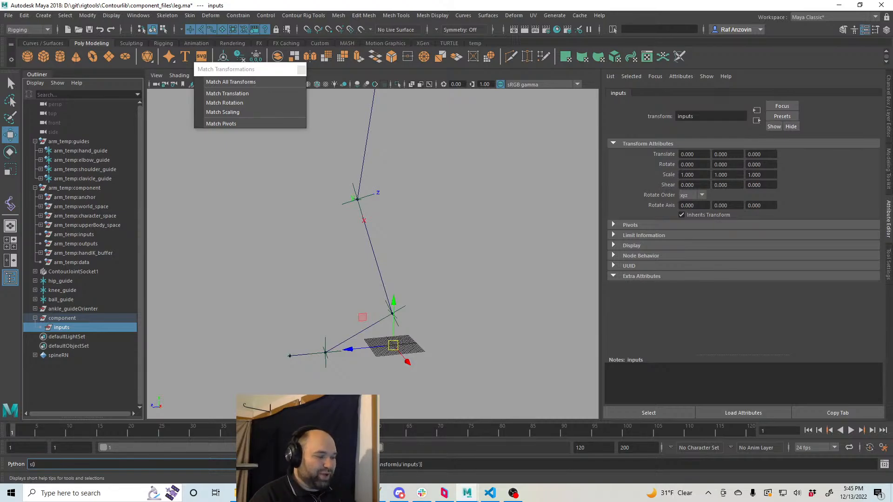
{"action": "key", "text": "Return"}
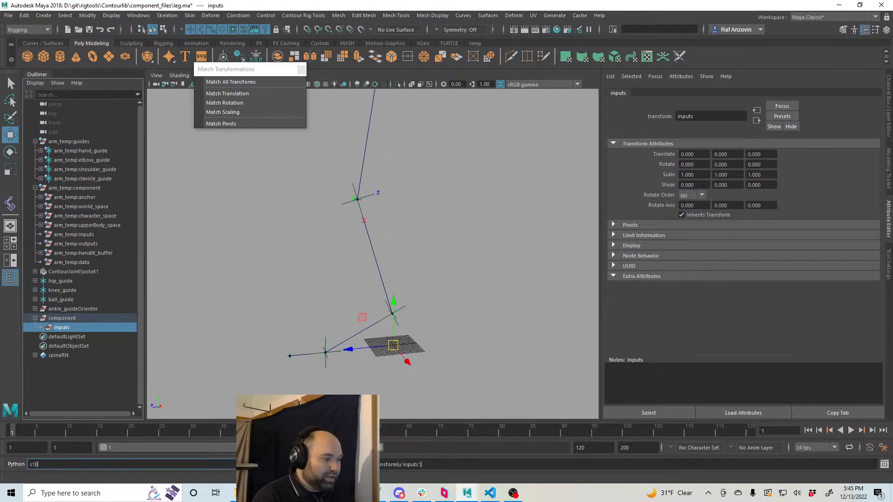
{"action": "type", "text": "s1"}
{"action": "key", "text": "Return"}
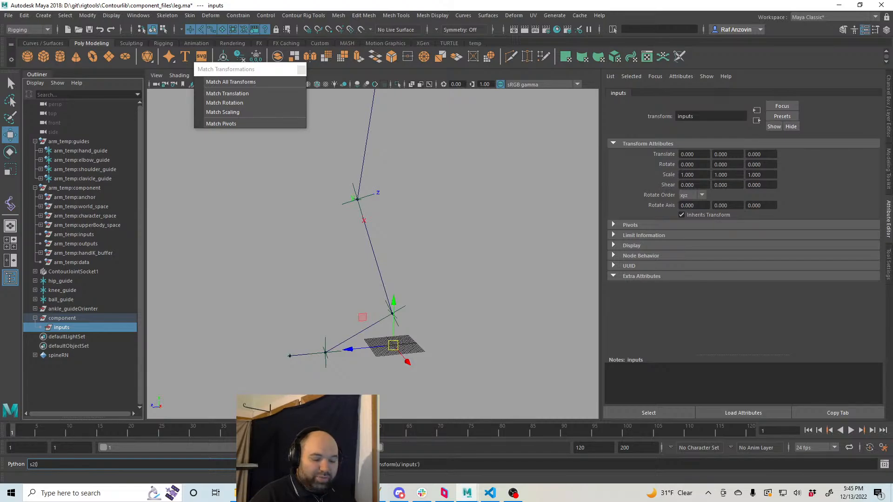
{"action": "type", "text": "s2"}
{"action": "key", "text": "Return"}
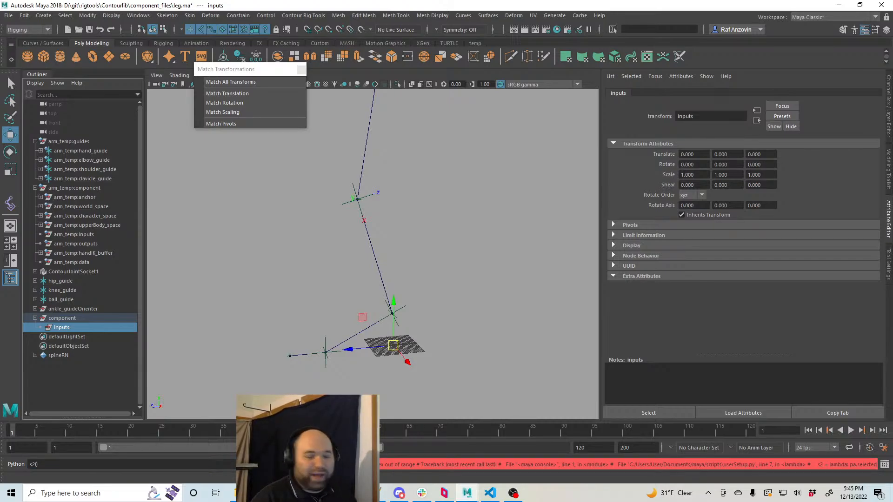
- Add a matrix attribute named hip to the leg's inputs group by running s1().addAttr('hip', dataType='matrix') in Python
{"action": "left_click", "coordinate": [29, 463]}
{"action": "key", "text": "BackSpace"}
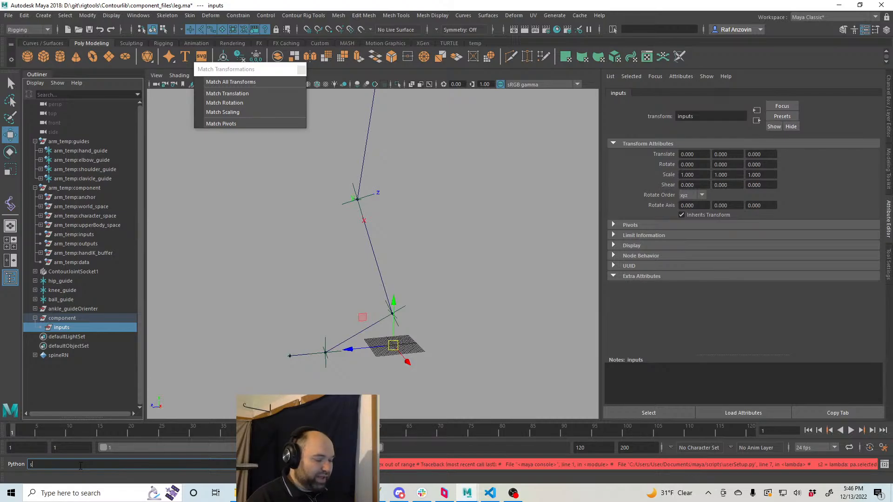
{"action": "type", "text": "1"}
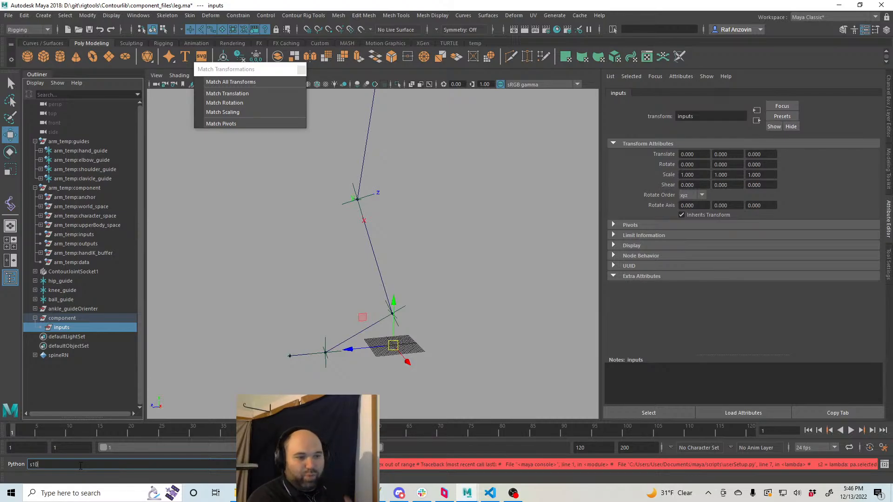
{"action": "type", "text": "()"}
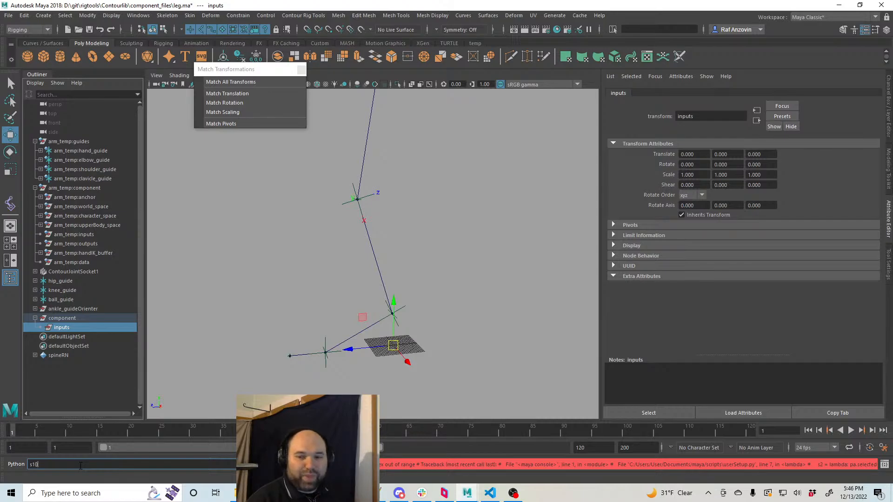
{"action": "type", "text": "."}
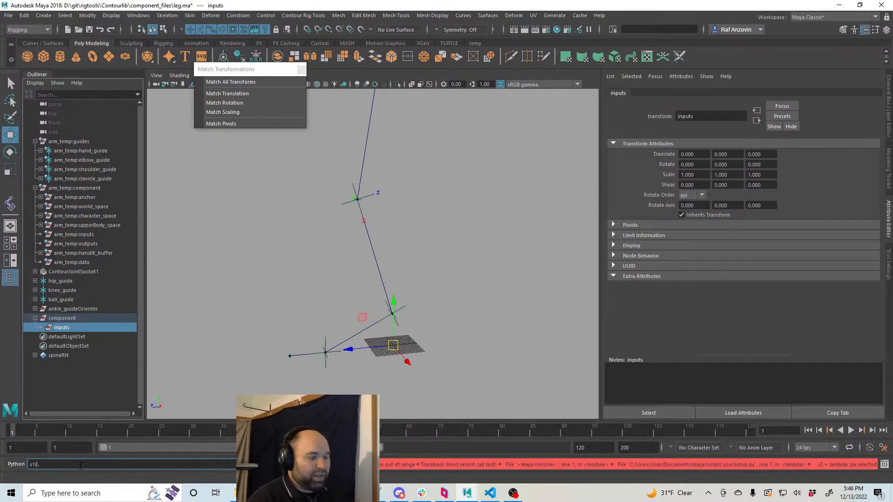
{"action": "type", "text": "addAttr("}
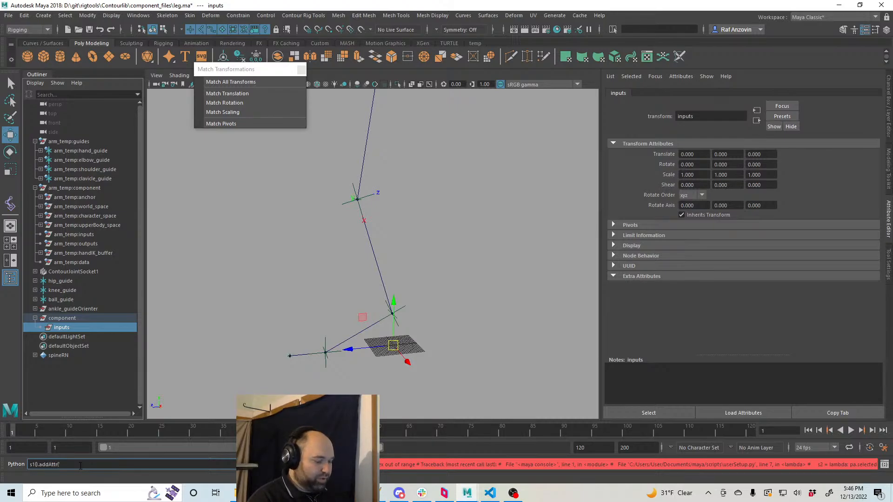
{"action": "type", "text": "'hip', datatype="}
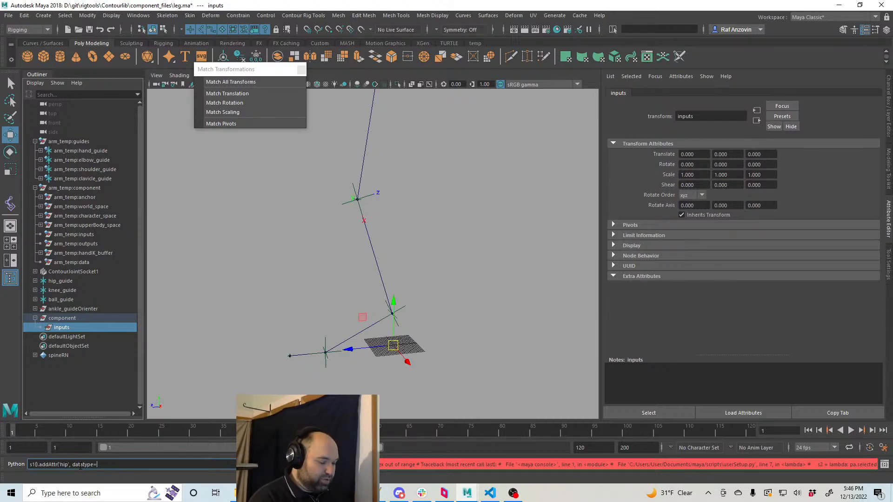
{"action": "type", "text": "'matrix')"}
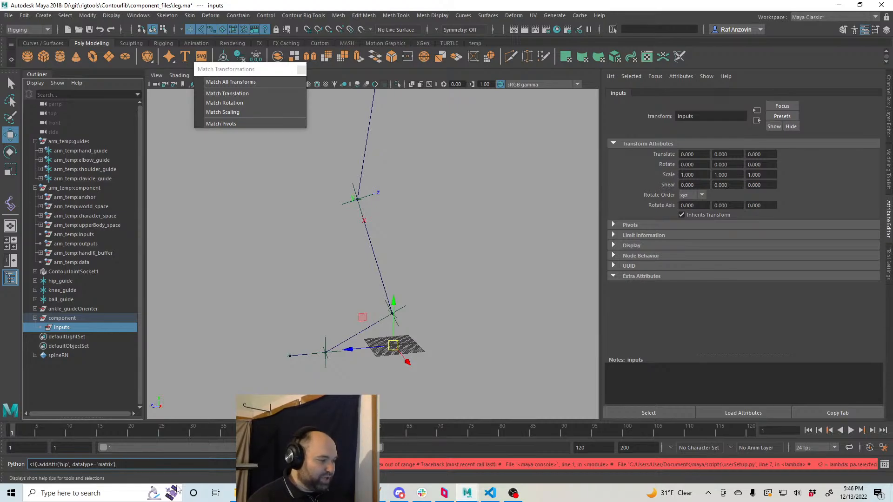
{"action": "key", "text": "Return"}
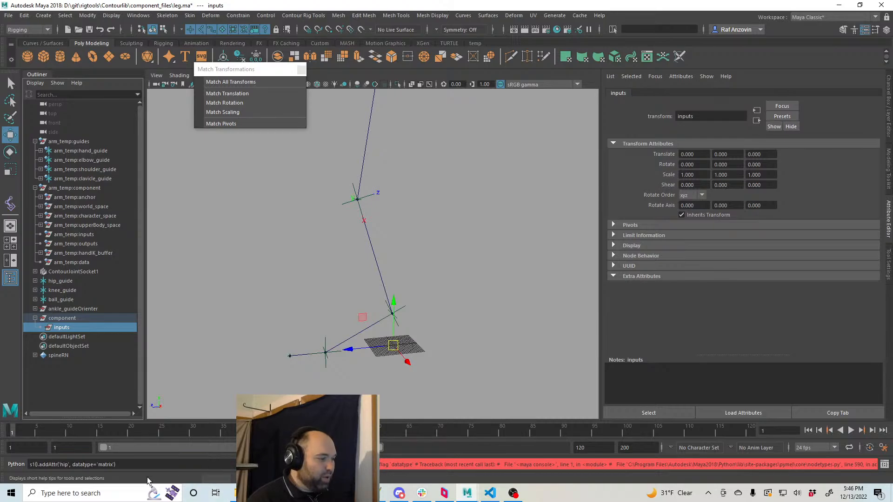
{"action": "left_click", "coordinate": [88, 466]}
{"action": "key", "text": "BackSpace"}
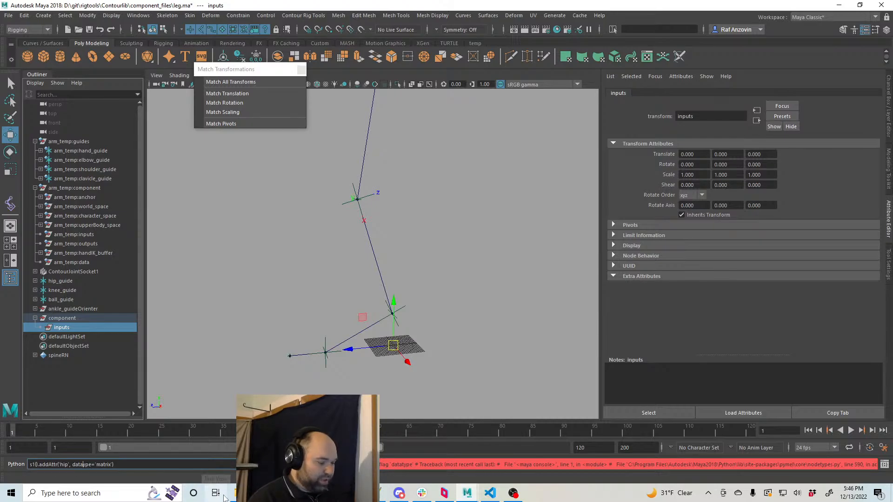
{"action": "type", "text": "T"}
{"action": "key", "text": "Return"}
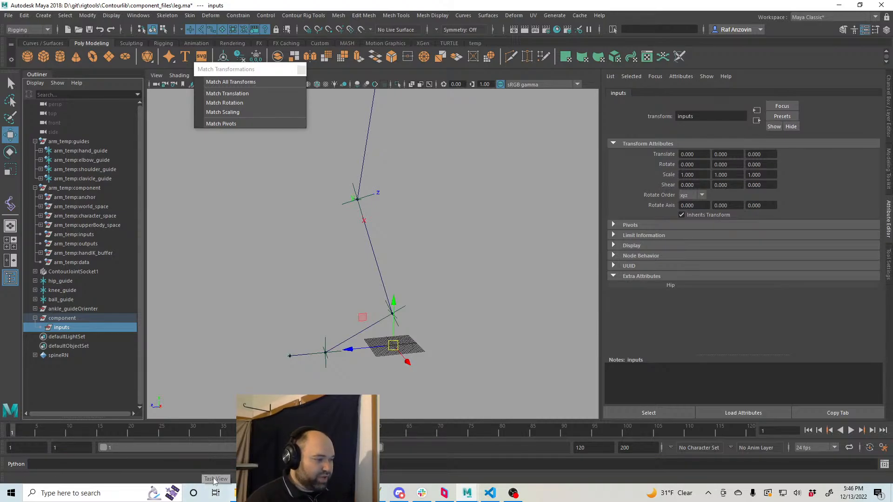
- Recall the hip addAttr command and prefix it with the start of a loop, for thing in [
{"action": "left_click", "coordinate": [205, 465]}
{"action": "key", "text": "Up"}
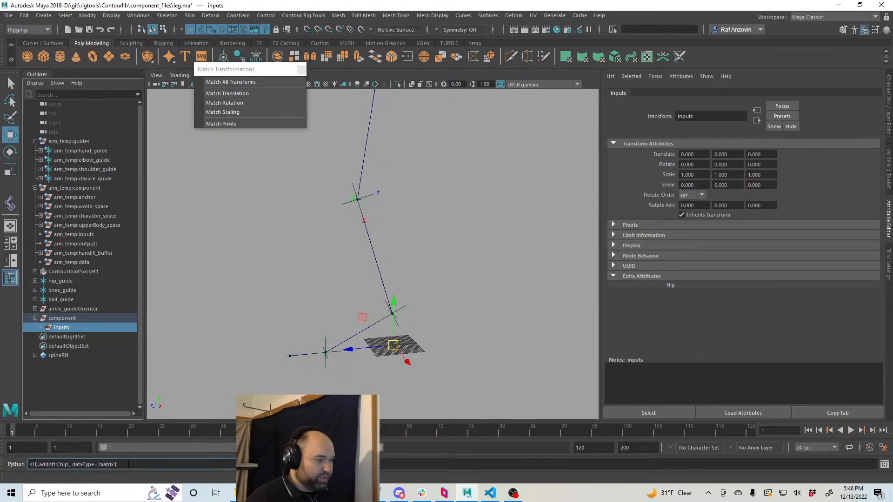
{"action": "left_click", "coordinate": [31, 464]}
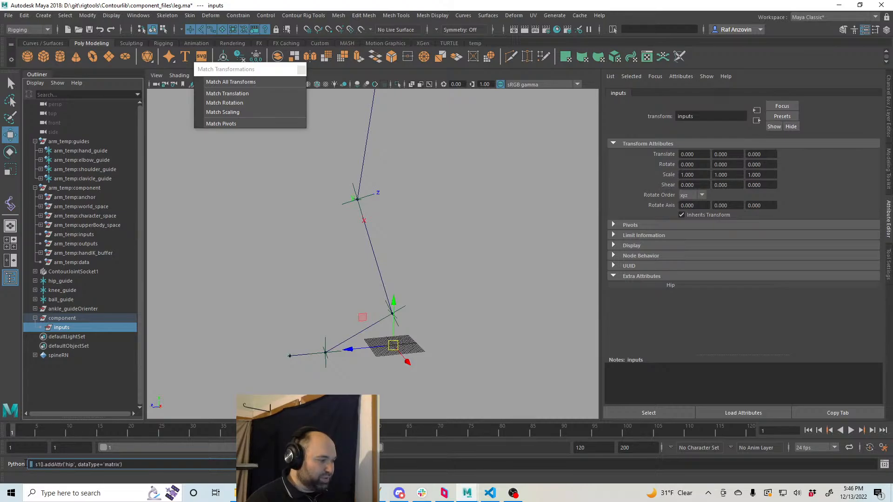
{"action": "key", "text": "BackSpace"}
{"action": "key", "text": "BackSpace"}
{"action": "type", "text": "for"}
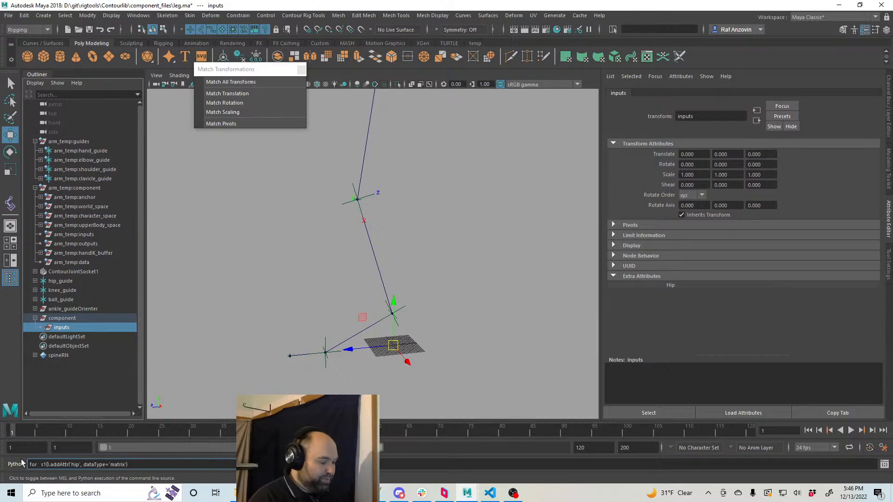
{"action": "type", "text": " thing"}
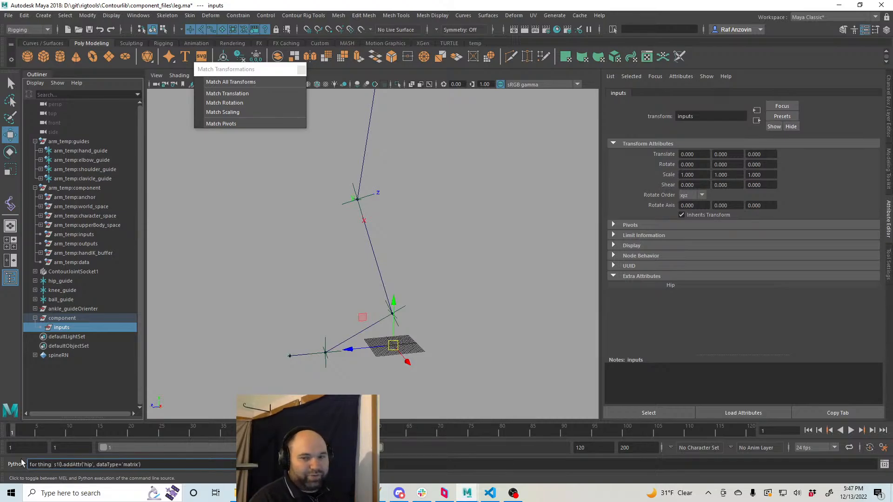
{"action": "type", "text": " in ["}
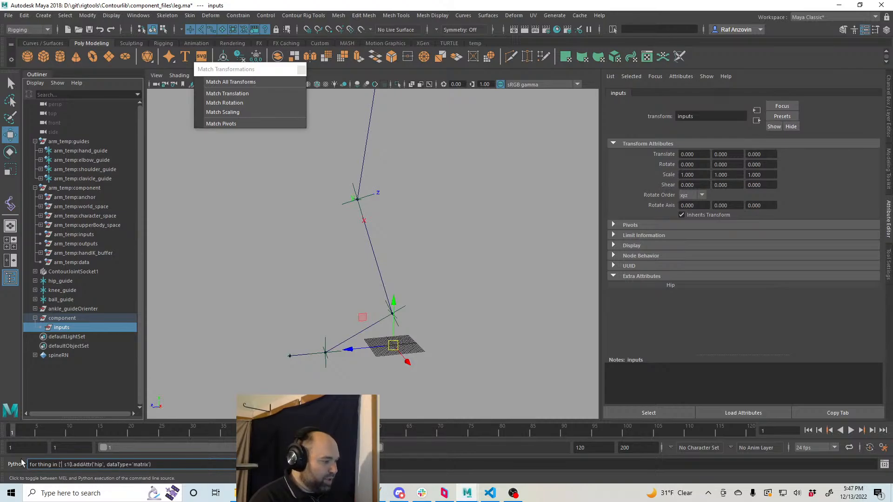
- Complete the Python loop header over the list ['knee', 'ankle', 'ball', 'toeOvershoot']: checking the toe guide's name under ball_guide
{"action": "type", "text": "'"}
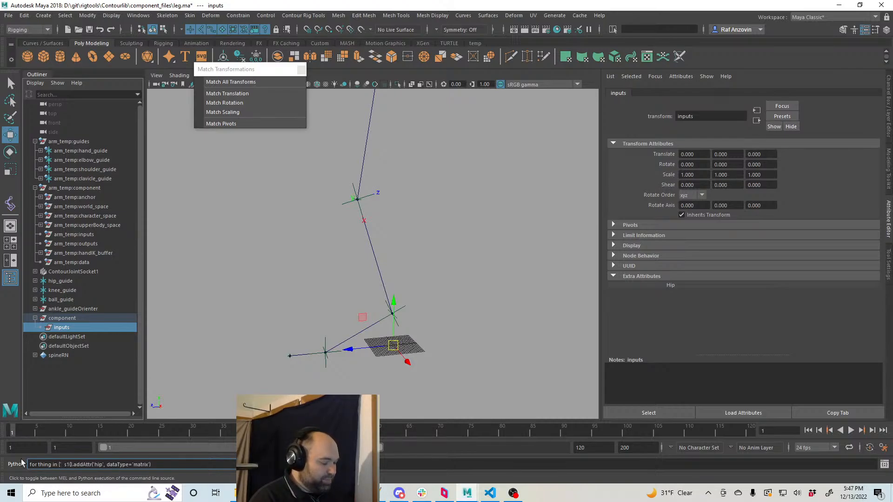
{"action": "type", "text": "knee', "}
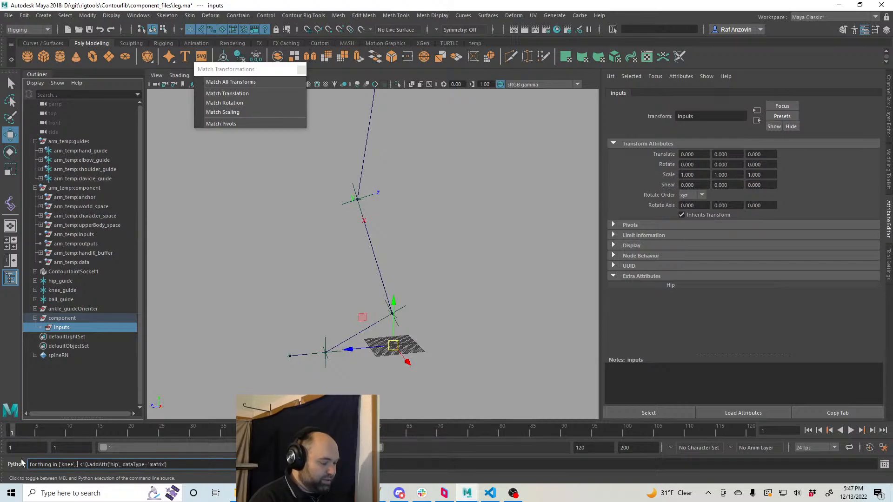
{"action": "type", "text": "'ankle'"}
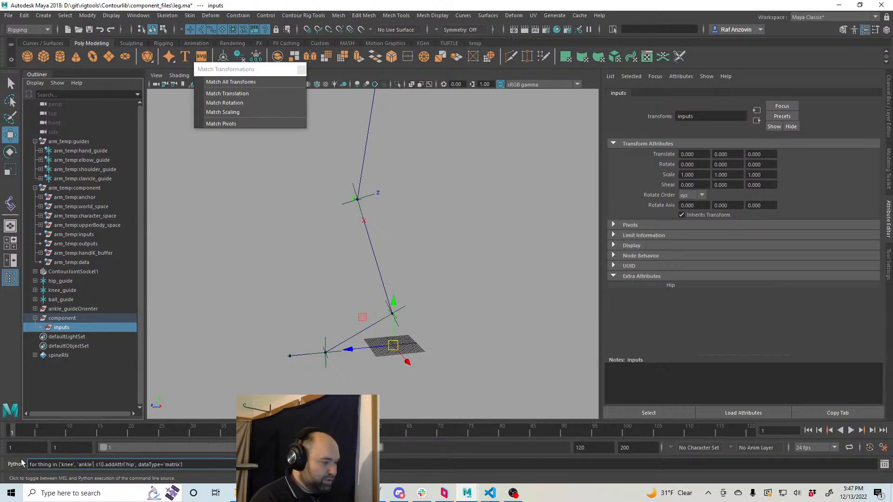
{"action": "type", "text": ", 'ball'"}
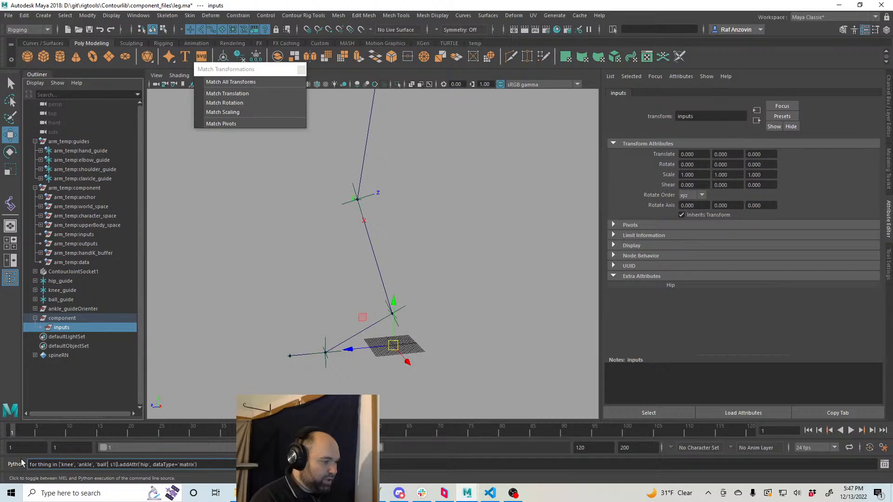
{"action": "type", "text": ", '"}
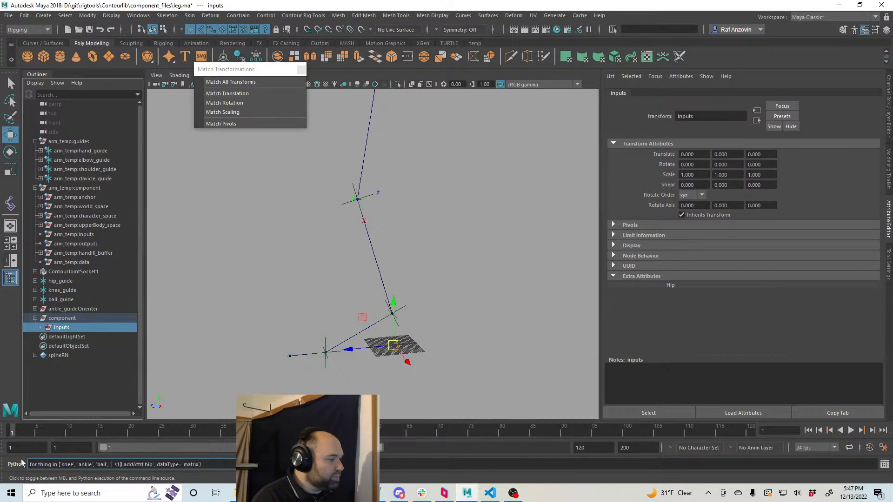
{"action": "type", "text": "toe"}
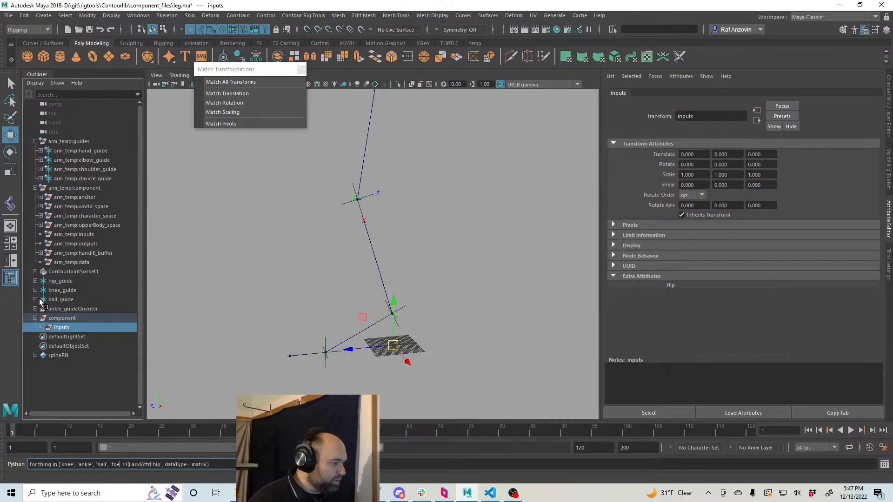
{"action": "left_click", "coordinate": [35, 299]}
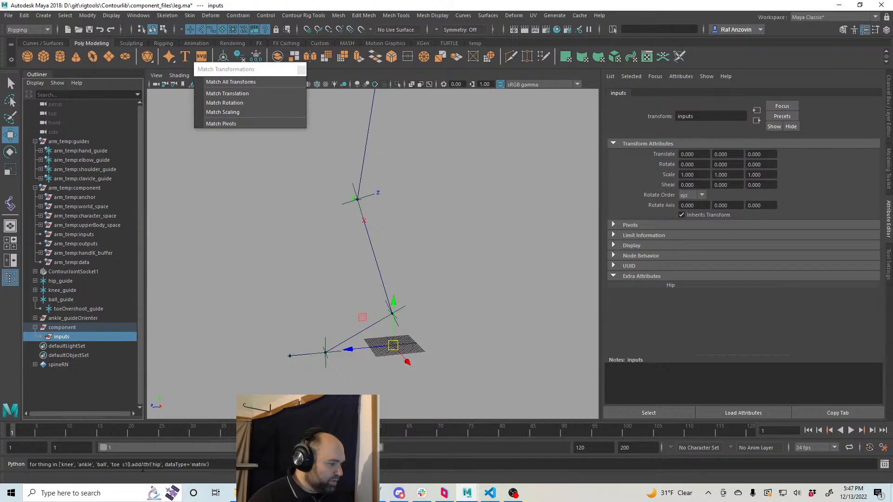
{"action": "left_click", "coordinate": [120, 465]}
{"action": "type", "text": "Oversh"}
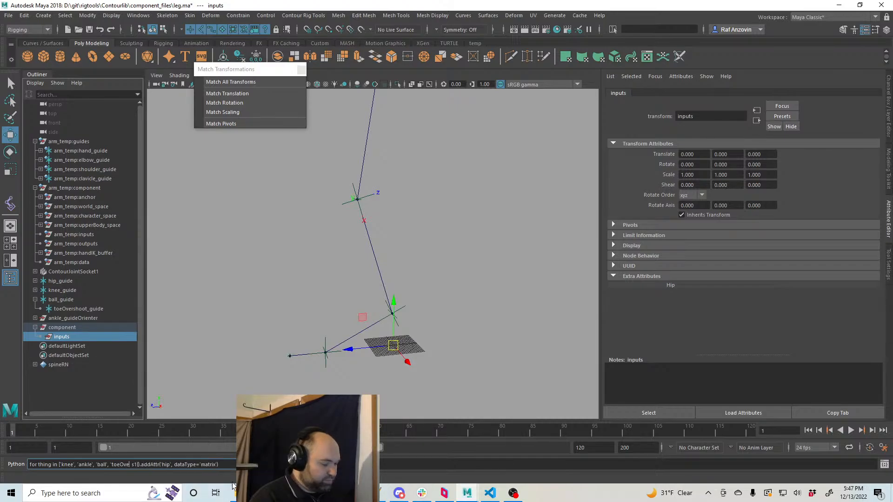
{"action": "type", "text": "oot"}
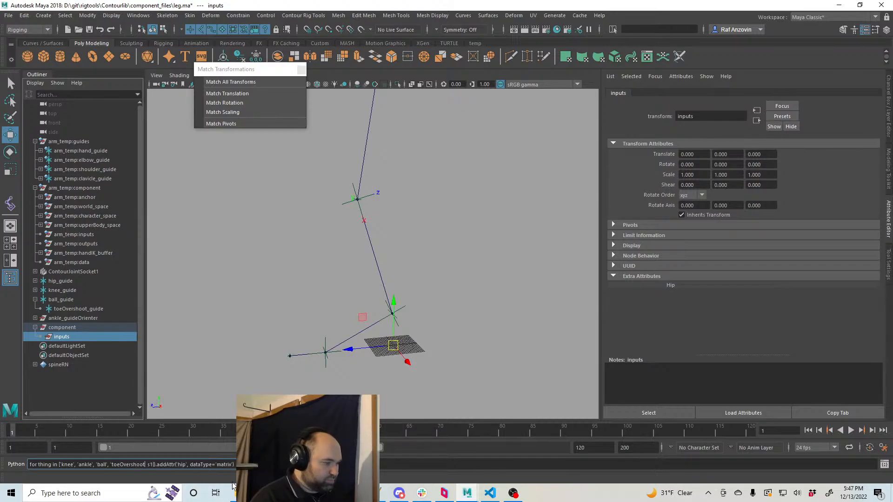
{"action": "type", "text": "']:"}
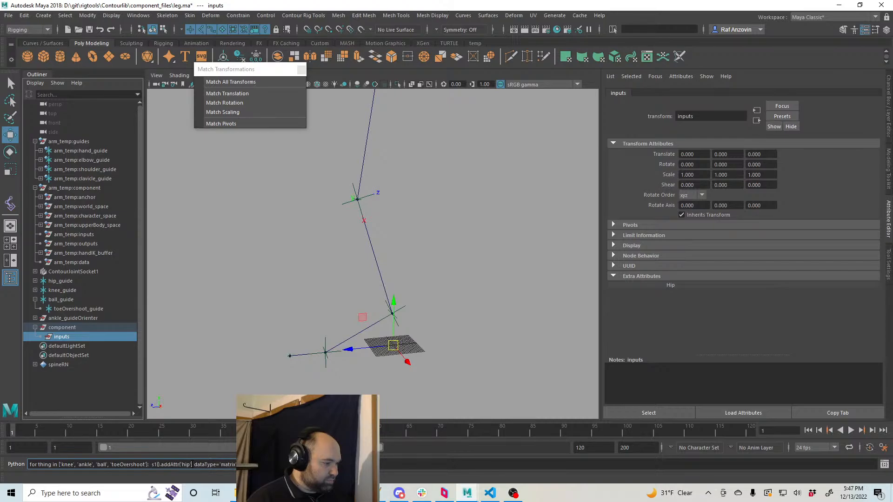
- Replace 'hip' with the loop variable thing in the addAttr call and run the loop to add the matrix attributes to inputs
{"action": "key", "text": "BackSpace"}
{"action": "key", "text": "BackSpace"}
{"action": "key", "text": "BackSpace"}
{"action": "key", "text": "BackSpace"}
{"action": "key", "text": "BackSpace"}
{"action": "type", "text": "thi"}
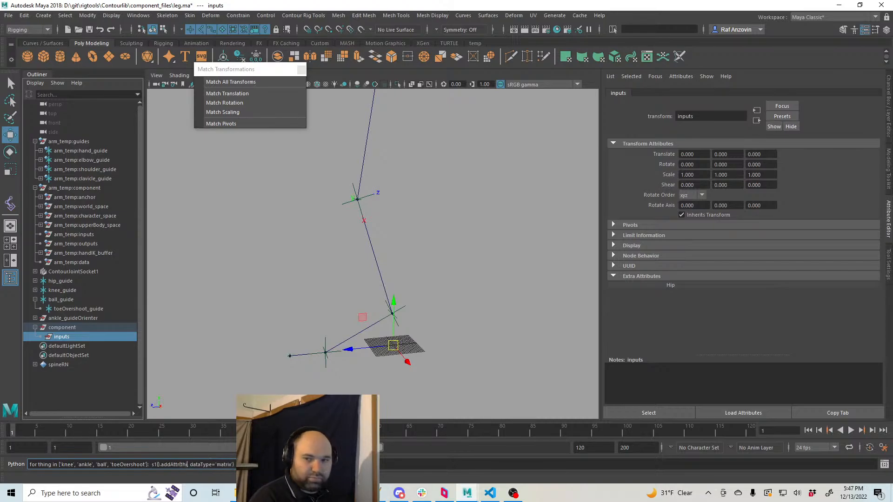
{"action": "type", "text": "ng"}
{"action": "key", "text": "Return"}
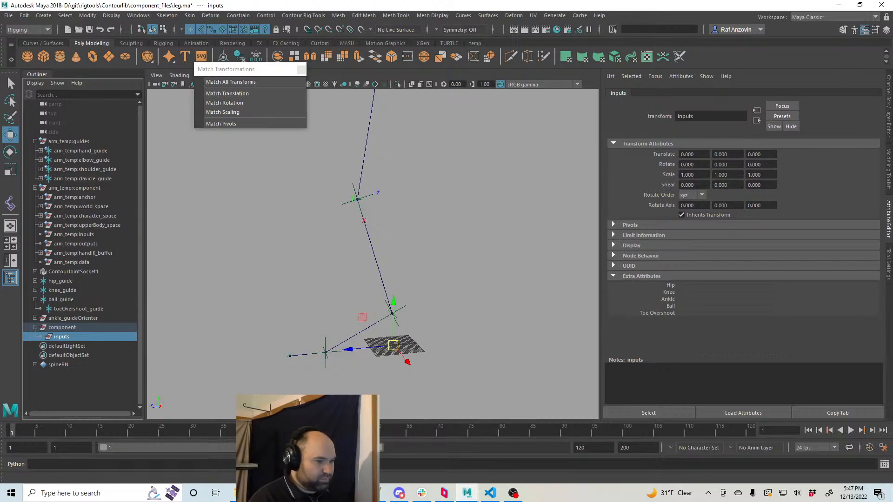
- Close the floating Match Transformations menu
{"action": "left_click", "coordinate": [31, 464]}
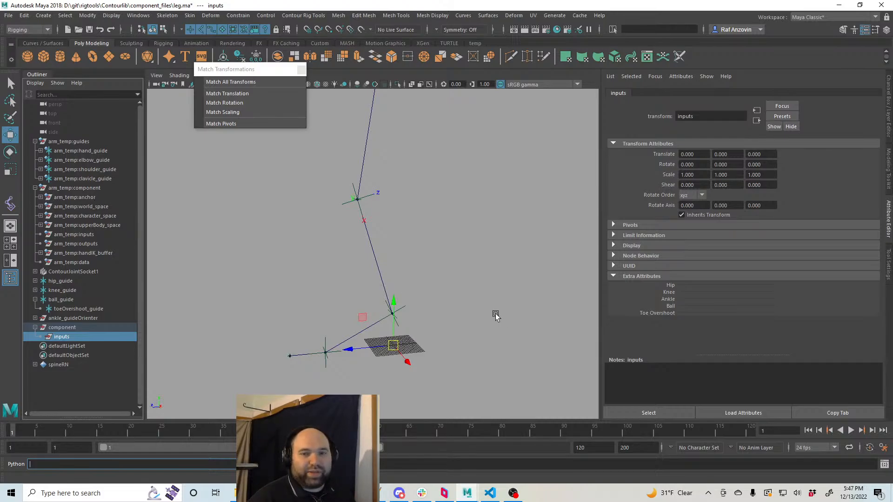
{"action": "left_click_drag", "start_coordinate": [475, 319], "coordinate": [460, 277], "text": "alt"}
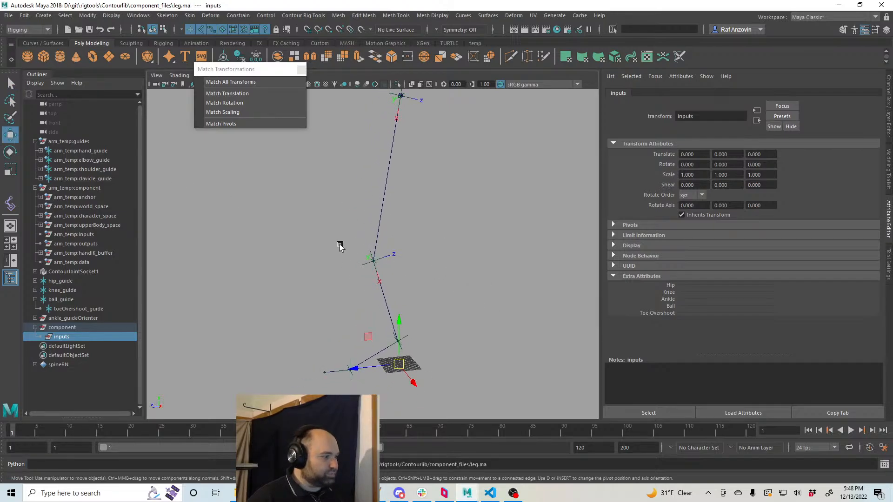
{"action": "middle_click_drag", "start_coordinate": [490, 378], "coordinate": [485, 340], "text": "alt"}
{"action": "right_click_drag", "start_coordinate": [484, 340], "coordinate": [422, 339], "text": "alt"}
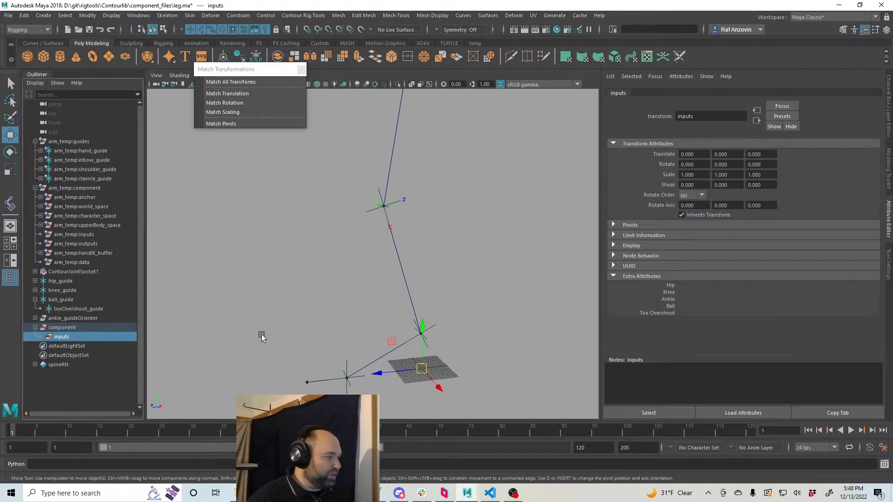
{"action": "left_click", "coordinate": [302, 69]}
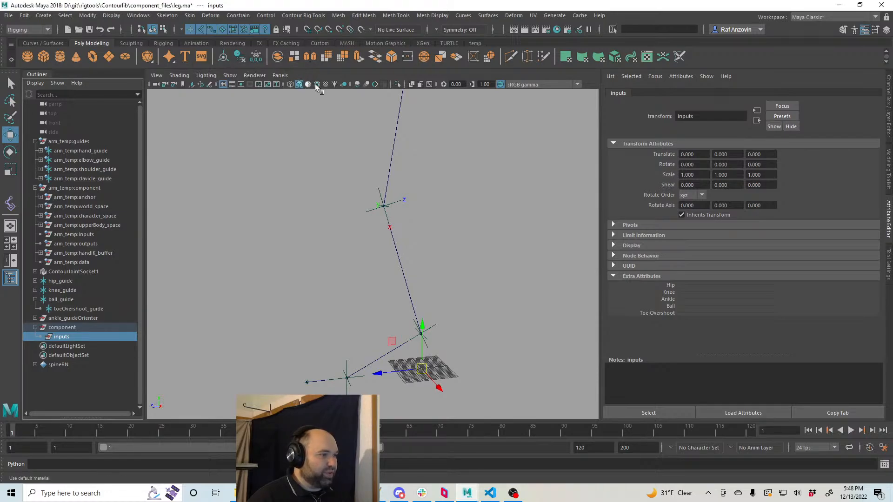
{"action": "right_click_drag", "start_coordinate": [501, 272], "coordinate": [470, 263], "text": "alt"}
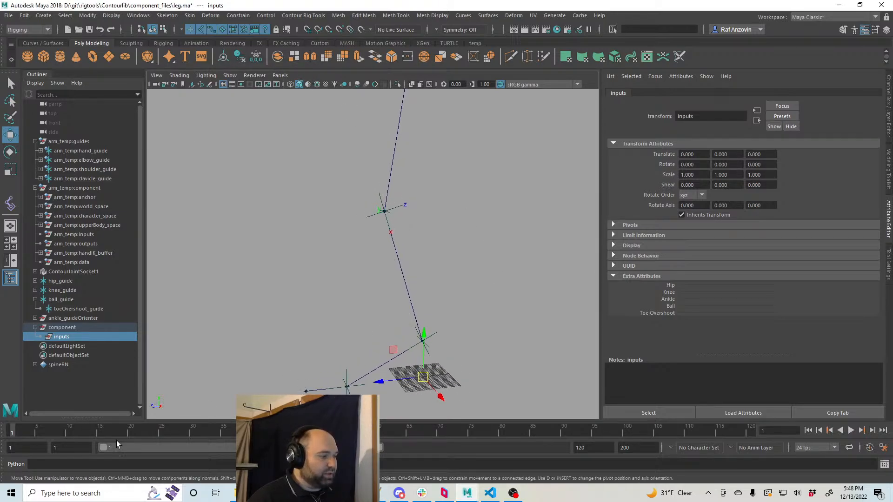
{"action": "left_click", "coordinate": [116, 464]}
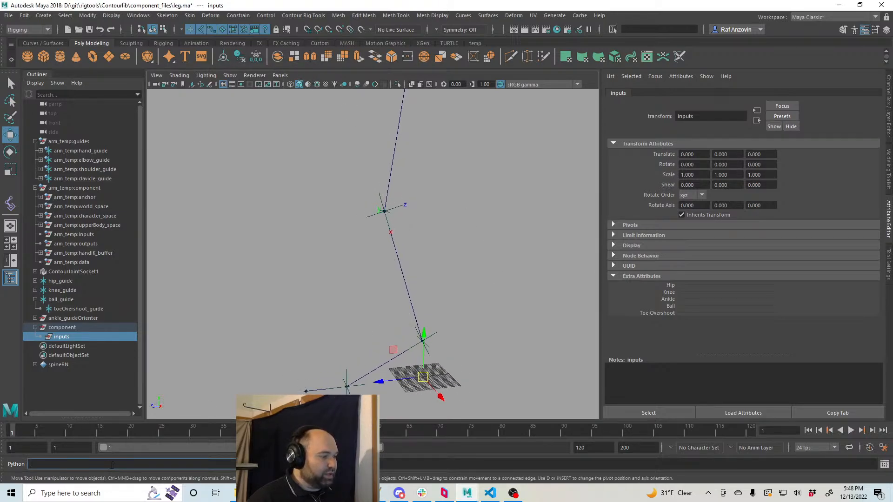
- Switch to Visual Studio Code, review matrix_in_space, decomposed_matrix_input and drive_with_matrix in component_utils.py, and return to Maya
{"action": "left_click", "coordinate": [491, 493]}
{"action": "left_click_drag", "start_coordinate": [646, 351], "coordinate": [546, 31]}
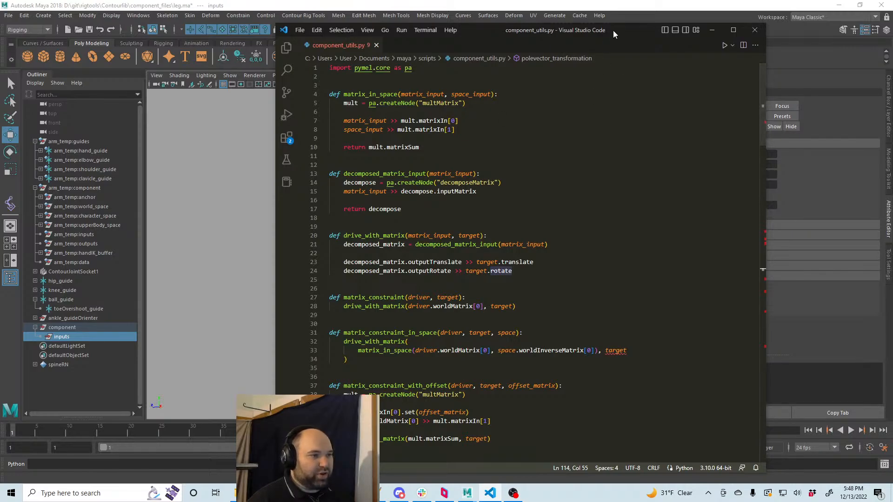
{"action": "left_click_drag", "start_coordinate": [613, 29], "coordinate": [604, 28]}
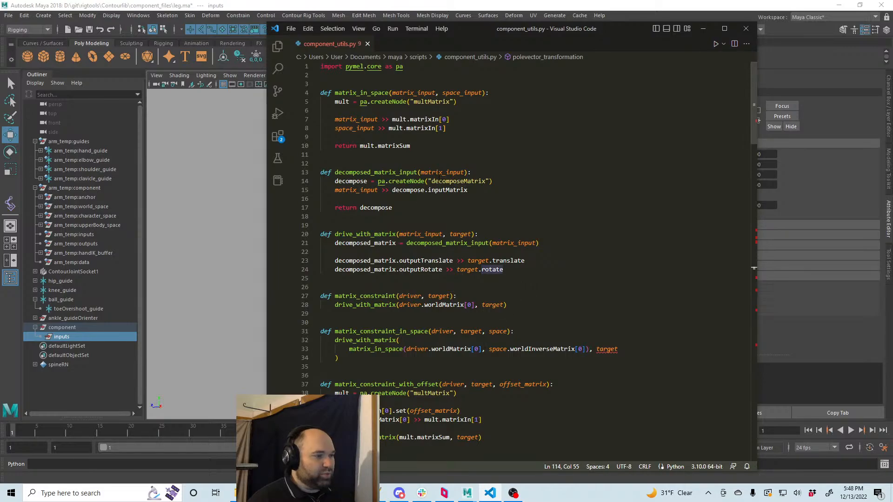
{"action": "left_click", "coordinate": [459, 129]}
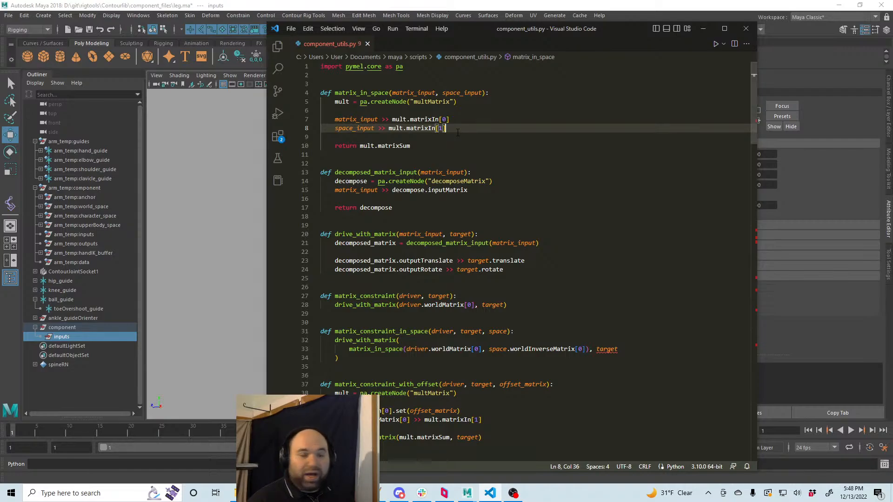
{"action": "left_click", "coordinate": [439, 143]}
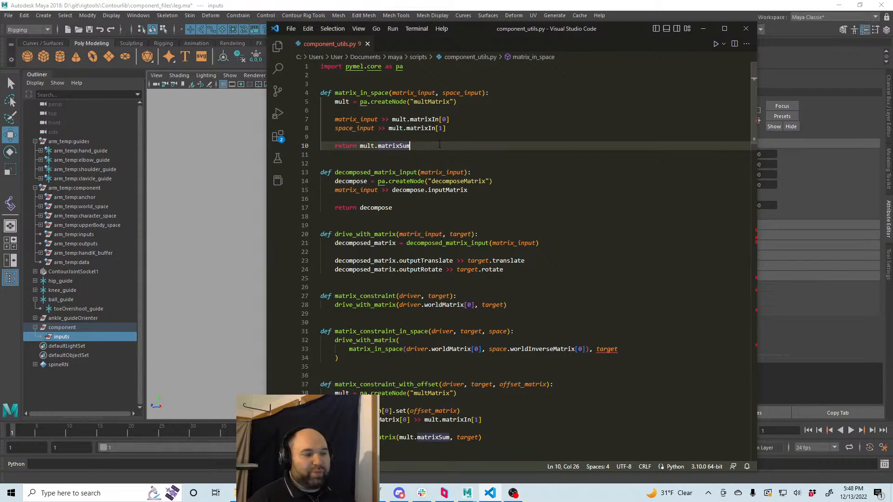
{"action": "left_click", "coordinate": [406, 205]}
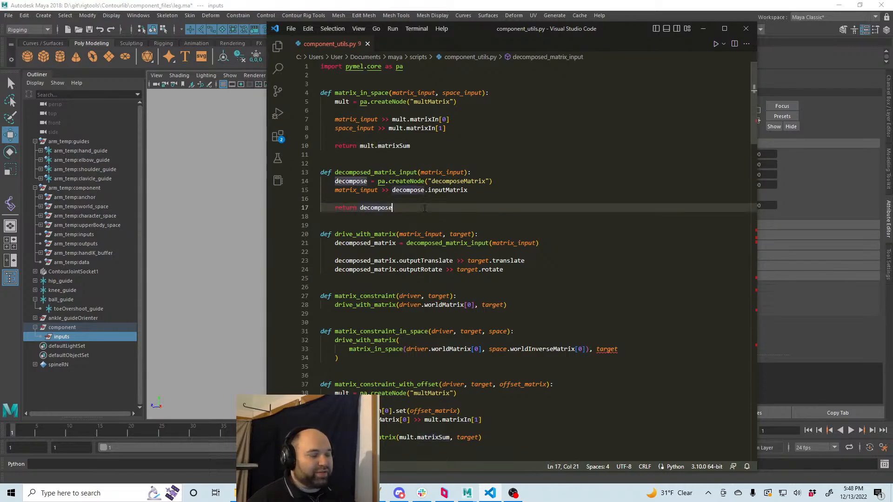
{"action": "left_click", "coordinate": [504, 191]}
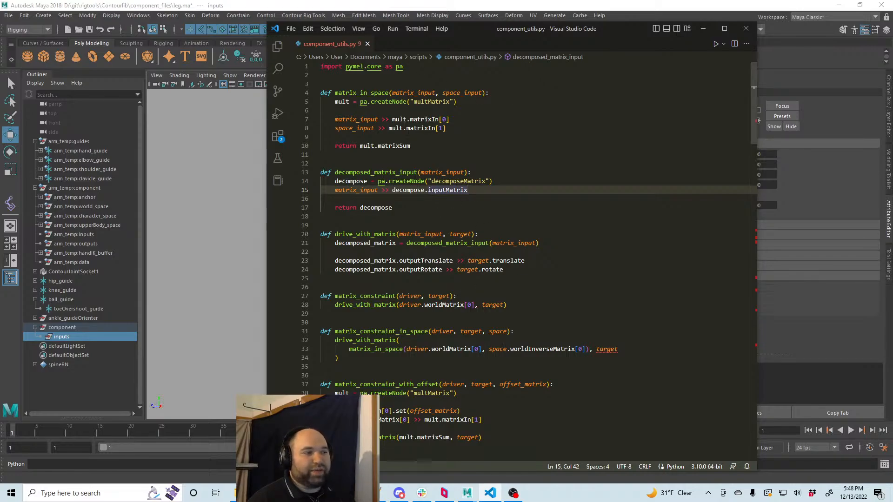
{"action": "left_click", "coordinate": [457, 130]}
{"action": "left_click", "coordinate": [461, 120]}
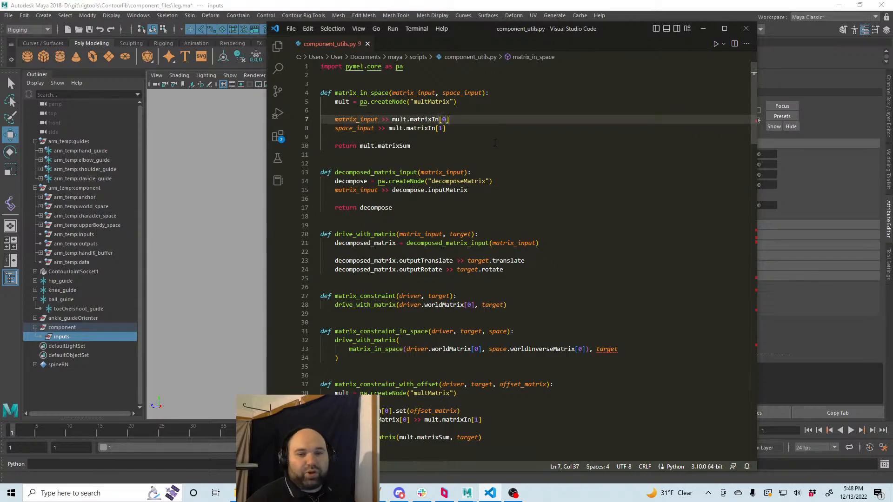
{"action": "left_click", "coordinate": [455, 101]}
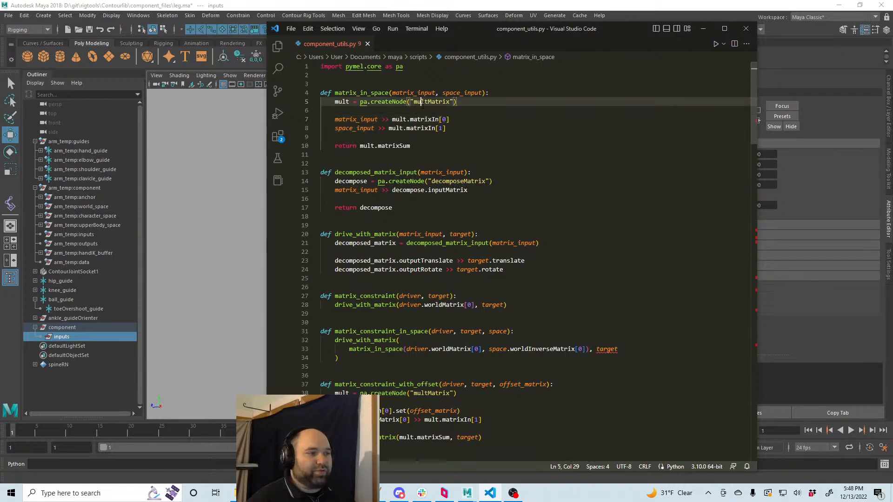
{"action": "left_click", "coordinate": [475, 181]}
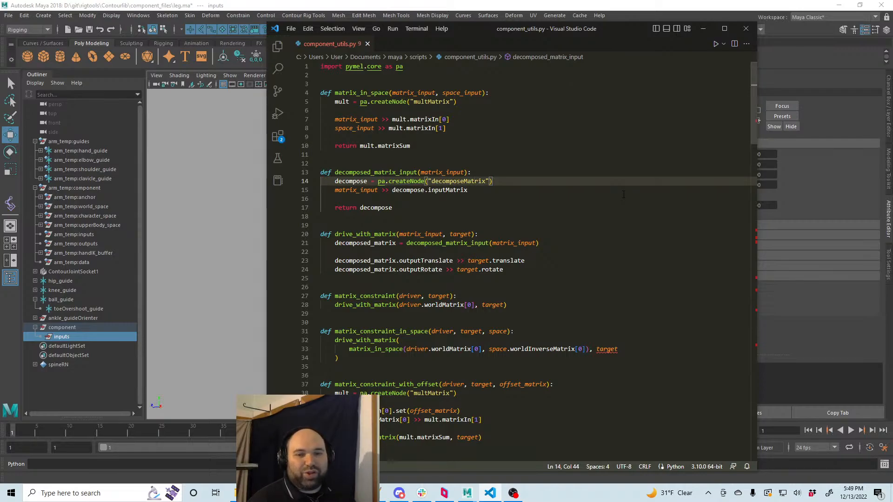
{"action": "left_click", "coordinate": [473, 208]}
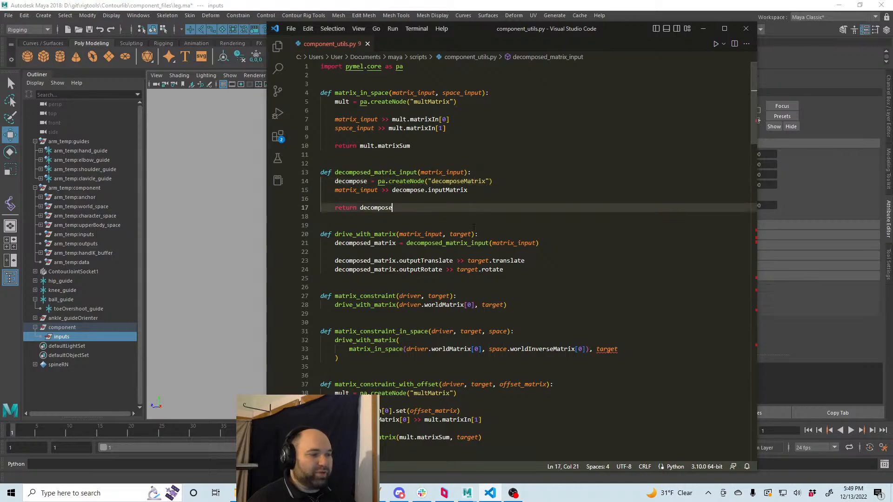
{"action": "left_click", "coordinate": [528, 270]}
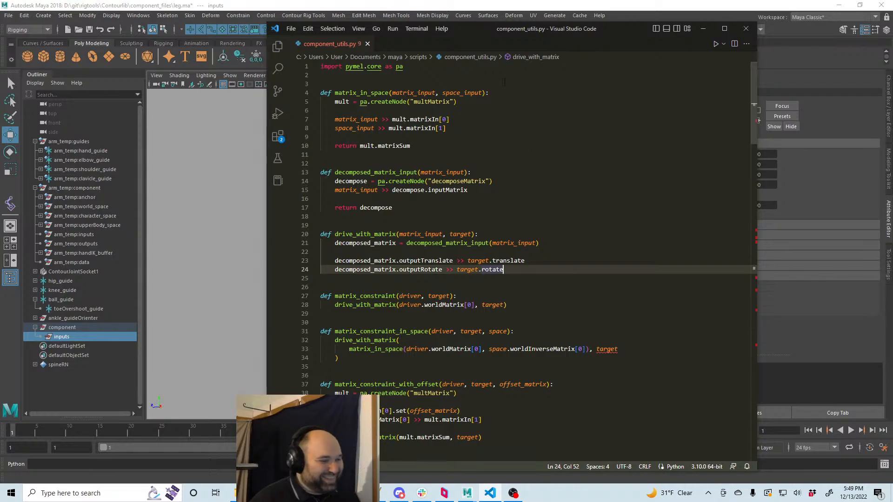
{"action": "left_click_drag", "start_coordinate": [463, 28], "coordinate": [470, 47]}
{"action": "key", "text": "alt+Tab"}
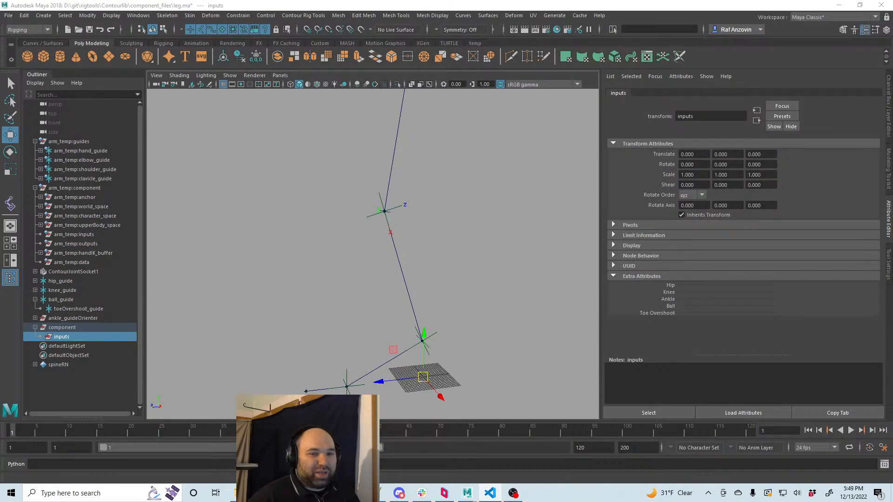
{"action": "left_click", "coordinate": [209, 464]}
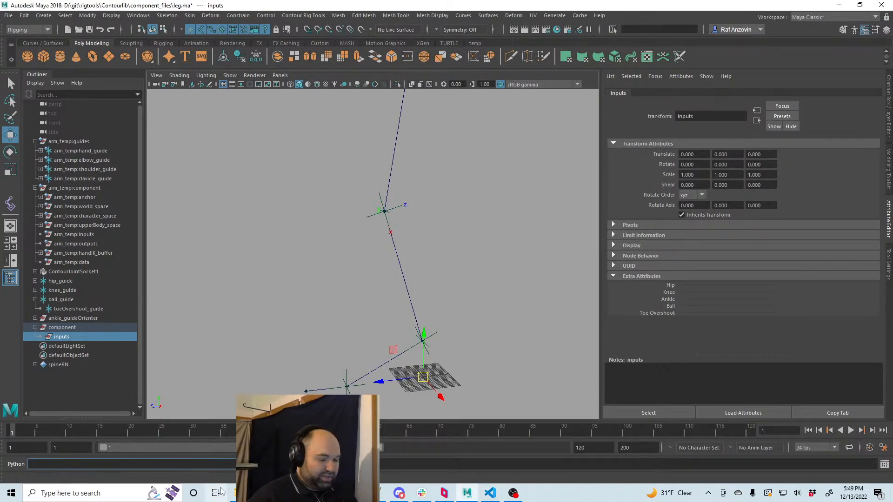
{"action": "key", "text": "ctrl+v"}
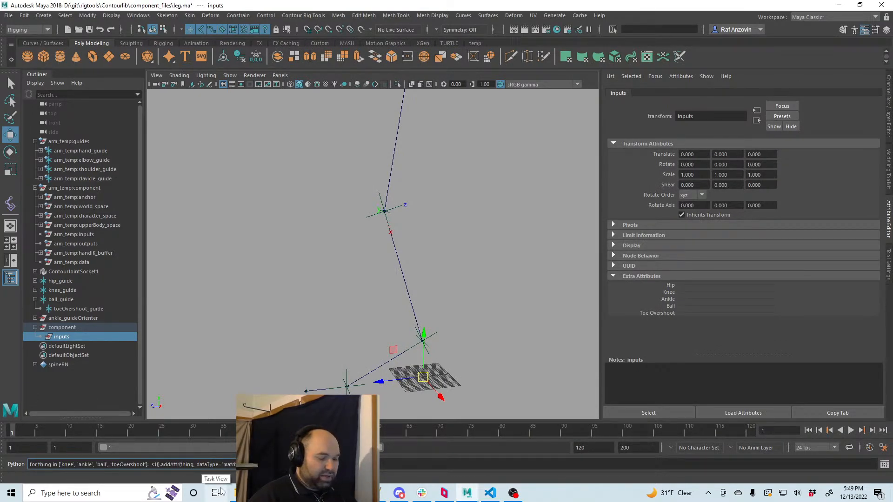
{"action": "key", "text": "ctrl+a"}
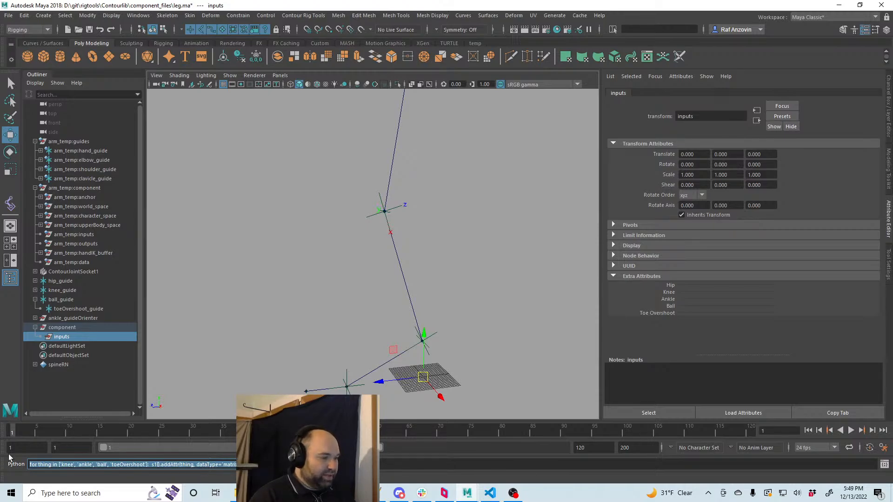
{"action": "left_click", "coordinate": [86, 336]}
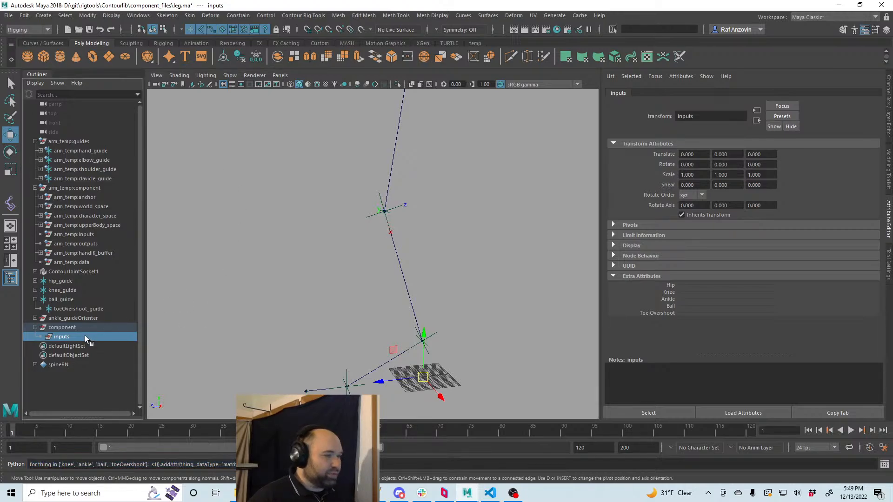
- Inspect ContourJointSocket1 at the hip and select the arm component's ContourJointSocket for comparison
{"action": "scroll", "coordinate": [468, 225], "scroll_direction": "up", "scroll_amount": 10}
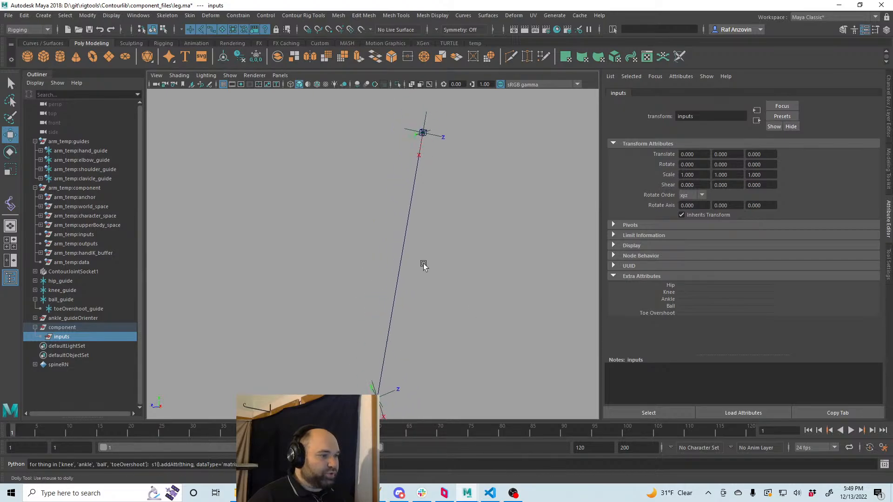
{"action": "left_click_drag", "start_coordinate": [409, 374], "coordinate": [421, 328], "text": "alt"}
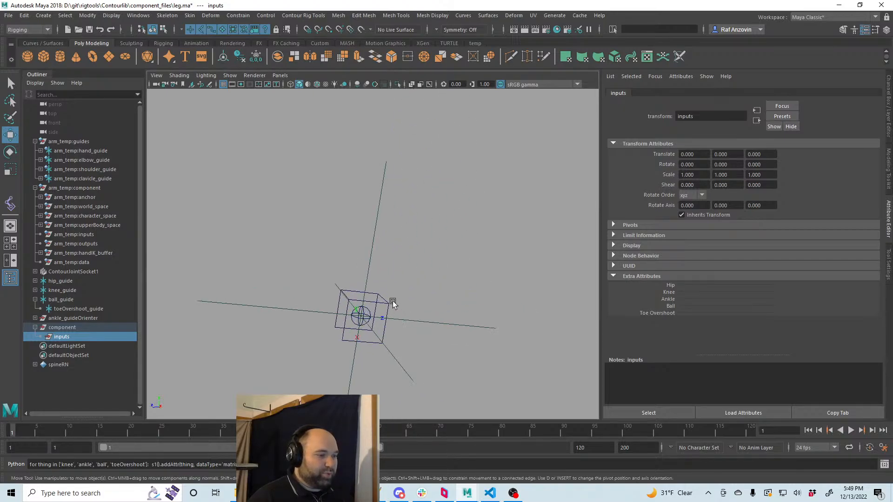
{"action": "left_click", "coordinate": [389, 304]}
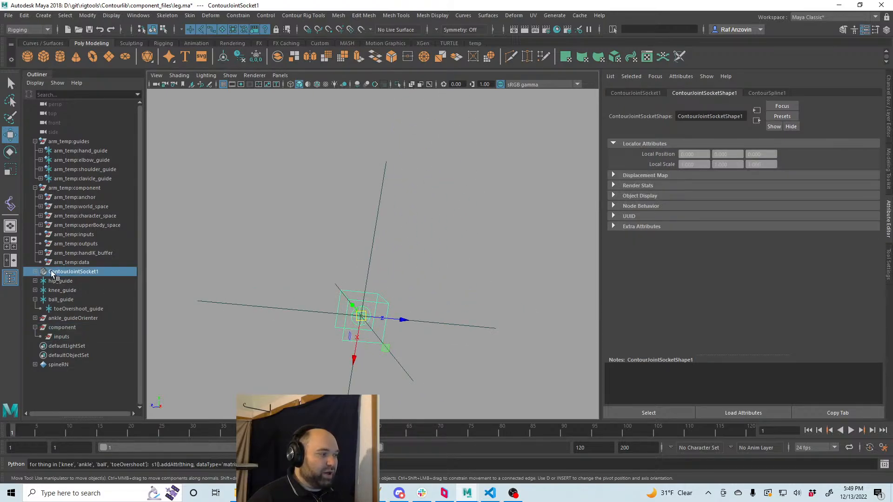
{"action": "left_click_drag", "start_coordinate": [299, 309], "coordinate": [488, 363], "text": "alt"}
{"action": "left_click", "coordinate": [407, 270]}
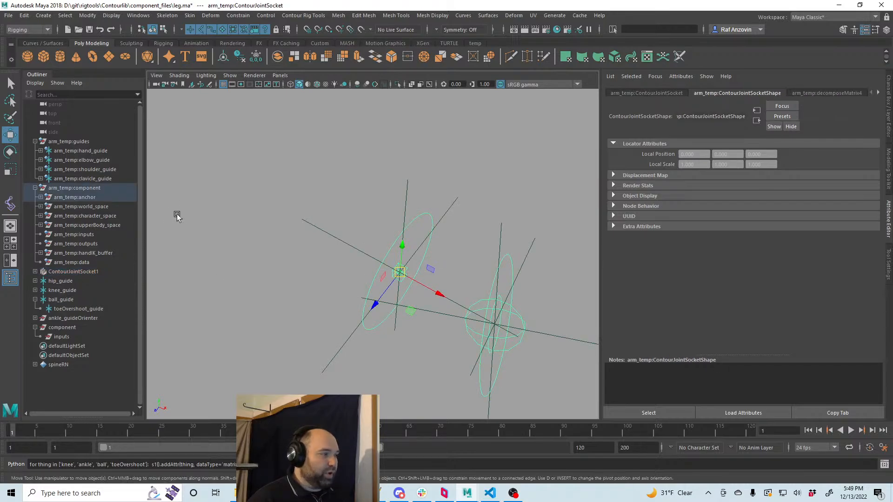
- Reveal the selected arm socket in the Outliner, and collapse the arm_temp:anchor and arm_temp:component hierarchies
{"action": "right_click", "coordinate": [113, 213]}
{"action": "left_click", "coordinate": [123, 216]}
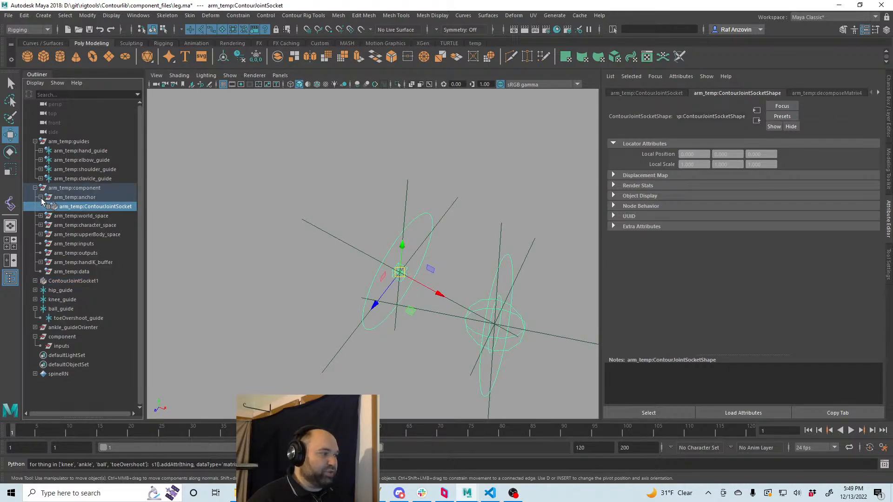
{"action": "left_click", "coordinate": [41, 198]}
{"action": "left_click", "coordinate": [36, 188]}
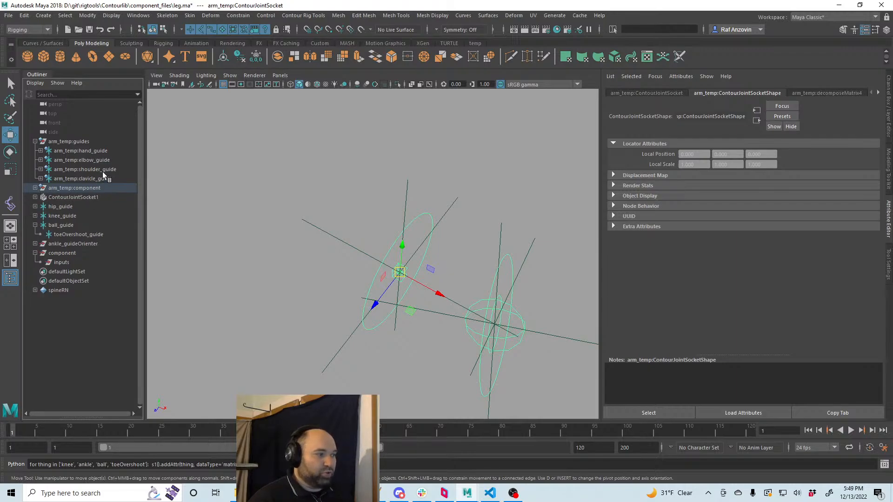
- Return to the leg's hip and select ContourJointSocket1 to examine its placement at the hip guide
{"action": "left_click_drag", "start_coordinate": [496, 319], "coordinate": [318, 287], "text": "alt"}
{"action": "middle_click_drag", "start_coordinate": [398, 219], "coordinate": [414, 339], "text": "alt"}
{"action": "right_click_drag", "start_coordinate": [415, 339], "coordinate": [389, 311], "text": "alt"}
{"action": "middle_click_drag", "start_coordinate": [388, 311], "coordinate": [399, 341], "text": "alt"}
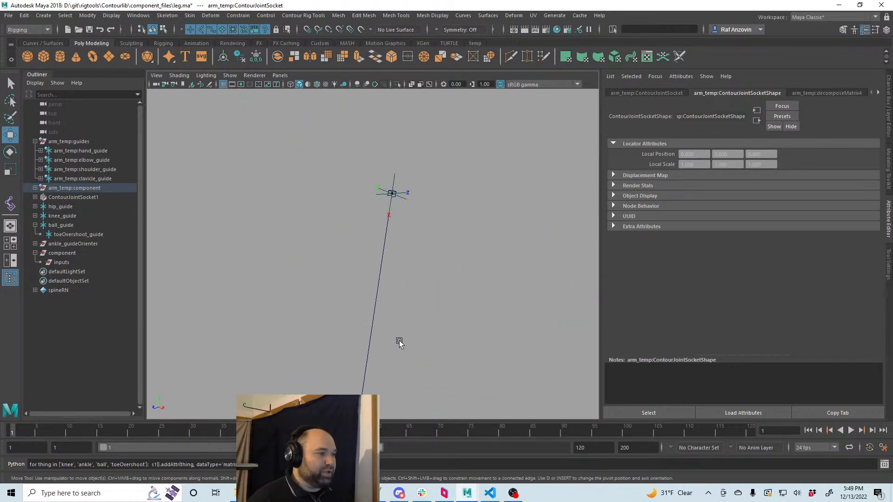
{"action": "left_click_drag", "start_coordinate": [399, 341], "coordinate": [410, 245], "text": "alt"}
{"action": "middle_click_drag", "start_coordinate": [411, 244], "coordinate": [391, 293], "text": "alt"}
{"action": "mouse_move", "coordinate": [391, 294]}
{"action": "right_mouse_down", "text": "alt"}
{"action": "mouse_move", "coordinate": [405, 299]}
{"action": "mouse_move", "coordinate": [375, 295]}
{"action": "right_mouse_up", "text": "alt"}
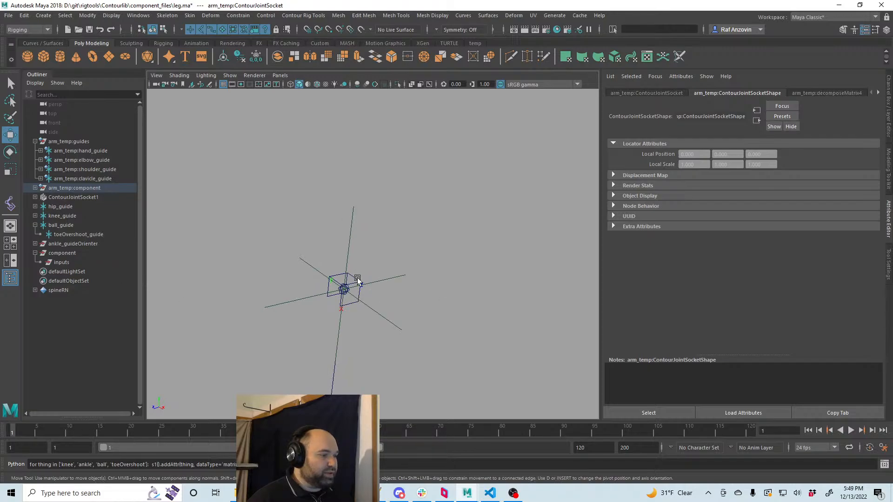
{"action": "left_click", "coordinate": [360, 281]}
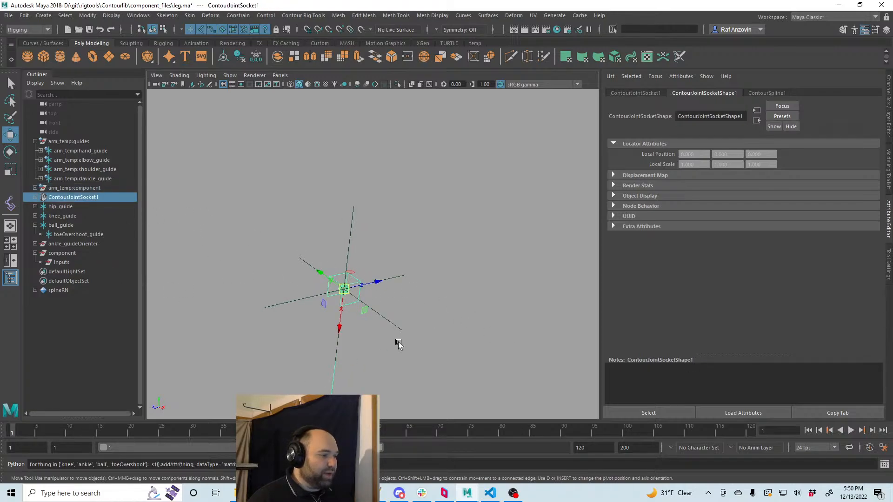
{"action": "left_click", "coordinate": [114, 464]}
{"action": "key", "text": "ctrl+a"}
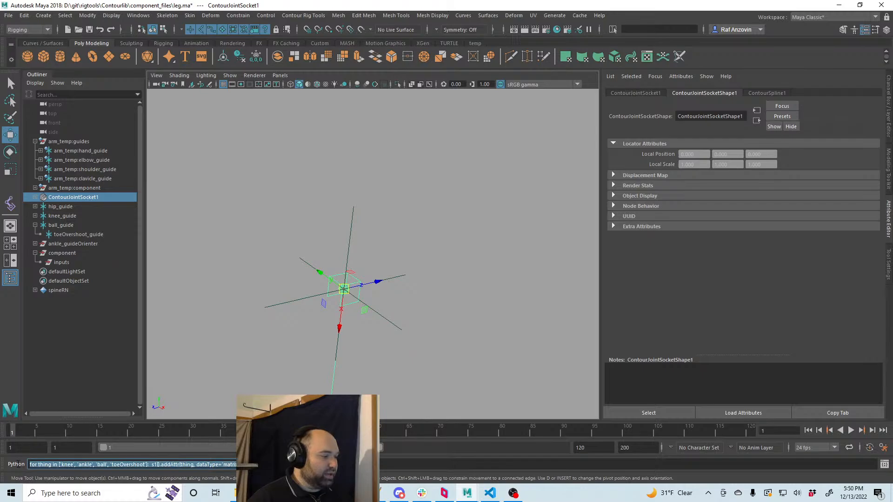
{"action": "key", "text": "BackSpace"}
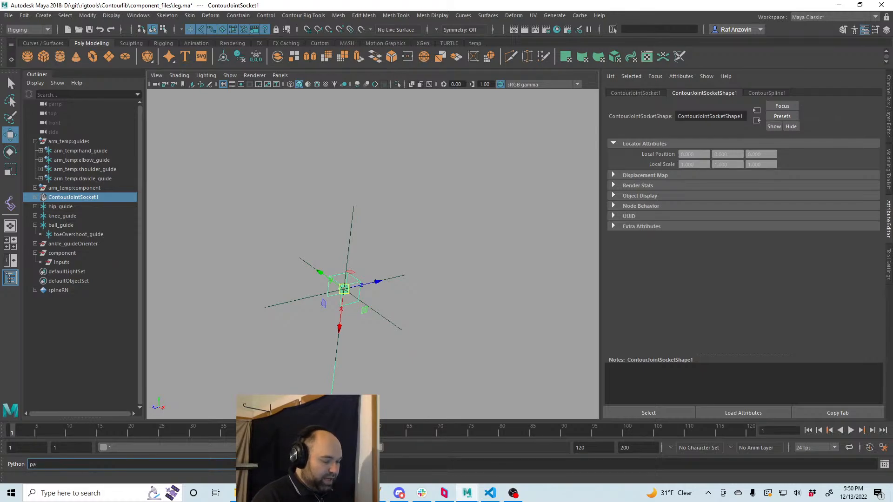
{"action": "type", "text": "pa.PyNode"}
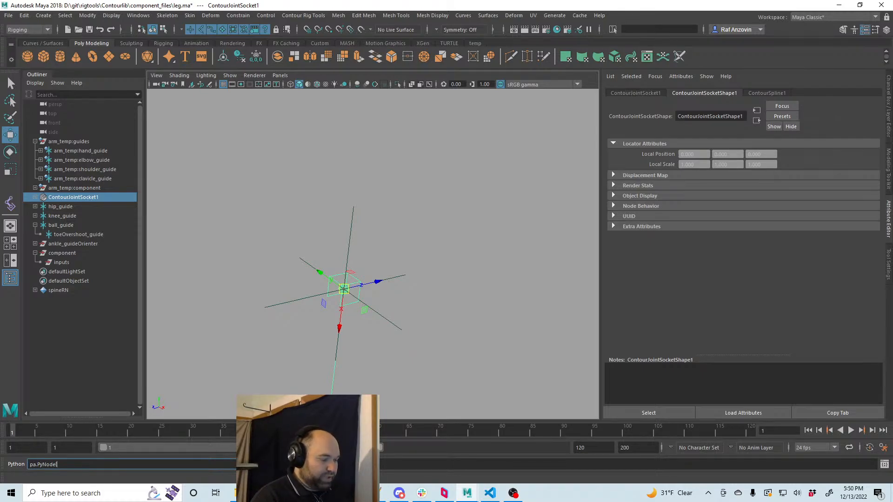
{"action": "type", "text": "('inputs"}
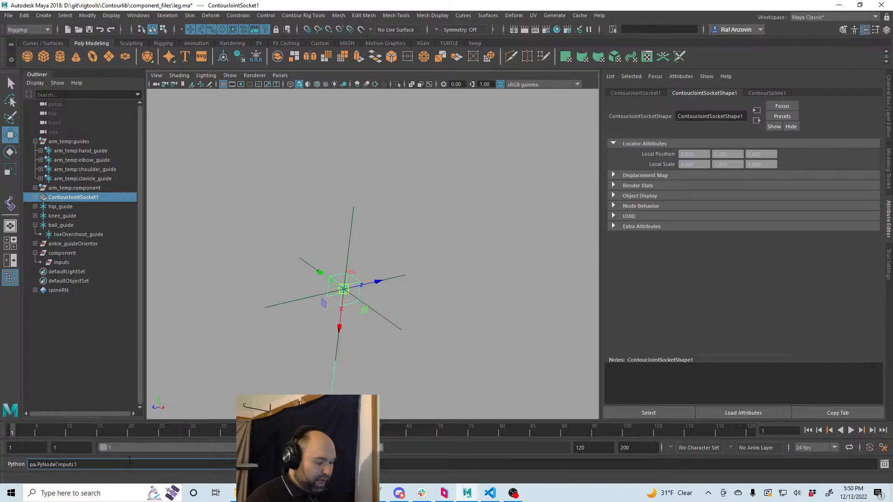
{"action": "type", "text": ".hip"}
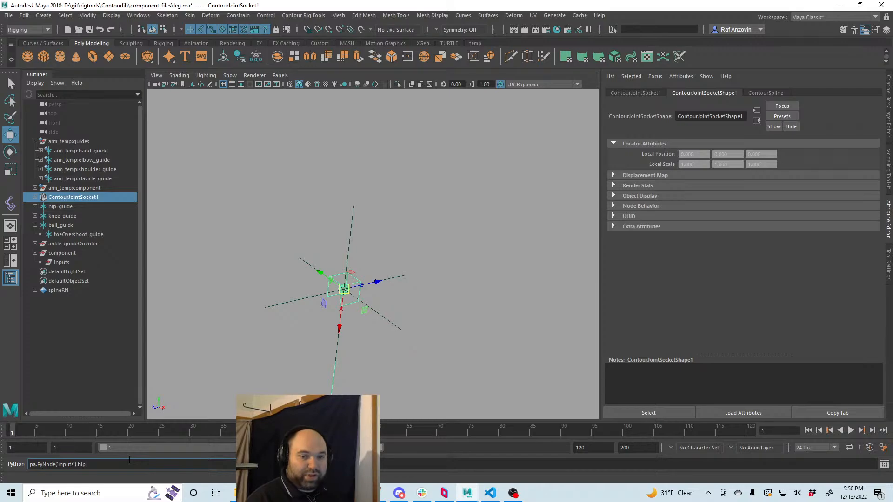
{"action": "triple_click", "coordinate": [101, 465]}
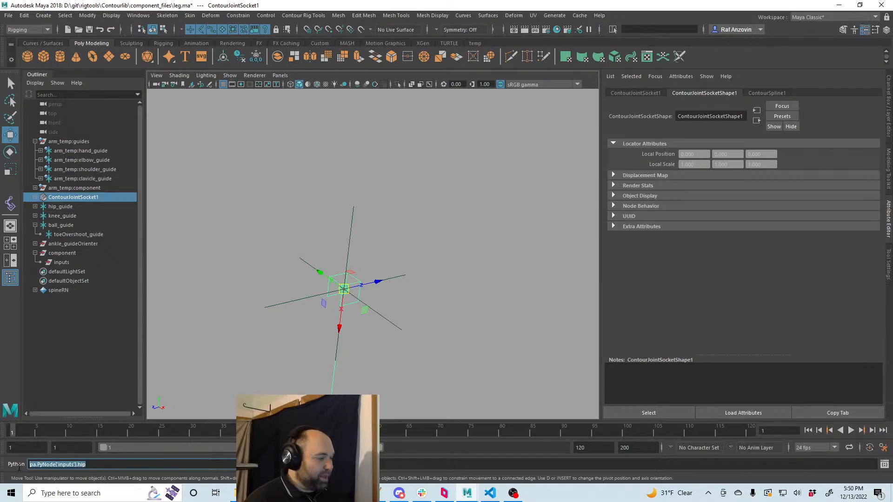
{"action": "left_click", "coordinate": [143, 464]}
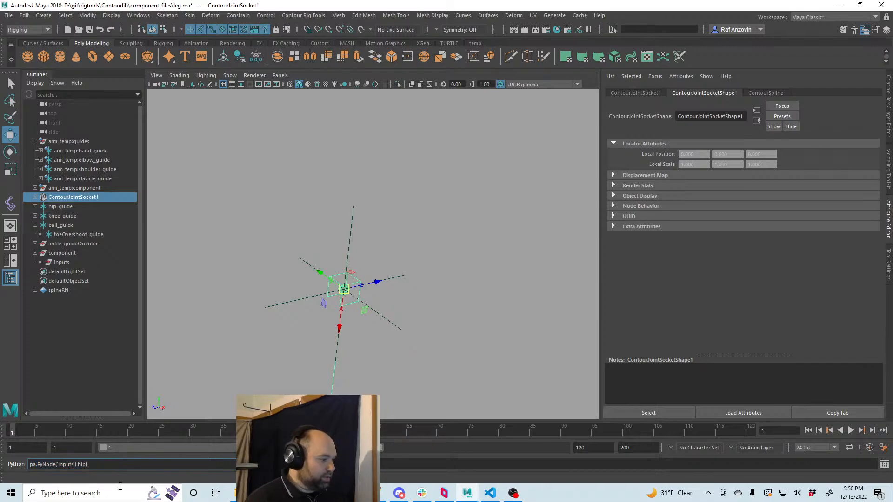
{"action": "triple_click", "coordinate": [95, 465]}
{"action": "key", "text": "BackSpace"}
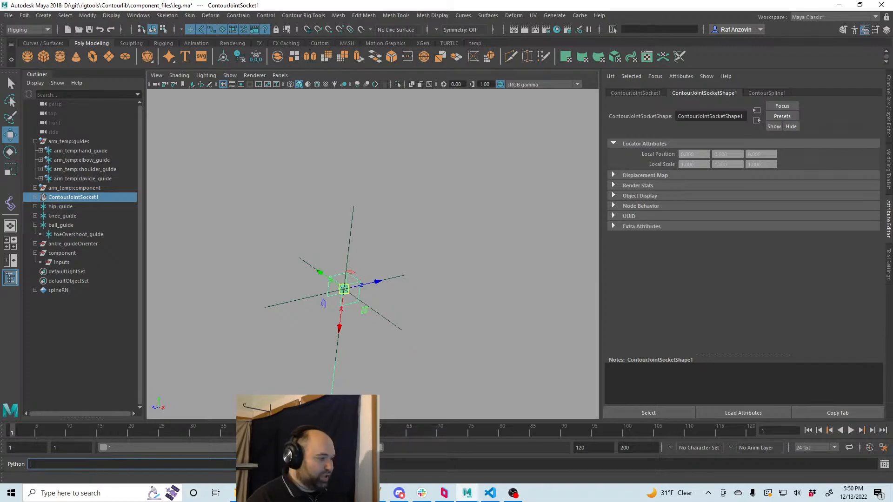
- Connect hip_guide's world matrix to the hip input by running s1().worldMatrix[0] >> pa.PyNode('inputs').hip in Python with hip_guide selected
{"action": "left_click", "coordinate": [85, 207]}
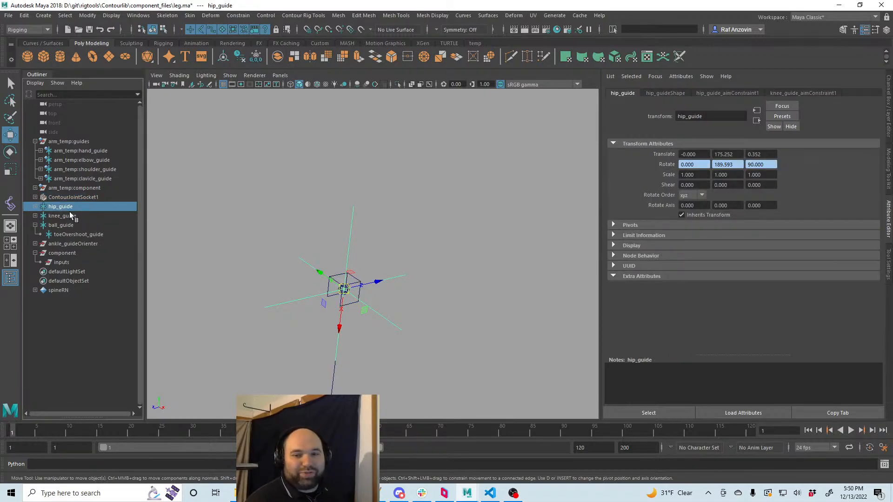
{"action": "key", "text": "alt+Tab"}
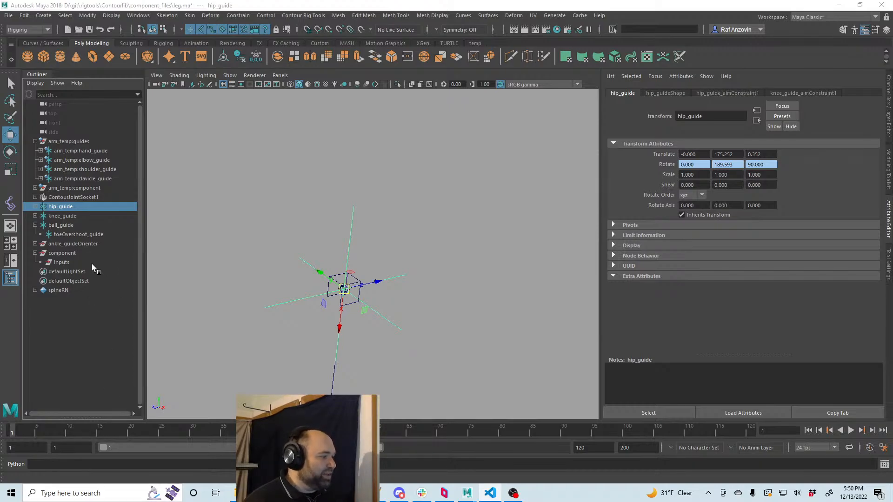
{"action": "left_click", "coordinate": [146, 458]}
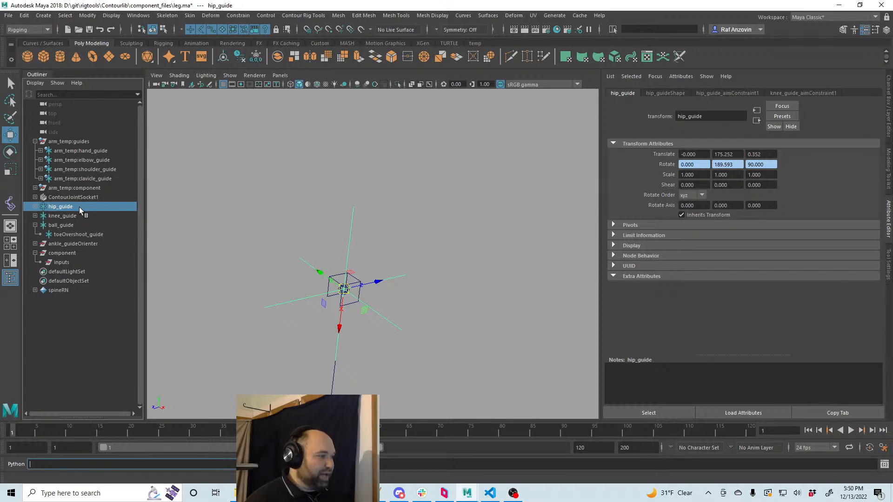
{"action": "type", "text": "sl"}
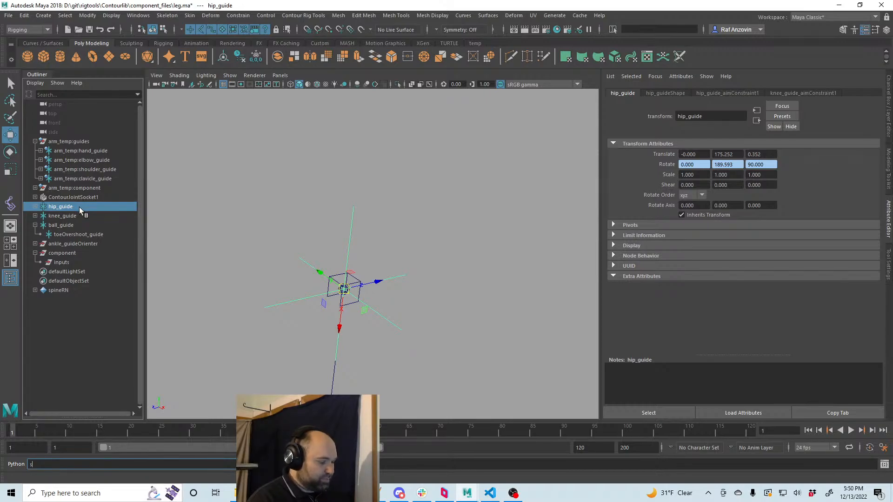
{"action": "type", "text": "()"}
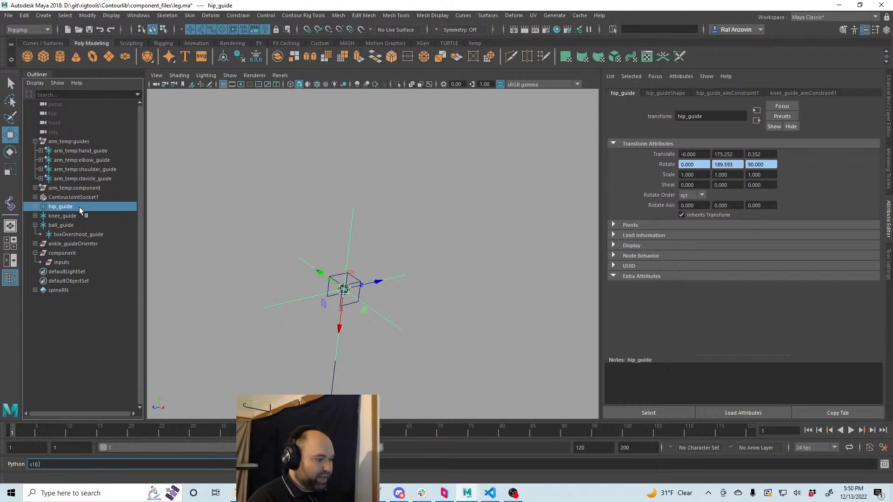
{"action": "type", "text": "."}
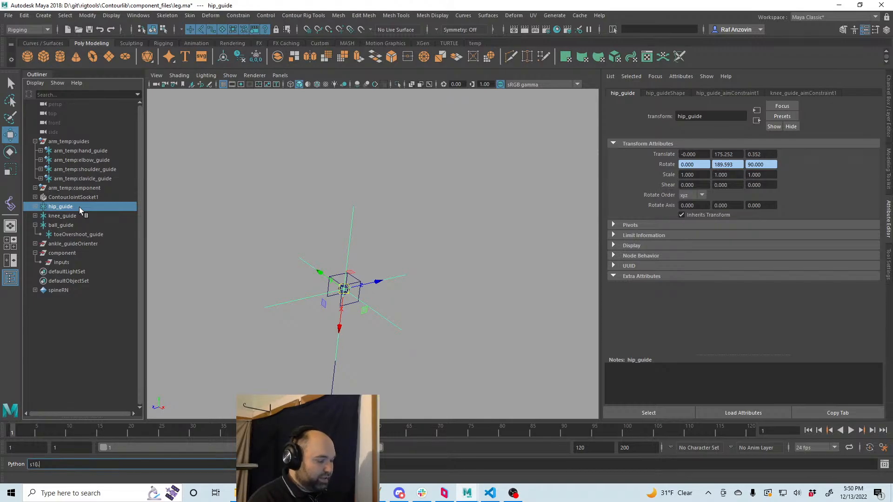
{"action": "type", "text": "worldMatrix[0]"}
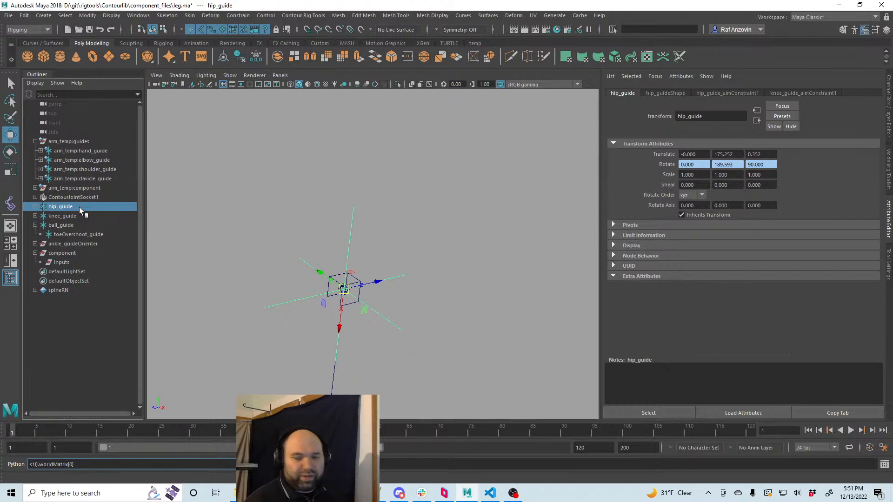
{"action": "type", "text": ">>"}
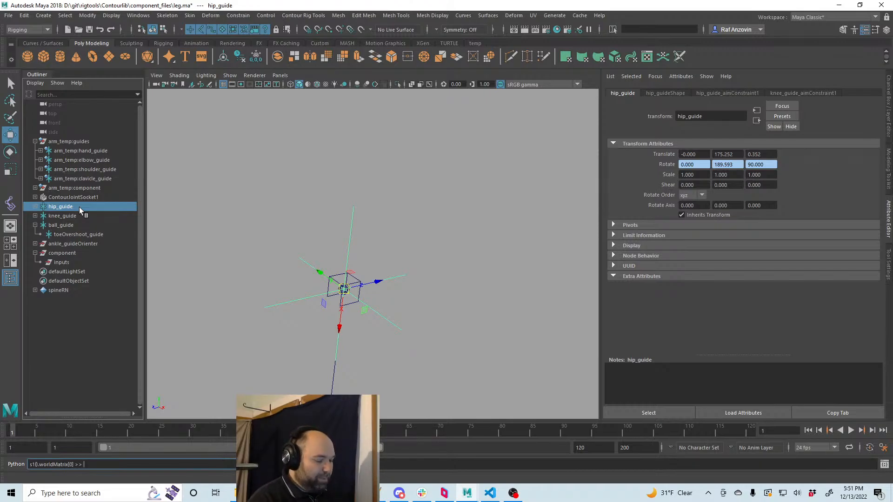
{"action": "type", "text": "pa.PyNode"}
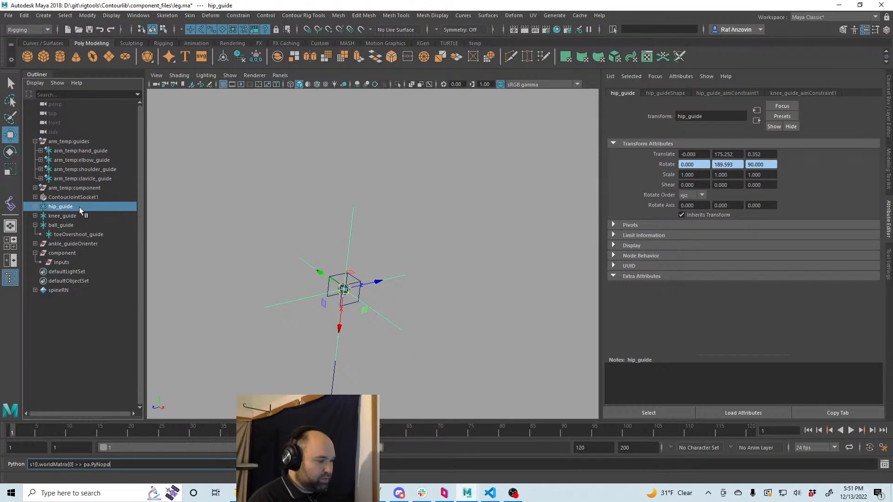
{"action": "type", "text": "("}
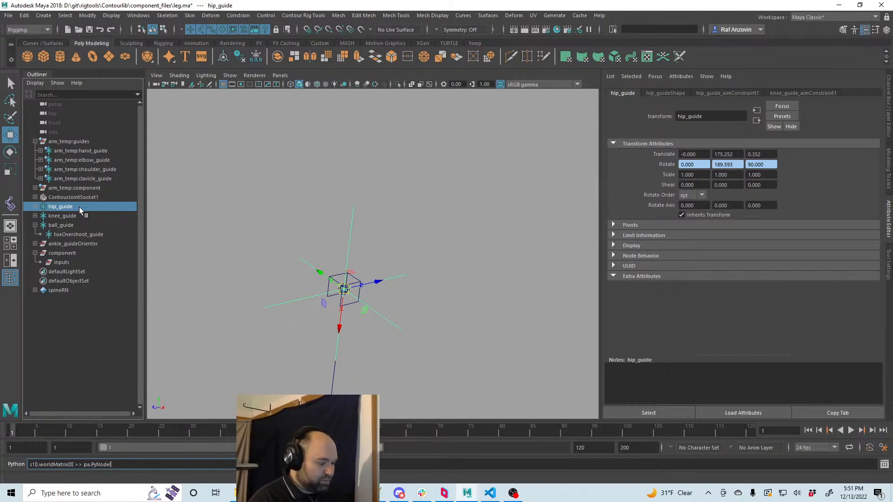
{"action": "type", "text": "'inputs').hip"}
{"action": "key", "text": "Return"}
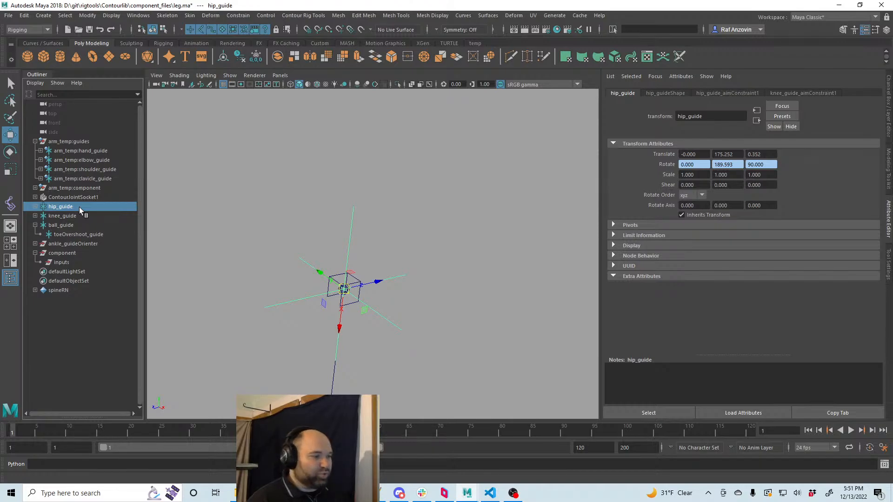
- Open the Node Editor for the inputs node and graph its upstream connections to check the hip link
{"action": "left_click", "coordinate": [86, 260]}
{"action": "left_click", "coordinate": [138, 15]}
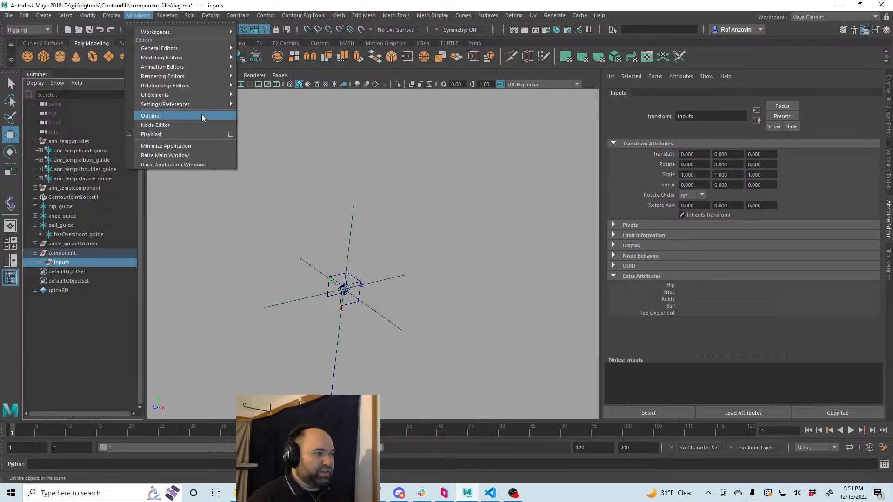
{"action": "left_click", "coordinate": [201, 113]}
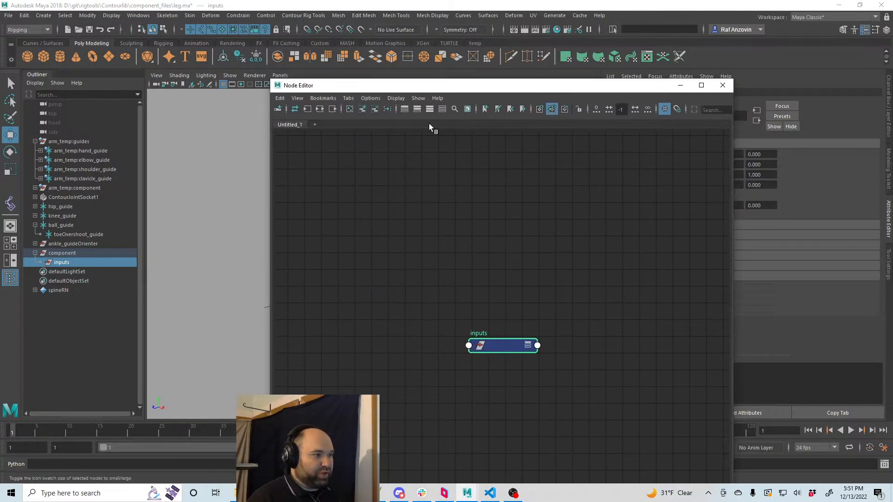
{"action": "left_click", "coordinate": [308, 108]}
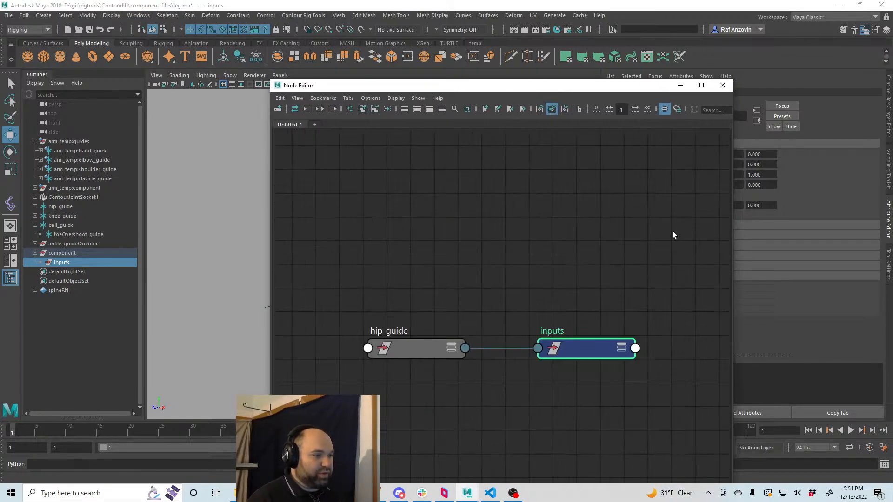
- Expand hip_guide and inputs in the Node Editor to examine the World Matrix to Hip connection, and close the editor
{"action": "left_click", "coordinate": [451, 349]}
{"action": "left_click", "coordinate": [452, 349]}
{"action": "left_click_drag", "start_coordinate": [440, 349], "coordinate": [421, 247]}
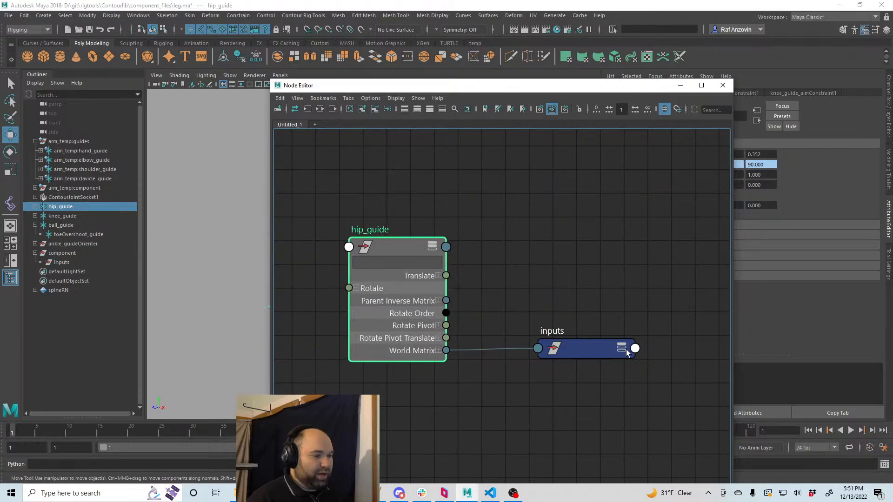
{"action": "left_click", "coordinate": [624, 349]}
{"action": "left_click", "coordinate": [622, 349]}
{"action": "left_click_drag", "start_coordinate": [599, 321], "coordinate": [621, 160]}
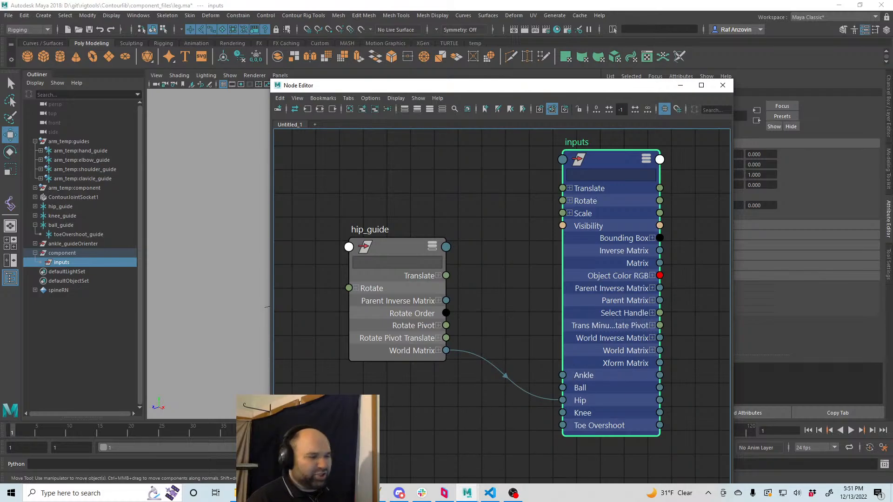
{"action": "left_click", "coordinate": [724, 91]}
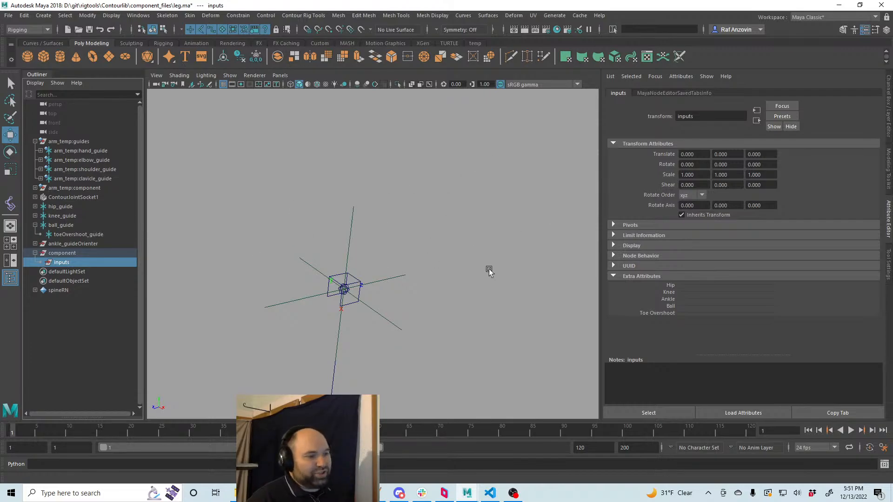
- Connect knee_guide's world matrix to the knee input by running s1().worldMatrix[0] >> pa.PyNode('inputs').knee in Python with knee_guide selected
{"action": "left_click", "coordinate": [117, 464]}
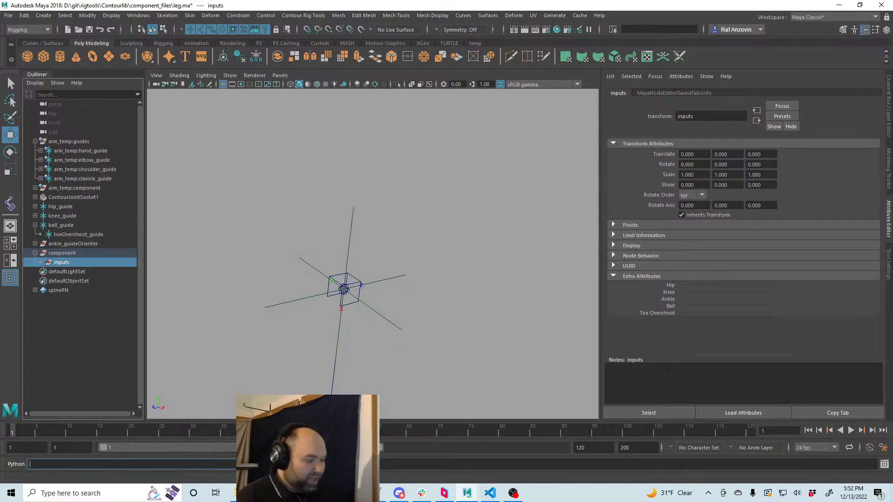
{"action": "key", "text": "ctrl+v"}
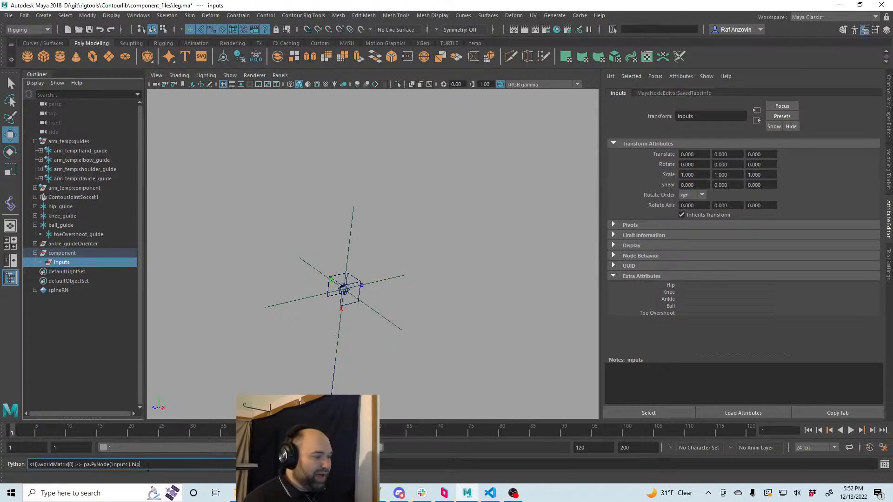
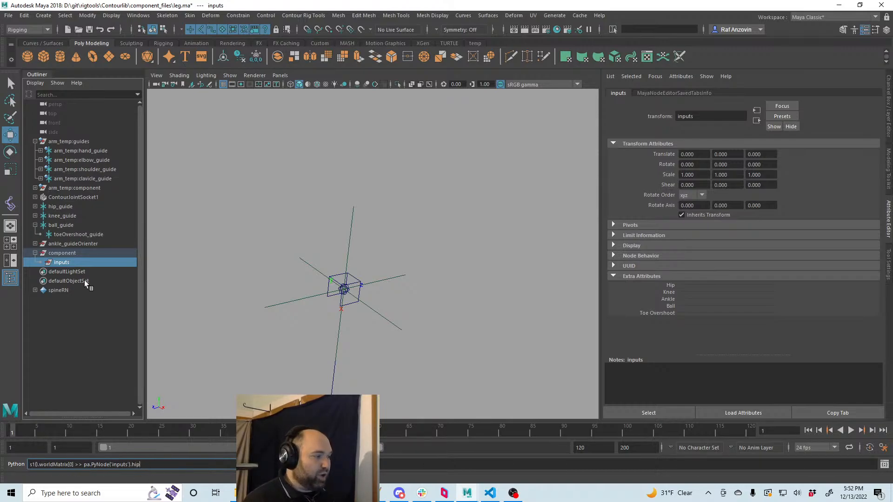
{"action": "left_click", "coordinate": [74, 219]}
{"action": "left_click_drag", "start_coordinate": [140, 465], "coordinate": [132, 464]}
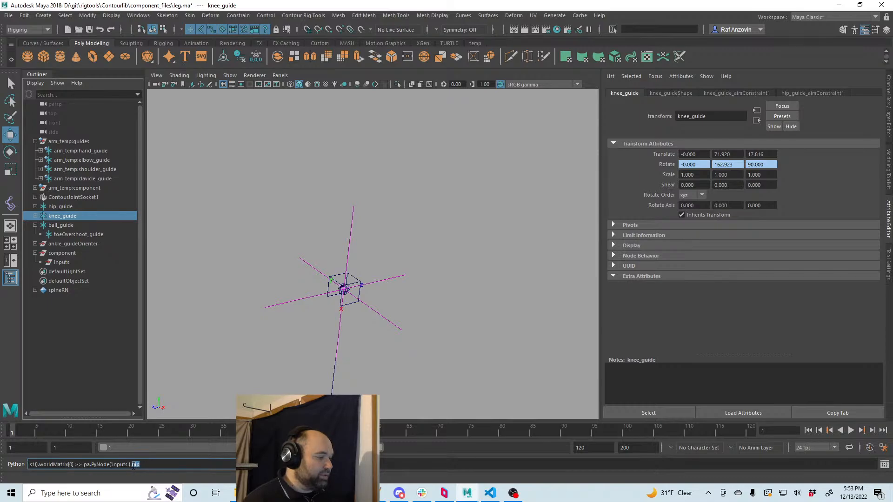
{"action": "key", "text": "Return"}
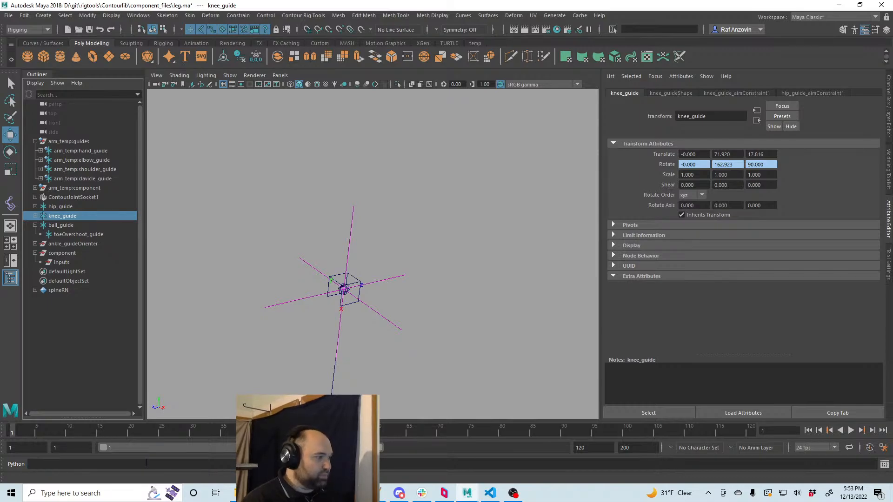
- Connect ball_guide's world matrix to the ball input by running s1().worldMatrix[0] >> pa.PyNode('inputs').ball with ball_guide selected
{"action": "left_click", "coordinate": [54, 226]}
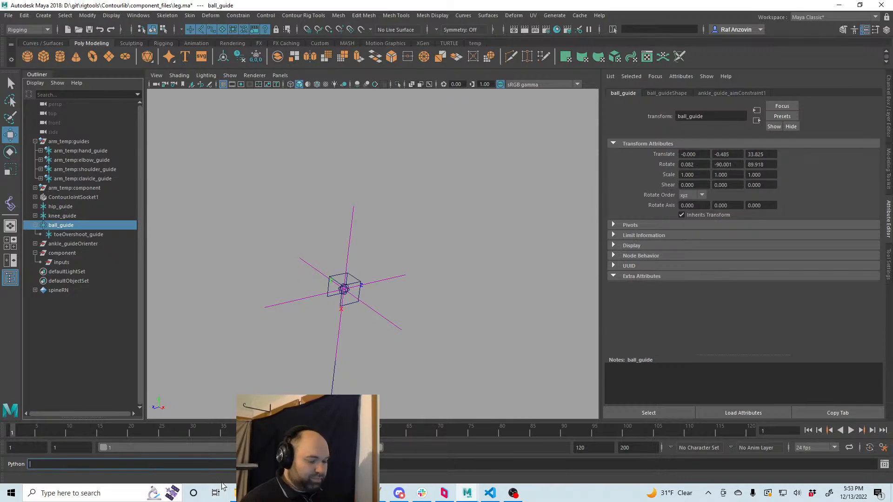
{"action": "key", "text": "Up"}
{"action": "key", "text": "BackSpace"}
{"action": "key", "text": "BackSpace"}
{"action": "key", "text": "BackSpace"}
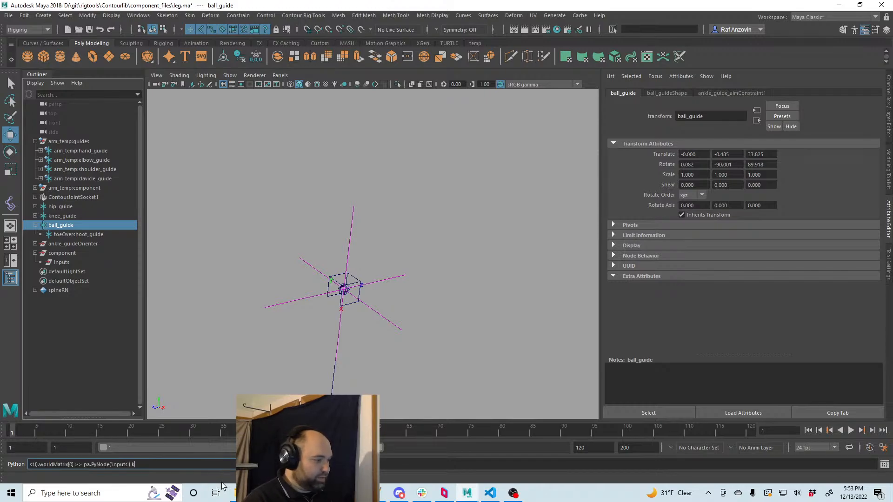
{"action": "type", "text": "ball"}
{"action": "key", "text": "Return"}
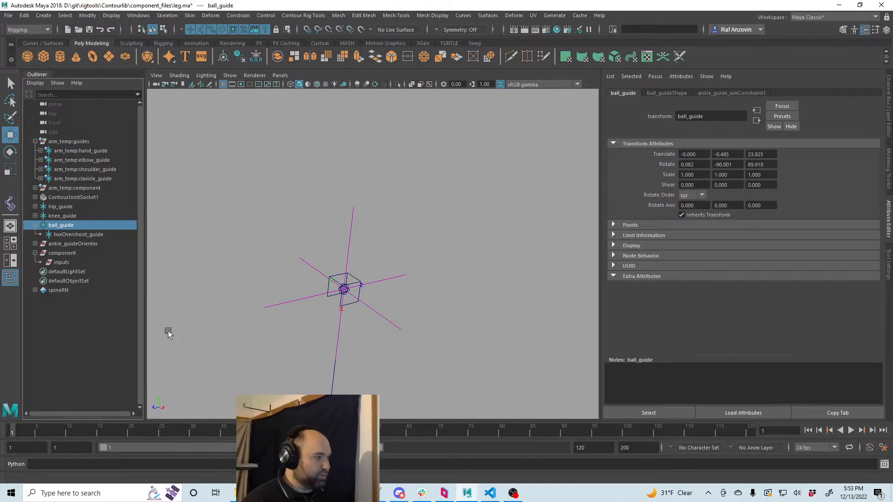
- Connect toeOvershoot_guide's world matrix to the toeOvershoot input with s1().worldMatrix[0] >> pa.PyNode('inputs').toeOvershoot, and clear the selection
{"action": "left_click", "coordinate": [75, 234]}
{"action": "key", "text": "Up"}
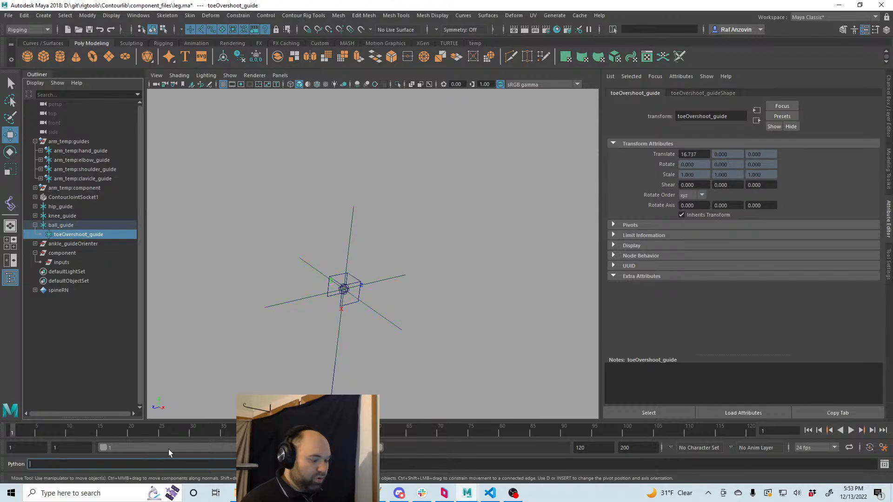
{"action": "key", "text": "BackSpace"}
{"action": "key", "text": "BackSpace"}
{"action": "key", "text": "BackSpace"}
{"action": "key", "text": "BackSpace"}
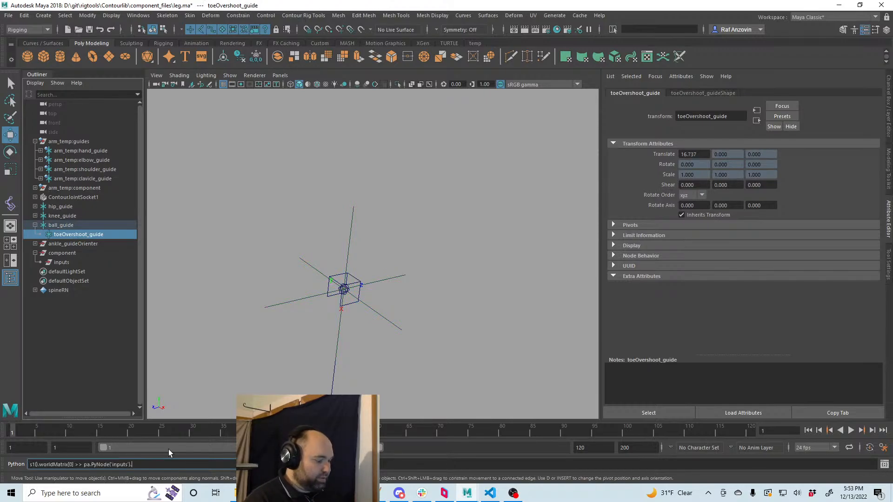
{"action": "type", "text": "toeOvershoot"}
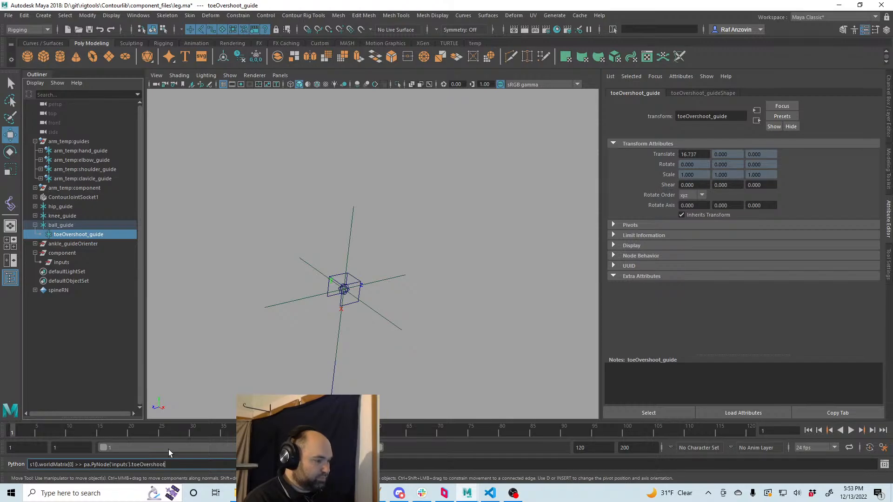
{"action": "key", "text": "Return"}
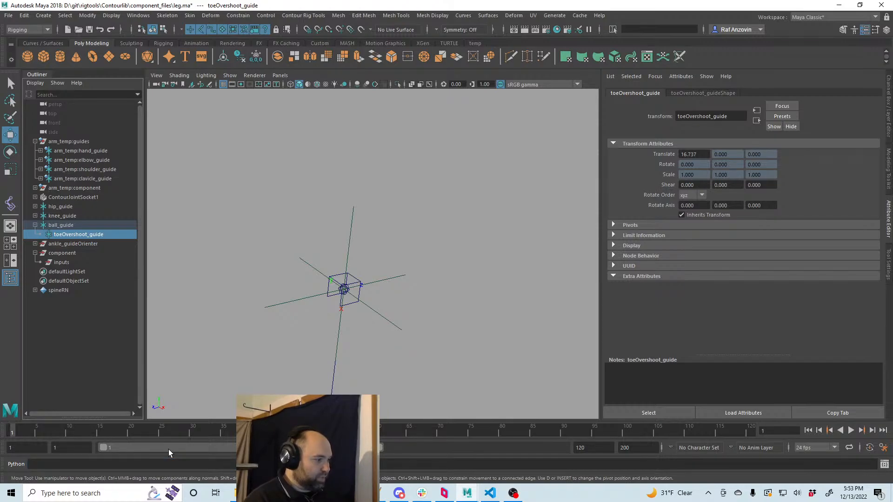
{"action": "left_click", "coordinate": [413, 227]}
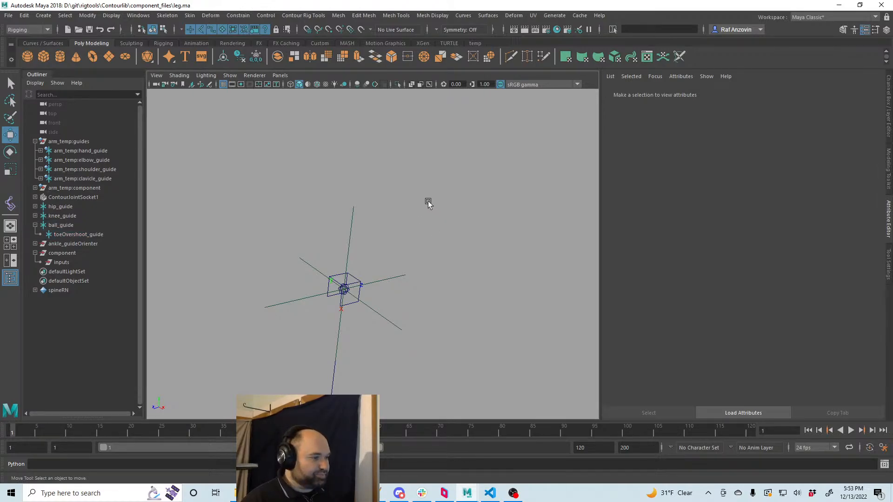
- Reopen the Node Editor, clear its graph, and move the window aside so the leg guides stay visible in the viewport
{"action": "middle_click_drag", "start_coordinate": [433, 354], "coordinate": [430, 296], "text": "alt"}
{"action": "right_click_drag", "start_coordinate": [430, 296], "coordinate": [376, 269], "text": "alt"}
{"action": "middle_click_drag", "start_coordinate": [376, 269], "coordinate": [396, 223], "text": "alt"}
{"action": "mouse_move", "coordinate": [404, 250]}
{"action": "right_mouse_down", "text": "alt"}
{"action": "mouse_move", "coordinate": [390, 245]}
{"action": "mouse_move", "coordinate": [399, 264]}
{"action": "right_mouse_up", "text": "alt"}
{"action": "middle_click_drag", "start_coordinate": [398, 263], "coordinate": [392, 256], "text": "alt"}
{"action": "right_click_drag", "start_coordinate": [393, 256], "coordinate": [395, 259], "text": "alt"}
{"action": "middle_click_drag", "start_coordinate": [394, 258], "coordinate": [391, 267], "text": "alt"}
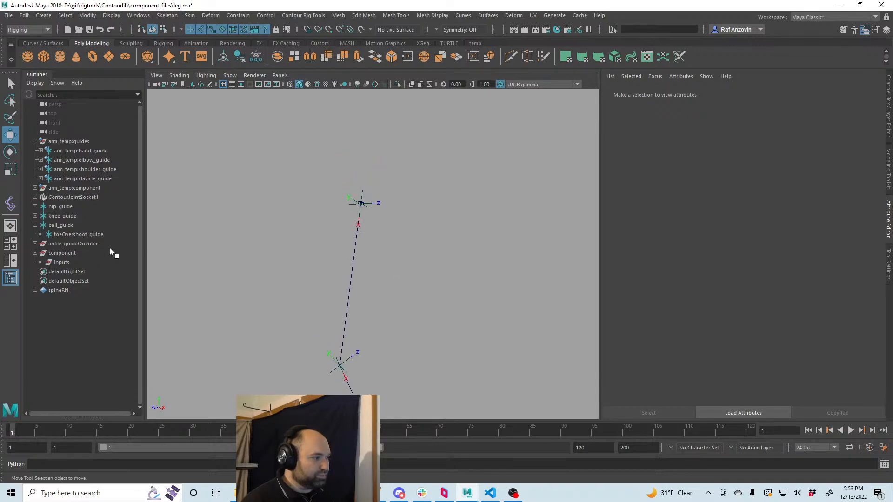
{"action": "left_click", "coordinate": [93, 262]}
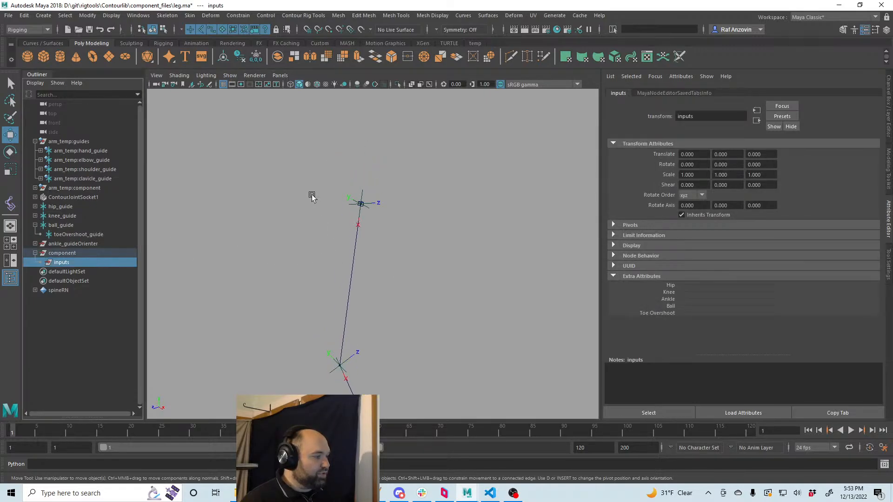
{"action": "left_click", "coordinate": [138, 15]}
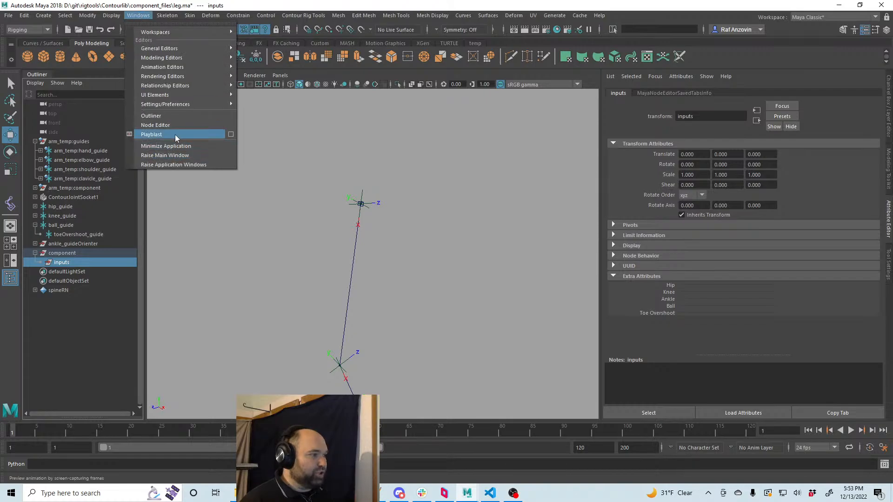
{"action": "left_click", "coordinate": [156, 125]}
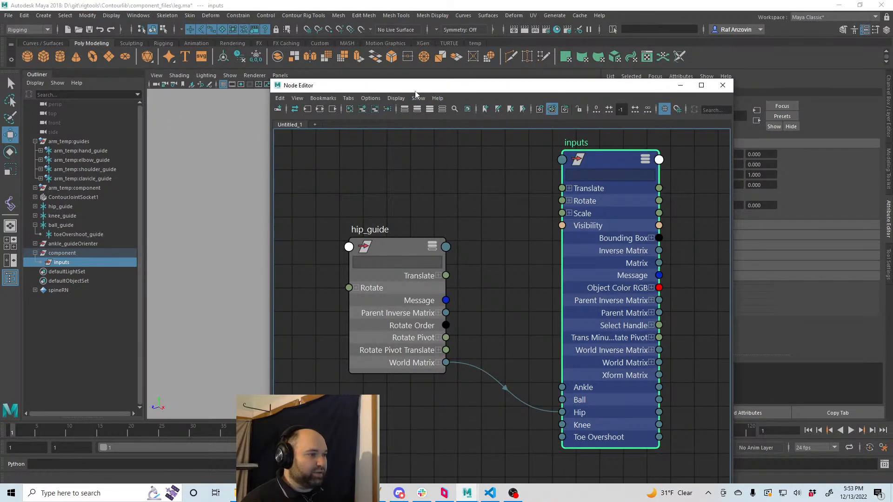
{"action": "left_click", "coordinate": [349, 110]}
{"action": "left_click_drag", "start_coordinate": [394, 85], "coordinate": [556, 104]}
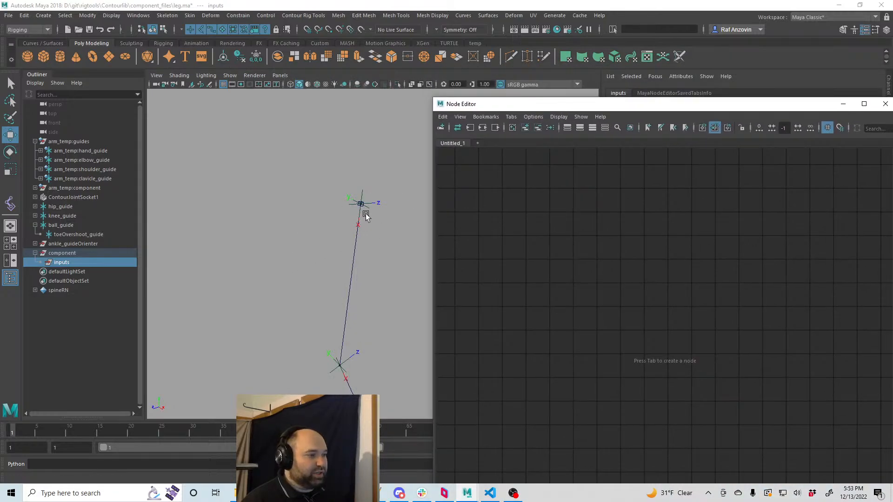
- Add the inputs node and ContourJointSocket1 with its shape to the Node Editor graph, and frame them all
{"action": "left_click", "coordinate": [363, 204]}
{"action": "left_click", "coordinate": [73, 263]}
{"action": "middle_click_drag", "start_coordinate": [73, 263], "coordinate": [591, 288]}
{"action": "scroll", "coordinate": [605, 261], "scroll_direction": "down", "scroll_amount": 3}
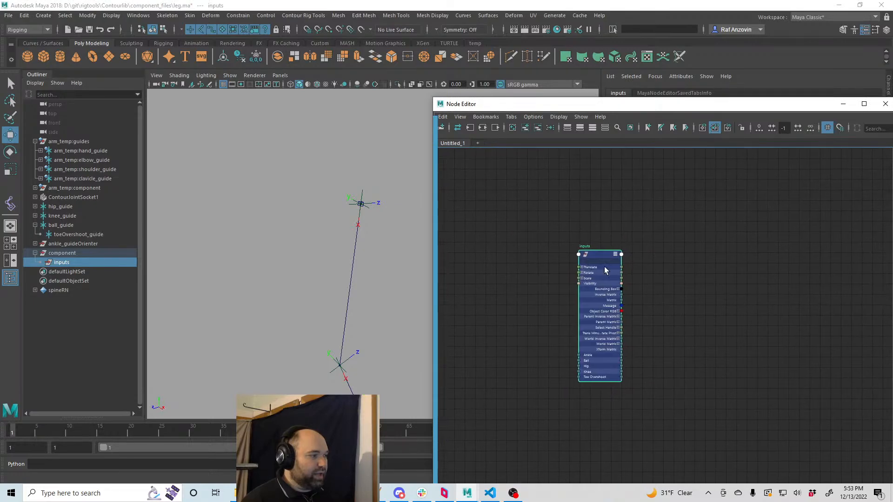
{"action": "left_click", "coordinate": [380, 164]}
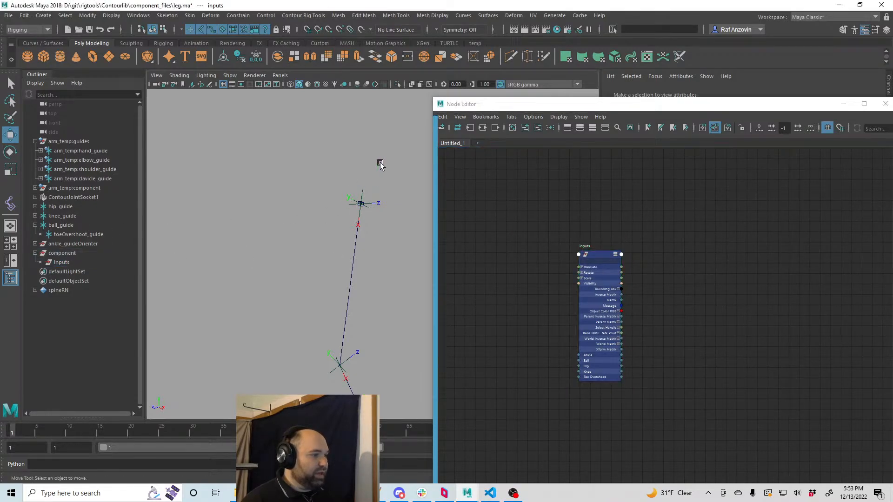
{"action": "left_click_drag", "start_coordinate": [365, 202], "coordinate": [350, 294], "text": "alt"}
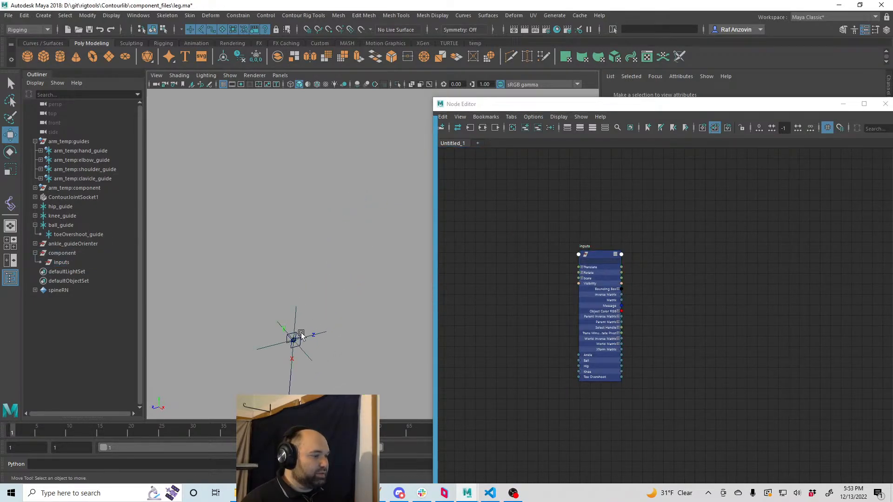
{"action": "left_click", "coordinate": [99, 198]}
{"action": "middle_click_drag", "start_coordinate": [730, 239], "coordinate": [728, 242]}
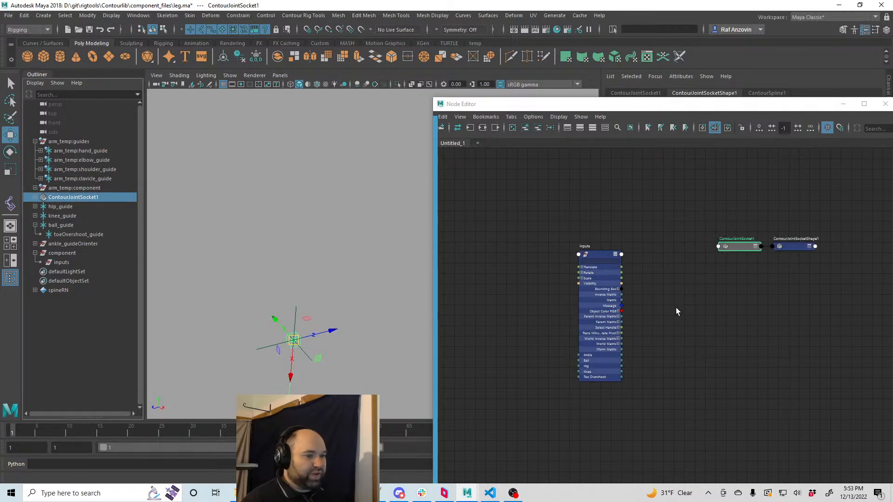
{"action": "key", "text": "a"}
{"action": "left_click", "coordinate": [528, 258]}
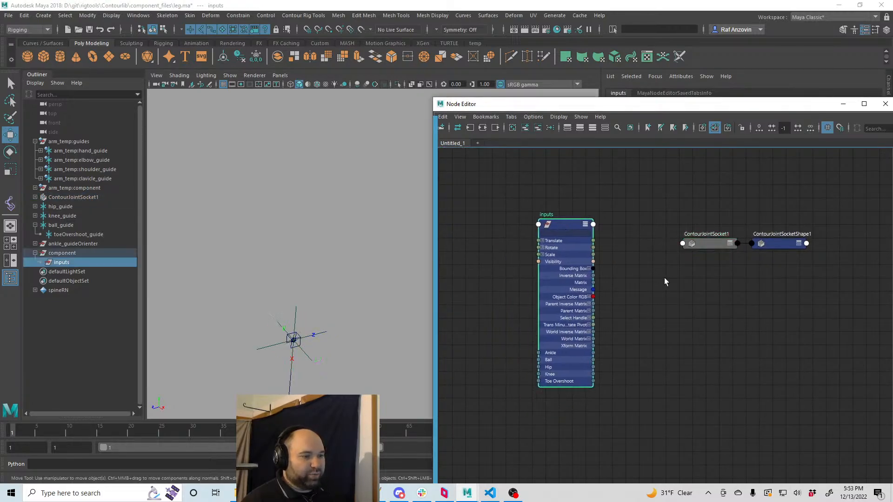
{"action": "key", "text": "a"}
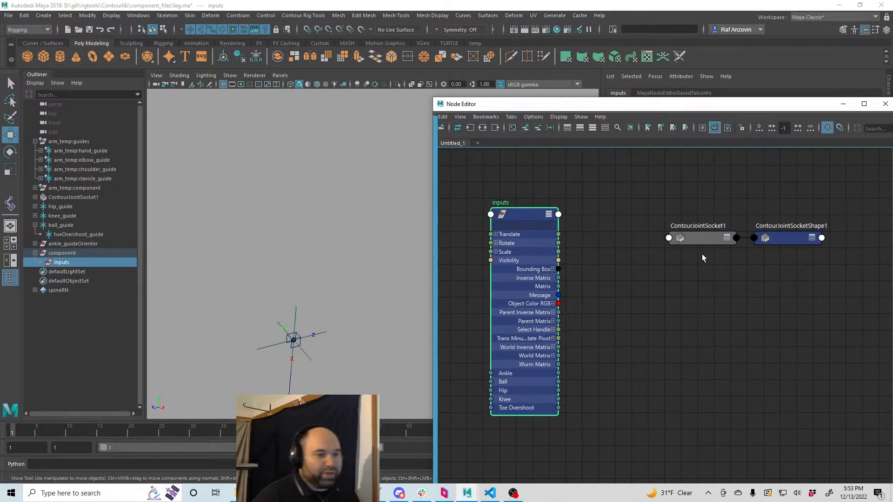
- Select the ContourJointSocket1 node and import component_utils as cutils in the Python command line
{"action": "left_click", "coordinate": [688, 237]}
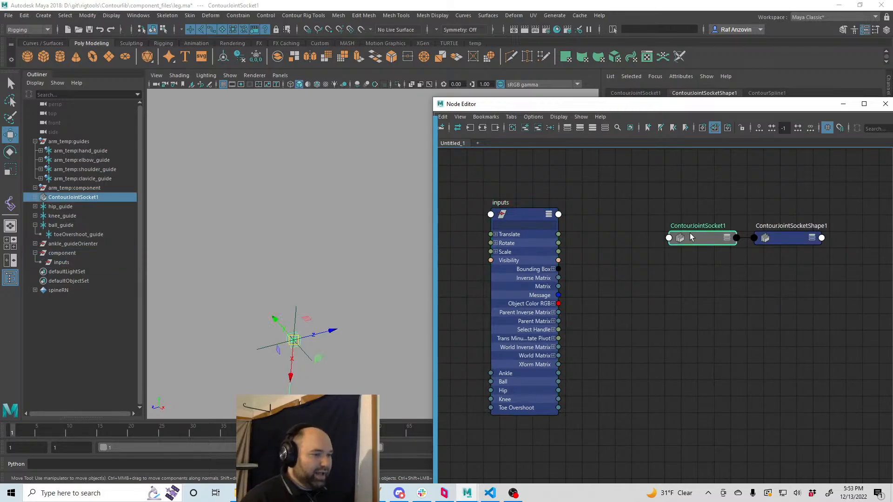
{"action": "left_click", "coordinate": [169, 466]}
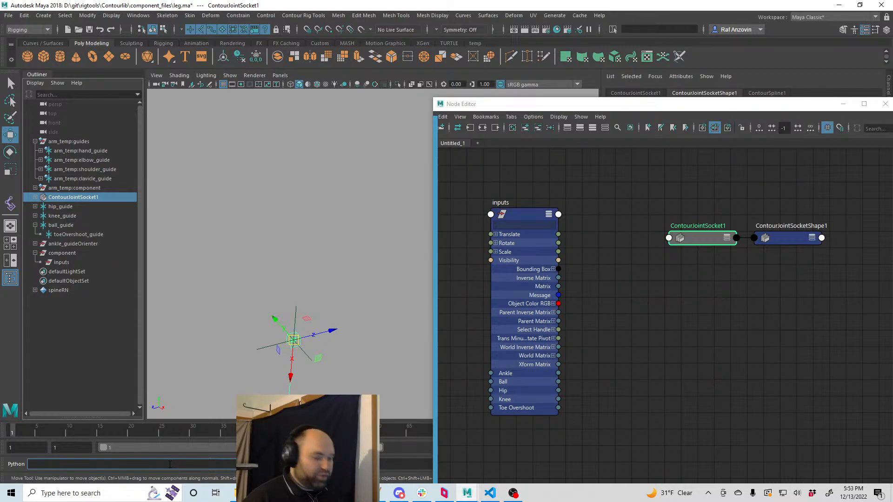
{"action": "type", "text": "import "}
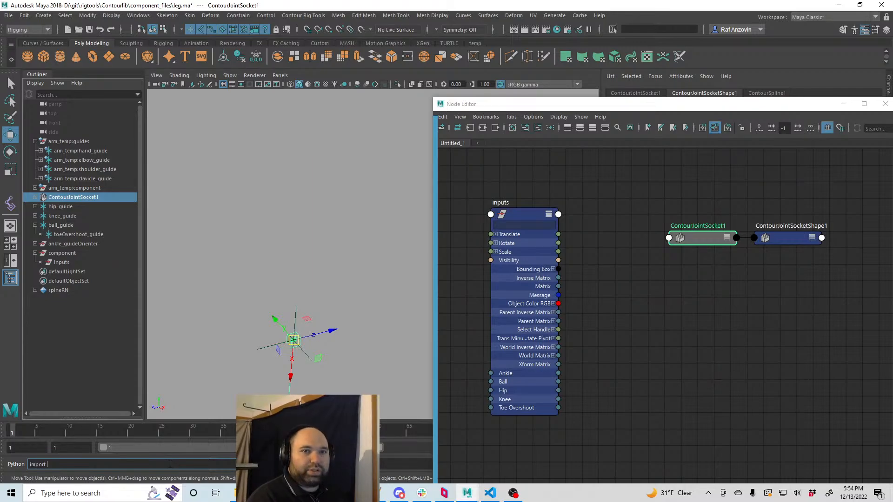
{"action": "type", "text": "component"}
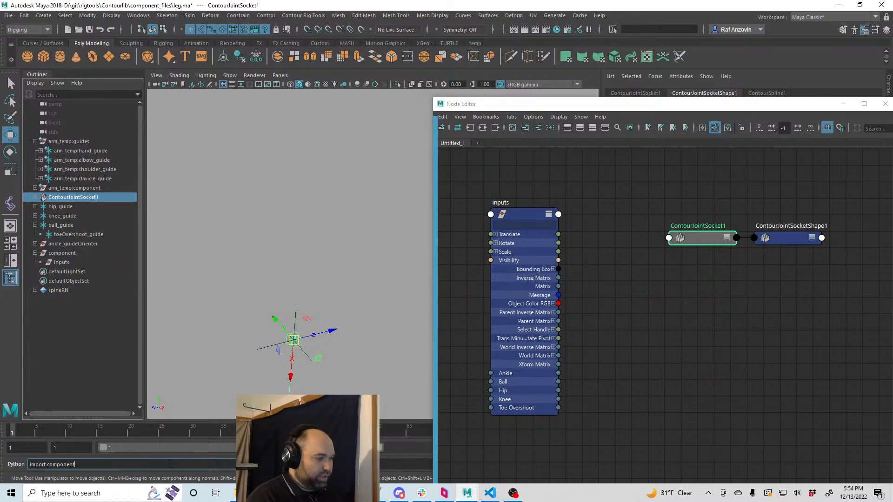
{"action": "type", "text": "_utils as "}
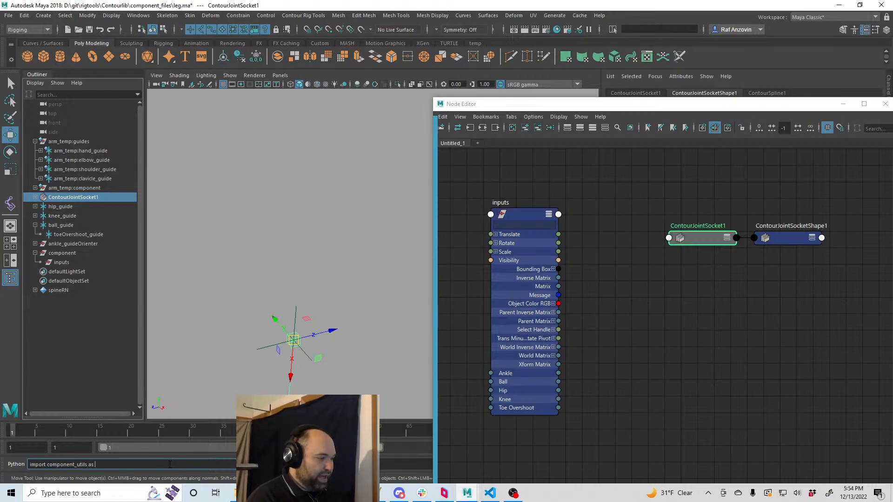
{"action": "type", "text": "c"}
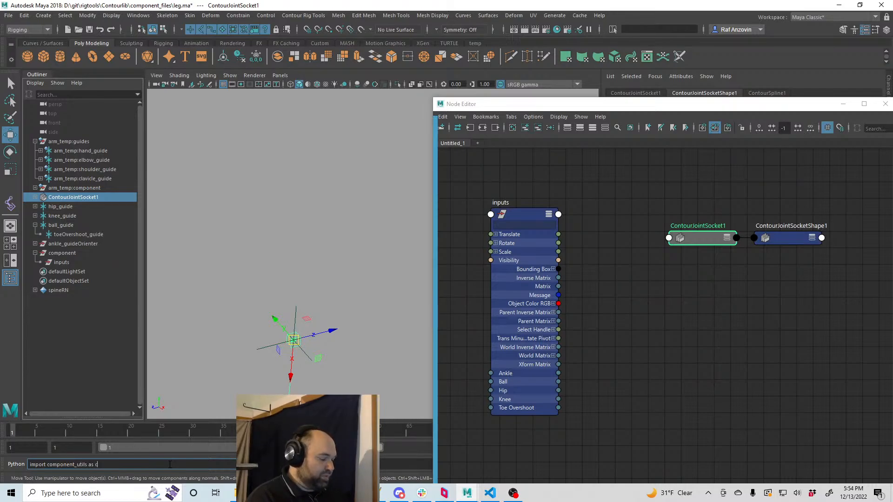
{"action": "type", "text": "omp"}
{"action": "key", "text": "Return"}
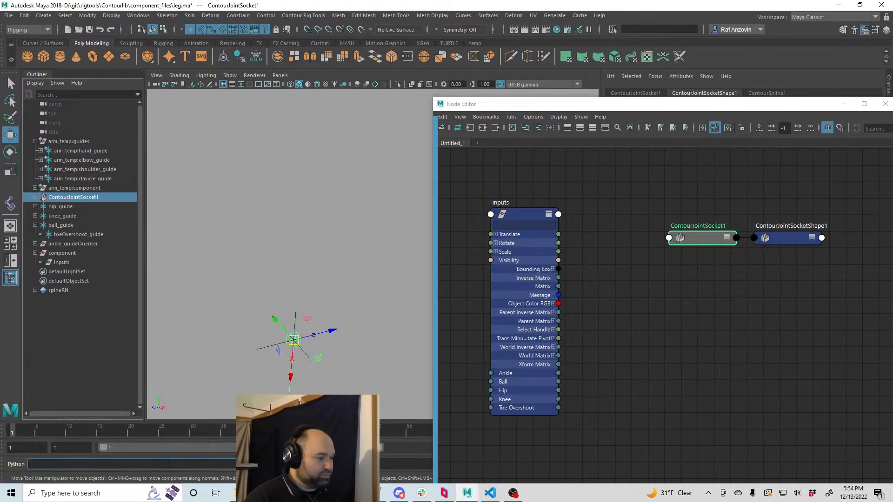
- Drive ContourJointSocket1 from the hip input by running cutils.drive_with_matrix(pa.PyNode('inputs').hip, s1())
{"action": "type", "text": "cutils."}
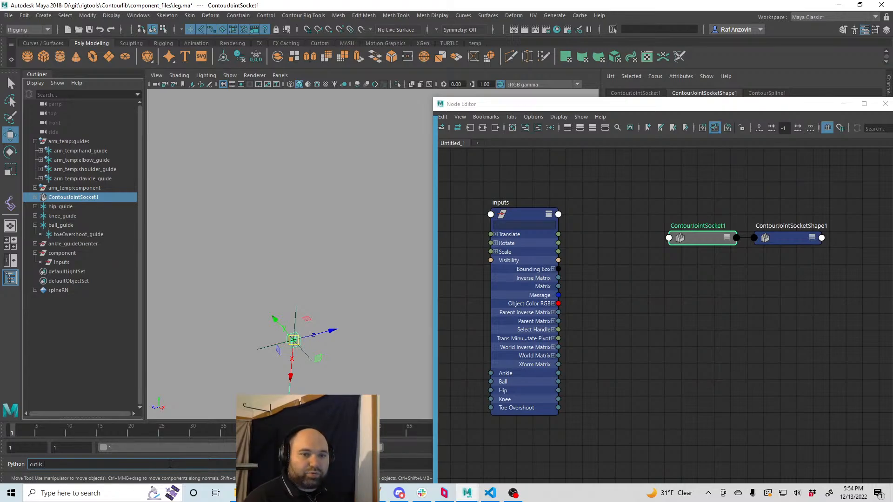
{"action": "type", "text": "drive_with_matrix("}
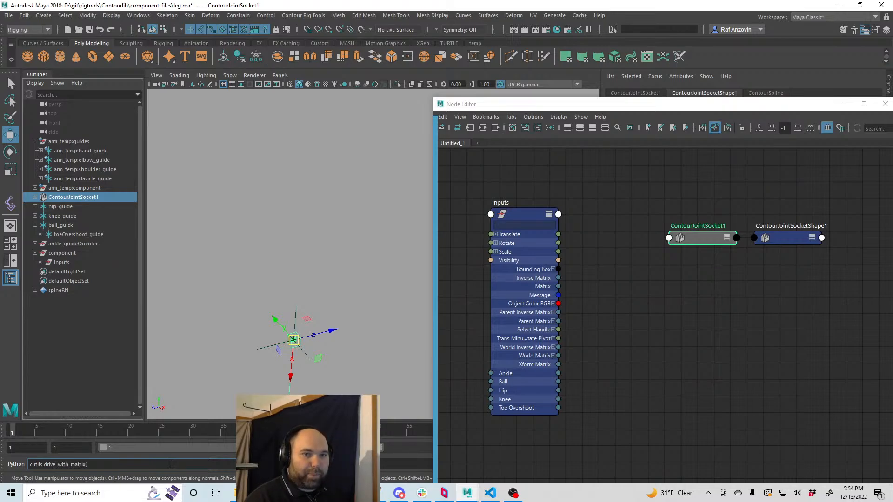
{"action": "type", "text": ","}
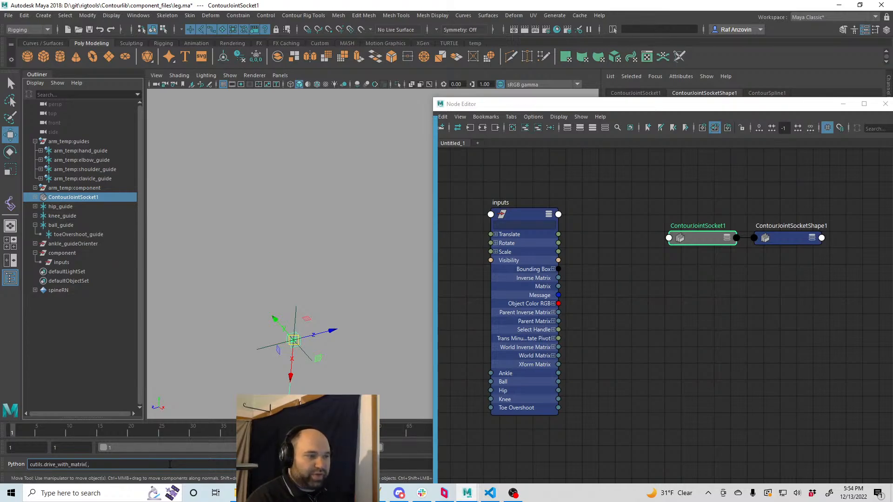
{"action": "type", "text": "s10"}
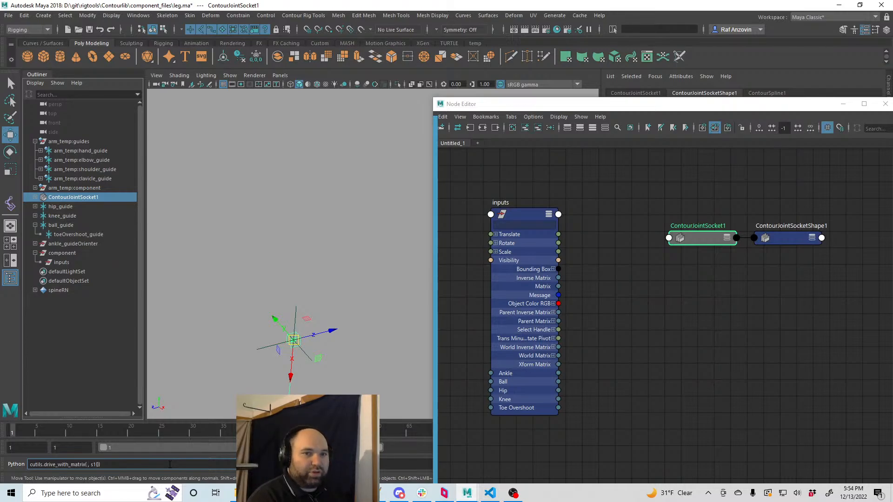
{"action": "type", "text": "ma"}
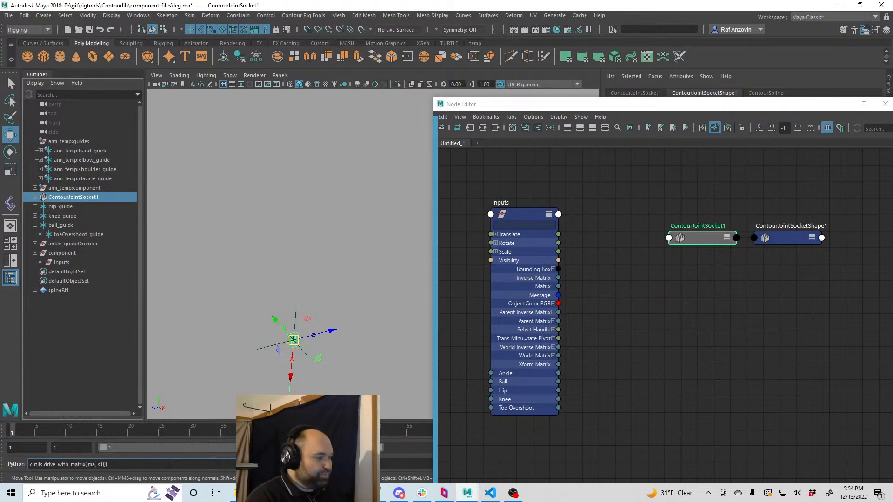
{"action": "key", "text": "BackSpace"}
{"action": "key", "text": "BackSpace"}
{"action": "key", "text": "BackSpace"}
{"action": "key", "text": "BackSpace"}
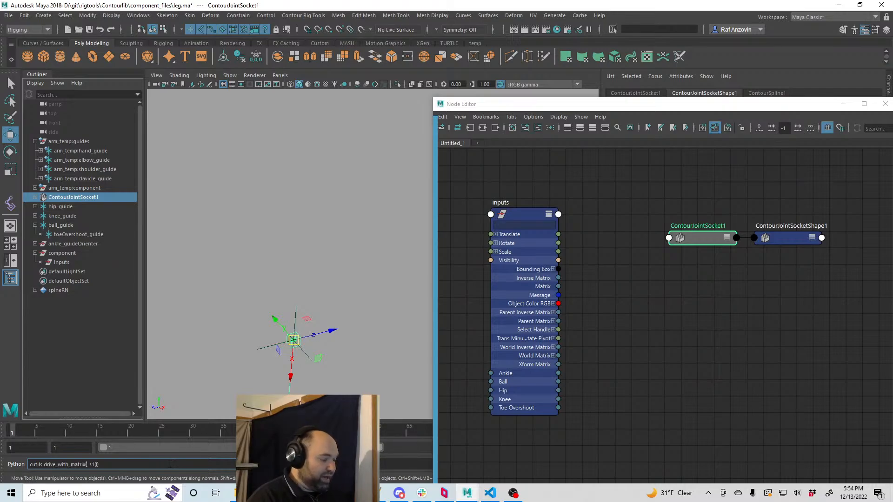
{"action": "type", "text": "pa.PyNode("}
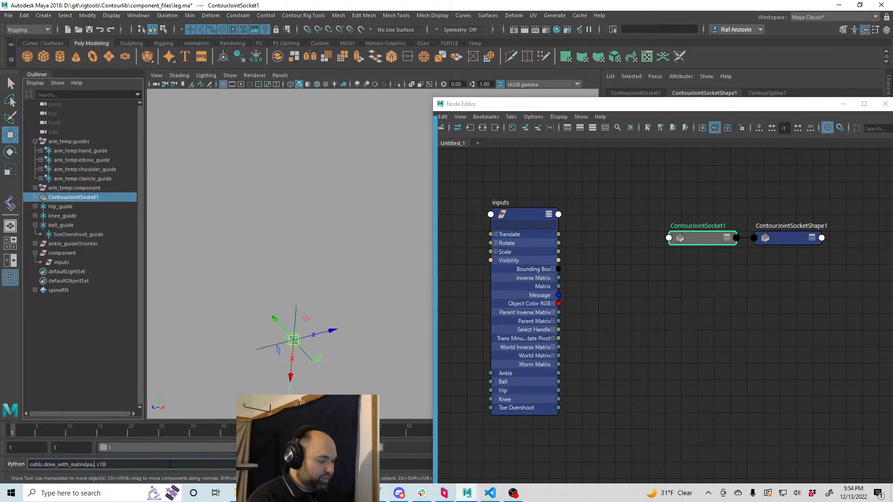
{"action": "key", "text": "BackSpace"}
{"action": "key", "text": "BackSpace"}
{"action": "key", "text": "BackSpace"}
{"action": "key", "text": "BackSpace"}
{"action": "key", "text": "BackSpace"}
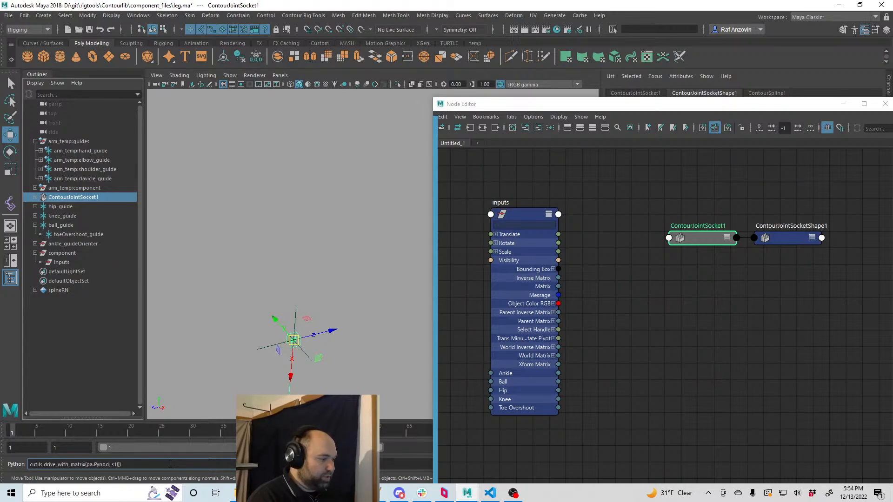
{"action": "type", "text": "Node("}
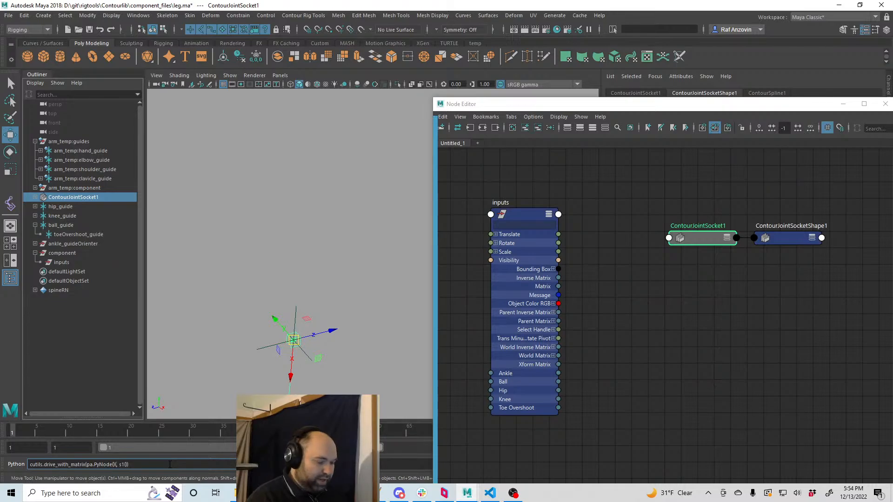
{"action": "type", "text": ")"}
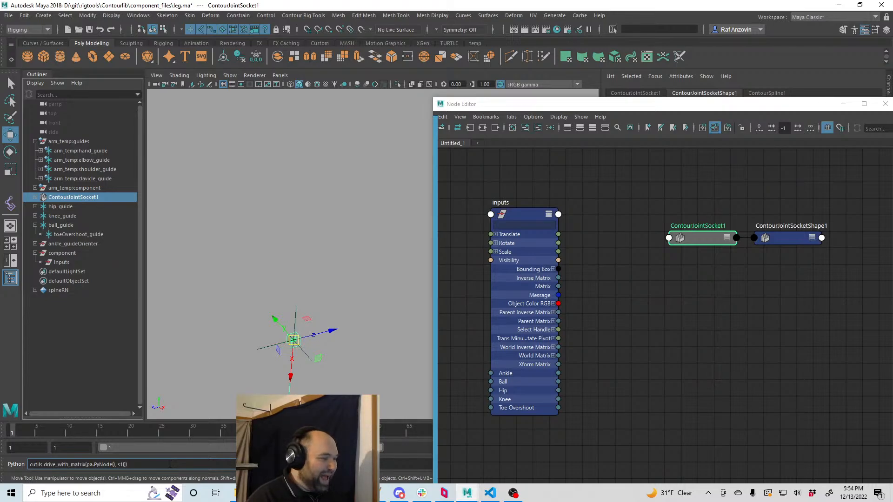
{"action": "type", "text": "'"}
{"action": "type", "text": "input"}
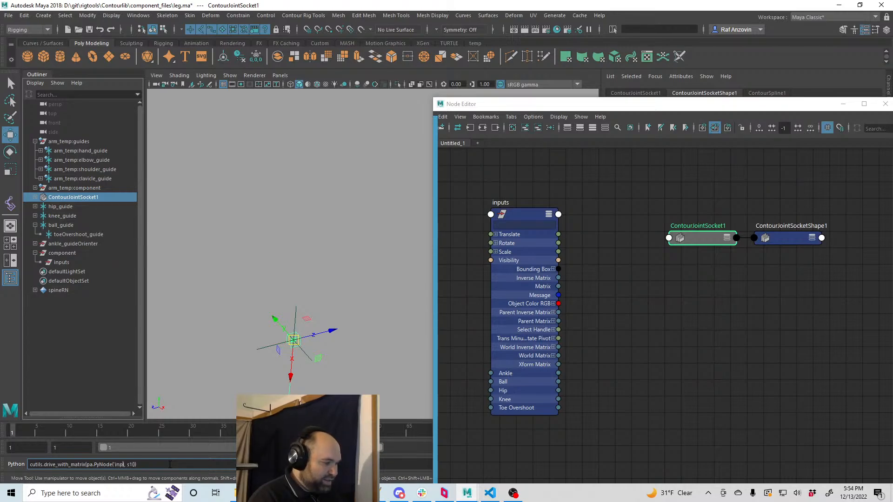
{"action": "type", "text": "s'"}
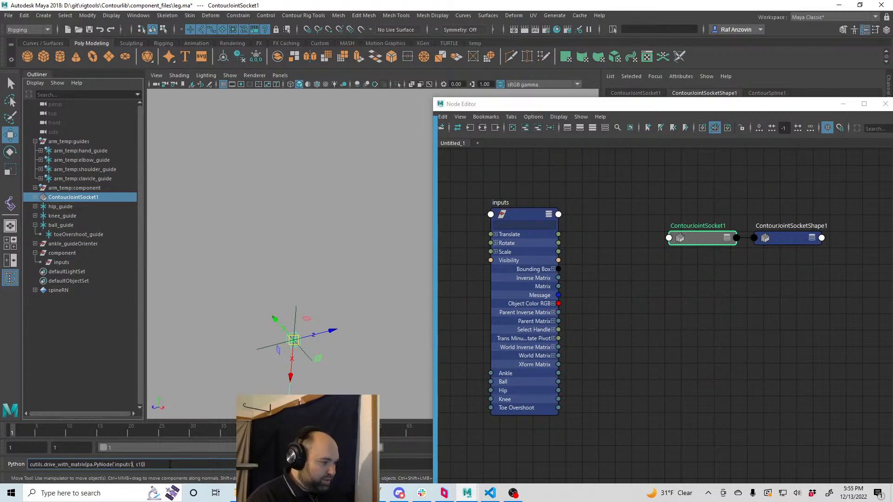
{"action": "type", "text": ".hip"}
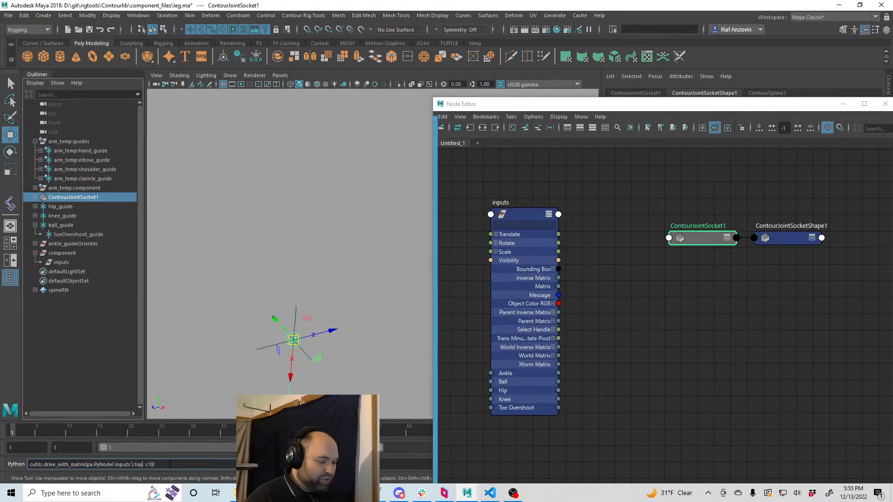
{"action": "key", "text": "Return"}
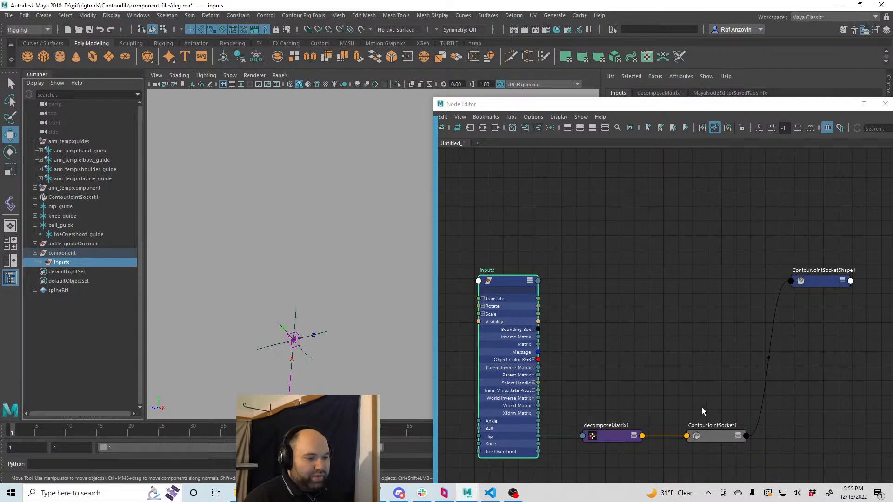
- Examine the decomposeMatrix1 connection between the inputs node's Hip attribute and ContourJointSocket1 in the graph
{"action": "middle_click_drag", "start_coordinate": [706, 372], "coordinate": [700, 325], "text": "alt"}
{"action": "left_click", "coordinate": [644, 378]}
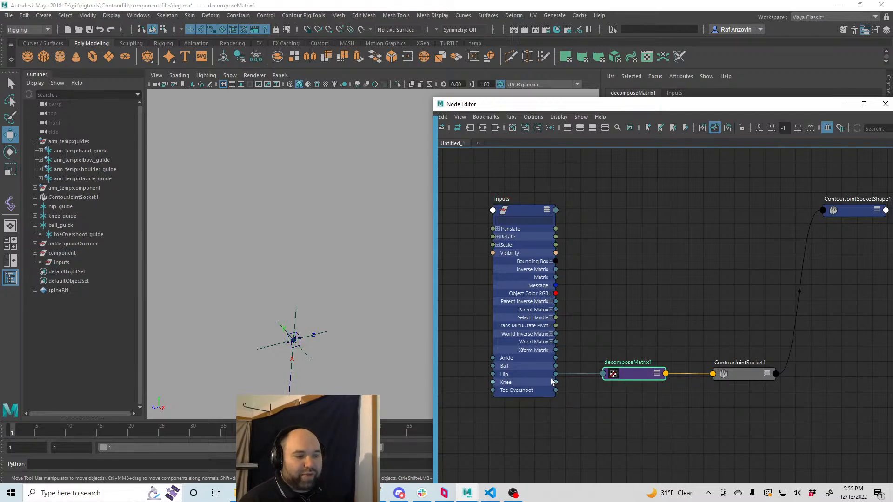
{"action": "left_click", "coordinate": [741, 376]}
- Test the hip connection by moving hip_guide around in the viewport, and undo the move
{"action": "left_click", "coordinate": [297, 301]}
{"action": "left_click", "coordinate": [306, 332]}
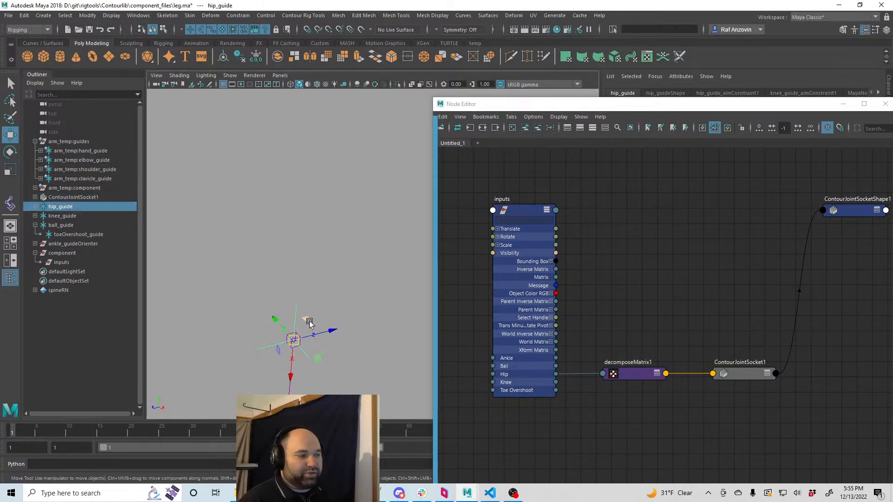
{"action": "mouse_move", "coordinate": [297, 344]}
{"action": "left_mouse_down"}
{"action": "mouse_move", "coordinate": [332, 336]}
{"action": "mouse_move", "coordinate": [318, 314]}
{"action": "mouse_move", "coordinate": [253, 335]}
{"action": "mouse_move", "coordinate": [259, 325]}
{"action": "mouse_move", "coordinate": [288, 341]}
{"action": "left_mouse_up"}
{"action": "left_click_drag", "start_coordinate": [276, 251], "coordinate": [310, 255]}
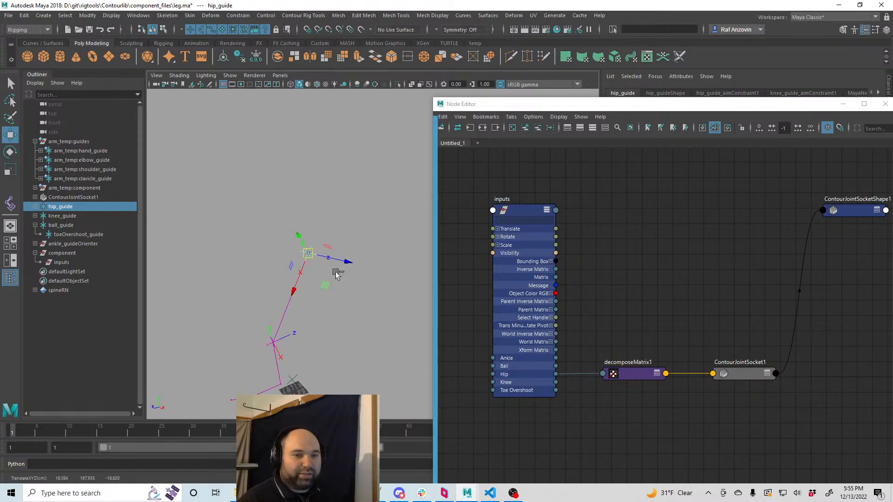
{"action": "key", "text": "ctrl+z"}
- Select the thigh bone ContourBone1 between the hip and knee guides in the viewport
{"action": "left_click", "coordinate": [344, 318]}
{"action": "left_click_drag", "start_coordinate": [344, 318], "coordinate": [329, 340], "text": "alt"}
{"action": "mouse_move", "coordinate": [329, 340]}
{"action": "right_mouse_down", "text": "alt"}
{"action": "mouse_move", "coordinate": [344, 335]}
{"action": "mouse_move", "coordinate": [315, 319]}
{"action": "mouse_move", "coordinate": [319, 341]}
{"action": "right_mouse_up", "text": "alt"}
{"action": "middle_click_drag", "start_coordinate": [319, 340], "coordinate": [319, 350], "text": "alt"}
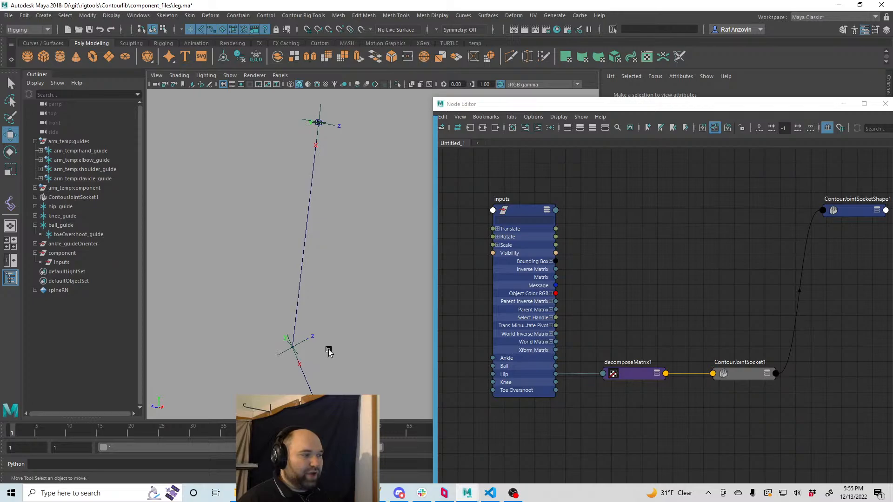
{"action": "left_click_drag", "start_coordinate": [328, 349], "coordinate": [309, 331], "text": "alt"}
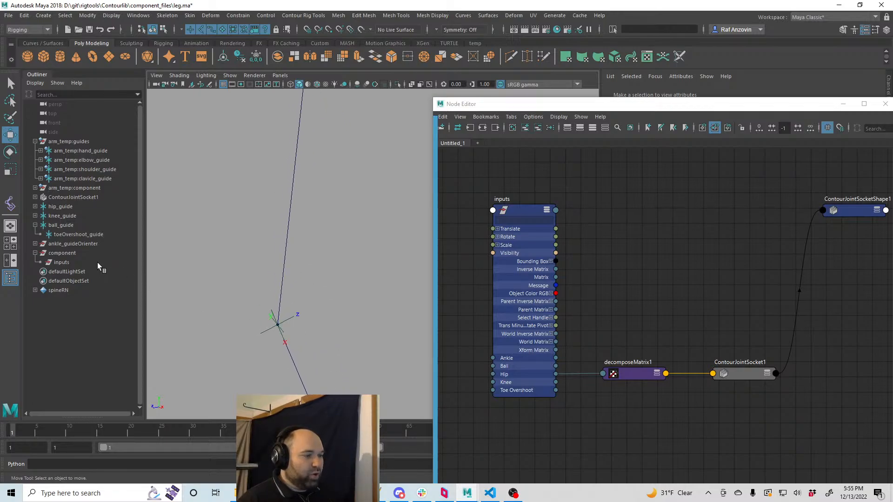
{"action": "left_click", "coordinate": [280, 274]}
{"action": "left_click_drag", "start_coordinate": [309, 299], "coordinate": [324, 336], "text": "alt"}
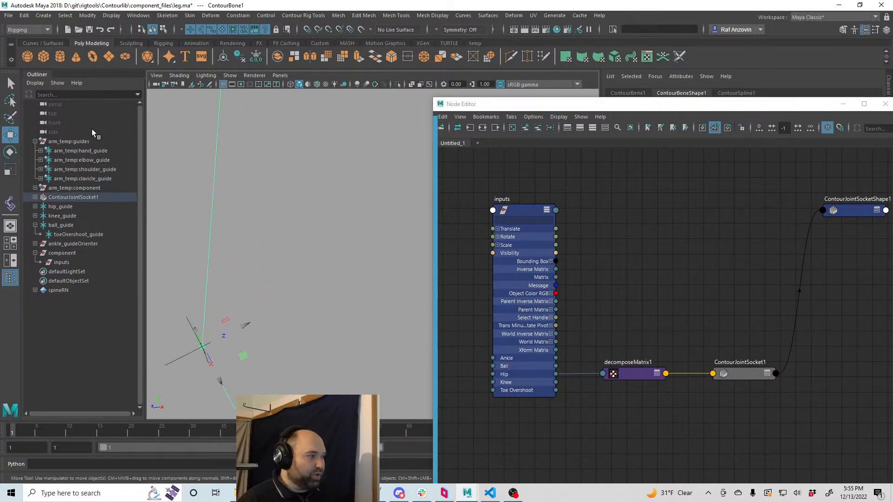
- Add the knee's ContourJoint2 to the selection and load both selected nodes into a cleared Node Editor graph
{"action": "key", "text": "q"}
{"action": "key", "text": "f"}
{"action": "left_click_drag", "start_coordinate": [310, 278], "coordinate": [332, 288], "text": "alt"}
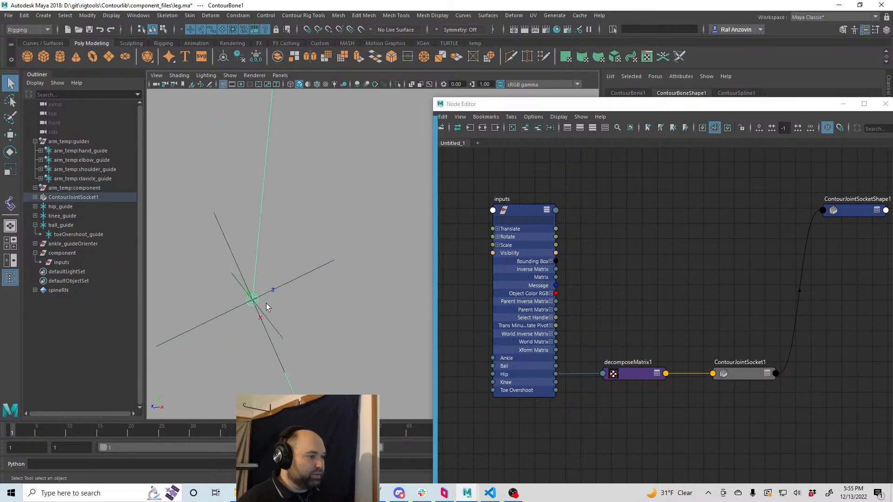
{"action": "left_click", "coordinate": [252, 304]}
{"action": "left_click_drag", "start_coordinate": [358, 337], "coordinate": [309, 328], "text": "alt"}
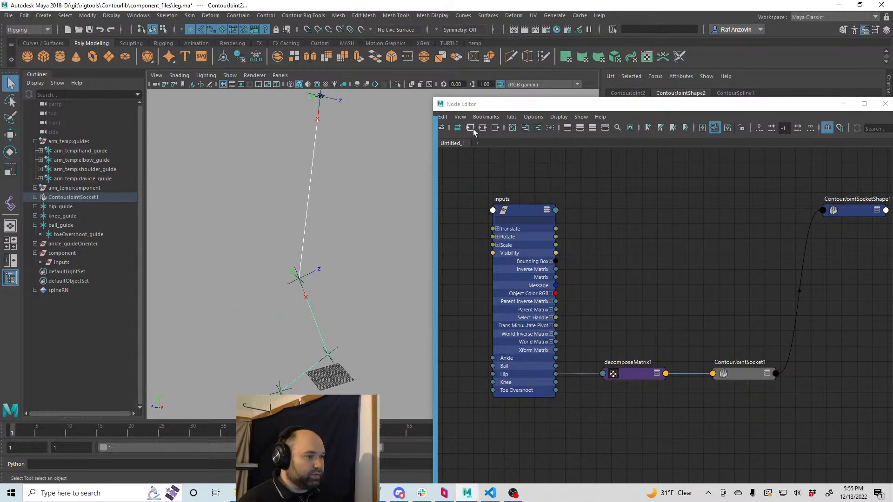
{"action": "left_click", "coordinate": [512, 128]}
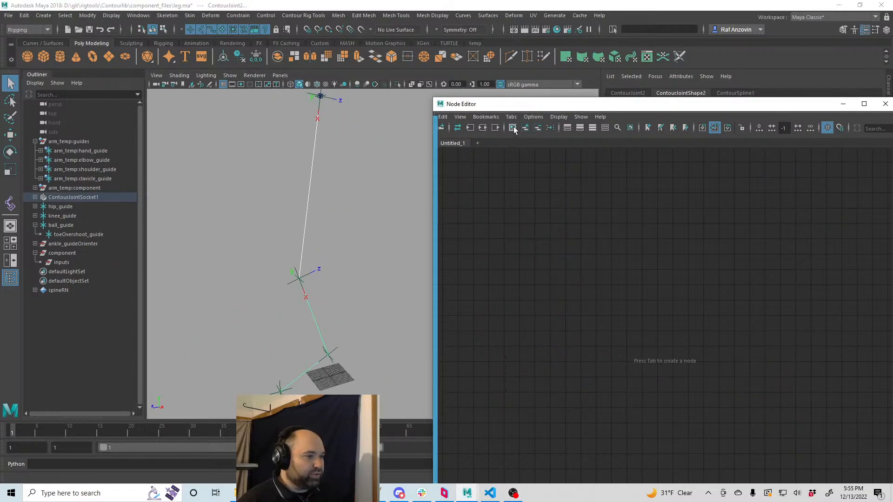
{"action": "left_click", "coordinate": [527, 129]}
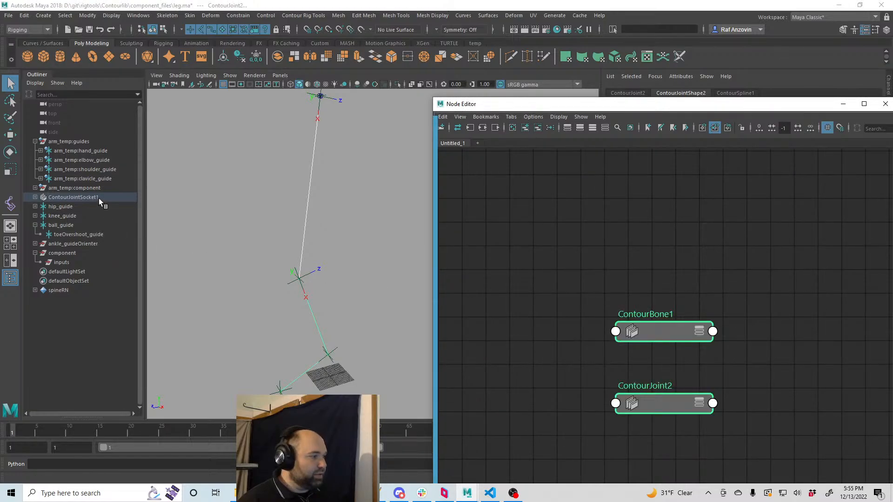
- Add the inputs node to the Node Editor graph and place it beside ContourBone1 and ContourJoint2
{"action": "left_click", "coordinate": [323, 292]}
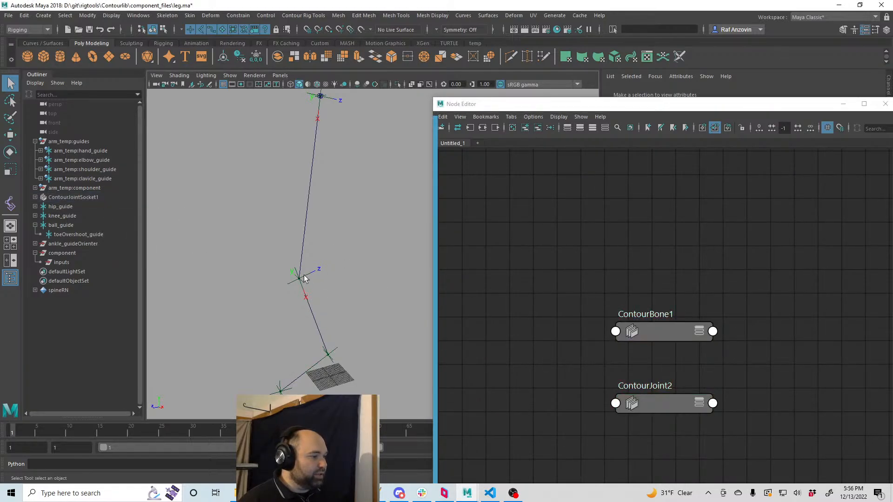
{"action": "left_click_drag", "start_coordinate": [322, 291], "coordinate": [270, 276]}
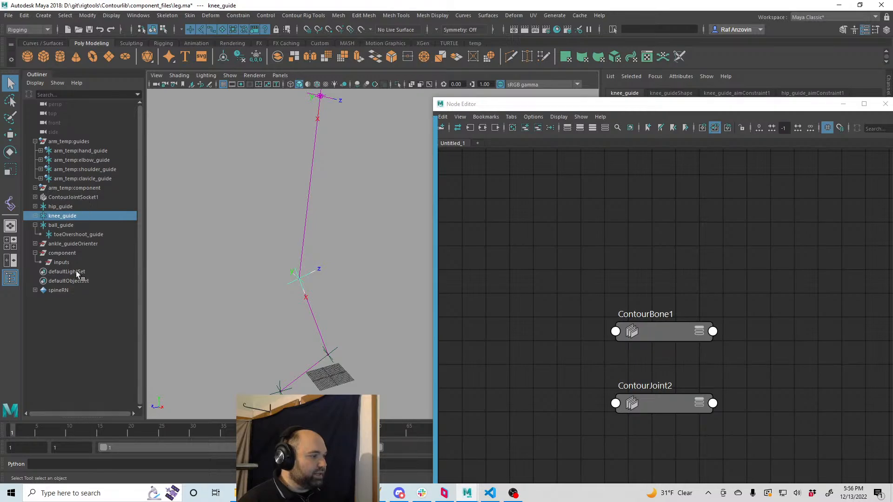
{"action": "left_click", "coordinate": [67, 262]}
{"action": "middle_click_drag", "start_coordinate": [67, 263], "coordinate": [535, 281]}
{"action": "left_click_drag", "start_coordinate": [585, 282], "coordinate": [524, 364]}
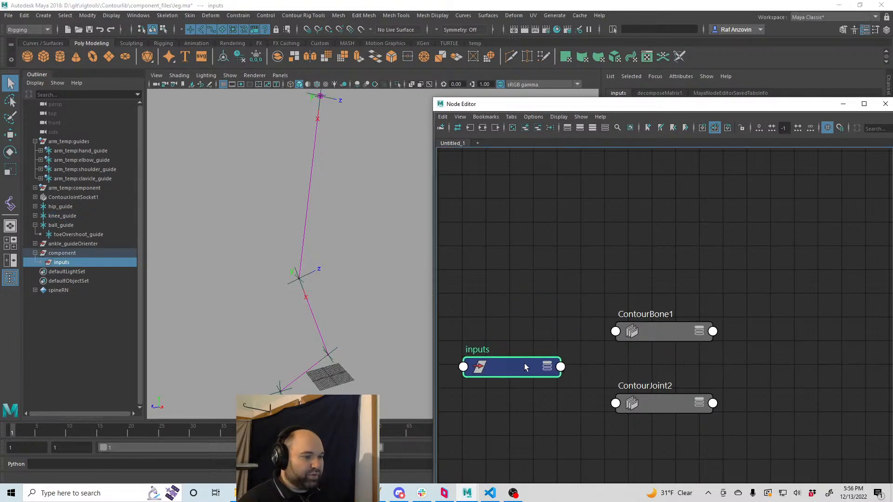
{"action": "middle_click_drag", "start_coordinate": [663, 385], "coordinate": [692, 340], "text": "alt"}
{"action": "right_click_drag", "start_coordinate": [692, 340], "coordinate": [643, 330], "text": "alt"}
{"action": "left_click_drag", "start_coordinate": [578, 333], "coordinate": [557, 332]}
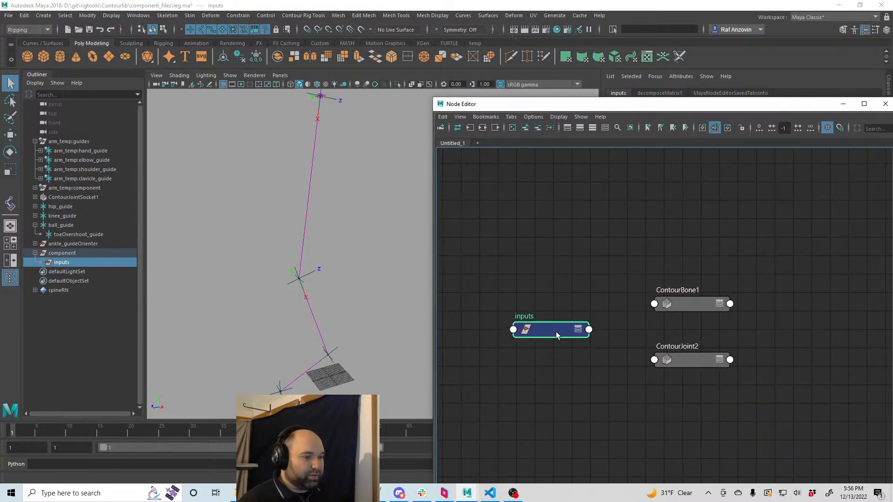
- Switch to component_utils.py in Visual Studio Code and examine the drive_contour_bone function's arguments and its nextJointOrient and length connections
{"action": "middle_click_drag", "start_coordinate": [639, 334], "coordinate": [617, 333], "text": "alt"}
{"action": "left_click_drag", "start_coordinate": [670, 108], "coordinate": [591, 122]}
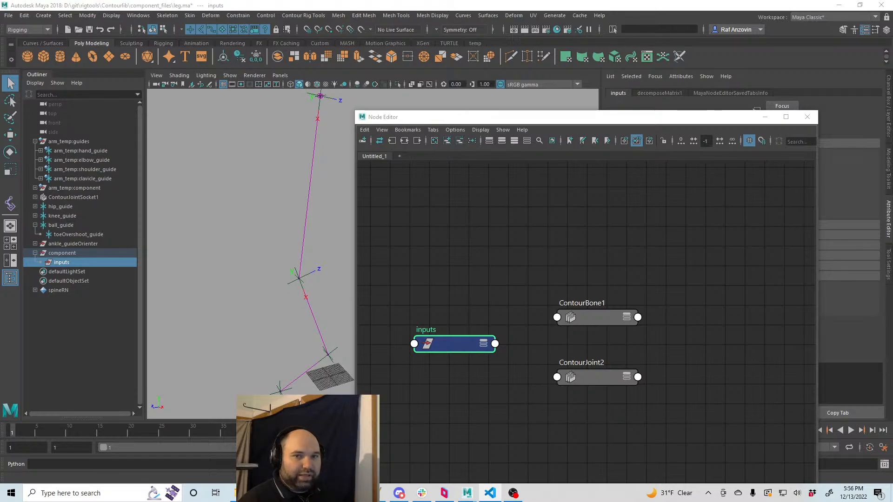
{"action": "key", "text": "alt+Tab"}
{"action": "left_click_drag", "start_coordinate": [625, 1], "coordinate": [656, 21]}
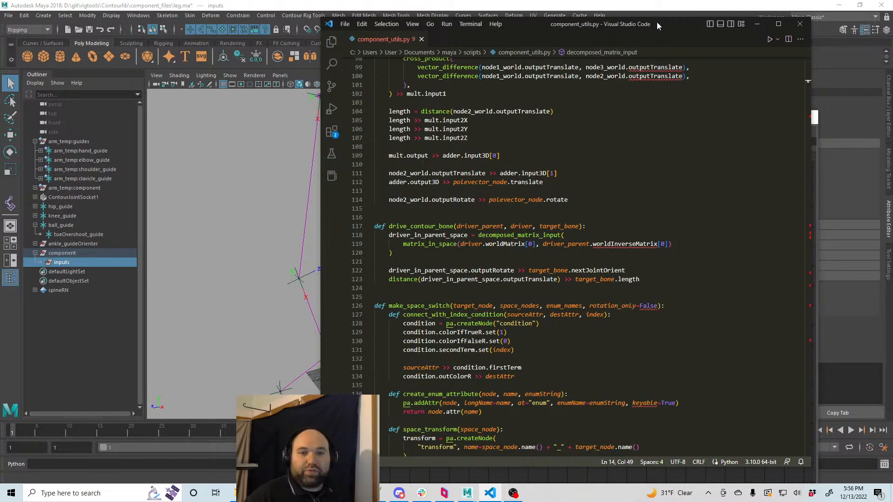
{"action": "left_click_drag", "start_coordinate": [539, 24], "coordinate": [607, 101]}
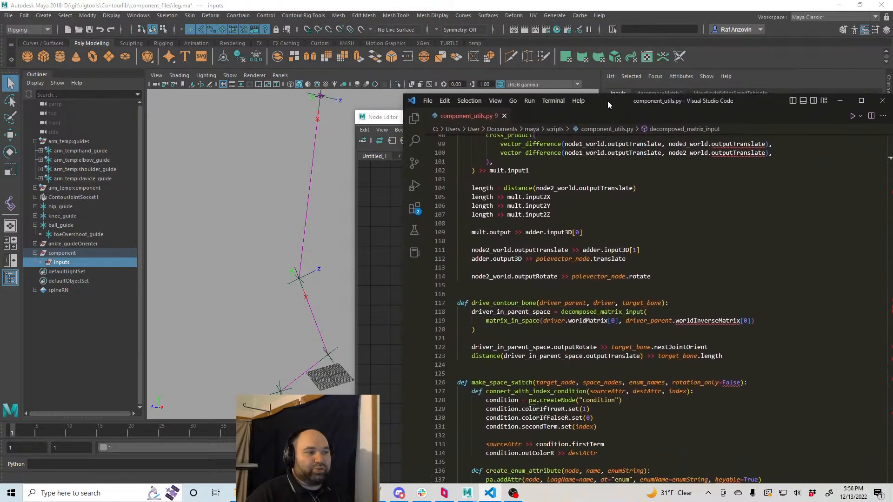
{"action": "left_click", "coordinate": [298, 182]}
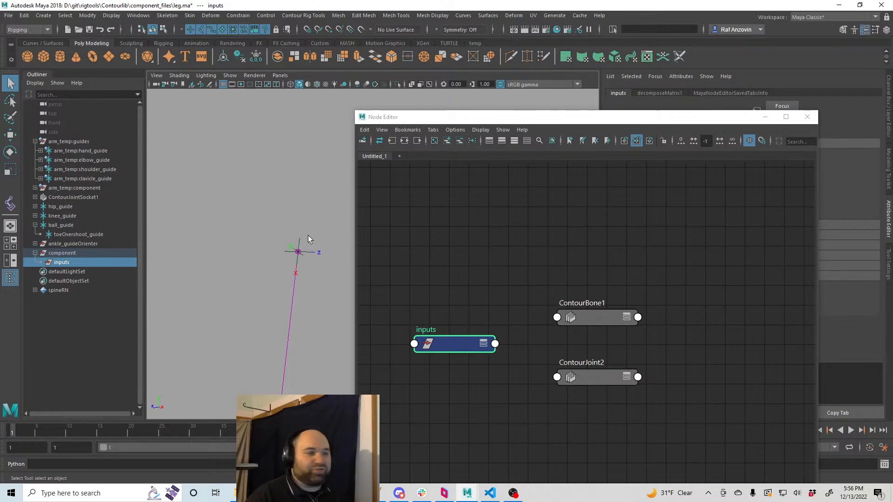
{"action": "left_click_drag", "start_coordinate": [308, 235], "coordinate": [325, 258], "text": "alt"}
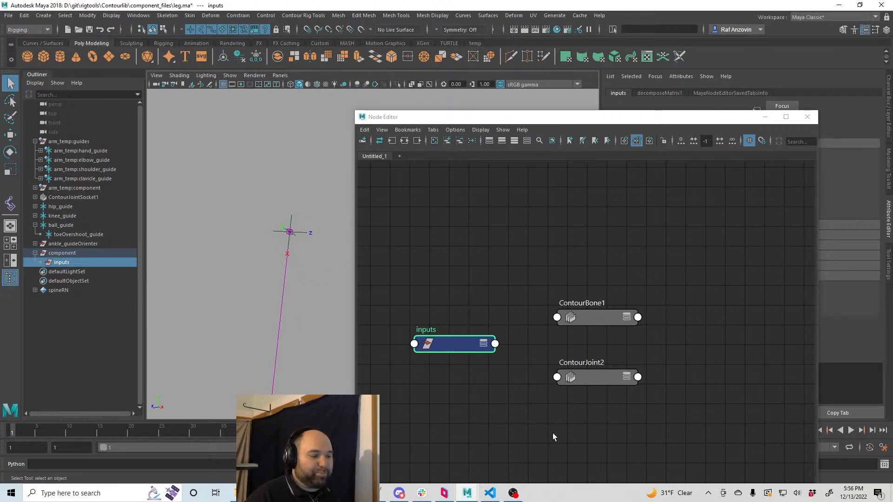
{"action": "left_click", "coordinate": [490, 493]}
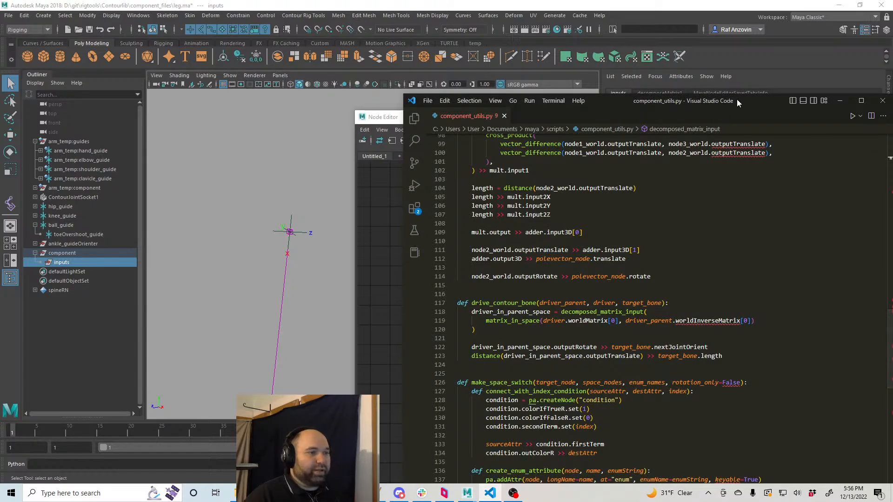
{"action": "left_click_drag", "start_coordinate": [737, 99], "coordinate": [676, 25]}
{"action": "left_click", "coordinate": [678, 276]}
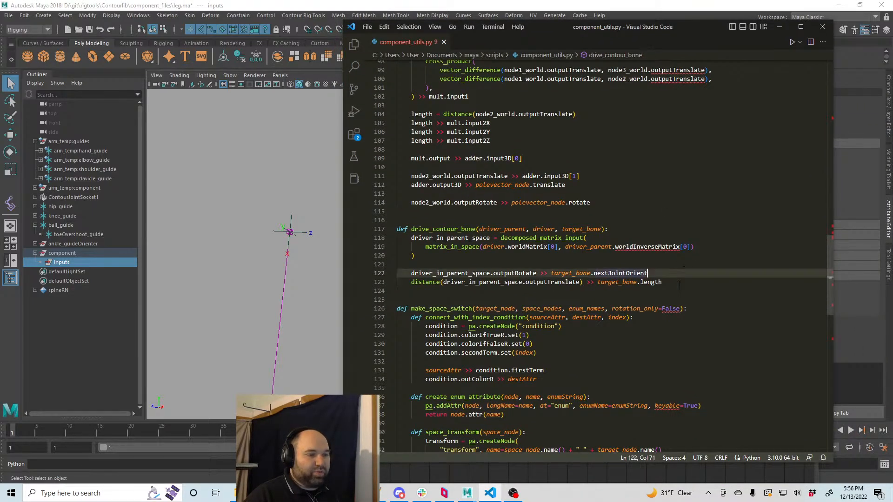
{"action": "left_click", "coordinate": [680, 285]}
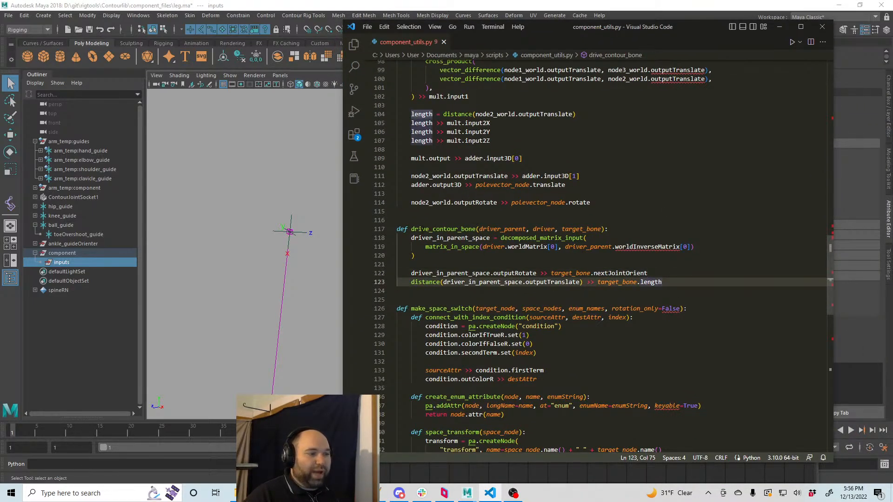
{"action": "left_click", "coordinate": [515, 229]}
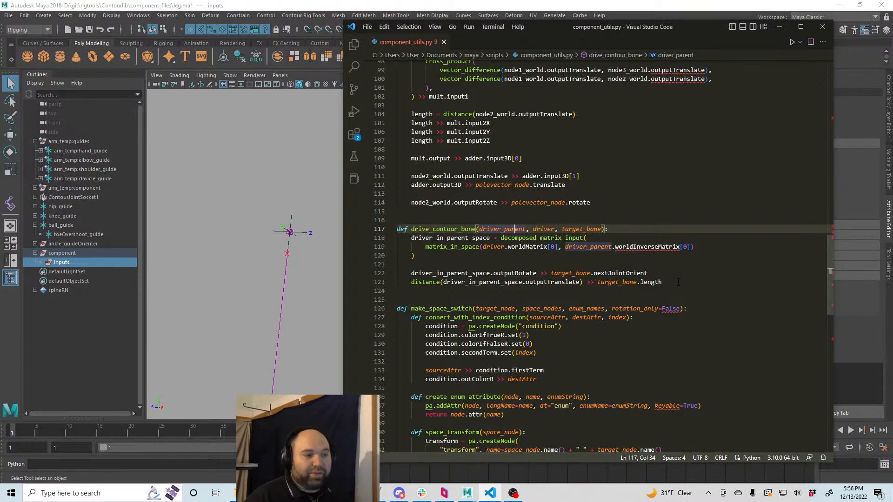
- Return to Maya and select the knee's ContourJoint2, followed by the thigh bone ContourBone1, in the viewport
{"action": "left_click", "coordinate": [307, 315]}
{"action": "right_click_drag", "start_coordinate": [295, 265], "coordinate": [259, 307], "text": "alt"}
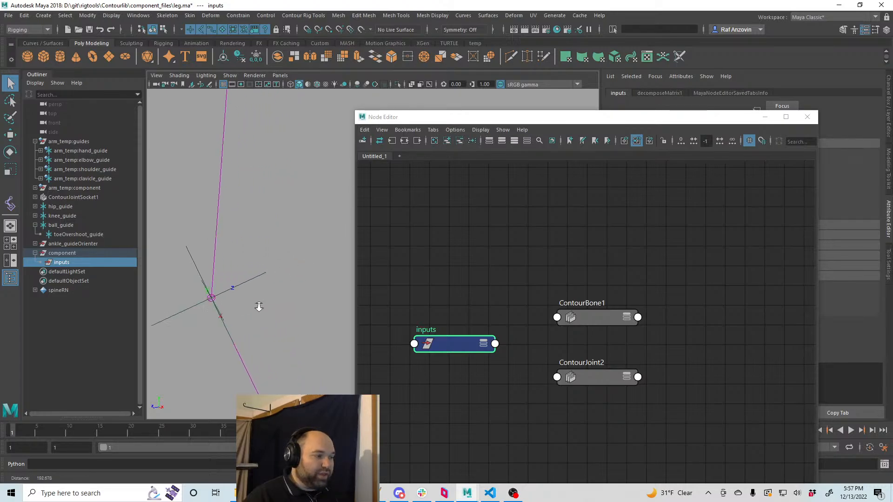
{"action": "mouse_move", "coordinate": [259, 308]}
{"action": "left_mouse_down", "text": "alt"}
{"action": "mouse_move", "coordinate": [281, 308]}
{"action": "mouse_move", "coordinate": [252, 297]}
{"action": "left_mouse_up", "text": "alt"}
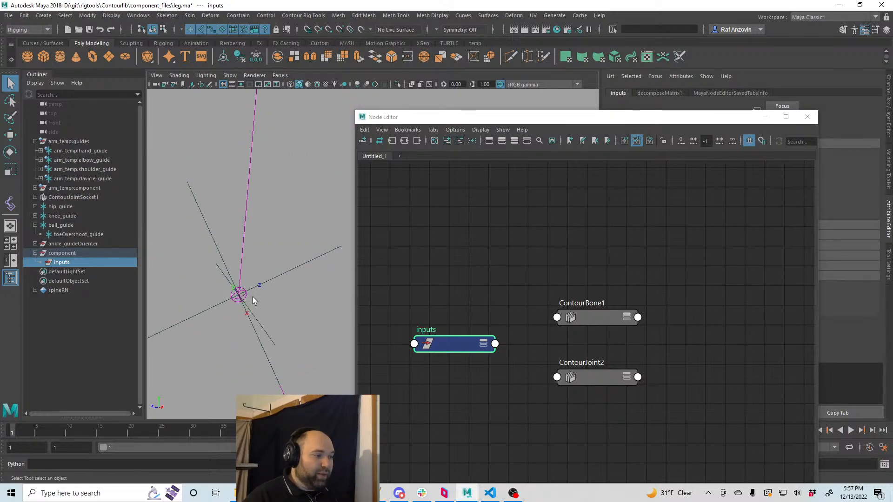
{"action": "left_click", "coordinate": [247, 298]}
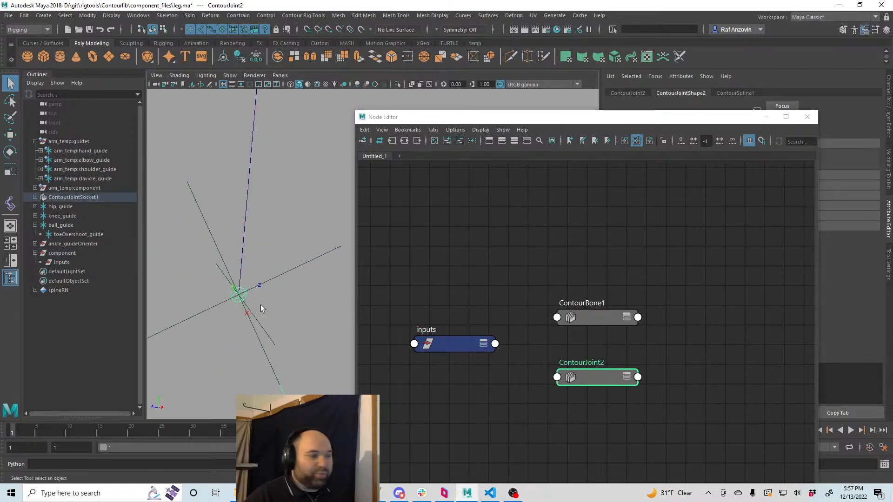
{"action": "left_click_drag", "start_coordinate": [431, 120], "coordinate": [488, 127]}
{"action": "mouse_move", "coordinate": [304, 289]}
{"action": "left_mouse_down", "text": "alt"}
{"action": "mouse_move", "coordinate": [291, 291]}
{"action": "mouse_move", "coordinate": [297, 299]}
{"action": "left_mouse_up", "text": "alt"}
{"action": "middle_click_drag", "start_coordinate": [297, 299], "coordinate": [290, 211], "text": "alt"}
{"action": "left_click", "coordinate": [270, 217]}
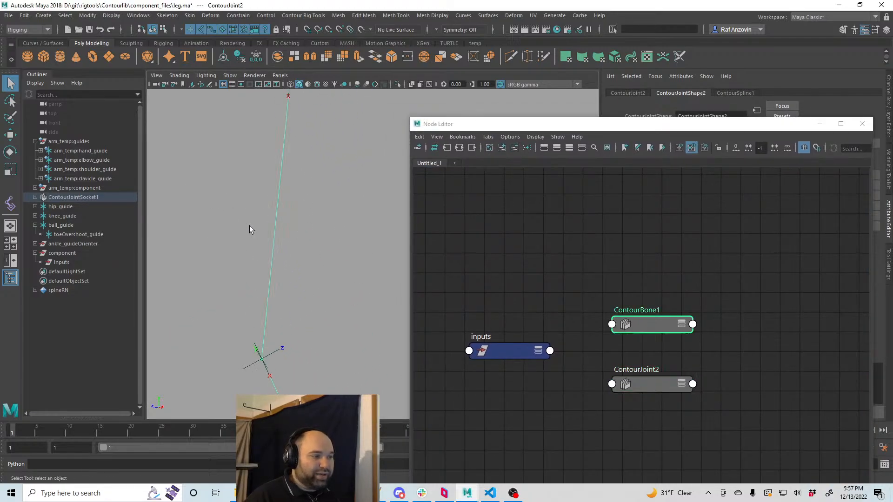
{"action": "left_click_drag", "start_coordinate": [579, 128], "coordinate": [481, 228]}
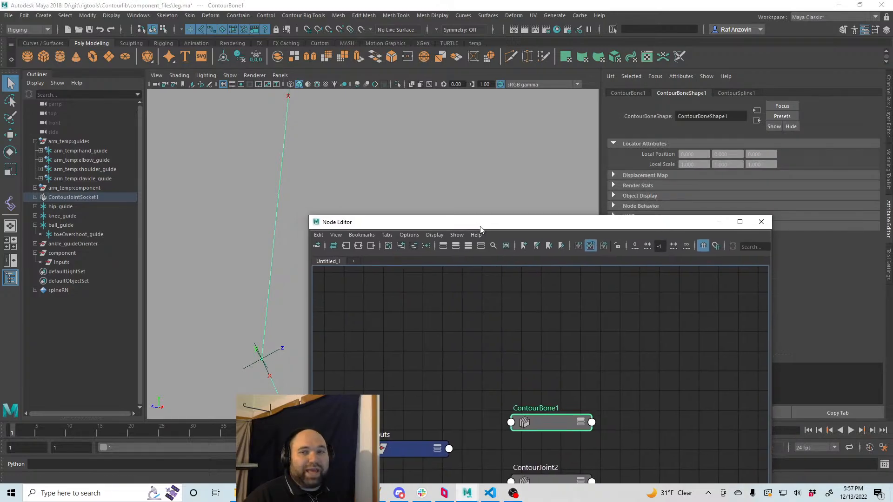
- Show ContourBone1's channels and examine its Length and Next Joint Orient attributes against the leg in the viewport
{"action": "left_click", "coordinate": [888, 114]}
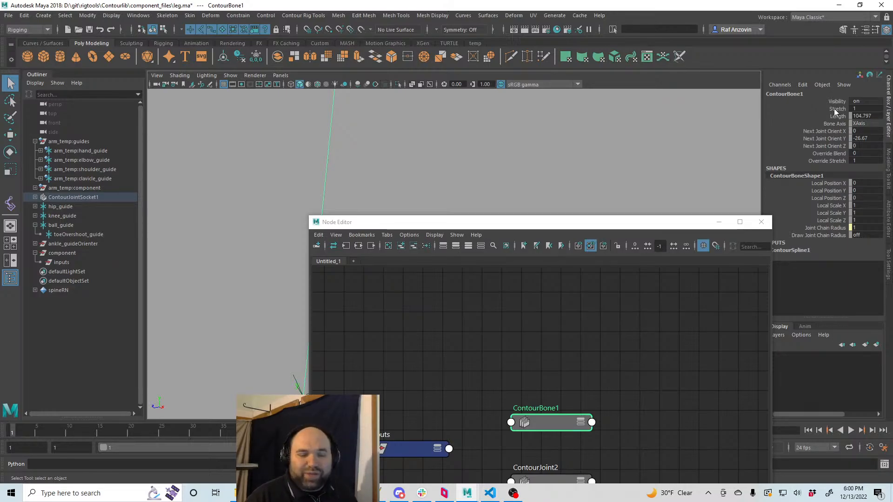
{"action": "left_click_drag", "start_coordinate": [560, 227], "coordinate": [635, 211]}
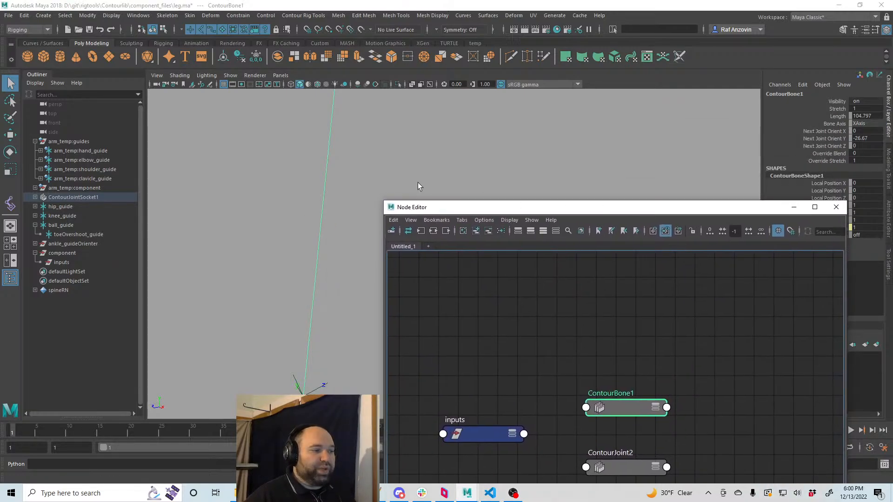
{"action": "left_click_drag", "start_coordinate": [469, 208], "coordinate": [459, 210]}
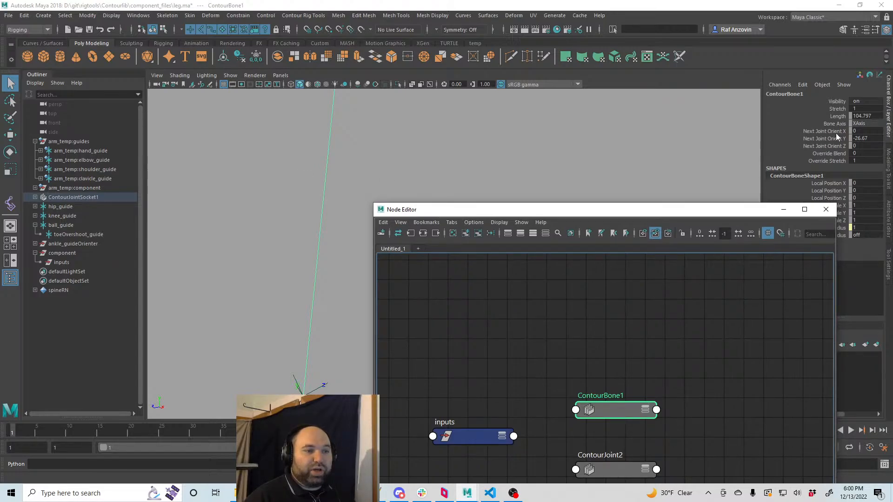
{"action": "key", "text": "f"}
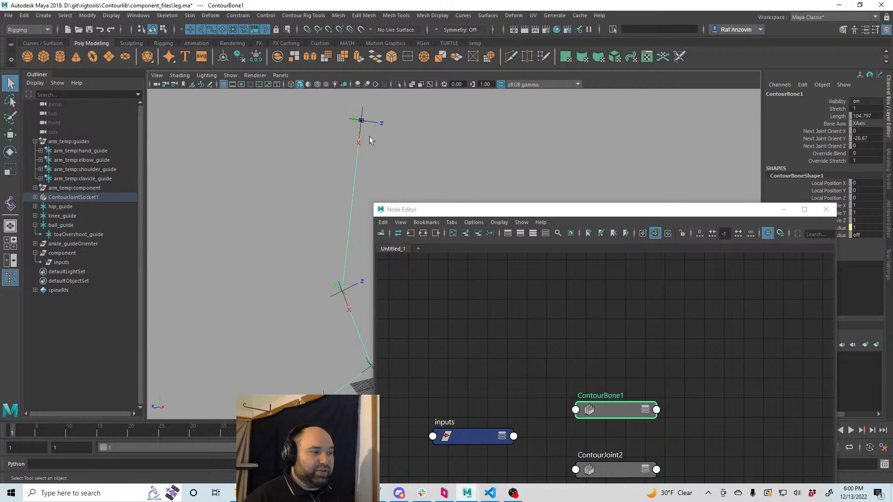
{"action": "middle_click_drag", "start_coordinate": [507, 159], "coordinate": [462, 160], "text": "alt"}
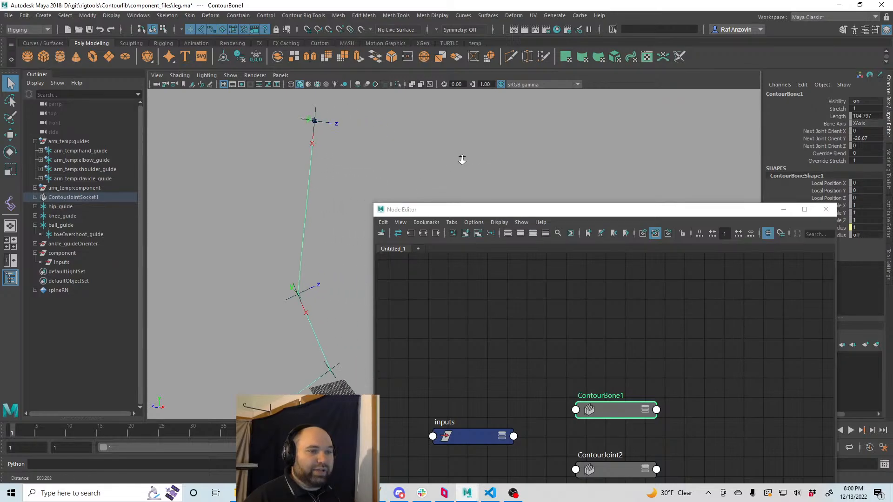
{"action": "right_click_drag", "start_coordinate": [462, 159], "coordinate": [544, 158], "text": "alt"}
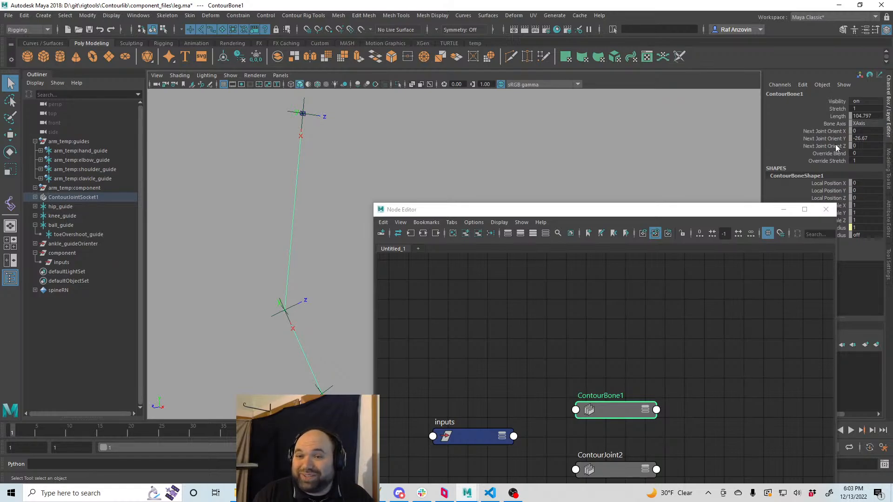
- In the Node Editor, align ContourBone1 with the inputs node, move ContourJoint2 further below it, and select inputs
{"action": "left_click_drag", "start_coordinate": [607, 212], "coordinate": [631, 45]}
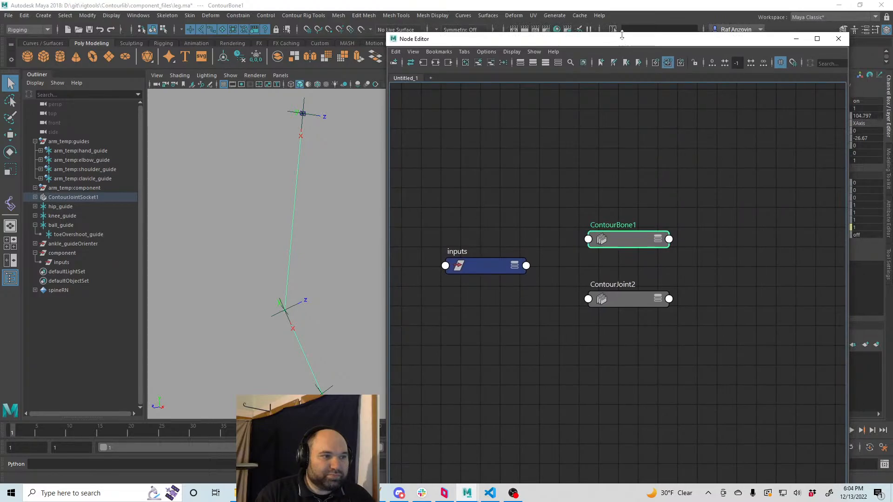
{"action": "mouse_move", "coordinate": [623, 39]}
{"action": "left_mouse_down"}
{"action": "mouse_move", "coordinate": [610, 134]}
{"action": "mouse_move", "coordinate": [634, 68]}
{"action": "mouse_move", "coordinate": [628, 54]}
{"action": "left_mouse_up"}
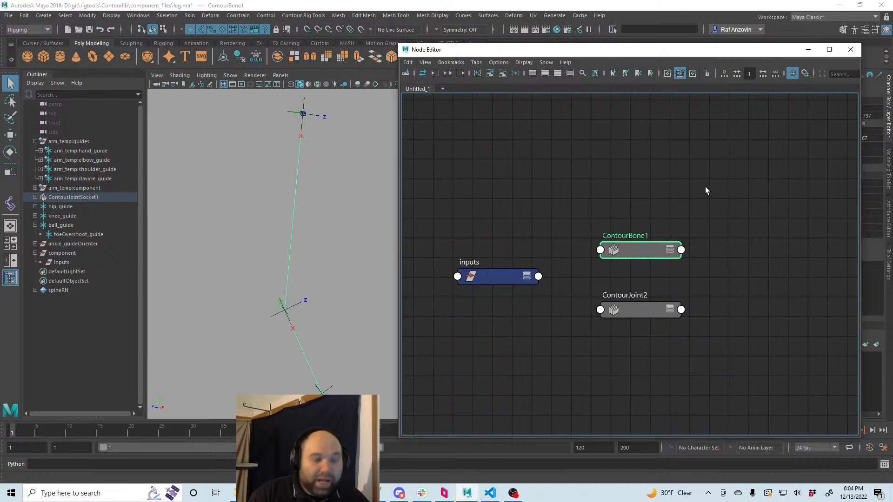
{"action": "left_click_drag", "start_coordinate": [644, 308], "coordinate": [642, 355]}
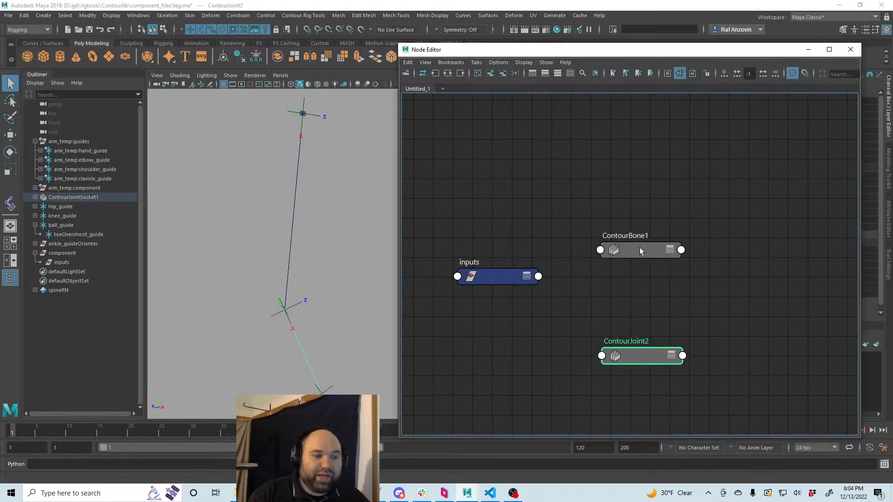
{"action": "left_click_drag", "start_coordinate": [641, 250], "coordinate": [643, 281]}
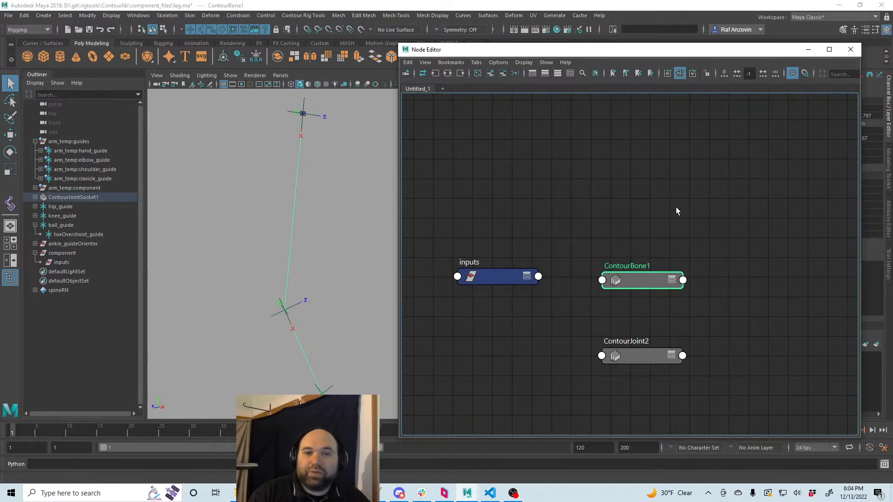
{"action": "left_click_drag", "start_coordinate": [646, 276], "coordinate": [645, 273]}
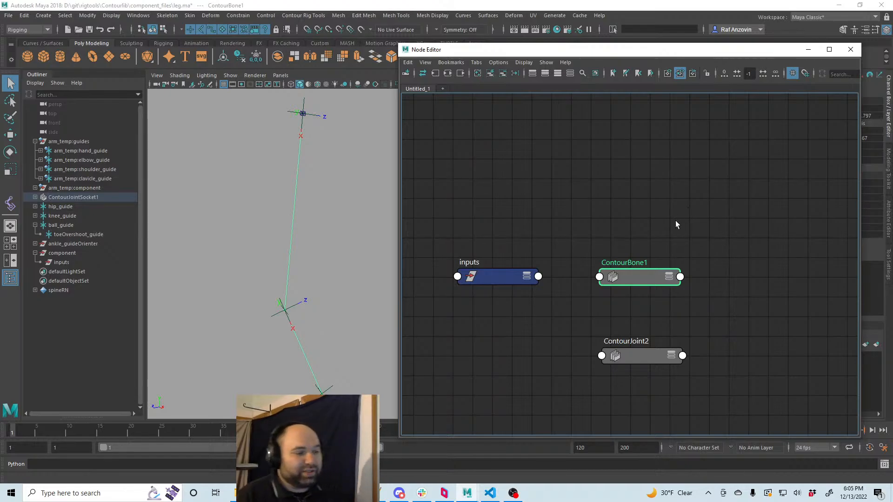
{"action": "left_click", "coordinate": [479, 276]}
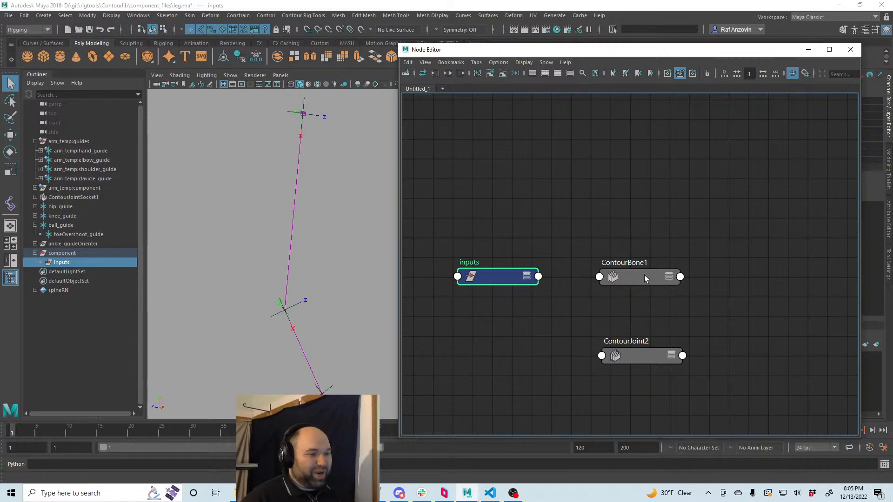
{"action": "left_click_drag", "start_coordinate": [697, 58], "coordinate": [699, 57]}
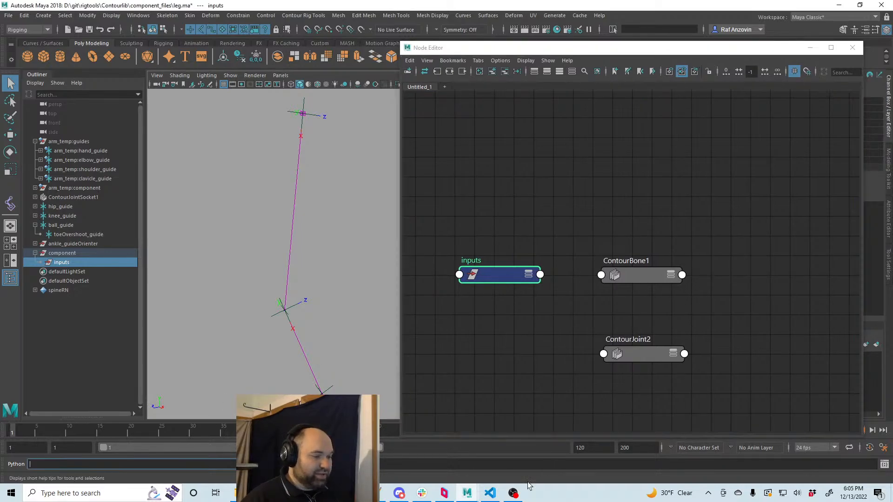
- Start a cutil.drive_contour_bone call in Maya's Python command line and check its arguments in component_utils.py in Visual Studio Code
{"action": "left_click", "coordinate": [492, 494]}
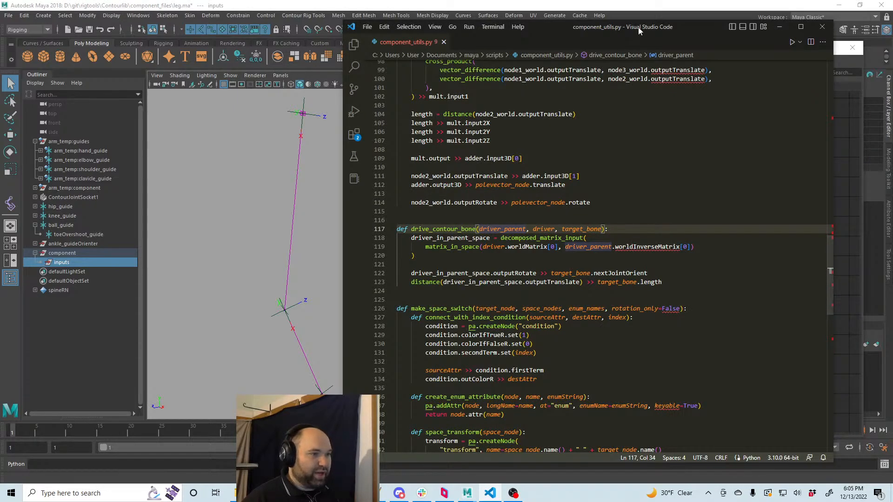
{"action": "key", "text": "alt+Tab"}
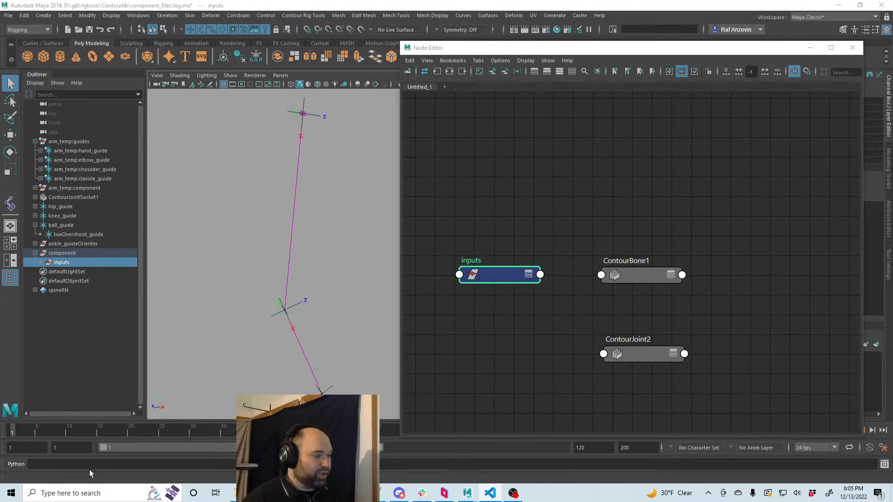
{"action": "left_click", "coordinate": [167, 494]}
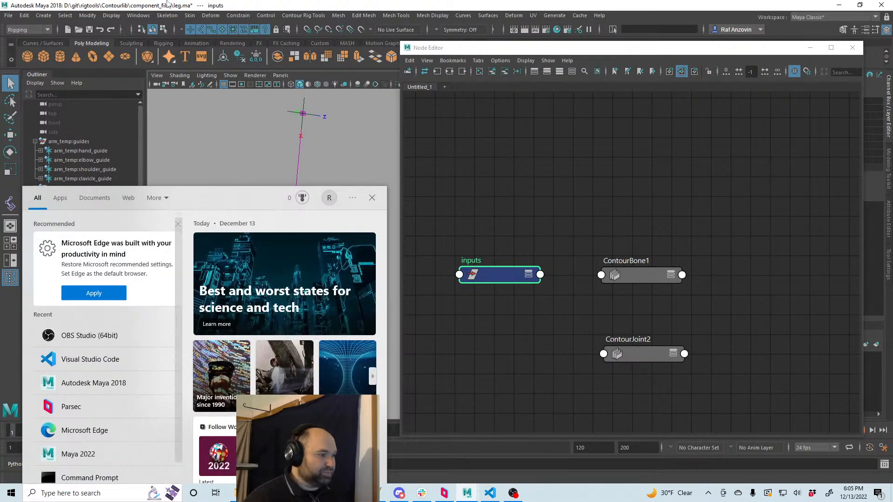
{"action": "key", "text": "Escape"}
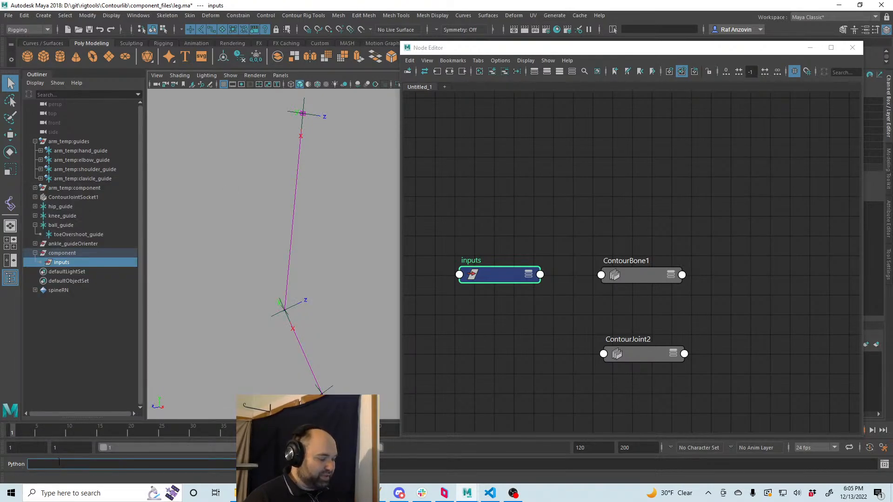
{"action": "key", "text": "BackSpace"}
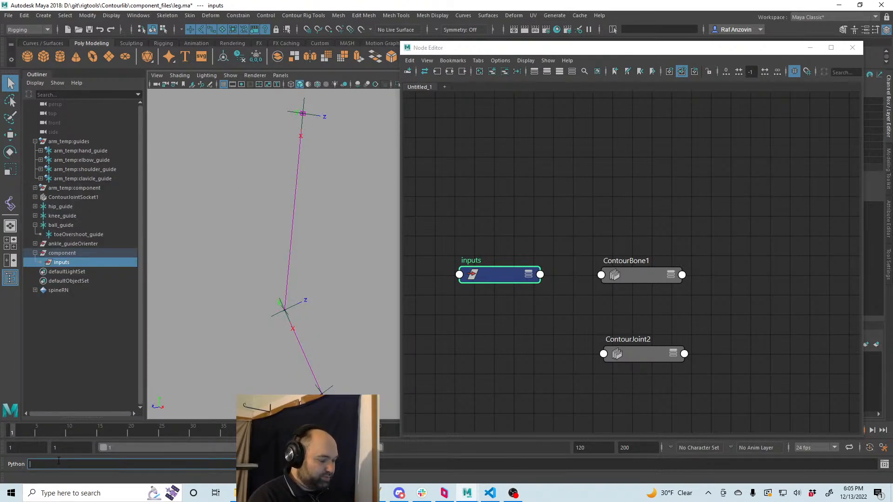
{"action": "type", "text": "cutil."}
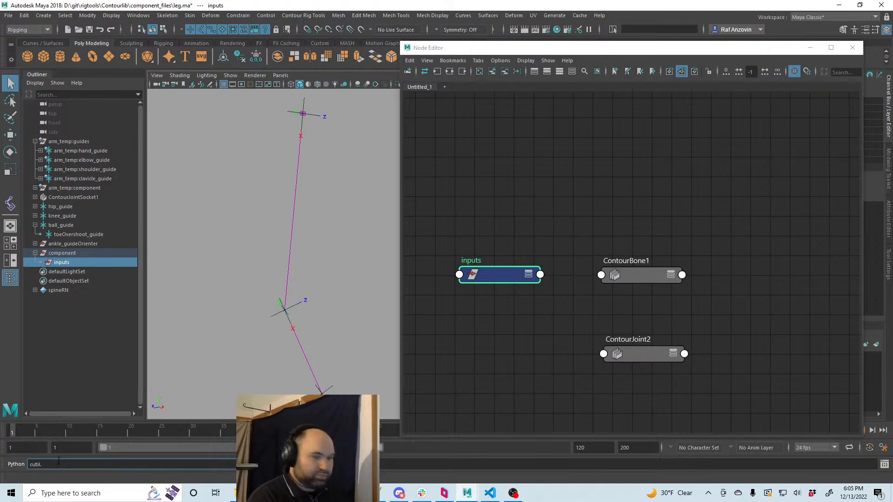
{"action": "type", "text": "drive_contour"}
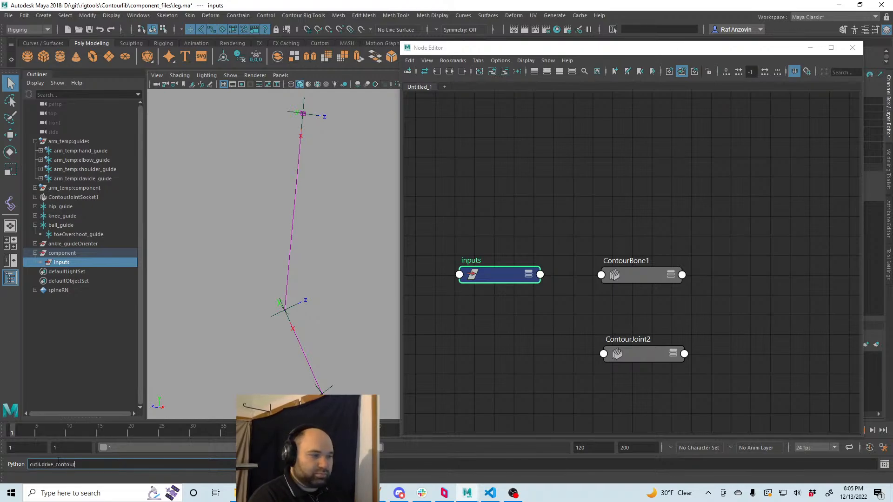
{"action": "type", "text": "_bone("}
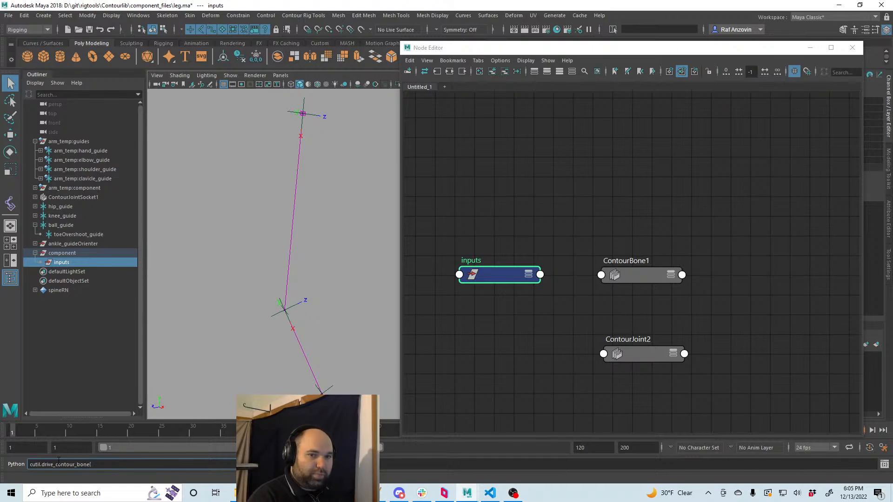
{"action": "key", "text": "alt+Tab"}
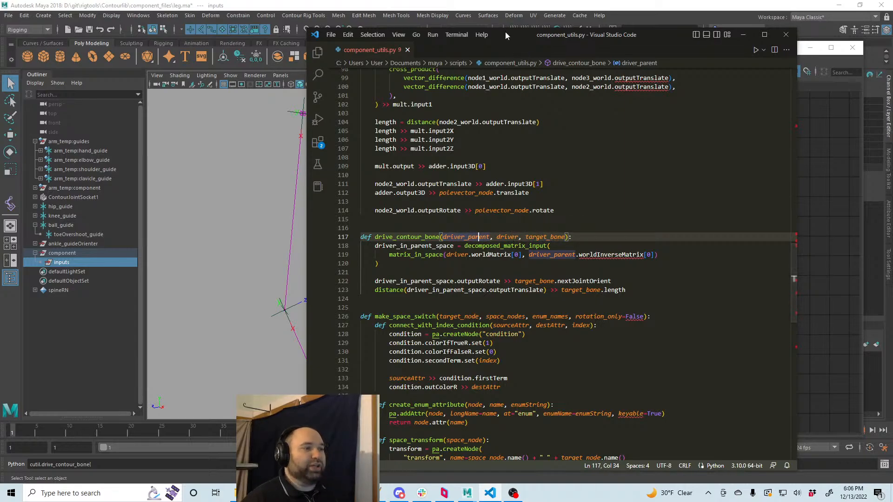
{"action": "left_click_drag", "start_coordinate": [505, 31], "coordinate": [677, 151]}
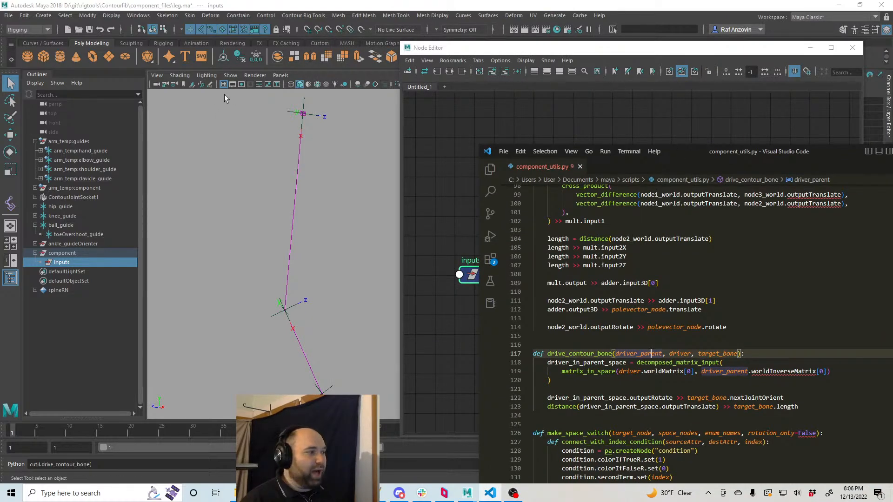
- Back in Maya, create a locator and move it up into open space beside the lower thigh
{"action": "left_click", "coordinate": [44, 16]}
{"action": "left_click", "coordinate": [97, 150]}
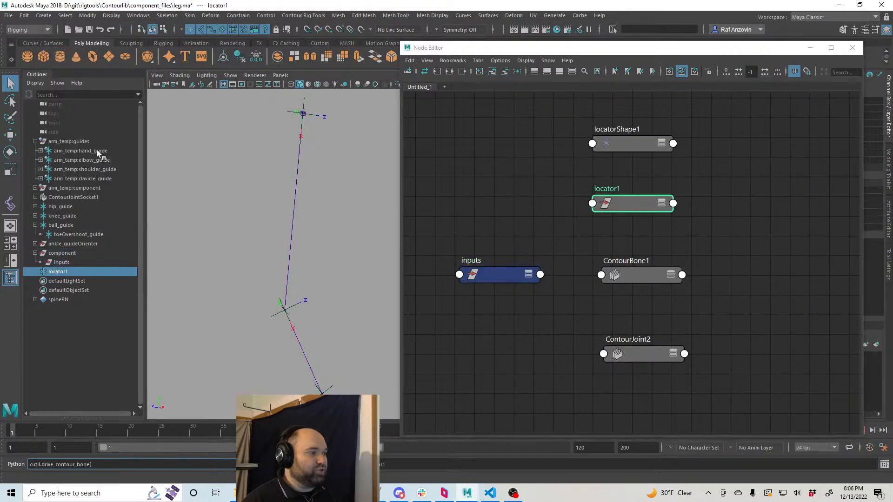
{"action": "left_click", "coordinate": [8, 132]}
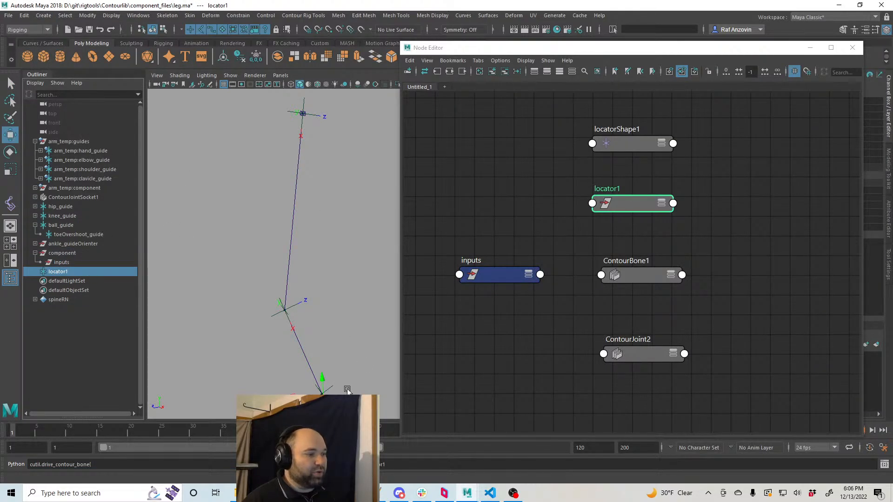
{"action": "left_click_drag", "start_coordinate": [325, 418], "coordinate": [331, 253]}
{"action": "right_click_drag", "start_coordinate": [334, 281], "coordinate": [339, 283], "text": "alt"}
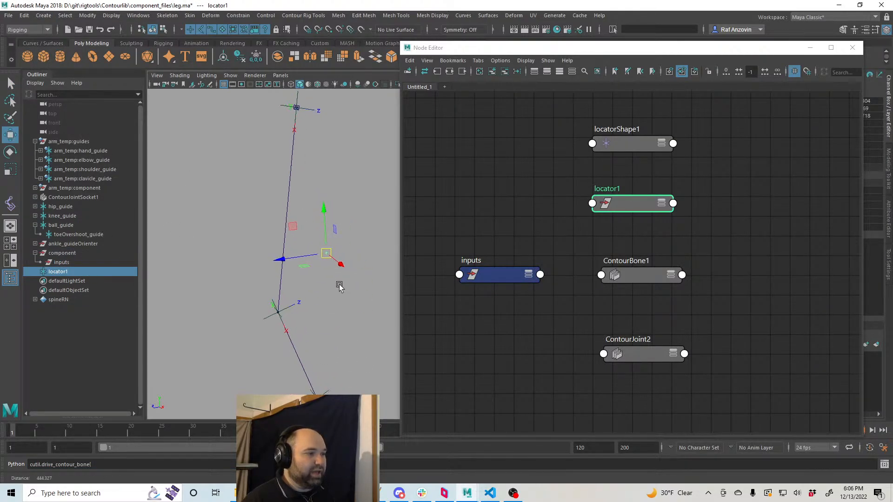
- Select the hip's ContourJointSocket1 together with locator1 and match the locator's orientation to the socket
{"action": "middle_click_drag", "start_coordinate": [327, 270], "coordinate": [343, 335], "text": "alt"}
{"action": "right_click_drag", "start_coordinate": [342, 335], "coordinate": [355, 281], "text": "alt"}
{"action": "middle_click_drag", "start_coordinate": [180, 153], "coordinate": [282, 275], "text": "alt"}
{"action": "right_click_drag", "start_coordinate": [282, 275], "coordinate": [314, 288], "text": "alt"}
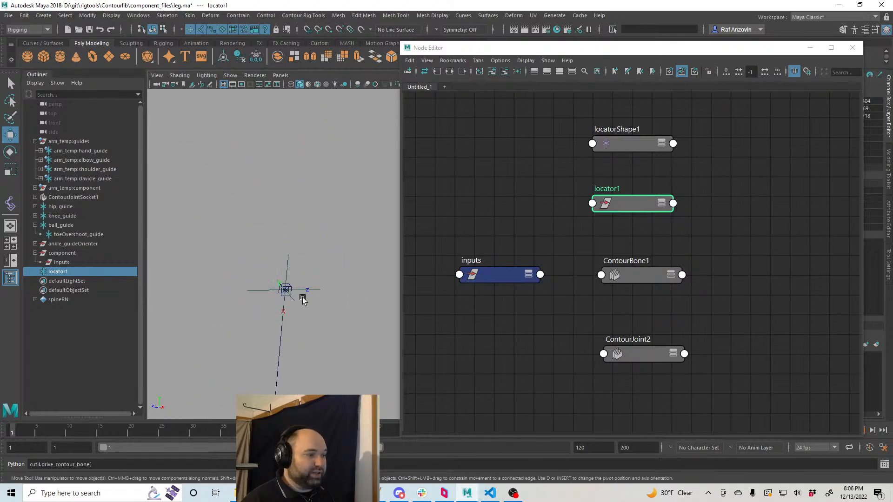
{"action": "left_click", "coordinate": [287, 281], "text": "shift"}
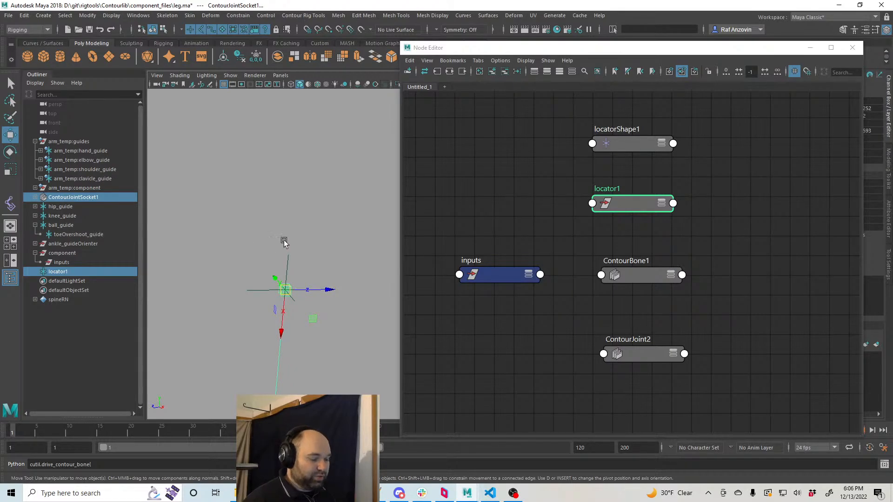
{"action": "key", "text": "Delete"}
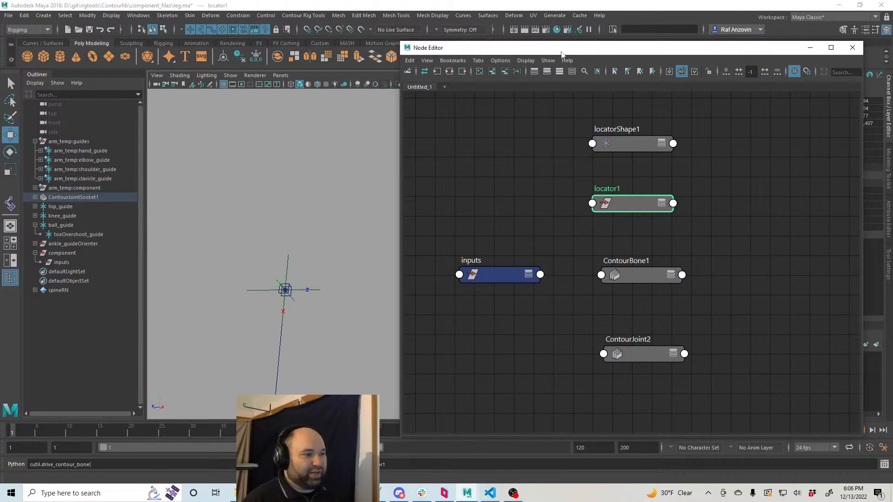
- Reposition the Node Editor window to uncover locator1's channels and examine the locator's placement beside the leg
{"action": "left_click_drag", "start_coordinate": [562, 53], "coordinate": [563, 63]}
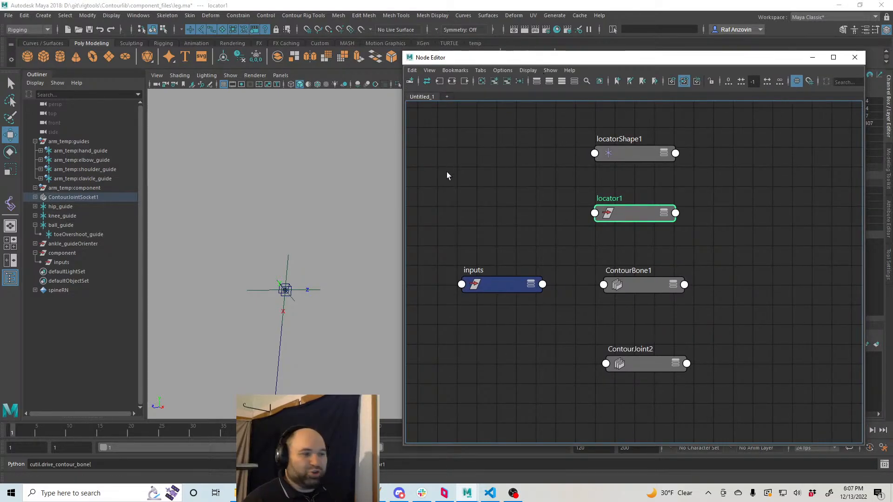
{"action": "left_click_drag", "start_coordinate": [600, 63], "coordinate": [587, 66]}
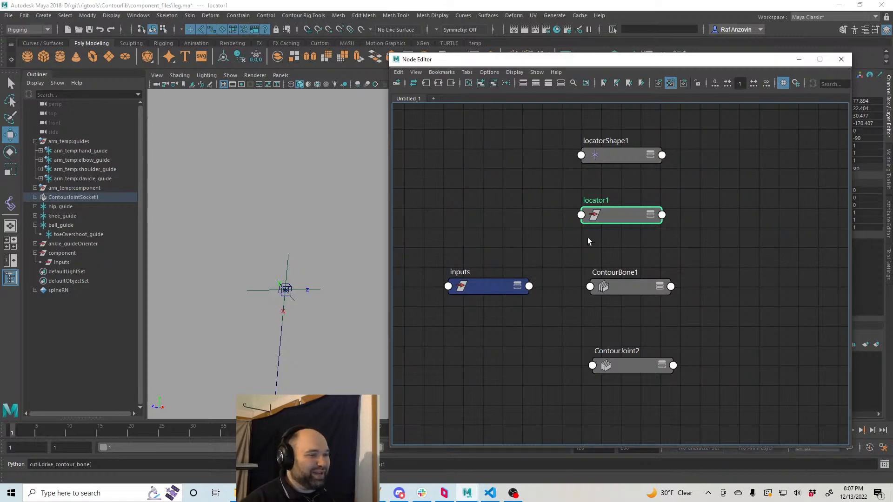
{"action": "left_click", "coordinate": [10, 135]}
{"action": "right_click_drag", "start_coordinate": [279, 298], "coordinate": [253, 327], "text": "alt"}
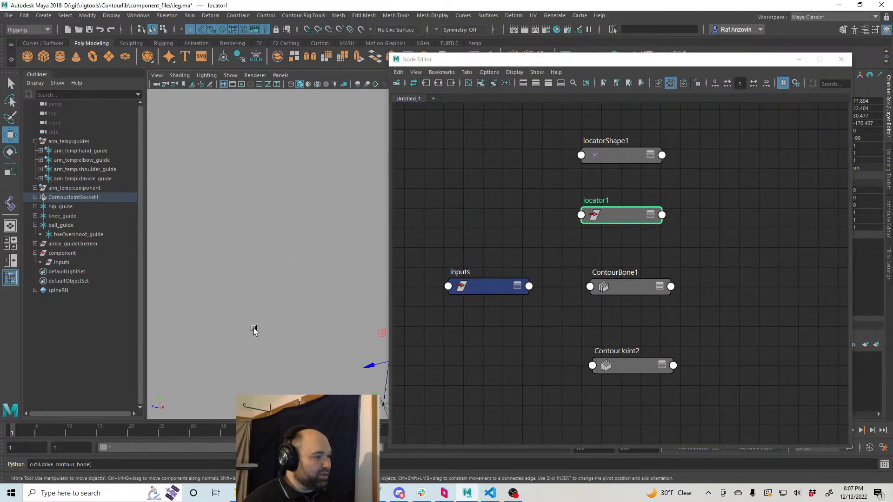
{"action": "middle_click_drag", "start_coordinate": [253, 328], "coordinate": [223, 282], "text": "alt"}
{"action": "right_click_drag", "start_coordinate": [224, 282], "coordinate": [299, 300], "text": "alt"}
{"action": "middle_click_drag", "start_coordinate": [299, 301], "coordinate": [300, 304], "text": "alt"}
{"action": "left_click_drag", "start_coordinate": [680, 61], "coordinate": [603, 119]}
{"action": "left_click_drag", "start_coordinate": [564, 272], "coordinate": [594, 266]}
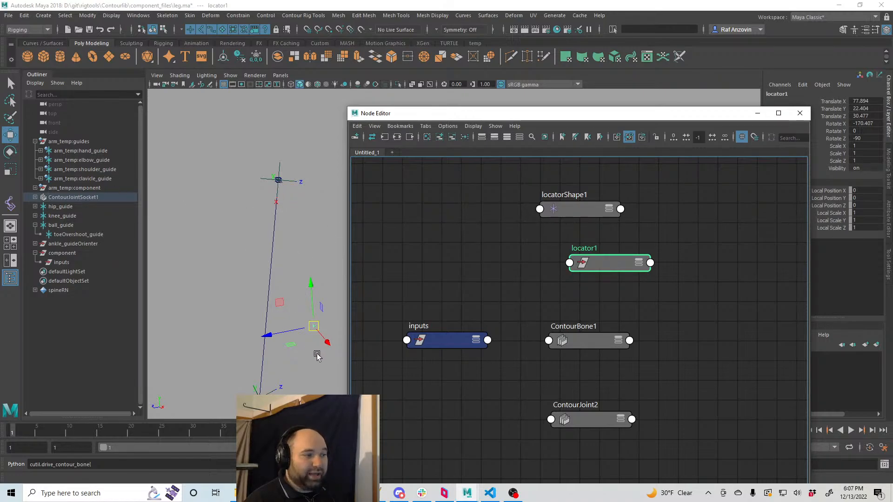
{"action": "left_click_drag", "start_coordinate": [403, 114], "coordinate": [427, 107]}
{"action": "left_click_drag", "start_coordinate": [290, 374], "coordinate": [280, 363], "text": "alt"}
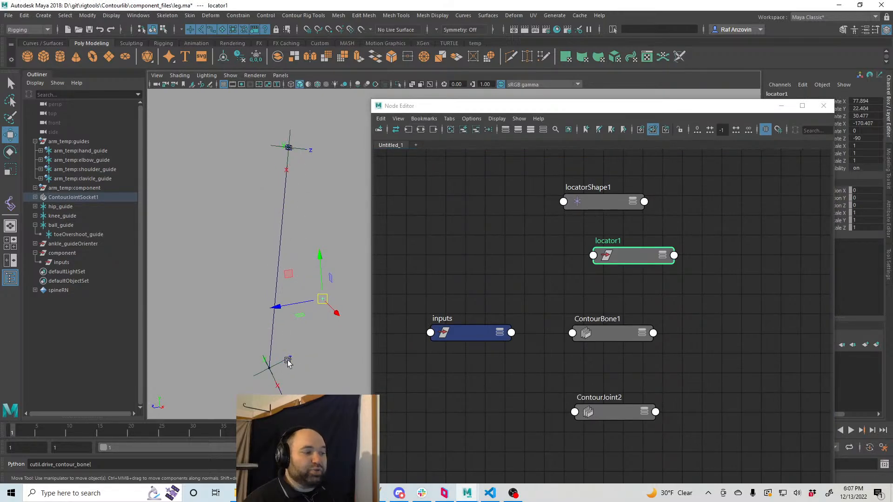
- Drive locator1 with the inputs node's knee matrix by reusing the previous cutils.drive_with_matrix command with hip replaced by knee
{"action": "left_click", "coordinate": [217, 464]}
{"action": "key", "text": "Up"}
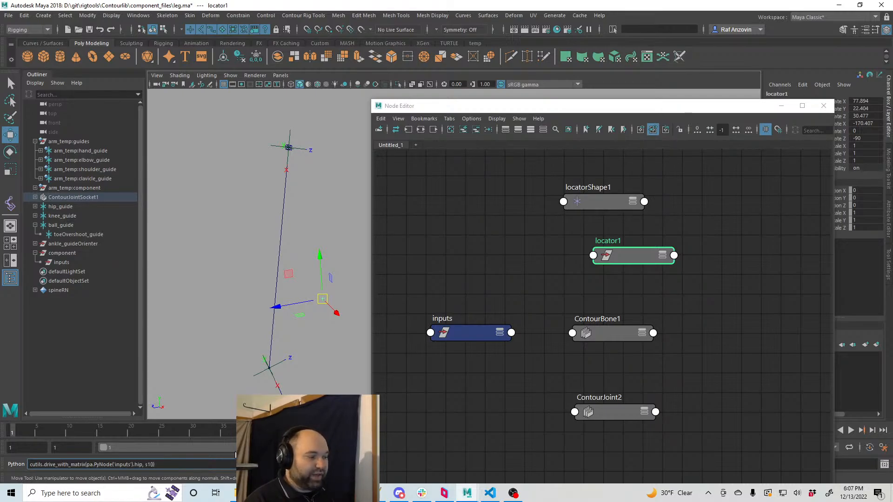
{"action": "left_click", "coordinate": [30, 464]}
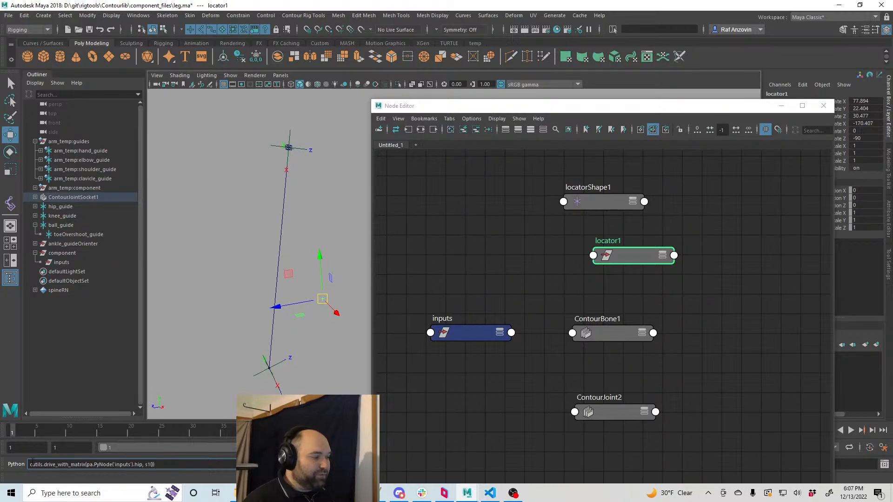
{"action": "key", "text": "End"}
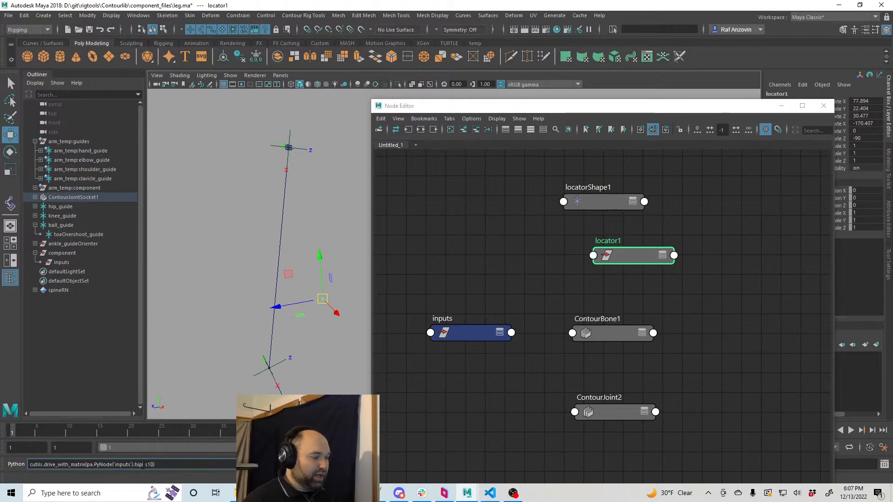
{"action": "double_click", "coordinate": [138, 465]}
{"action": "type", "text": "knee"}
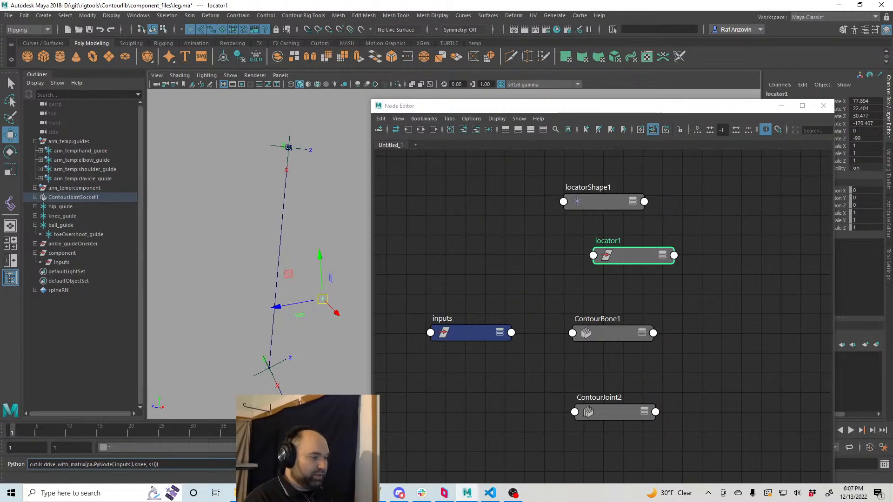
{"action": "key", "text": "Return"}
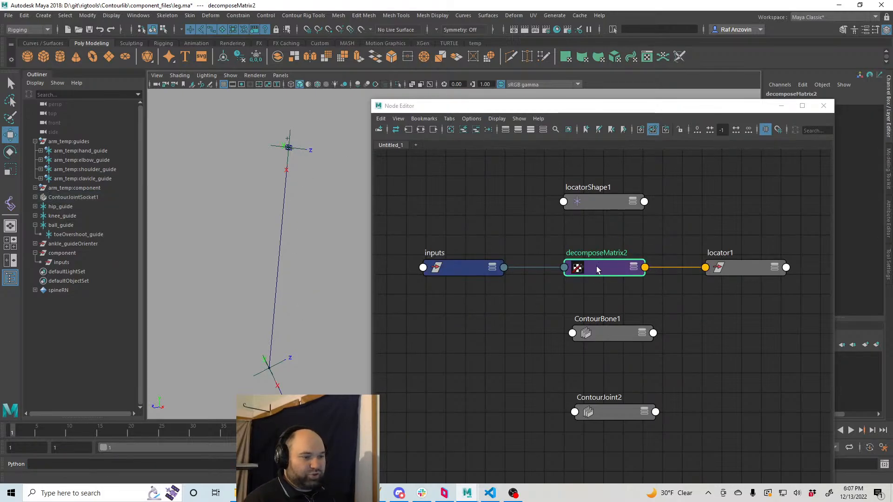
- Move the Node Editor clear of the viewport and select locator1 to check its driven Translate and Rotate channels
{"action": "left_click_drag", "start_coordinate": [507, 101], "coordinate": [636, 223]}
{"action": "left_click_drag", "start_coordinate": [417, 186], "coordinate": [454, 210], "text": "alt"}
{"action": "left_click_drag", "start_coordinate": [619, 228], "coordinate": [588, 322]}
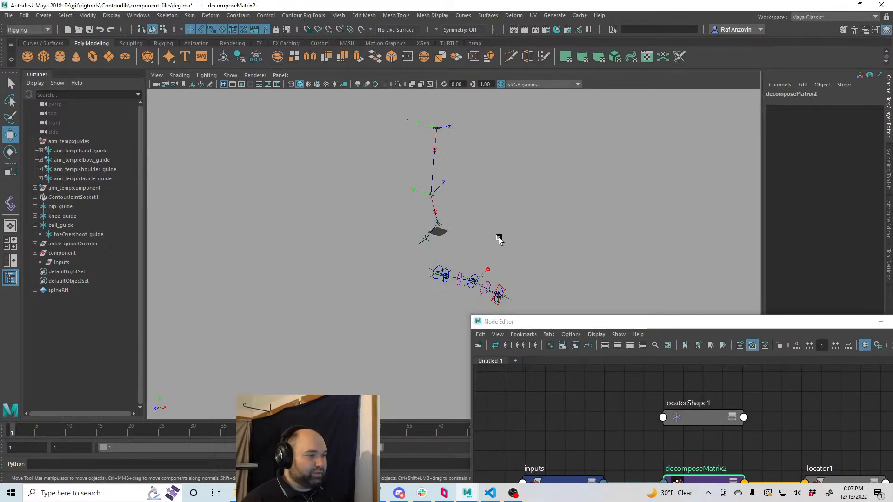
{"action": "middle_click_drag", "start_coordinate": [497, 238], "coordinate": [435, 195], "text": "alt"}
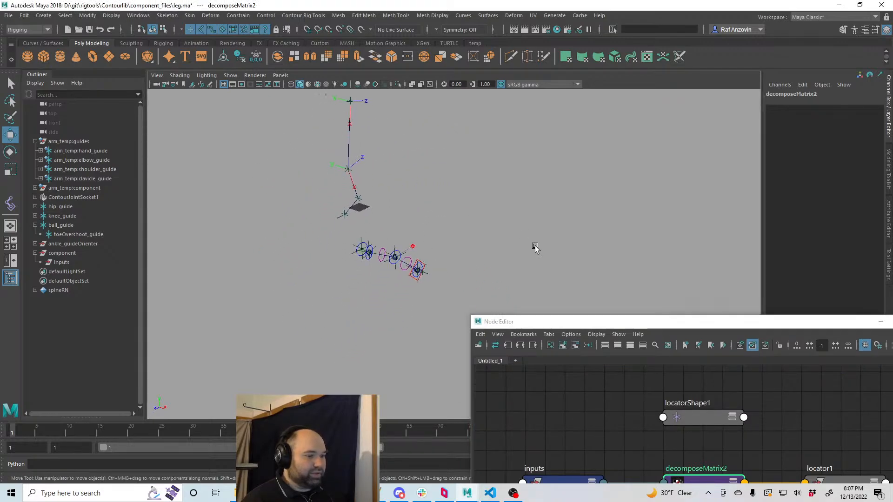
{"action": "left_click", "coordinate": [845, 482]}
{"action": "middle_click_drag", "start_coordinate": [363, 165], "coordinate": [381, 249], "text": "alt"}
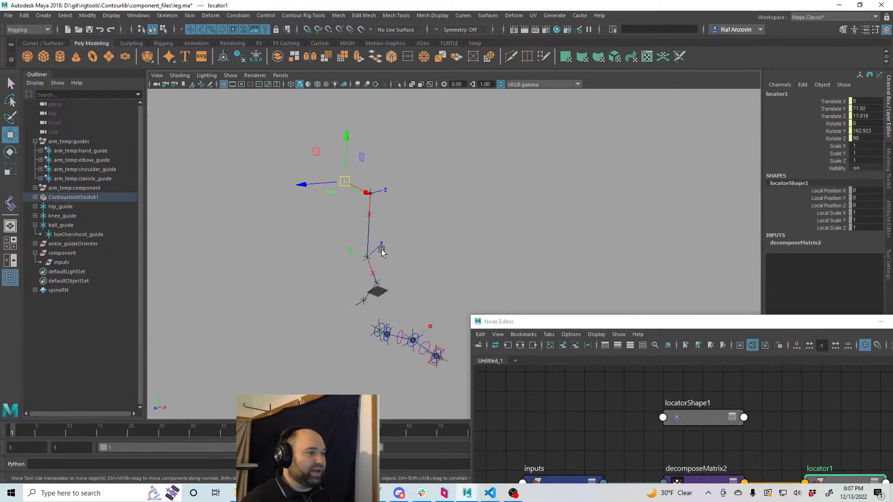
- Examine where the driven locator1 sits relative to the hip and knee joints of the leg
{"action": "right_click_drag", "start_coordinate": [270, 235], "coordinate": [315, 239], "text": "alt"}
{"action": "middle_click_drag", "start_coordinate": [200, 158], "coordinate": [286, 235], "text": "alt"}
{"action": "left_click_drag", "start_coordinate": [285, 235], "coordinate": [355, 249], "text": "alt"}
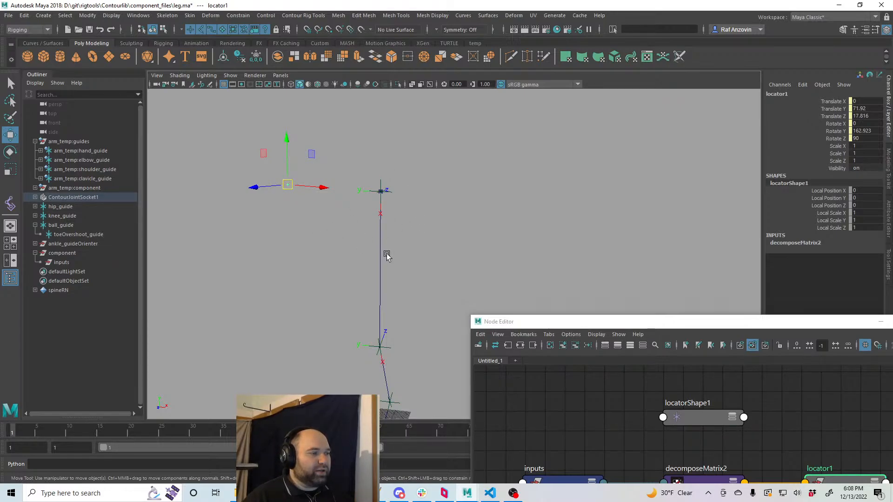
{"action": "scroll", "coordinate": [399, 266], "scroll_direction": "up", "scroll_amount": 1}
{"action": "scroll", "coordinate": [399, 266], "scroll_direction": "up", "scroll_amount": 1}
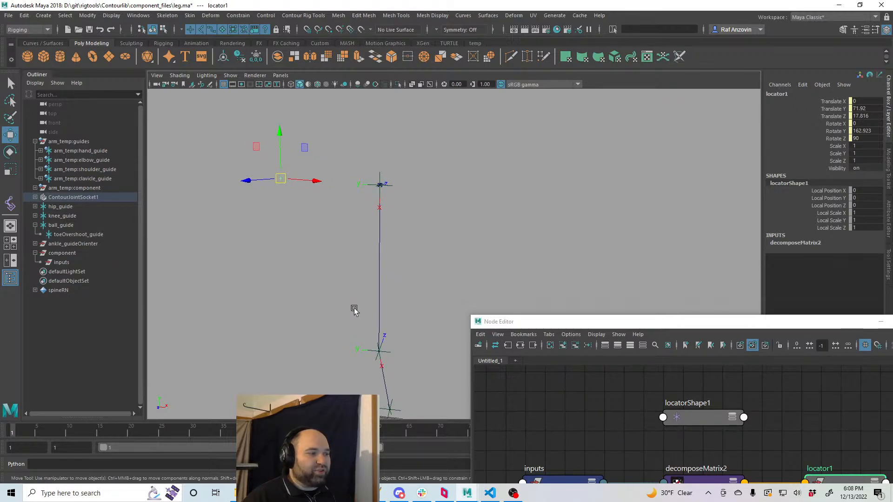
{"action": "scroll", "coordinate": [403, 303], "scroll_direction": "up", "scroll_amount": 1}
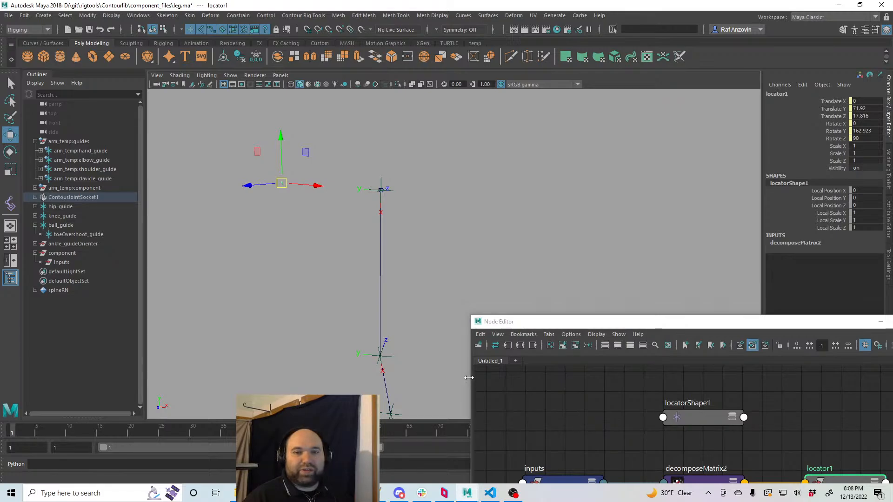
{"action": "middle_click_drag", "start_coordinate": [433, 322], "coordinate": [379, 277], "text": "alt"}
{"action": "right_click_drag", "start_coordinate": [380, 278], "coordinate": [385, 265], "text": "alt"}
{"action": "middle_click_drag", "start_coordinate": [385, 265], "coordinate": [385, 273], "text": "alt"}
- Delete locator1 and bring the Node Editor back up to show inputs, ContourBone1 and ContourJoint2
{"action": "left_click", "coordinate": [281, 210]}
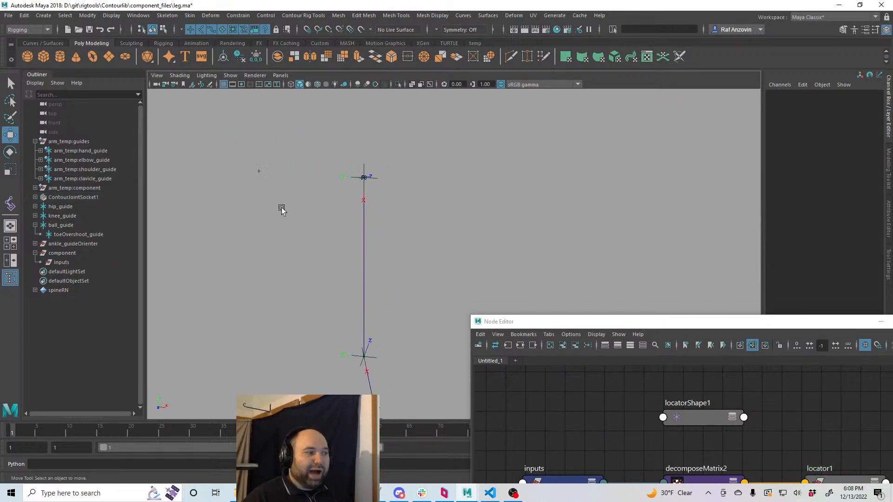
{"action": "left_click", "coordinate": [258, 169]}
{"action": "left_click", "coordinate": [338, 193]}
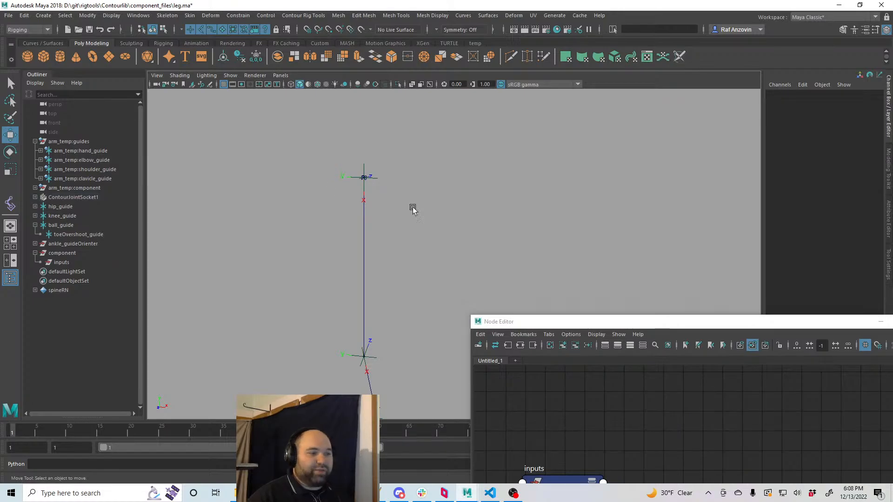
{"action": "left_click_drag", "start_coordinate": [640, 324], "coordinate": [599, 114]}
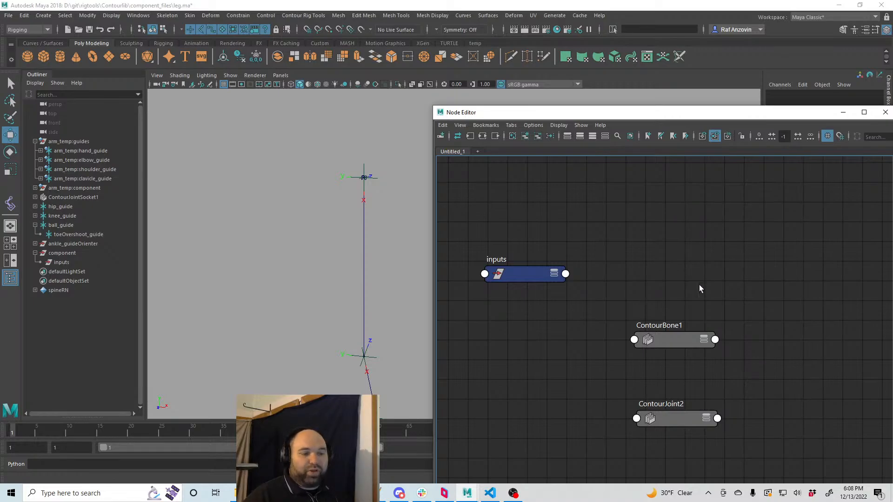
- Bring back the deleted locator1, remove the decomposeMatrix2 node driving it, and leave locator1 selected
{"action": "left_click", "coordinate": [292, 233]}
{"action": "key", "text": "ctrl+z"}
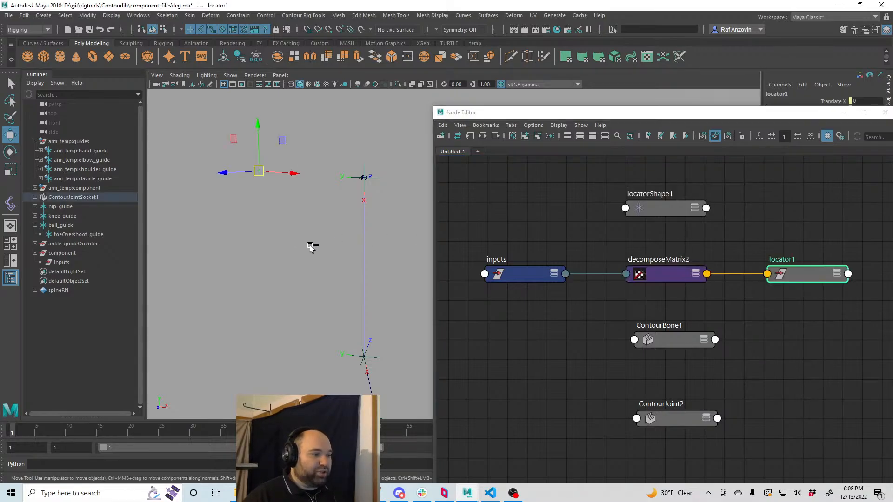
{"action": "left_click", "coordinate": [672, 276]}
{"action": "key", "text": "Delete"}
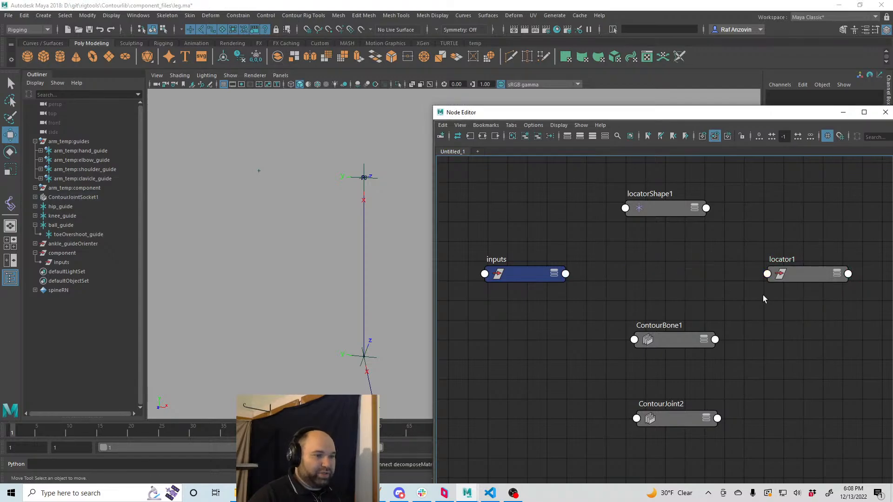
{"action": "left_click", "coordinate": [782, 274]}
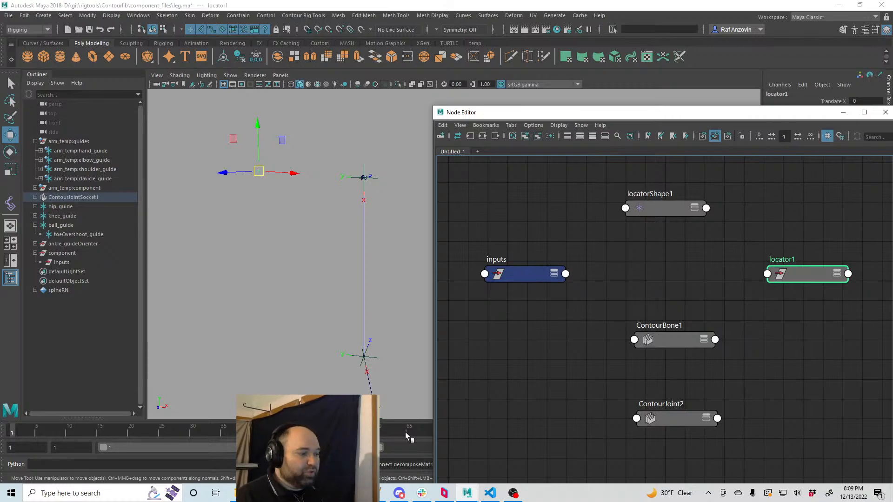
- Recall the previous cutils.drive_with_matrix command for the inputs node's knee matrix for editing in the Python command line
{"action": "left_click", "coordinate": [359, 465]}
{"action": "type", "text": "cutils.drive_with_matrix(pa.PyNode('inputs').knee, s10)"}
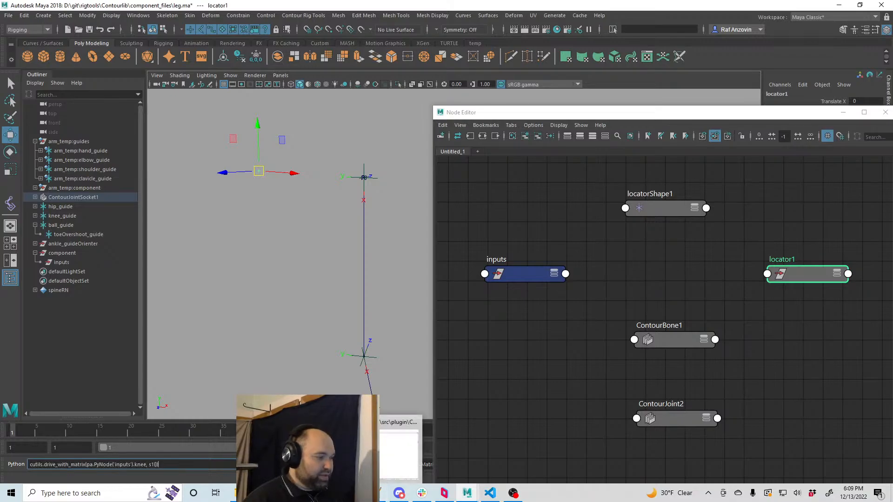
{"action": "left_click", "coordinate": [87, 465]}
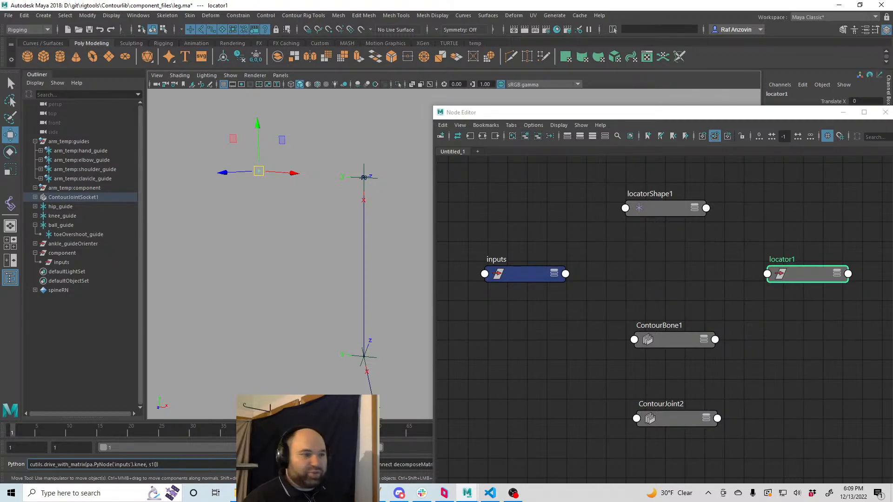
- Switch to Visual Studio Code to review matrix_in_space and drive_with_matrix in component_utils.py, and return to Maya
{"action": "left_click", "coordinate": [489, 493]}
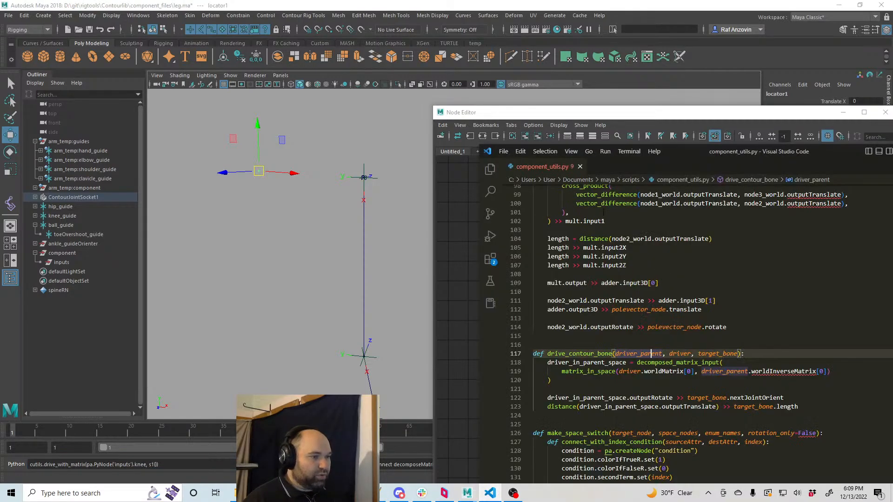
{"action": "scroll", "coordinate": [709, 336], "scroll_direction": "up", "scroll_amount": 20}
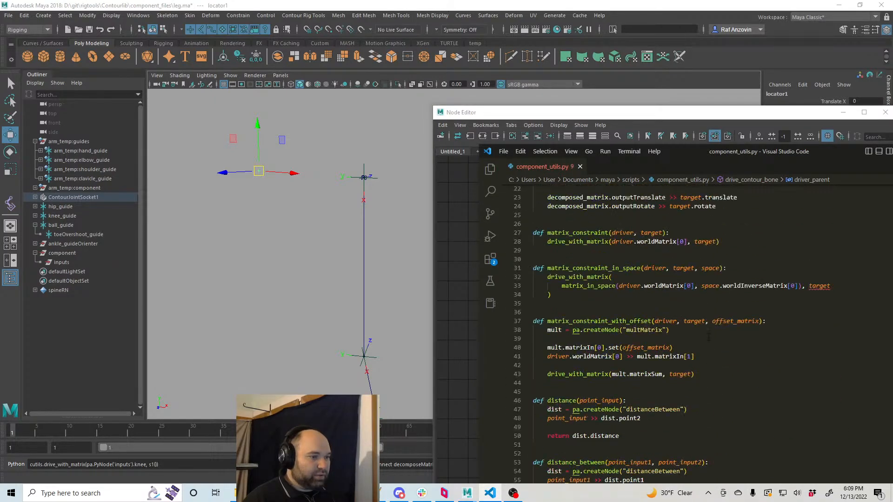
{"action": "scroll", "coordinate": [709, 336], "scroll_direction": "up", "scroll_amount": 7}
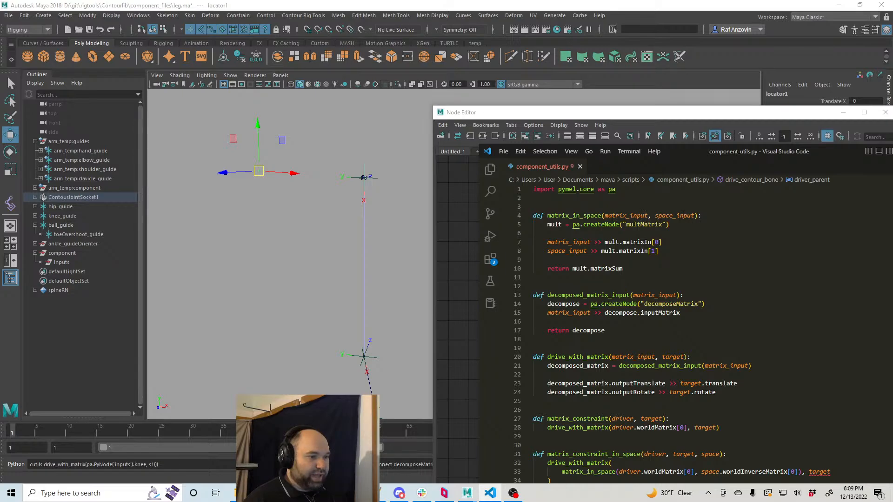
{"action": "left_click", "coordinate": [642, 113]}
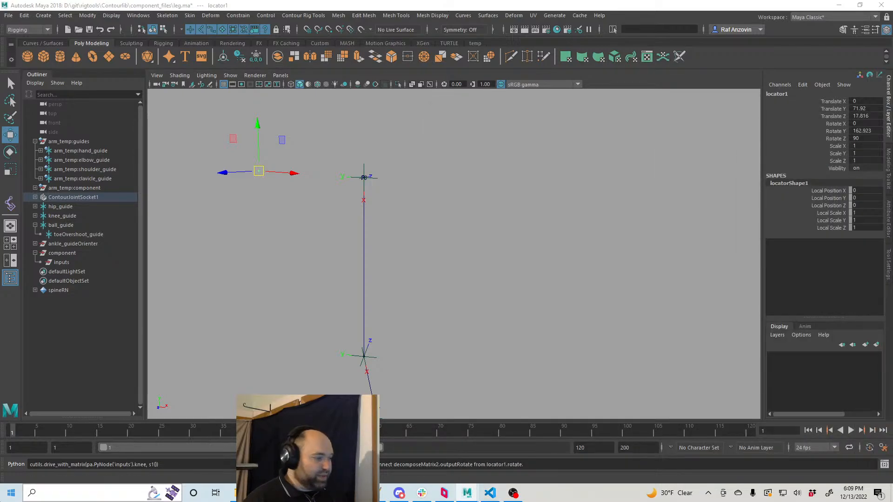
- Enclose pa.PyNode('inputs').knee in its own parentheses within the drive_with_matrix command and start a cutil. call before it
{"action": "left_click", "coordinate": [87, 464]}
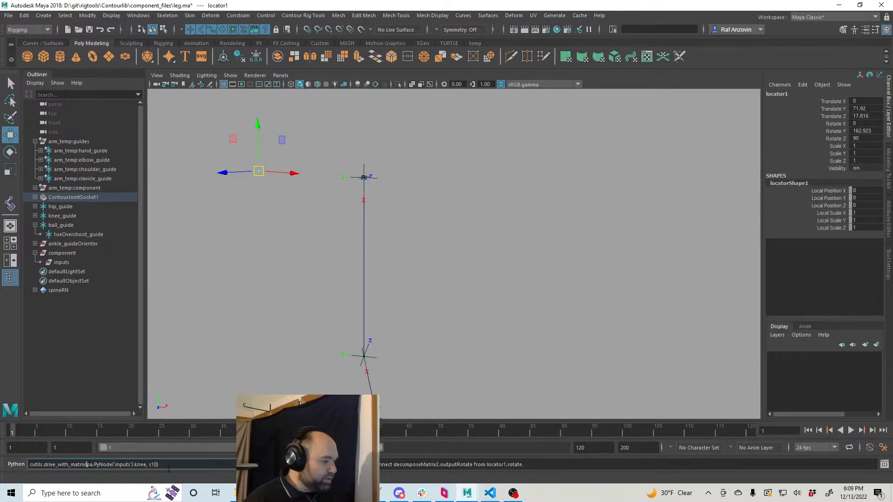
{"action": "type", "text": "("}
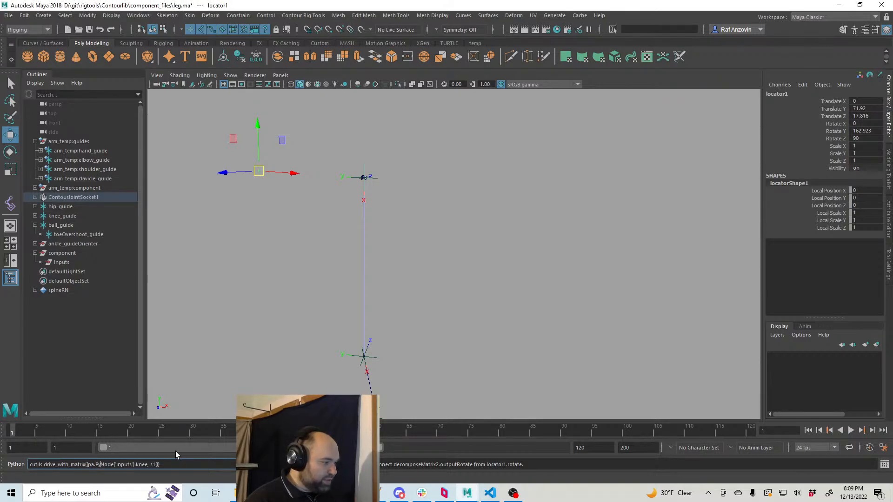
{"action": "key", "text": "Right"}
{"action": "key", "text": "Right"}
{"action": "key", "text": "Right"}
{"action": "type", "text": ", s10)"}
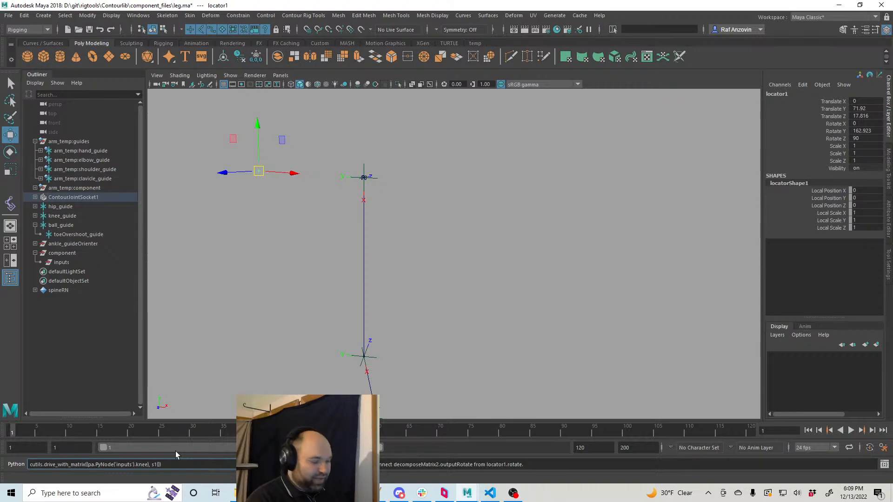
{"action": "type", "text": "("}
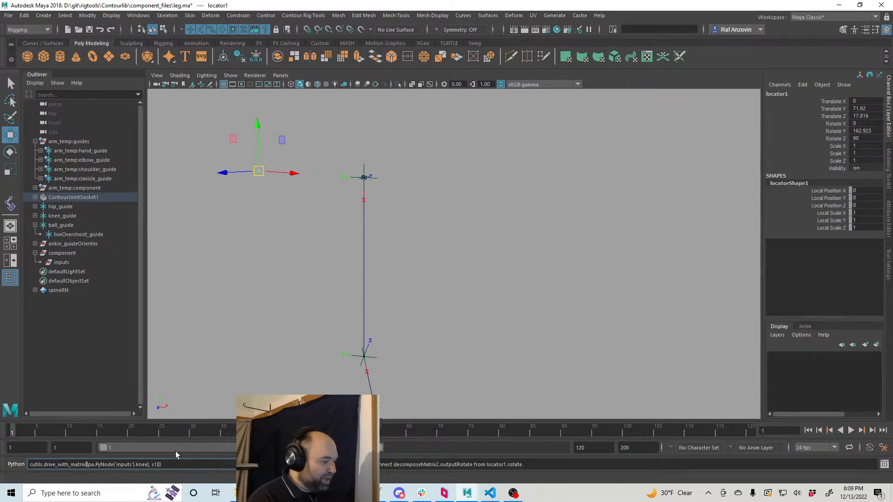
{"action": "type", "text": "cutil."}
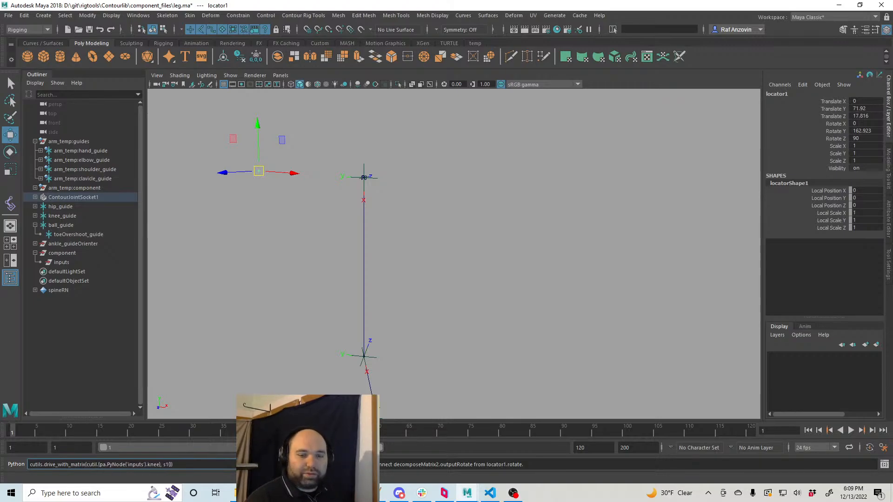
- Extend the nested call to cutil.matrix_in_space( around the inputs node's knee argument
{"action": "key", "text": "alt+Tab"}
{"action": "left_click_drag", "start_coordinate": [692, 155], "coordinate": [892, 146]}
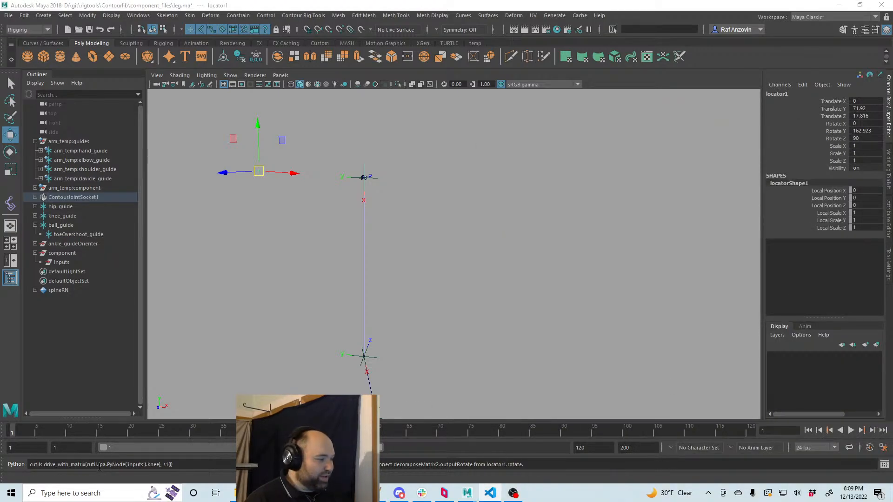
{"action": "left_click", "coordinate": [141, 465]}
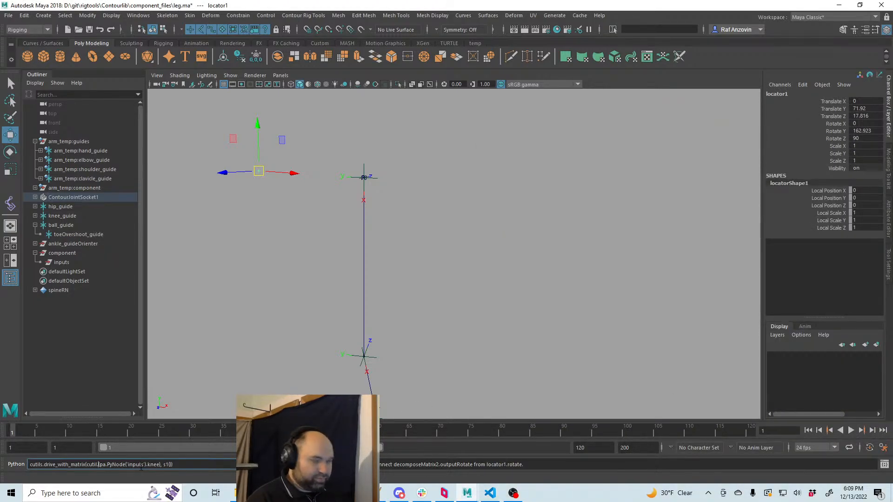
{"action": "type", "text": "matrix"}
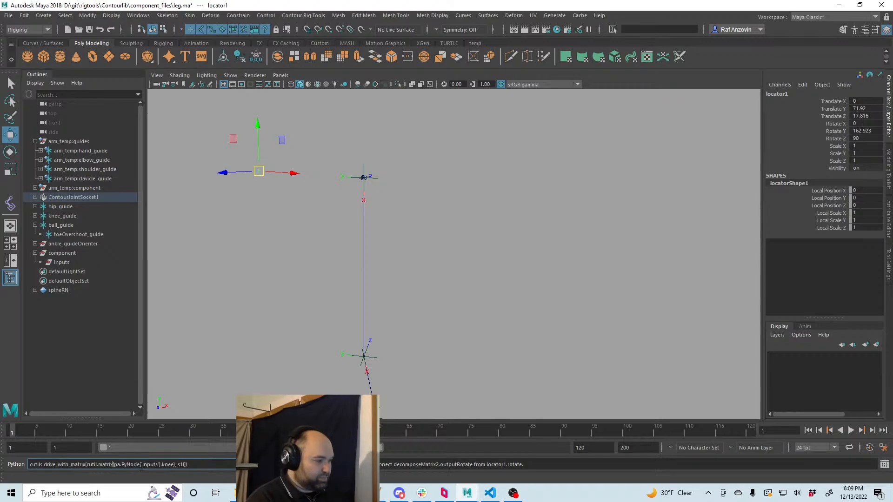
{"action": "type", "text": "_in_spa"}
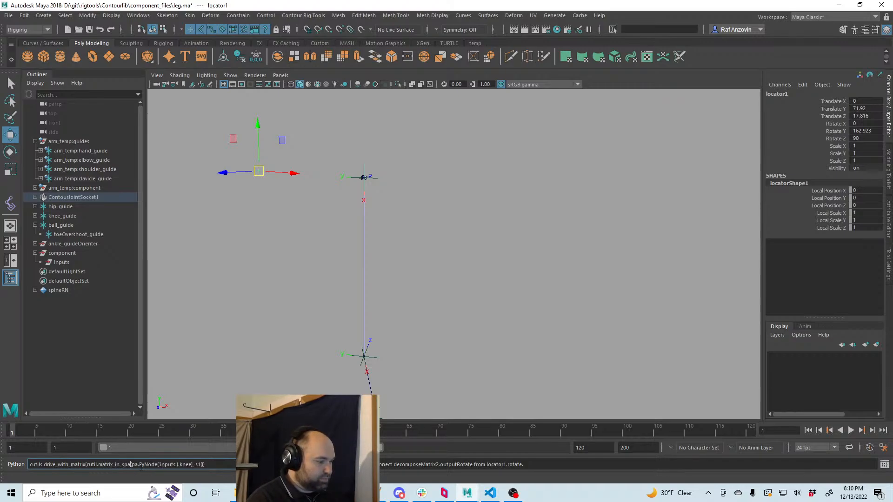
{"action": "type", "text": "ce("}
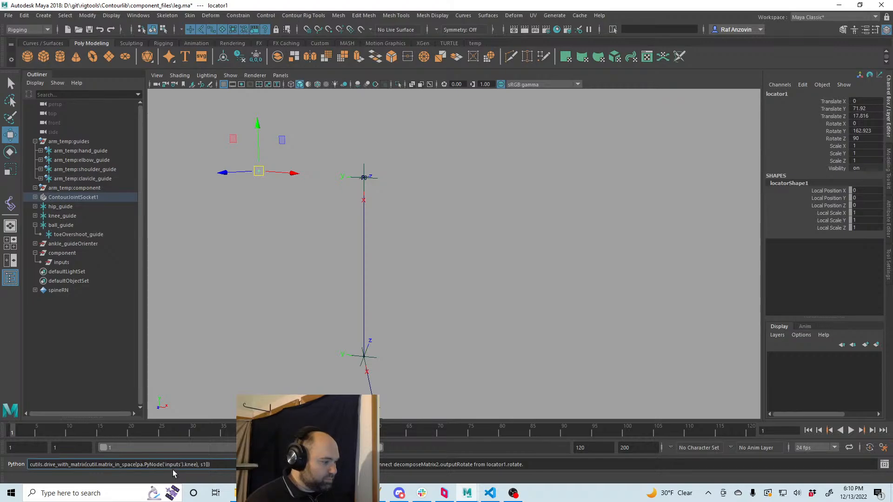
- Copy the whole partial command to the clipboard, clear the Python command line, and select the inputs node under component
{"action": "key", "text": "ctrl+a"}
{"action": "key", "text": "ctrl+c"}
{"action": "key", "text": "BackSpace"}
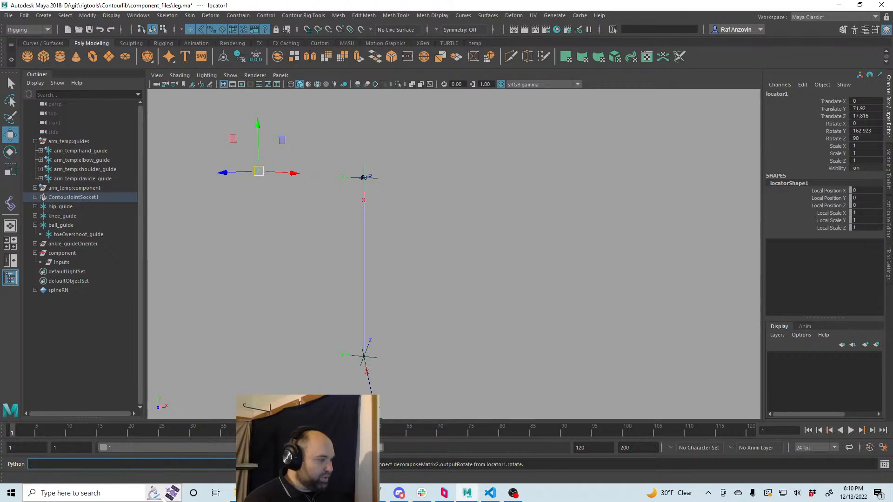
{"action": "left_click", "coordinate": [72, 264]}
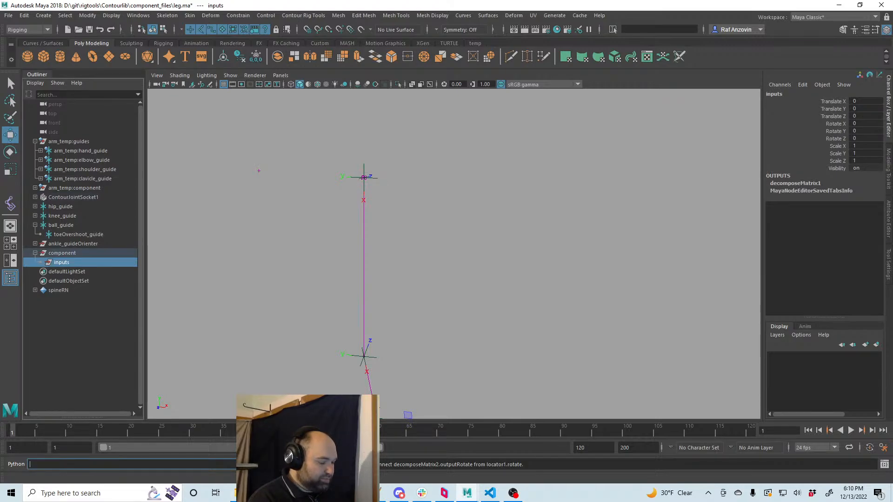
- Store the selected inputs node in a Python variable by running inputs = s1()
{"action": "type", "text": "inpu"}
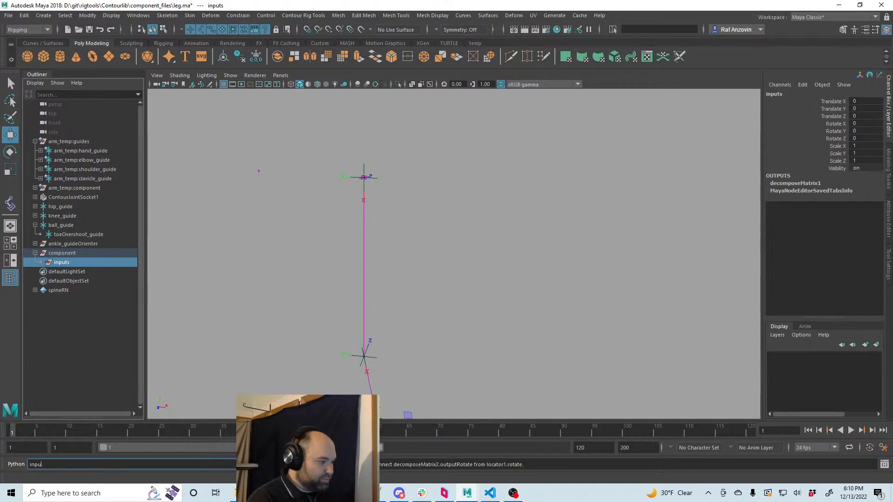
{"action": "type", "text": "t"}
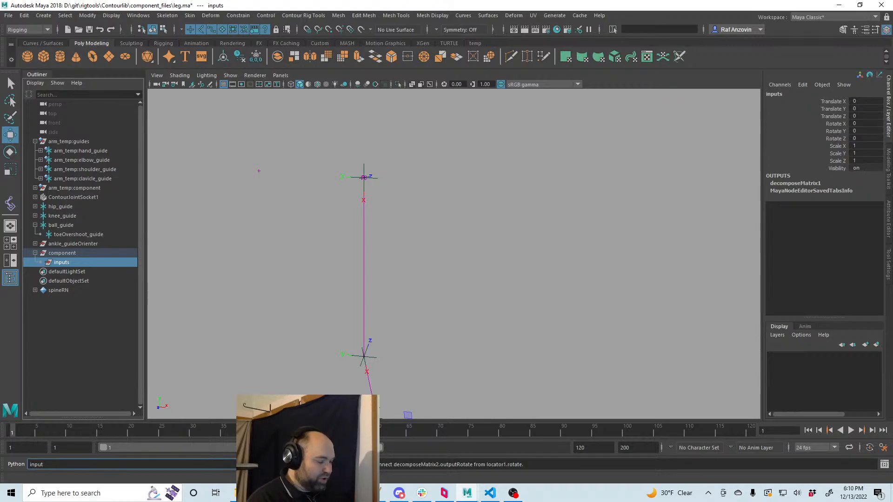
{"action": "type", "text": "s = s10"}
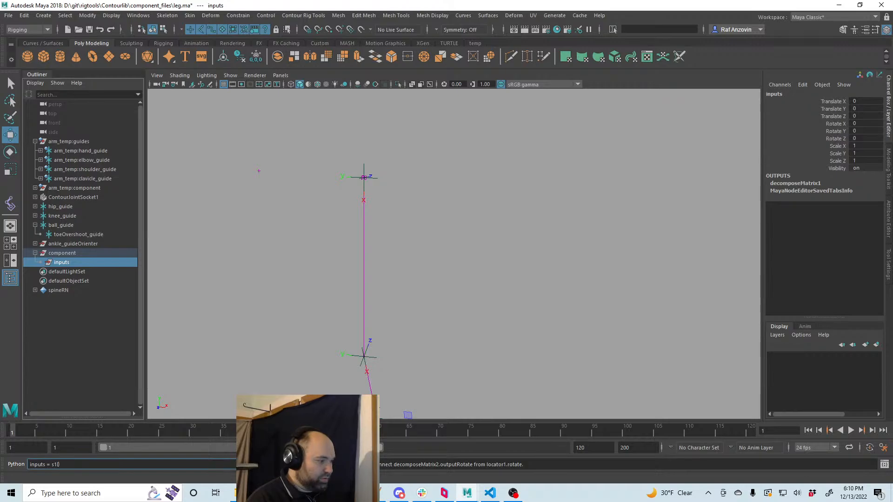
{"action": "type", "text": "sl()"}
{"action": "key", "text": "Return"}
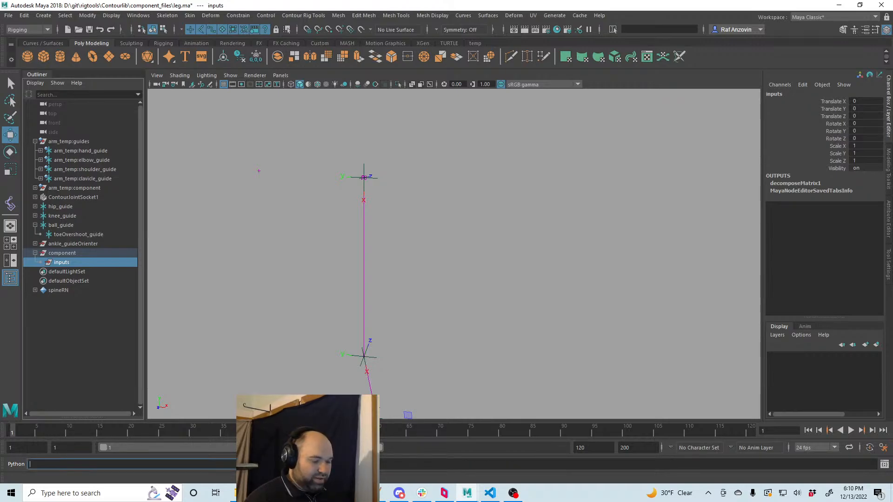
{"action": "key", "text": "Up"}
{"action": "key", "text": "Up"}
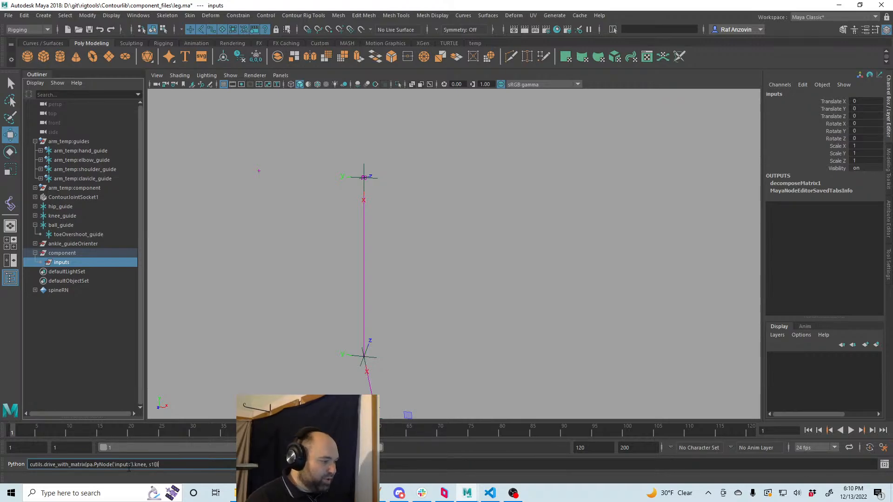
{"action": "left_click", "coordinate": [132, 464]}
{"action": "left_click_drag", "start_coordinate": [133, 464], "coordinate": [87, 464]}
{"action": "type", "text": "inputs"}
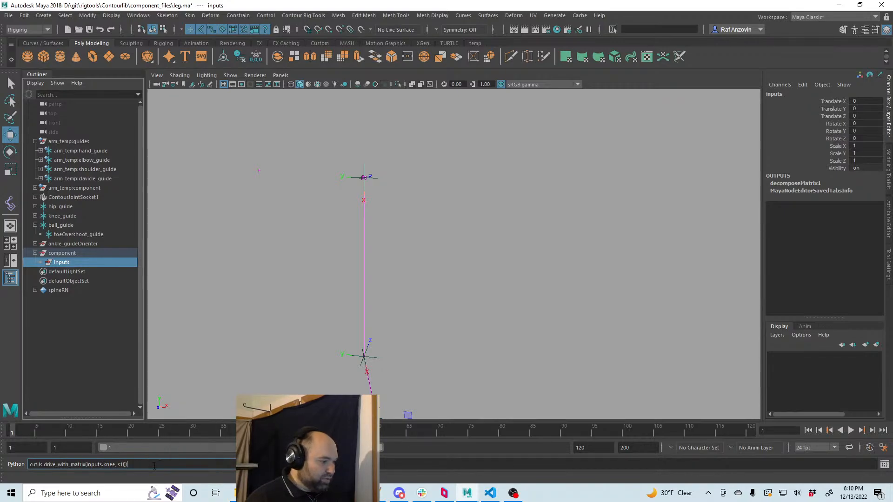
- Compose the Python command cutils.drive_with_matrix(cutil.matrix_in_space(inputs.knee, inputs.hip), s1())
{"action": "key", "text": "ctrl+a"}
{"action": "key", "text": "ctrl+v"}
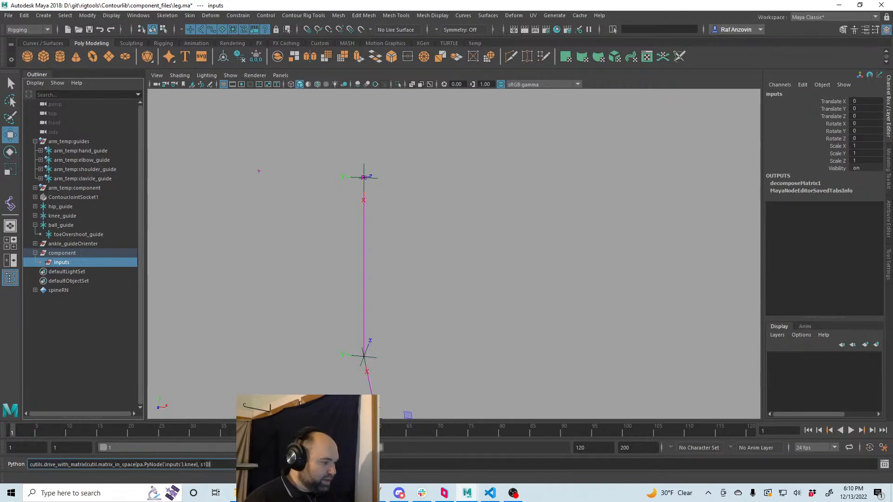
{"action": "left_click_drag", "start_coordinate": [185, 468], "coordinate": [139, 467]}
{"action": "type", "text": "inputs"}
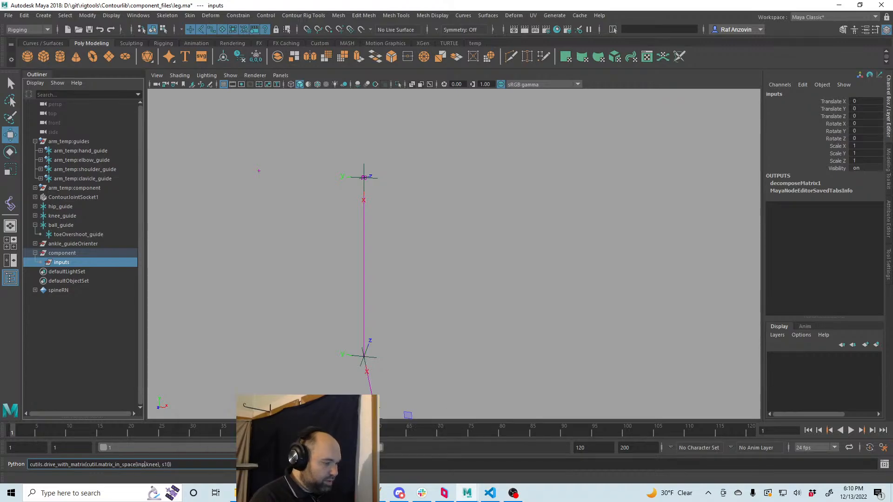
{"action": "key", "text": "Right"}
{"action": "key", "text": "Right"}
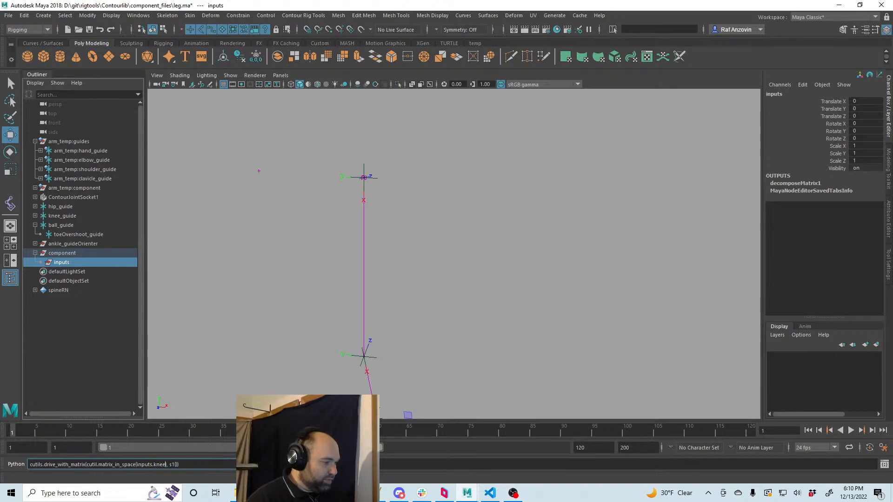
{"action": "type", "text": ", inputs"}
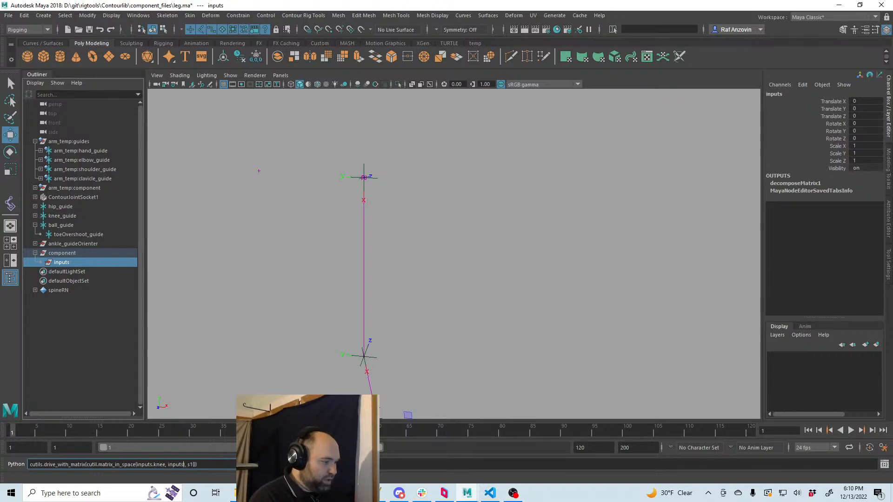
{"action": "type", "text": ".hip"}
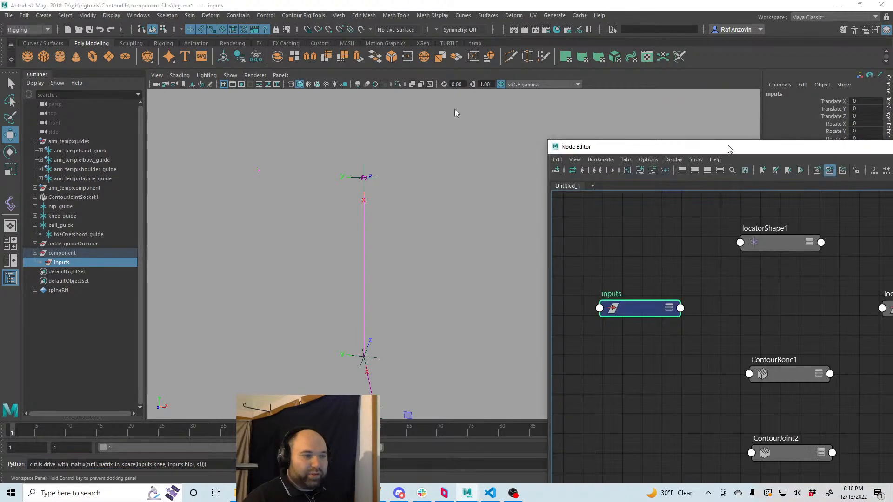
- Try to run the drive_with_matrix command, and shorten its leading module prefix to cutil
{"action": "left_click_drag", "start_coordinate": [740, 150], "coordinate": [507, 53]}
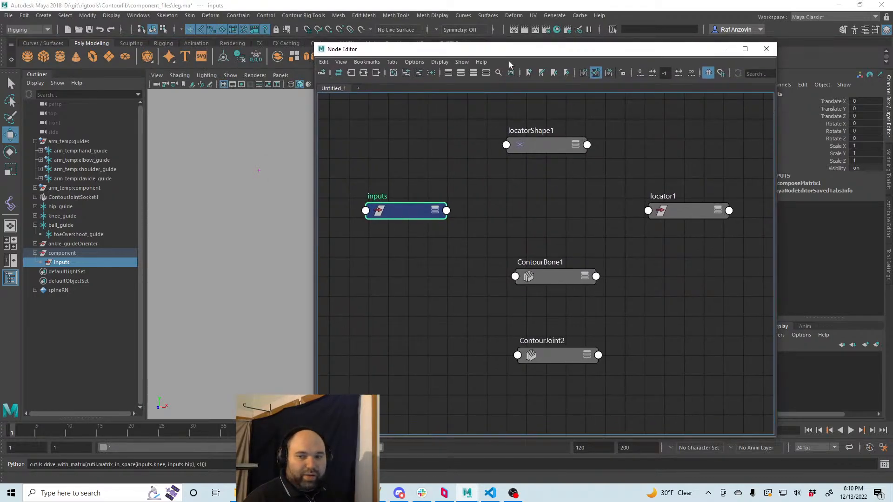
{"action": "key", "text": "alt+Tab"}
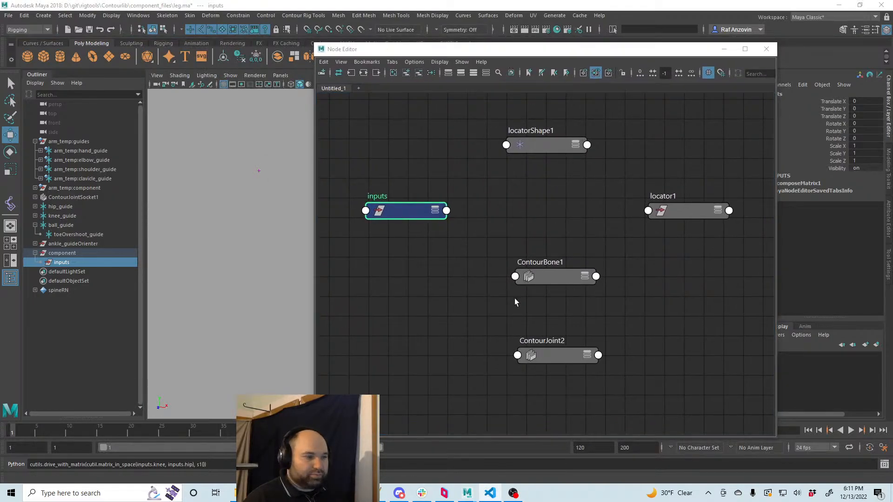
{"action": "key", "text": "Return"}
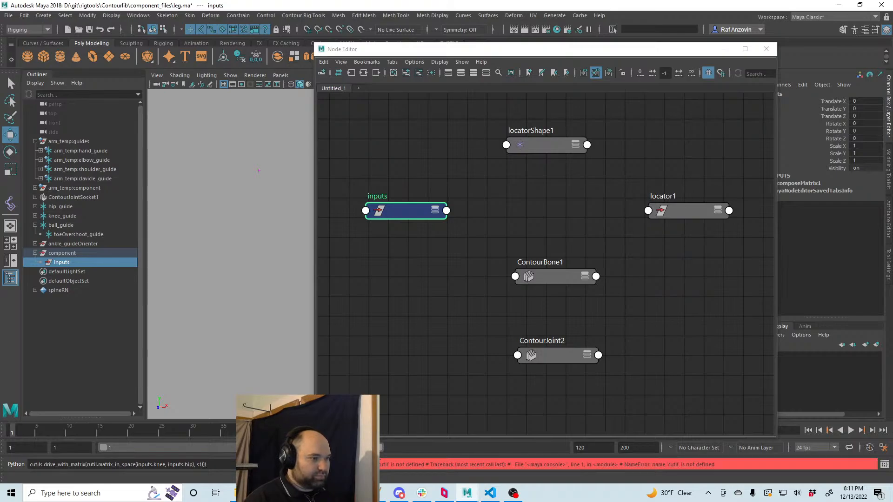
{"action": "left_click_drag", "start_coordinate": [491, 52], "coordinate": [556, 124]}
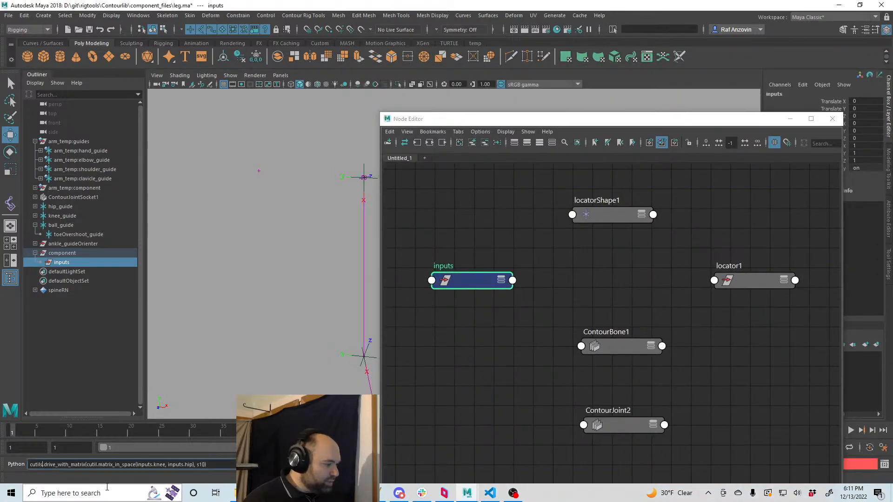
{"action": "key", "text": "BackSpace"}
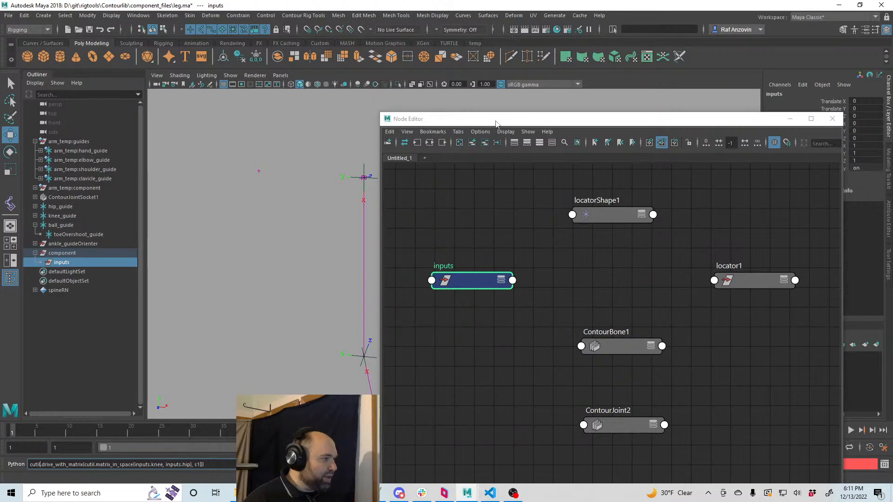
- Select the locator left of the leg guides in the viewport and try to run the edited command on it
{"action": "left_click_drag", "start_coordinate": [497, 124], "coordinate": [557, 181]}
{"action": "left_click_drag", "start_coordinate": [219, 152], "coordinate": [284, 186]}
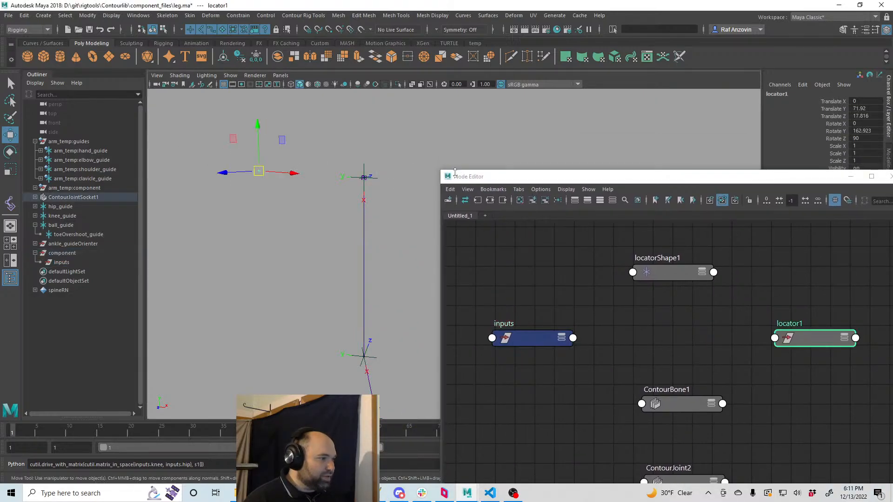
{"action": "left_click_drag", "start_coordinate": [580, 181], "coordinate": [438, 90]}
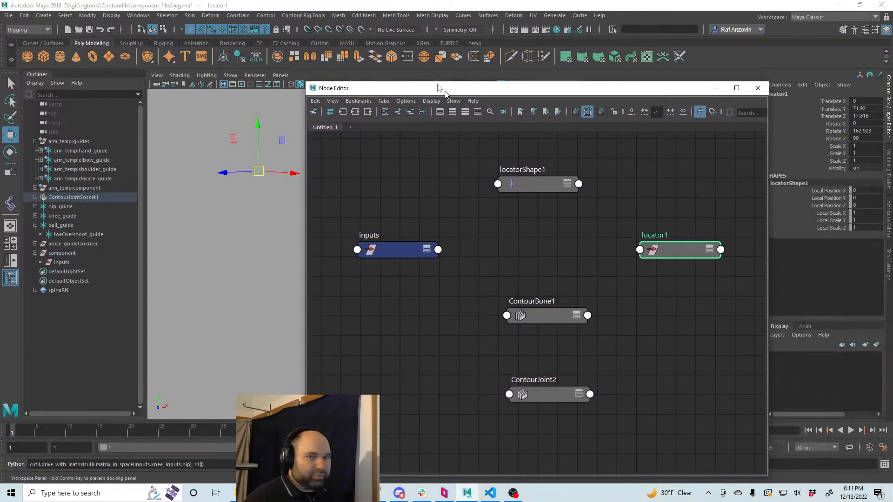
{"action": "left_click", "coordinate": [218, 465]}
{"action": "key", "text": "Return"}
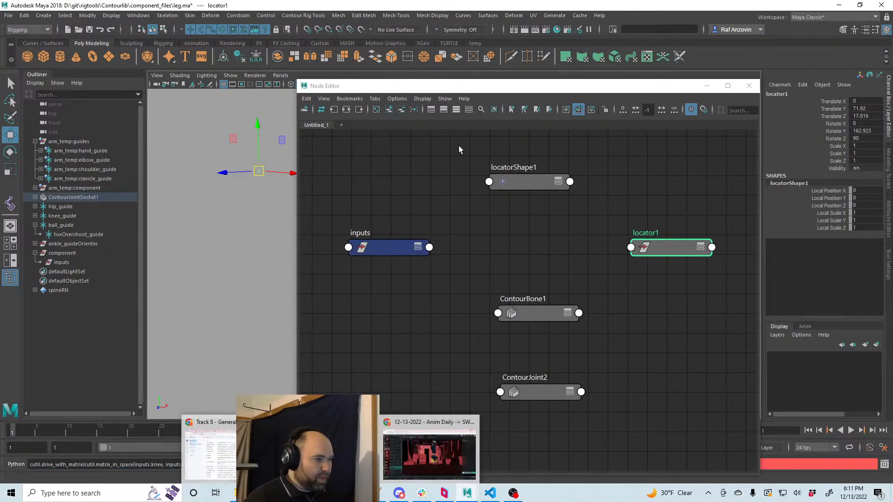
- Correct both module prefixes to cutils and run cutils.drive_with_matrix(cutils.matrix_in_space(inputs.knee, inputs.hip), s1())
{"action": "mouse_move", "coordinate": [517, 88]}
{"action": "left_mouse_down"}
{"action": "mouse_move", "coordinate": [67, 107]}
{"action": "mouse_move", "coordinate": [501, 89]}
{"action": "left_mouse_up"}
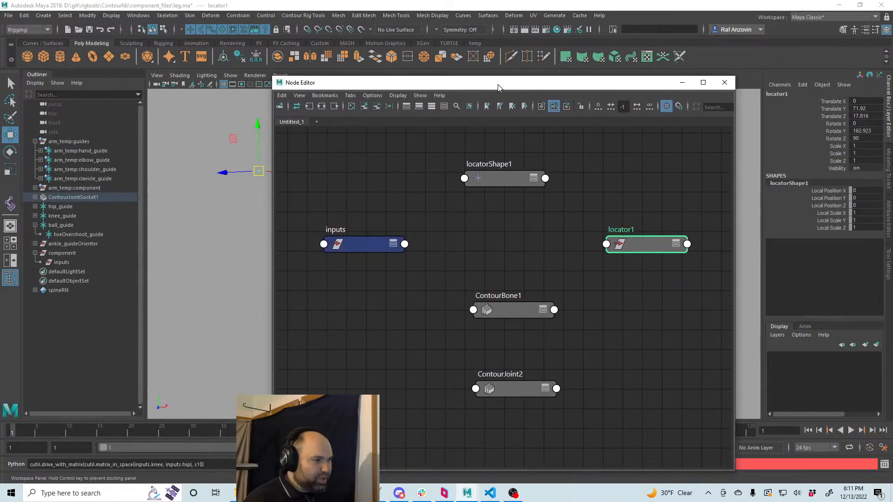
{"action": "left_click", "coordinate": [42, 464]}
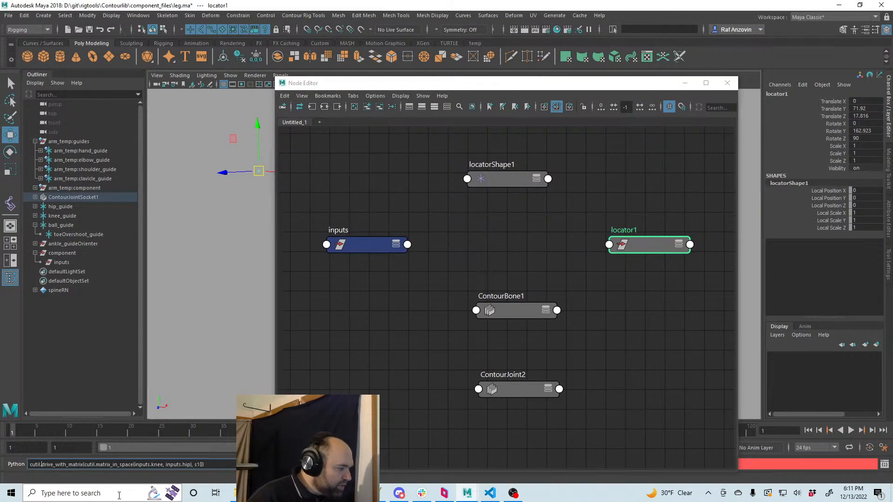
{"action": "type", "text": "s"}
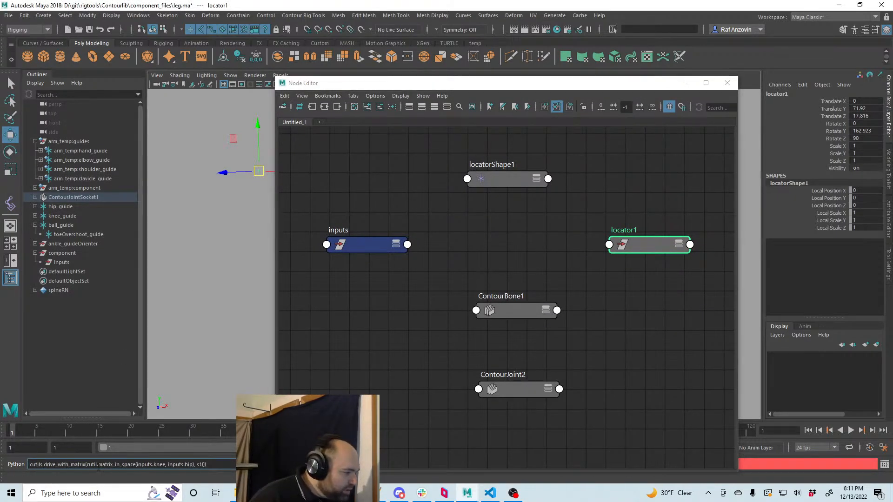
{"action": "left_click", "coordinate": [97, 465]}
{"action": "type", "text": "s"}
{"action": "key", "text": "Return"}
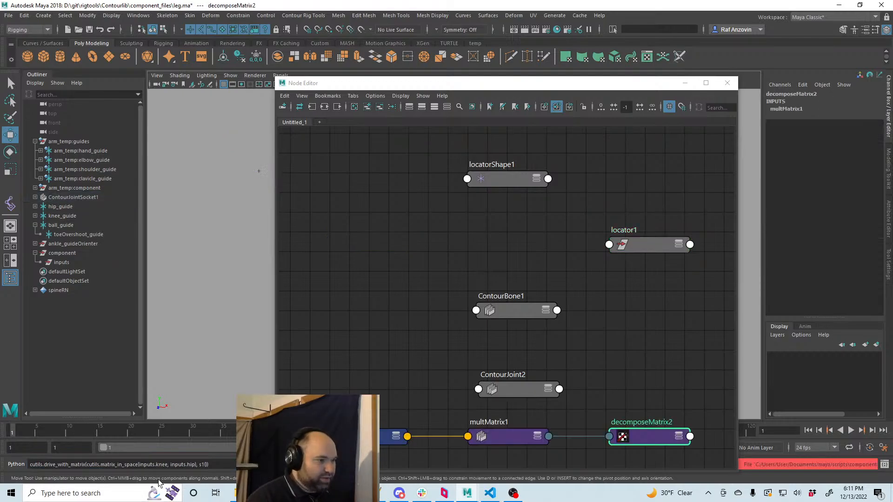
- Undo the last command's node creation so that locator1 is selected again
{"action": "left_click_drag", "start_coordinate": [504, 87], "coordinate": [546, 259]}
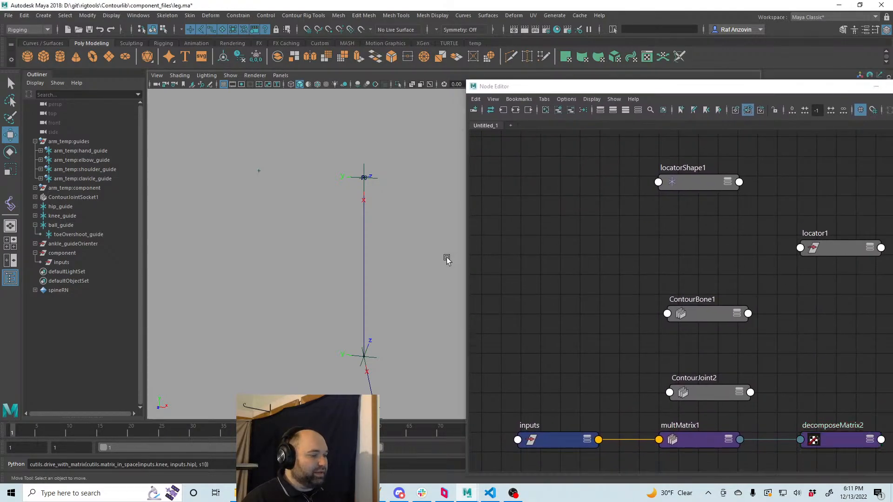
{"action": "key", "text": "ctrl+z"}
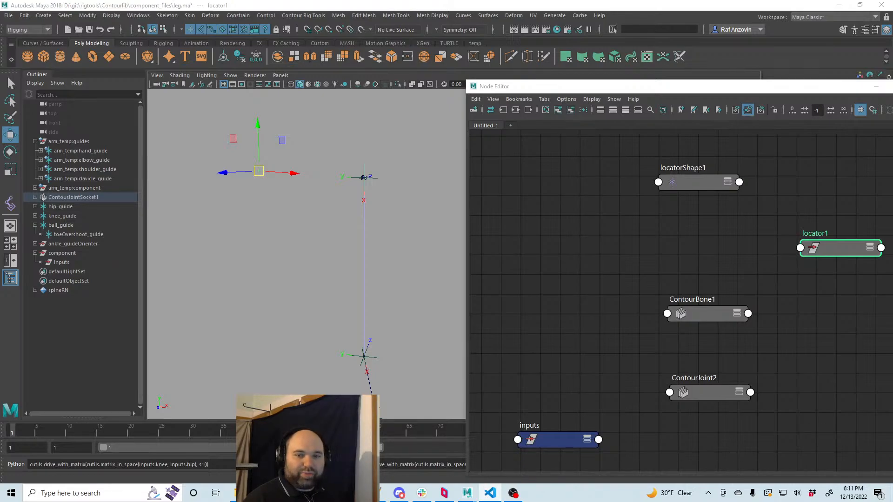
- Switch to Visual Studio Code and examine the return value of matrix_in_space and the inputs of drive_with_matrix in component_utils.py
{"action": "left_click", "coordinate": [490, 493]}
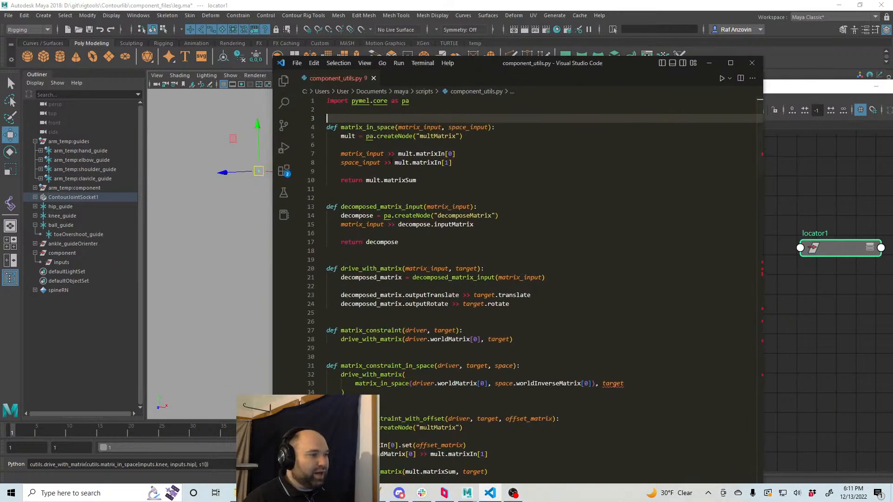
{"action": "left_click", "coordinate": [427, 180]}
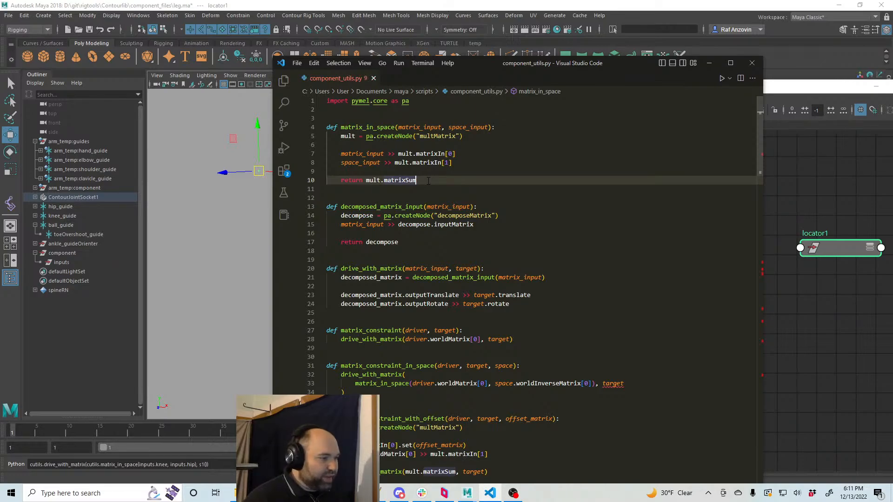
{"action": "left_click", "coordinate": [430, 269]}
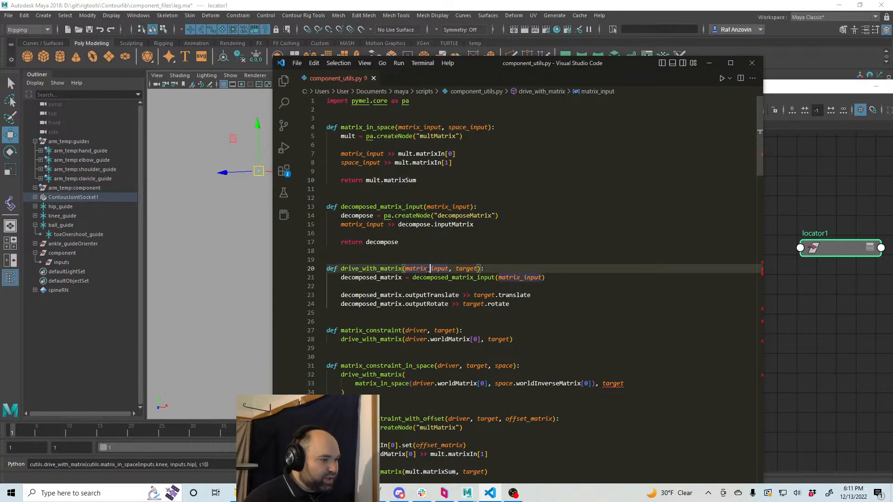
{"action": "left_click_drag", "start_coordinate": [473, 61], "coordinate": [531, 80]}
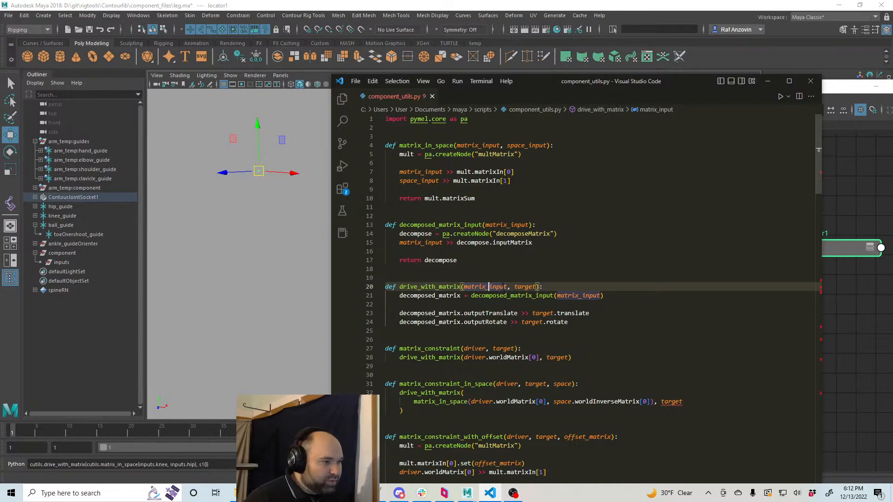
{"action": "left_click_drag", "start_coordinate": [474, 198], "coordinate": [425, 198]}
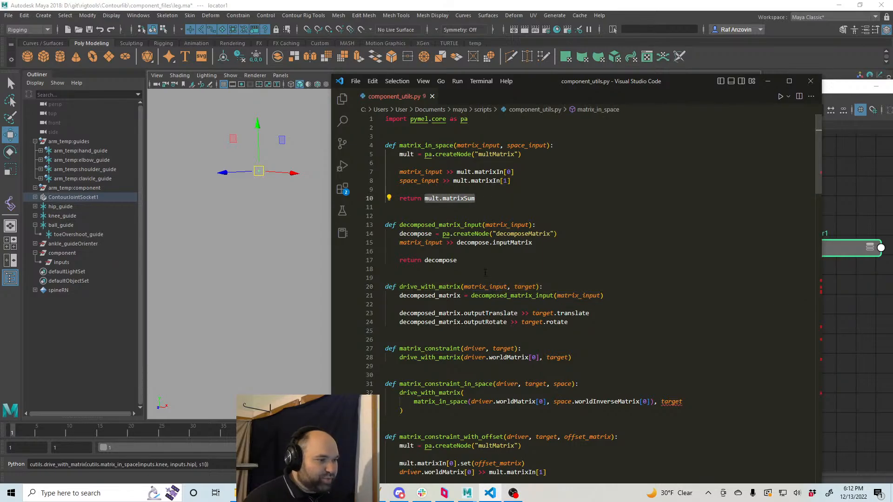
{"action": "left_click", "coordinate": [467, 286]}
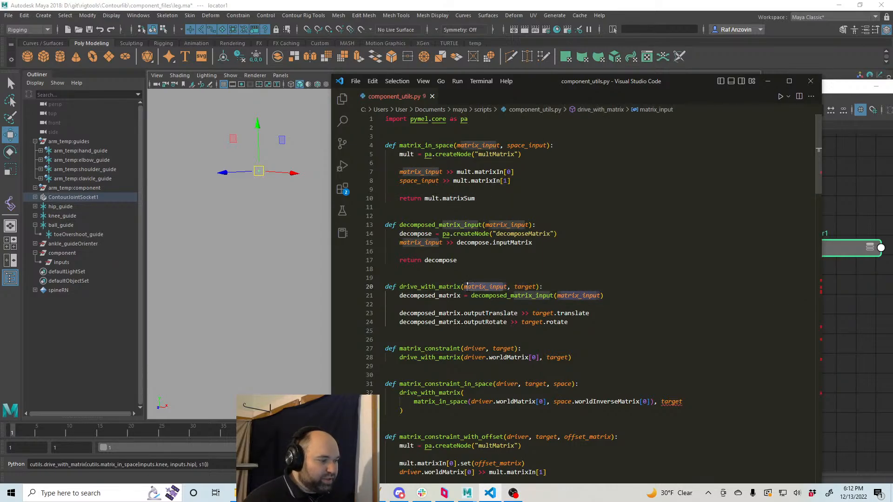
{"action": "left_click", "coordinate": [436, 287]}
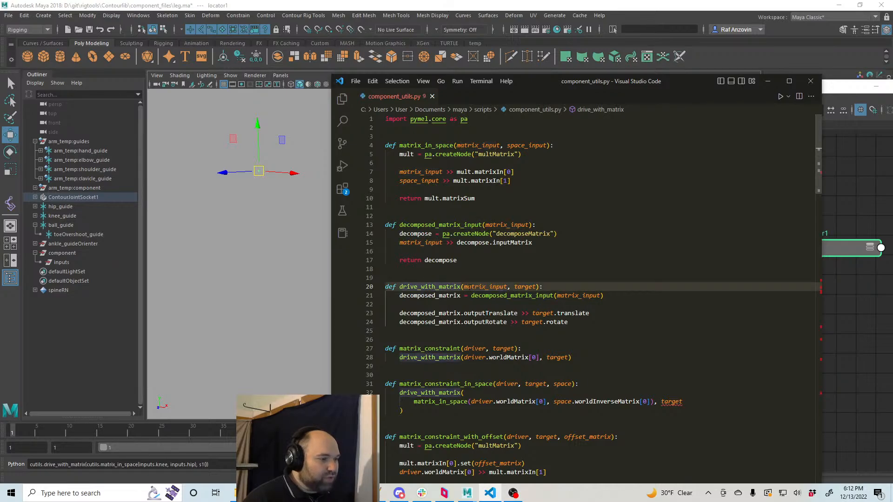
{"action": "left_click_drag", "start_coordinate": [478, 297], "coordinate": [583, 297]}
{"action": "left_click_drag", "start_coordinate": [572, 313], "coordinate": [507, 323]}
- Return to Maya and run the drive_with_matrix command again with inputs.knee and inputs.hip on locator1
{"action": "left_click", "coordinate": [273, 215]}
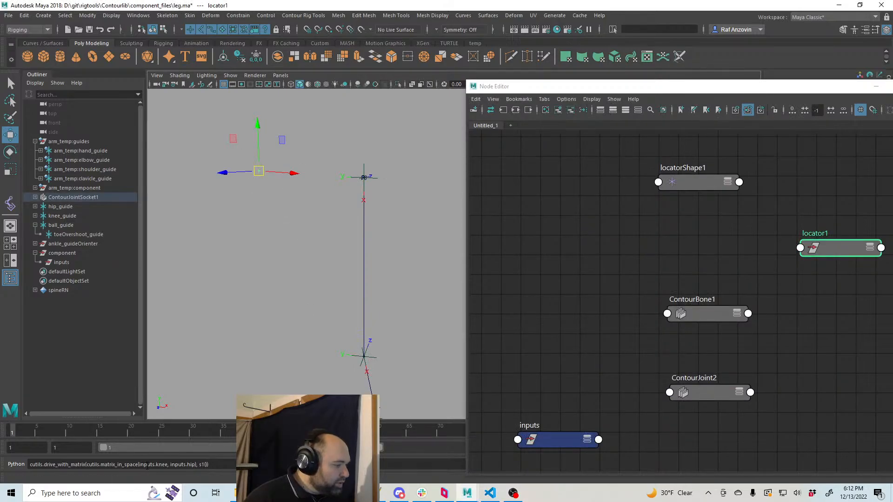
{"action": "key", "text": "Return"}
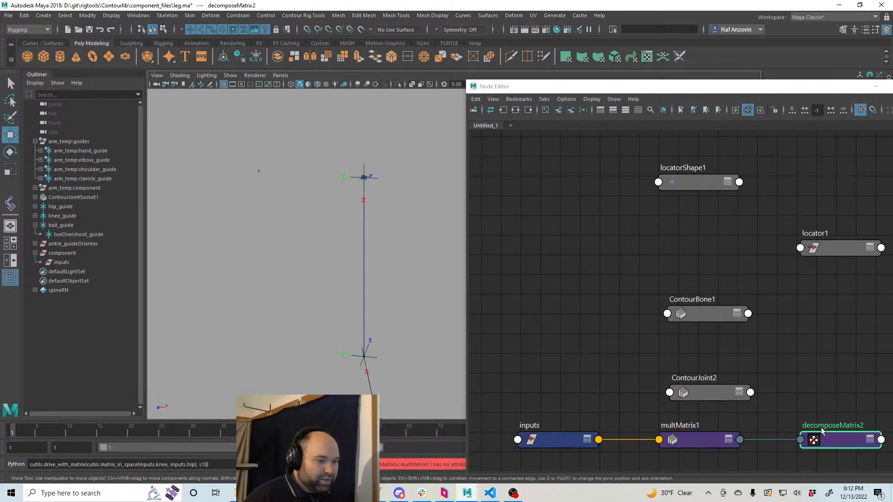
{"action": "left_click_drag", "start_coordinate": [653, 92], "coordinate": [614, 100]}
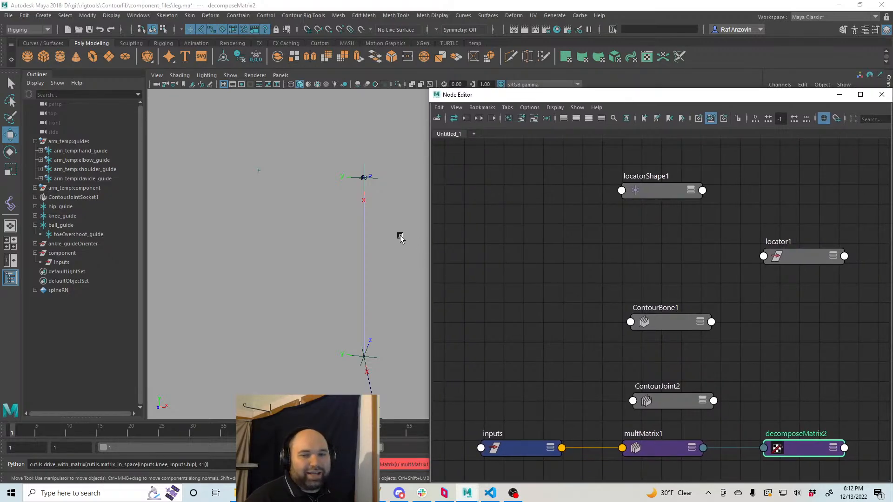
- Undo the last drive_with_matrix command so that its nodes are removed and locator1 is selected again
{"action": "left_click", "coordinate": [303, 259]}
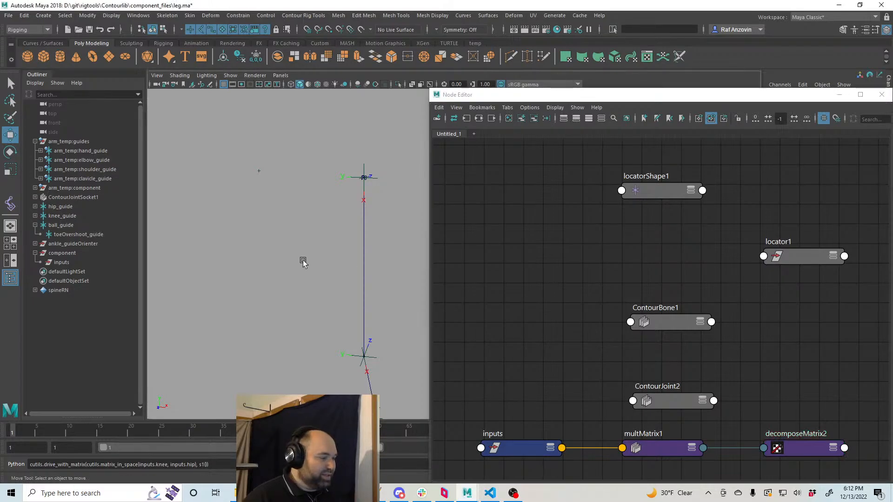
{"action": "key", "text": "ctrl+z"}
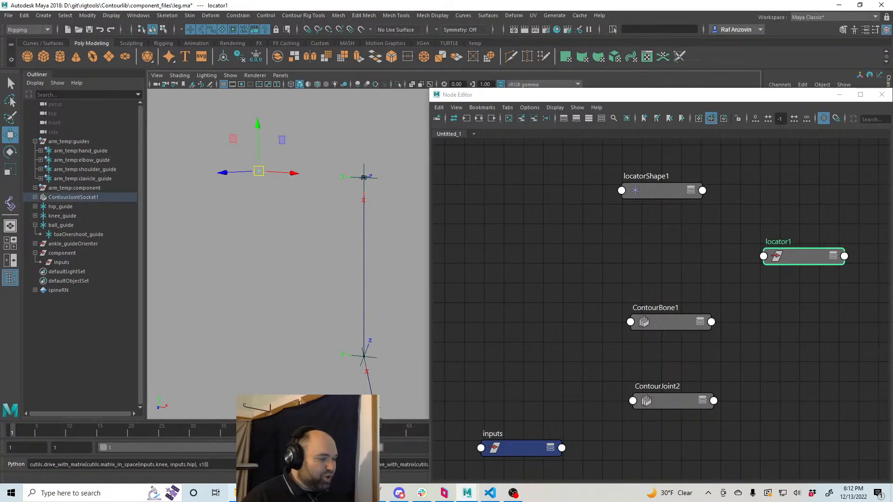
- Replace the s1() target in the Python command with pa.PyNode("locator1") and run drive_with_matrix on the knee matrix in hip space
{"action": "left_click", "coordinate": [221, 466]}
{"action": "key", "text": "Home"}
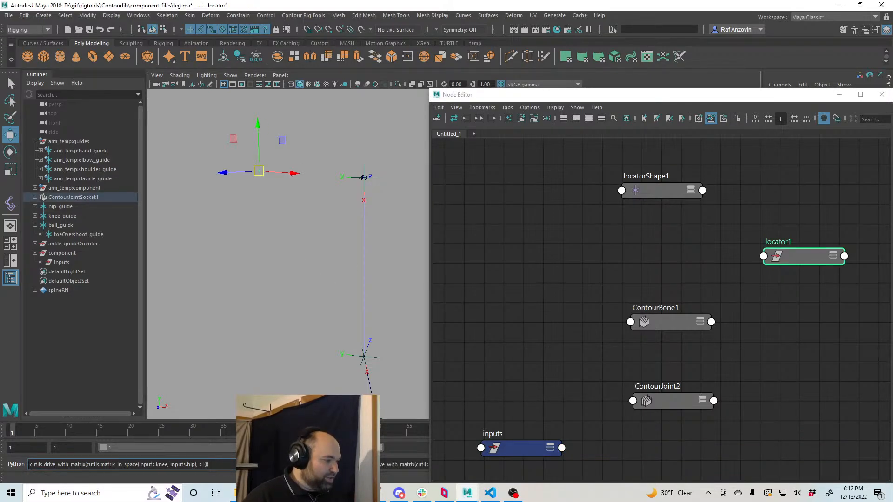
{"action": "mouse_move", "coordinate": [235, 495]}
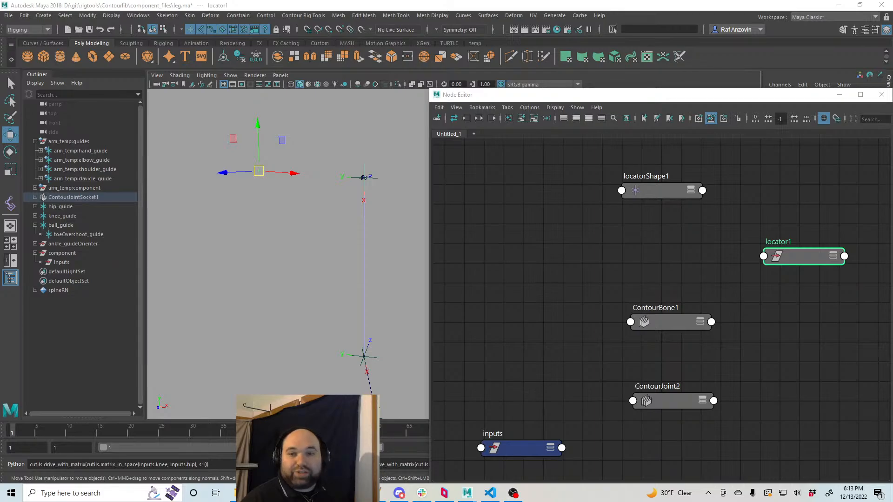
{"action": "left_click", "coordinate": [205, 465]}
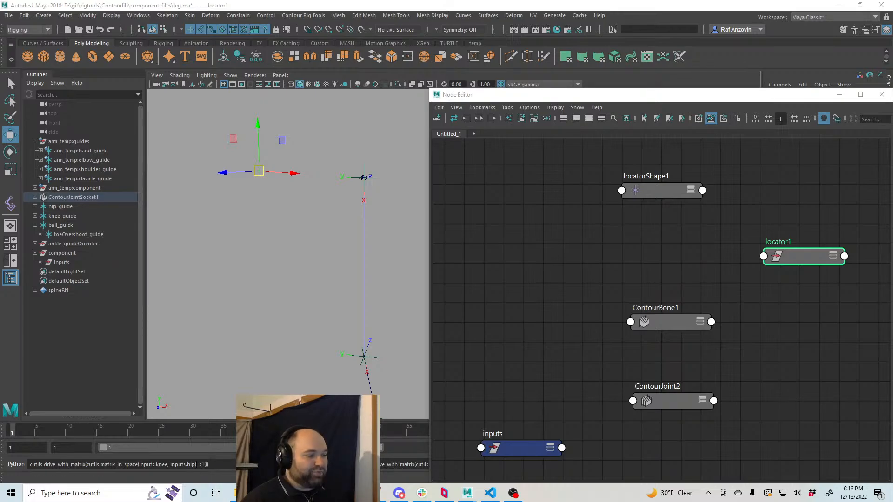
{"action": "left_click_drag", "start_coordinate": [195, 465], "coordinate": [86, 466]}
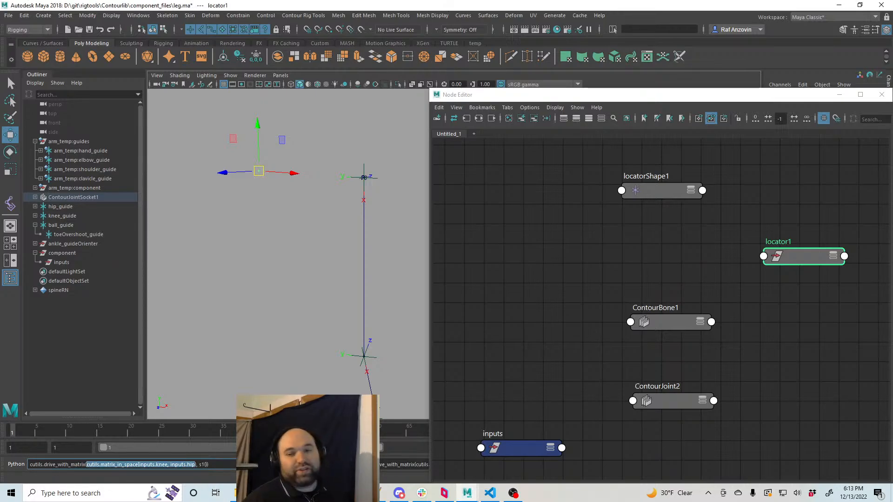
{"action": "left_click", "coordinate": [206, 465]}
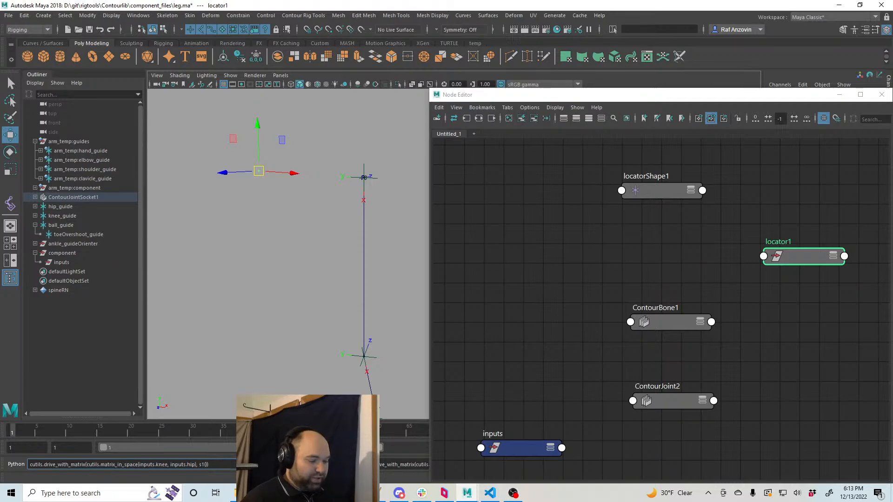
{"action": "key", "text": "BackSpace"}
{"action": "key", "text": "BackSpace"}
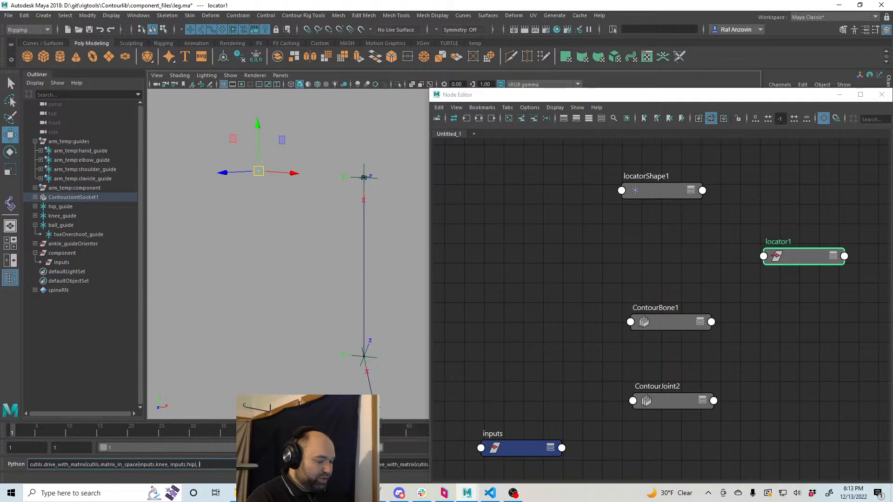
{"action": "type", "text": "pa.PyNode"}
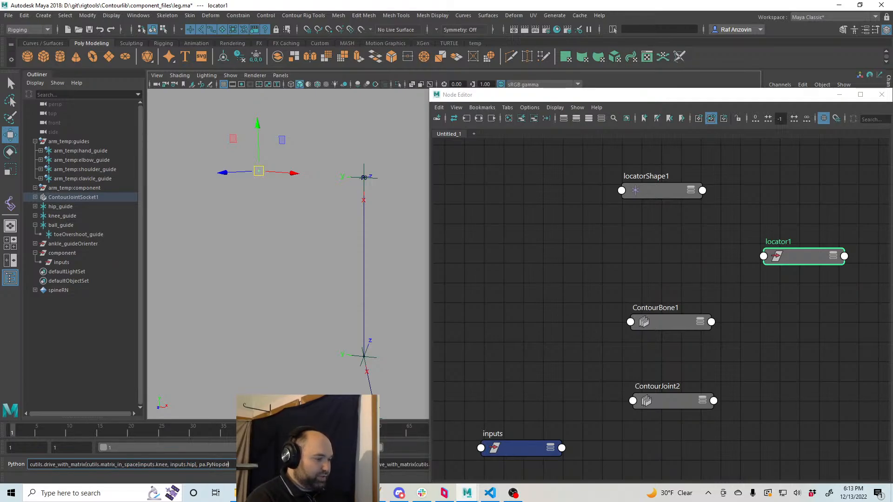
{"action": "type", "text": "()"}
{"action": "left_click_drag", "start_coordinate": [614, 96], "coordinate": [666, 231]}
{"action": "left_click", "coordinate": [227, 465]}
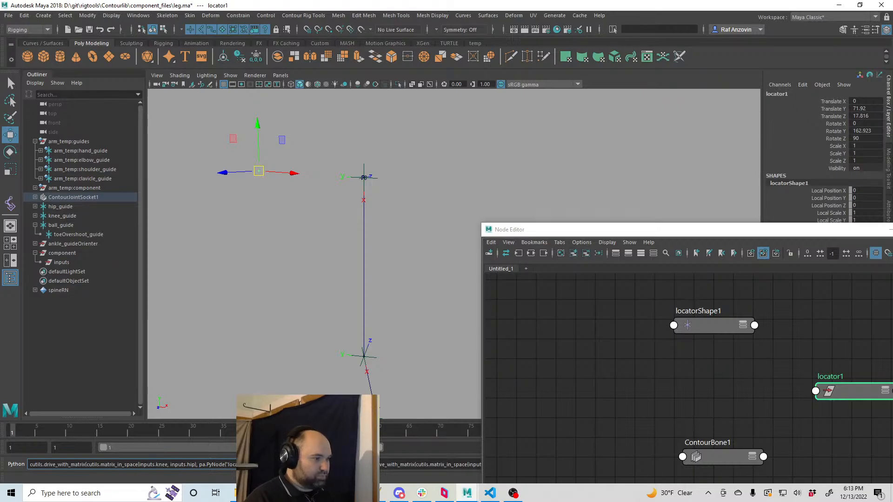
{"action": "key", "text": "Return"}
- Frame the node network, place locator1 beyond decomposeMatrix2 and expand the inputs node to examine its Hip and Knee connections
{"action": "left_click_drag", "start_coordinate": [536, 231], "coordinate": [246, 41]}
{"action": "key", "text": "a"}
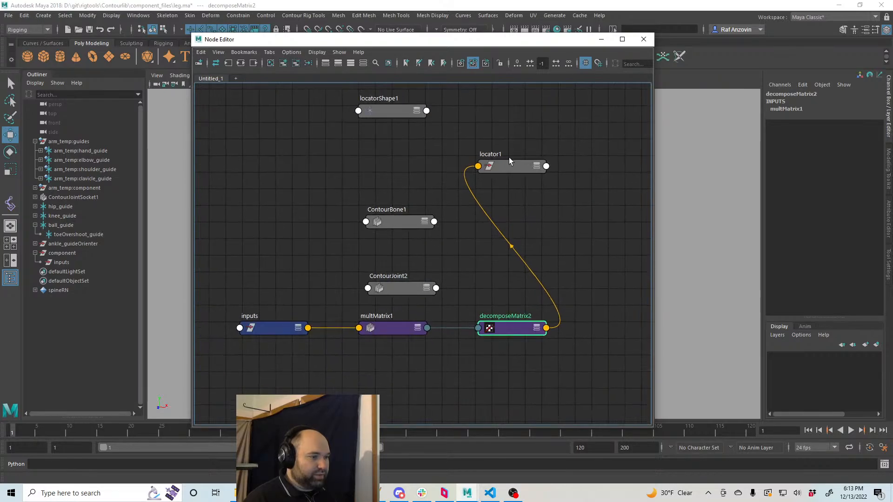
{"action": "left_click_drag", "start_coordinate": [509, 162], "coordinate": [644, 327]}
{"action": "left_click", "coordinate": [274, 328]}
{"action": "left_click", "coordinate": [298, 328]}
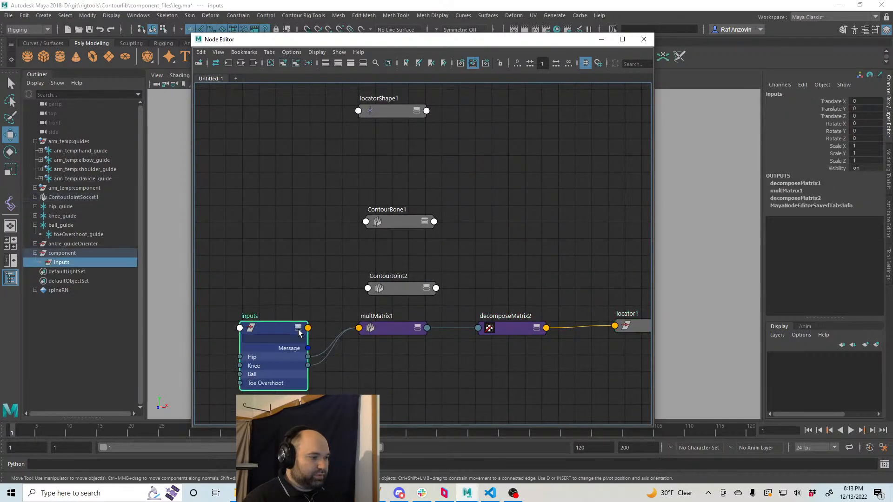
{"action": "left_click_drag", "start_coordinate": [258, 313], "coordinate": [259, 299]}
{"action": "right_click_drag", "start_coordinate": [367, 348], "coordinate": [382, 347], "text": "alt"}
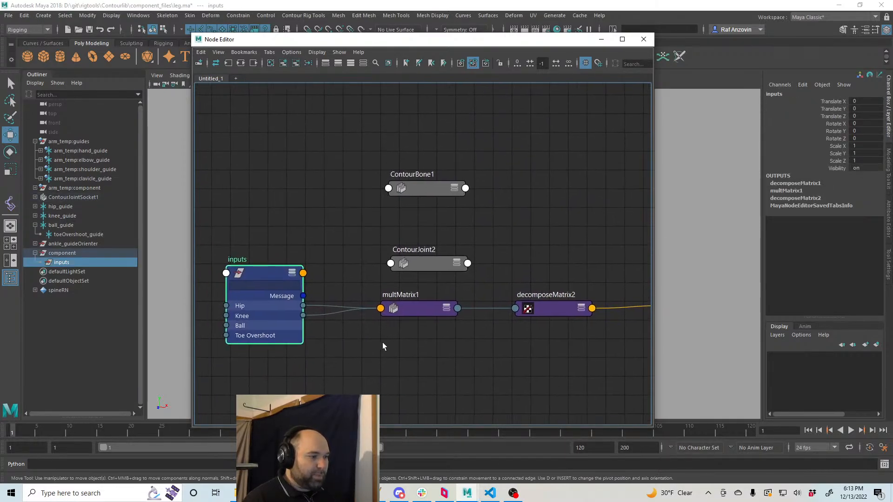
- Expand multMatrix1 and its Matrix In entries to examine which indices the Hip and Knee matrices feed
{"action": "left_click", "coordinate": [449, 310]}
{"action": "left_click", "coordinate": [445, 309]}
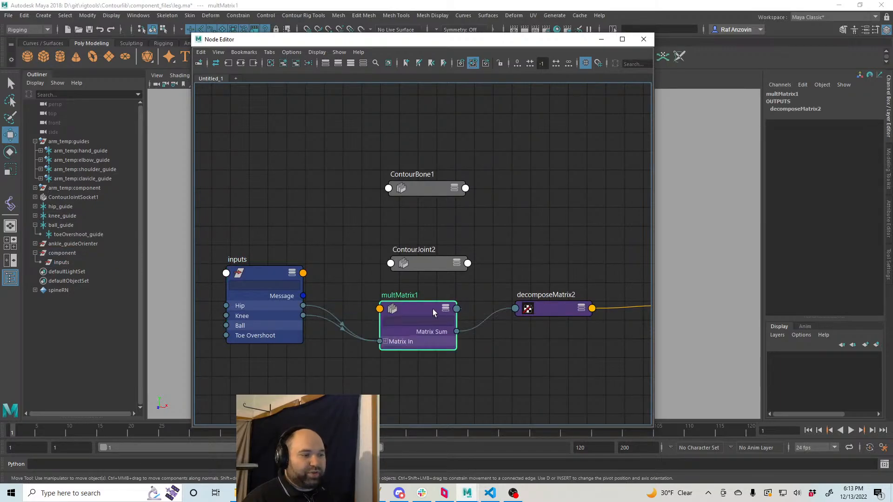
{"action": "left_click_drag", "start_coordinate": [433, 309], "coordinate": [438, 298]}
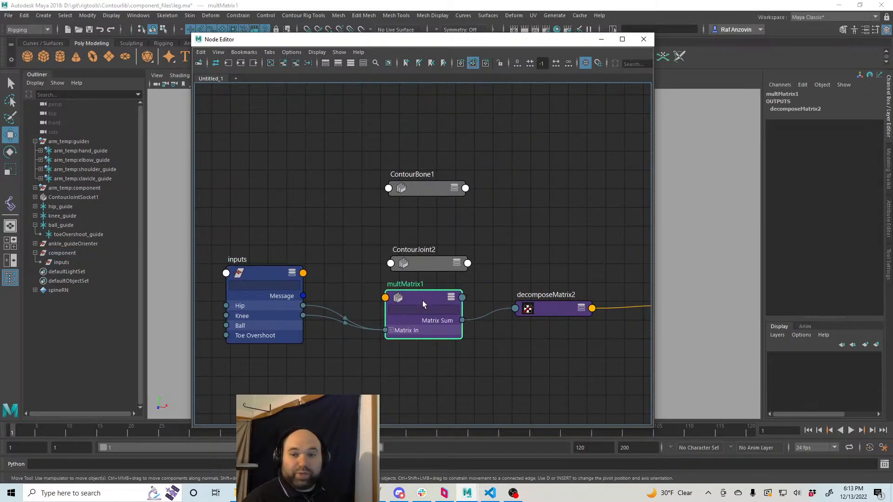
{"action": "right_click_drag", "start_coordinate": [423, 302], "coordinate": [439, 305], "text": "alt"}
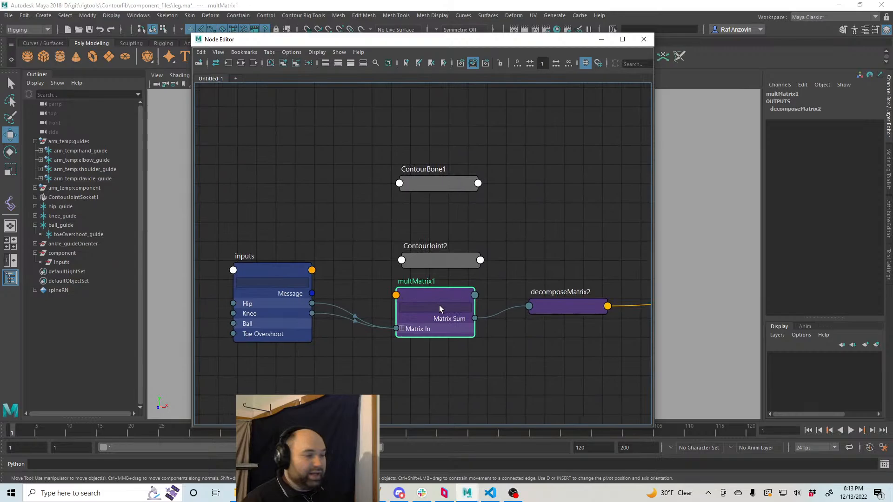
{"action": "left_click", "coordinate": [271, 282]}
{"action": "left_click_drag", "start_coordinate": [271, 282], "coordinate": [270, 285]}
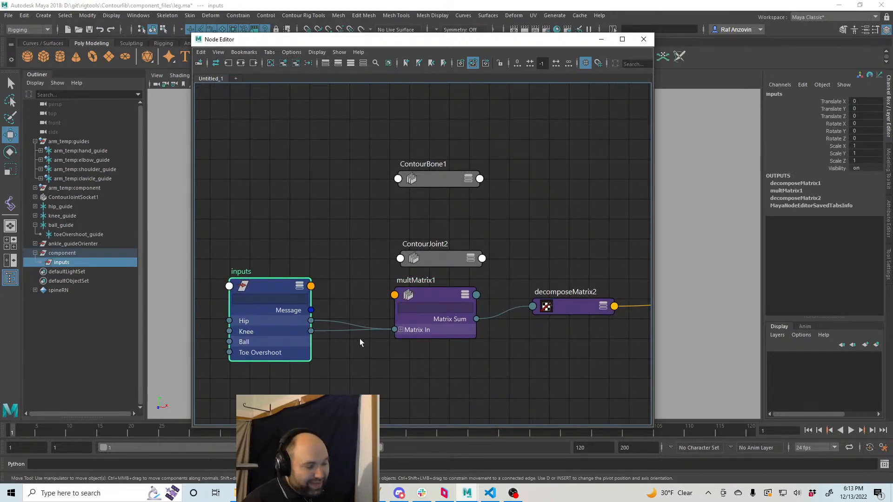
{"action": "left_click", "coordinate": [427, 289]}
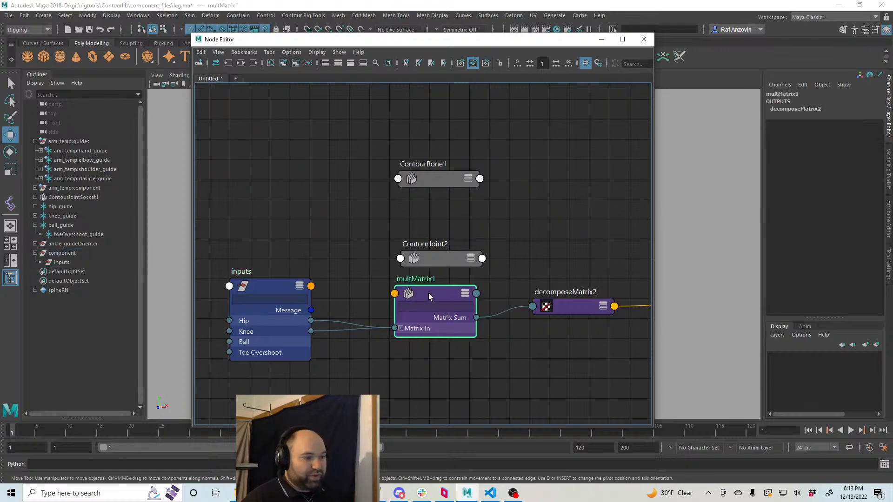
{"action": "left_click", "coordinate": [401, 329]}
{"action": "left_click_drag", "start_coordinate": [433, 294], "coordinate": [435, 288]}
{"action": "mouse_move", "coordinate": [520, 350]}
{"action": "middle_mouse_down", "text": "alt"}
{"action": "mouse_move", "coordinate": [423, 355]}
{"action": "mouse_move", "coordinate": [522, 344]}
{"action": "mouse_move", "coordinate": [507, 341]}
{"action": "middle_mouse_up", "text": "alt"}
{"action": "scroll", "coordinate": [517, 345], "scroll_direction": "up", "scroll_amount": 1}
{"action": "scroll", "coordinate": [506, 341], "scroll_direction": "down", "scroll_amount": 1}
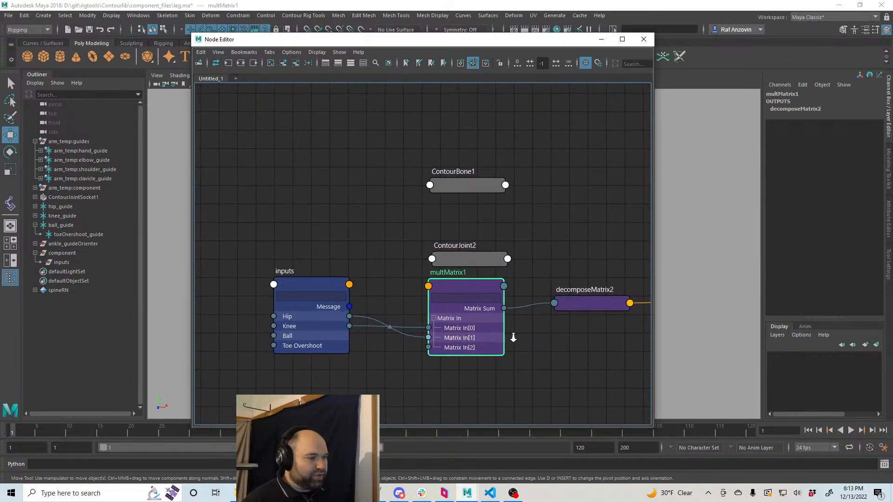
{"action": "scroll", "coordinate": [513, 337], "scroll_direction": "up", "scroll_amount": 1}
- Check the result in the viewport and undo the matrix drive, removing multMatrix1 and decomposeMatrix2 and reselecting locator1
{"action": "left_click_drag", "start_coordinate": [289, 43], "coordinate": [557, 254]}
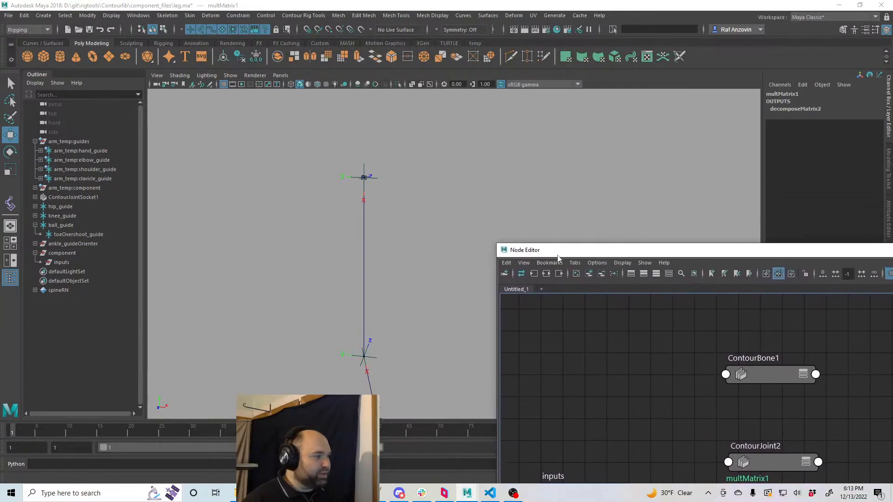
{"action": "left_click", "coordinate": [312, 285]}
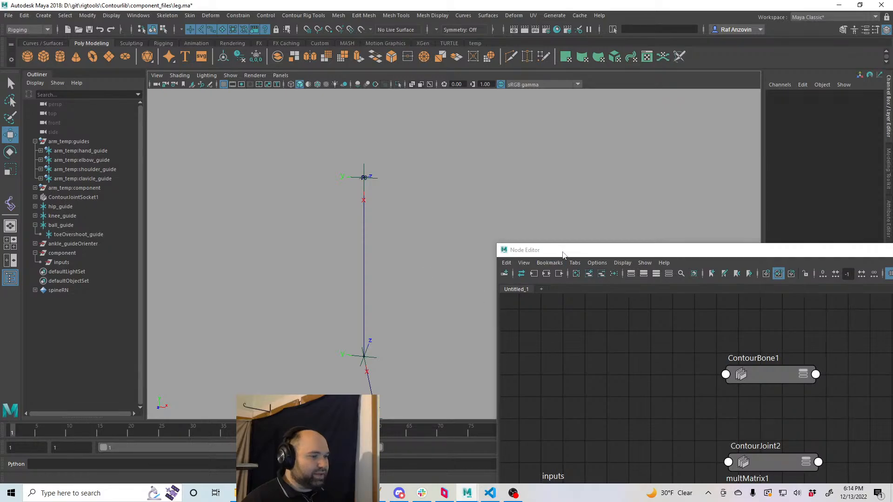
{"action": "left_click_drag", "start_coordinate": [563, 252], "coordinate": [400, 96]}
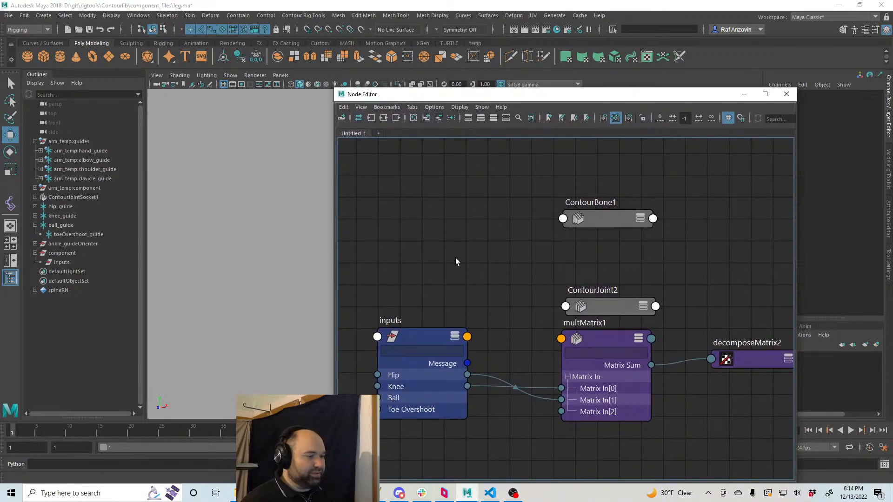
{"action": "key", "text": "ctrl+z"}
{"action": "key", "text": "ctrl+z"}
{"action": "key", "text": "ctrl+z"}
{"action": "key", "text": "ctrl+z"}
{"action": "key", "text": "ctrl+z"}
{"action": "key", "text": "ctrl+z"}
{"action": "key", "text": "ctrl+z"}
{"action": "key", "text": "ctrl+z"}
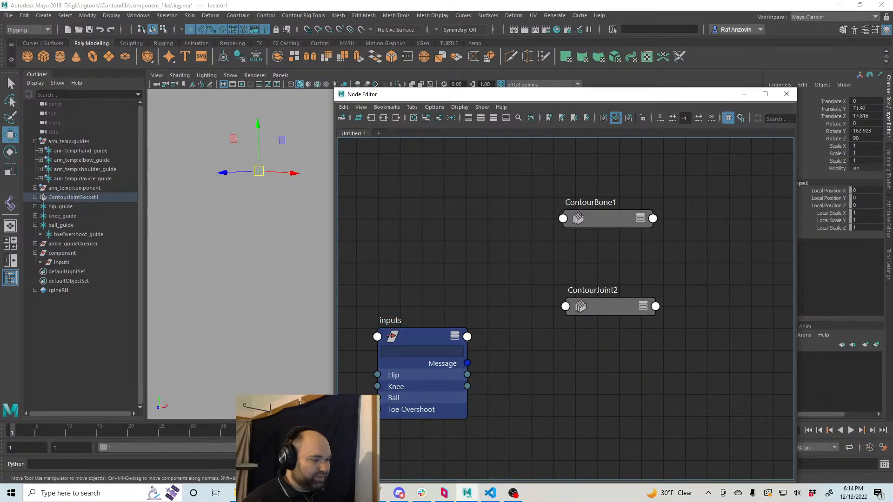
- Switch to Visual Studio Code and add invert = pa.createNode("inverseMatrix") below the mult line in matrix_in_space
{"action": "left_click", "coordinate": [489, 493]}
{"action": "left_click", "coordinate": [579, 181]}
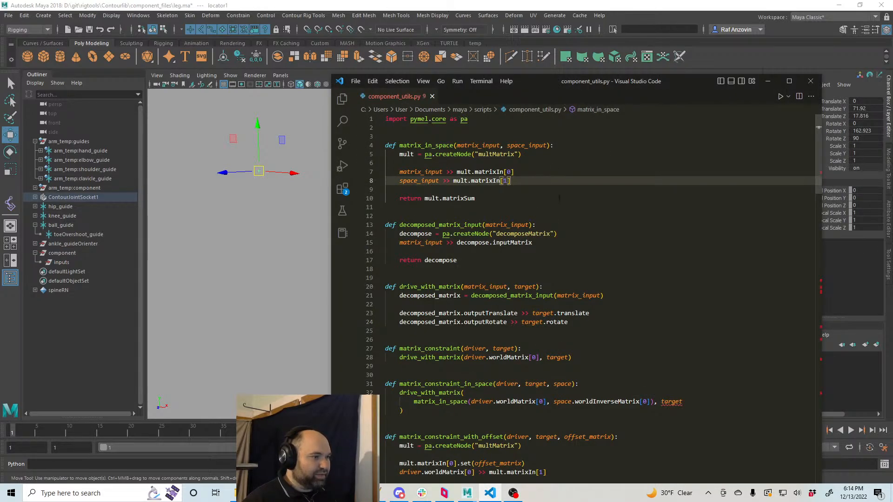
{"action": "left_click", "coordinate": [605, 156]}
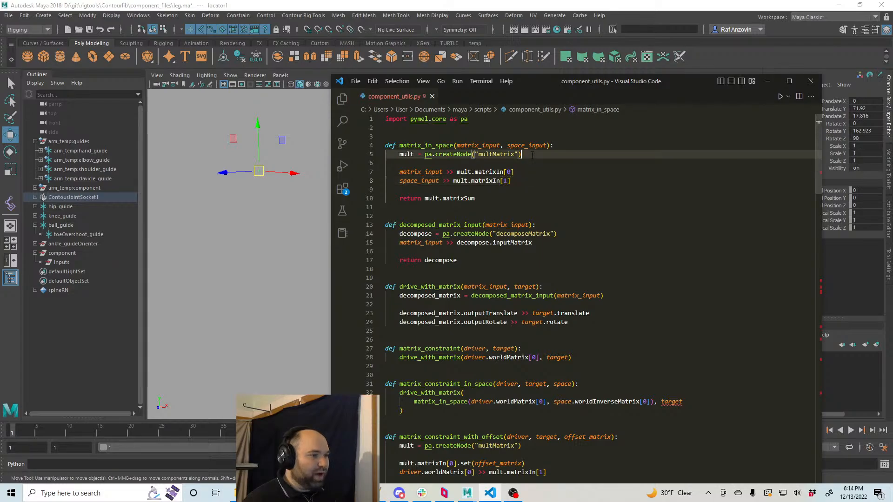
{"action": "key", "text": "Return"}
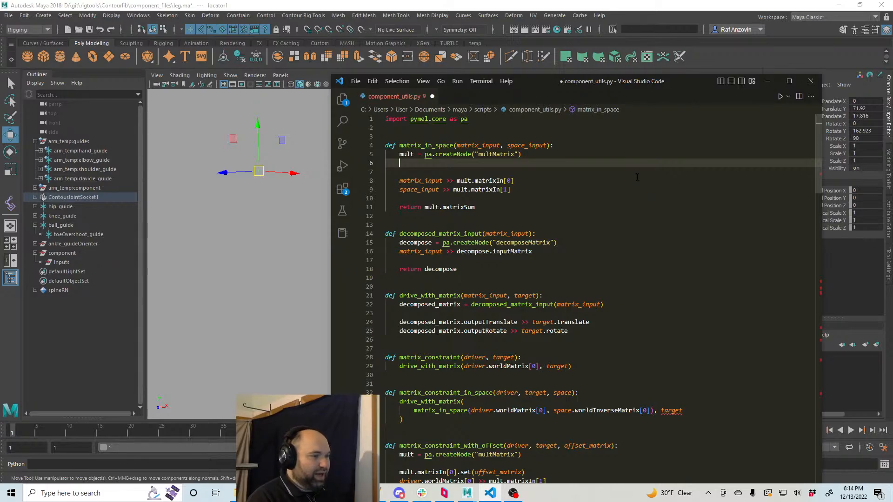
{"action": "type", "text": "m"}
{"action": "key", "text": "BackSpace"}
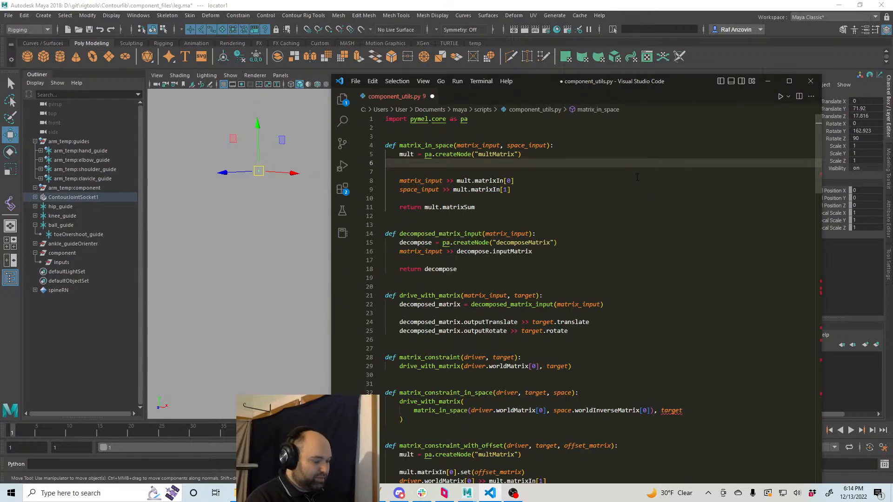
{"action": "type", "text": "invert "}
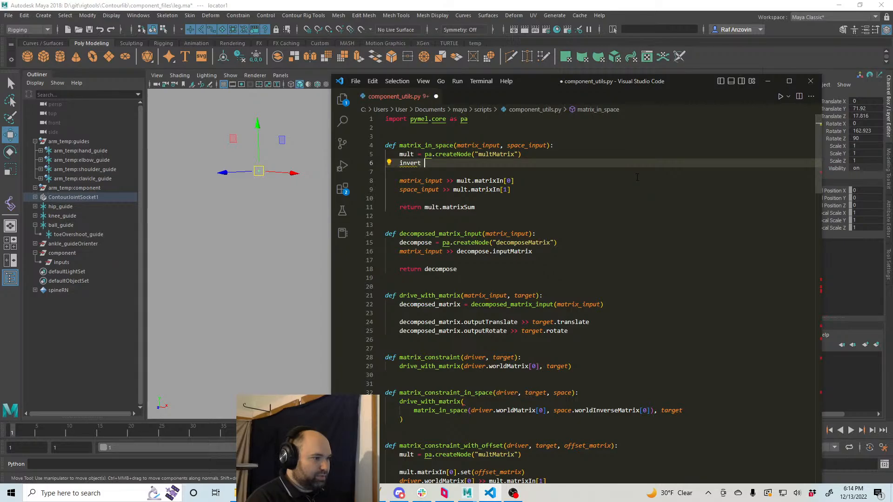
{"action": "type", "text": "= pa.c"}
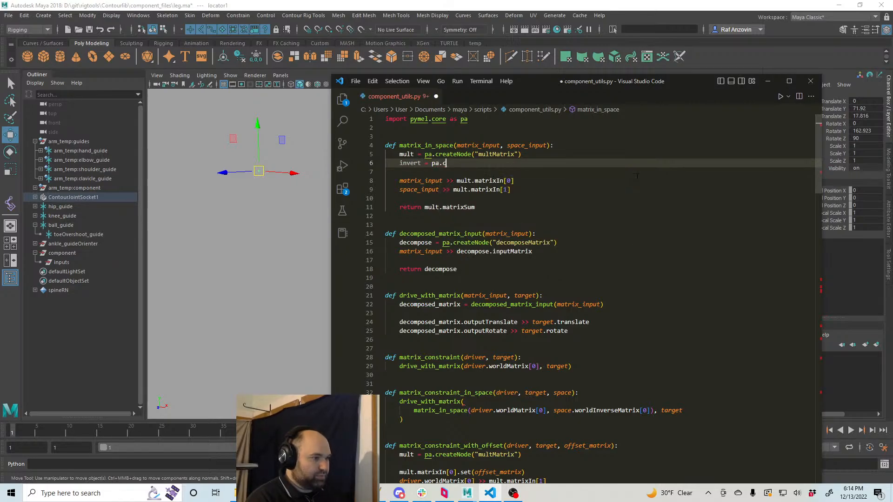
{"action": "type", "text": "reateNode(\""}
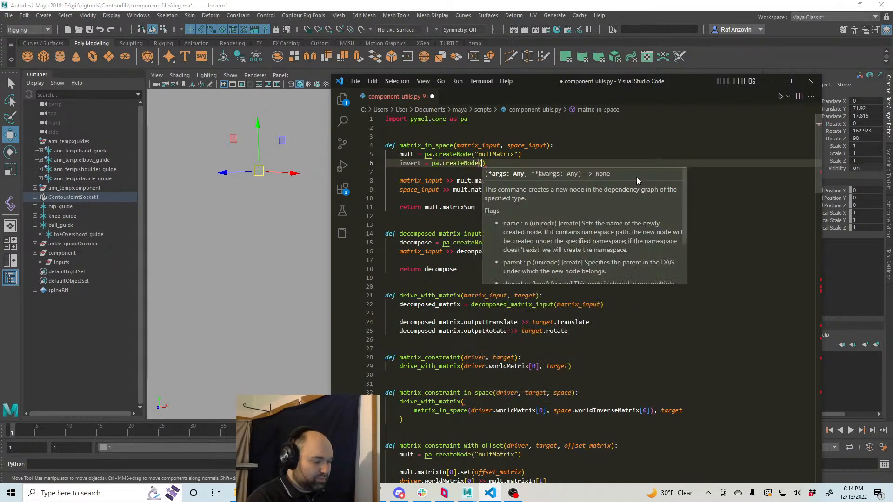
{"action": "type", "text": "inverseMatrix"}
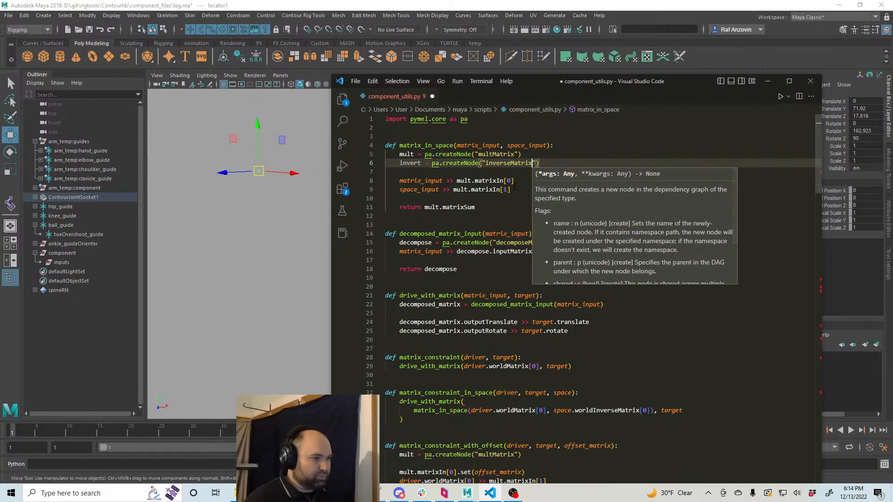
- Look through the functions in component_utils.py to examine where matrix_in_space and inverse matrices are used
{"action": "key", "text": "Down"}
{"action": "key", "text": "Down"}
{"action": "key", "text": "Down"}
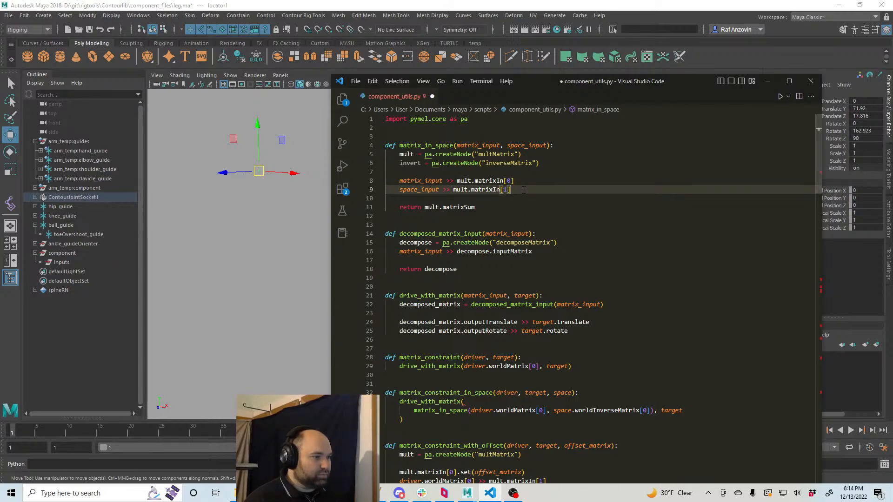
{"action": "scroll", "coordinate": [650, 291], "scroll_direction": "down", "scroll_amount": 10}
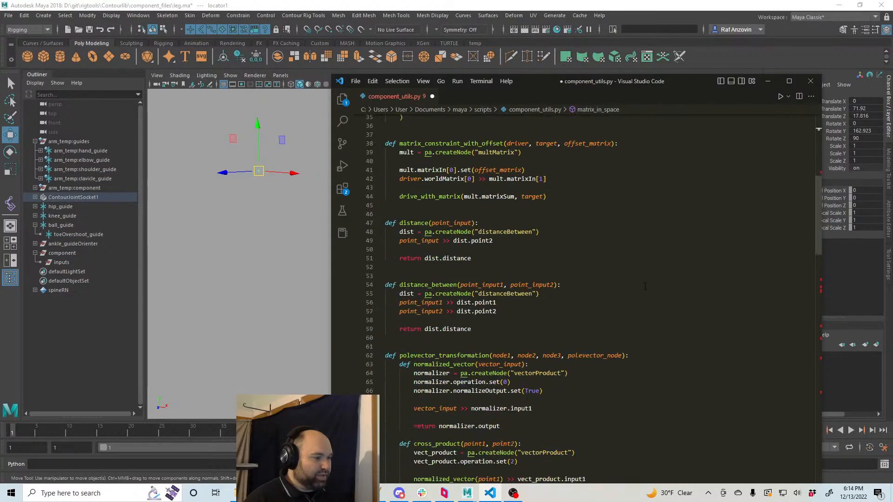
{"action": "scroll", "coordinate": [653, 290], "scroll_direction": "down", "scroll_amount": 15}
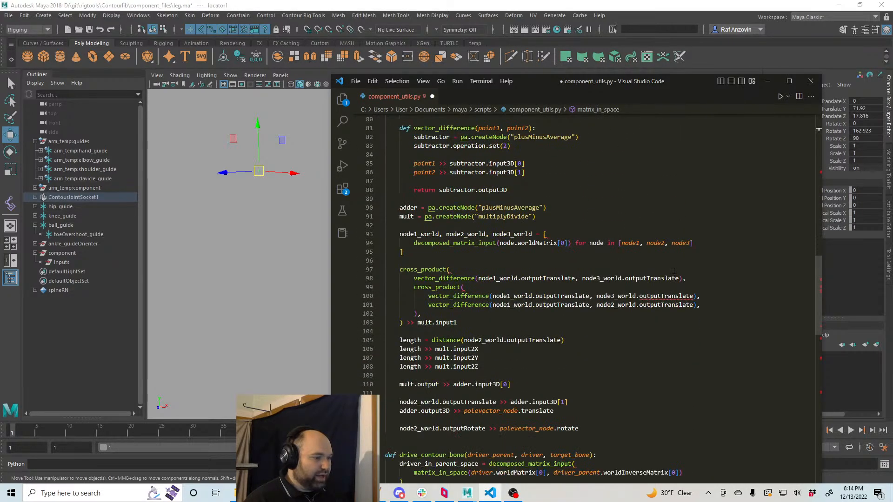
{"action": "scroll", "coordinate": [676, 270], "scroll_direction": "down", "scroll_amount": 3}
{"action": "scroll", "coordinate": [660, 271], "scroll_direction": "down", "scroll_amount": 15}
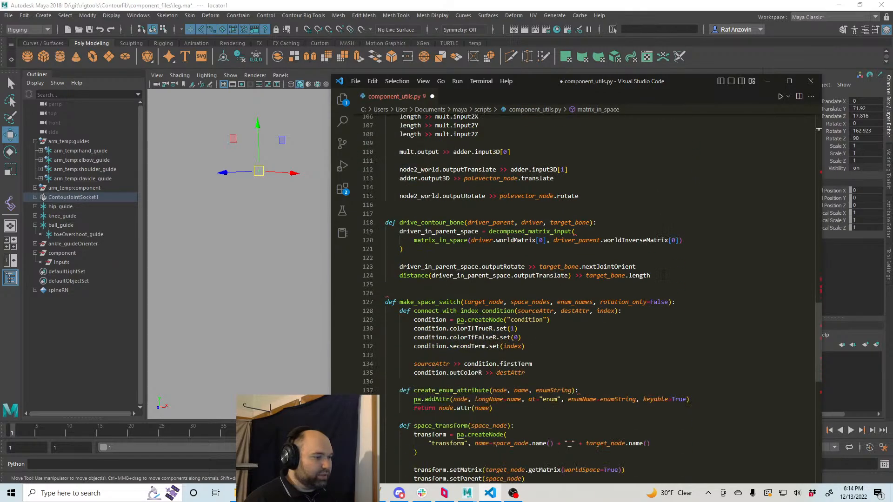
{"action": "scroll", "coordinate": [675, 275], "scroll_direction": "down", "scroll_amount": 6}
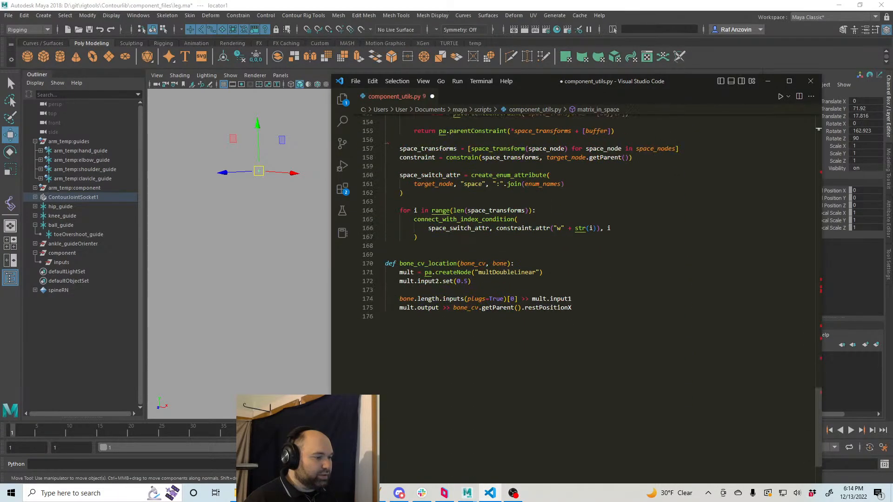
{"action": "scroll", "coordinate": [726, 324], "scroll_direction": "up", "scroll_amount": 20}
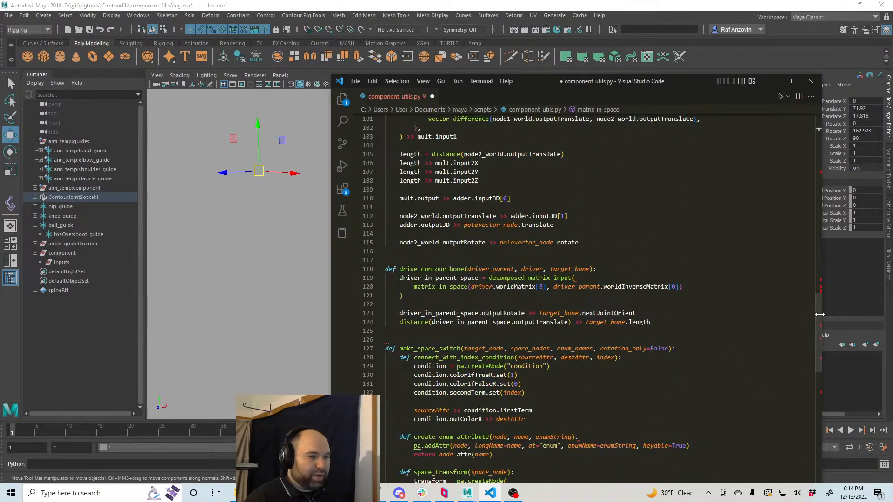
{"action": "scroll", "coordinate": [793, 183], "scroll_direction": "up", "scroll_amount": 15}
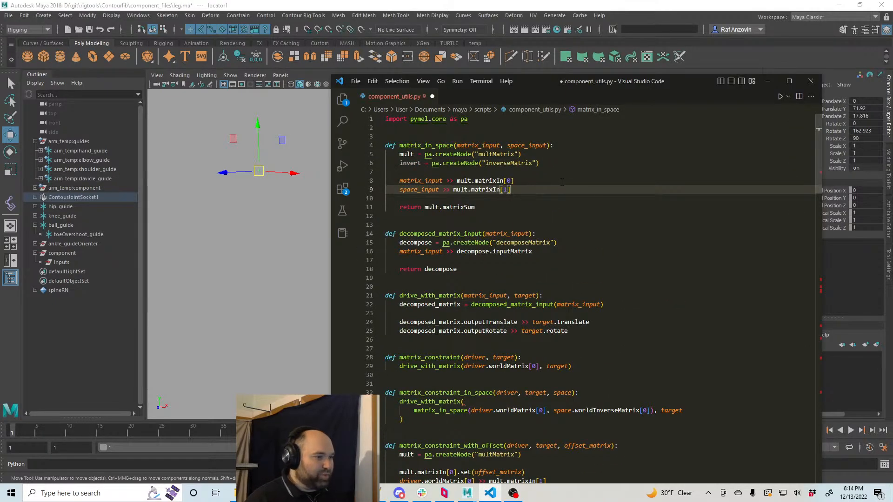
- Define a new function invert_matrix(matrix_input) above matrix_in_space, below the pymel import
{"action": "left_click", "coordinate": [525, 128]}
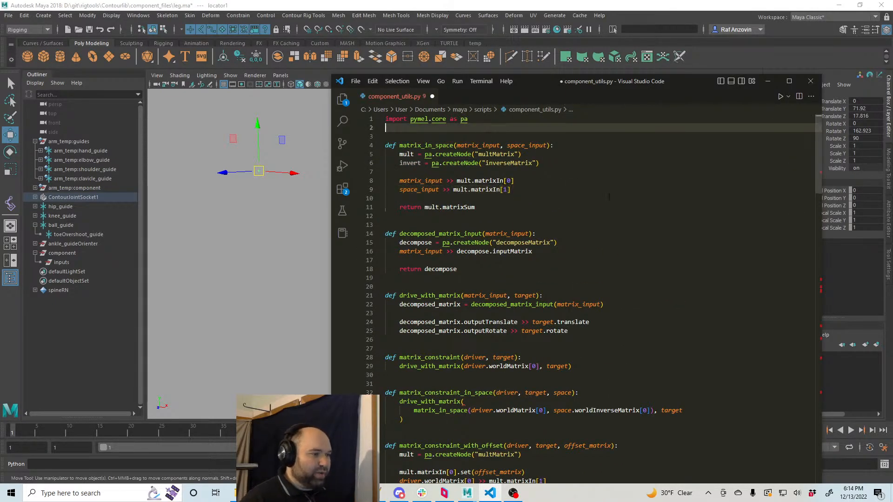
{"action": "key", "text": "Return"}
{"action": "key", "text": "Return"}
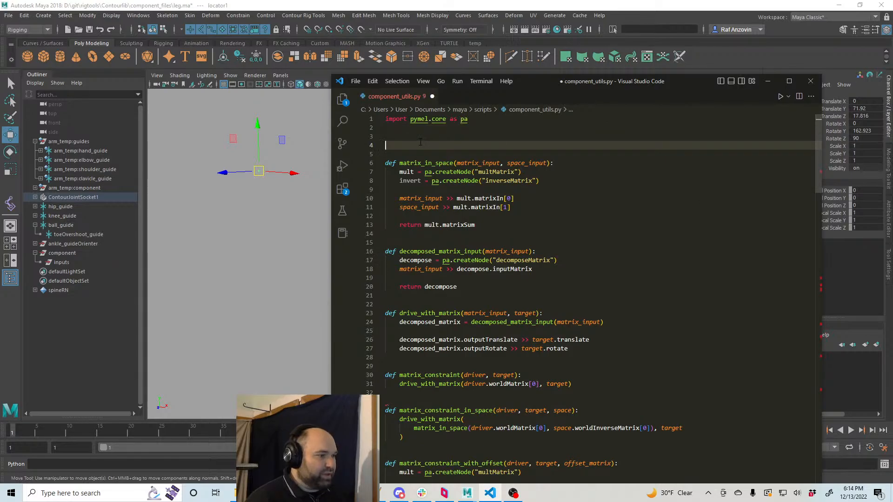
{"action": "key", "text": "Up"}
{"action": "key", "text": "Return"}
{"action": "type", "text": "de"}
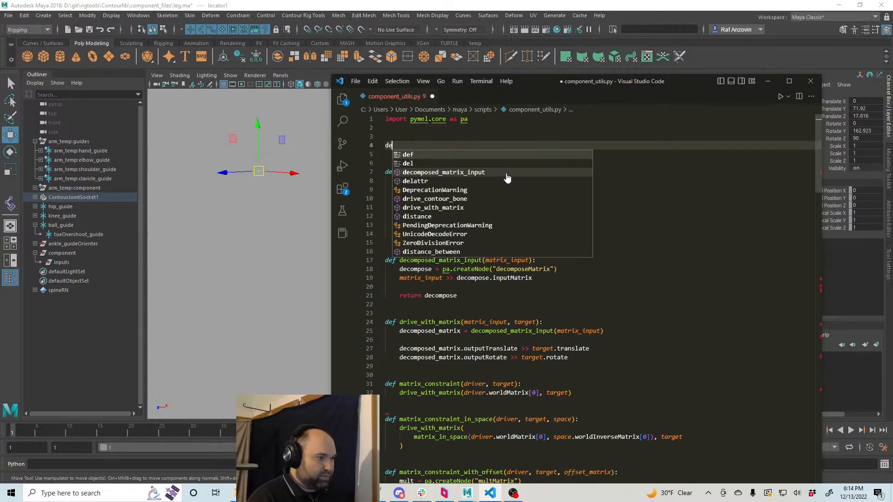
{"action": "type", "text": "f invert_"}
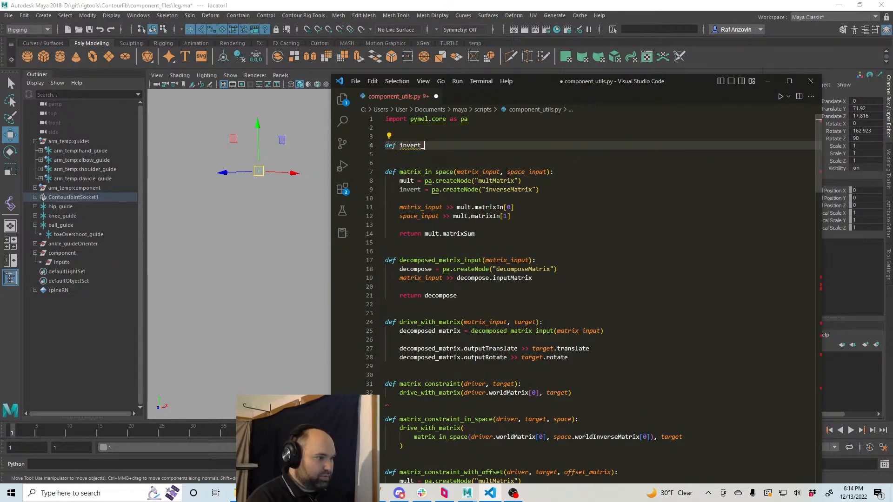
{"action": "type", "text": "matrix("}
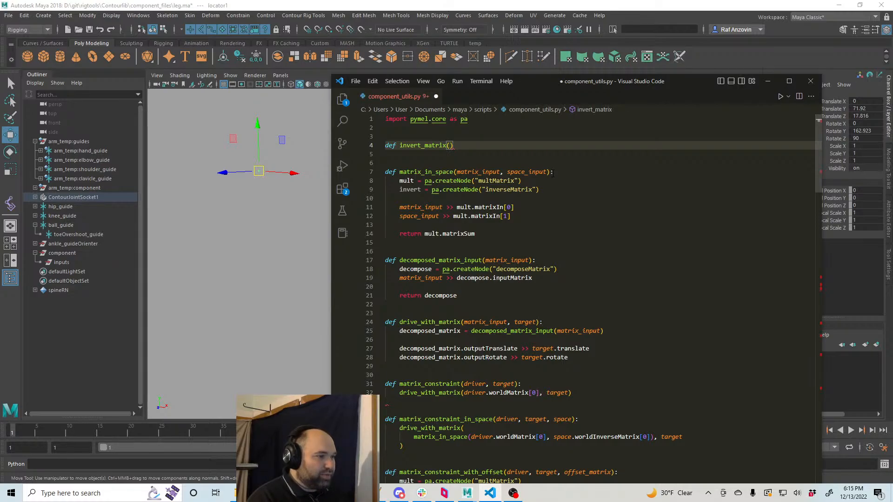
{"action": "type", "text": "matrix_inp"}
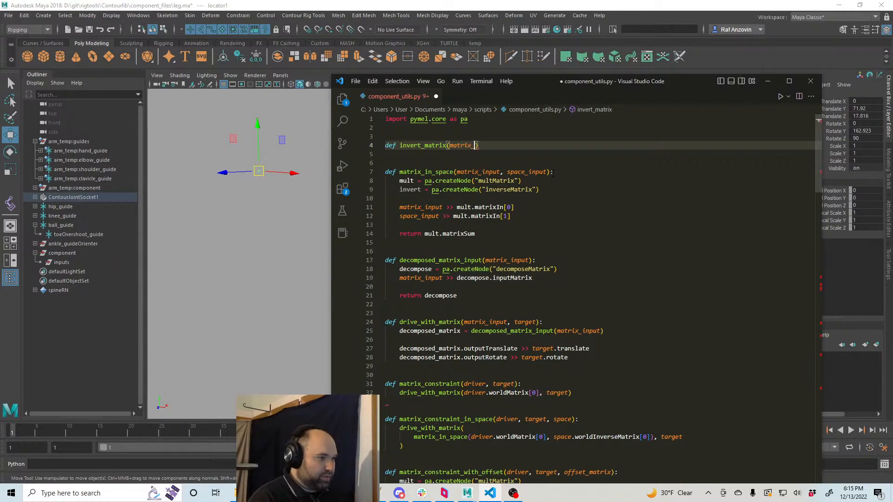
{"action": "type", "text": "ut):"}
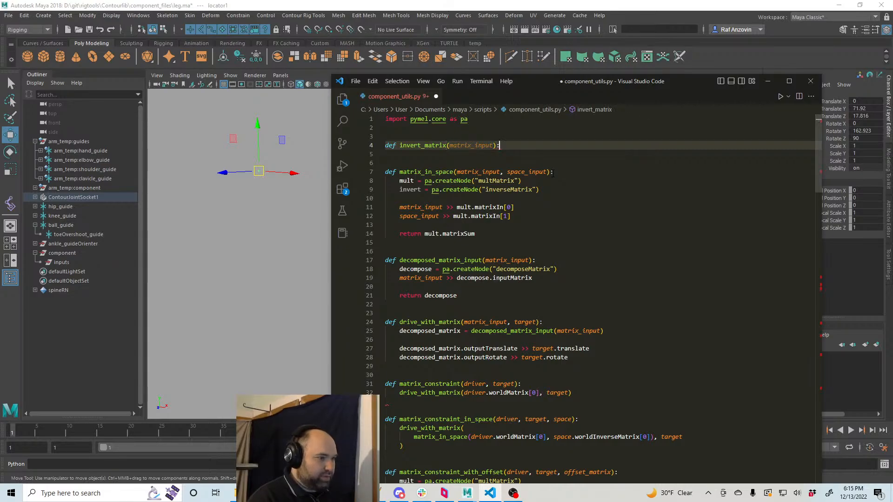
{"action": "key", "text": "Return"}
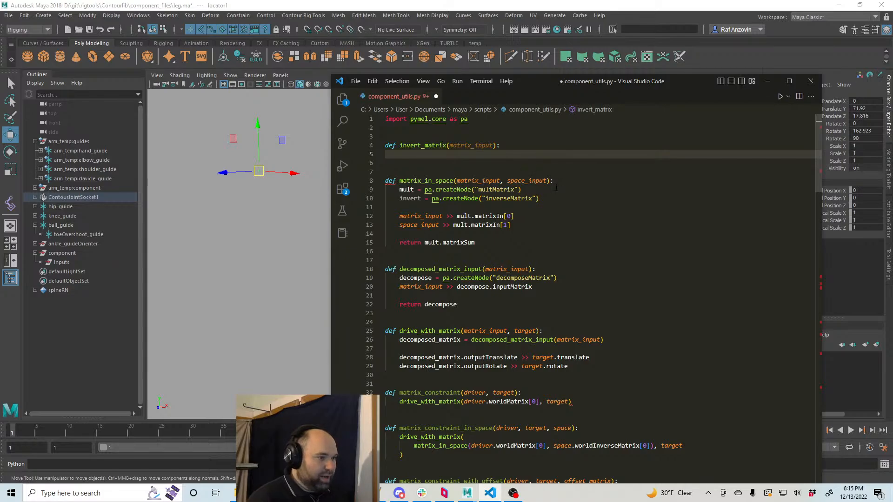
- Move the invert = pa.createNode("inverseMatrix") line from matrix_in_space into invert_matrix and indent it as the function's first body line
{"action": "left_click_drag", "start_coordinate": [540, 198], "coordinate": [378, 200]}
{"action": "key", "text": "ctrl+c"}
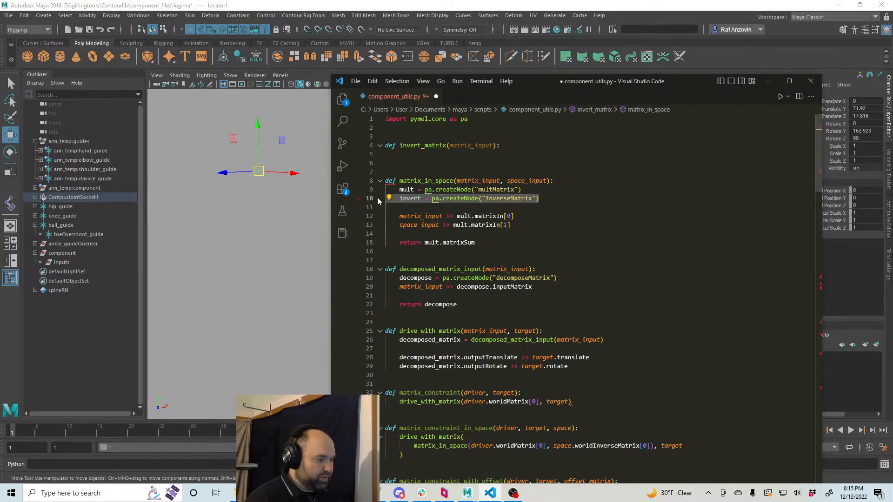
{"action": "key", "text": "BackSpace"}
{"action": "key", "text": "BackSpace"}
{"action": "left_click", "coordinate": [487, 155]}
{"action": "key", "text": "ctrl+v"}
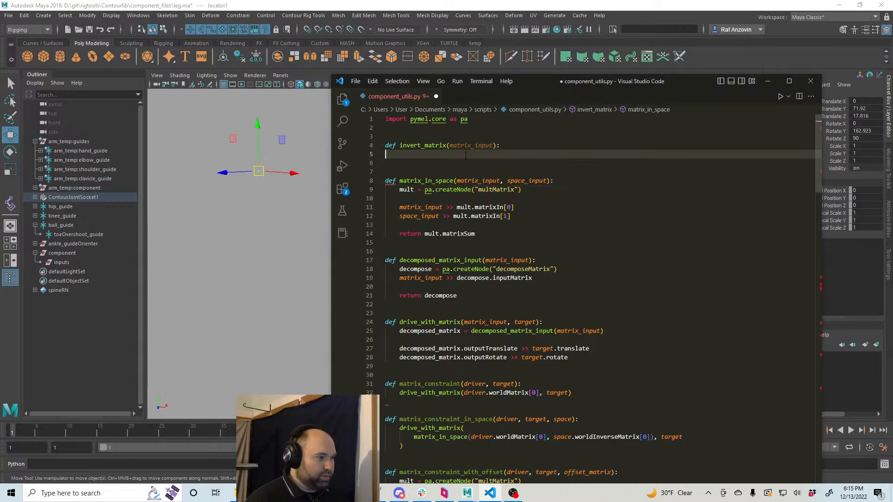
{"action": "key", "text": "Home"}
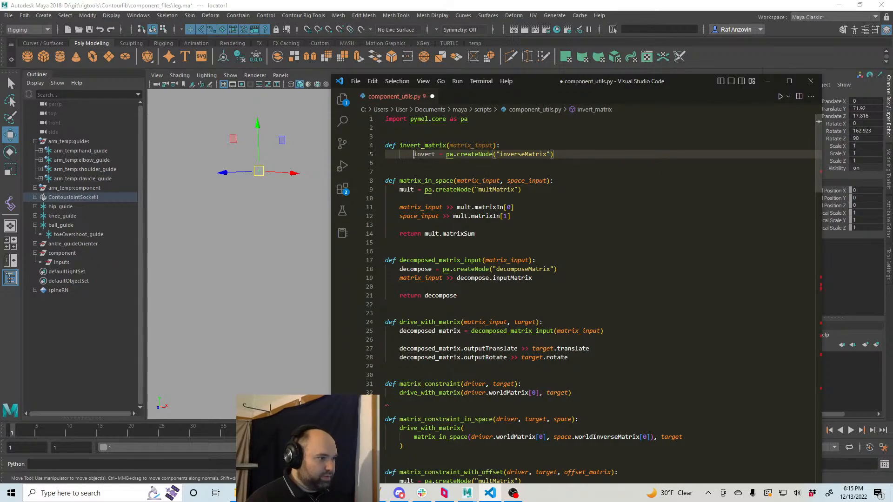
{"action": "key", "text": "BackSpace"}
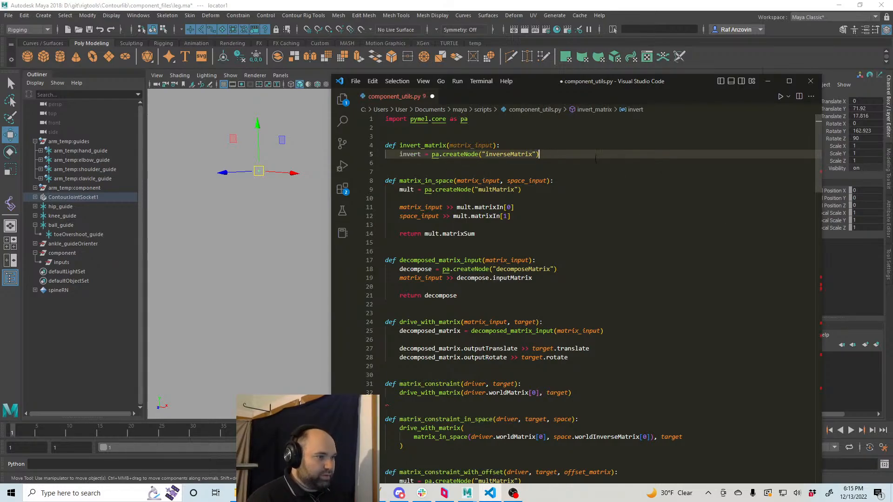
- Add matrix_input >> invert.matrixIn to invert_matrix, leaving one blank line below the createNode line
{"action": "key", "text": "Return"}
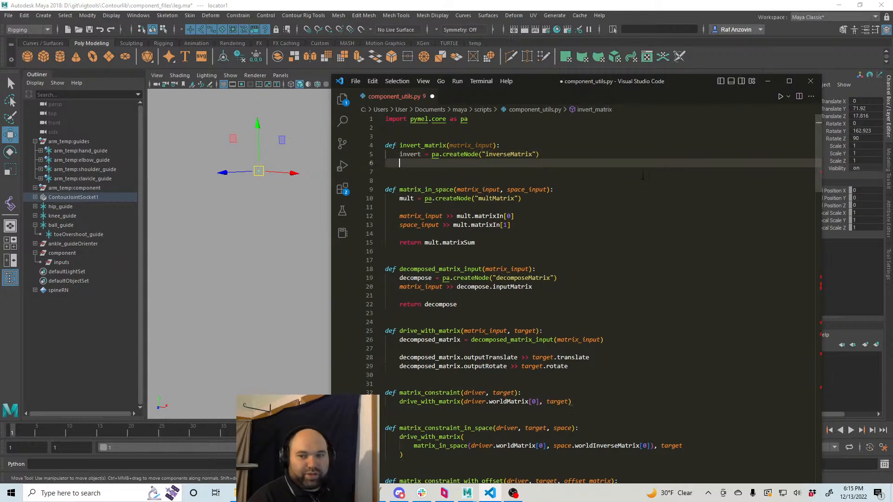
{"action": "scroll", "coordinate": [631, 182], "scroll_direction": "down", "scroll_amount": 15}
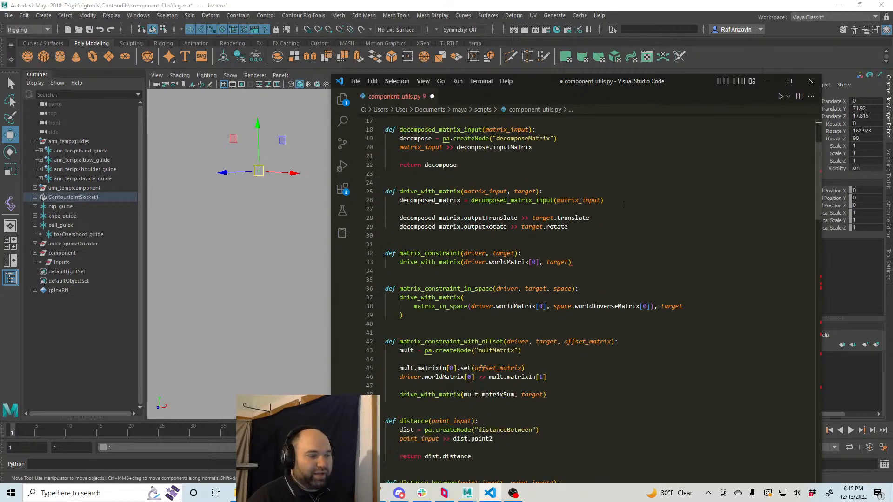
{"action": "scroll", "coordinate": [607, 330], "scroll_direction": "down", "scroll_amount": 2}
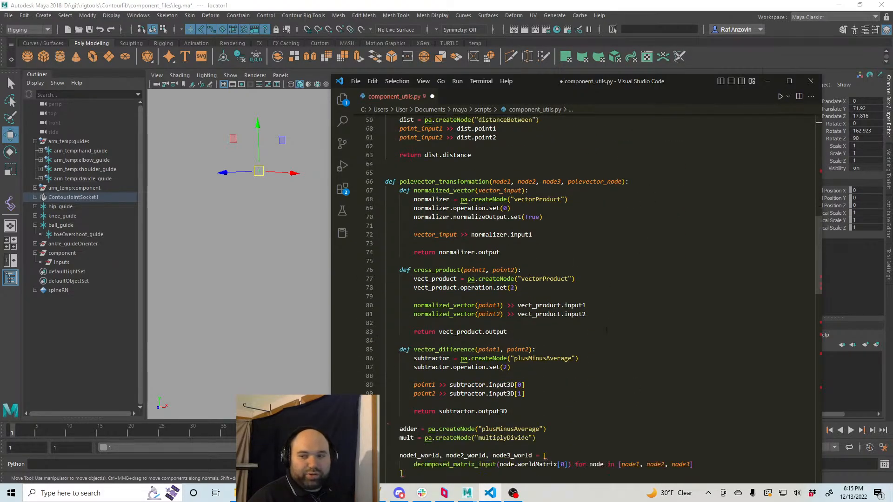
{"action": "scroll", "coordinate": [586, 383], "scroll_direction": "down", "scroll_amount": 7}
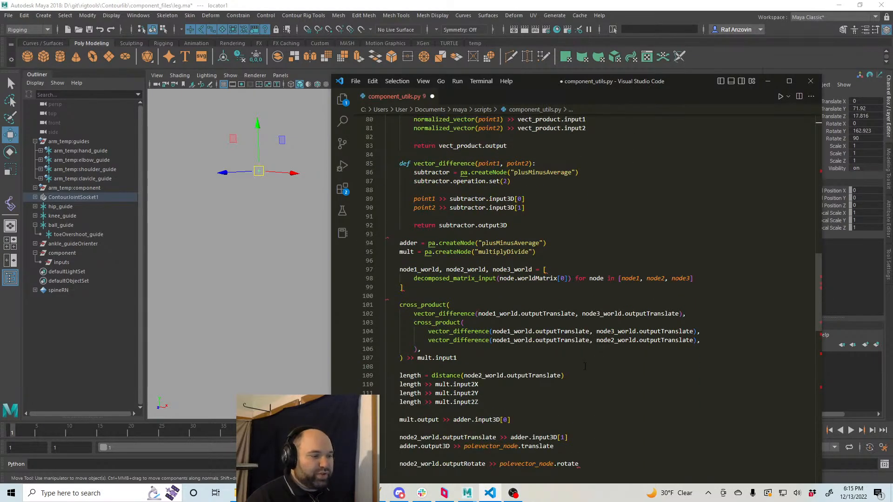
{"action": "scroll", "coordinate": [585, 367], "scroll_direction": "up", "scroll_amount": 20}
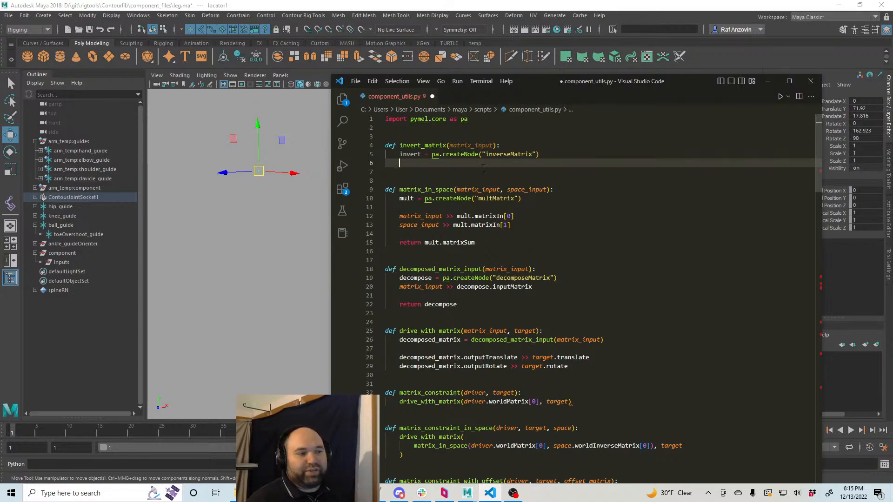
{"action": "key", "text": "Return"}
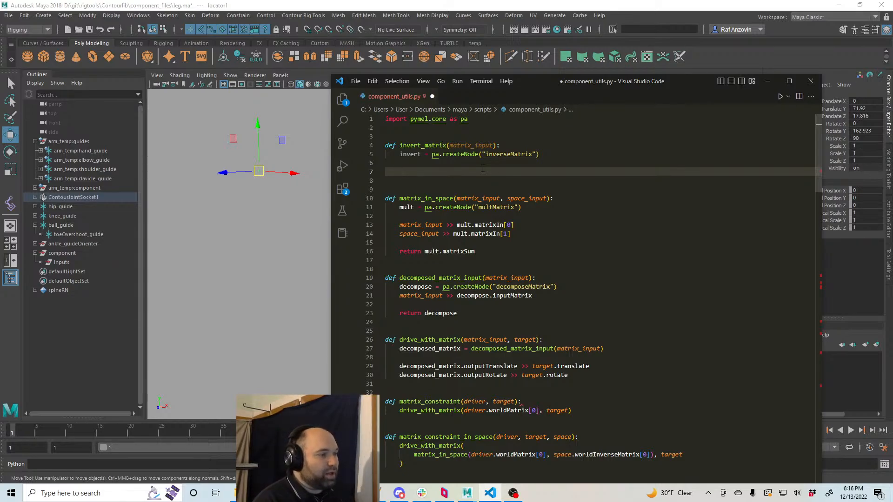
{"action": "type", "text": "matrix_inp"}
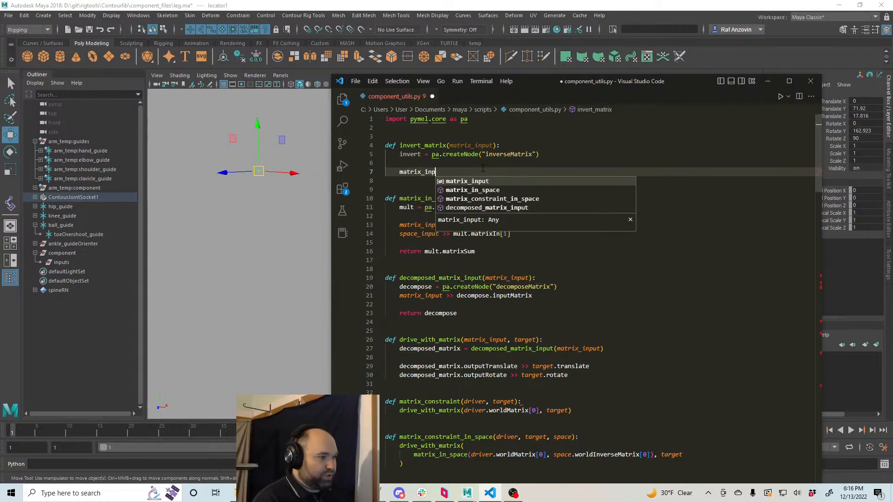
{"action": "key", "text": "Tab"}
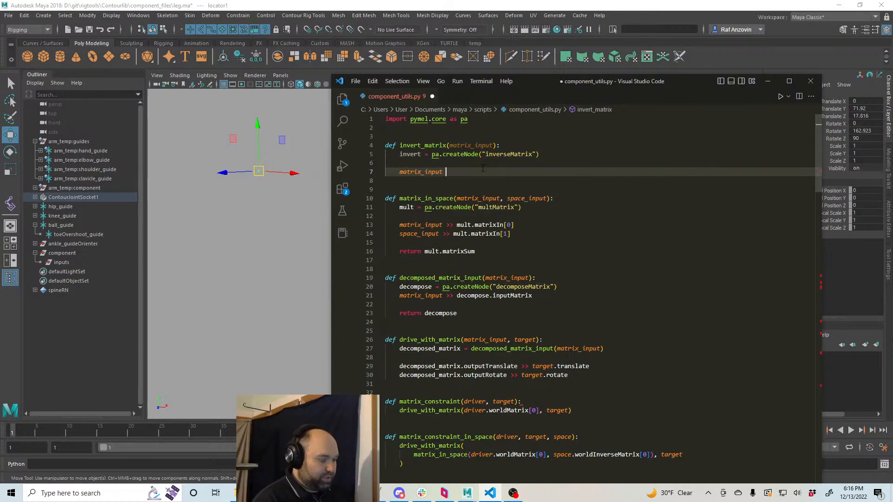
{"action": "type", "text": ">>"}
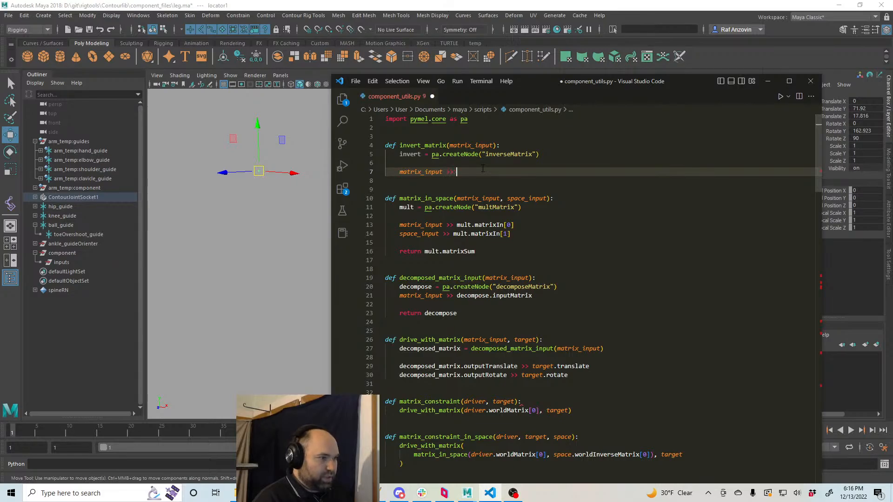
{"action": "type", "text": " inver"}
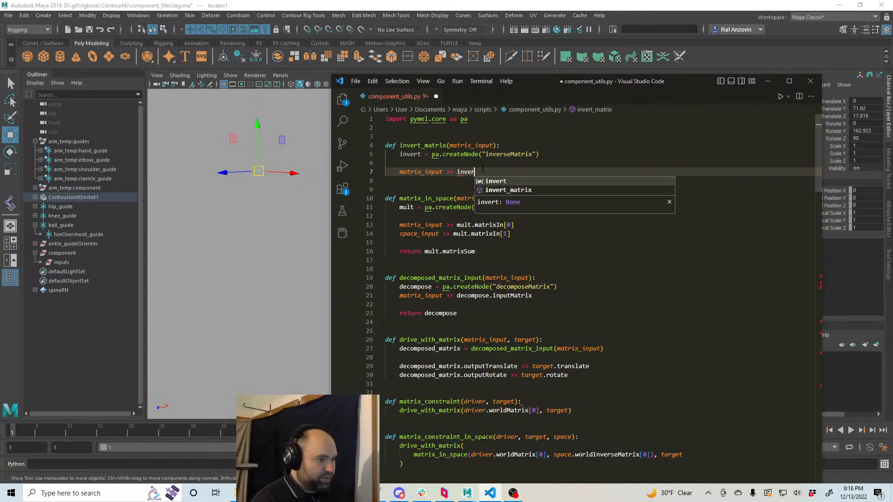
{"action": "type", "text": "t.m"}
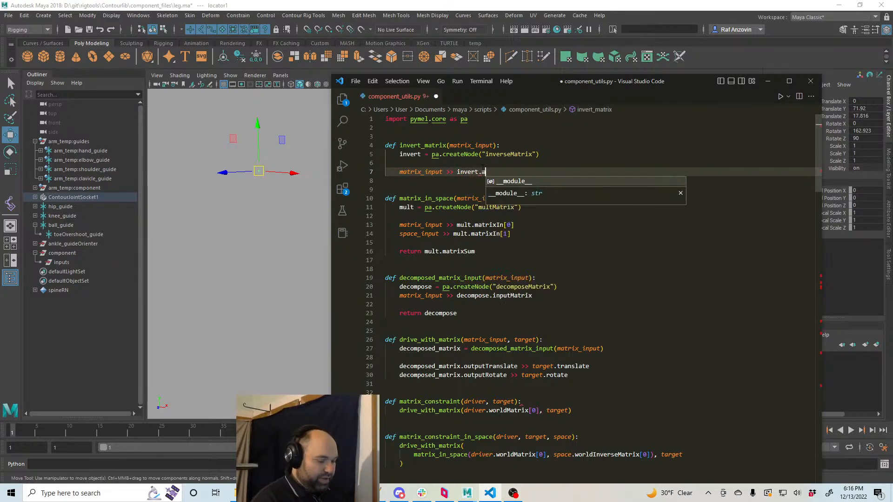
{"action": "type", "text": "atrixIN"}
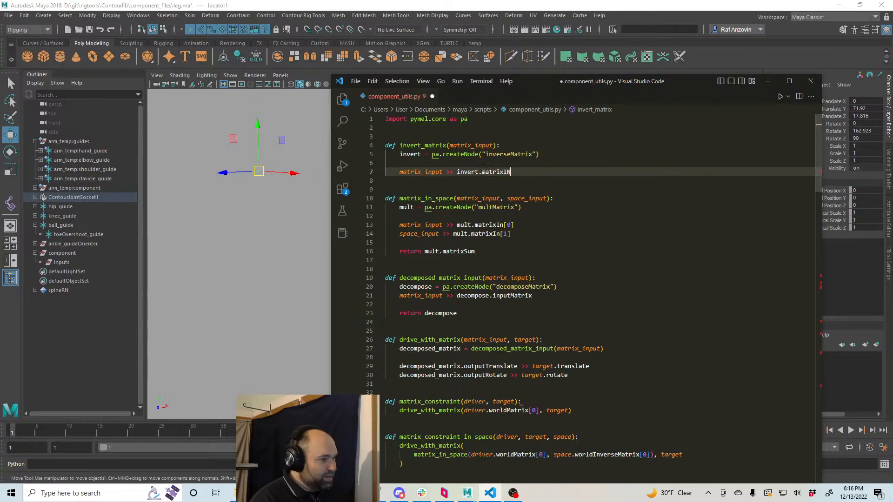
{"action": "key", "text": "BackSpace"}
{"action": "type", "text": "n"}
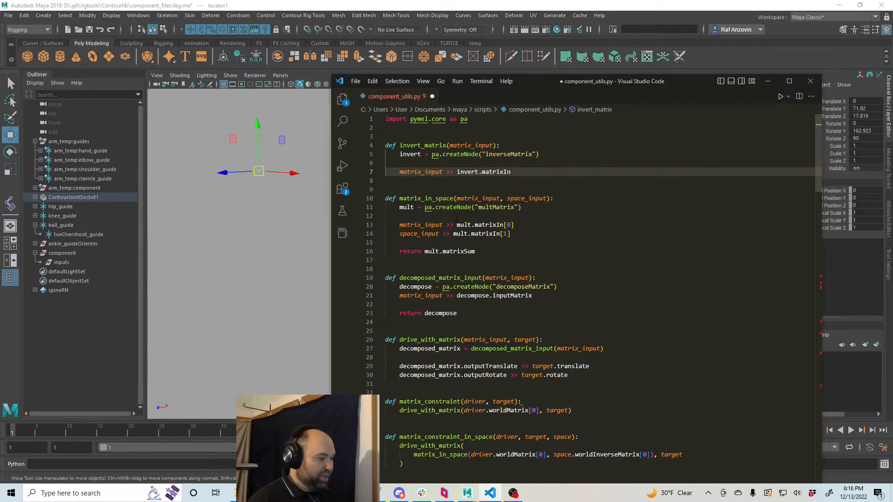
- Switch to Maya, create an inverseMatrix node in the Node Editor and expand its attribute display to check the attribute names
{"action": "key", "text": "alt+Tab"}
{"action": "left_click", "coordinate": [445, 241]}
{"action": "key", "text": "Tab"}
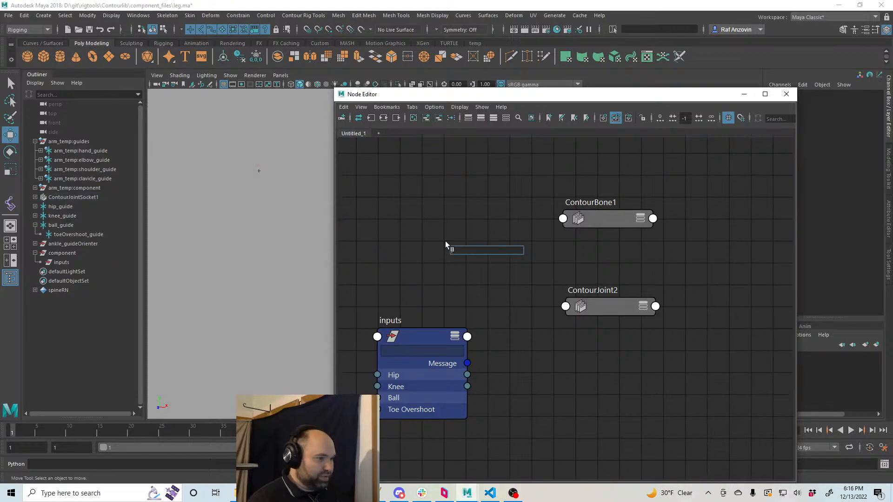
{"action": "type", "text": "inver"}
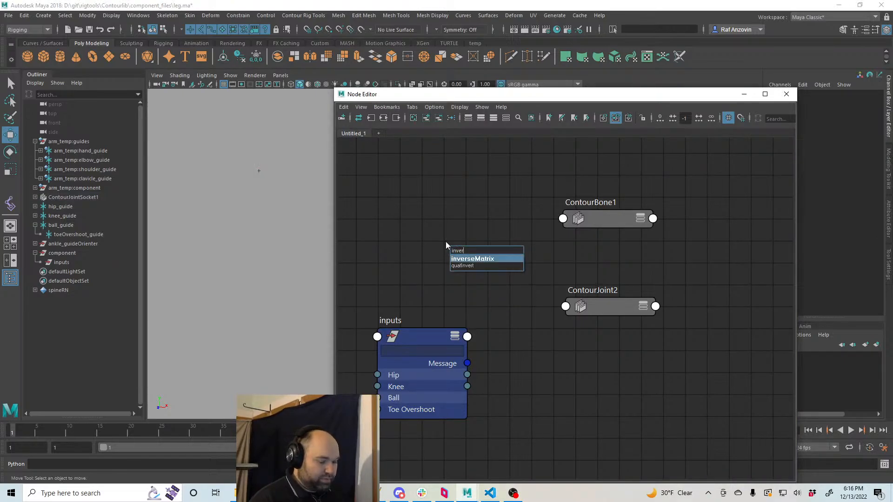
{"action": "key", "text": "Return"}
{"action": "left_click", "coordinate": [529, 259]}
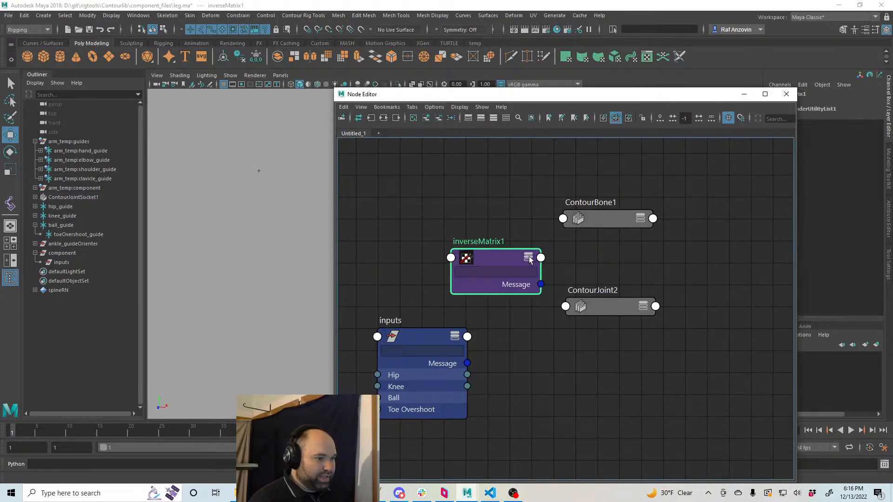
- Expand the inverseMatrix node's attribute display and show its attributes in the Attribute Editor to check the input and output matrix names
{"action": "left_click", "coordinate": [529, 258]}
{"action": "left_click_drag", "start_coordinate": [512, 266], "coordinate": [505, 240]}
{"action": "left_click_drag", "start_coordinate": [579, 94], "coordinate": [400, 90]}
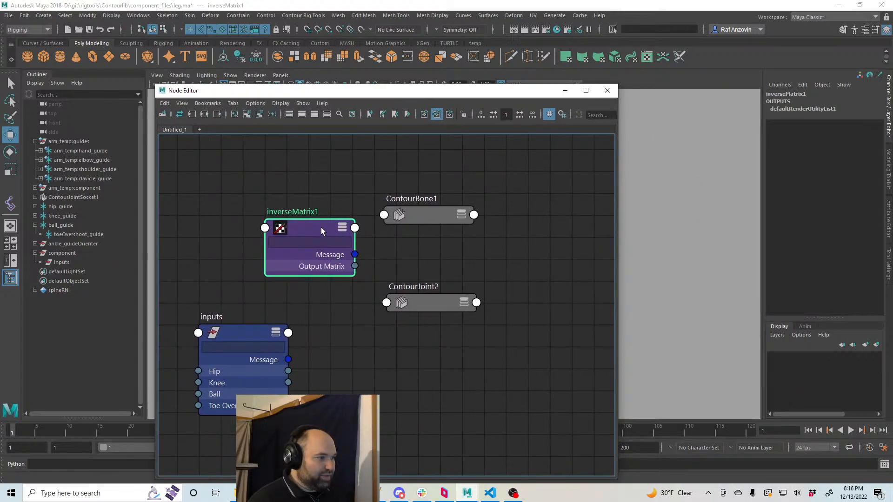
{"action": "left_click_drag", "start_coordinate": [321, 231], "coordinate": [331, 224]}
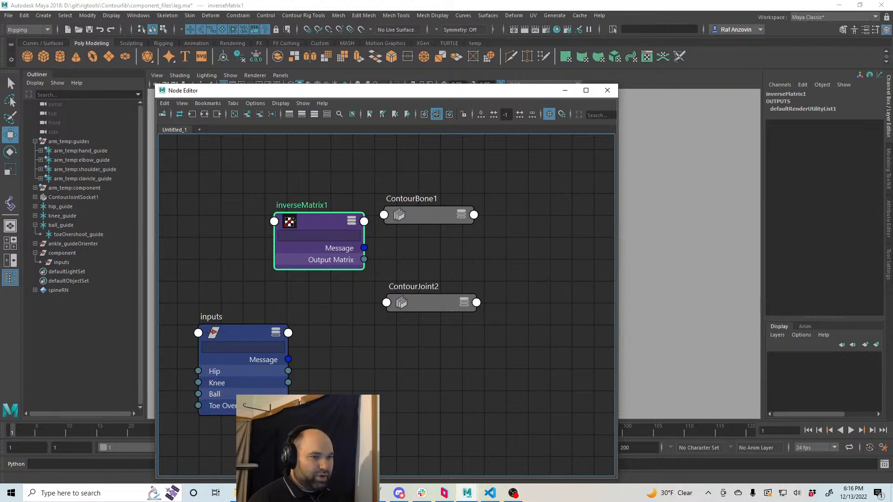
{"action": "key", "text": "ctrl+a"}
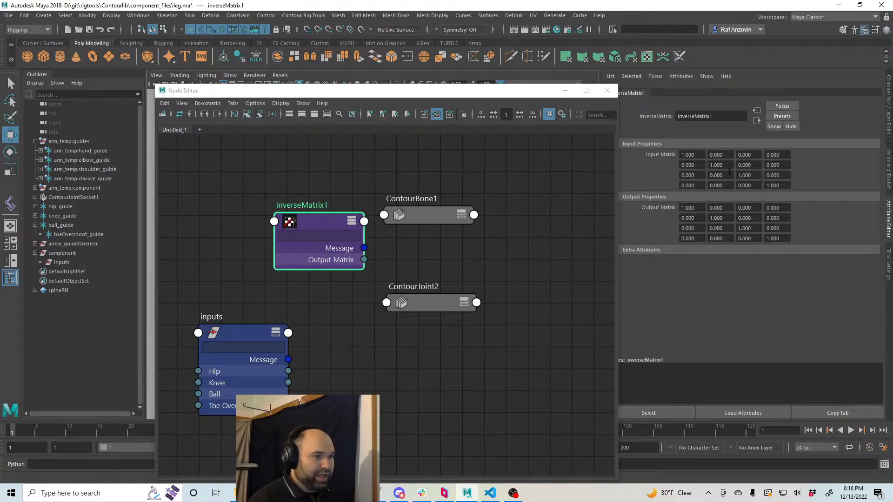
- Switch to Visual Studio Code and change invert.matrixIn to invert.inputMatrix in the invert_matrix function
{"action": "left_click", "coordinate": [490, 493]}
{"action": "left_click_drag", "start_coordinate": [511, 172], "coordinate": [482, 172]}
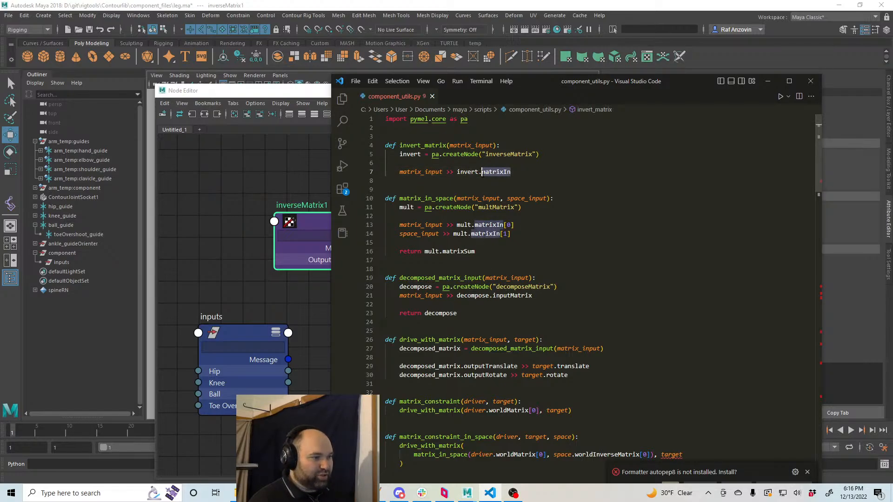
{"action": "type", "text": "inputMa"}
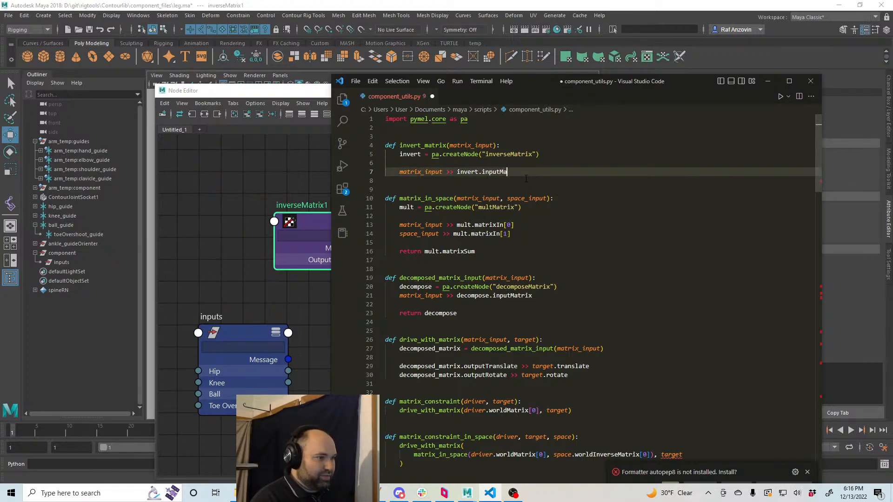
{"action": "type", "text": "trix"}
- Add return invert.outputMatrix at the end of invert_matrix, separated from the connection line by one blank line
{"action": "key", "text": "Return"}
{"action": "key", "text": "Return"}
{"action": "type", "text": "return"}
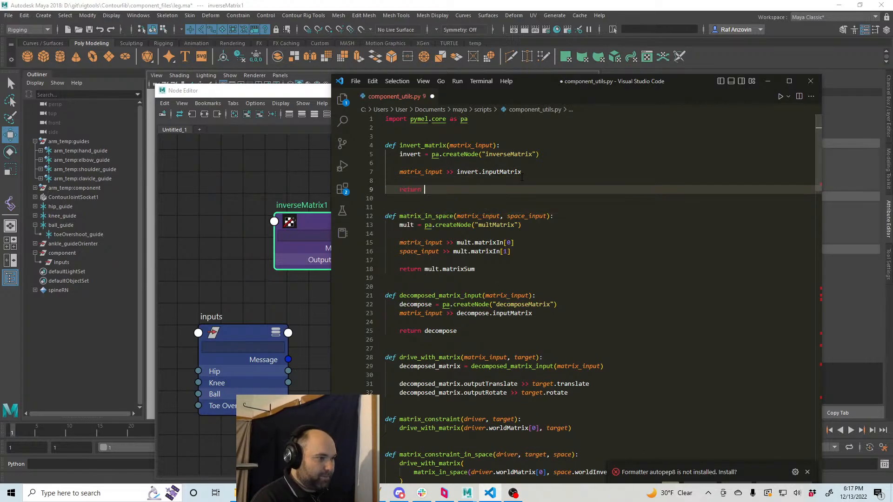
{"action": "type", "text": " i"}
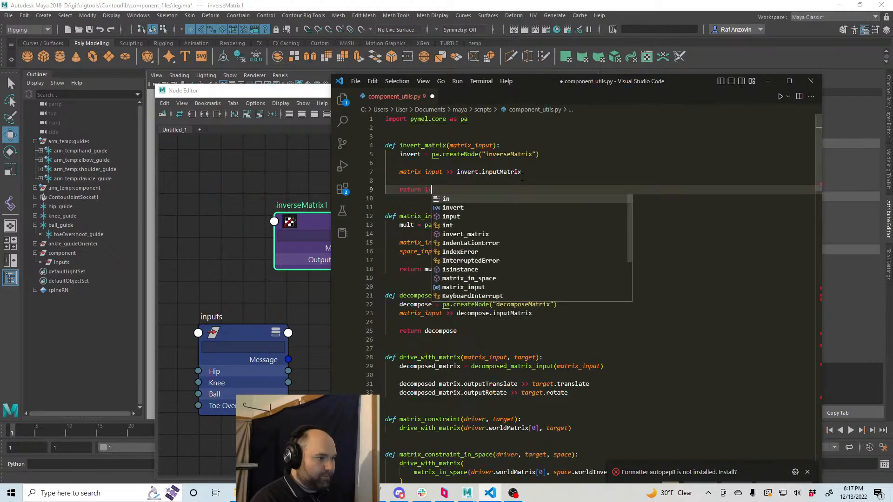
{"action": "type", "text": "nvert.outputMatrix"}
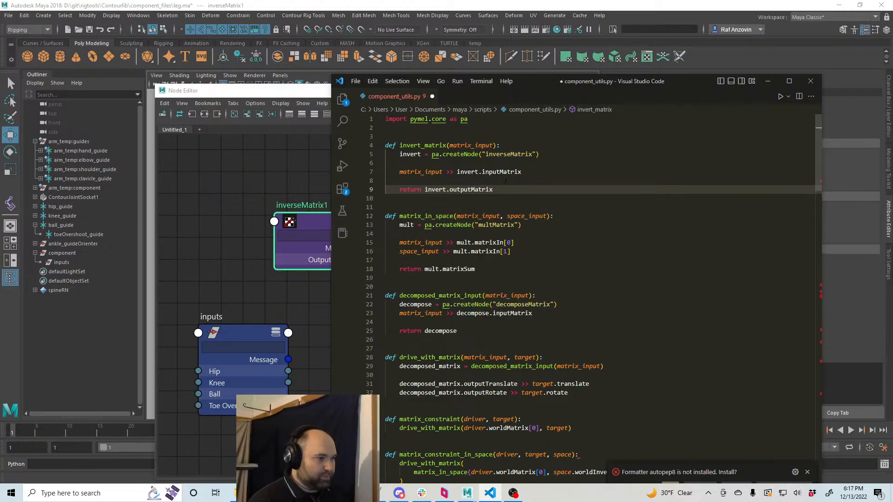
- Remove the blank line between the createNode and connection lines in invert_matrix and save component_utils.py
{"action": "left_click", "coordinate": [501, 163]}
{"action": "key", "text": "BackSpace"}
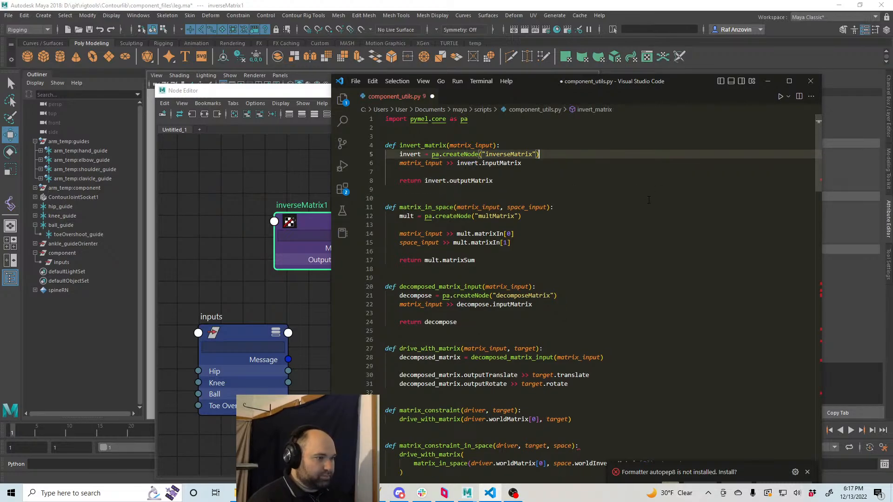
{"action": "left_click", "coordinate": [496, 180]}
{"action": "key", "text": "ctrl+s"}
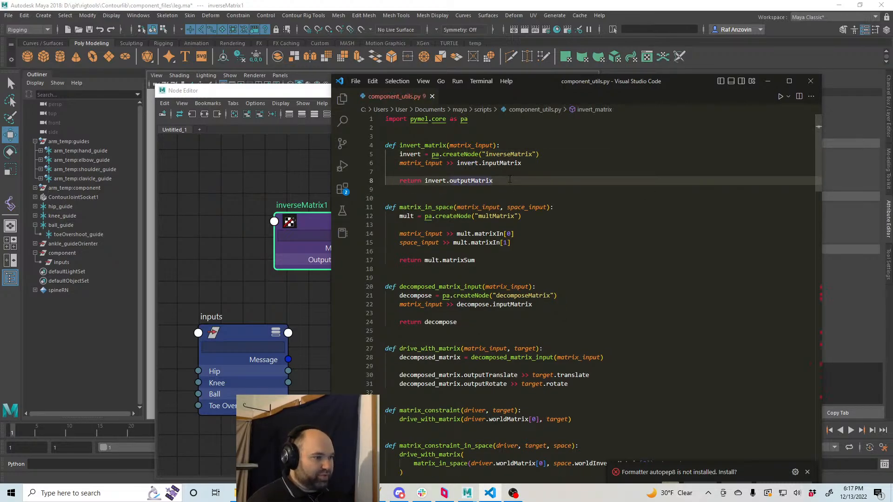
- Switch to Maya and delete the test inverseMatrix node from the Node Editor
{"action": "left_click_drag", "start_coordinate": [554, 79], "coordinate": [325, 145]}
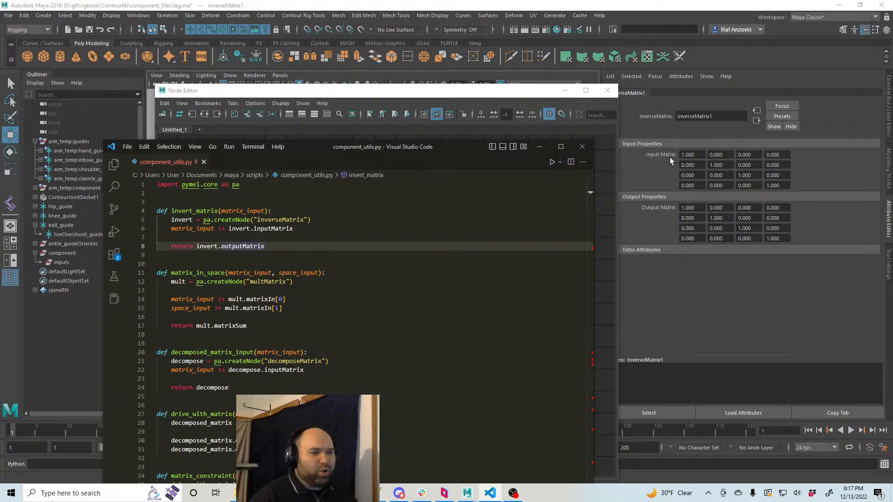
{"action": "left_click", "coordinate": [682, 76]}
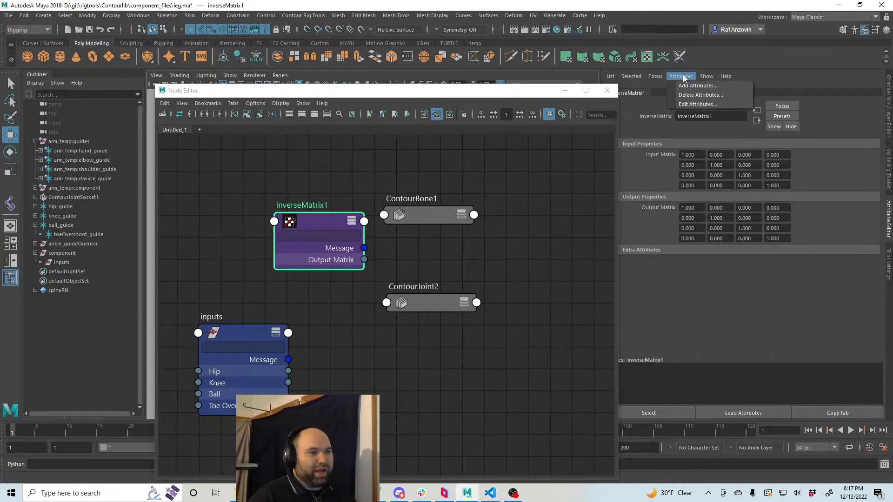
{"action": "left_click_drag", "start_coordinate": [438, 91], "coordinate": [446, 94]}
{"action": "left_click_drag", "start_coordinate": [462, 85], "coordinate": [464, 85]}
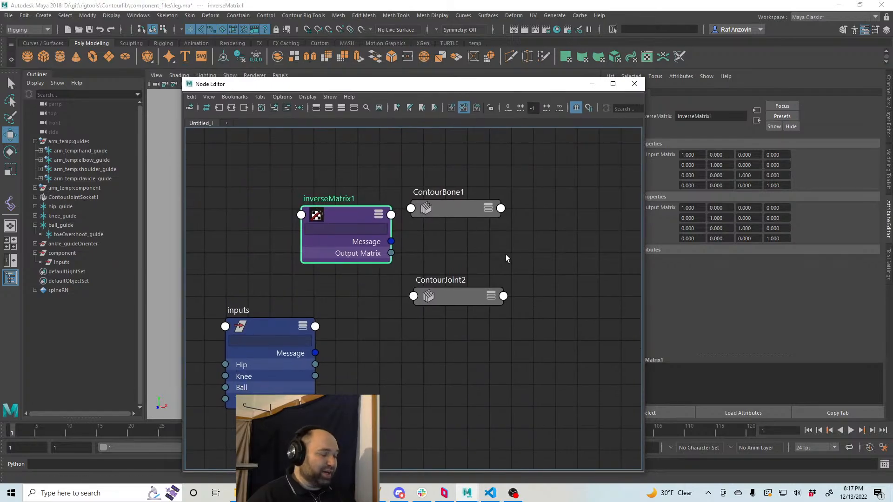
{"action": "left_click", "coordinate": [398, 242]}
{"action": "left_click", "coordinate": [386, 235]}
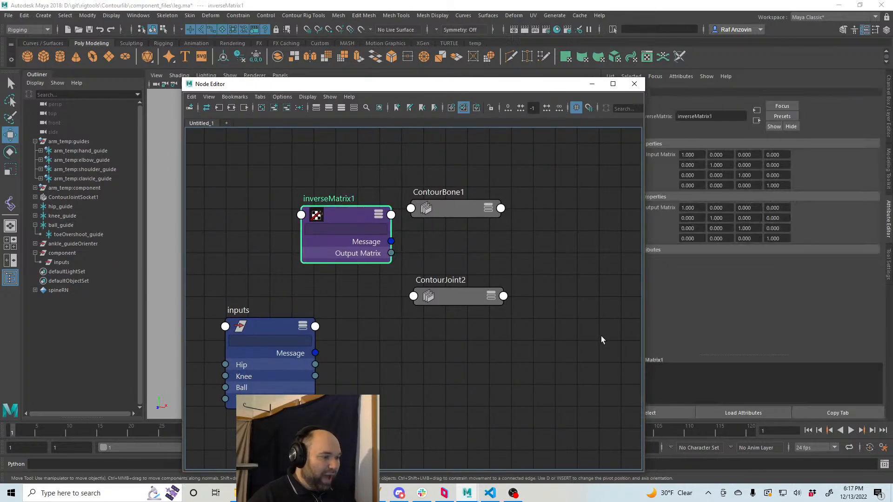
{"action": "key", "text": "Delete"}
- Switch to Visual Studio Code, wrap space_input in an invert_matrix() call on the mult.matrixIn[1] line of matrix_in_space, and save the file
{"action": "left_click", "coordinate": [490, 493]}
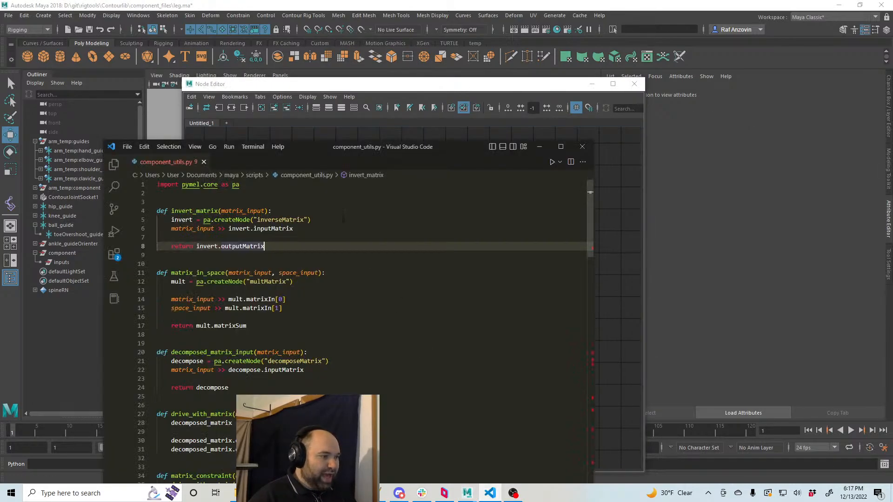
{"action": "left_click_drag", "start_coordinate": [454, 147], "coordinate": [584, 57]}
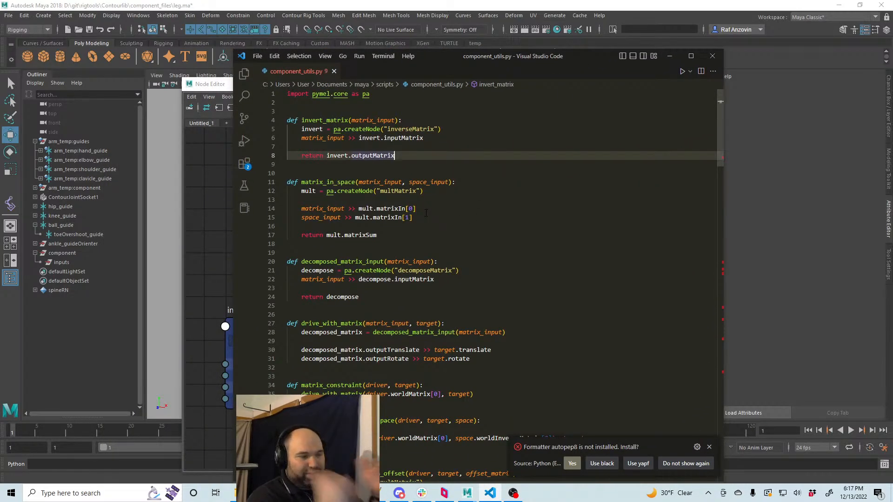
{"action": "left_click", "coordinate": [341, 217]}
{"action": "double_click", "coordinate": [326, 218]}
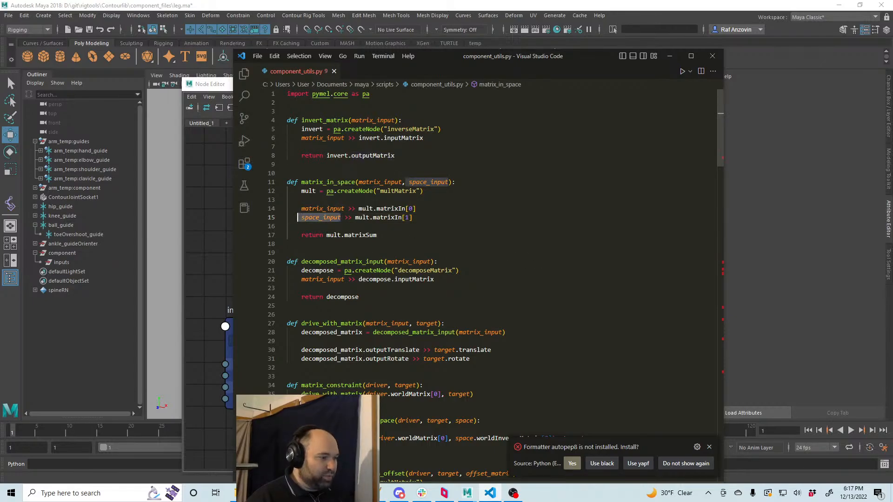
{"action": "left_click", "coordinate": [333, 226]}
{"action": "double_click", "coordinate": [304, 217]}
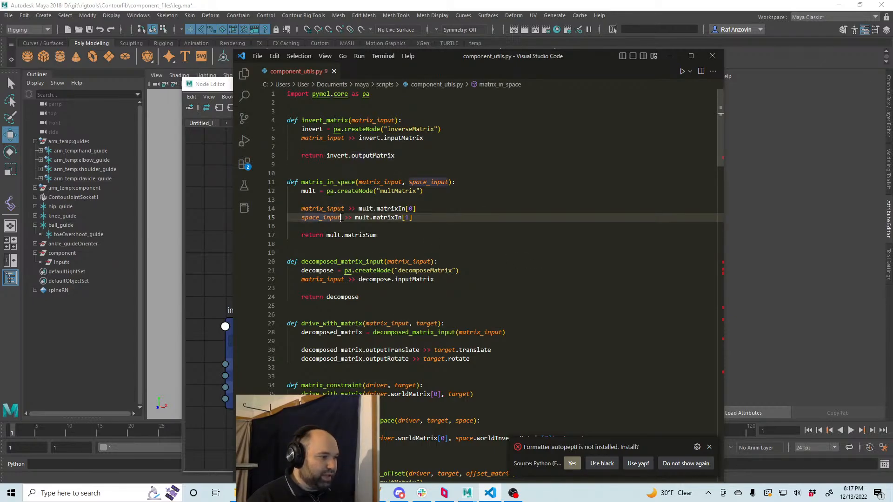
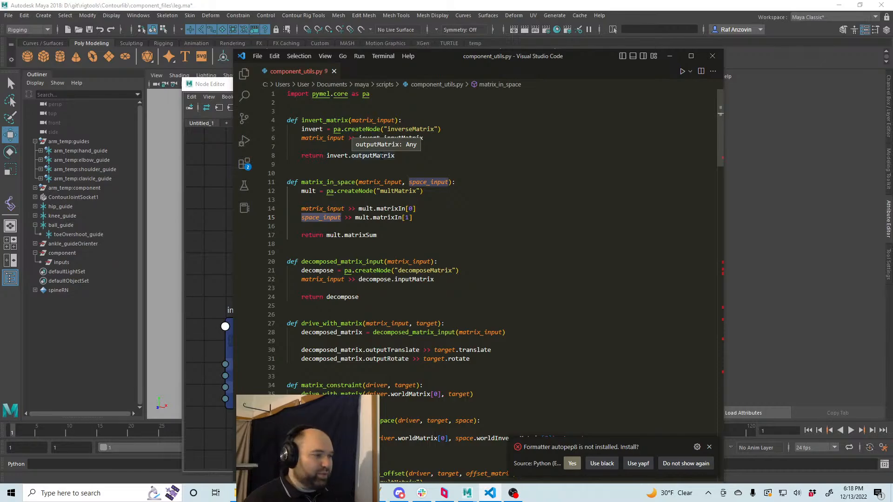
{"action": "left_click", "coordinate": [349, 217]}
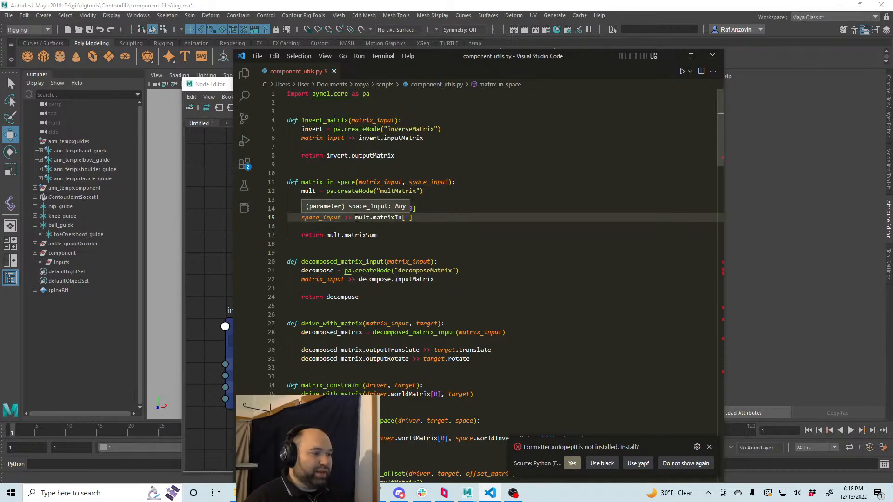
{"action": "left_click_drag", "start_coordinate": [341, 217], "coordinate": [301, 218]}
{"action": "type", "text": "("}
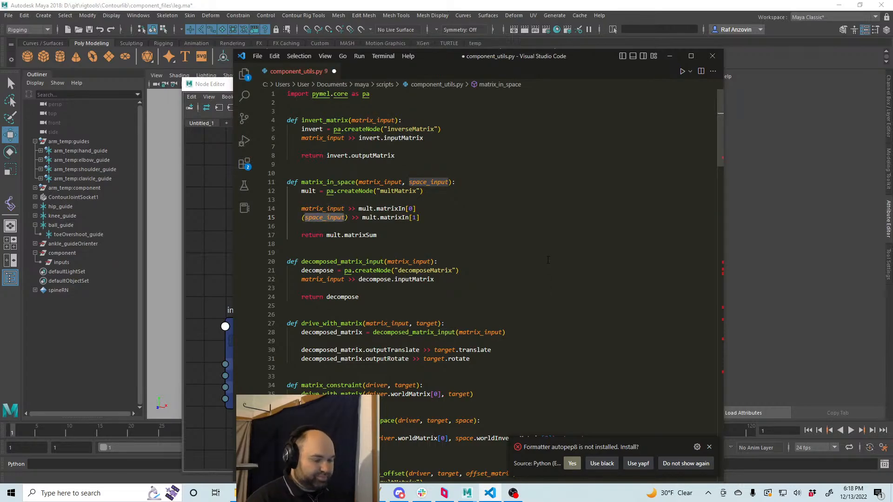
{"action": "key", "text": "Home"}
{"action": "type", "text": "invert_matrix"}
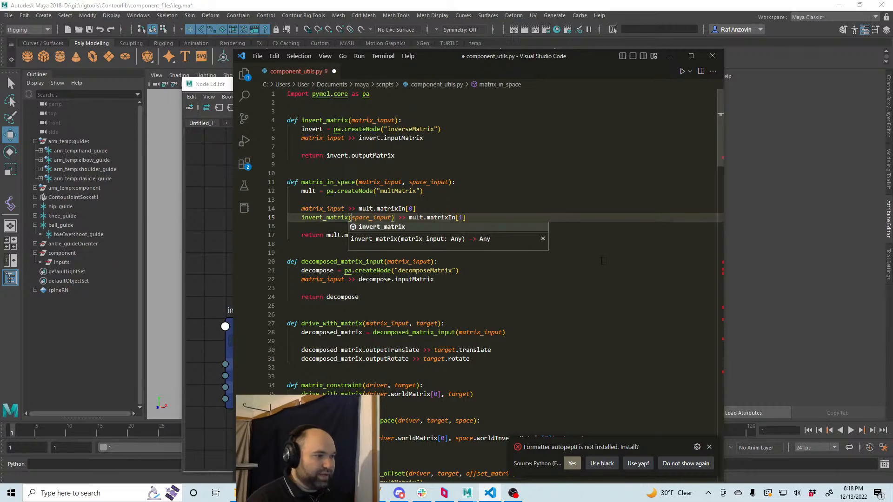
{"action": "left_click", "coordinate": [289, 164]}
{"action": "key", "text": "ctrl+s"}
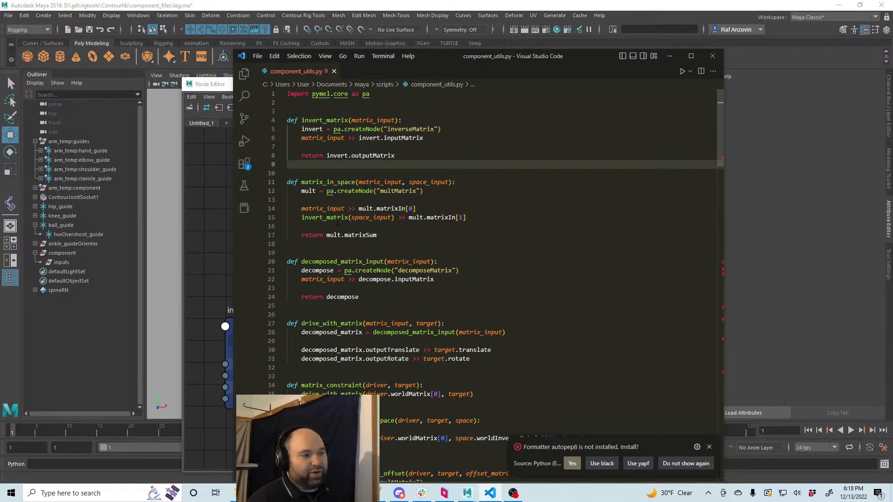
- Switch to Maya and run reload(cutils) in the Python command line
{"action": "left_click", "coordinate": [466, 210]}
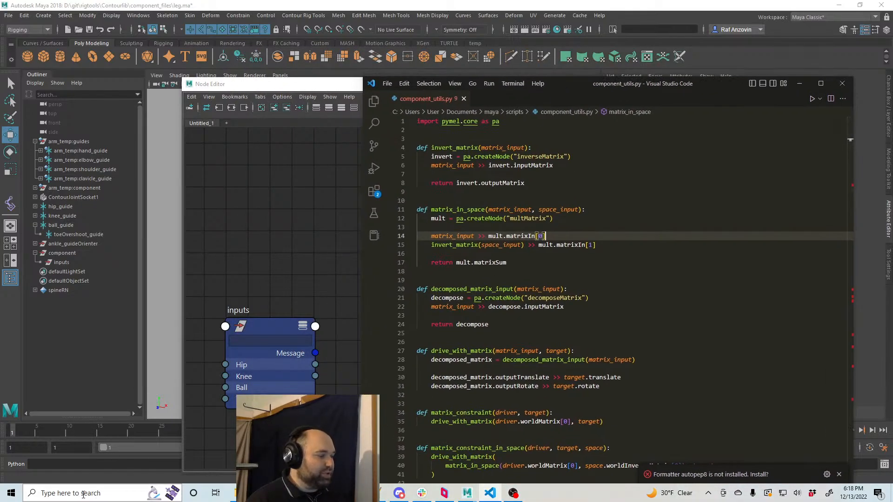
{"action": "left_click", "coordinate": [95, 468]}
{"action": "type", "text": "reload"}
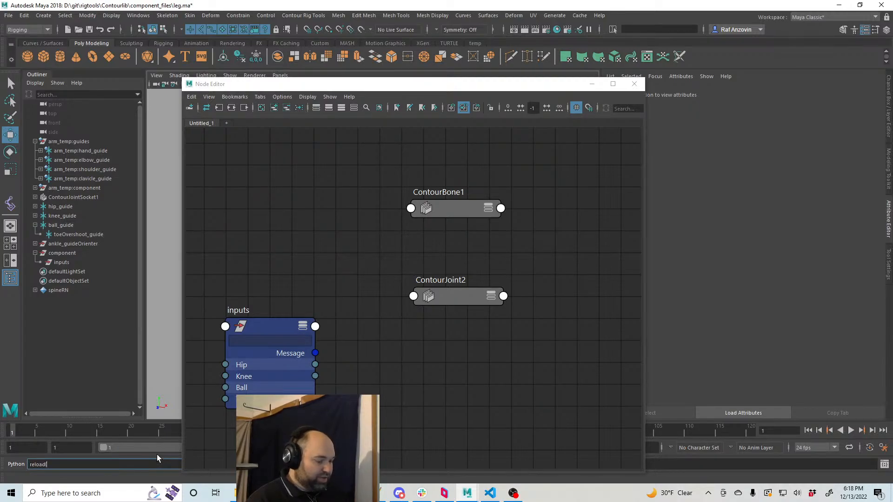
{"action": "type", "text": "("}
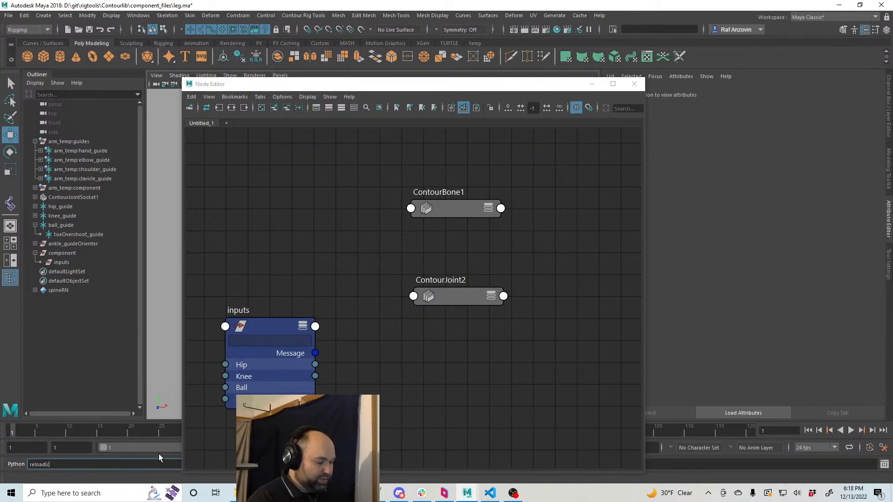
{"action": "type", "text": "cutil)"}
{"action": "key", "text": "Return"}
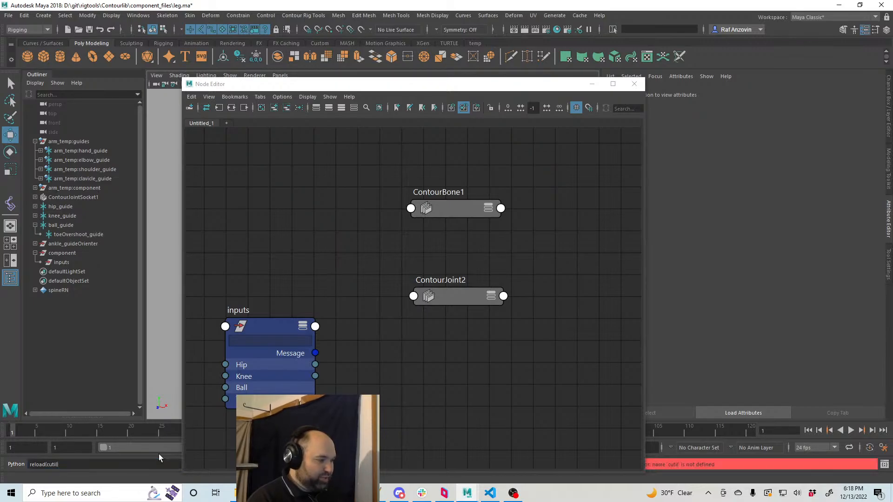
{"action": "left_click", "coordinate": [71, 468]}
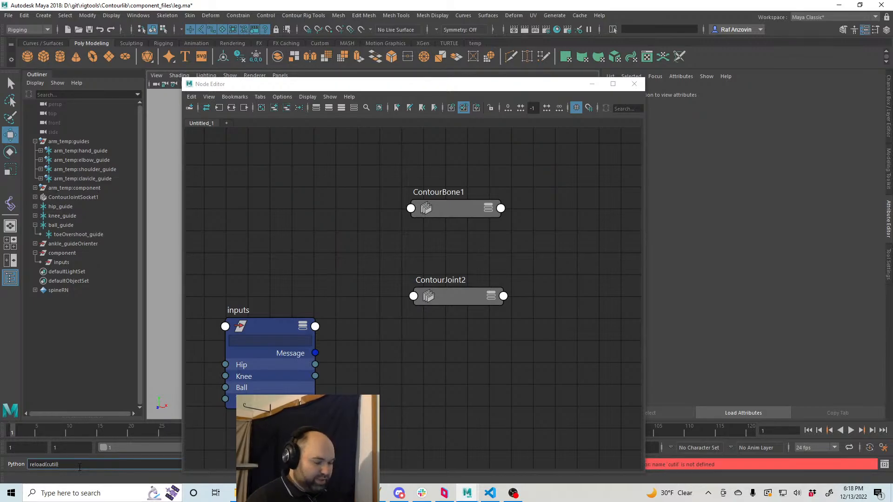
{"action": "type", "text": "s"}
{"action": "key", "text": "Return"}
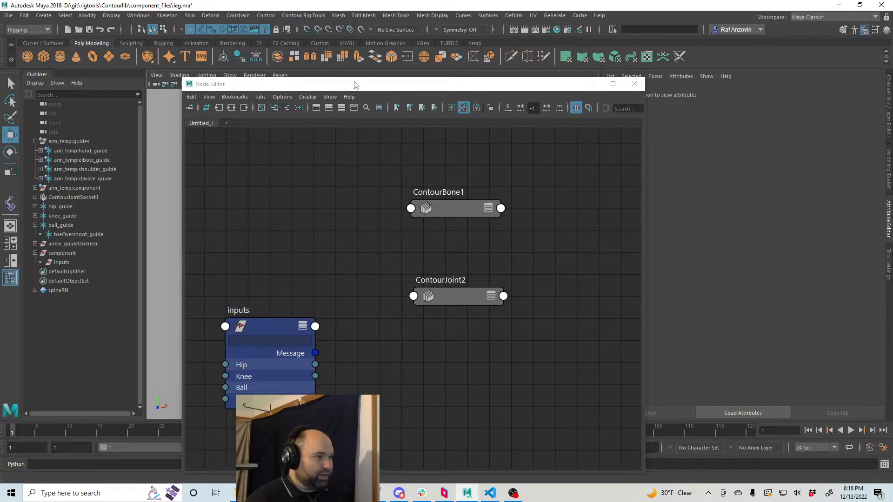
- Uncover the viewport and run cutils.drive_with_matrix in the Python command line, driving the locator with cutils.matrix_in_space(inputs.knee, inputs.hip)
{"action": "left_click_drag", "start_coordinate": [356, 88], "coordinate": [553, 59]}
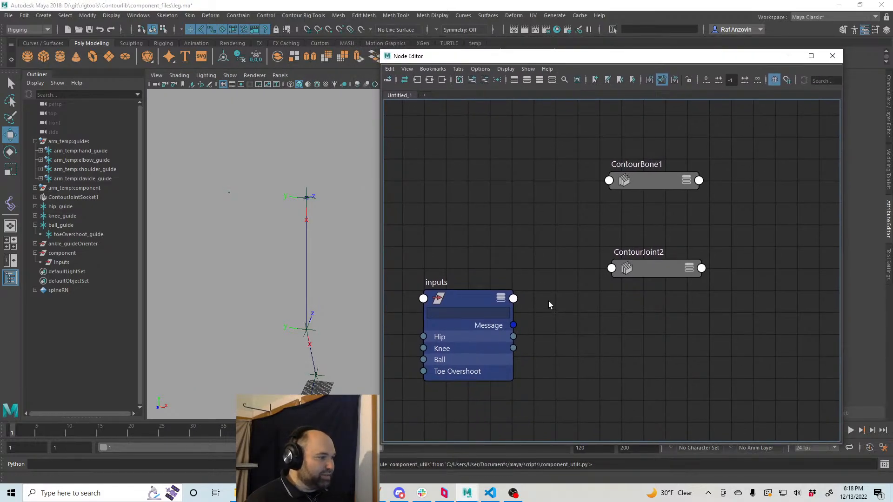
{"action": "left_click_drag", "start_coordinate": [246, 178], "coordinate": [215, 205]}
{"action": "left_click", "coordinate": [182, 463]}
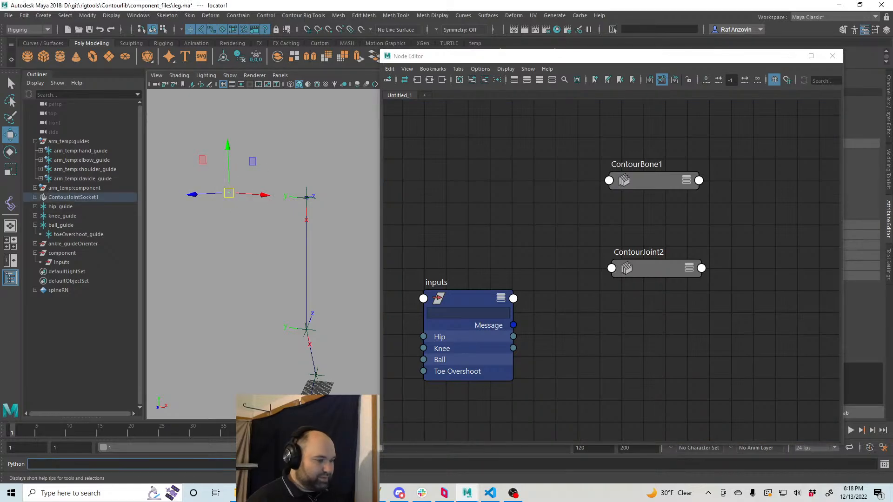
{"action": "left_click", "coordinate": [239, 361]}
{"action": "left_click", "coordinate": [219, 461]}
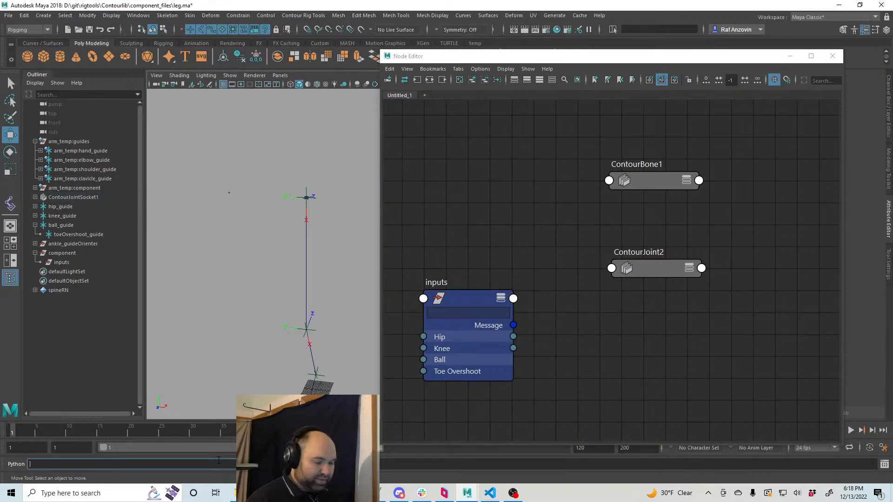
{"action": "key", "text": "ctrl+v"}
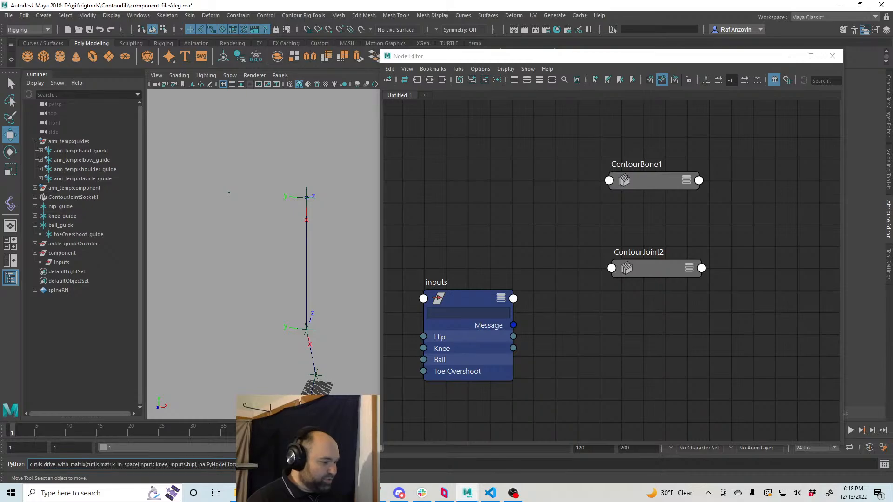
{"action": "key", "text": "Return"}
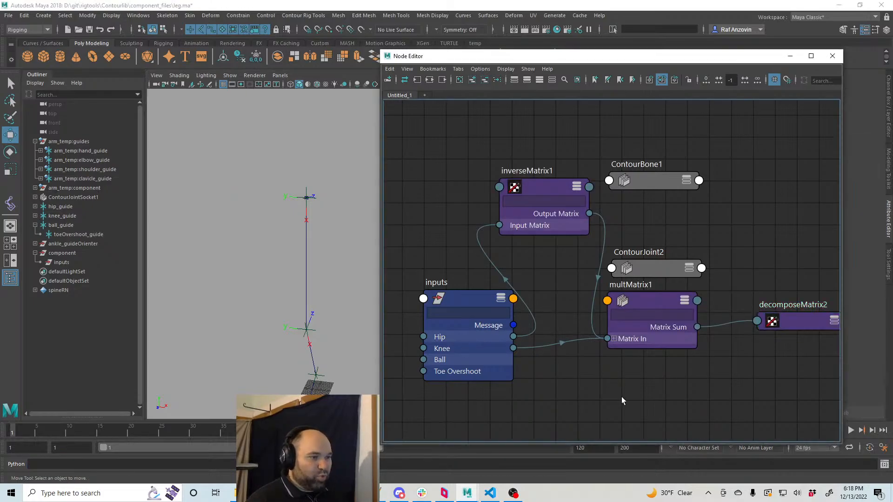
- Spread out the inputs and inverseMatrix nodes in the Node Editor and expand the multMatrix node's Matrix In entries
{"action": "middle_click_drag", "start_coordinate": [559, 296], "coordinate": [576, 293]}
{"action": "scroll", "coordinate": [575, 293], "scroll_direction": "down", "scroll_amount": 1}
{"action": "left_click_drag", "start_coordinate": [513, 294], "coordinate": [440, 290]}
{"action": "left_click_drag", "start_coordinate": [558, 190], "coordinate": [542, 234]}
{"action": "middle_click_drag", "start_coordinate": [595, 300], "coordinate": [576, 273]}
{"action": "left_click", "coordinate": [610, 304]}
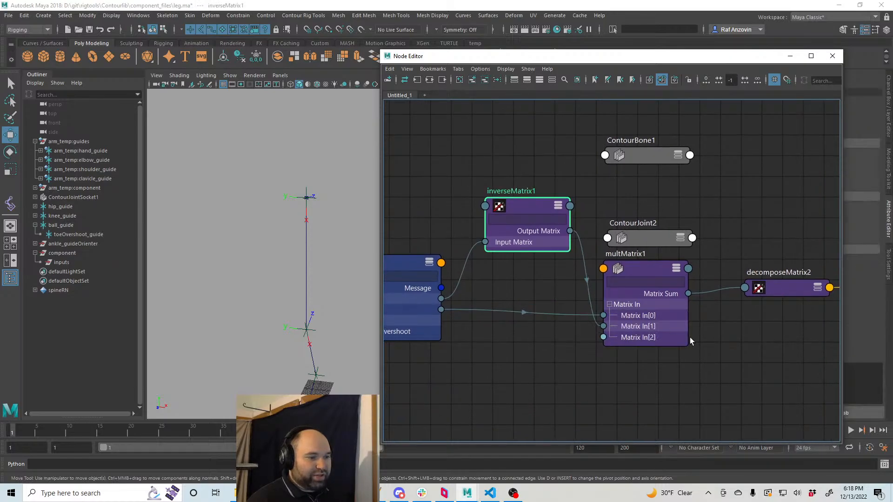
- Move inverseMatrix1 below the inputs-to-multMatrix1 connection and trace the node chain through decomposeMatrix2 to locator1
{"action": "left_click_drag", "start_coordinate": [529, 202], "coordinate": [528, 348]}
{"action": "middle_click_drag", "start_coordinate": [612, 372], "coordinate": [613, 340]}
{"action": "scroll", "coordinate": [634, 342], "scroll_direction": "down", "scroll_amount": 5}
{"action": "scroll", "coordinate": [639, 341], "scroll_direction": "up", "scroll_amount": 2}
{"action": "left_click_drag", "start_coordinate": [613, 272], "coordinate": [613, 267]}
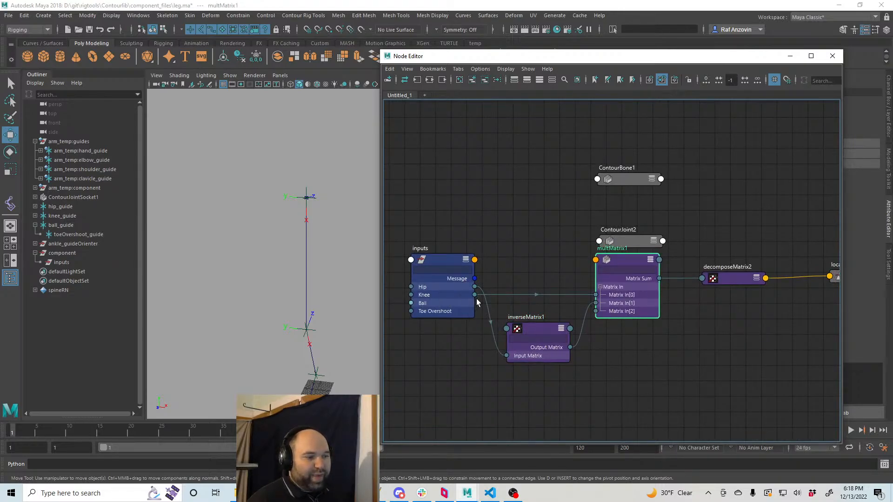
{"action": "middle_click_drag", "start_coordinate": [578, 338], "coordinate": [462, 351]}
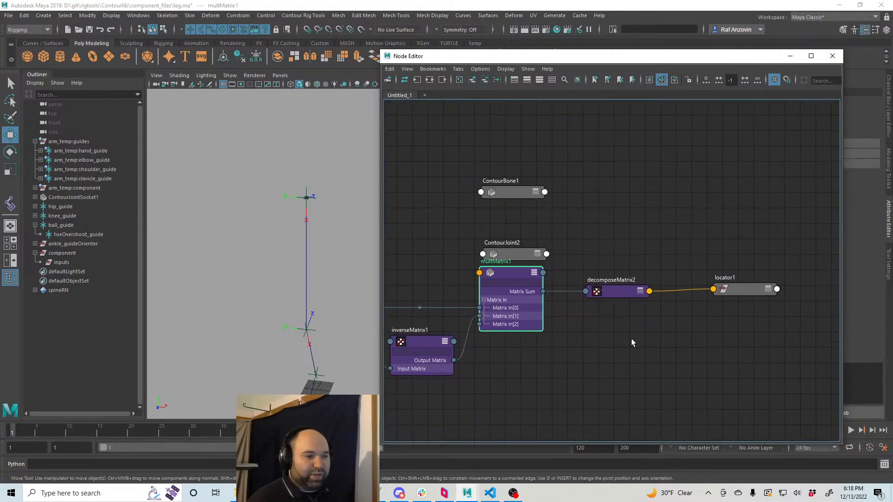
{"action": "middle_click_drag", "start_coordinate": [558, 379], "coordinate": [628, 377]}
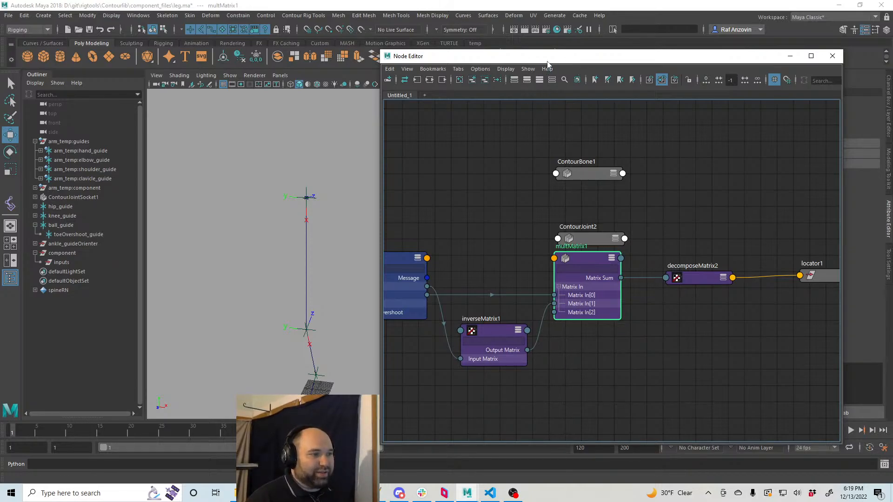
- Uncover the leg in the viewport and select locator1 in the Node Editor to check its placement on the rig
{"action": "left_click_drag", "start_coordinate": [547, 64], "coordinate": [588, 355]}
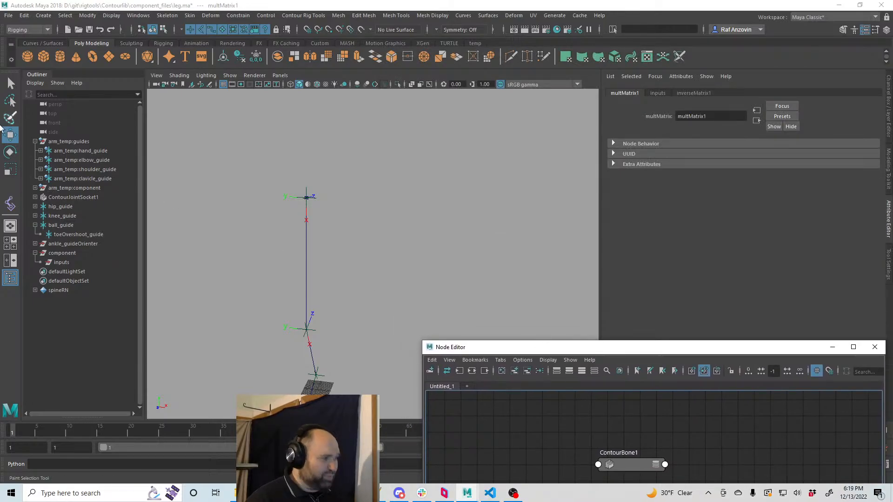
{"action": "right_click_drag", "start_coordinate": [381, 279], "coordinate": [495, 269], "text": "alt"}
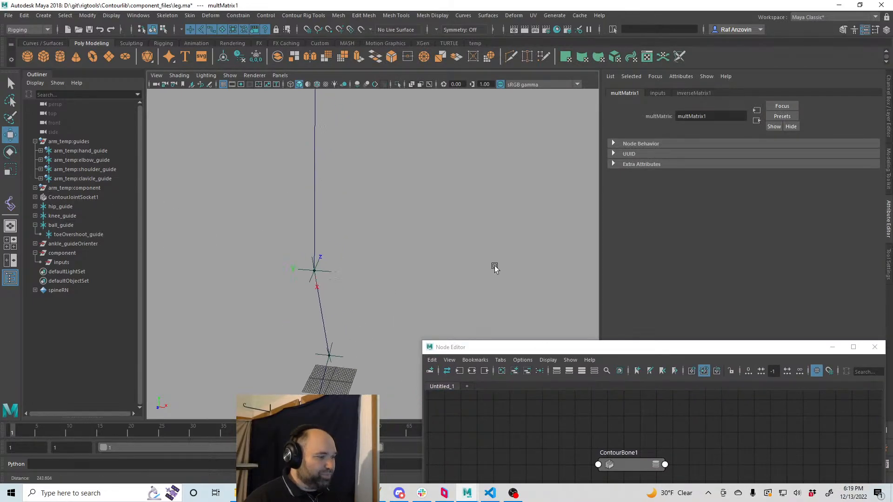
{"action": "left_click_drag", "start_coordinate": [495, 269], "coordinate": [331, 273], "text": "alt"}
{"action": "left_click", "coordinate": [614, 353]}
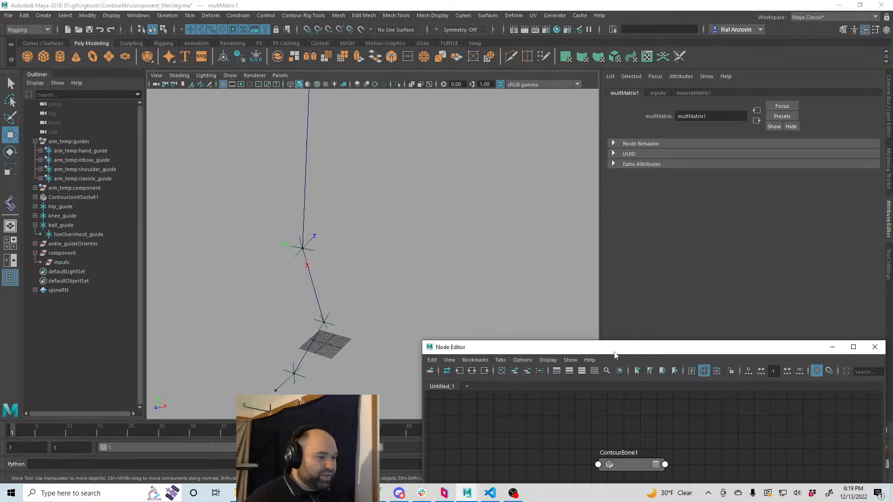
{"action": "left_click_drag", "start_coordinate": [614, 355], "coordinate": [555, 164]}
{"action": "left_click", "coordinate": [731, 375]}
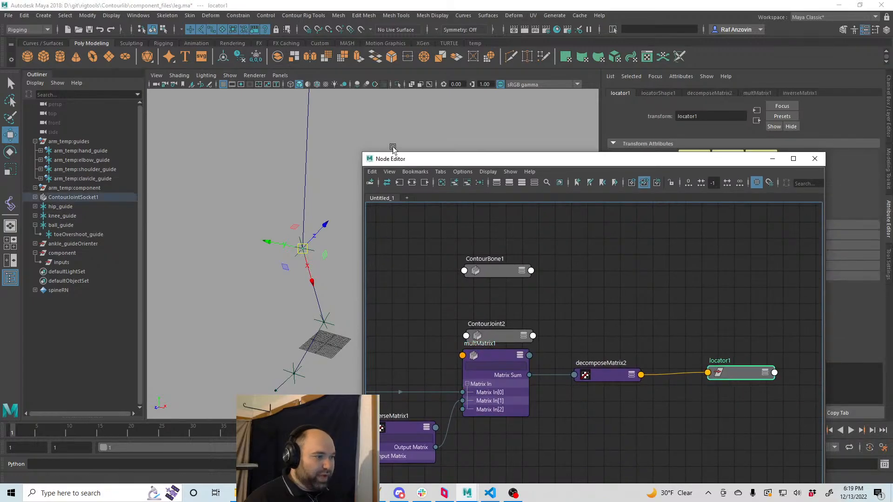
- Select ContourJointSocket1 at the hip, frame it and inspect the leg chain around it
{"action": "left_click_drag", "start_coordinate": [443, 166], "coordinate": [611, 270]}
{"action": "left_click_drag", "start_coordinate": [285, 295], "coordinate": [311, 345], "text": "alt"}
{"action": "left_click", "coordinate": [315, 350]}
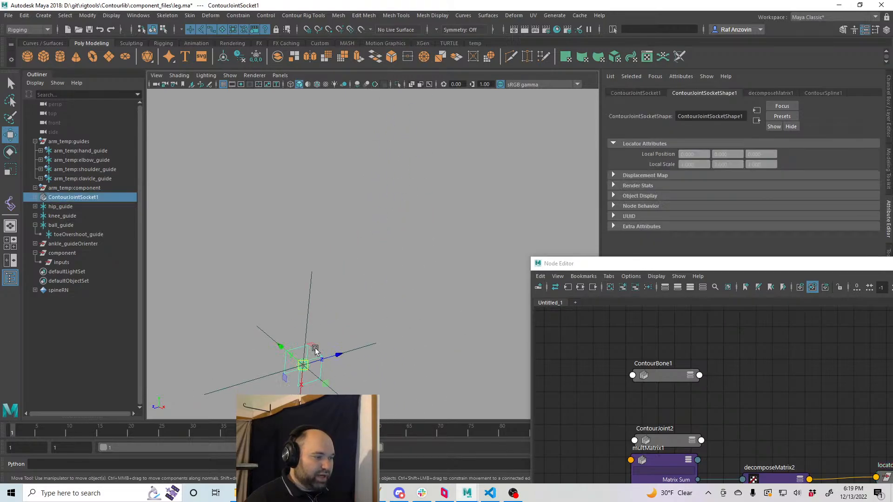
{"action": "key", "text": "f"}
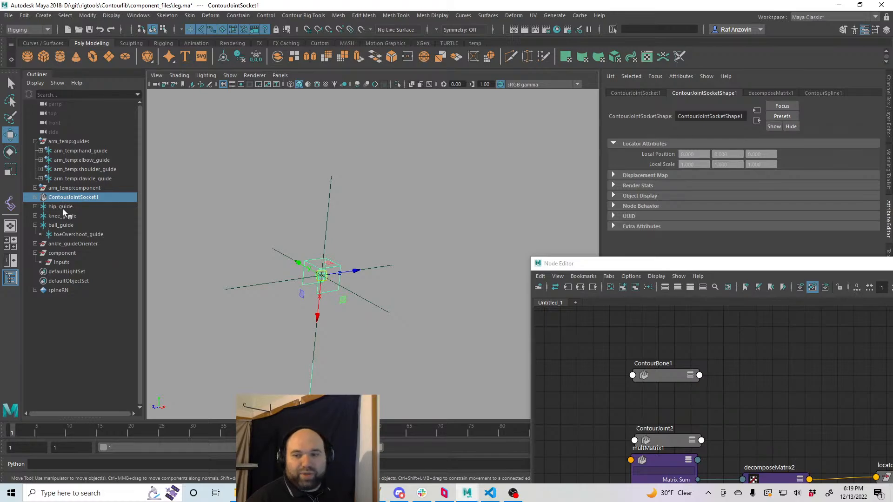
{"action": "left_click_drag", "start_coordinate": [313, 211], "coordinate": [456, 246], "text": "alt"}
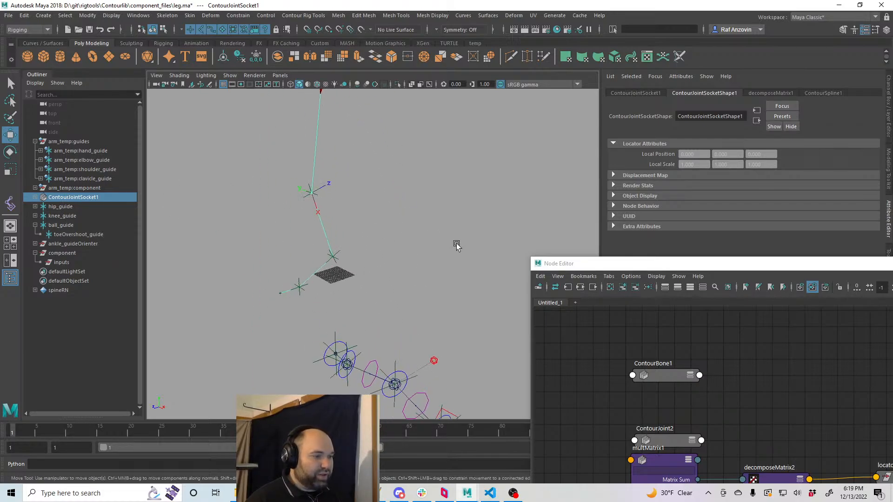
- Delete locator1 in the Node Editor and move the editor window clear of the leg
{"action": "left_click_drag", "start_coordinate": [630, 264], "coordinate": [487, 91]}
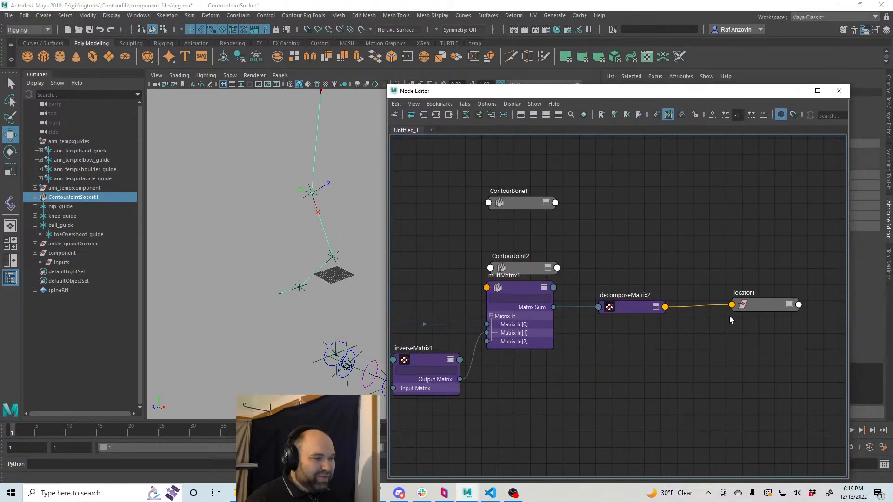
{"action": "left_click_drag", "start_coordinate": [778, 297], "coordinate": [787, 321]}
{"action": "key", "text": "Delete"}
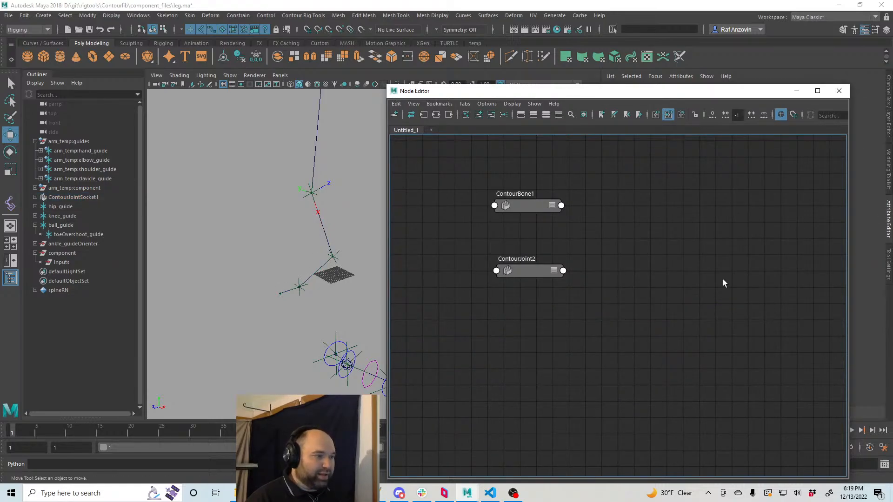
{"action": "left_click_drag", "start_coordinate": [767, 91], "coordinate": [744, 276]}
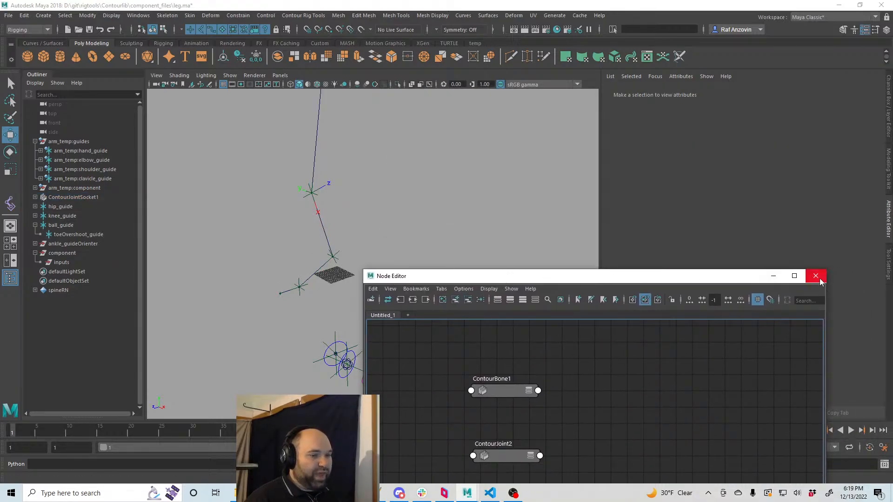
{"action": "left_click_drag", "start_coordinate": [800, 277], "coordinate": [833, 336]}
{"action": "left_click_drag", "start_coordinate": [395, 163], "coordinate": [433, 274], "text": "alt"}
- Switch to Visual Studio Code and look through component_utils.py for the drive_contour_bone function
{"action": "left_click", "coordinate": [490, 493]}
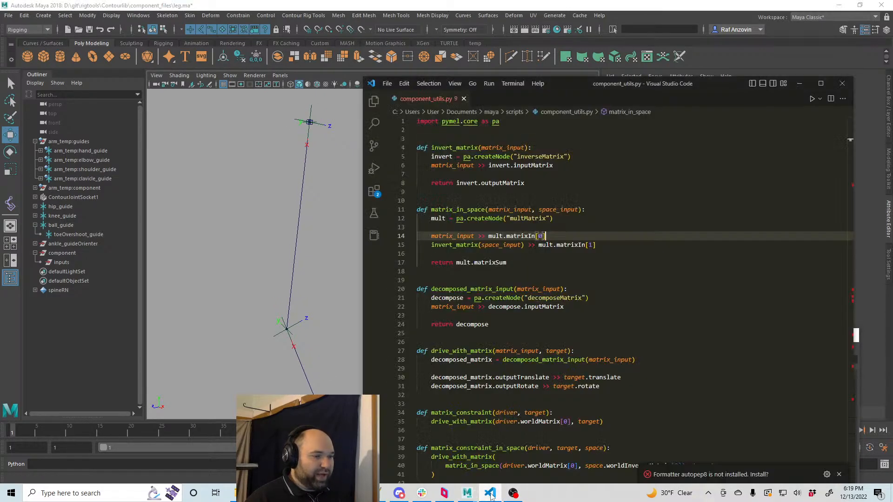
{"action": "left_click_drag", "start_coordinate": [701, 86], "coordinate": [677, 24]}
{"action": "scroll", "coordinate": [609, 259], "scroll_direction": "down", "scroll_amount": 5}
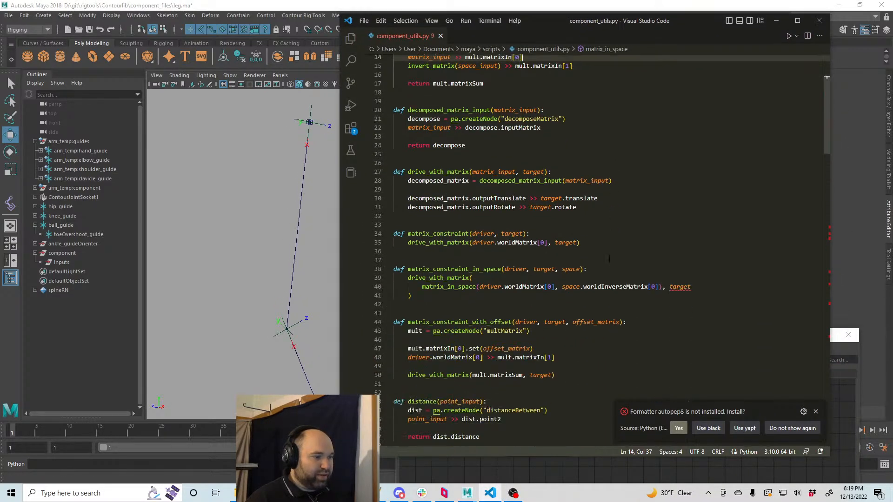
{"action": "scroll", "coordinate": [610, 259], "scroll_direction": "down", "scroll_amount": 7}
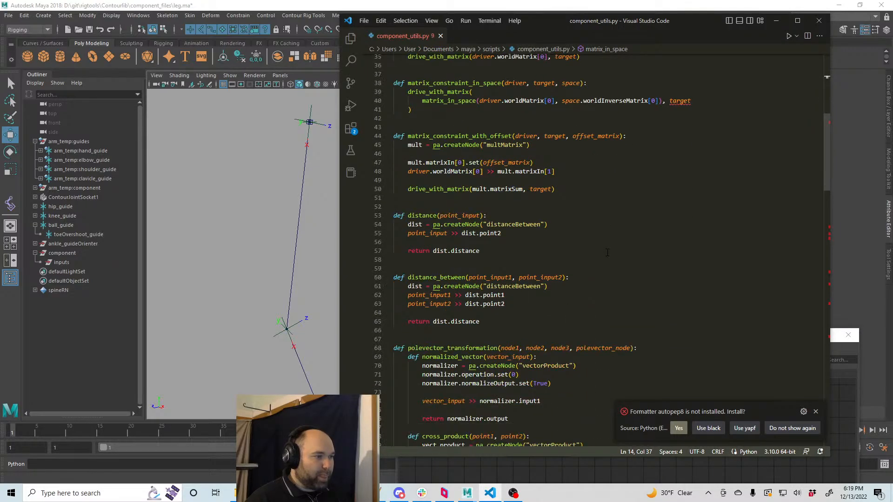
{"action": "scroll", "coordinate": [608, 253], "scroll_direction": "down", "scroll_amount": 3}
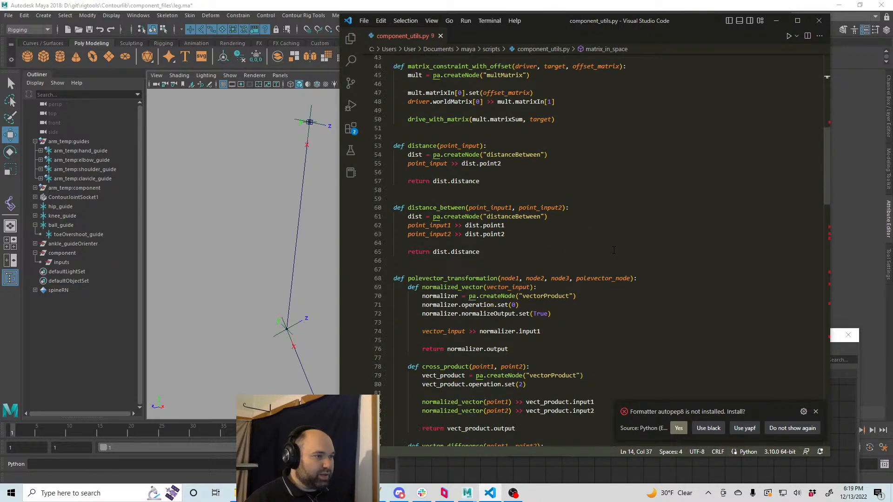
{"action": "scroll", "coordinate": [613, 250], "scroll_direction": "down", "scroll_amount": 3}
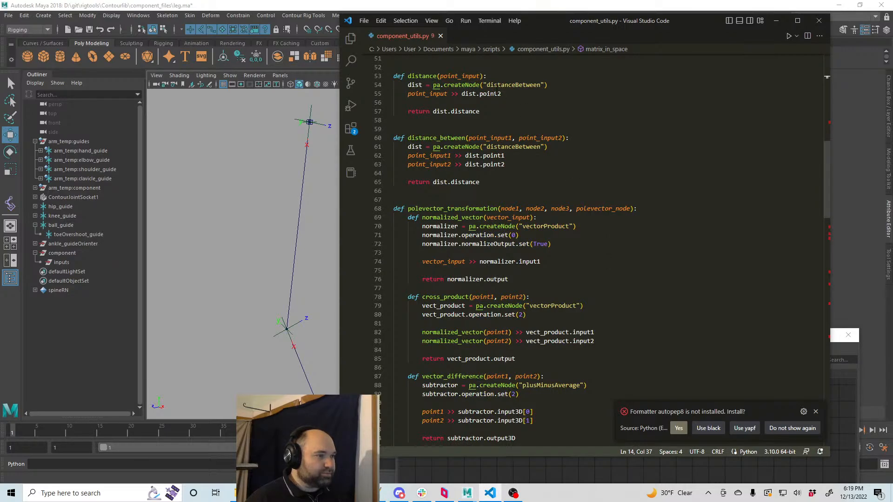
{"action": "scroll", "coordinate": [596, 182], "scroll_direction": "down", "scroll_amount": 1}
{"action": "scroll", "coordinate": [598, 186], "scroll_direction": "up", "scroll_amount": 5}
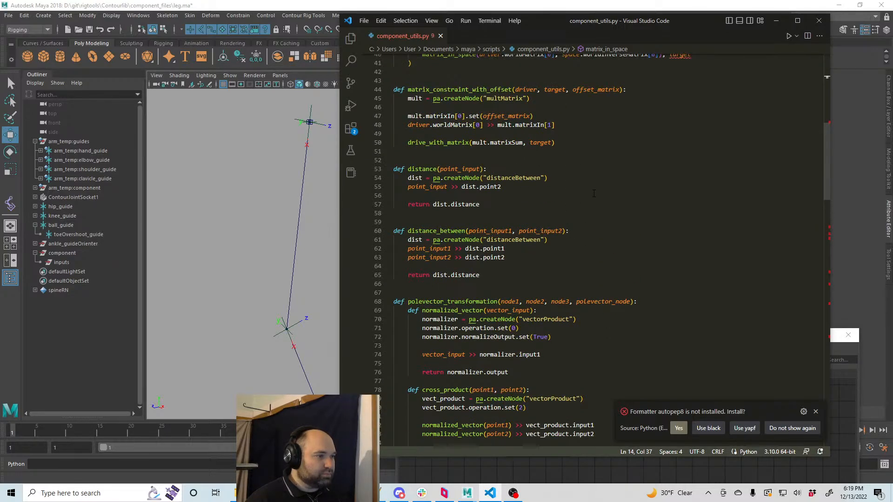
{"action": "scroll", "coordinate": [600, 197], "scroll_direction": "down", "scroll_amount": 4}
{"action": "scroll", "coordinate": [618, 219], "scroll_direction": "down", "scroll_amount": 5}
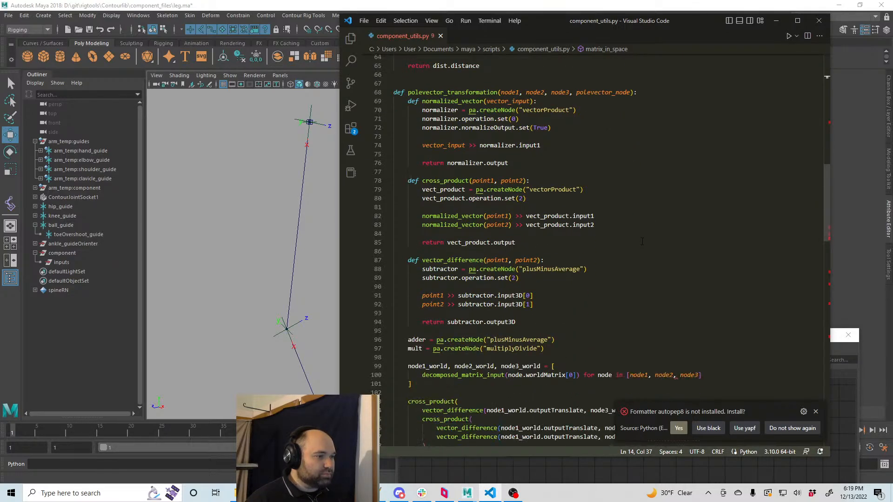
{"action": "scroll", "coordinate": [640, 269], "scroll_direction": "down", "scroll_amount": 13}
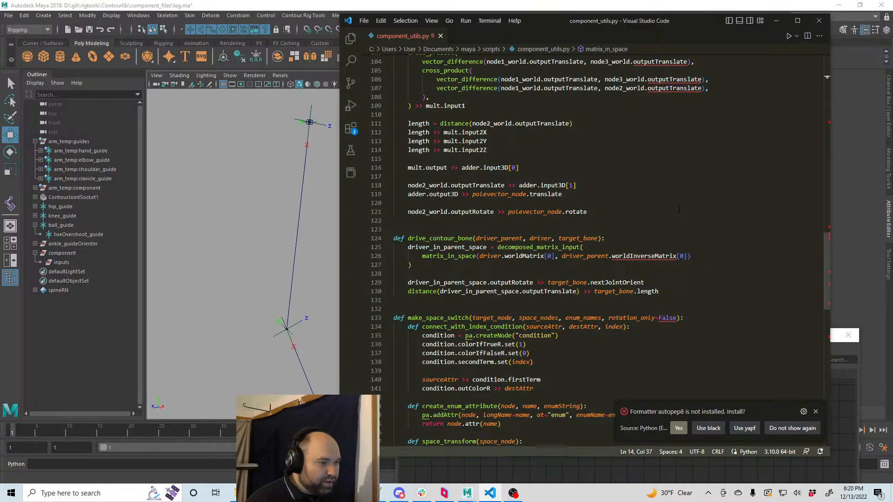
- Examine the matrix_in_space call in drive_contour_bone and how it uses the driver and driver_parent parameters
{"action": "left_click", "coordinate": [697, 258]}
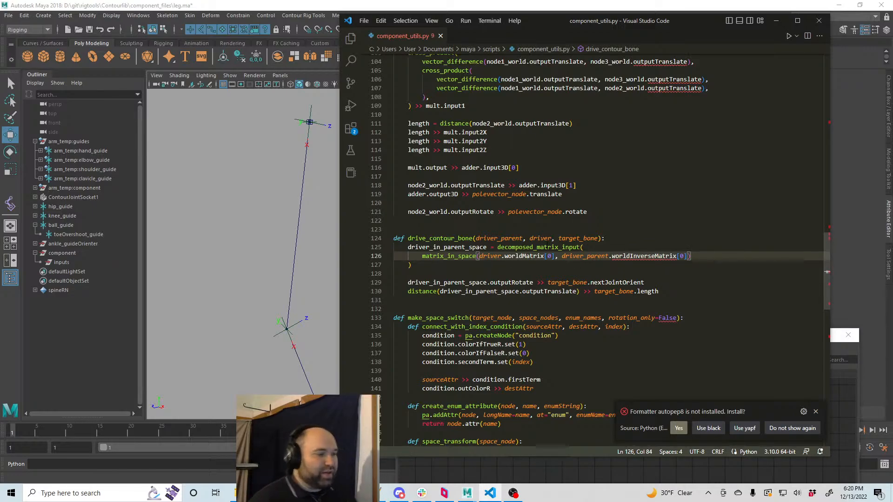
{"action": "mouse_move", "coordinate": [475, 263]}
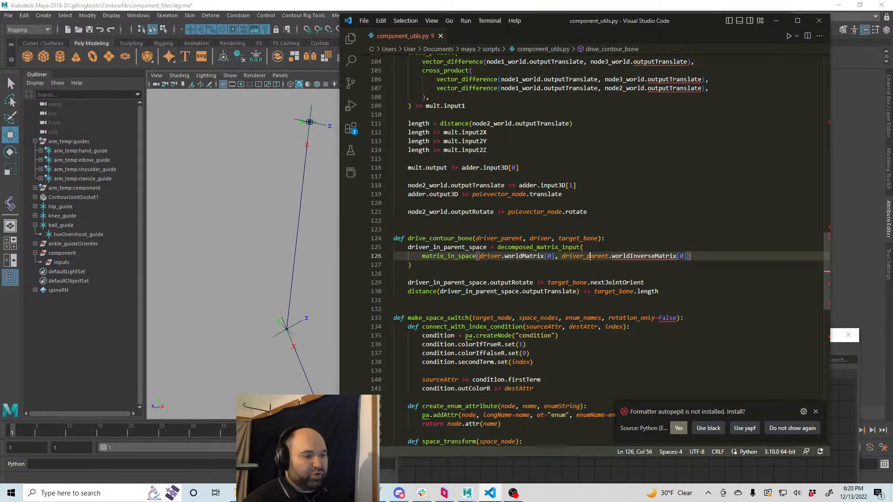
{"action": "left_click", "coordinate": [652, 256]}
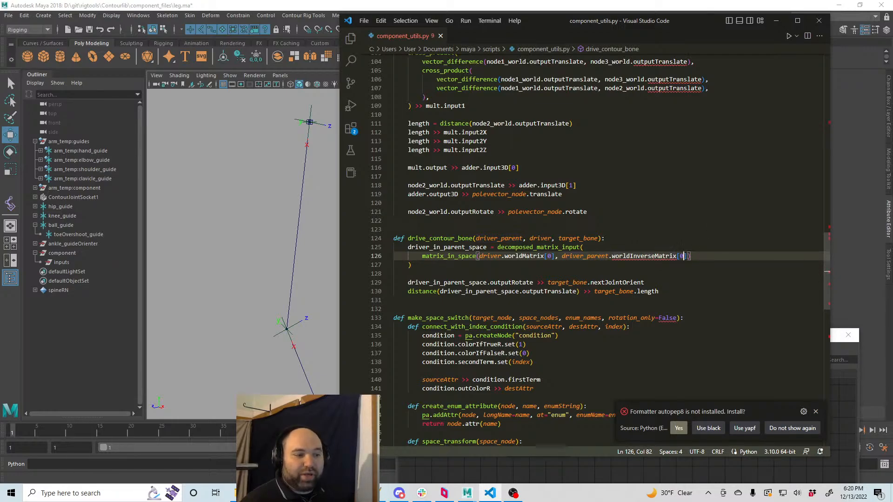
{"action": "left_click_drag", "start_coordinate": [692, 256], "coordinate": [687, 256]}
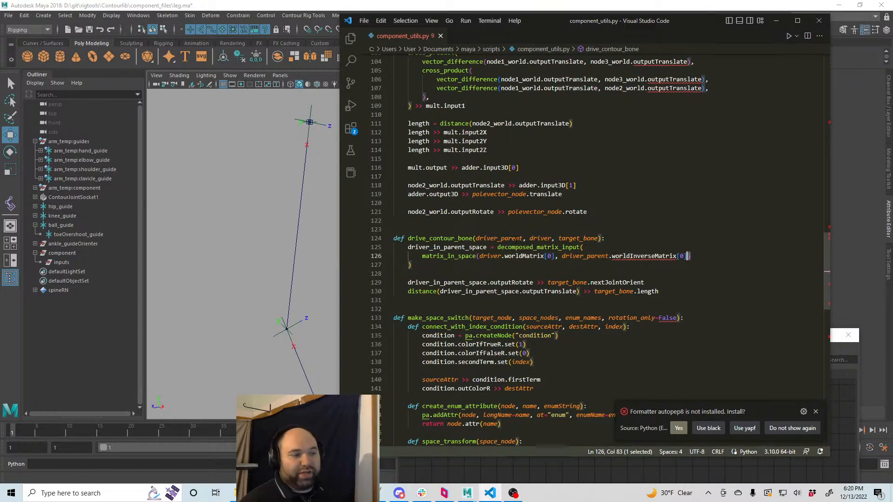
{"action": "left_click", "coordinate": [508, 238]}
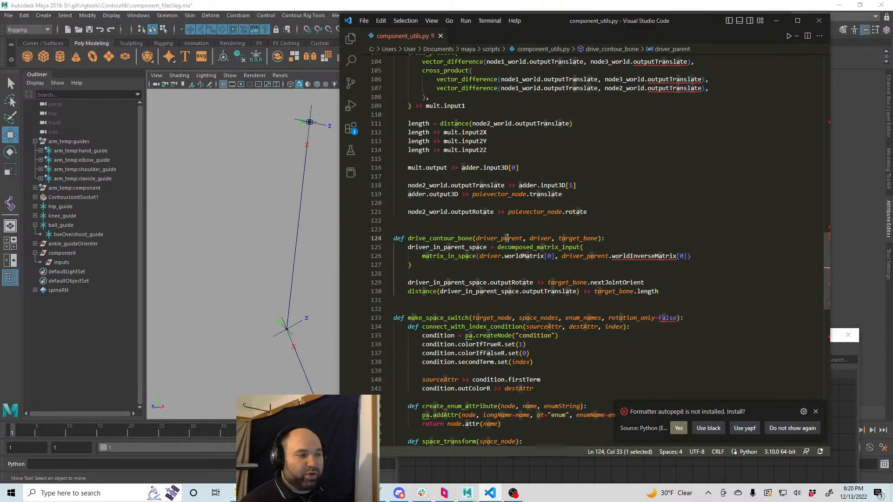
{"action": "double_click", "coordinate": [522, 238]}
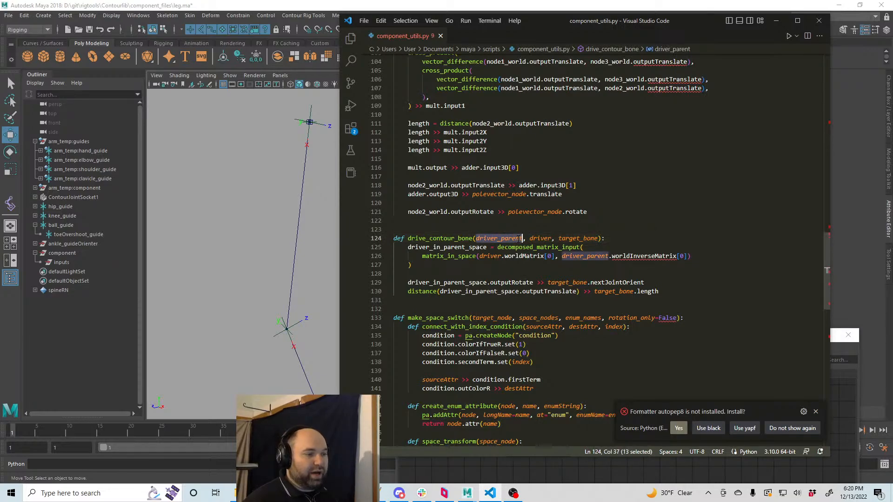
- Rename the first two parameters of drive_contour_bone to matrix_input and space_input
{"action": "double_click", "coordinate": [540, 238]}
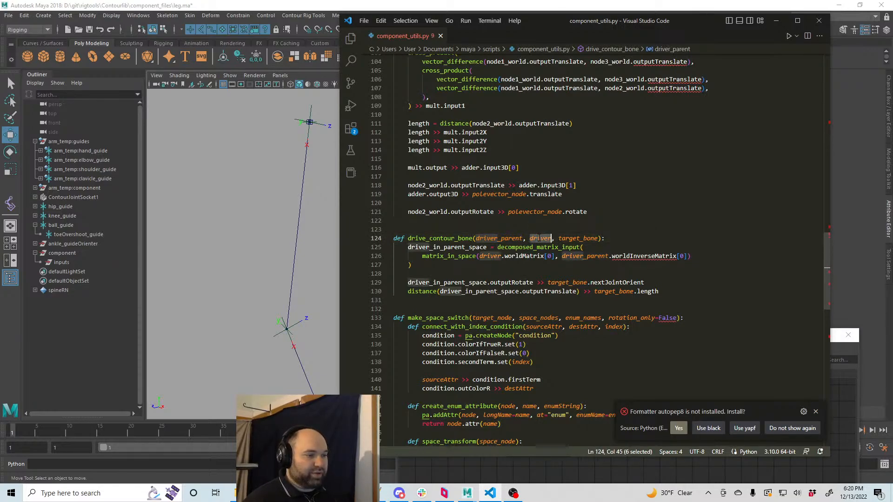
{"action": "type", "text": "spac"}
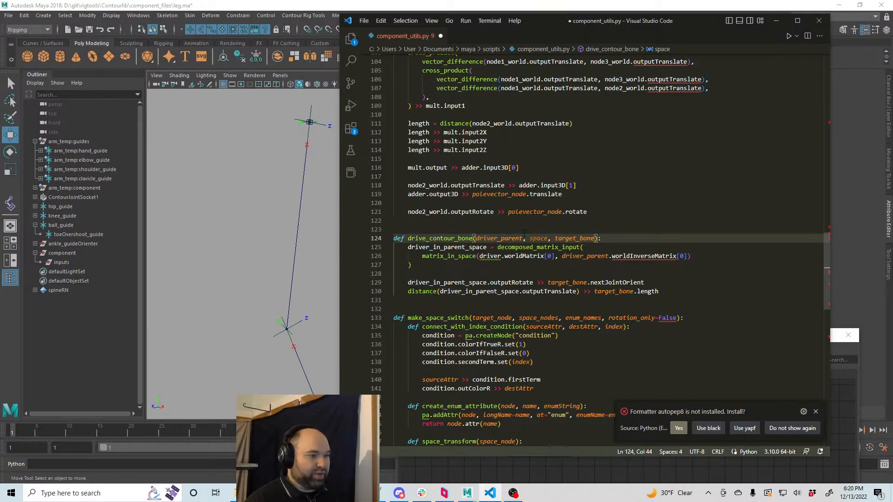
{"action": "double_click", "coordinate": [512, 239]}
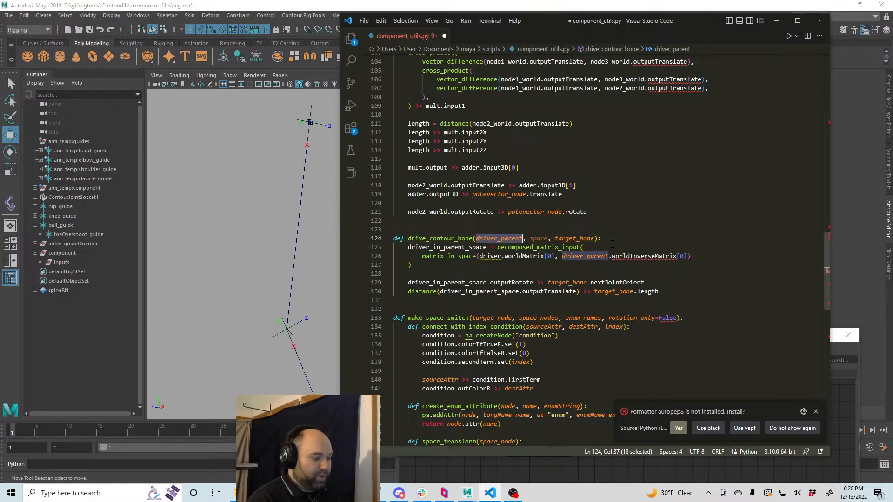
{"action": "type", "text": "matrix_input"}
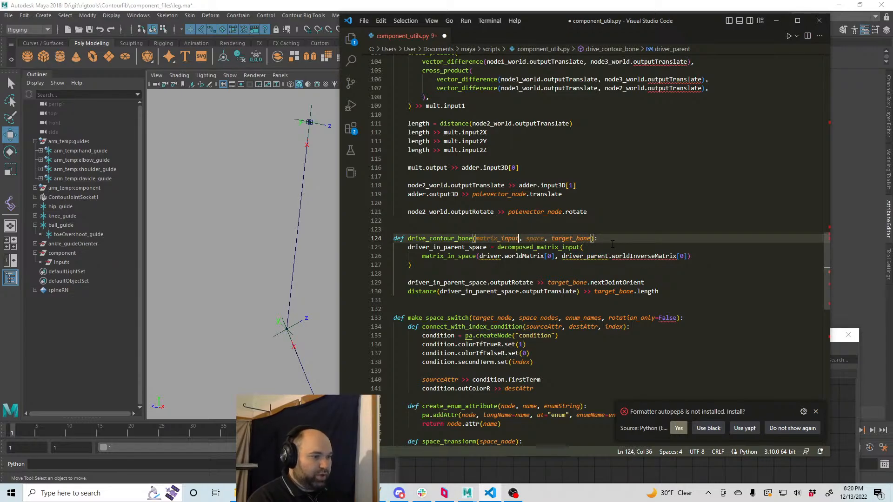
{"action": "key", "text": "ctrl+Right"}
{"action": "key", "text": "ctrl+Right"}
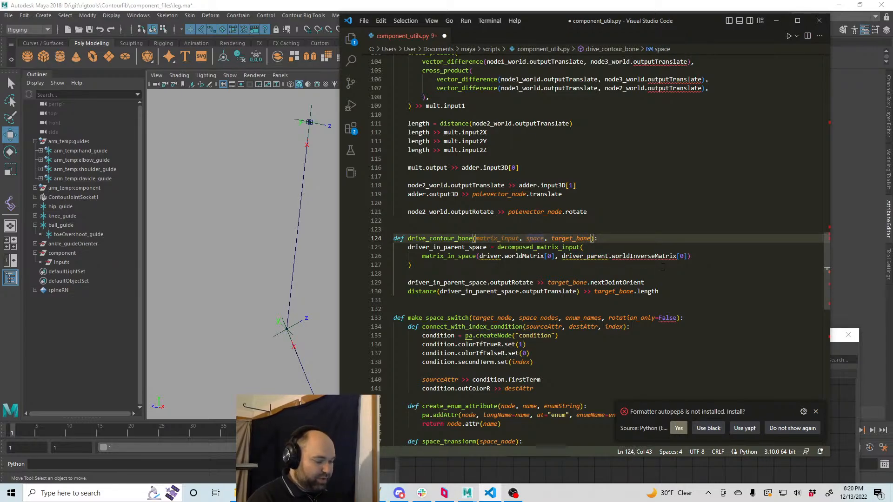
{"action": "type", "text": "input"}
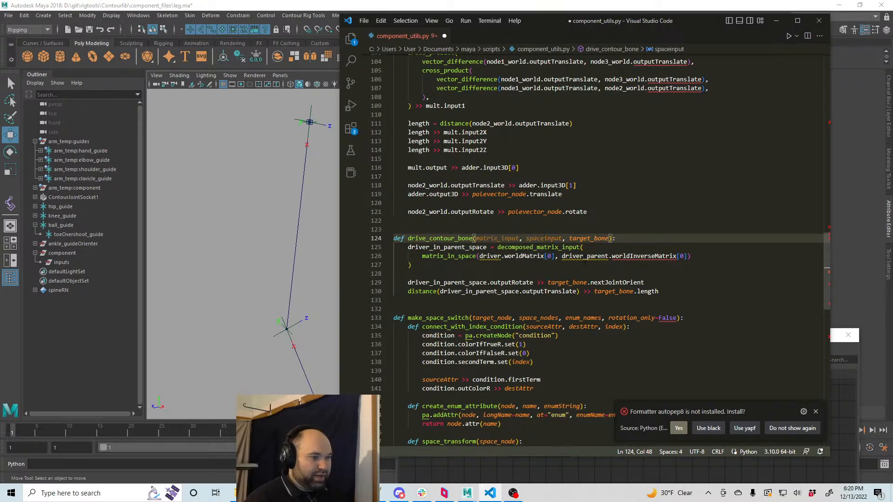
{"action": "left_click", "coordinate": [543, 238]}
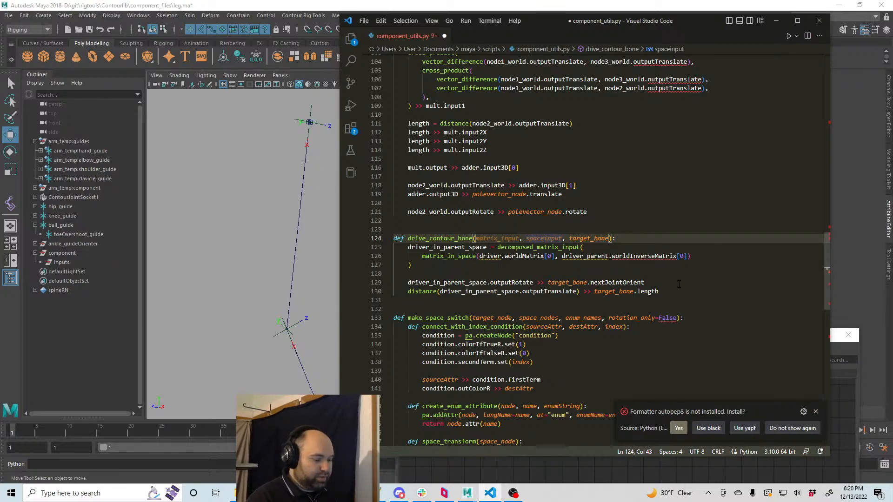
{"action": "type", "text": "_"}
{"action": "left_click", "coordinate": [673, 238]}
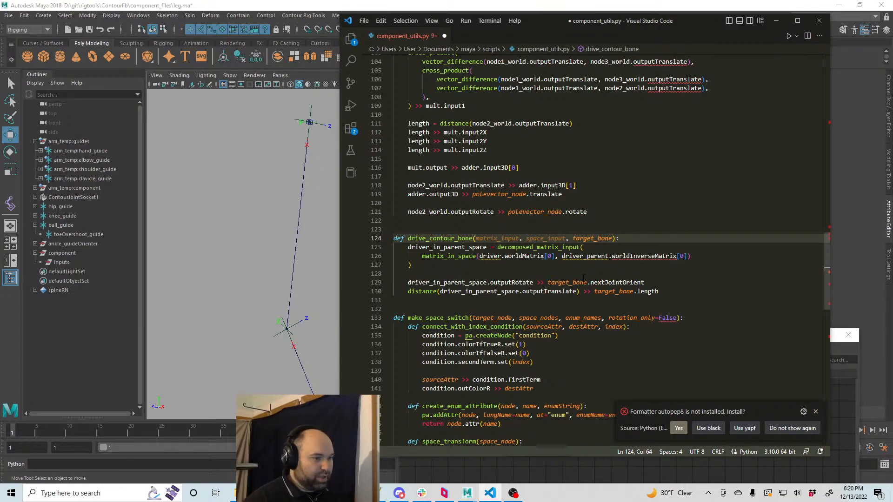
- Replace the matrix_in_space arguments in drive_contour_bone with matrix_input and space_input
{"action": "left_click_drag", "start_coordinate": [553, 256], "coordinate": [480, 257]}
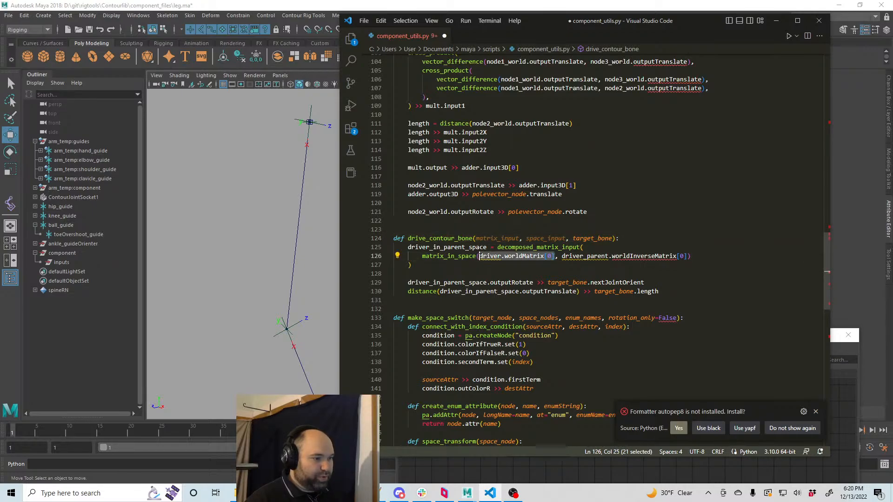
{"action": "key", "text": "BackSpace"}
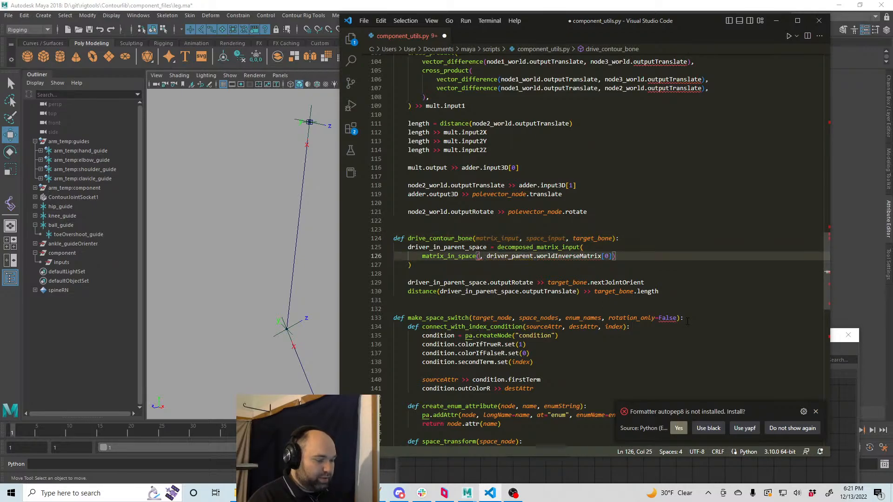
{"action": "type", "text": "matrix_input"}
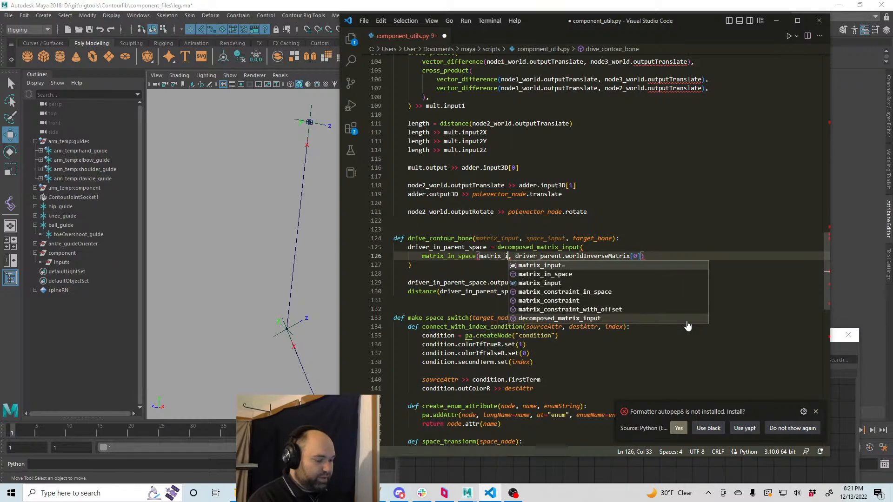
{"action": "key", "text": "Escape"}
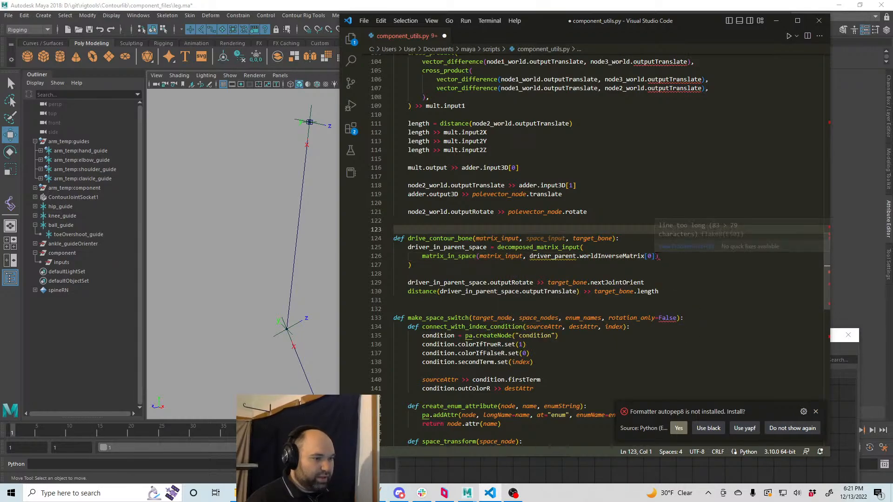
{"action": "left_click_drag", "start_coordinate": [655, 257], "coordinate": [529, 257]}
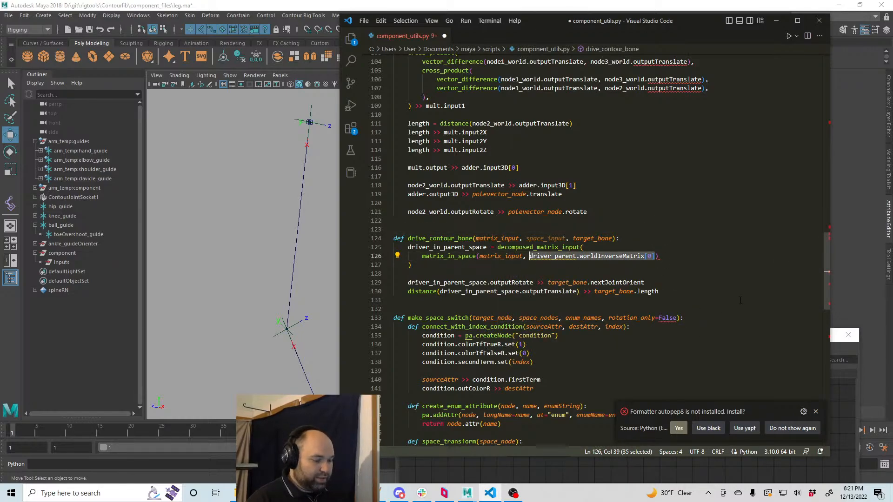
{"action": "type", "text": "space_in"}
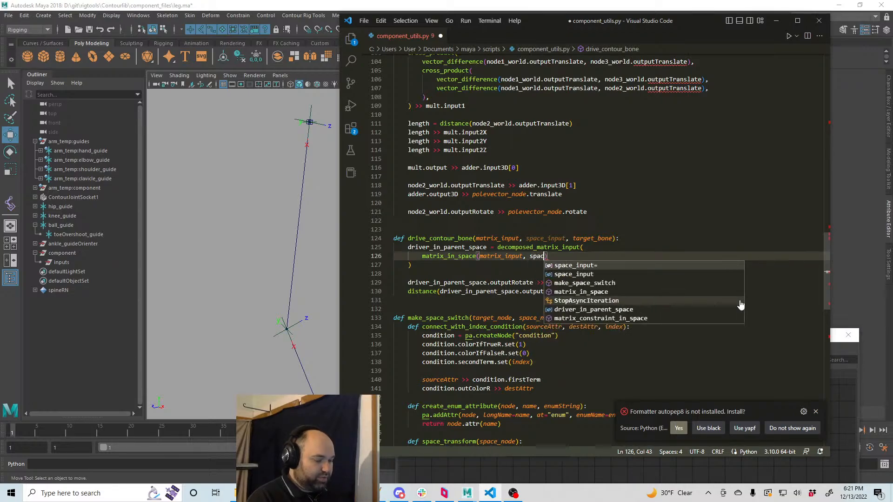
{"action": "type", "text": "put"}
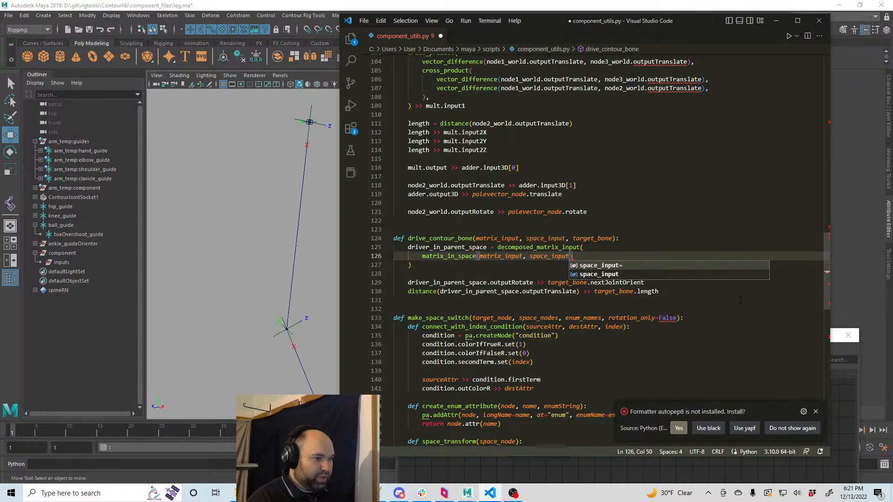
- Wrap the space_input argument of the matrix_in_space call in invert_matrix() and save component_utils.py
{"action": "double_click", "coordinate": [560, 256]}
{"action": "type", "text": "("}
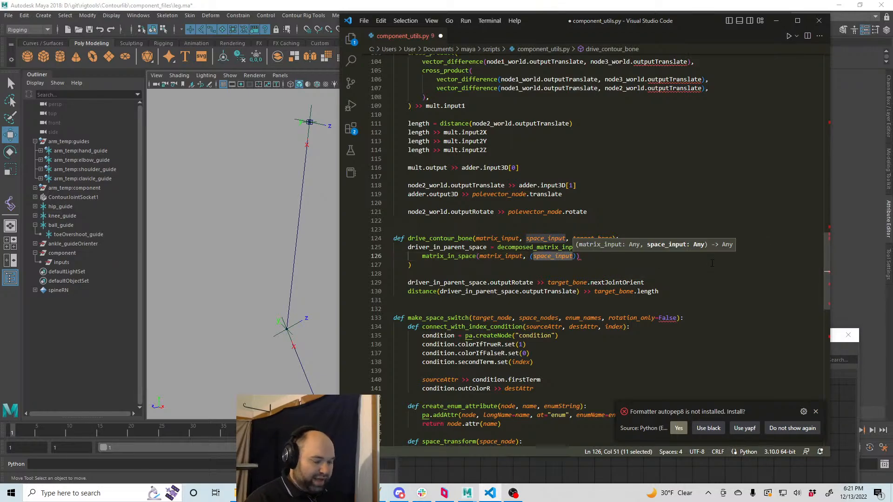
{"action": "key", "text": "Left"}
{"action": "key", "text": "Left"}
{"action": "type", "text": "invert_matrix"}
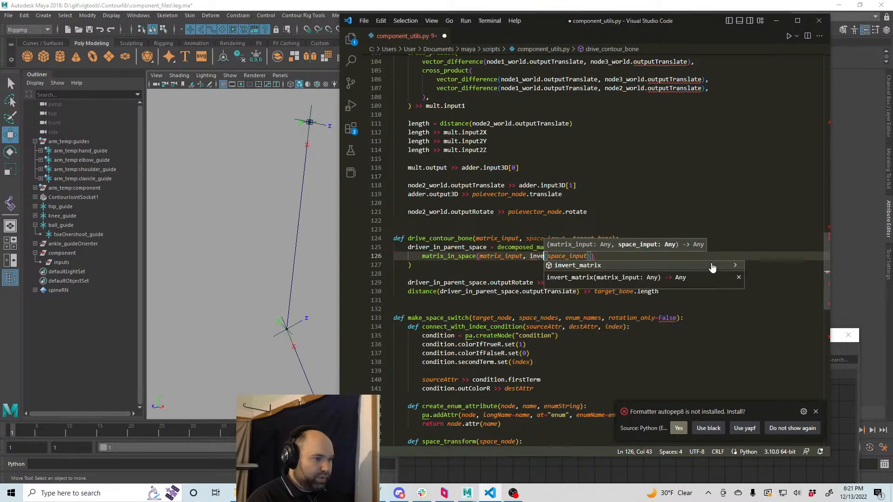
{"action": "left_click", "coordinate": [656, 167]}
{"action": "key", "text": "ctrl+s"}
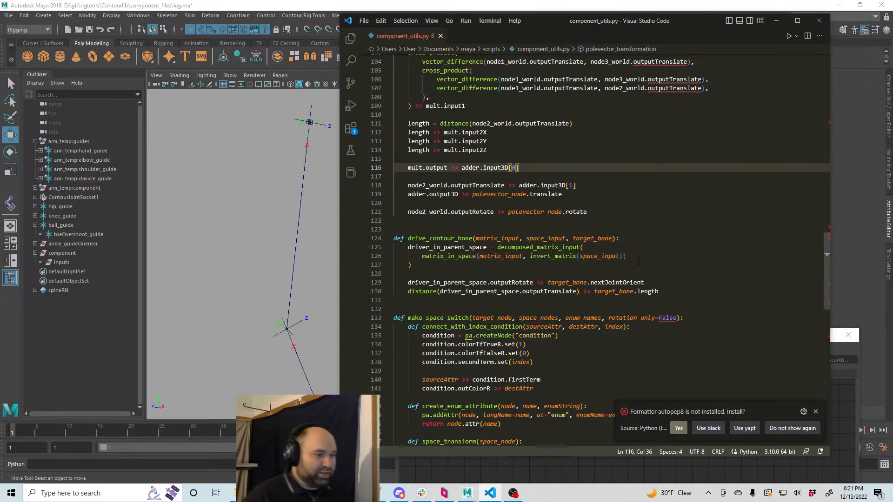
{"action": "left_click", "coordinate": [626, 256]}
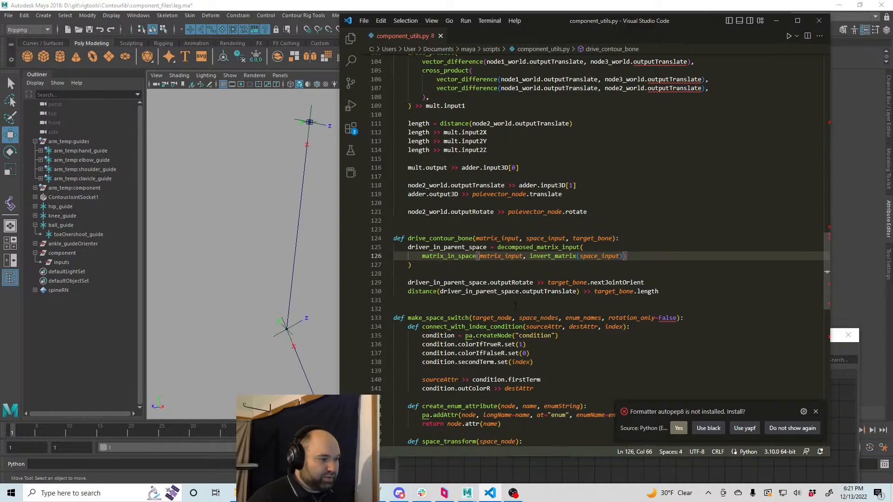
{"action": "left_click", "coordinate": [676, 289]}
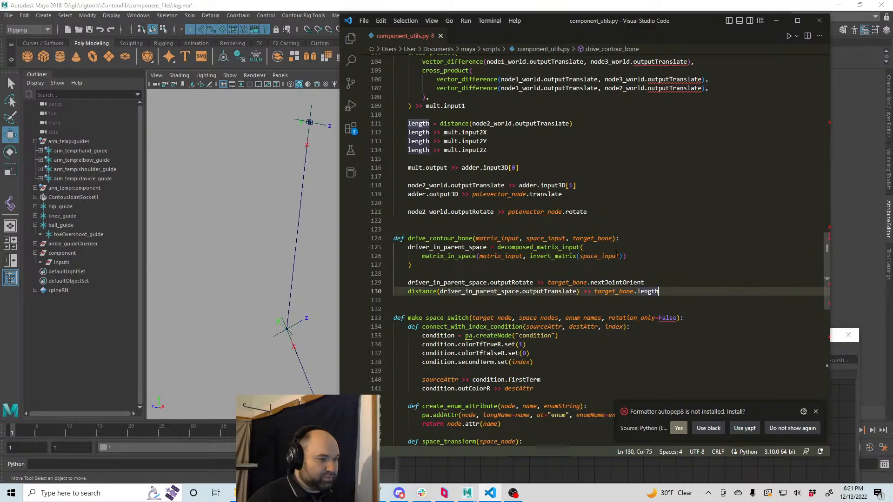
{"action": "left_click_drag", "start_coordinate": [429, 291], "coordinate": [418, 291]}
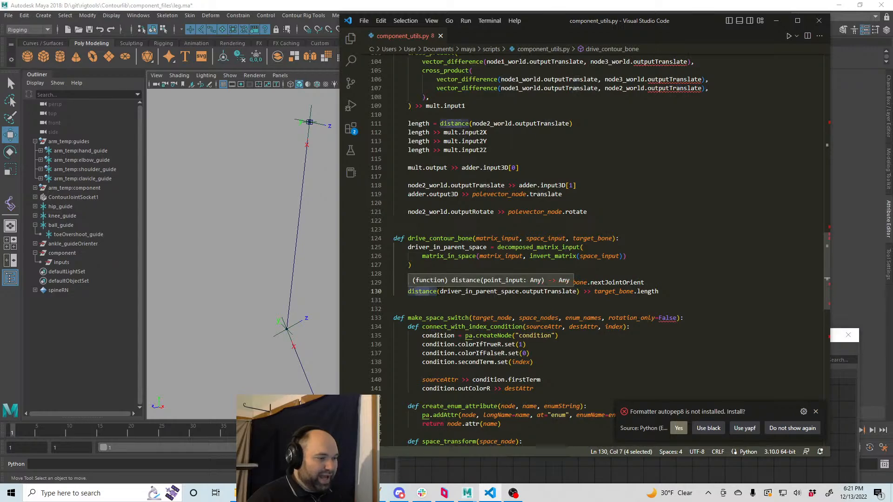
{"action": "left_click", "coordinate": [438, 291]}
{"action": "left_click", "coordinate": [657, 266]}
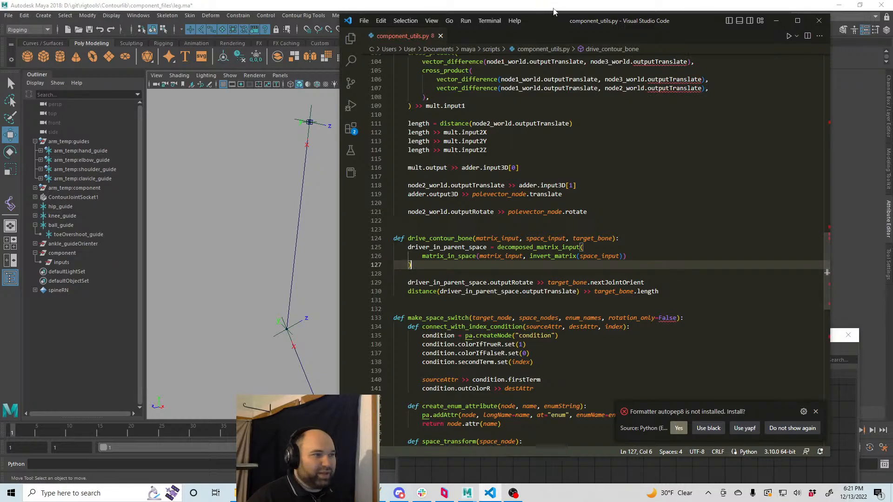
- Switch to Maya, select ContourBone1 and store the selected node in a Python variable named bone
{"action": "left_click_drag", "start_coordinate": [554, 20], "coordinate": [630, 39]}
{"action": "left_click", "coordinate": [333, 319]}
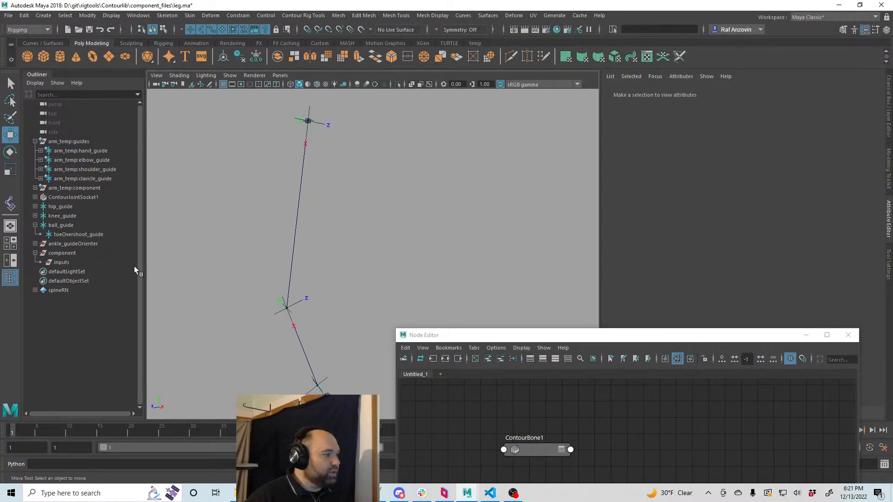
{"action": "left_click_drag", "start_coordinate": [490, 336], "coordinate": [504, 288]}
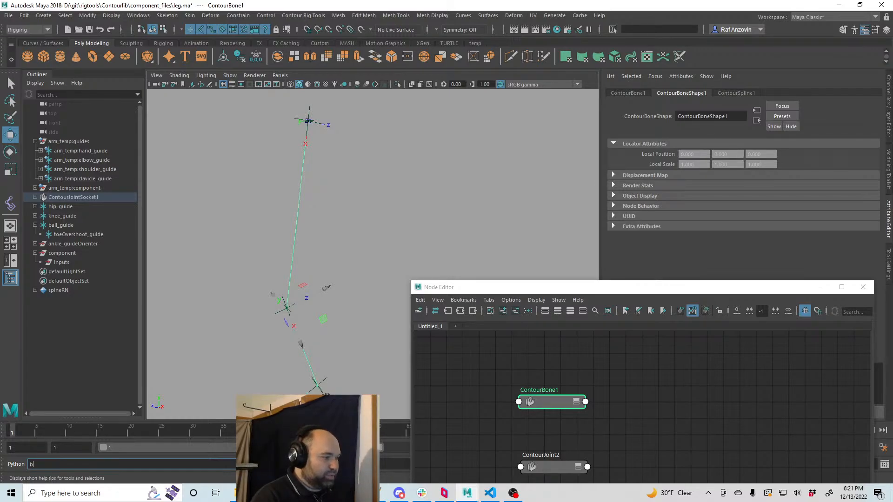
{"action": "key", "text": "Return"}
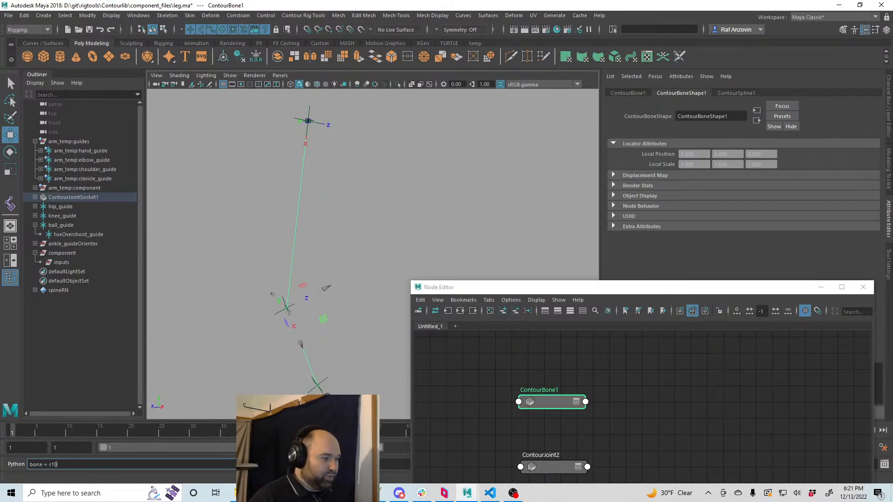
- Recall the previous cutils.drive_with_matrix command and change the called function to drive_contour_bone
{"action": "key", "text": "Up"}
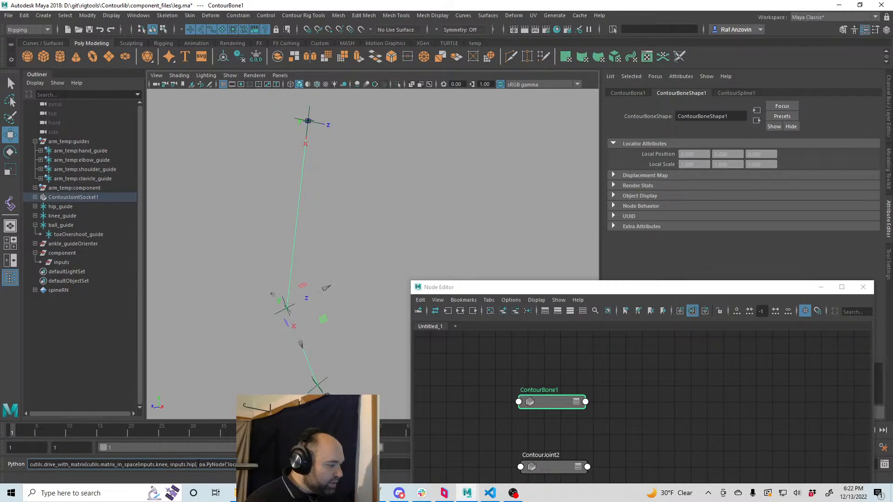
{"action": "double_click", "coordinate": [77, 464]}
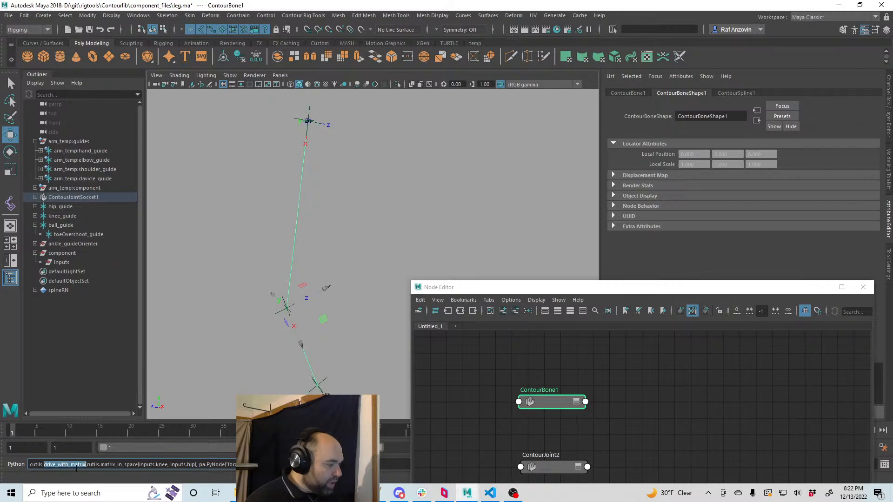
{"action": "left_click", "coordinate": [490, 494]}
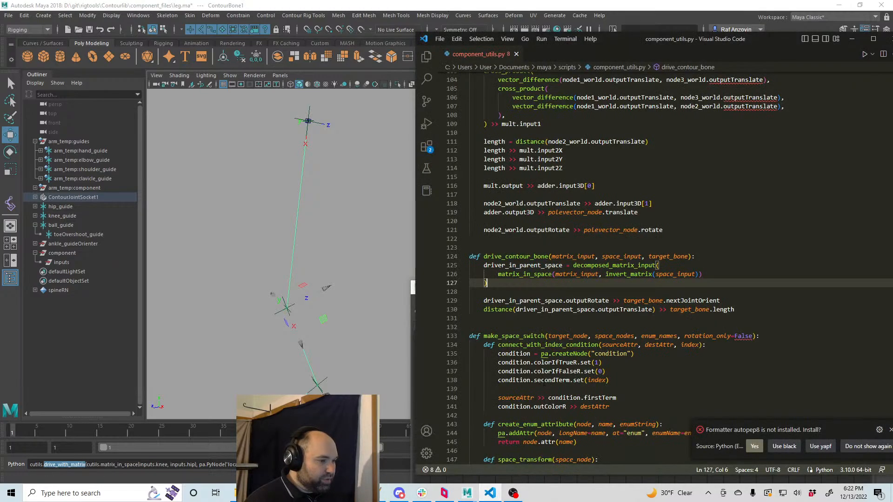
{"action": "left_click", "coordinate": [68, 465]}
{"action": "type", "text": "drive_"}
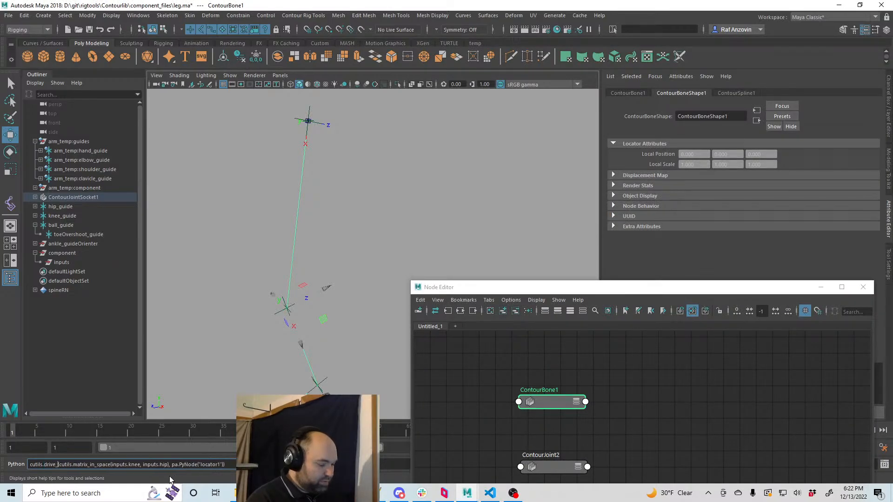
{"action": "type", "text": "contour_bone"}
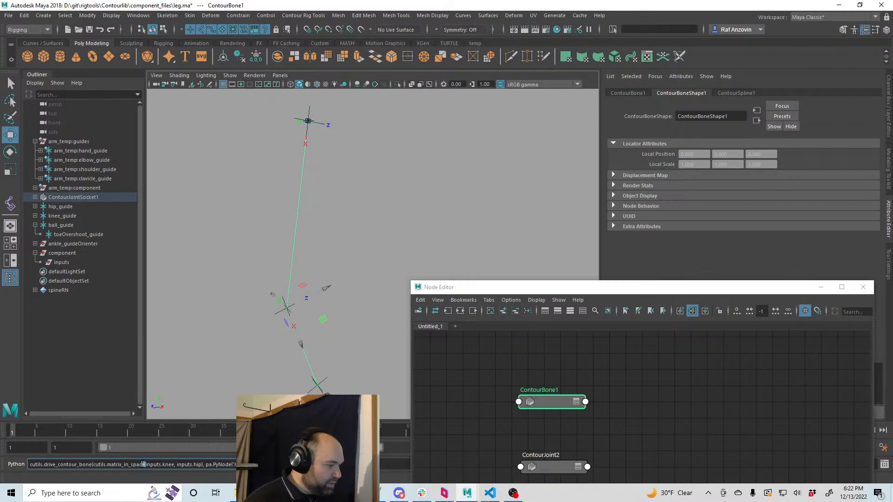
- Remove the cutils.matrix_in_space wrapper from the command so inputs.knee and inputs.hip are passed directly
{"action": "left_click_drag", "start_coordinate": [143, 465], "coordinate": [99, 464]}
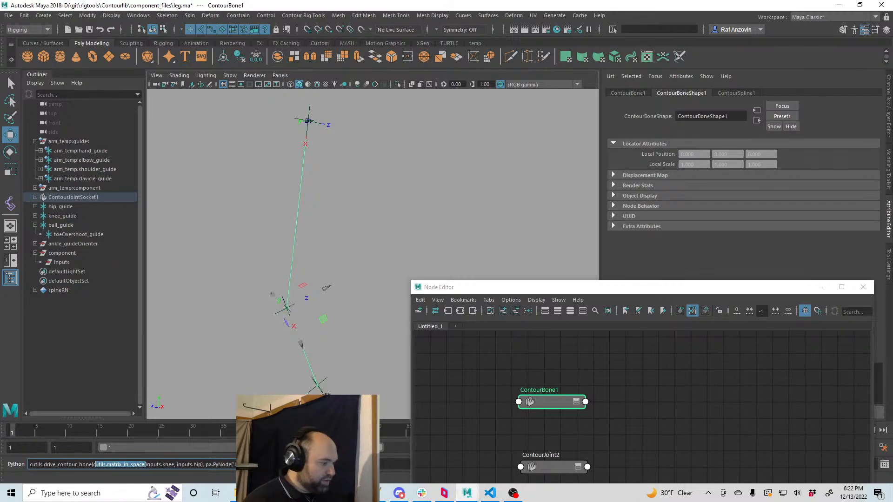
{"action": "key", "text": "ctrl+x"}
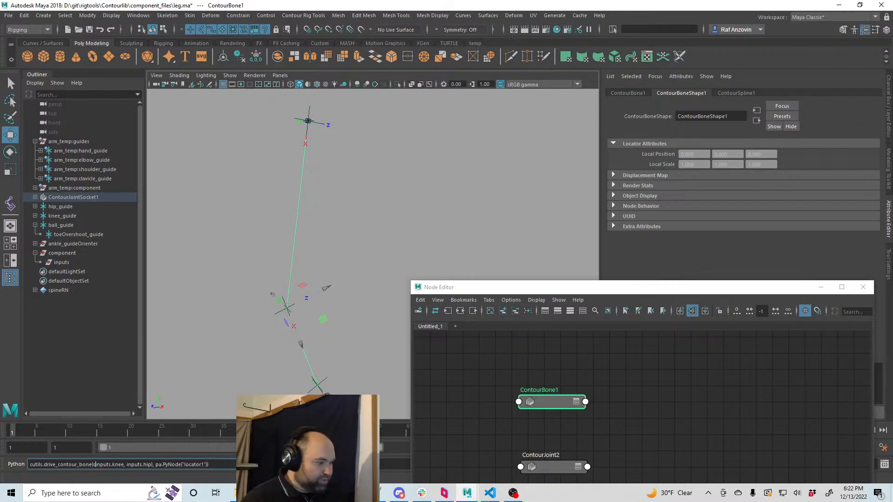
{"action": "left_click", "coordinate": [155, 465]}
{"action": "key", "text": "BackSpace"}
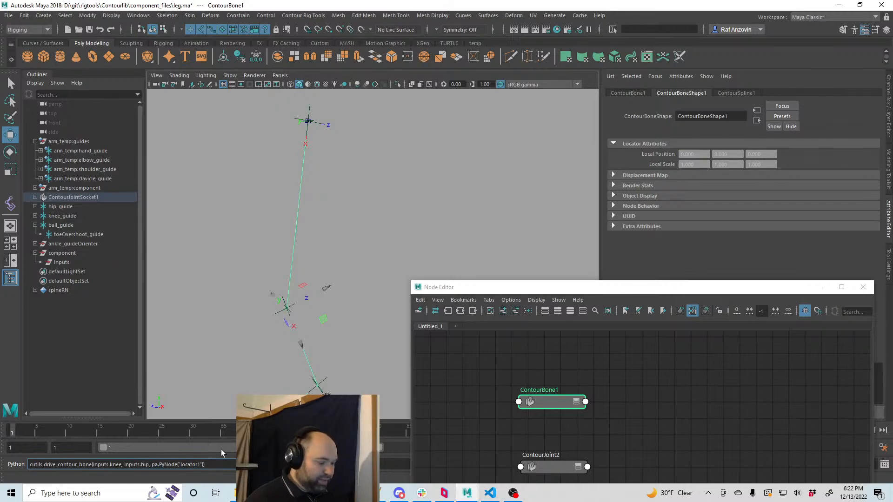
- Replace the locator1 PyNode argument with bone and run cutils.drive_contour_bone(inputs.knee, inputs.hip, bone)
{"action": "key", "text": "BackSpace"}
{"action": "key", "text": "BackSpace"}
{"action": "key", "text": "BackSpace"}
{"action": "key", "text": "BackSpace"}
{"action": "key", "text": "BackSpace"}
{"action": "key", "text": "BackSpace"}
{"action": "key", "text": "BackSpace"}
{"action": "key", "text": "BackSpace"}
{"action": "key", "text": "BackSpace"}
{"action": "key", "text": "BackSpace"}
{"action": "key", "text": "BackSpace"}
{"action": "key", "text": "BackSpace"}
{"action": "key", "text": "BackSpace"}
{"action": "key", "text": "BackSpace"}
{"action": "key", "text": "BackSpace"}
{"action": "key", "text": "BackSpace"}
{"action": "key", "text": "BackSpace"}
{"action": "key", "text": "BackSpace"}
{"action": "key", "text": "BackSpace"}
{"action": "key", "text": "BackSpace"}
{"action": "key", "text": "BackSpace"}
{"action": "key", "text": "BackSpace"}
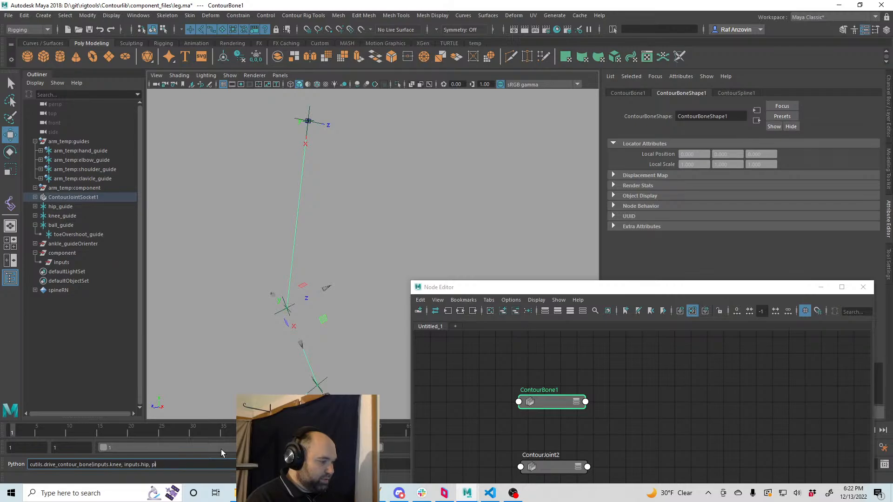
{"action": "type", "text": "bone)"}
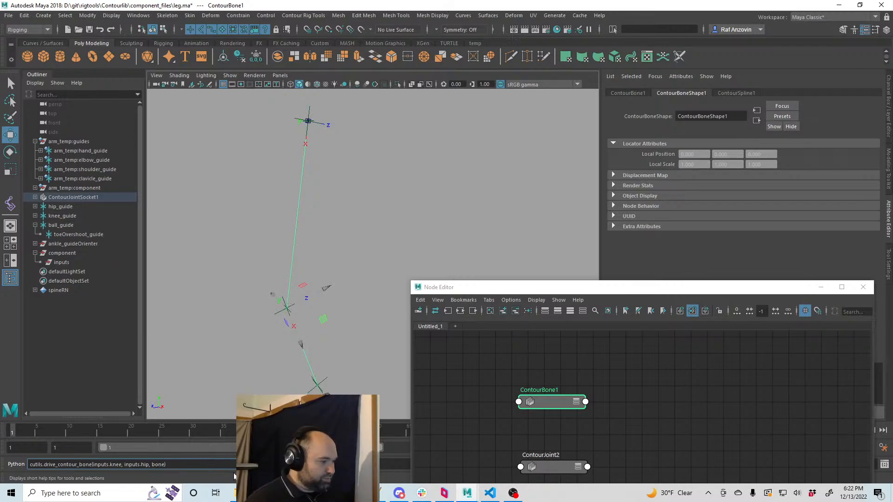
{"action": "key", "text": "Return"}
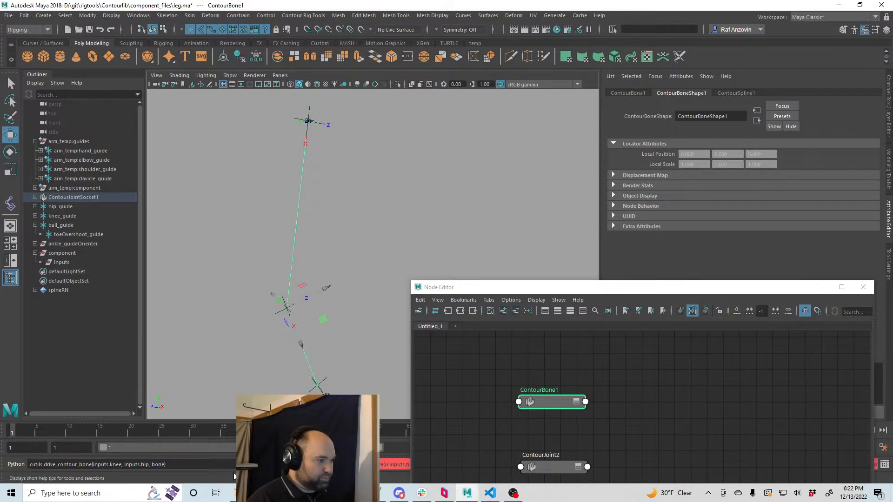
- Move the Node Editor clear of the command line output and reload the cutils module in Python
{"action": "left_click", "coordinate": [495, 289]}
{"action": "left_click_drag", "start_coordinate": [494, 289], "coordinate": [556, 56]}
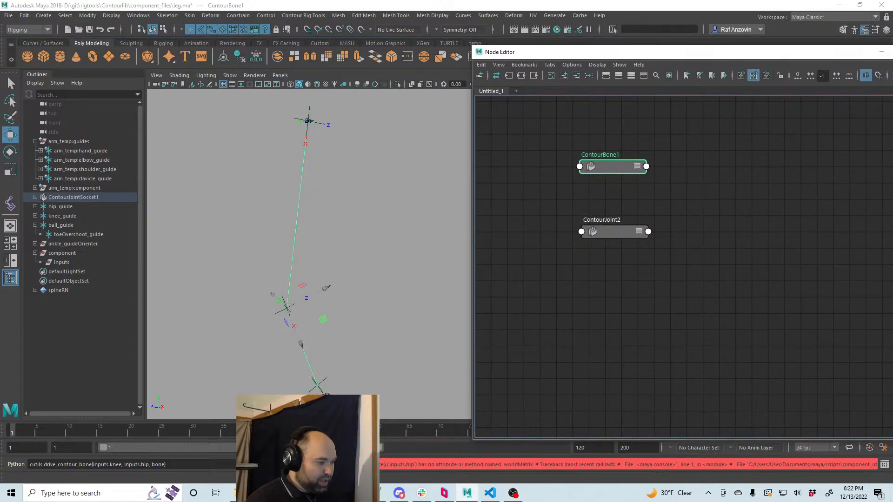
{"action": "left_click", "coordinate": [94, 465]}
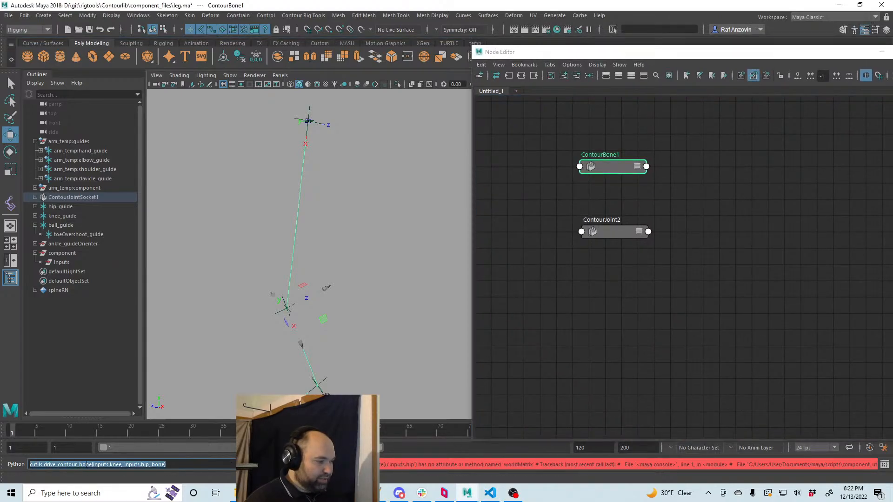
{"action": "type", "text": "re"}
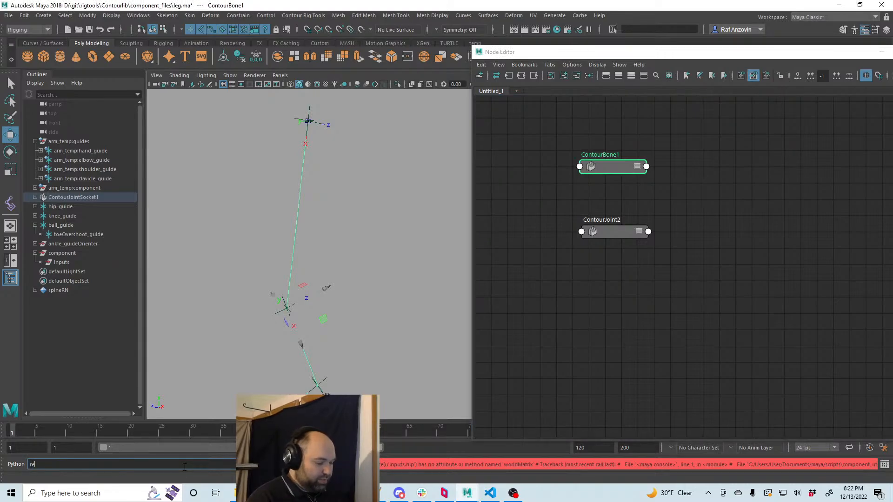
{"action": "type", "text": "load(cu)"}
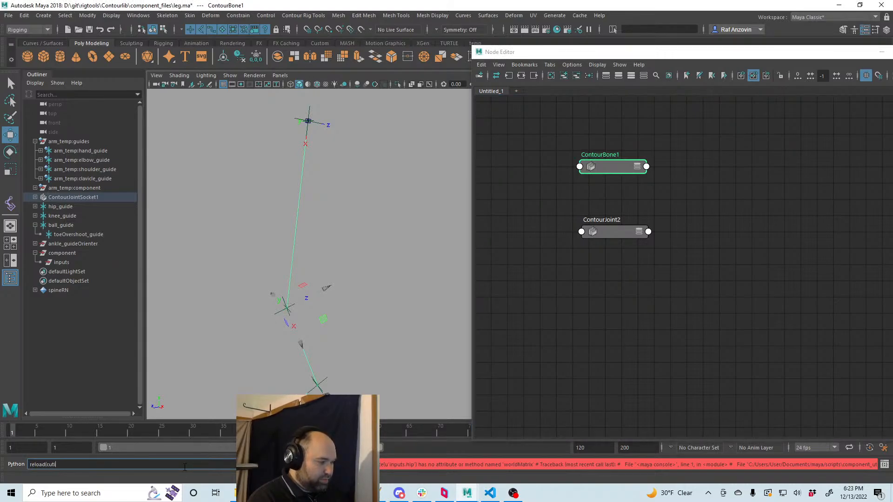
{"action": "key", "text": "Return"}
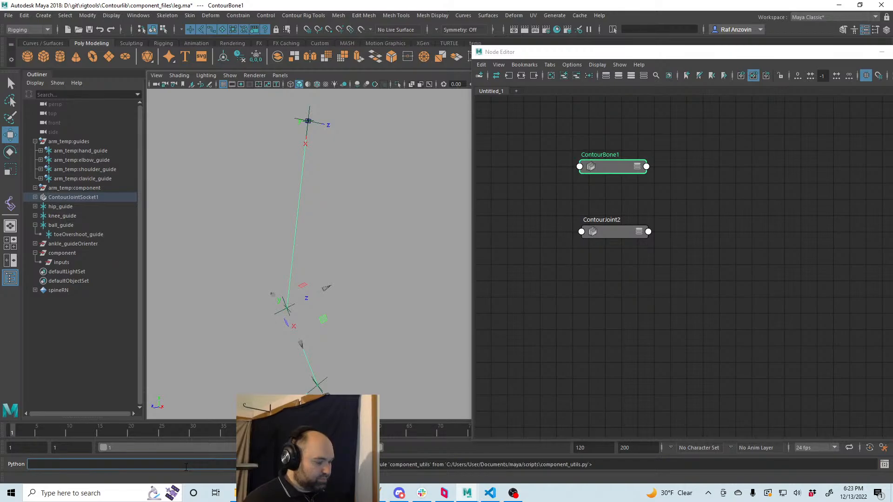
- Rerun cutils.drive_contour_bone(inputs.knee, inputs.hip, bone) and check the whole leg in the viewport
{"action": "key", "text": "Up"}
{"action": "key", "text": "Up"}
{"action": "key", "text": "Return"}
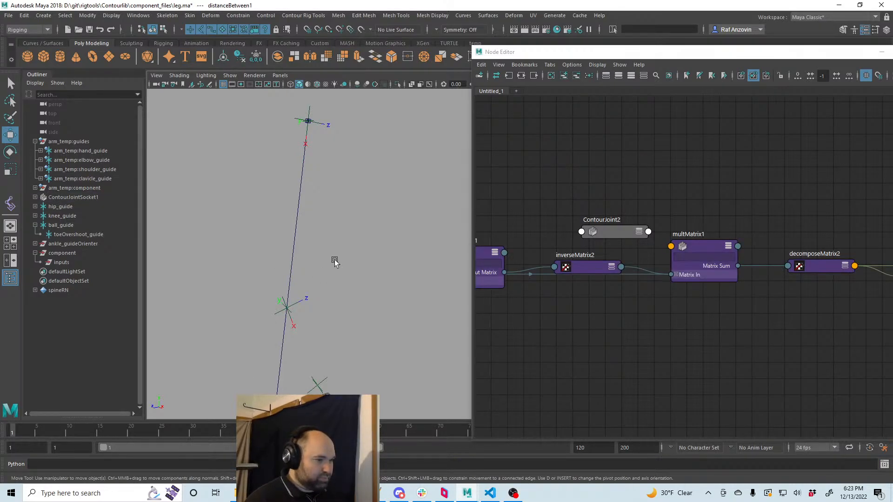
{"action": "middle_click_drag", "start_coordinate": [351, 342], "coordinate": [369, 227], "text": "alt"}
{"action": "right_click_drag", "start_coordinate": [371, 232], "coordinate": [302, 235], "text": "alt"}
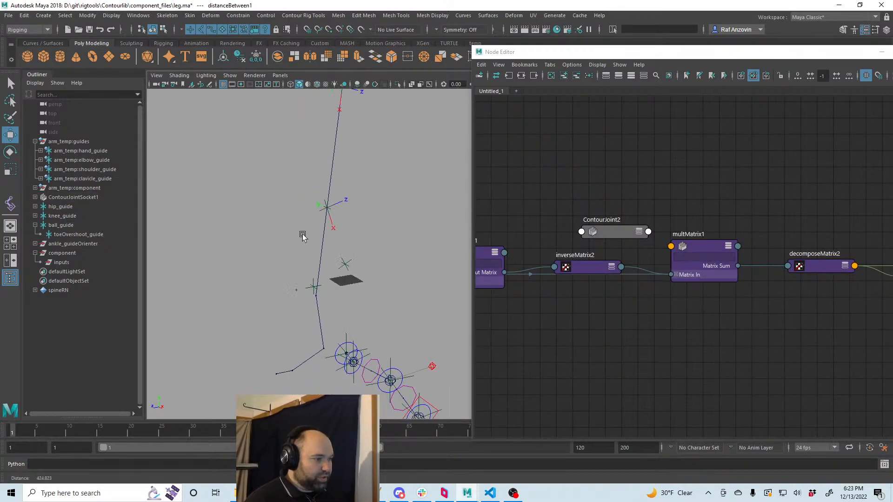
- Spread out inverseMatrix1 and inverseMatrix2 in the Node Editor and trace the connections from inputs to multMatrix1
{"action": "left_click_drag", "start_coordinate": [303, 235], "coordinate": [369, 309], "text": "alt"}
{"action": "left_click", "coordinate": [724, 314]}
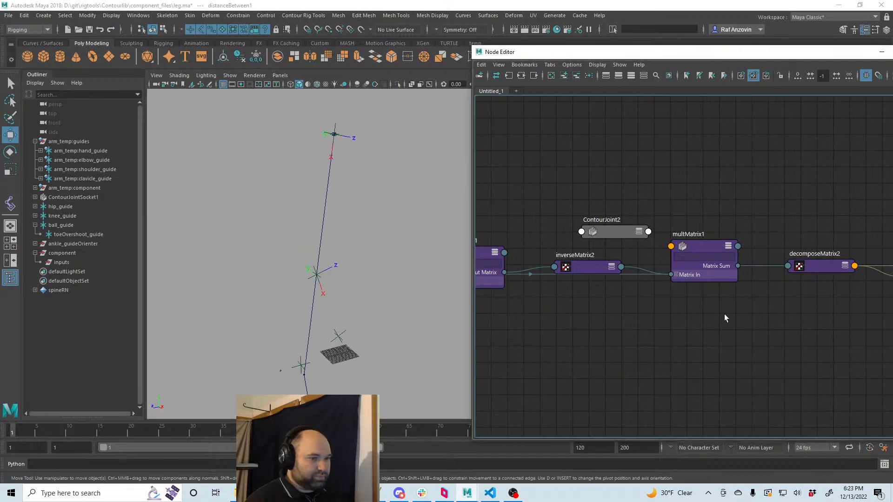
{"action": "middle_click_drag", "start_coordinate": [580, 324], "coordinate": [716, 311], "text": "alt"}
{"action": "left_click_drag", "start_coordinate": [615, 53], "coordinate": [523, 55]}
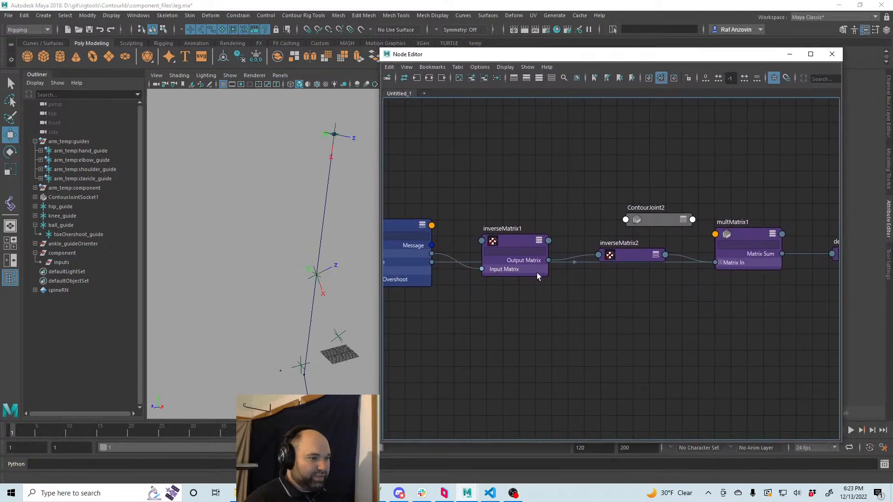
{"action": "left_click_drag", "start_coordinate": [514, 242], "coordinate": [512, 207]}
{"action": "middle_click_drag", "start_coordinate": [562, 300], "coordinate": [594, 302], "text": "alt"}
{"action": "scroll", "coordinate": [565, 289], "scroll_direction": "up", "scroll_amount": 1}
{"action": "scroll", "coordinate": [590, 299], "scroll_direction": "down", "scroll_amount": 2}
{"action": "scroll", "coordinate": [590, 297], "scroll_direction": "up", "scroll_amount": 1}
{"action": "left_click_drag", "start_coordinate": [657, 266], "coordinate": [631, 230]}
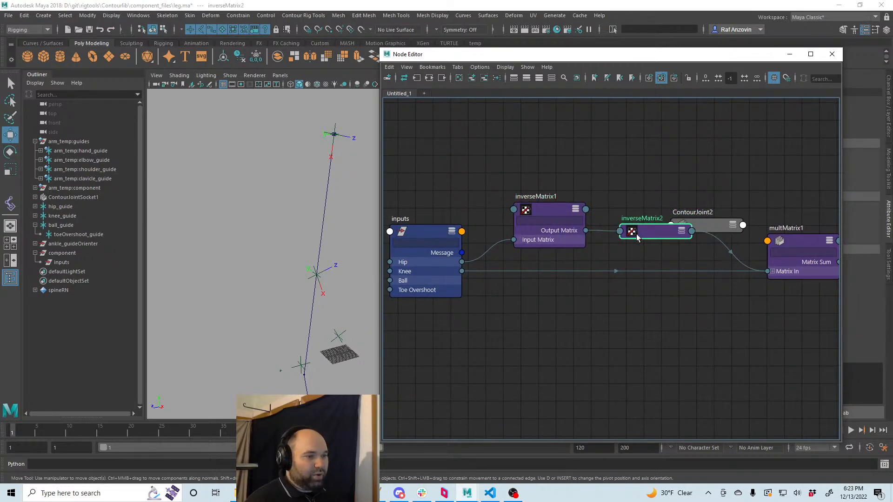
{"action": "middle_click_drag", "start_coordinate": [617, 272], "coordinate": [590, 270], "text": "alt"}
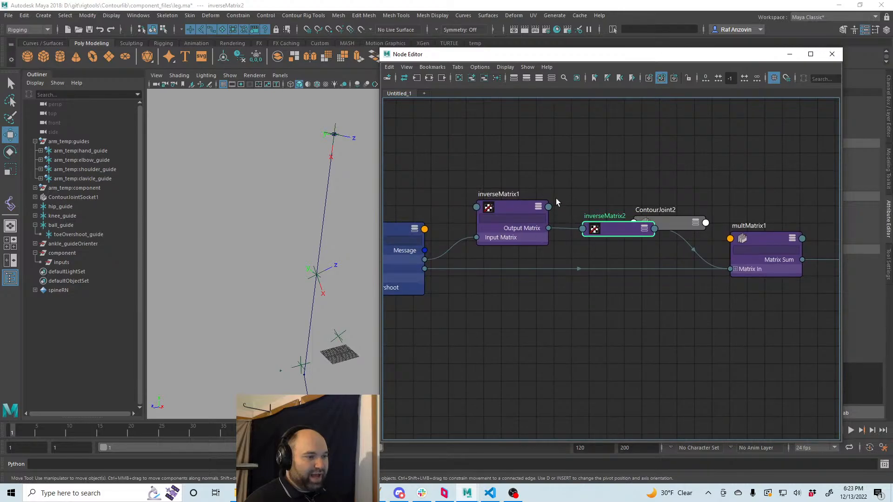
{"action": "scroll", "coordinate": [577, 335], "scroll_direction": "down", "scroll_amount": 2}
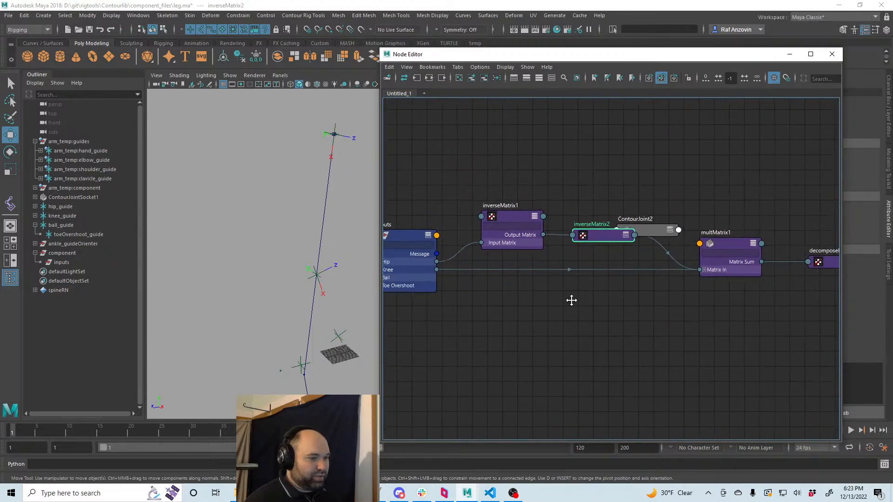
- Switch to Visual Studio Code, replace invert_matrix(space_input) with space_input in drive_contour_bone, and save component_utils.py
{"action": "left_click", "coordinate": [490, 492]}
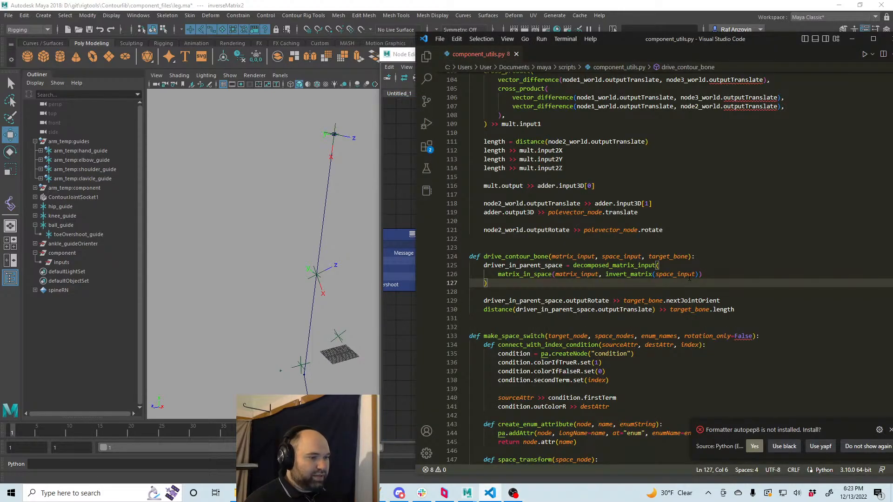
{"action": "left_click", "coordinate": [714, 274]}
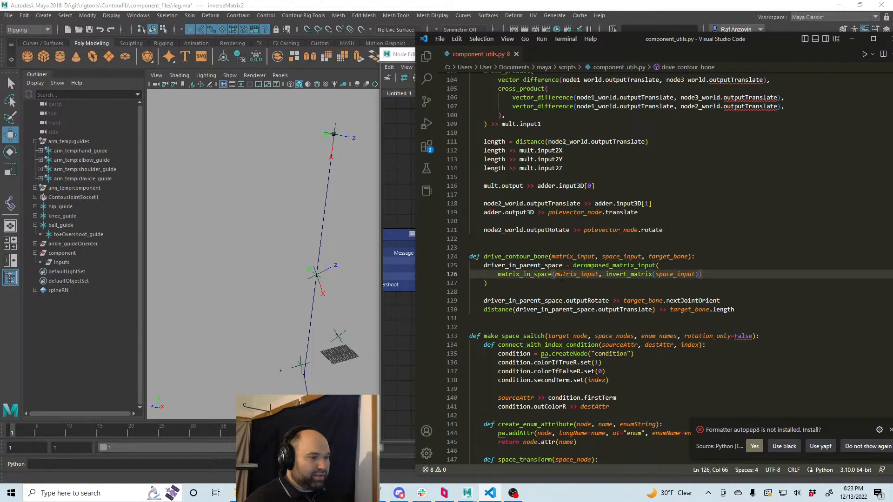
{"action": "left_click", "coordinate": [523, 275]}
{"action": "left_click", "coordinate": [701, 274]}
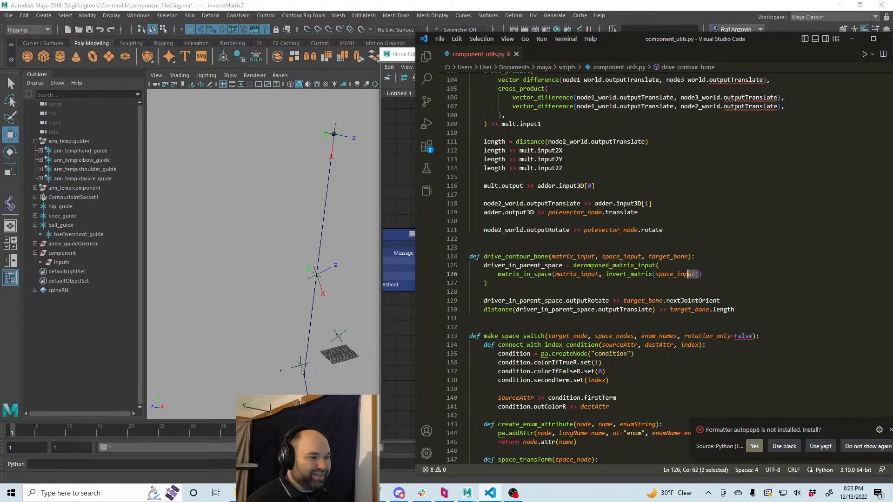
{"action": "left_click_drag", "start_coordinate": [697, 275], "coordinate": [605, 274]}
{"action": "type", "text": "space_input"}
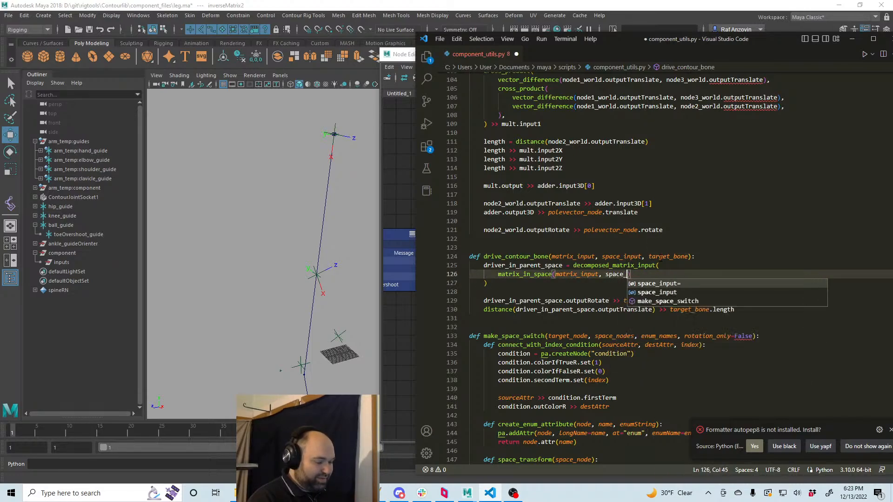
{"action": "key", "text": "ctrl+s"}
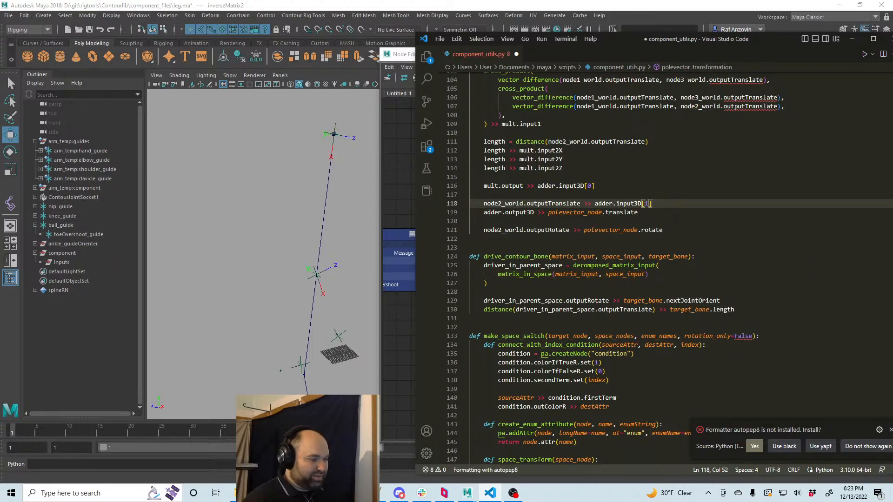
- Back in Maya, group and delete the inverseMatrix1, inverseMatrix2, multMatrix1, decomposeMatrix2 and distanceBetween1 nodes from the graph
{"action": "key", "text": "alt+Tab"}
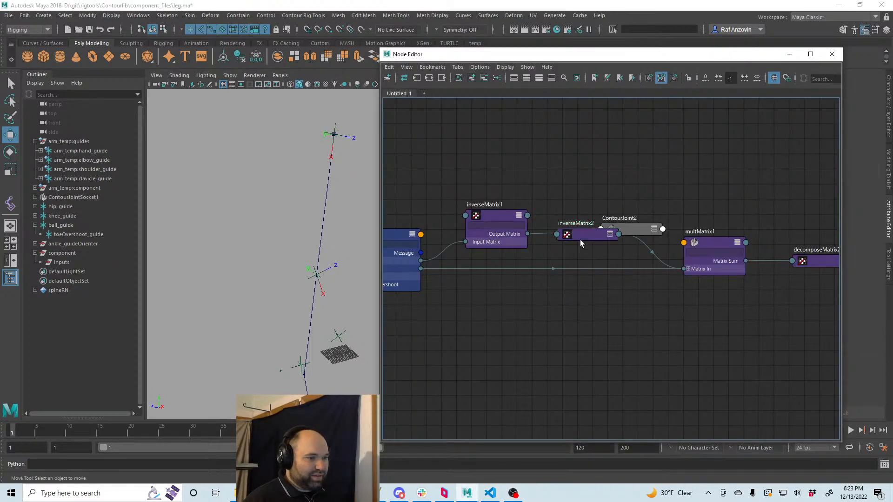
{"action": "left_click_drag", "start_coordinate": [579, 239], "coordinate": [588, 308]}
{"action": "left_click_drag", "start_coordinate": [503, 245], "coordinate": [526, 335]}
{"action": "middle_click_drag", "start_coordinate": [527, 334], "coordinate": [460, 343]}
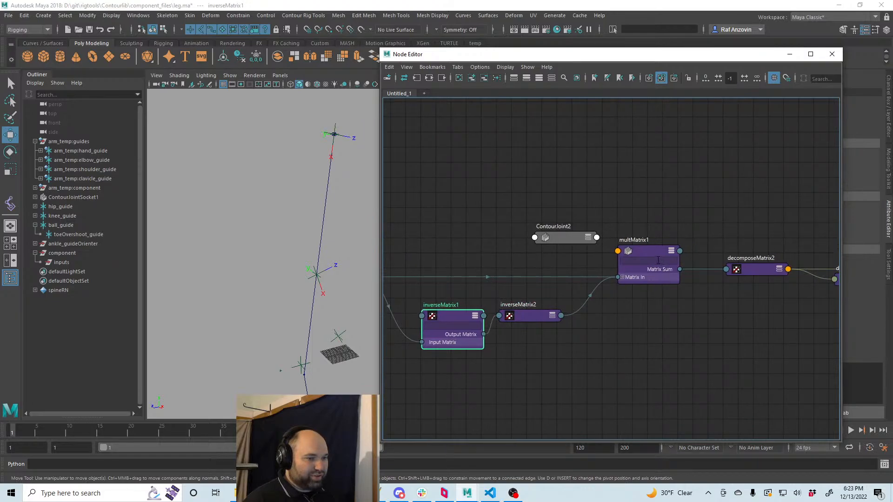
{"action": "left_click_drag", "start_coordinate": [753, 269], "coordinate": [720, 347]}
{"action": "scroll", "coordinate": [698, 342], "scroll_direction": "down", "scroll_amount": 3}
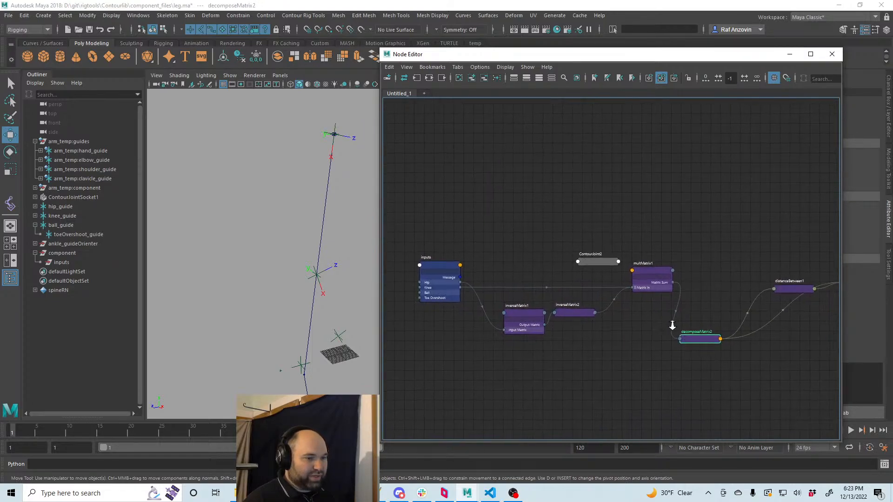
{"action": "left_click_drag", "start_coordinate": [789, 289], "coordinate": [737, 352]}
{"action": "left_click_drag", "start_coordinate": [646, 284], "coordinate": [626, 354]}
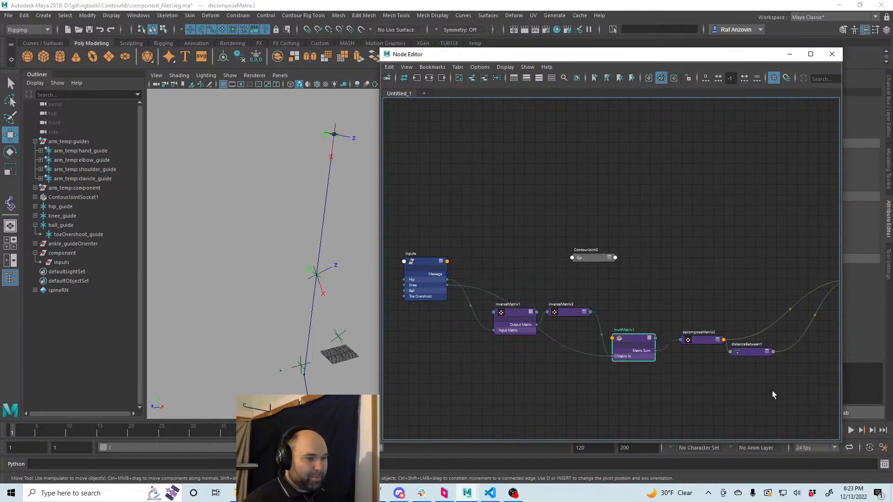
{"action": "middle_click_drag", "start_coordinate": [767, 391], "coordinate": [674, 364]}
{"action": "left_click_drag", "start_coordinate": [726, 377], "coordinate": [405, 284]}
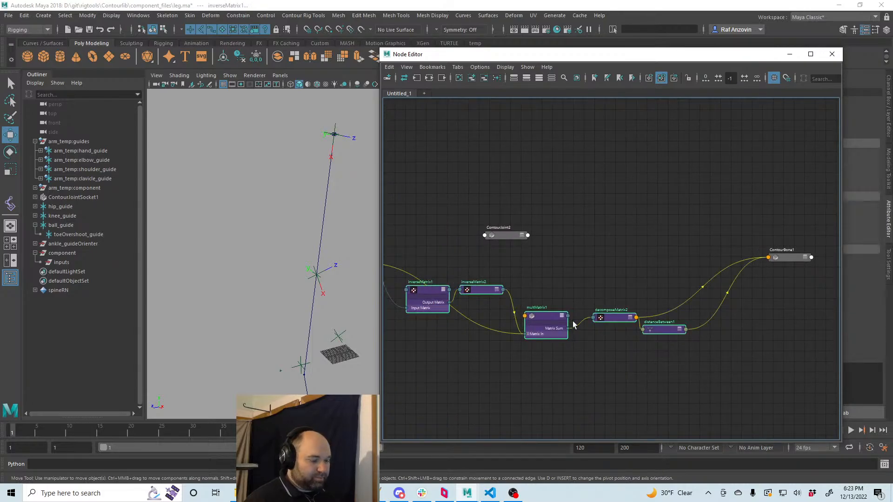
{"action": "key", "text": "Delete"}
- Run reload(cutils) in Python, followed by cutils.drive_contour_bone(inputs.knee, inputs.hip, bone)
{"action": "middle_click_drag", "start_coordinate": [522, 361], "coordinate": [665, 361], "text": "alt"}
{"action": "scroll", "coordinate": [666, 361], "scroll_direction": "up", "scroll_amount": 3}
{"action": "middle_click_drag", "start_coordinate": [586, 296], "coordinate": [544, 333], "text": "alt"}
{"action": "scroll", "coordinate": [571, 337], "scroll_direction": "down", "scroll_amount": 1}
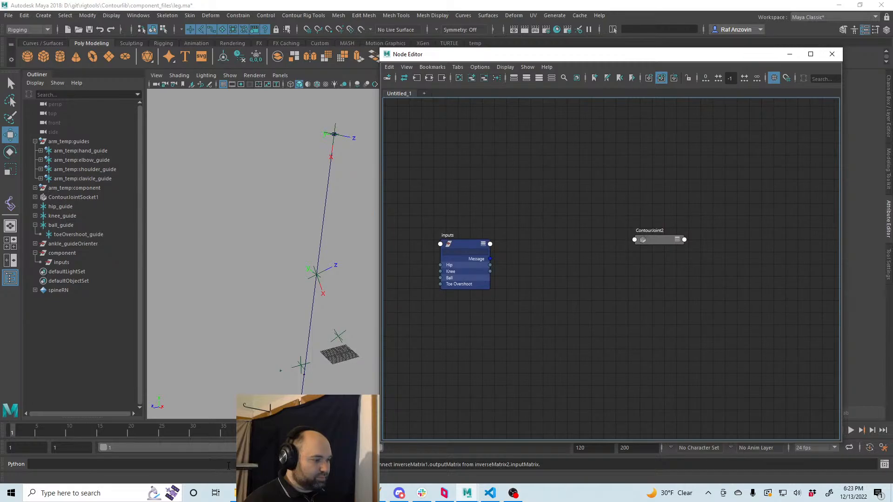
{"action": "left_click", "coordinate": [229, 464]}
{"action": "key", "text": "Up"}
{"action": "key", "text": "Up"}
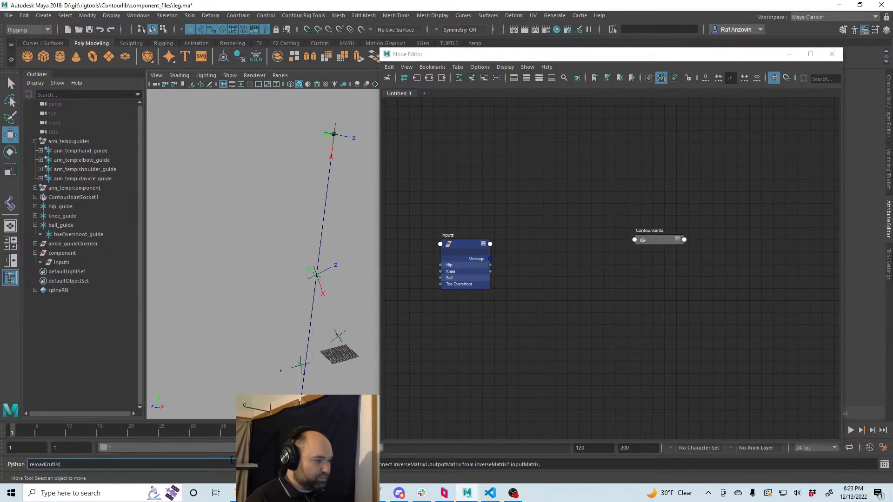
{"action": "key", "text": "Return"}
{"action": "key", "text": "Up"}
{"action": "key", "text": "Up"}
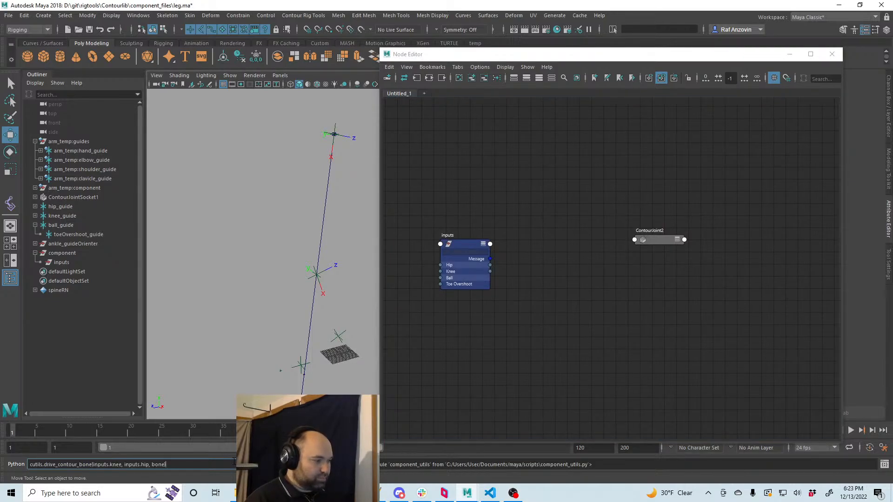
{"action": "key", "text": "Return"}
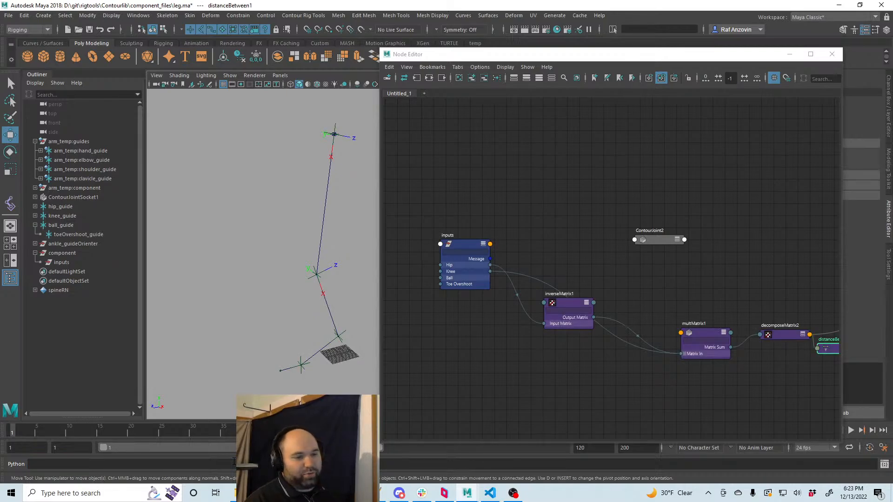
- Clear the Node Editor from the viewport, move knee_guide to test the driven bone, and undo the guide moves
{"action": "left_click_drag", "start_coordinate": [435, 59], "coordinate": [473, 145]}
{"action": "left_click_drag", "start_coordinate": [319, 247], "coordinate": [250, 327], "text": "alt"}
{"action": "left_click", "coordinate": [279, 260]}
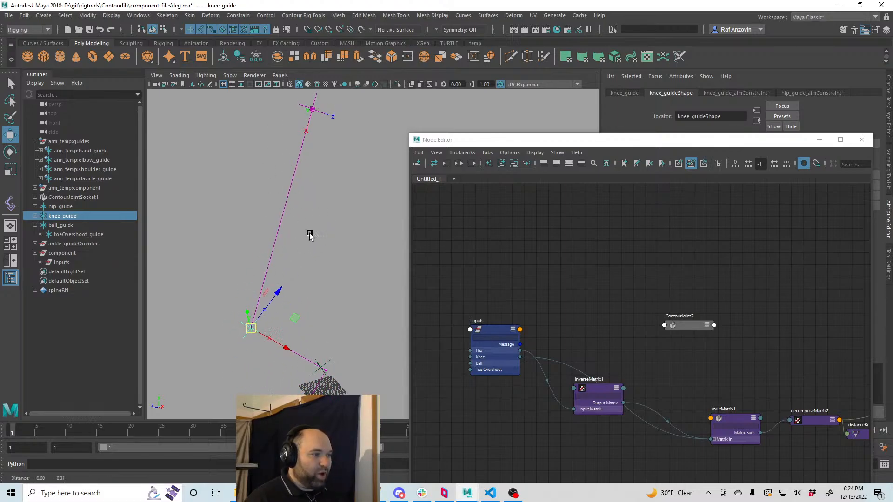
{"action": "left_click_drag", "start_coordinate": [309, 233], "coordinate": [309, 241], "text": "alt"}
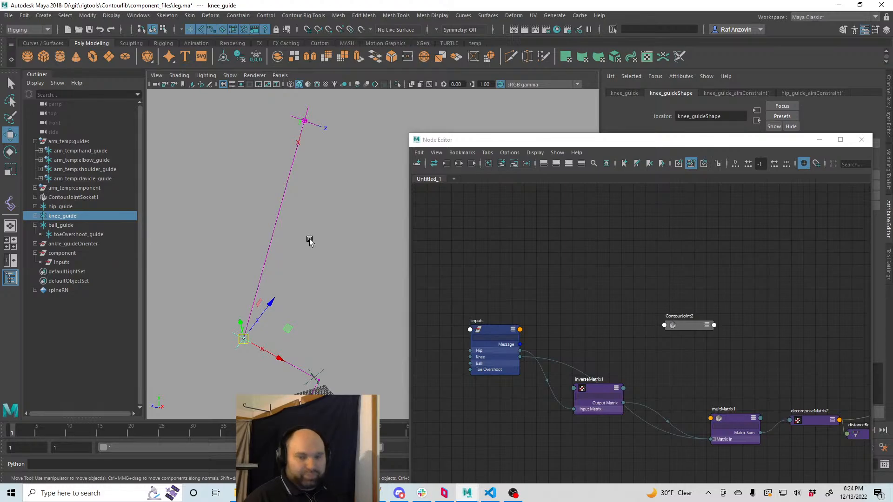
{"action": "key", "text": "ctrl+z"}
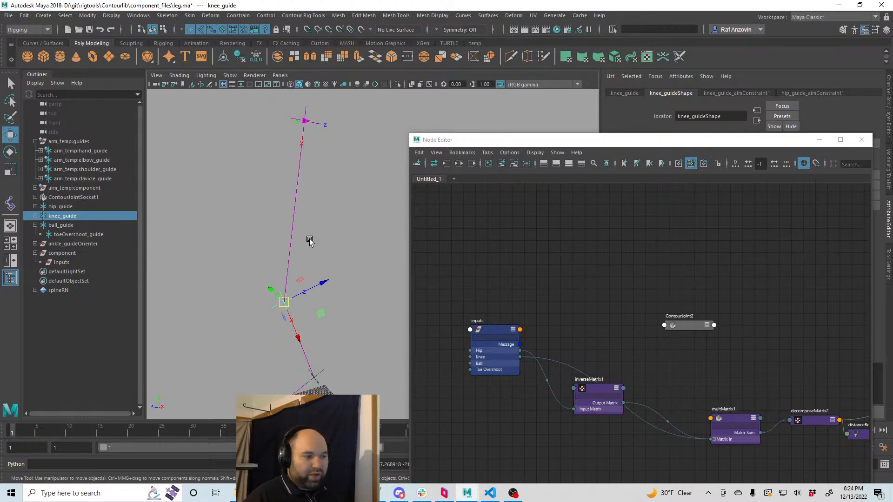
{"action": "key", "text": "ctrl+z"}
{"action": "key", "text": "ctrl+z"}
{"action": "key", "text": "ctrl+z"}
{"action": "key", "text": "ctrl+z"}
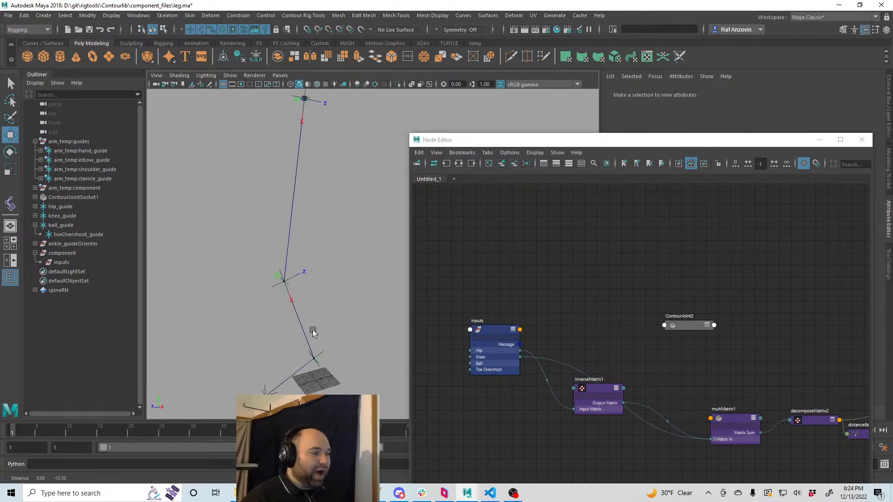
- Select the lower leg bone ContourBone2 and store it in the Python variable with bone = s1()
{"action": "right_click_drag", "start_coordinate": [313, 305], "coordinate": [296, 328], "text": "alt"}
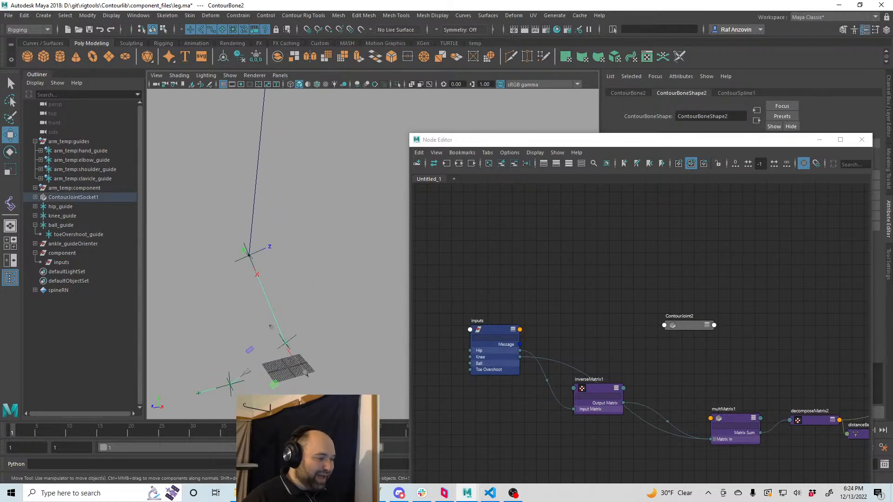
{"action": "left_click", "coordinate": [293, 464]}
{"action": "key", "text": "Up"}
{"action": "key", "text": "Up"}
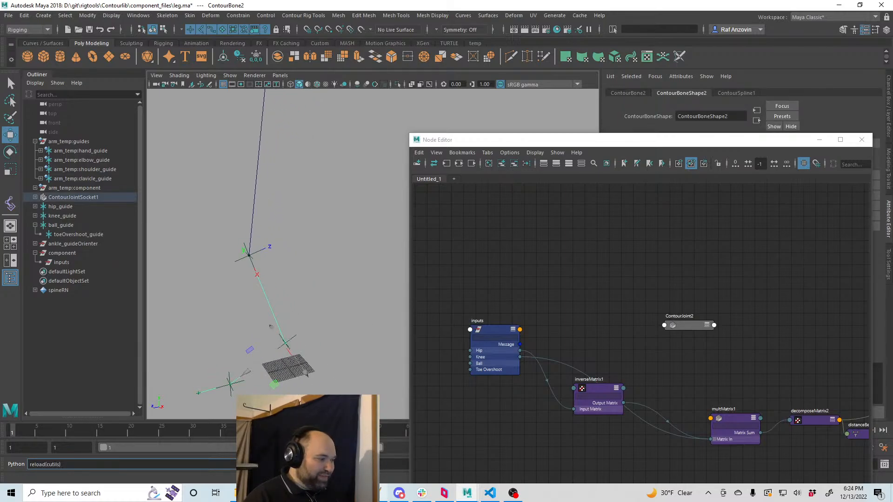
{"action": "key", "text": "Up"}
{"action": "key", "text": "Up"}
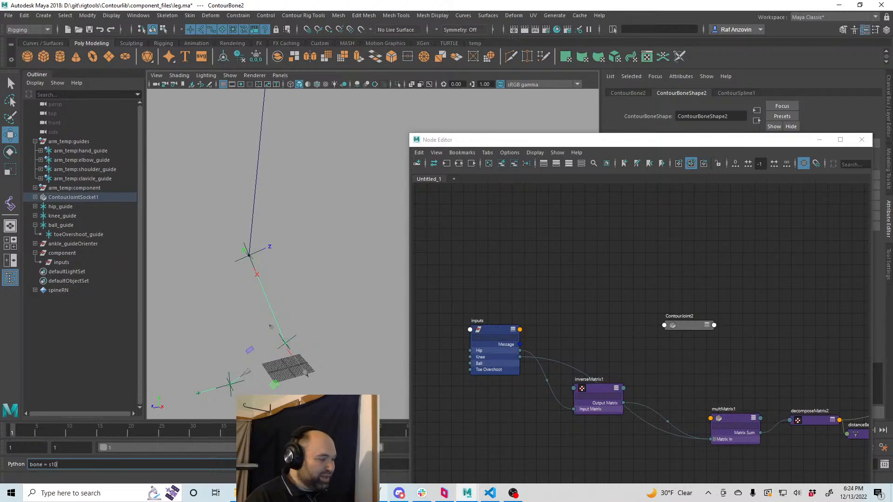
{"action": "key", "text": "Return"}
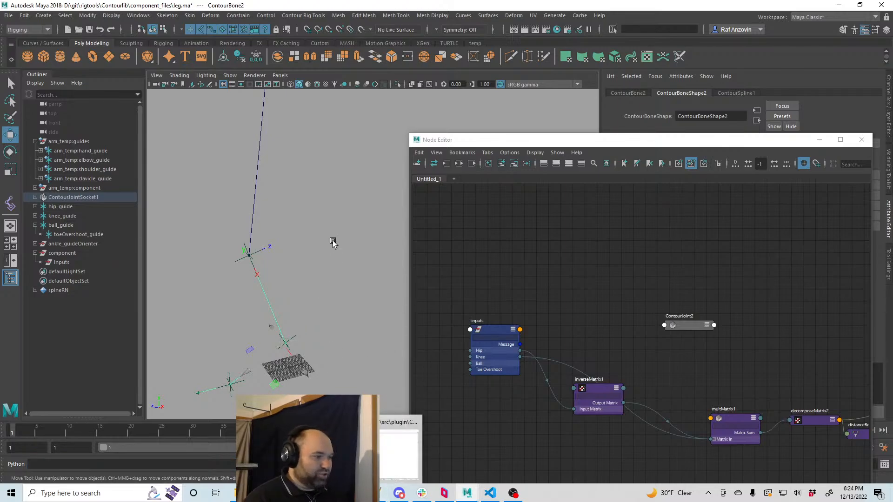
- Run cutils.drive_contour_bone(inputs.ankle, inputs.knee, bone) to drive the lower leg bone from the ankle in knee space
{"action": "left_click", "coordinate": [325, 283]}
{"action": "left_click_drag", "start_coordinate": [326, 283], "coordinate": [328, 302], "text": "alt"}
{"action": "left_click", "coordinate": [175, 461]}
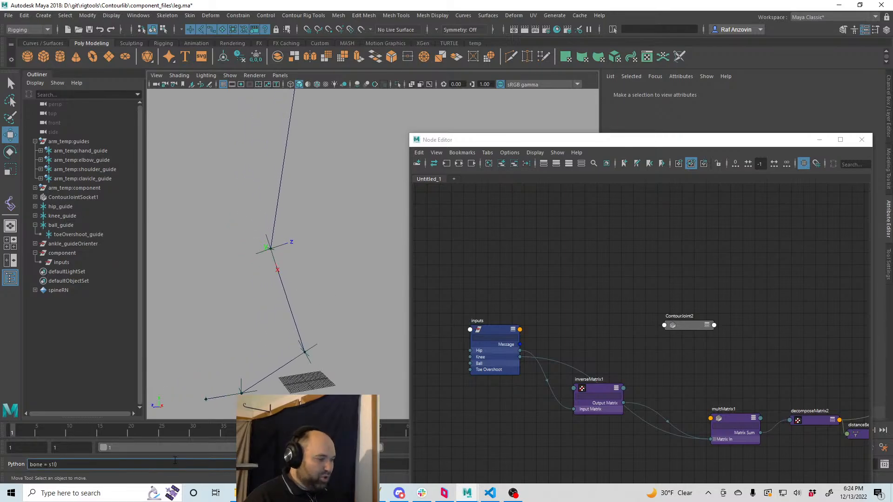
{"action": "key", "text": "Up"}
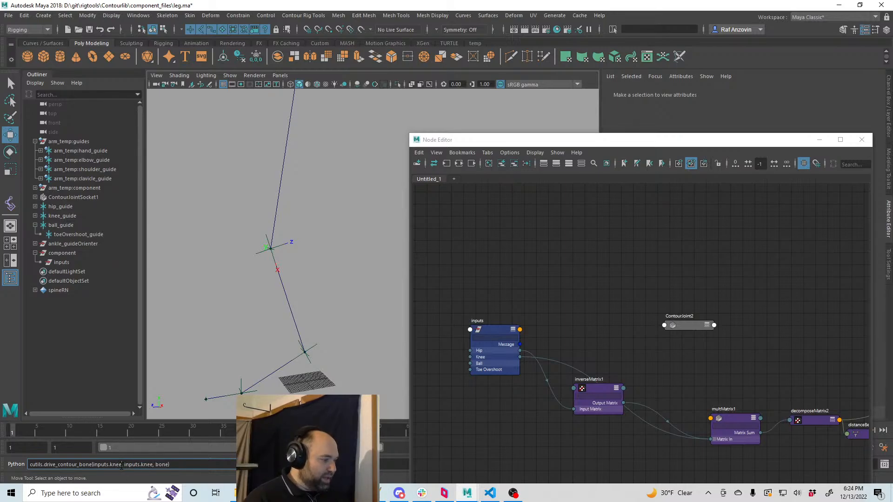
{"action": "type", "text": "ankle"}
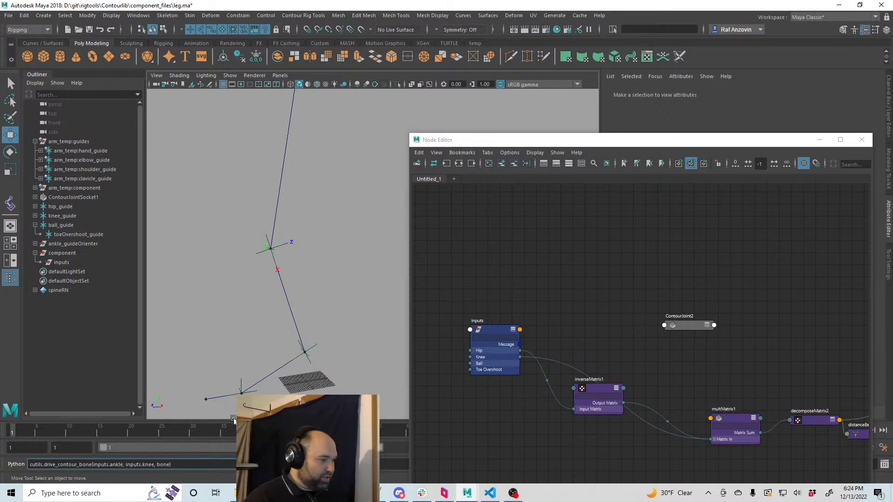
{"action": "key", "text": "Return"}
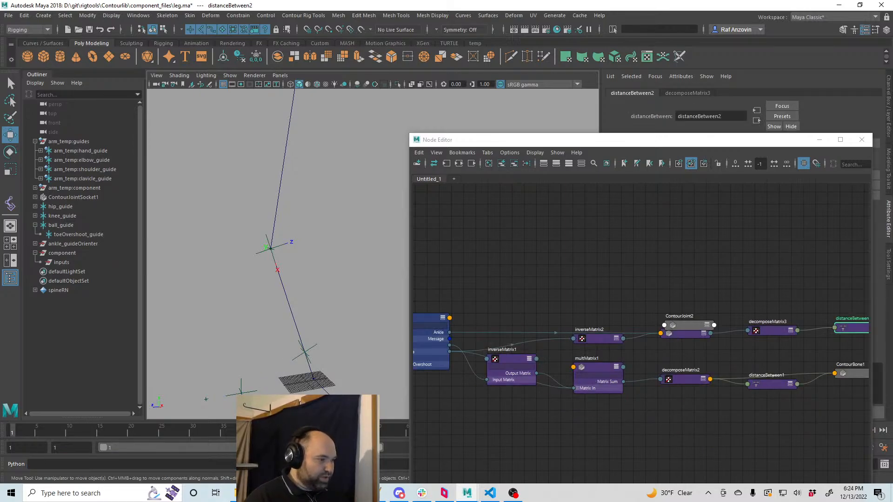
- Select ContourBone2, move the Node Editor out of the way, and inspect the bone's channel values and its end at the ankle
{"action": "left_click_drag", "start_coordinate": [362, 376], "coordinate": [346, 350], "text": "alt"}
{"action": "mouse_move", "coordinate": [346, 350]}
{"action": "right_mouse_down", "text": "alt"}
{"action": "mouse_move", "coordinate": [338, 331]}
{"action": "mouse_move", "coordinate": [336, 351]}
{"action": "right_mouse_up", "text": "alt"}
{"action": "left_click", "coordinate": [285, 310]}
{"action": "left_click_drag", "start_coordinate": [540, 140], "coordinate": [567, 357]}
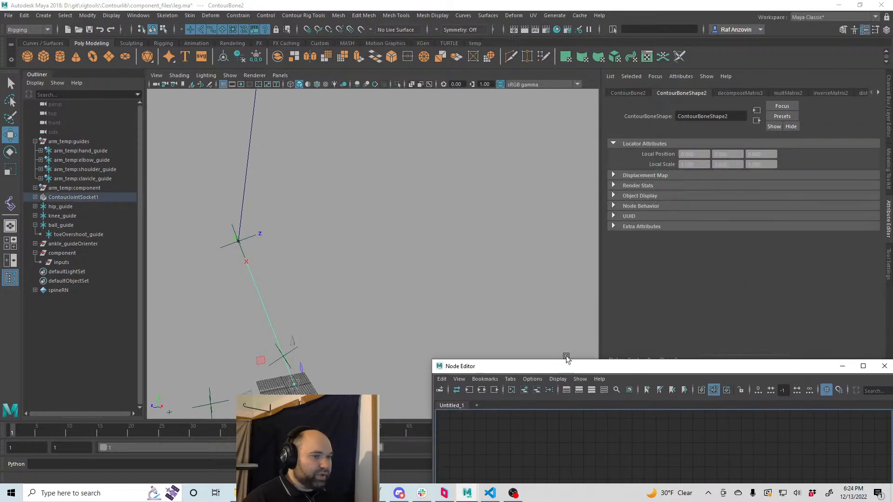
{"action": "left_click", "coordinate": [888, 129]}
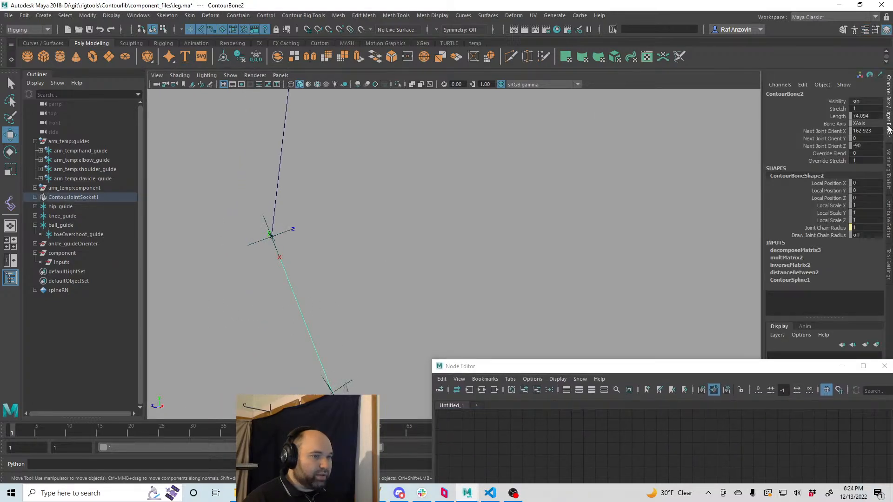
{"action": "right_click_drag", "start_coordinate": [383, 323], "coordinate": [409, 253], "text": "alt"}
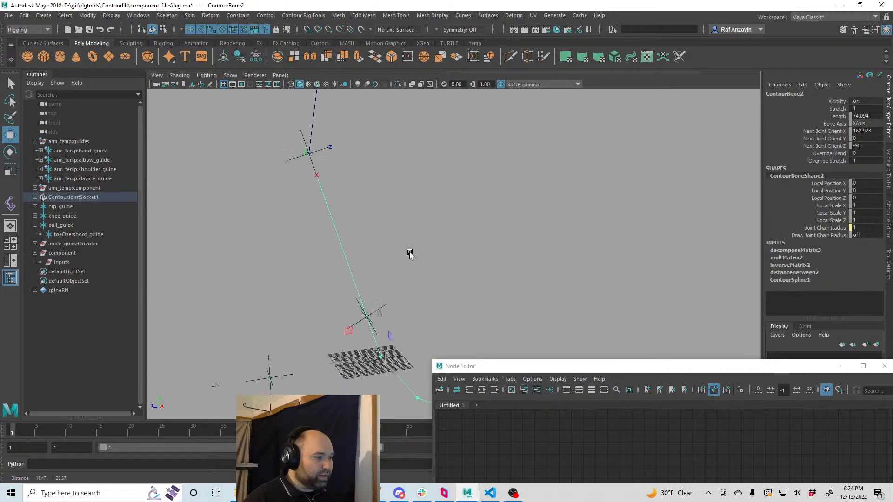
{"action": "middle_click_drag", "start_coordinate": [409, 253], "coordinate": [413, 228], "text": "alt"}
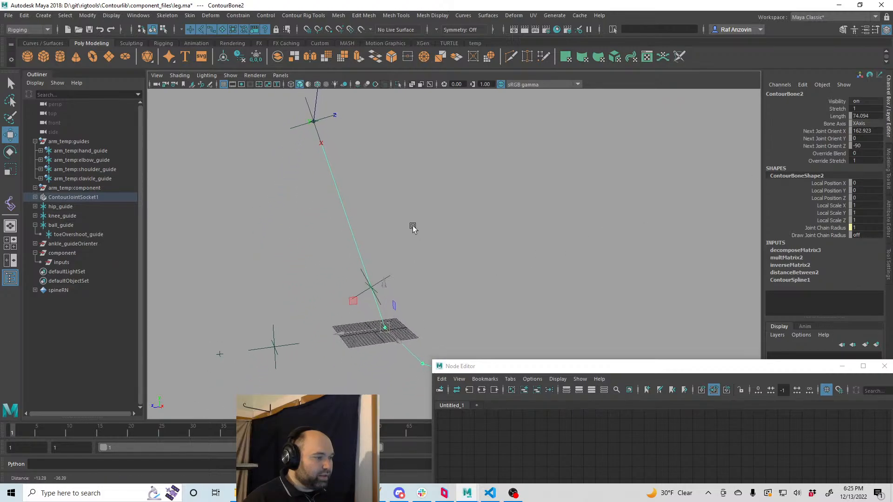
- Inspect the driven lower leg bone around the ankle, undo the drive_contour_bone result, and return to ankle_guide as the selection
{"action": "left_click_drag", "start_coordinate": [413, 227], "coordinate": [395, 265], "text": "alt"}
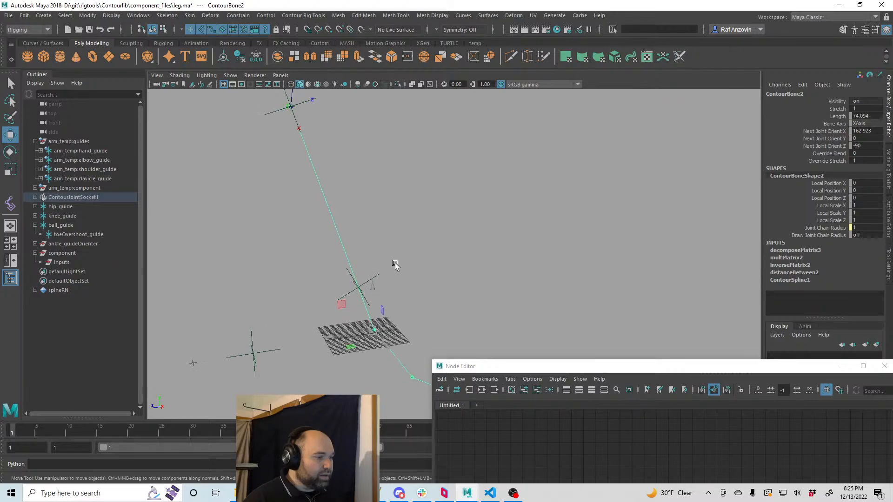
{"action": "middle_click_drag", "start_coordinate": [395, 264], "coordinate": [402, 290], "text": "alt"}
{"action": "mouse_move", "coordinate": [402, 289]}
{"action": "right_mouse_down", "text": "alt"}
{"action": "mouse_move", "coordinate": [375, 282]}
{"action": "mouse_move", "coordinate": [388, 280]}
{"action": "right_mouse_up", "text": "alt"}
{"action": "middle_click_drag", "start_coordinate": [388, 281], "coordinate": [389, 282], "text": "alt"}
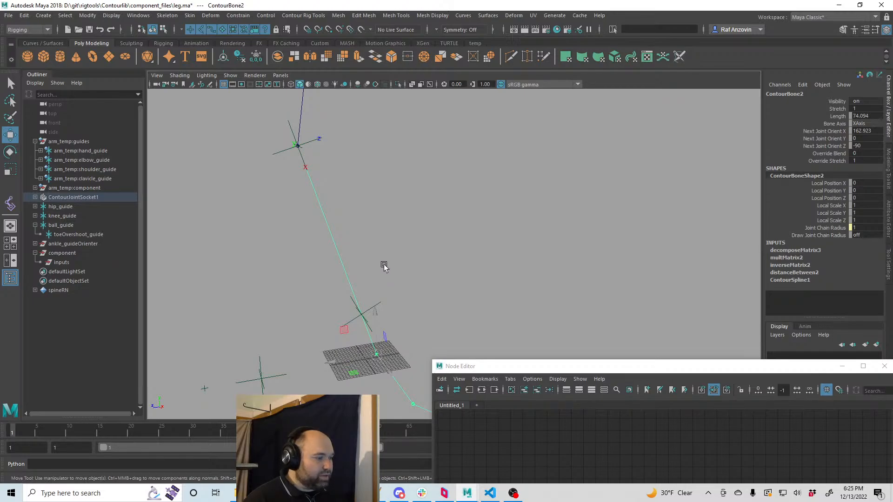
{"action": "left_click", "coordinate": [447, 241]}
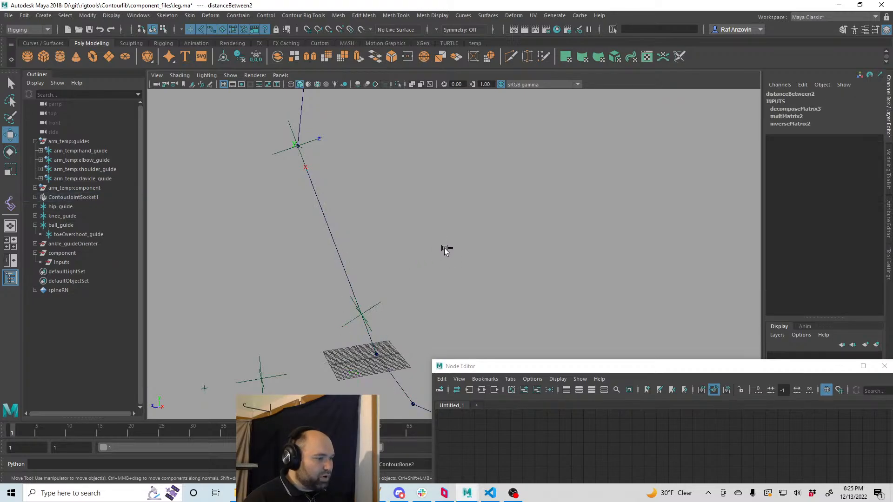
{"action": "left_click", "coordinate": [380, 311]}
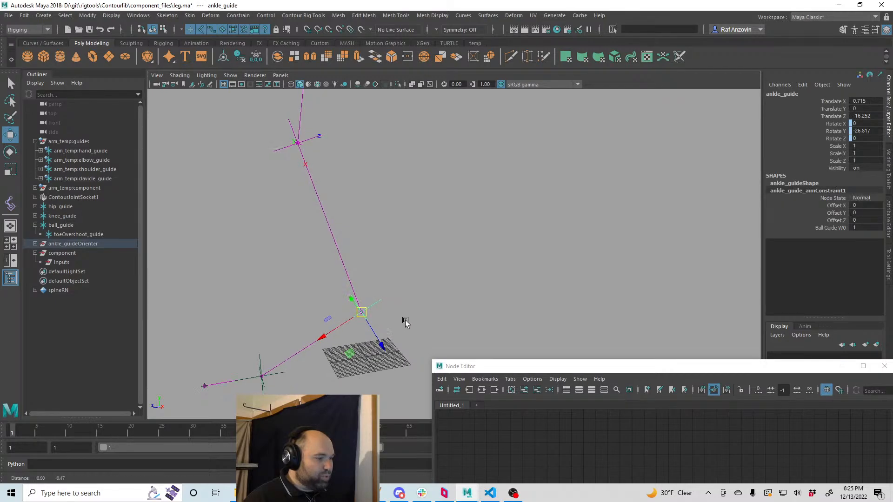
{"action": "middle_click_drag", "start_coordinate": [405, 321], "coordinate": [394, 292], "text": "alt"}
- Graph ankle_guide's connections in the Node Editor and expand its node to examine where its matrix outputs go
{"action": "left_click_drag", "start_coordinate": [512, 366], "coordinate": [454, 119]}
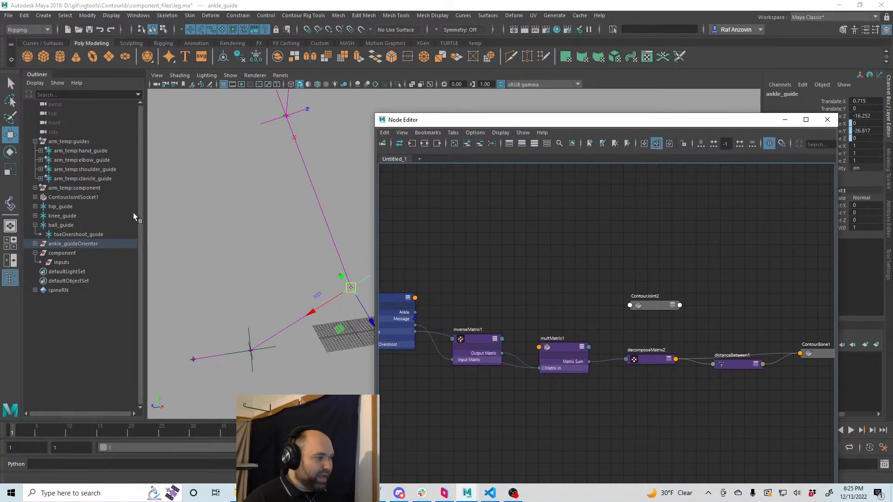
{"action": "left_click", "coordinate": [443, 146]}
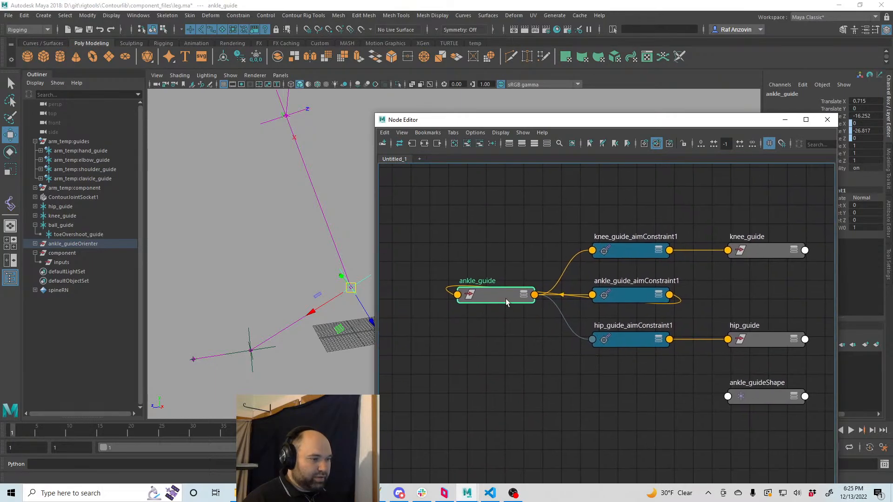
{"action": "left_click_drag", "start_coordinate": [507, 299], "coordinate": [494, 371]}
{"action": "middle_click_drag", "start_coordinate": [648, 414], "coordinate": [645, 387]}
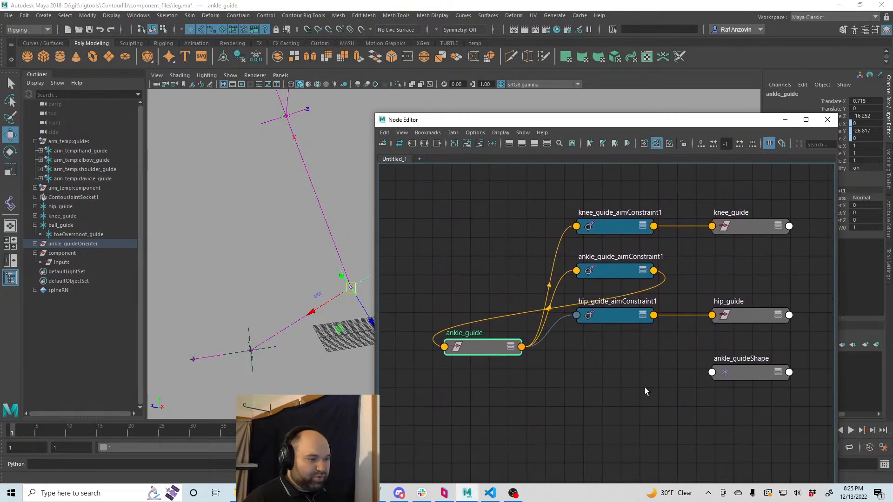
{"action": "left_click", "coordinate": [510, 347]}
{"action": "left_click", "coordinate": [510, 347]}
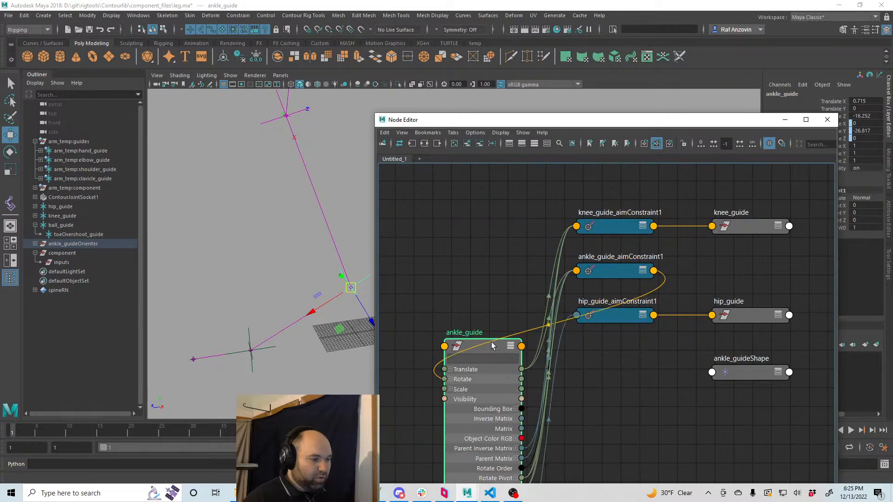
{"action": "left_click_drag", "start_coordinate": [470, 346], "coordinate": [436, 191]}
{"action": "scroll", "coordinate": [610, 349], "scroll_direction": "down", "scroll_amount": 3}
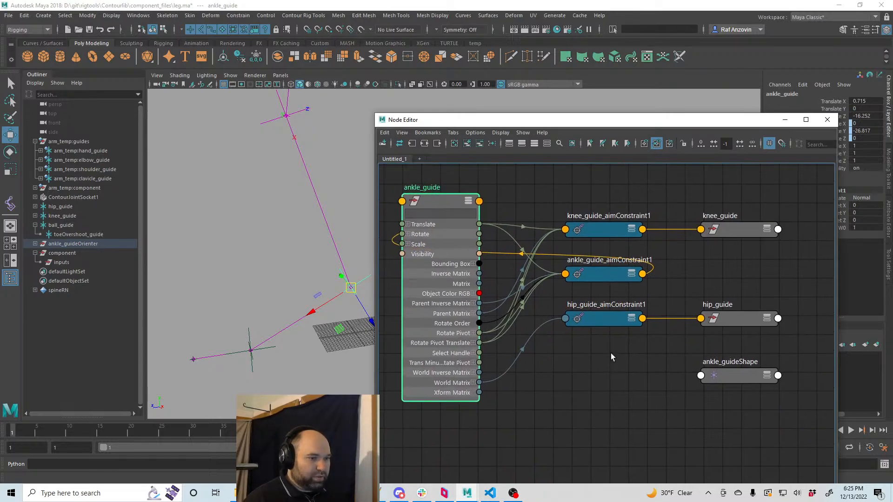
{"action": "scroll", "coordinate": [622, 354], "scroll_direction": "up", "scroll_amount": 1}
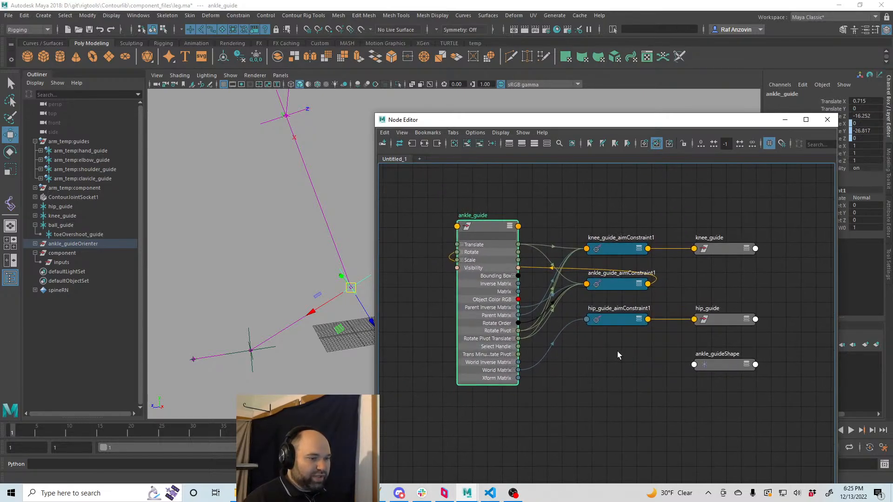
- Add the component's inputs node to the Node Editor graph and place it clear of the guide nodes
{"action": "left_click", "coordinate": [65, 263]}
{"action": "middle_click_drag", "start_coordinate": [65, 263], "coordinate": [709, 429]}
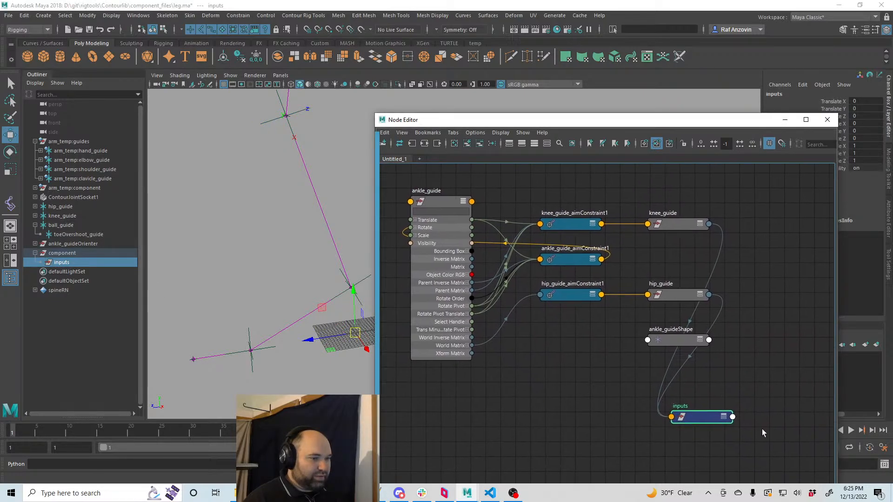
{"action": "left_click_drag", "start_coordinate": [716, 421], "coordinate": [805, 424]}
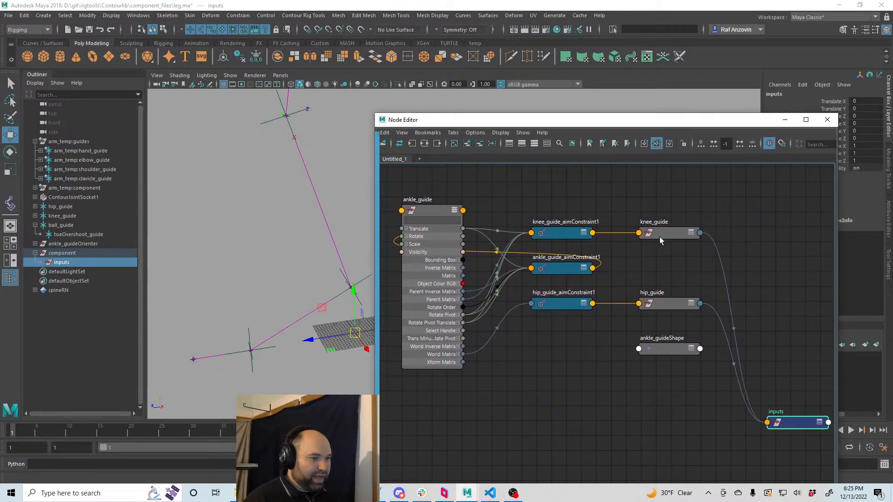
{"action": "left_click_drag", "start_coordinate": [411, 267], "coordinate": [409, 268]}
{"action": "left_click", "coordinate": [799, 427]}
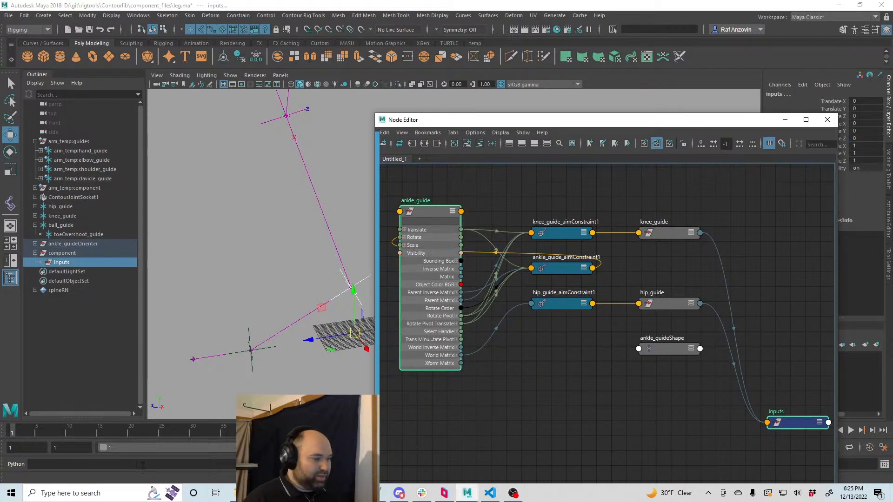
- Select ankle_guide and connect its world matrix to the ankle input with s1().worldMatrix[0] >> inputs.ankle in Python
{"action": "left_click", "coordinate": [155, 461]}
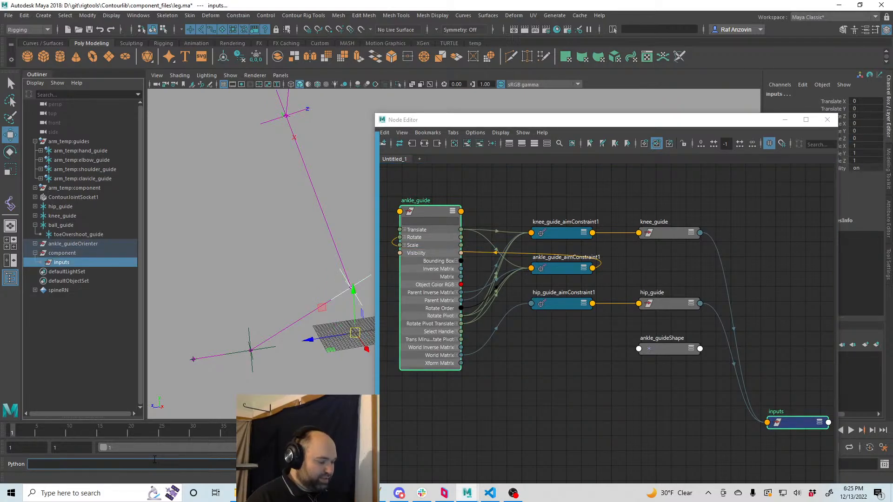
{"action": "left_click", "coordinate": [812, 408]}
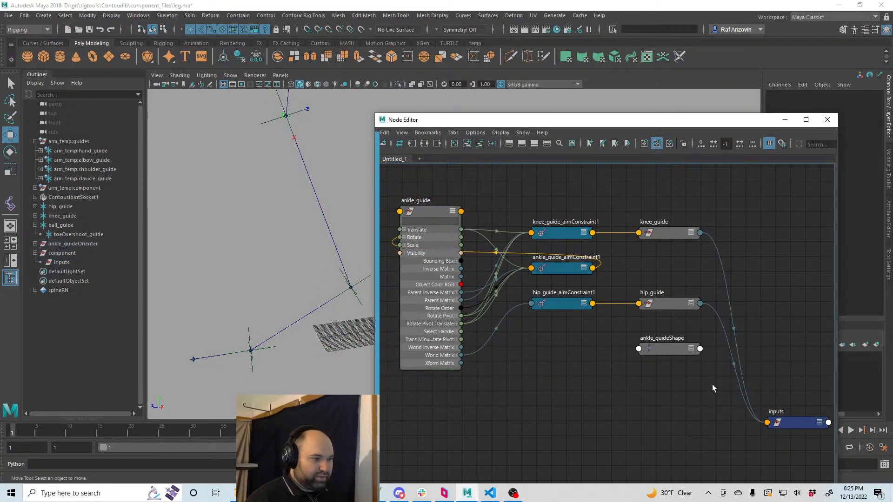
{"action": "left_click", "coordinate": [414, 214]}
{"action": "left_click", "coordinate": [174, 464]}
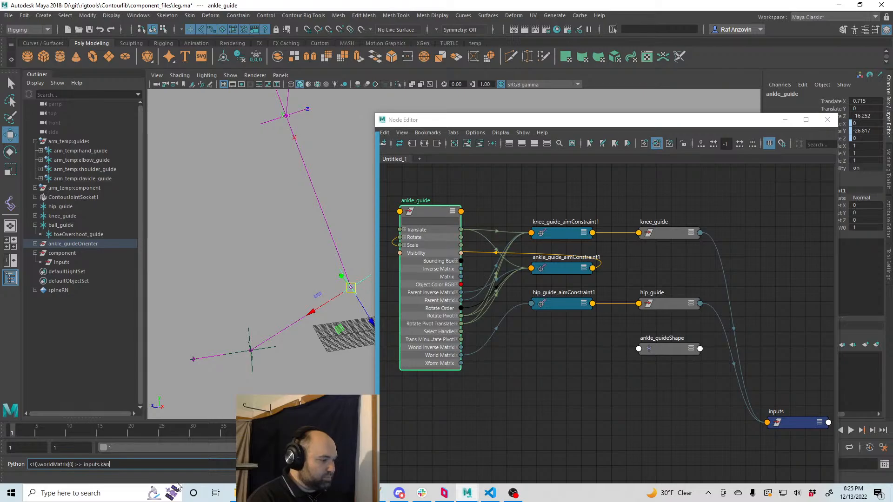
{"action": "key", "text": "Return"}
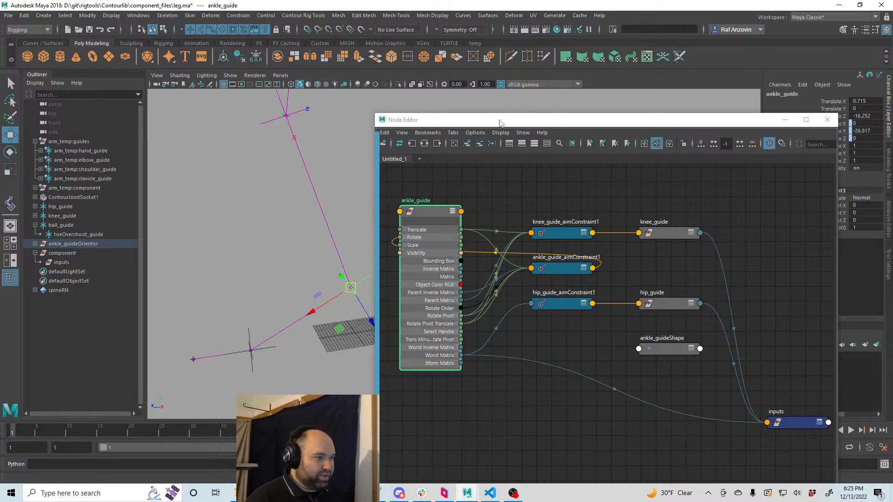
- Rerun cutils.drive_contour_bone(inputs.ankle, inputs.knee, bone) to drive the lower leg bone from the connected ankle input
{"action": "left_click_drag", "start_coordinate": [500, 122], "coordinate": [525, 133]}
{"action": "left_click", "coordinate": [211, 465]}
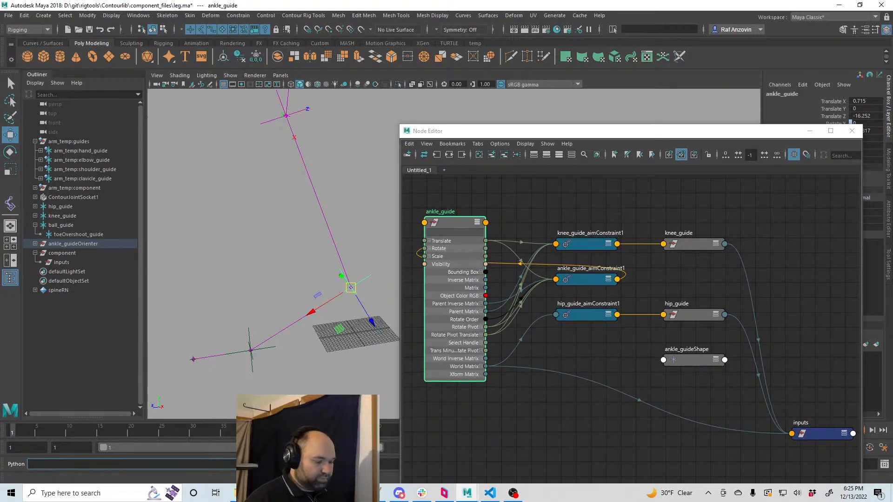
{"action": "key", "text": "Up"}
{"action": "key", "text": "Up"}
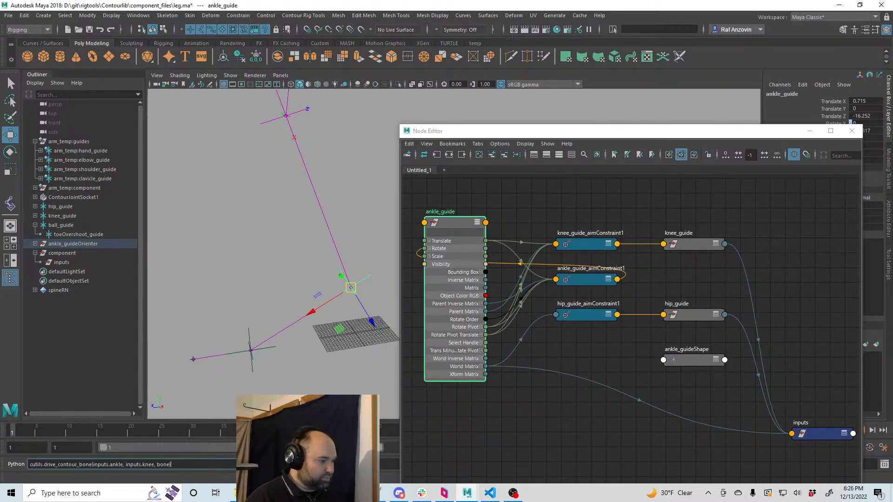
{"action": "key", "text": "Return"}
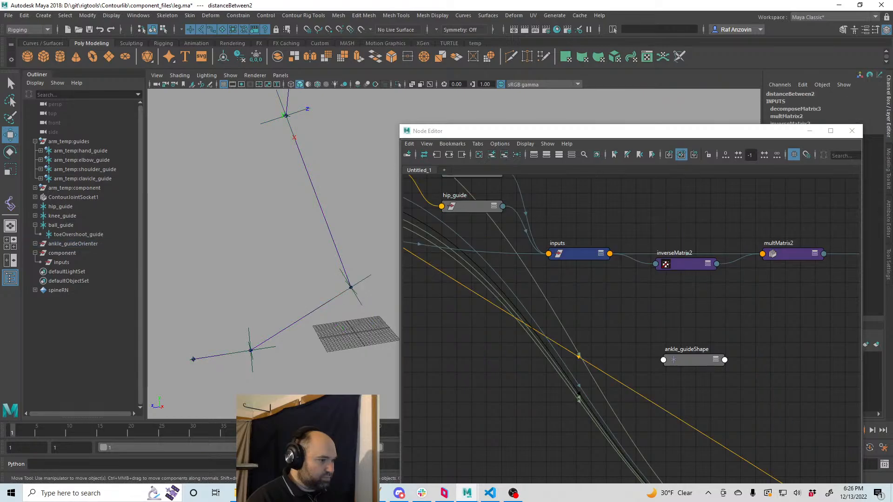
- Move the Node Editor off the leg and examine how the driven lower leg bone lines up with ankle_guide
{"action": "left_click_drag", "start_coordinate": [521, 131], "coordinate": [601, 173]}
{"action": "left_click", "coordinate": [392, 174]}
{"action": "scroll", "coordinate": [377, 299], "scroll_direction": "down", "scroll_amount": 3}
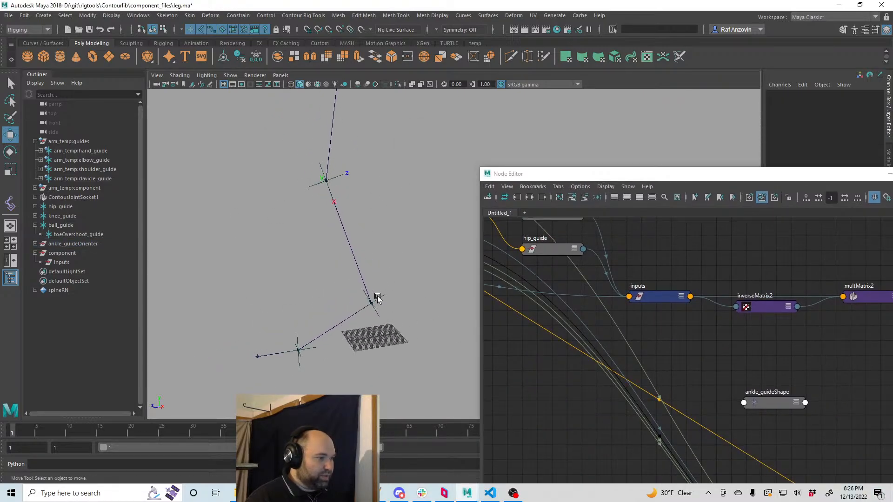
{"action": "left_click", "coordinate": [378, 299]}
{"action": "mouse_move", "coordinate": [369, 302]}
{"action": "left_mouse_down"}
{"action": "mouse_move", "coordinate": [389, 340]}
{"action": "mouse_move", "coordinate": [345, 265]}
{"action": "mouse_move", "coordinate": [377, 292]}
{"action": "mouse_move", "coordinate": [288, 252]}
{"action": "mouse_move", "coordinate": [392, 305]}
{"action": "mouse_move", "coordinate": [291, 261]}
{"action": "mouse_move", "coordinate": [391, 295]}
{"action": "mouse_move", "coordinate": [283, 260]}
{"action": "mouse_move", "coordinate": [409, 309]}
{"action": "mouse_move", "coordinate": [289, 255]}
{"action": "mouse_move", "coordinate": [385, 298]}
{"action": "mouse_move", "coordinate": [371, 304]}
{"action": "left_mouse_up"}
{"action": "left_click", "coordinate": [398, 186]}
{"action": "right_click_drag", "start_coordinate": [425, 298], "coordinate": [386, 247], "text": "alt"}
{"action": "mouse_move", "coordinate": [385, 245]}
{"action": "middle_mouse_down", "text": "alt"}
{"action": "mouse_move", "coordinate": [386, 274]}
{"action": "mouse_move", "coordinate": [381, 258]}
{"action": "middle_mouse_up", "text": "alt"}
{"action": "right_click_drag", "start_coordinate": [382, 257], "coordinate": [367, 243], "text": "alt"}
{"action": "middle_click_drag", "start_coordinate": [368, 242], "coordinate": [365, 267], "text": "alt"}
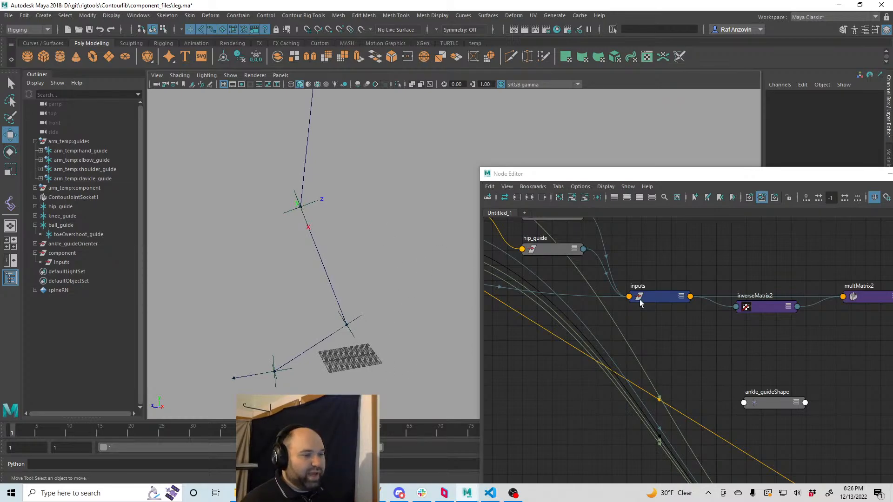
- Check the orientation of the knee joint ContourJoint2 with the Rotate tool, and undo back to the knee_guide selection
{"action": "left_click_drag", "start_coordinate": [442, 242], "coordinate": [298, 228], "text": "alt"}
{"action": "left_click", "coordinate": [311, 252]}
{"action": "left_click", "coordinate": [357, 241]}
{"action": "right_click_drag", "start_coordinate": [357, 241], "coordinate": [353, 304], "text": "alt"}
{"action": "left_click", "coordinate": [274, 323]}
{"action": "middle_click_drag", "start_coordinate": [345, 331], "coordinate": [434, 343], "text": "alt"}
{"action": "right_click_drag", "start_coordinate": [333, 304], "coordinate": [395, 308], "text": "alt"}
{"action": "middle_click_drag", "start_coordinate": [260, 320], "coordinate": [312, 321], "text": "alt"}
{"action": "left_click", "coordinate": [261, 293]}
{"action": "key", "text": "e"}
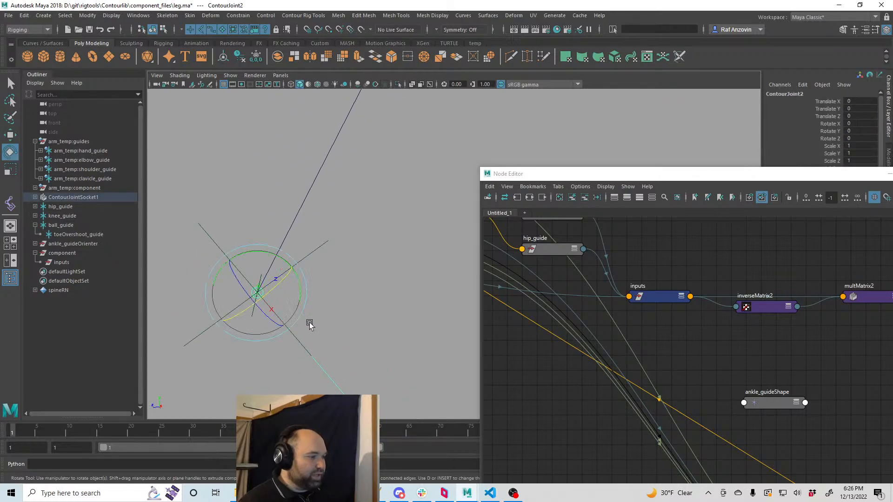
{"action": "left_click_drag", "start_coordinate": [373, 312], "coordinate": [433, 285], "text": "alt"}
{"action": "key", "text": "ctrl+z"}
{"action": "key", "text": "ctrl+z"}
{"action": "key", "text": "ctrl+z"}
{"action": "key", "text": "ctrl+z"}
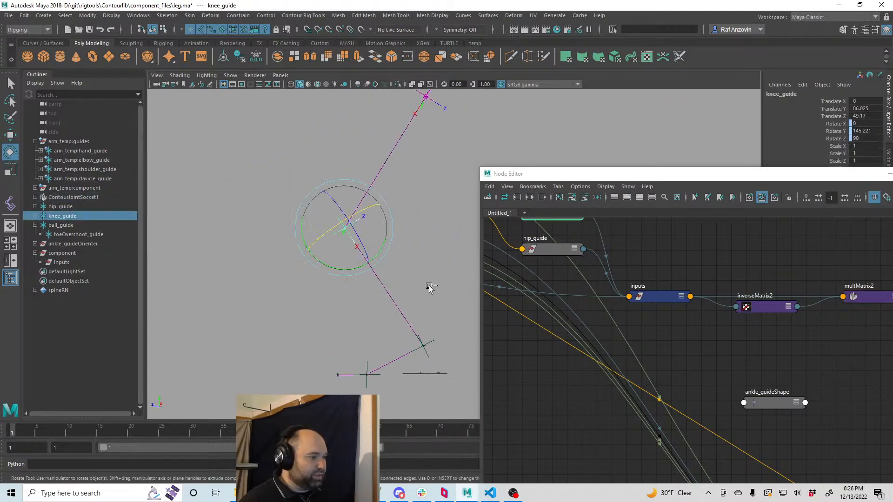
- Examine the foot, move ankle_guide to test the driven lower leg bone, and undo the guide move
{"action": "left_click", "coordinate": [385, 339]}
{"action": "middle_click_drag", "start_coordinate": [361, 340], "coordinate": [331, 217], "text": "alt"}
{"action": "scroll", "coordinate": [315, 315], "scroll_direction": "up", "scroll_amount": 3}
{"action": "left_click_drag", "start_coordinate": [315, 315], "coordinate": [225, 253], "text": "alt"}
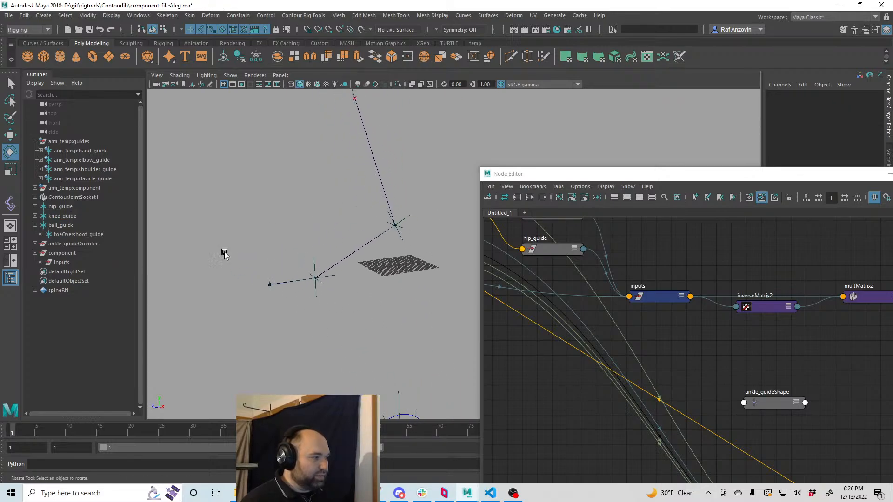
{"action": "left_click", "coordinate": [10, 83]}
{"action": "left_click_drag", "start_coordinate": [323, 317], "coordinate": [421, 259], "text": "alt"}
{"action": "left_click", "coordinate": [421, 260]}
{"action": "scroll", "coordinate": [387, 285], "scroll_direction": "down", "scroll_amount": 5}
{"action": "scroll", "coordinate": [350, 325], "scroll_direction": "down", "scroll_amount": 2}
{"action": "middle_click_drag", "start_coordinate": [348, 270], "coordinate": [314, 326], "text": "alt"}
{"action": "scroll", "coordinate": [339, 326], "scroll_direction": "up", "scroll_amount": 1}
{"action": "key", "text": "w"}
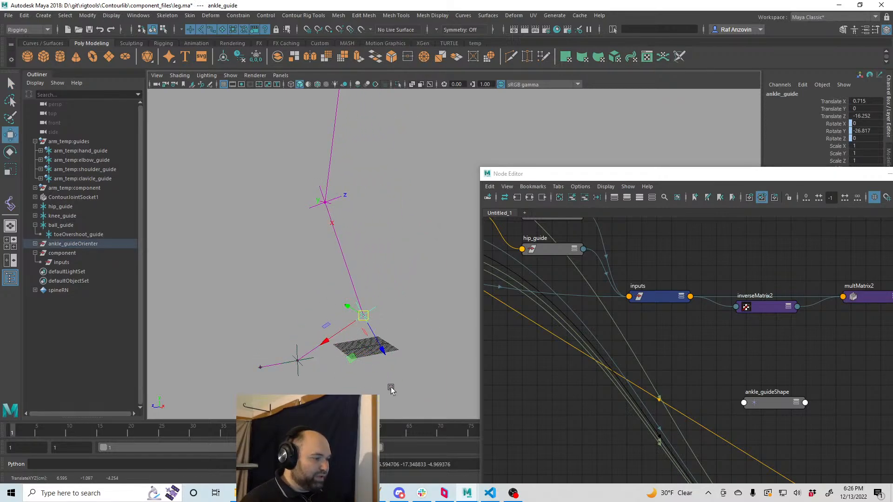
{"action": "left_click_drag", "start_coordinate": [391, 389], "coordinate": [351, 344], "text": "alt"}
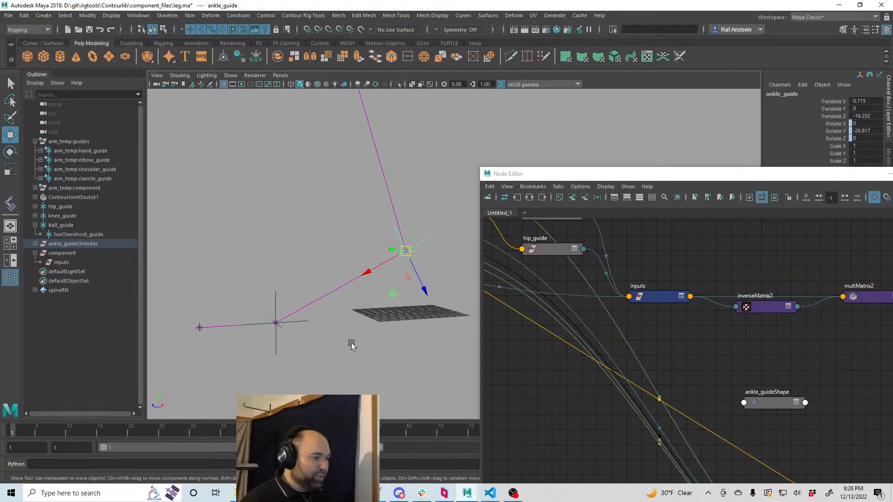
- Try to drive the foot bone by running cutils.drive_contour_bone(inputs.ball, inputs.ankle, bone), and undo the command
{"action": "left_click", "coordinate": [365, 465]}
{"action": "key", "text": "Up"}
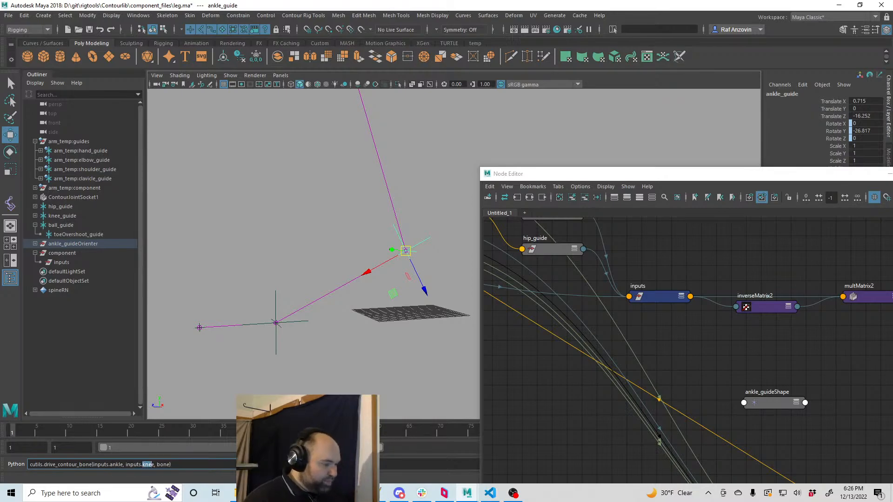
{"action": "left_click", "coordinate": [199, 463]}
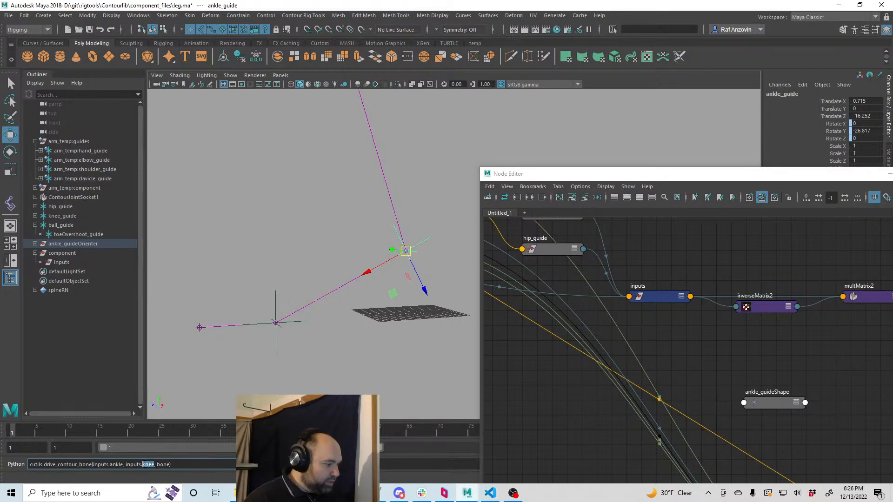
{"action": "type", "text": "le"}
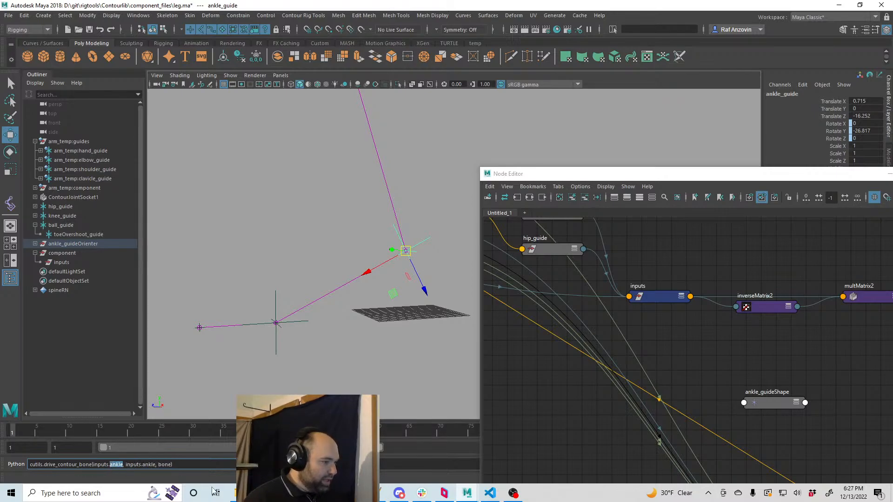
{"action": "key", "text": "BackSpace"}
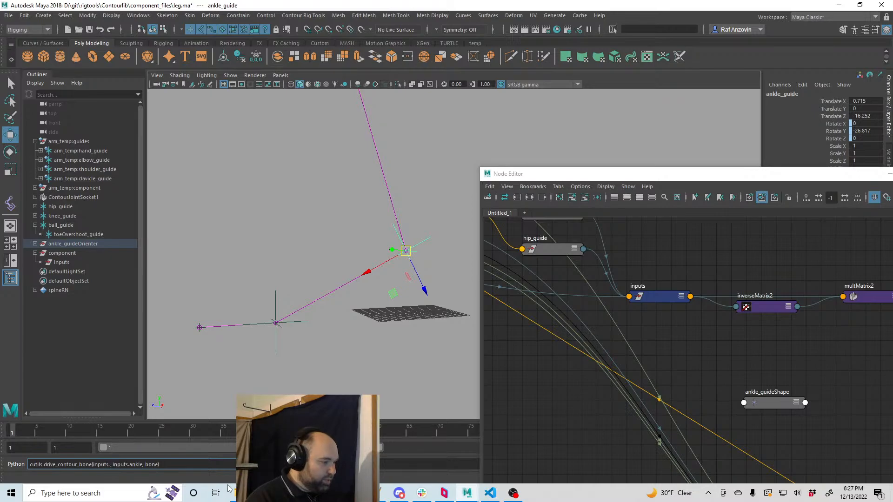
{"action": "type", "text": "ball"}
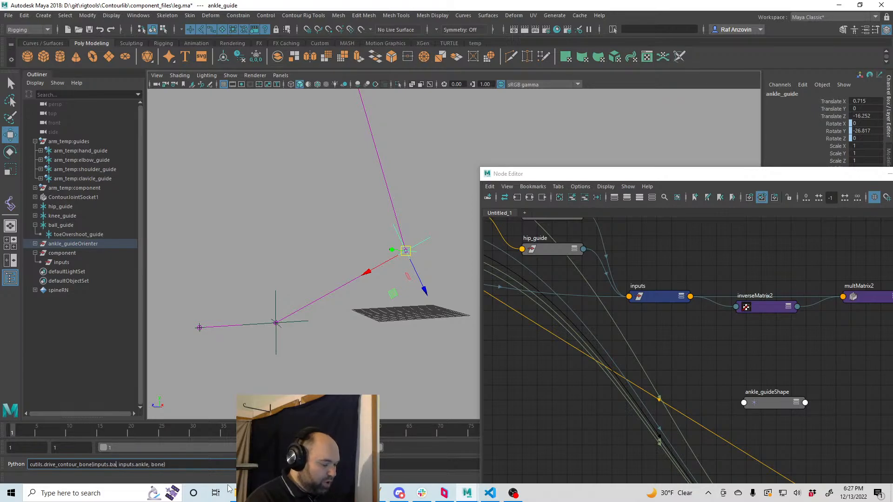
{"action": "left_click", "coordinate": [206, 465]}
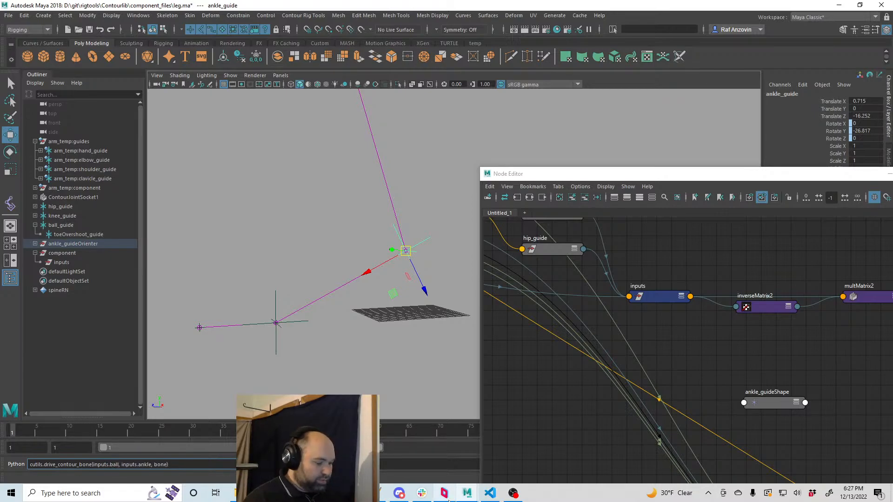
{"action": "key", "text": "Return"}
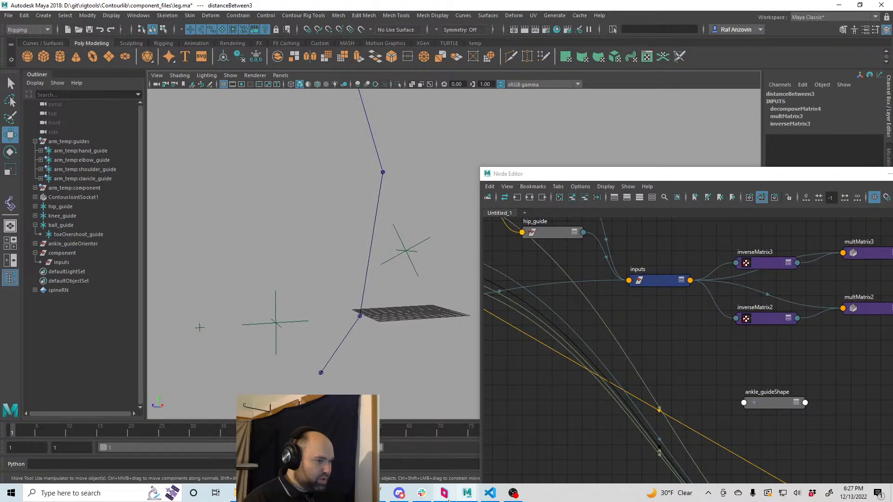
{"action": "key", "text": "ctrl+z"}
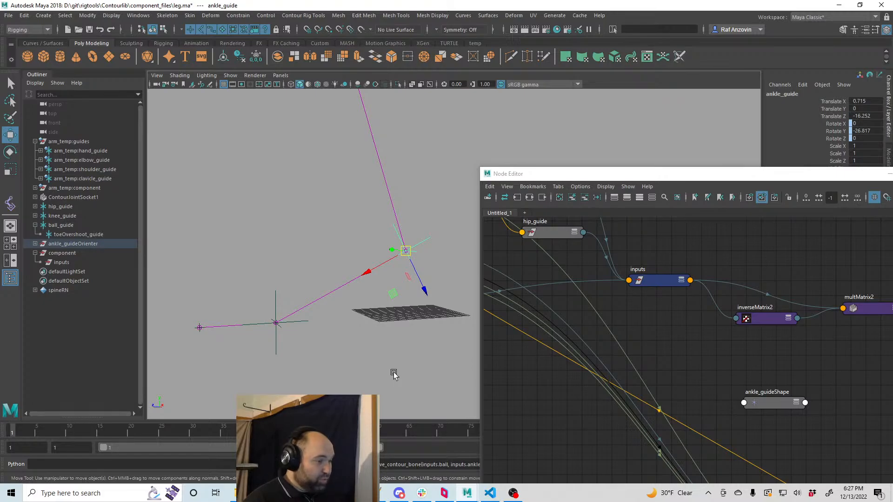
- Reselect ContourBone3, assign it to the bone variable, and run cutils.drive_contour_bone(inputs.ball, inputs.ankle, bone)
{"action": "key", "text": "shift+z"}
{"action": "left_click", "coordinate": [217, 457]}
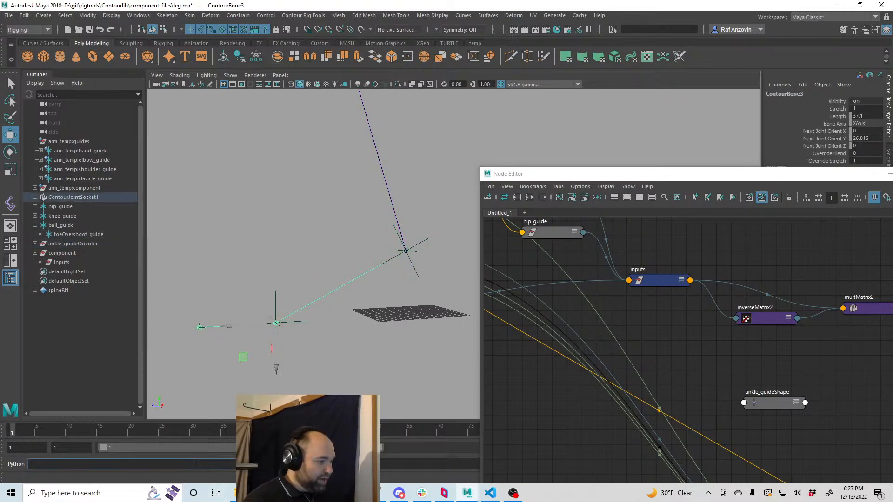
{"action": "type", "text": "cutils.drive_contour_bone(inputs.ankle, inputs.knee, bone)"}
{"action": "key", "text": "Up"}
{"action": "key", "text": "Up"}
{"action": "key", "text": "Up"}
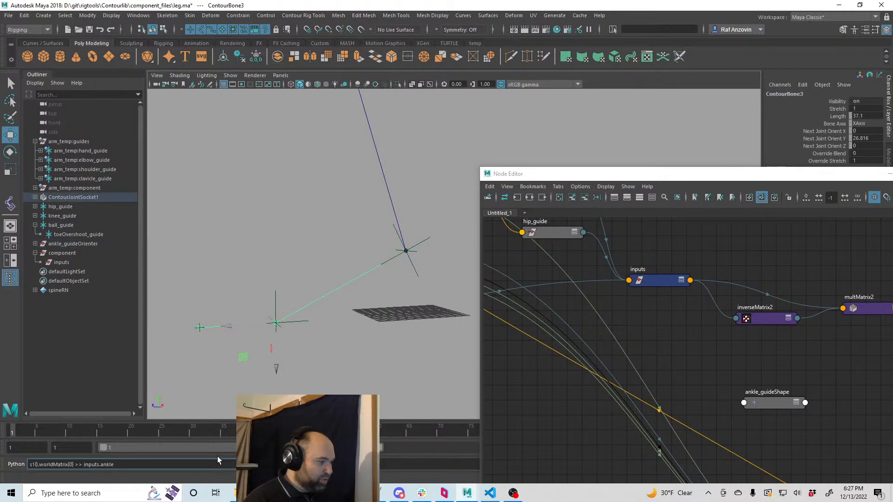
{"action": "key", "text": "Return"}
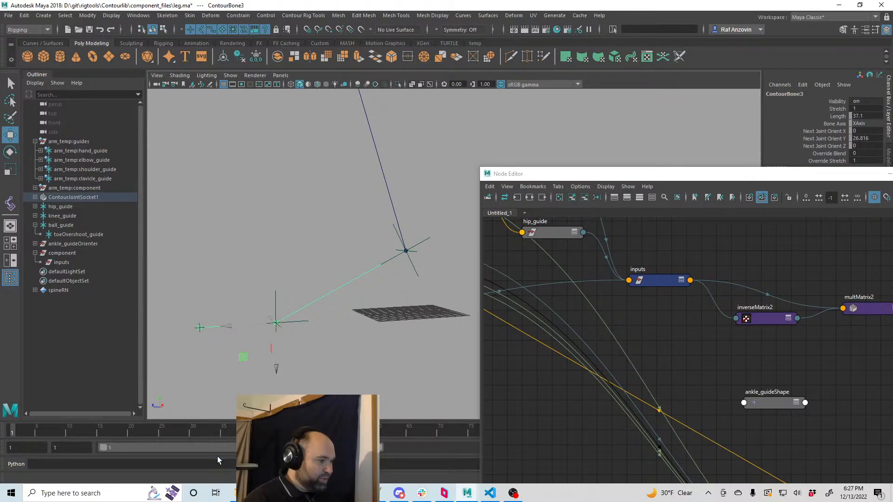
{"action": "key", "text": "Up"}
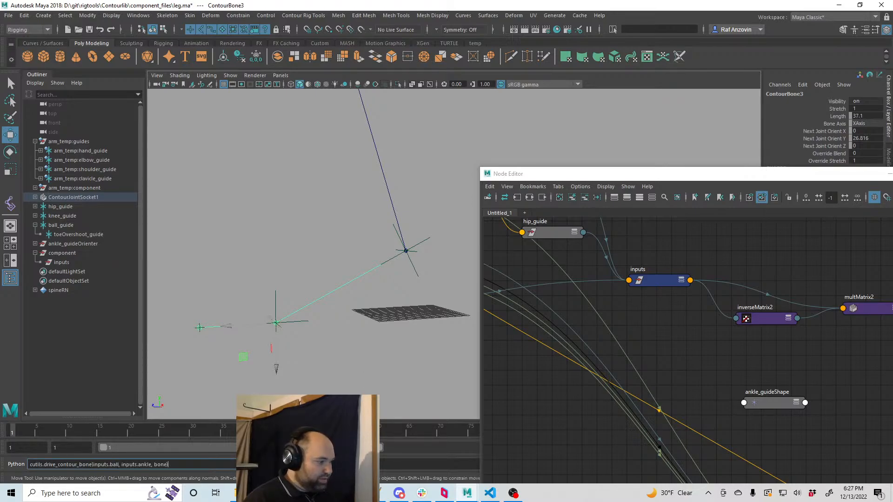
{"action": "key", "text": "Return"}
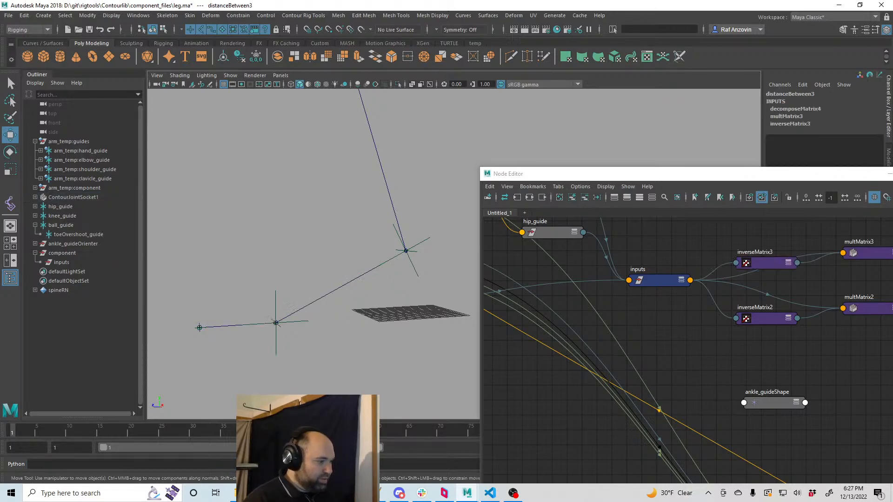
- Test the driven foot bone by moving the guide at the ball of the foot, and undo the move
{"action": "left_click", "coordinate": [409, 329]}
{"action": "key", "text": "f"}
{"action": "left_click", "coordinate": [287, 314]}
{"action": "left_click_drag", "start_coordinate": [286, 314], "coordinate": [281, 225]}
{"action": "key", "text": "ctrl+z"}
{"action": "left_click", "coordinate": [302, 352]}
{"action": "left_click_drag", "start_coordinate": [302, 352], "coordinate": [209, 313], "text": "alt"}
- Select the toe bone ContourBone4 and assign it to the bone variable
{"action": "left_click", "coordinate": [203, 318]}
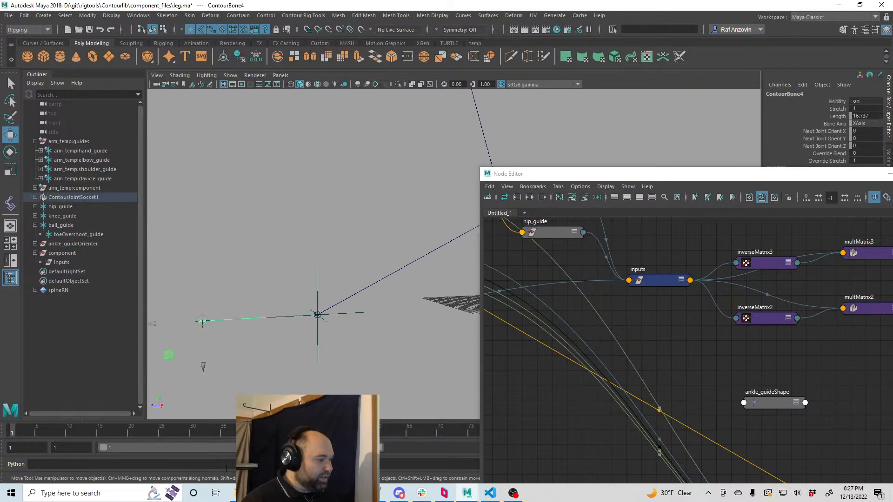
{"action": "left_click", "coordinate": [474, 464]}
{"action": "key", "text": "Up"}
{"action": "key", "text": "Up"}
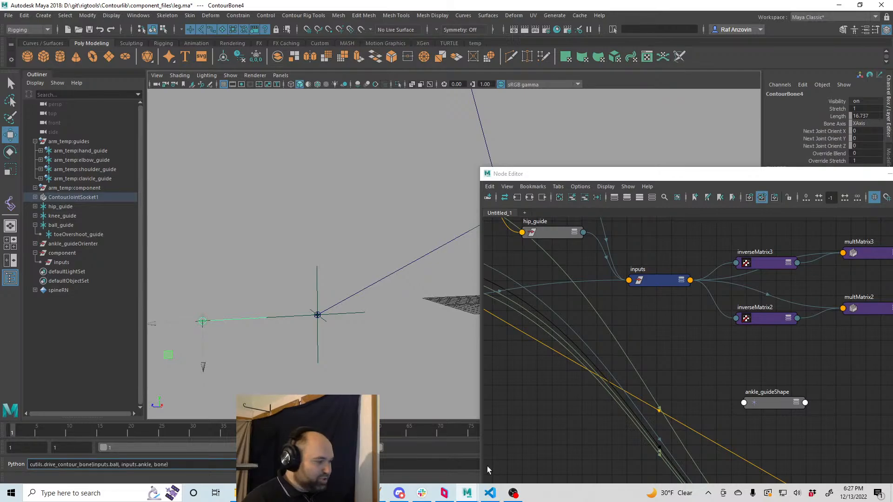
{"action": "key", "text": "Return"}
- Drive the toe bone by running cutils.drive_contour_bone(inputs.toeOvershoot, inputs.ball, bone)
{"action": "left_click", "coordinate": [231, 462]}
{"action": "key", "text": "Up"}
{"action": "key", "text": "Up"}
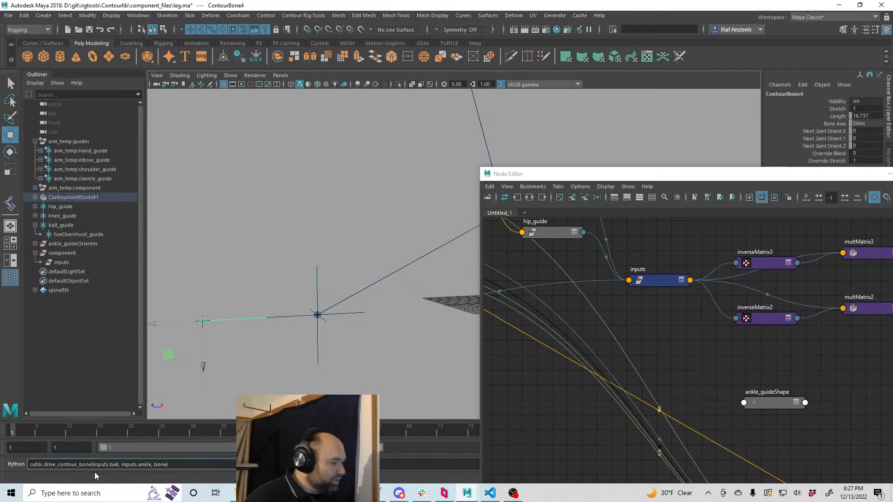
{"action": "double_click", "coordinate": [141, 465]}
{"action": "type", "text": "ball"}
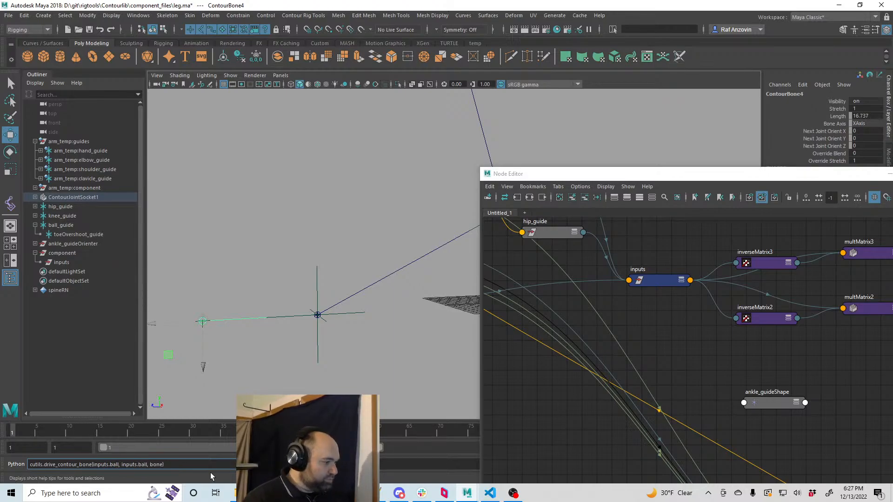
{"action": "double_click", "coordinate": [114, 464]}
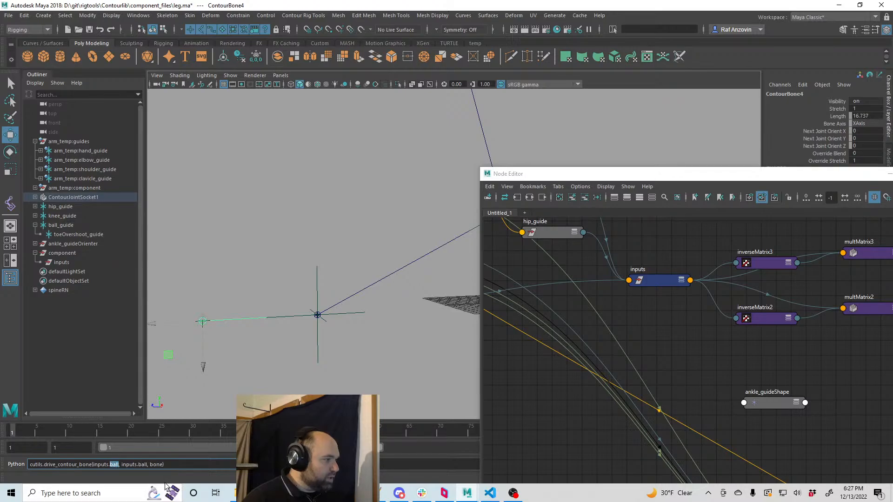
{"action": "type", "text": "toeOver"}
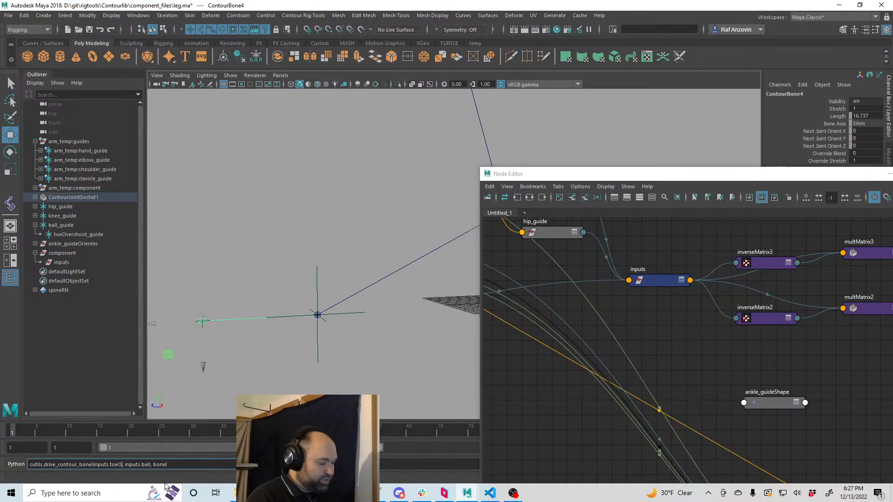
{"action": "type", "text": "shoot"}
{"action": "key", "text": "Return"}
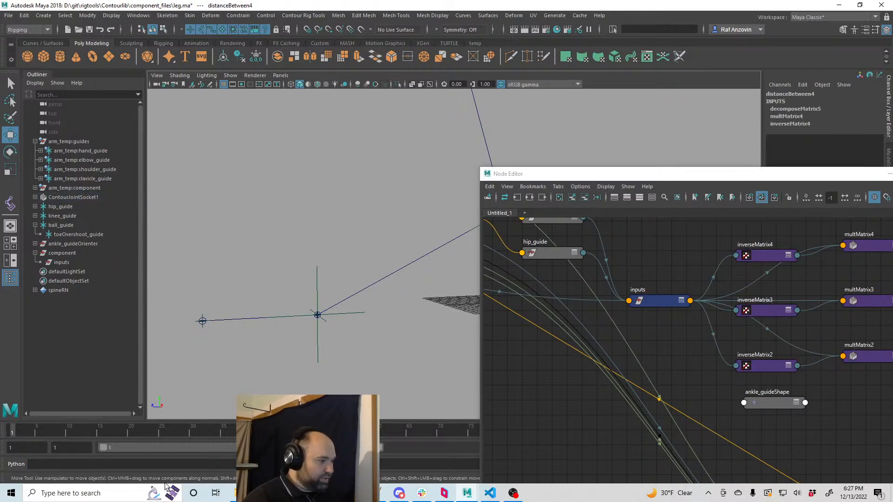
- Test the driven toe bone by moving the guide at the toe tip, undo the move, and clear the selection
{"action": "left_click", "coordinate": [236, 291]}
{"action": "left_click", "coordinate": [205, 319]}
{"action": "left_click", "coordinate": [211, 309]}
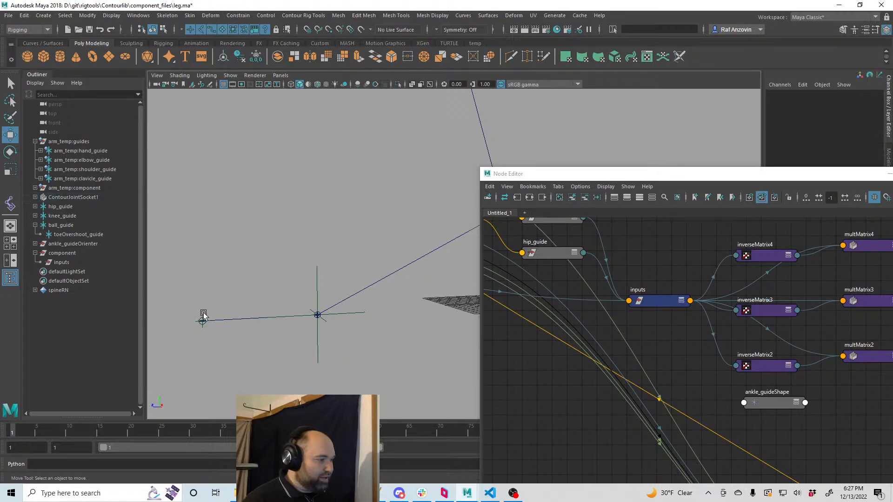
{"action": "left_click", "coordinate": [202, 314]}
{"action": "left_click_drag", "start_coordinate": [176, 323], "coordinate": [205, 322]}
{"action": "key", "text": "ctrl+z"}
{"action": "left_click", "coordinate": [301, 361]}
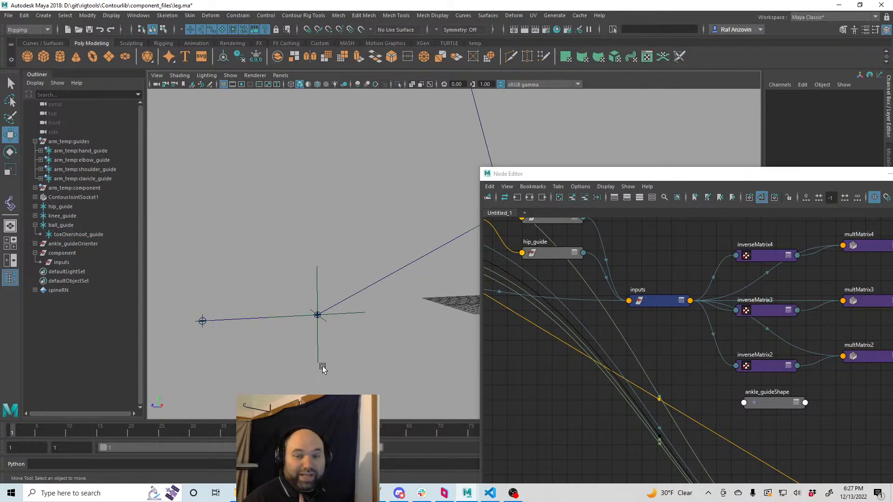
- Save leg.ma and put away the Node Editor so the whole leg can be viewed
{"action": "left_click_drag", "start_coordinate": [407, 279], "coordinate": [355, 279], "text": "alt"}
{"action": "key", "text": "ctrl+s"}
{"action": "double_click", "coordinate": [668, 172]}
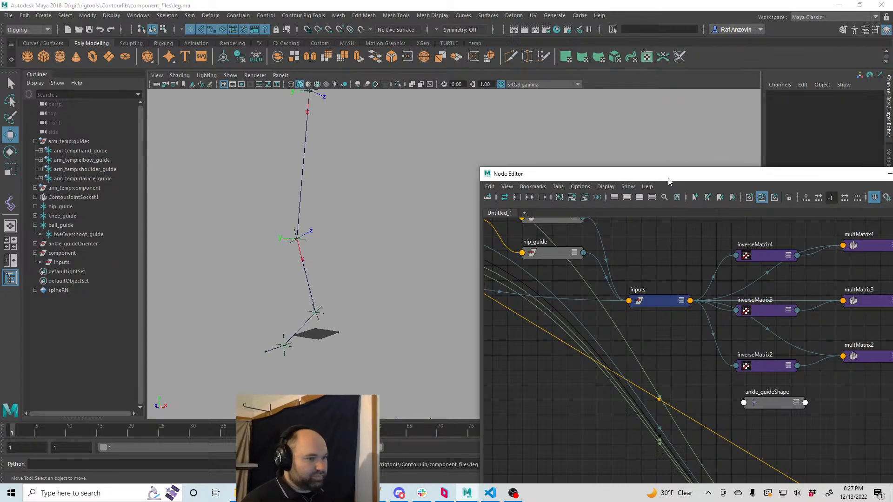
{"action": "left_click", "coordinate": [613, 192]}
{"action": "right_click_drag", "start_coordinate": [478, 211], "coordinate": [441, 247], "text": "alt"}
{"action": "key", "text": "ctrl+s"}
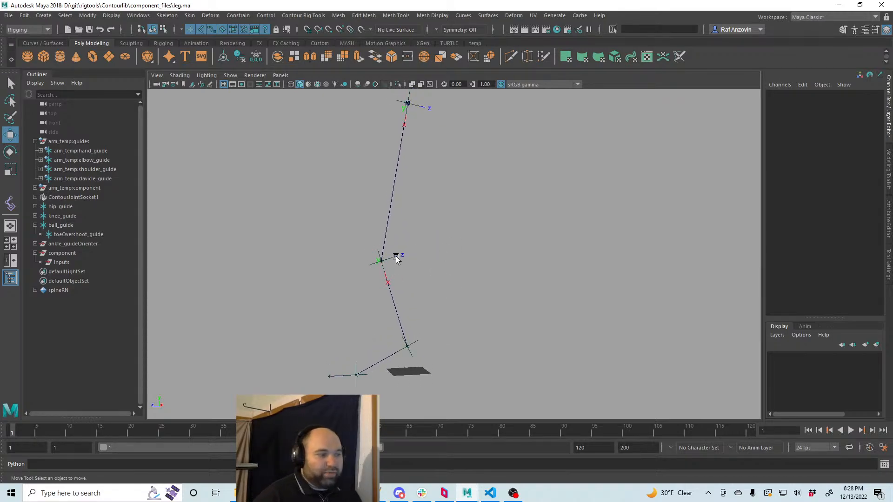
- Collapse ball_guide in the Outliner, select the component's inputs node, and save leg.ma
{"action": "left_click", "coordinate": [375, 251]}
{"action": "middle_click_drag", "start_coordinate": [429, 262], "coordinate": [435, 279], "text": "alt"}
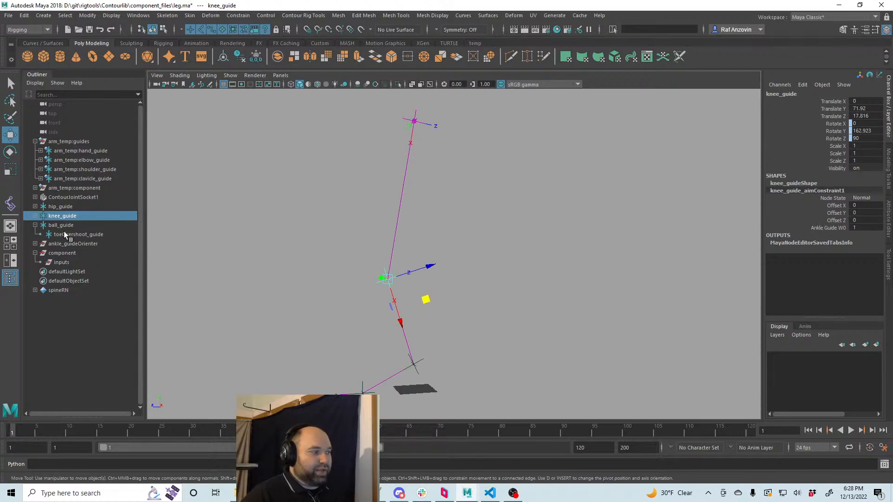
{"action": "left_click", "coordinate": [35, 225]}
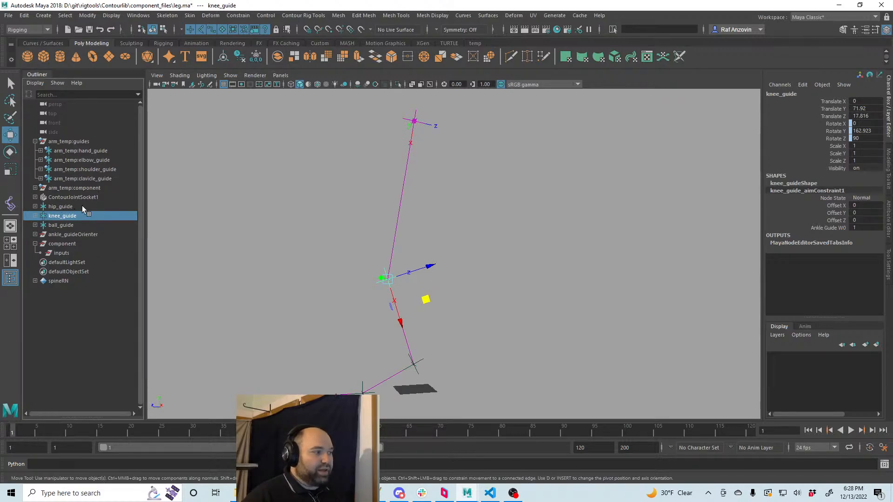
{"action": "left_click", "coordinate": [61, 253]}
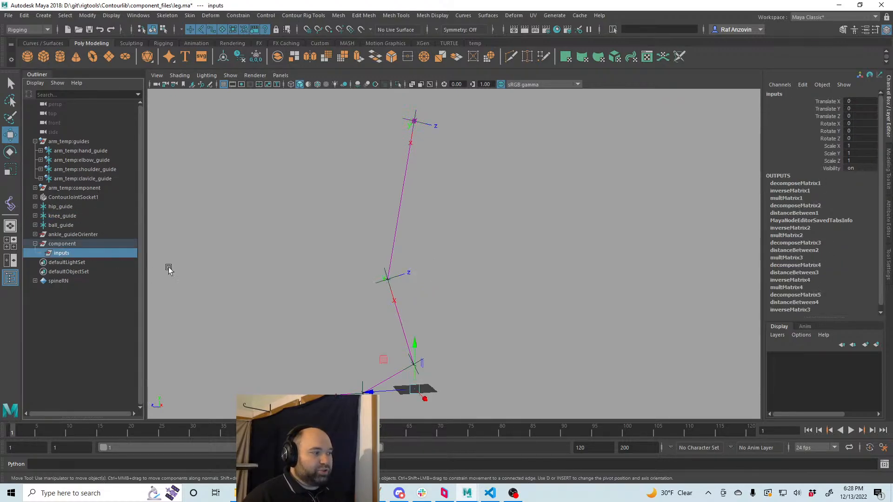
{"action": "key", "text": "ctrl+s"}
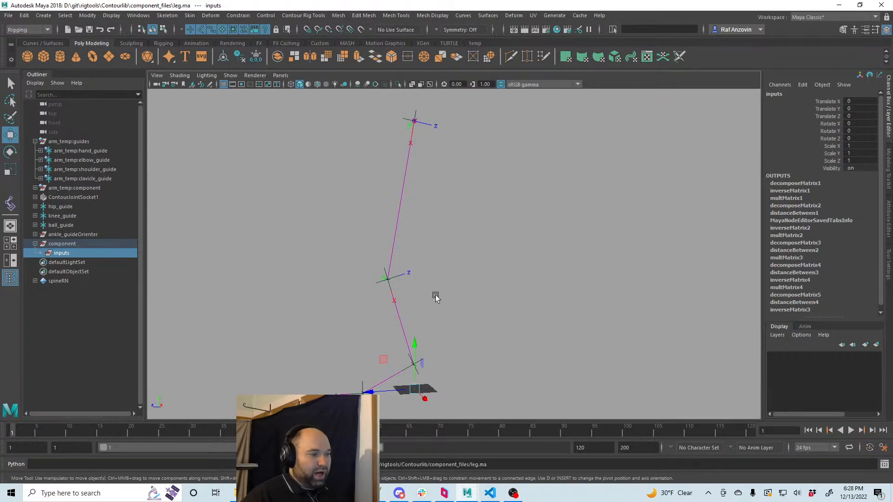
- Inspect the attributes and inputs of the upper leg bone ContourBone1, and clear the selection
{"action": "middle_click_drag", "start_coordinate": [434, 295], "coordinate": [435, 304], "text": "alt"}
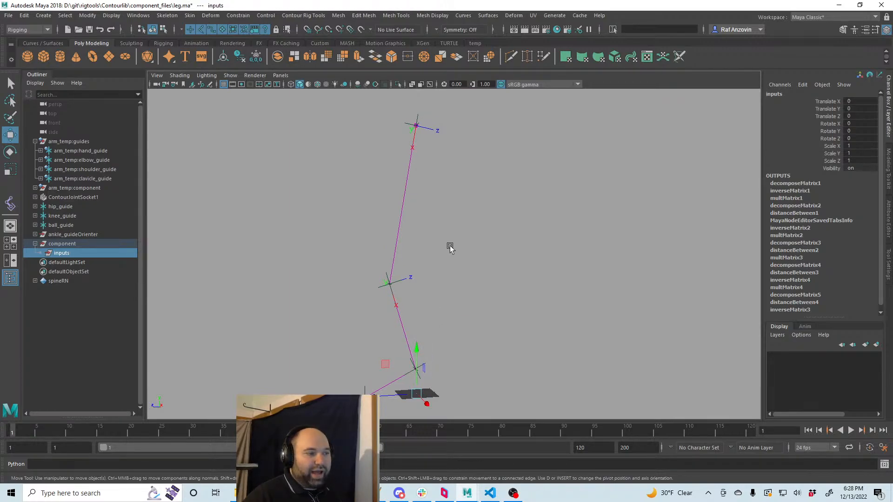
{"action": "left_click", "coordinate": [451, 298]}
{"action": "left_click", "coordinate": [409, 218]}
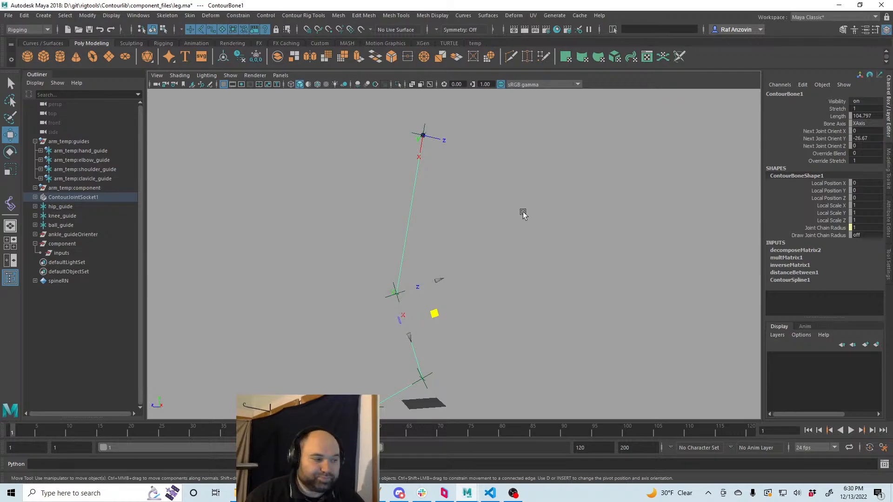
{"action": "left_click", "coordinate": [521, 242]}
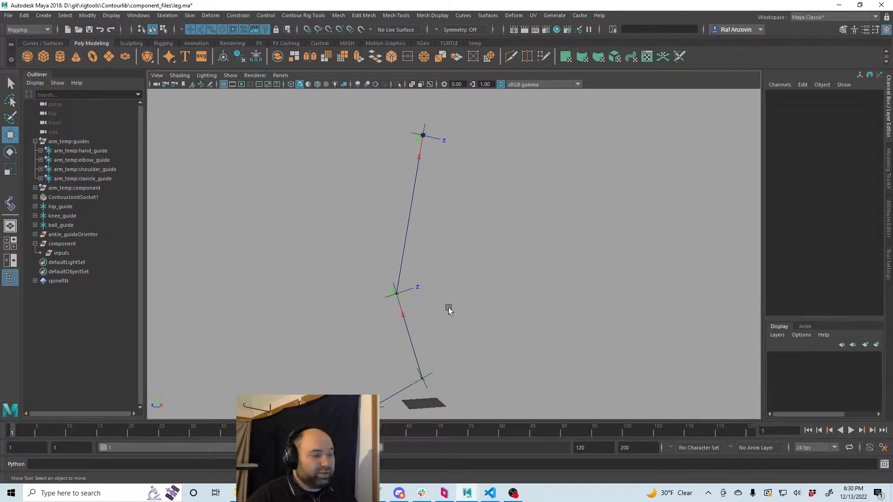
{"action": "left_click_drag", "start_coordinate": [449, 307], "coordinate": [458, 282], "text": "alt"}
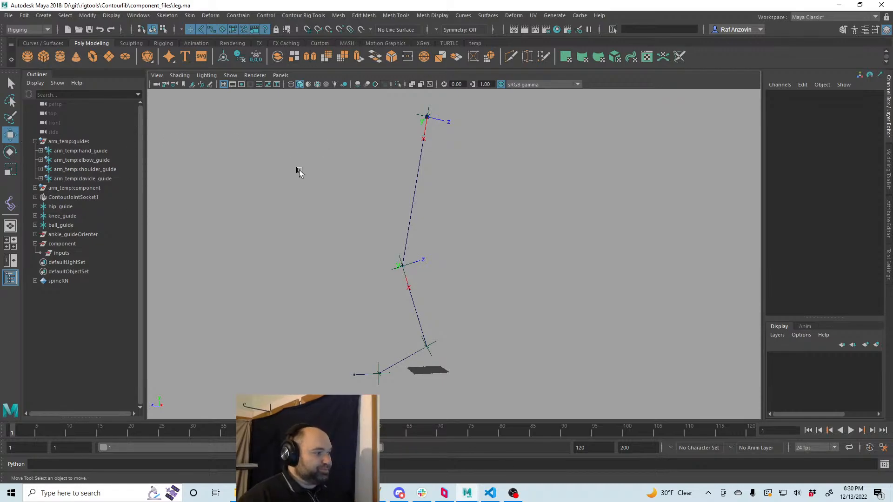
- Check the outputs of the component's inputs node, review the leg chain down to the toe, and save leg.ma
{"action": "left_click", "coordinate": [81, 245]}
{"action": "left_click", "coordinate": [75, 252]}
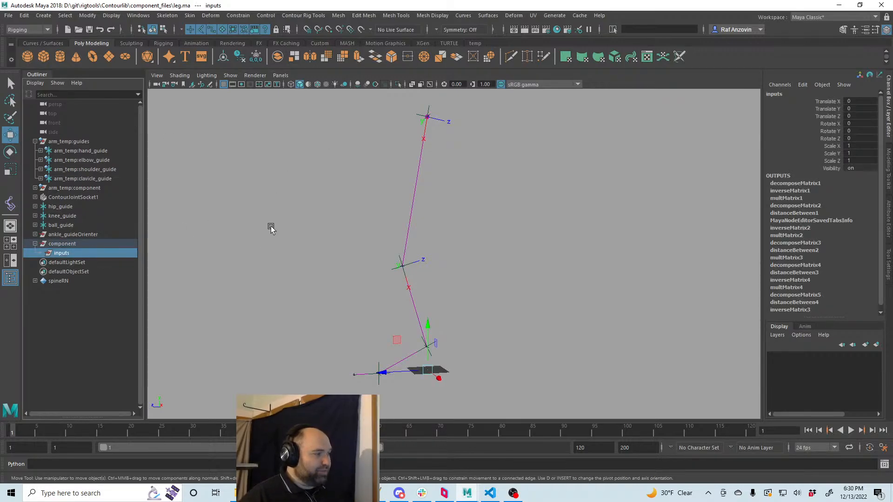
{"action": "left_click", "coordinate": [9, 136]}
{"action": "left_click", "coordinate": [486, 326]}
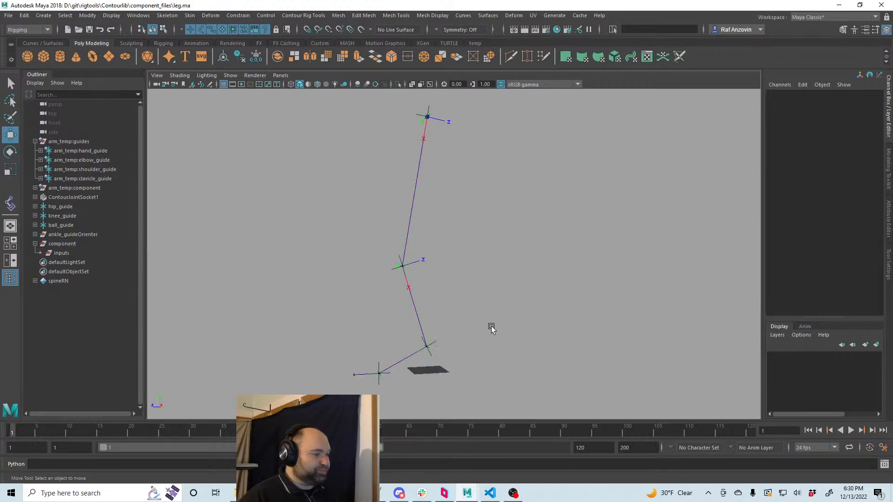
{"action": "key", "text": "f"}
{"action": "mouse_move", "coordinate": [483, 328]}
{"action": "left_mouse_down", "text": "alt"}
{"action": "mouse_move", "coordinate": [481, 361]}
{"action": "mouse_move", "coordinate": [462, 344]}
{"action": "mouse_move", "coordinate": [473, 322]}
{"action": "mouse_move", "coordinate": [490, 312]}
{"action": "mouse_move", "coordinate": [502, 319]}
{"action": "mouse_move", "coordinate": [461, 331]}
{"action": "mouse_move", "coordinate": [474, 335]}
{"action": "mouse_move", "coordinate": [479, 325]}
{"action": "left_mouse_up", "text": "alt"}
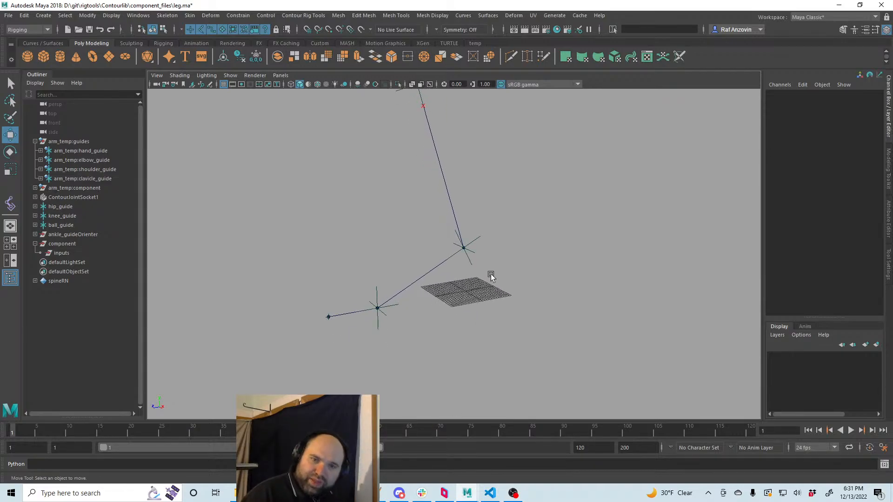
{"action": "middle_click_drag", "start_coordinate": [490, 275], "coordinate": [516, 354], "text": "alt"}
{"action": "left_click_drag", "start_coordinate": [516, 353], "coordinate": [473, 251], "text": "alt"}
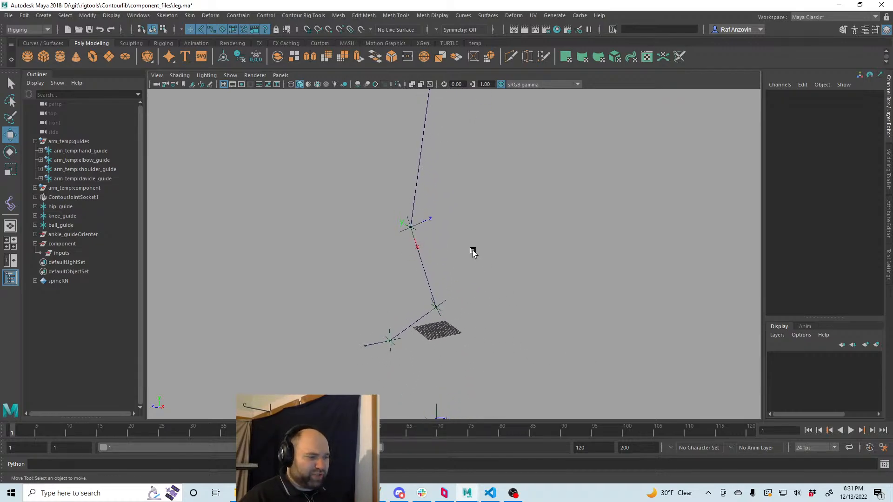
{"action": "key", "text": "ctrl+s"}
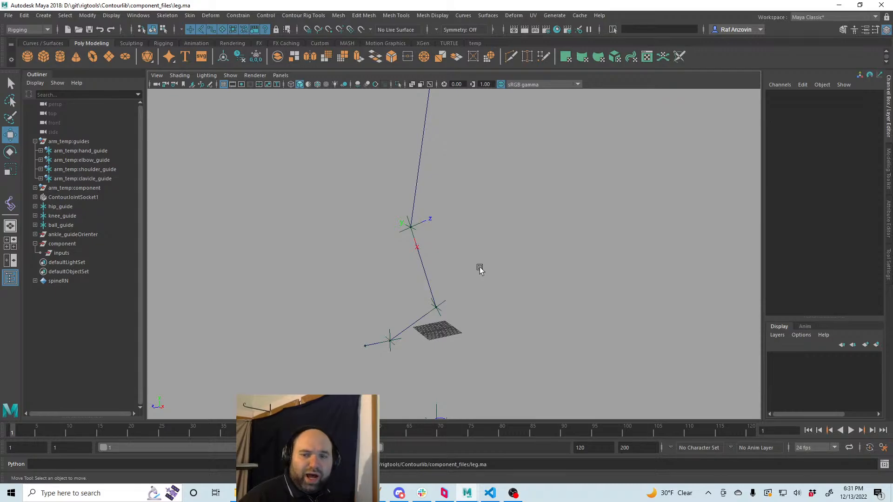